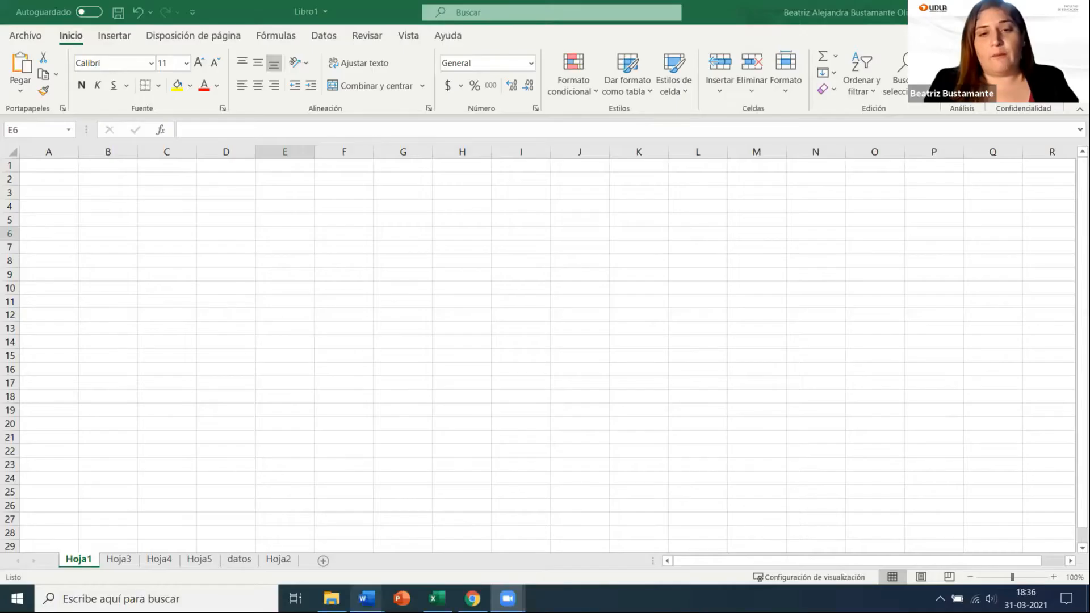
Switch to the Listado estudiantes document in Word to view the student list and return to the Libro1 workbook in Excel
mouse_move(367, 597)
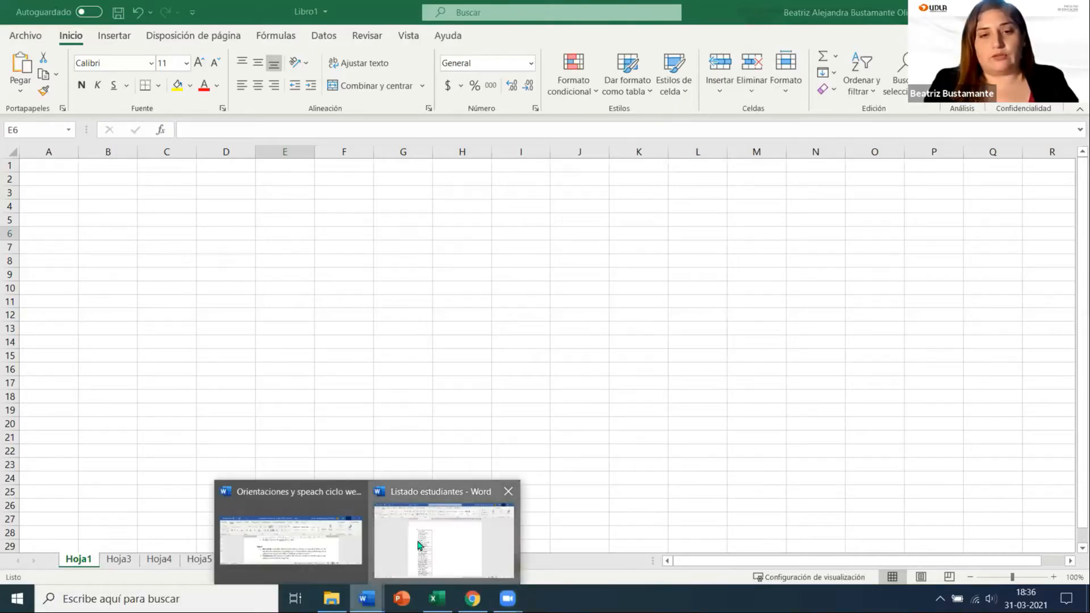
click(434, 507)
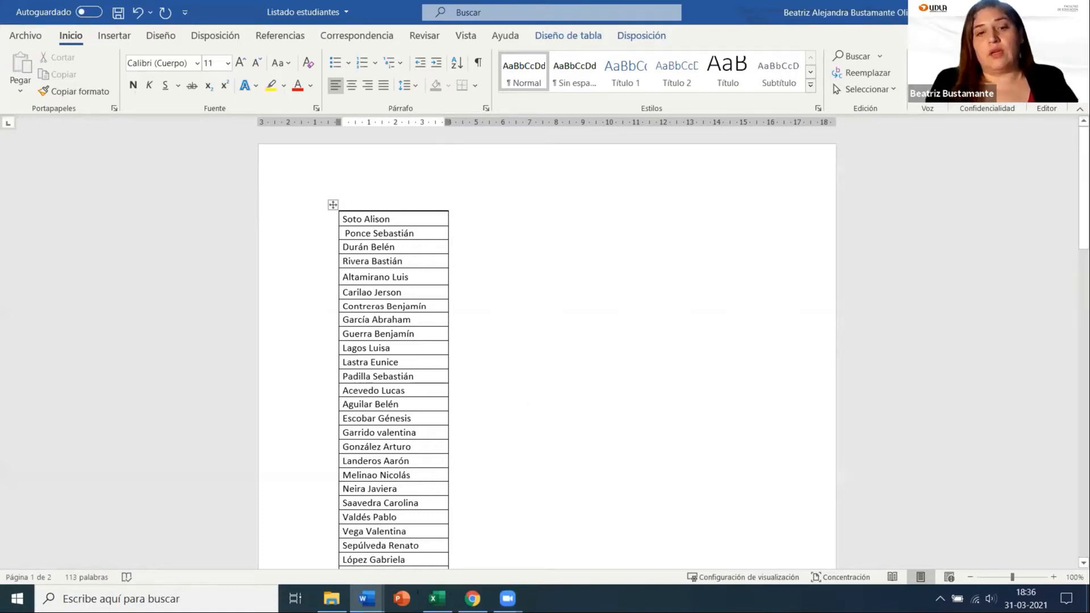
click(436, 598)
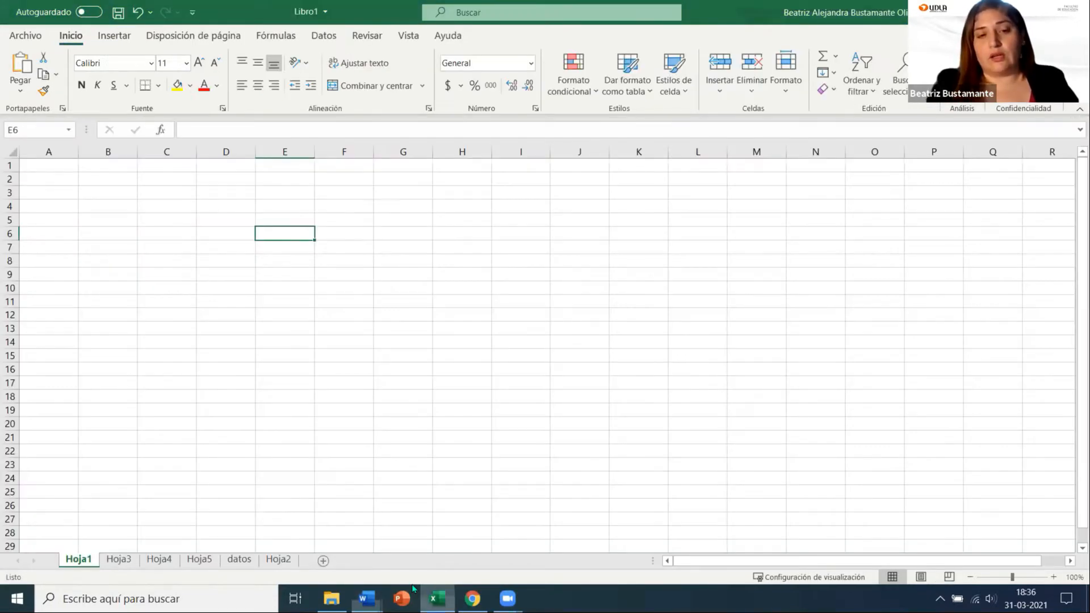
On sheet Hoja2, widen column A to fit the full student names and select the names in A1:A45
click(278, 560)
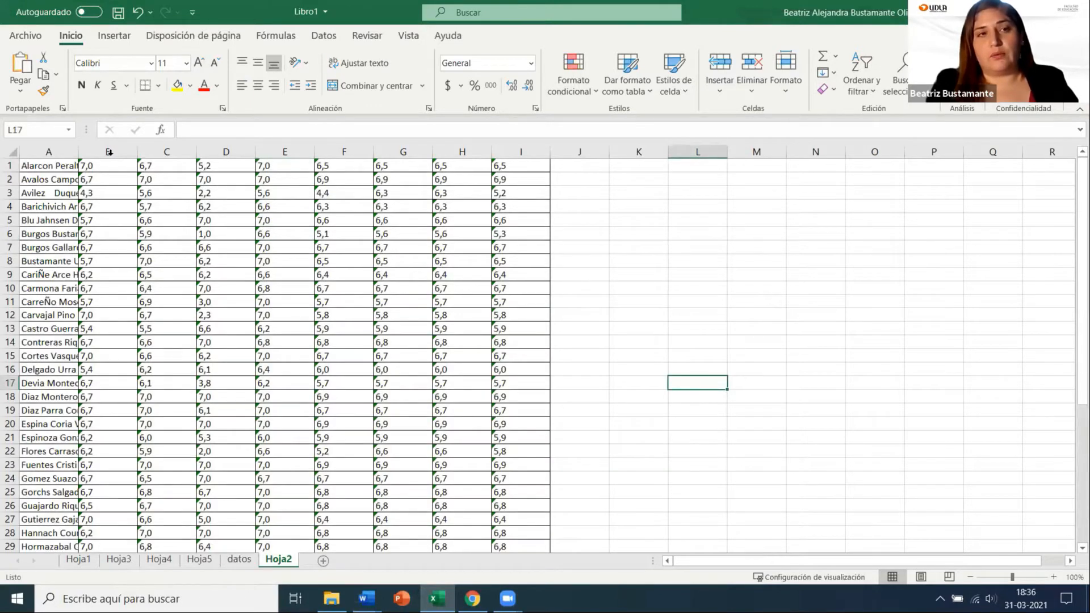
key(ctrl+Home)
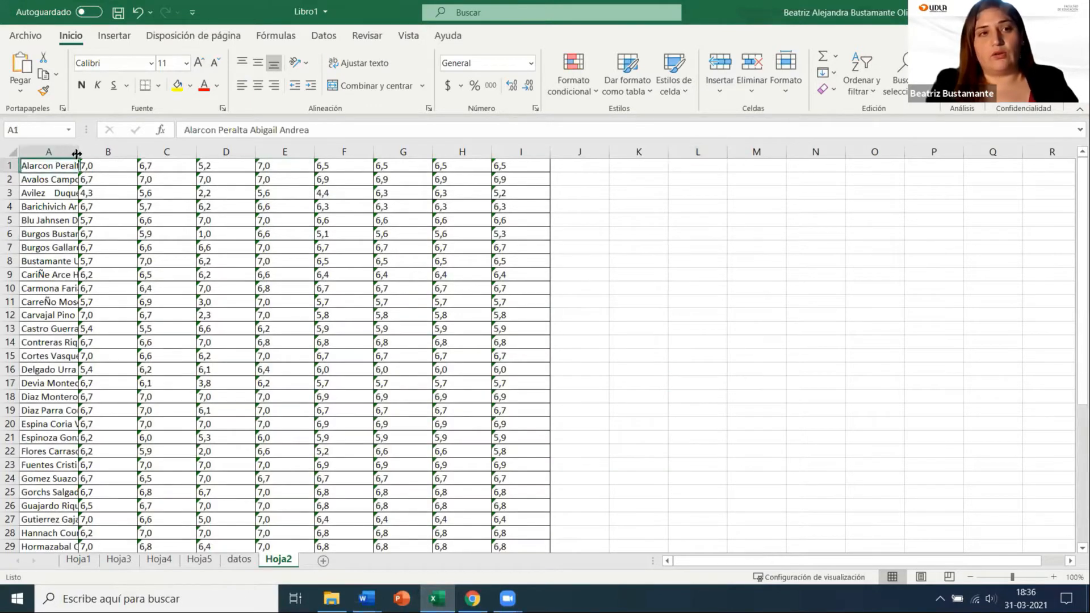
click(148, 260)
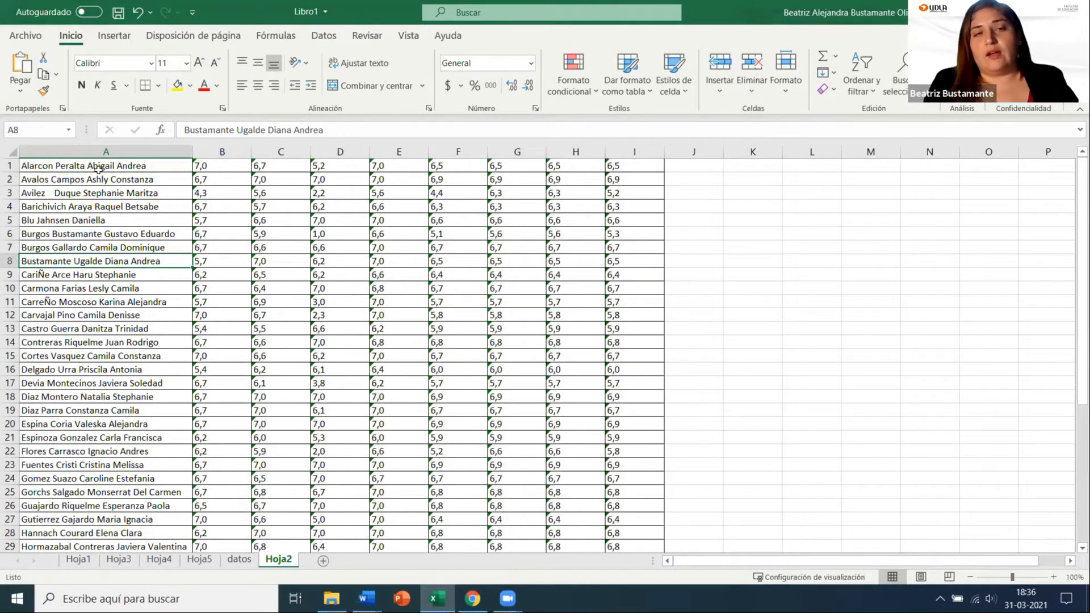
drag(98, 165, 119, 473)
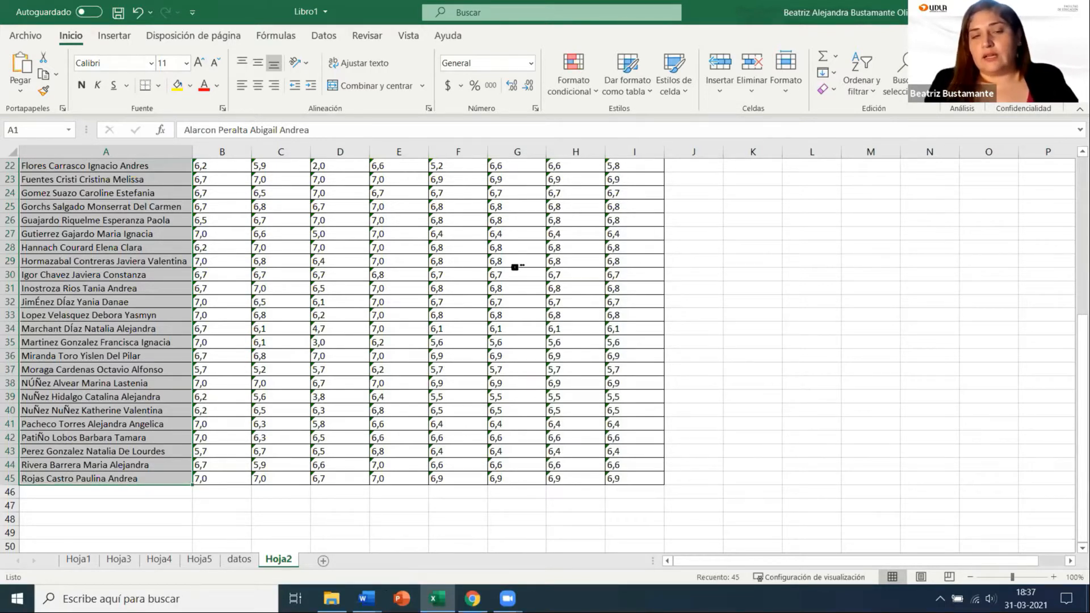
Switch to the Listado estudiantes document in Word and copy every row of the student name table
click(366, 599)
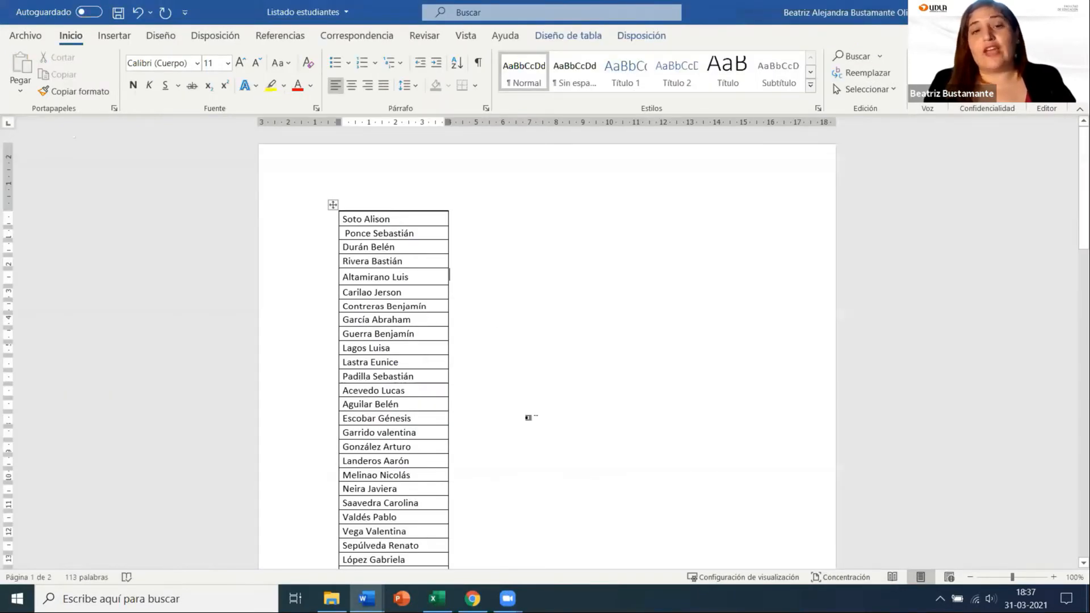
key(ctrl+e)
drag(390, 277, 389, 321)
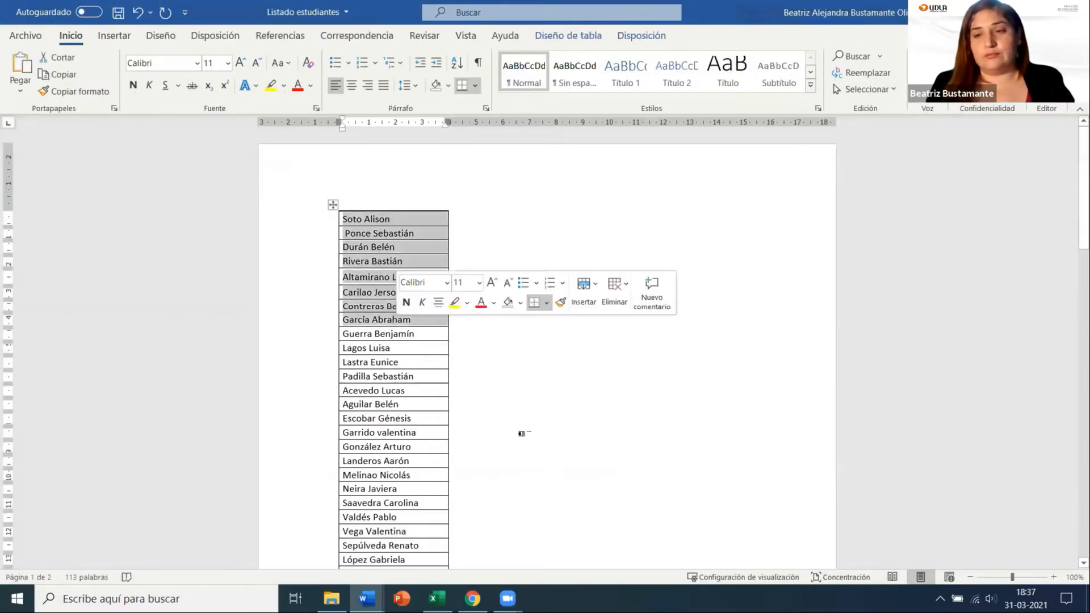
click(525, 364)
click(397, 237)
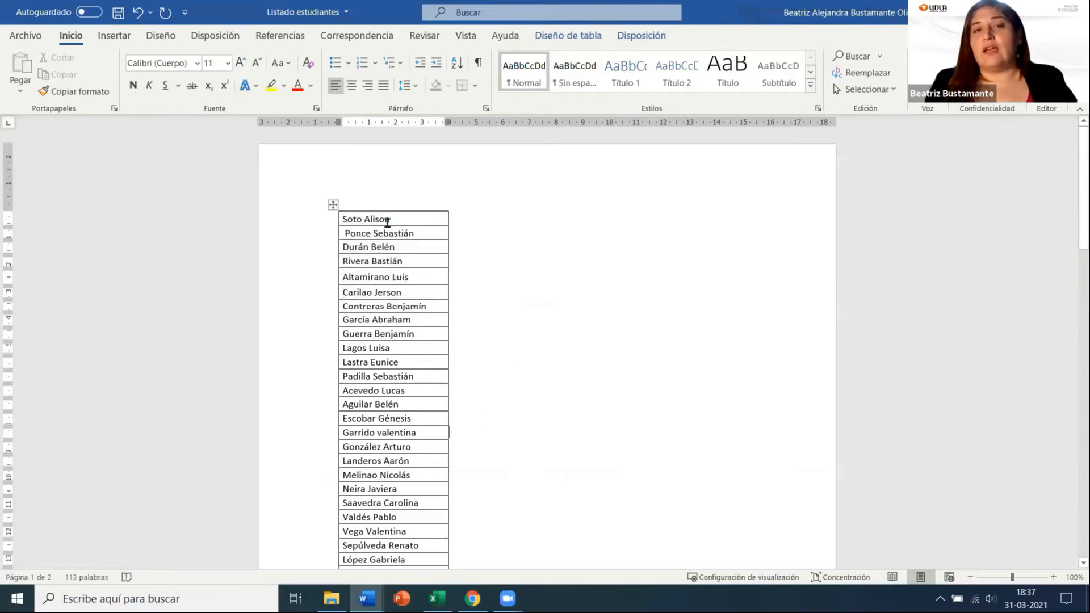
key(Up)
key(shift+Down)
key(shift+Down)
key(shift+Down)
key(shift+Down)
key(shift+Down)
key(shift+Down)
key(shift+Down)
key(shift+Down)
key(shift+Down)
key(shift+Down)
key(shift+Down)
key(shift+Down)
key(shift+Down)
key(shift+Down)
key(shift+Down)
key(shift+Down)
key(shift+Down)
key(shift+Down)
key(shift+Down)
key(shift+Down)
key(ctrl+c)
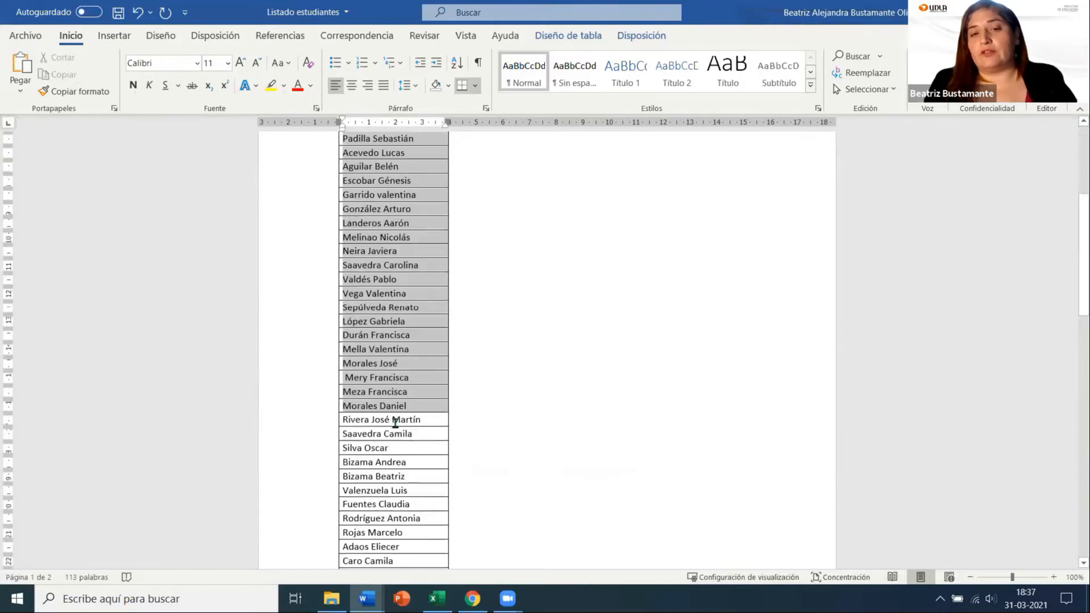
key(shift+Down)
key(shift+Down)
key(shift+Down)
key(shift+Down)
key(shift+Down)
key(shift+Down)
key(shift+Down)
key(shift+Down)
key(shift+Down)
key(shift+Down)
key(shift+Down)
key(shift+Down)
key(shift+Down)
key(shift+Down)
key(shift+Down)
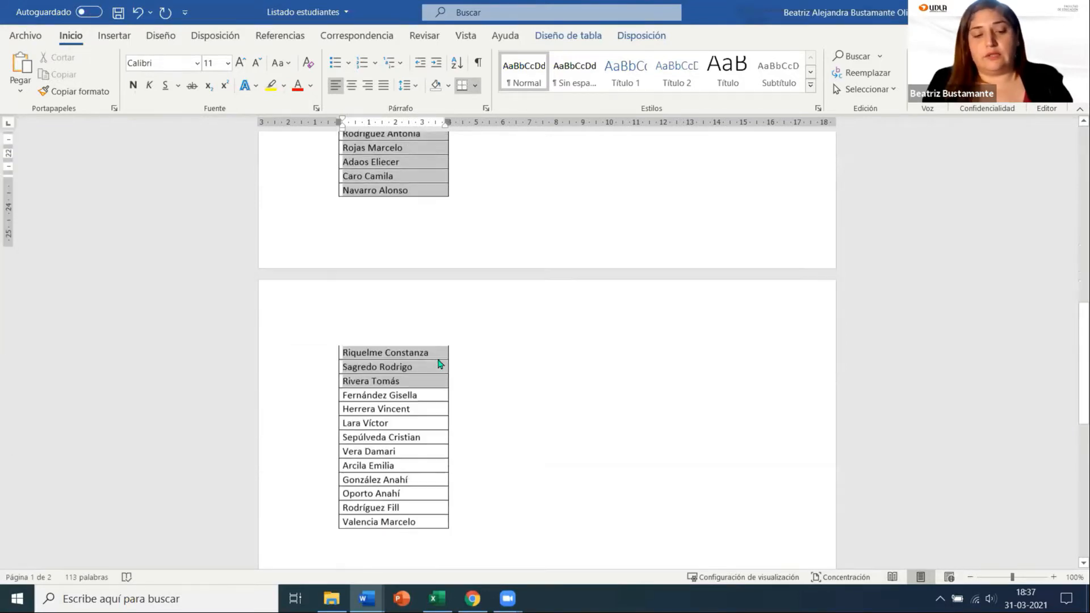
key(shift+Down)
key(shift+Down)
key(shift+Down)
key(shift+Down)
key(shift+Down)
key(shift+Down)
key(shift+Down)
key(shift+Down)
key(shift+Down)
key(shift+Down)
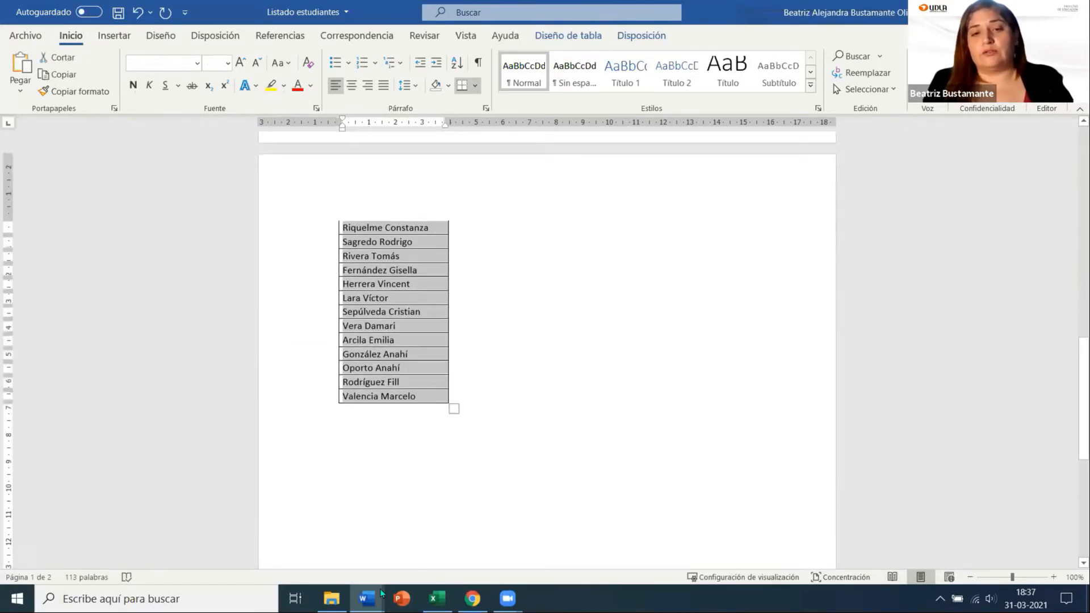
click(312, 425)
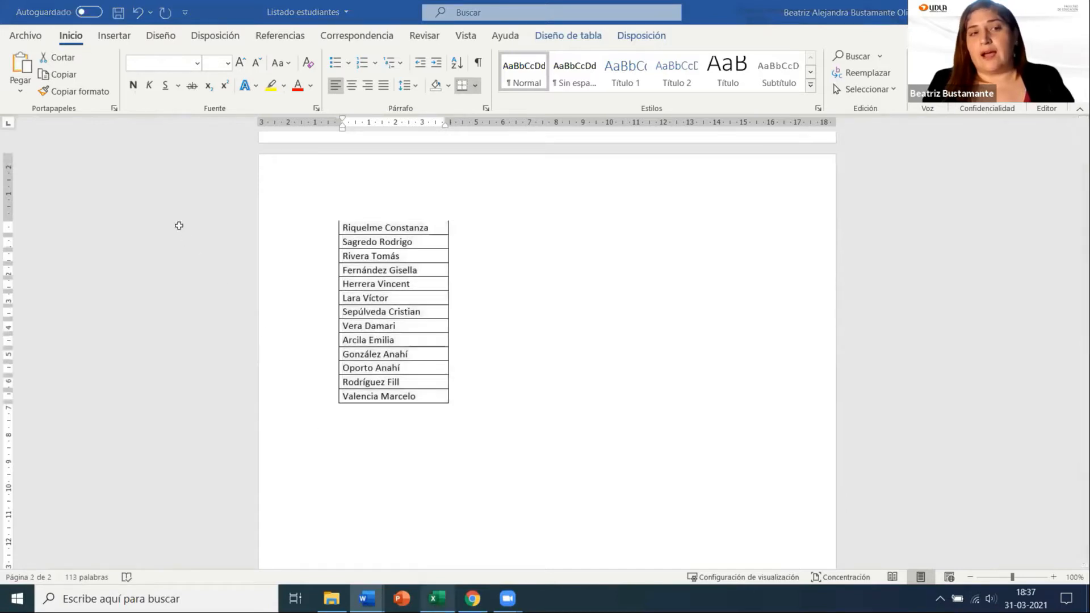
Switch to Excel and paste the student list into Hoja1 starting at B3, matching the destination formatting
key(alt+Tab)
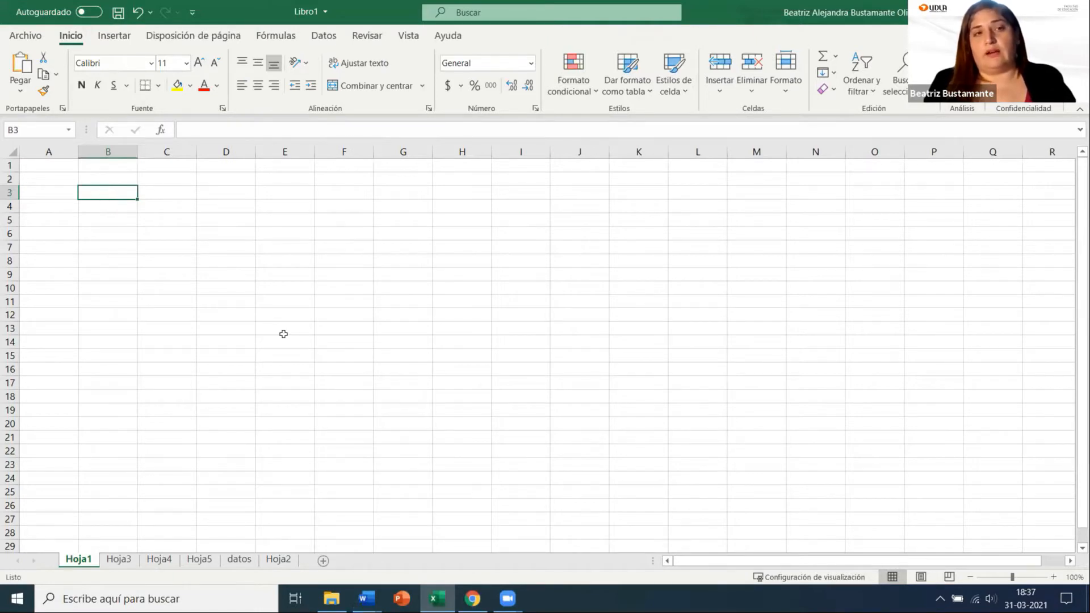
key(ctrl+v)
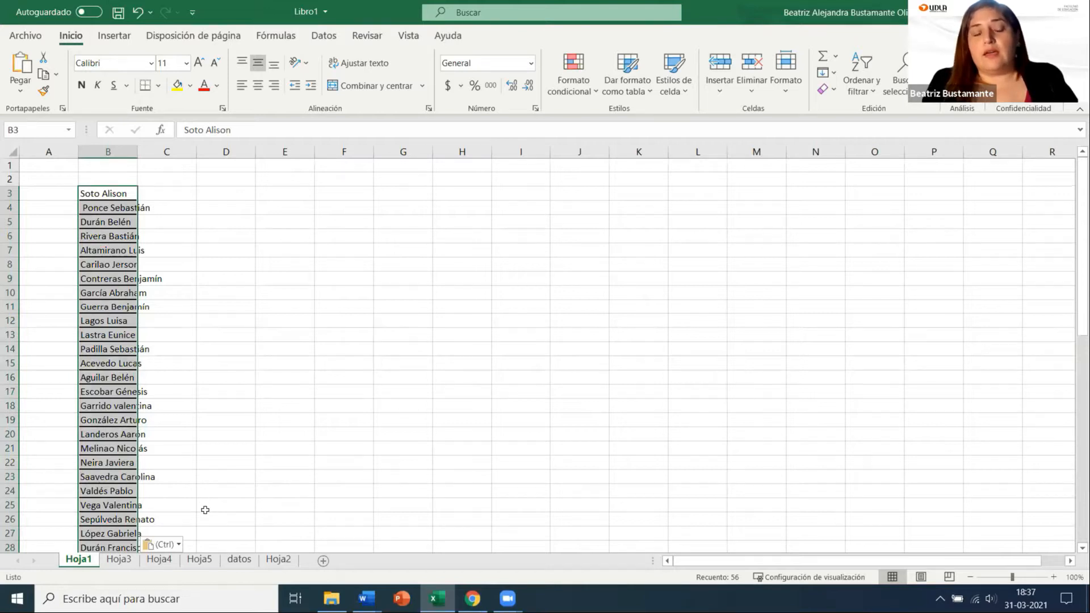
click(168, 544)
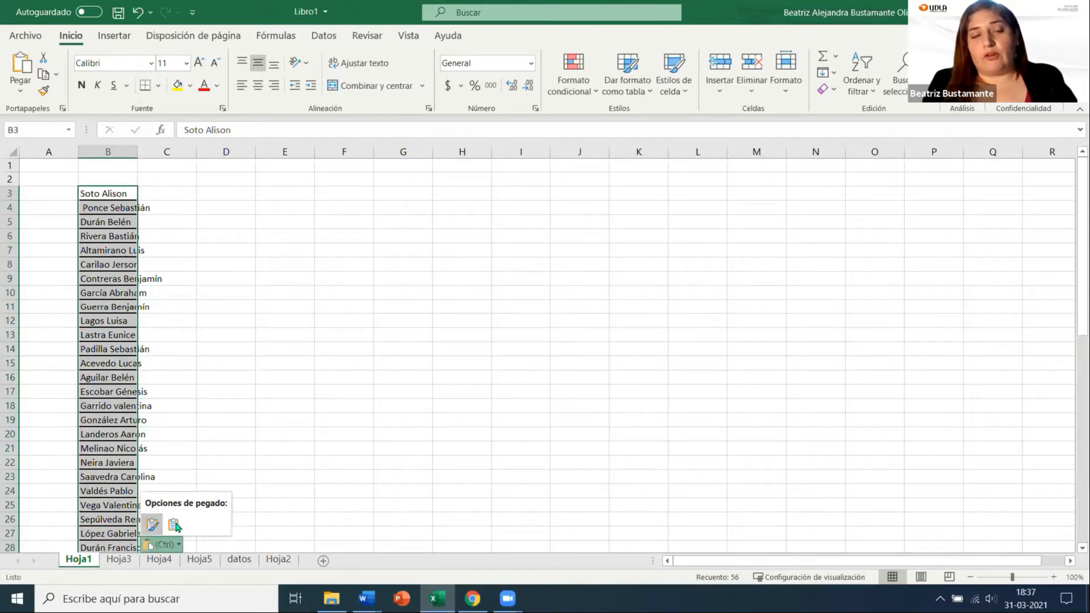
click(175, 523)
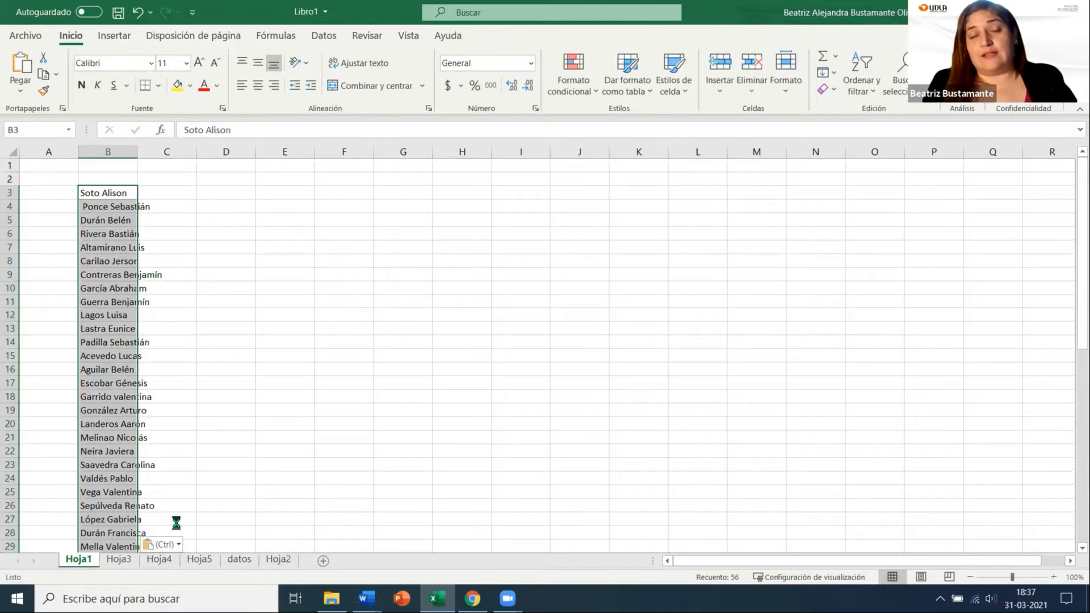
click(259, 249)
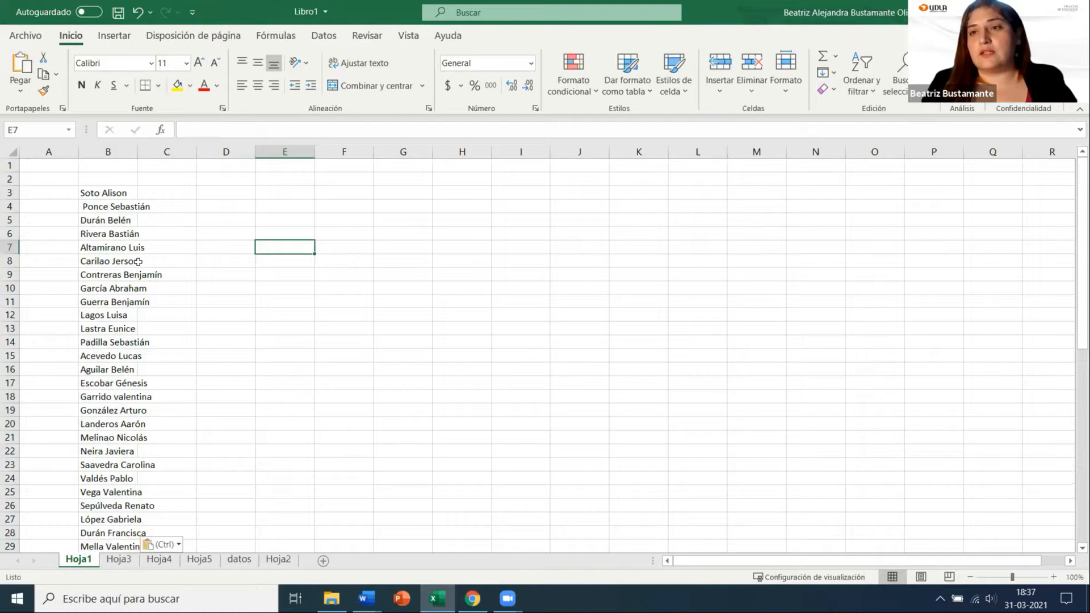
click(171, 194)
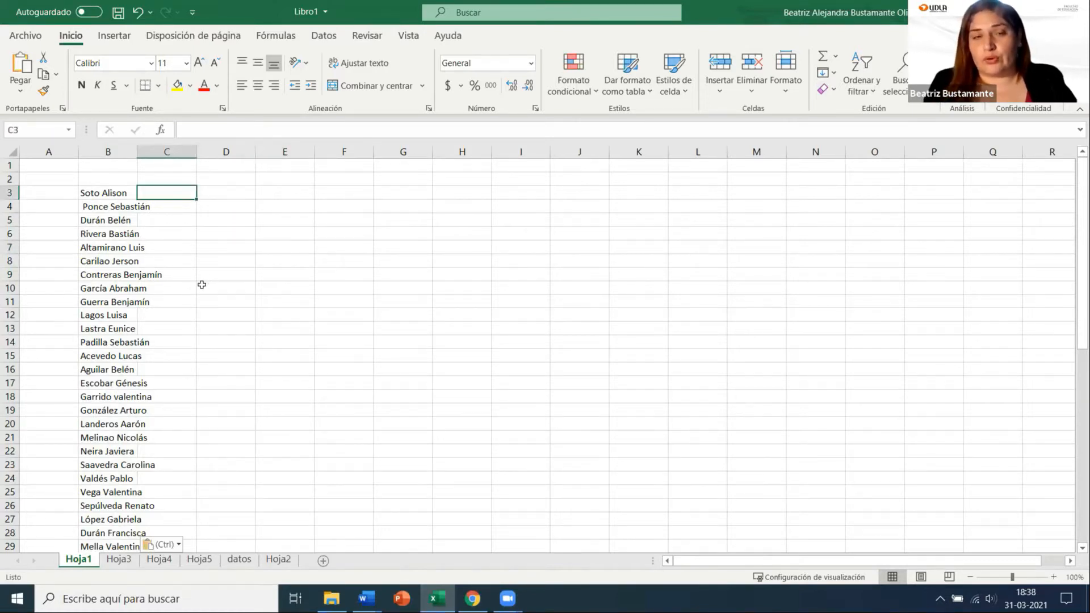
click(226, 288)
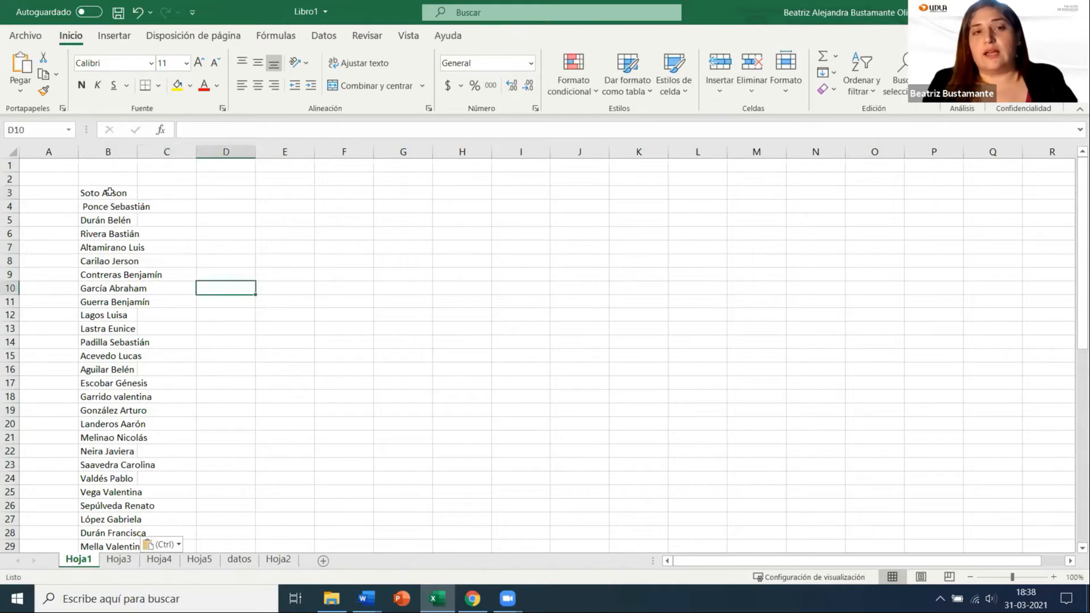
click(109, 191)
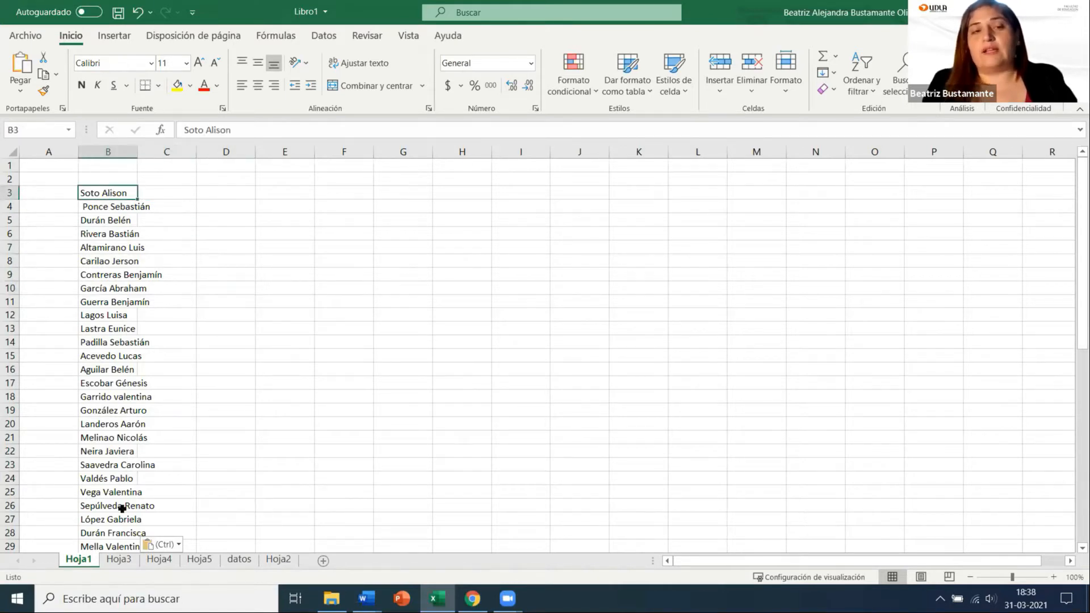
drag(109, 192, 122, 545)
click(212, 393)
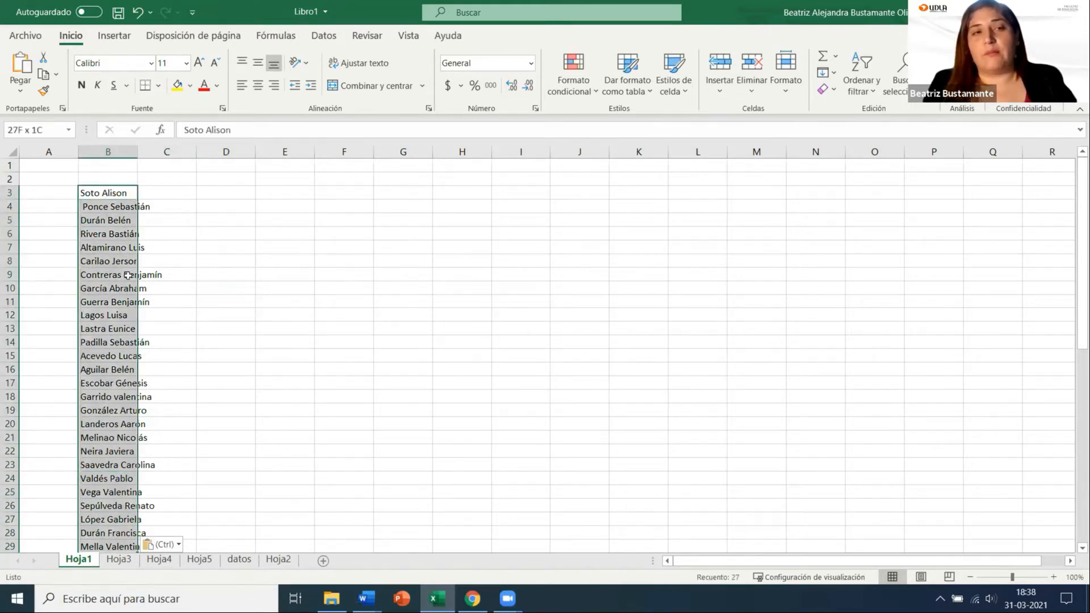
drag(114, 193, 113, 247)
click(285, 328)
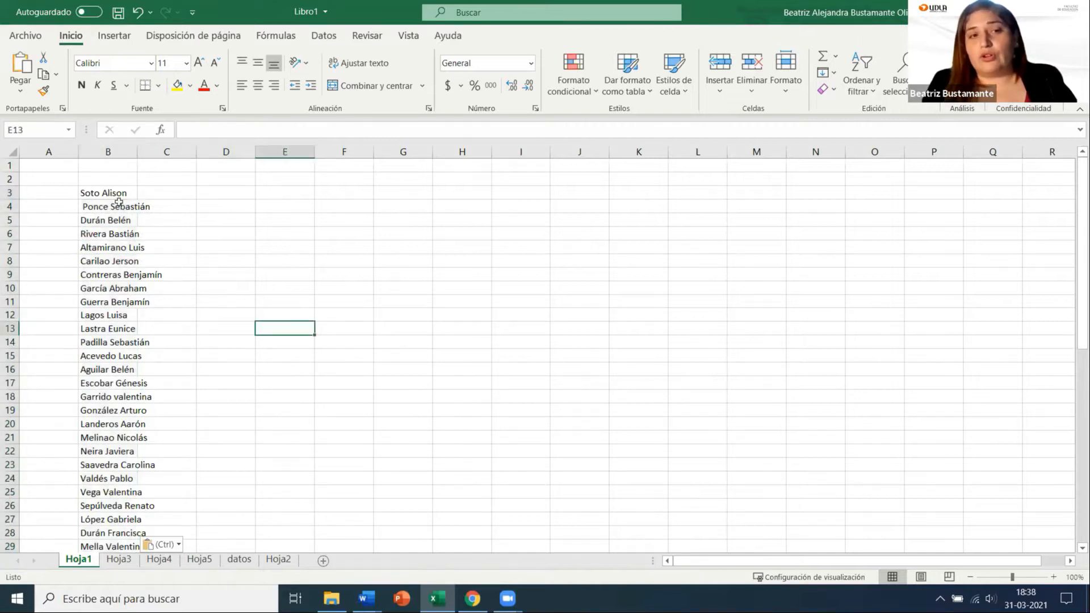
Split the names in B3:B58 with Text to Columns as delimited data, adding the space separator and keeping the General format
drag(113, 191, 108, 518)
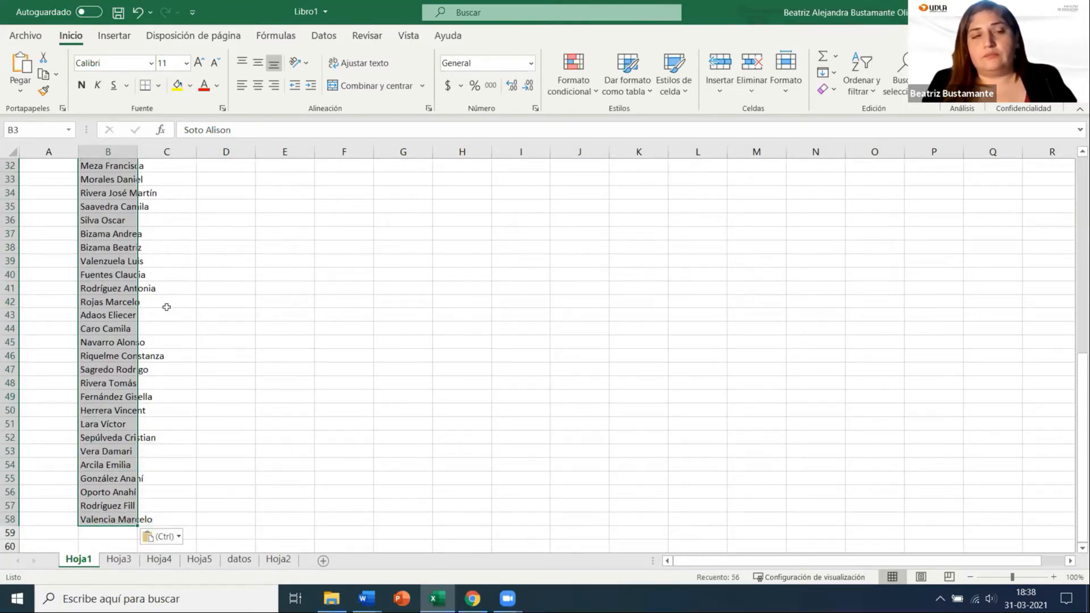
scroll(157, 289, up, 10)
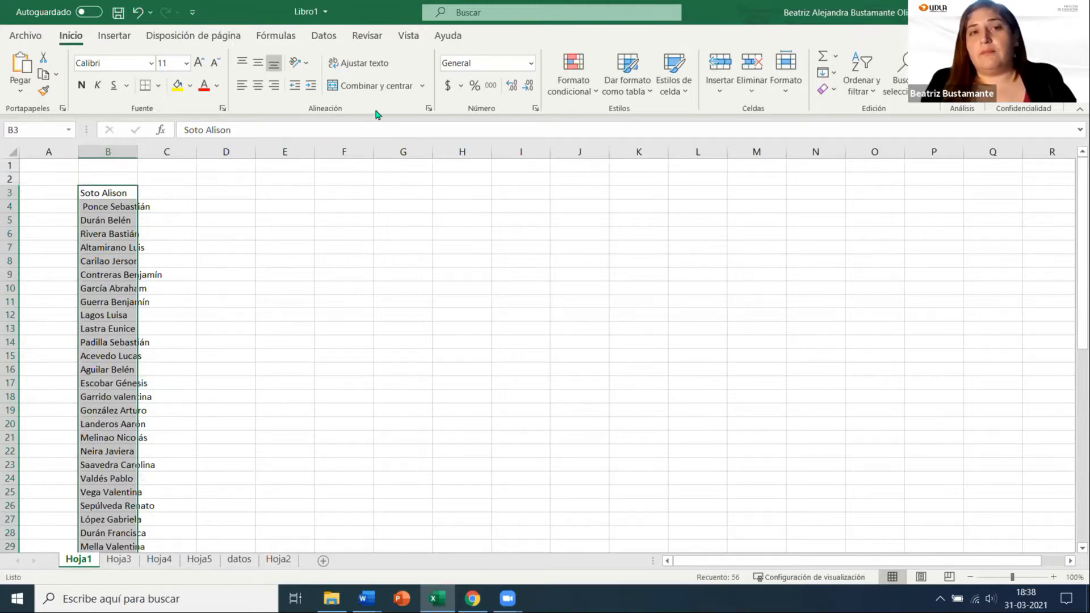
click(324, 37)
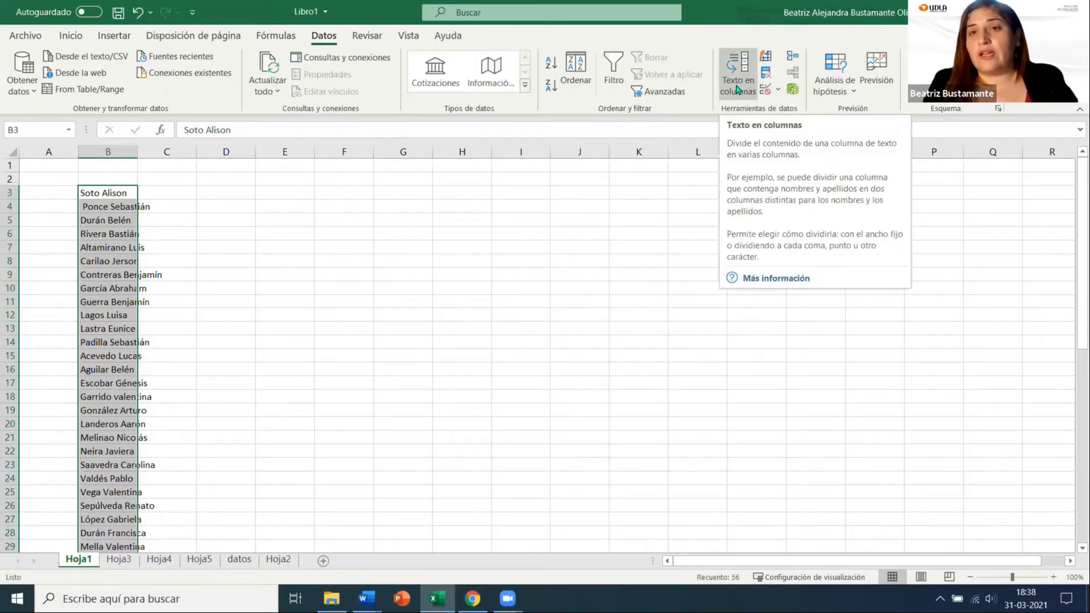
click(738, 89)
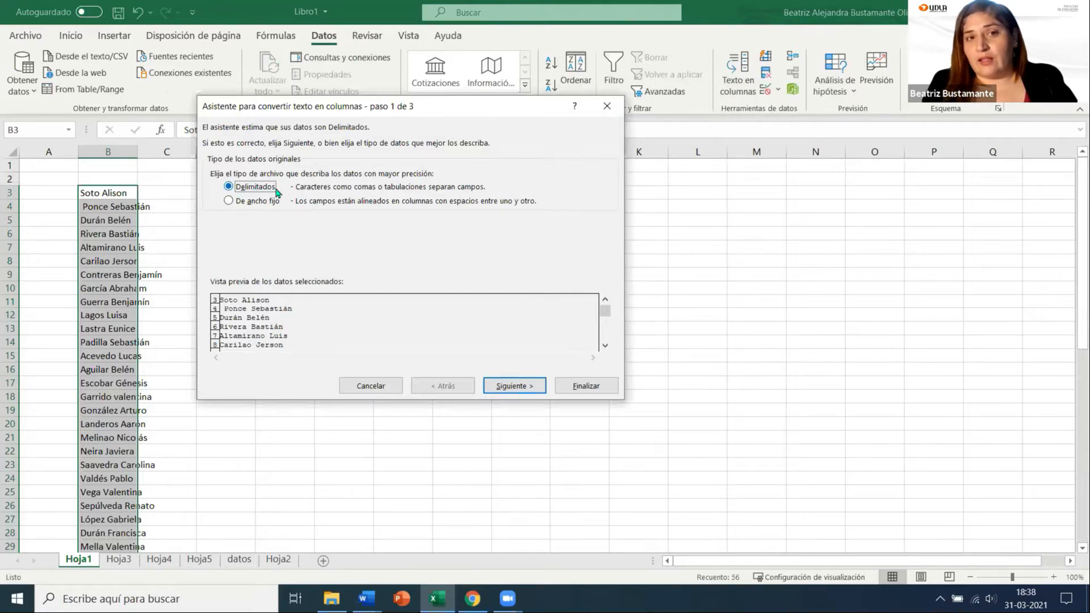
click(520, 392)
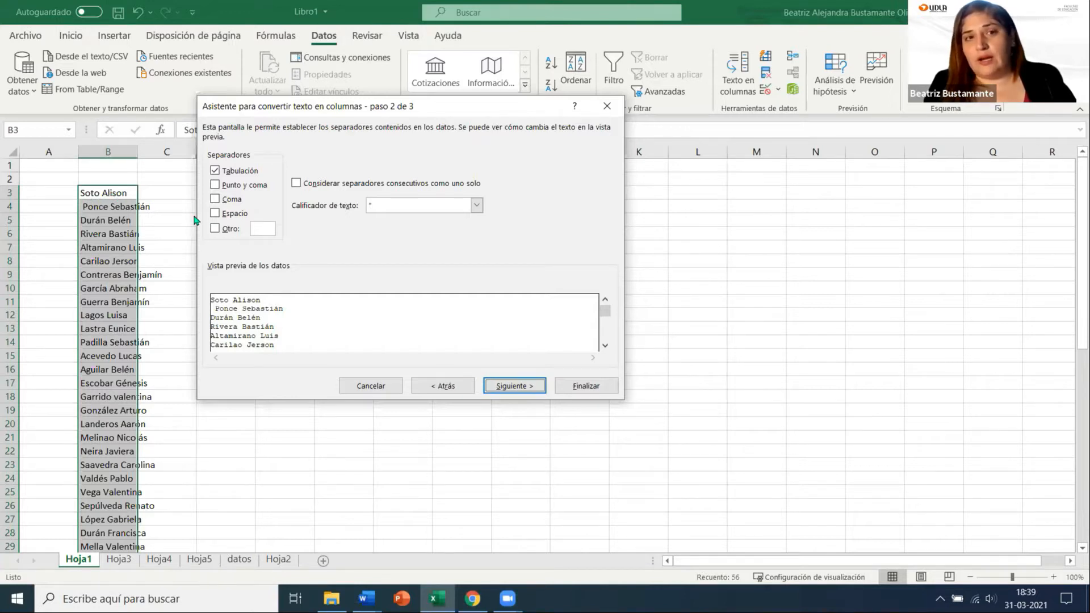
click(215, 214)
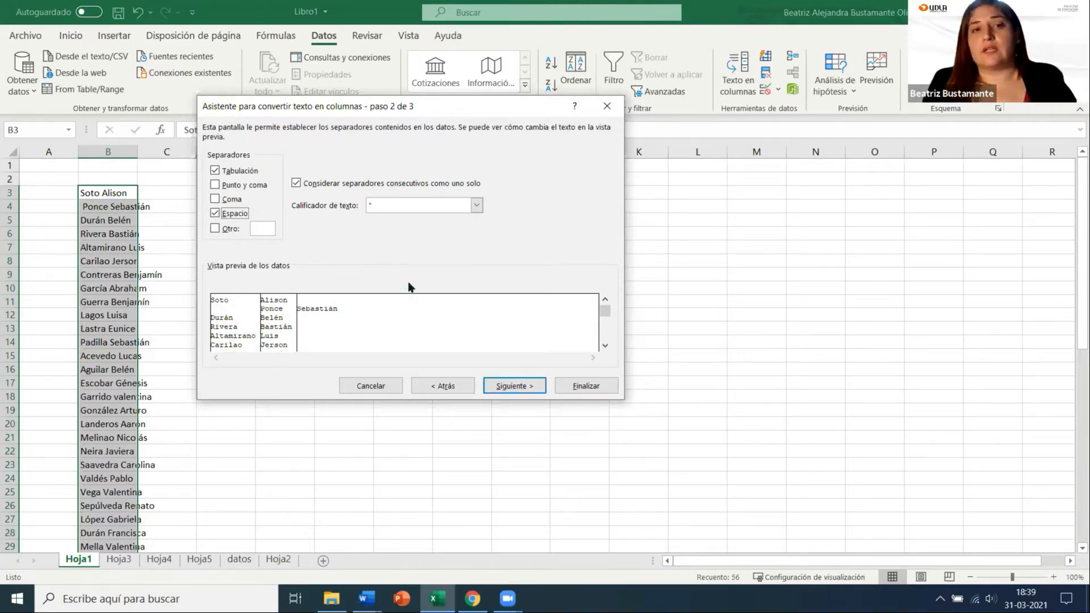
click(528, 391)
click(570, 391)
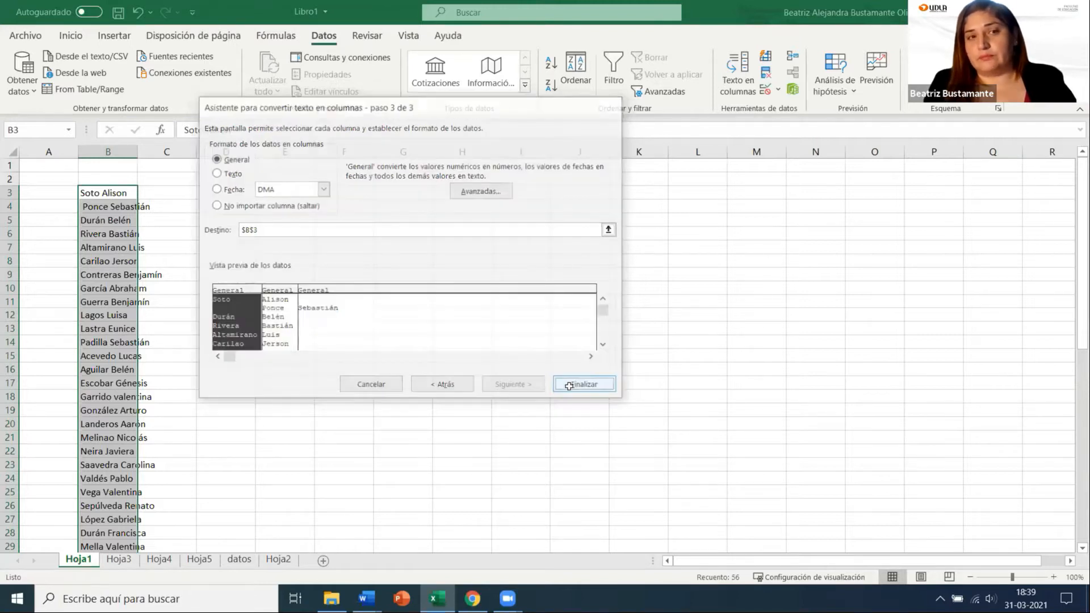
click(505, 352)
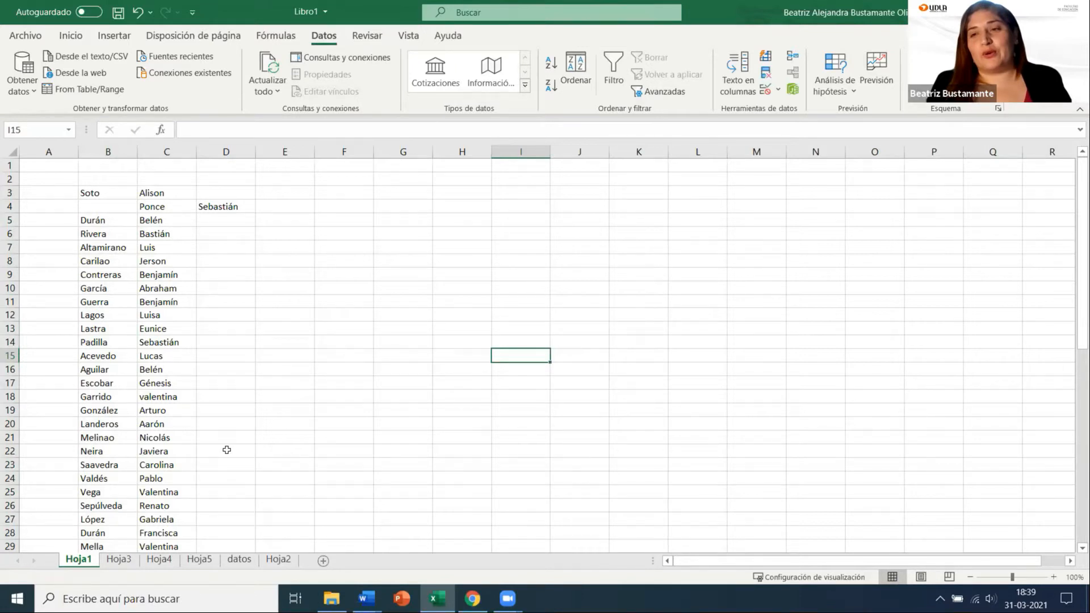
Move the misaligned surname and first name from C4:D4 to B4:C4
click(154, 207)
key(shift+Right)
click(129, 206)
key(Right)
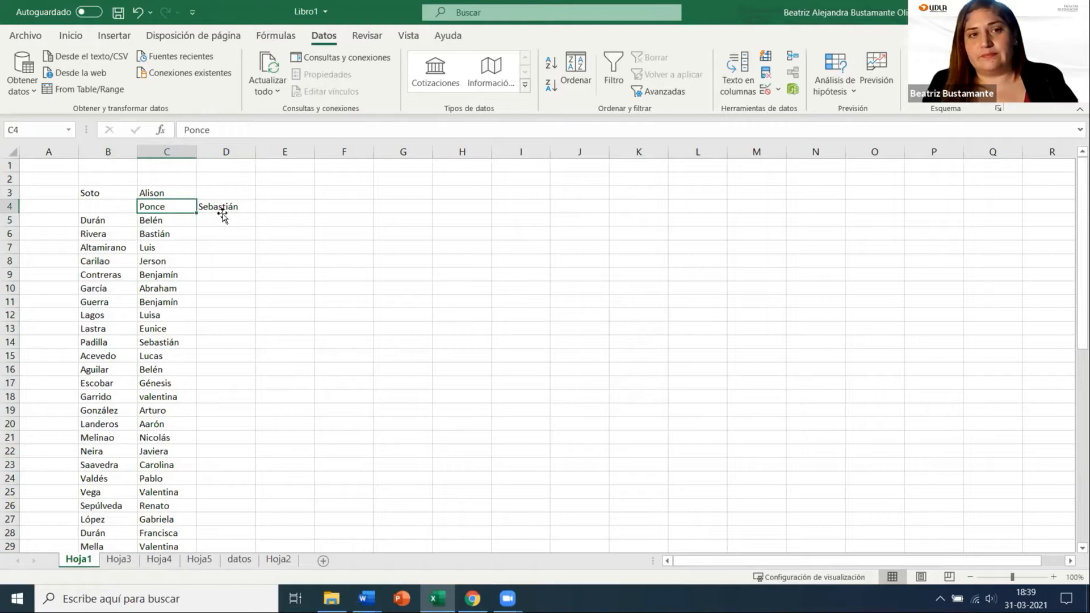
key(shift+Right)
drag(208, 213, 150, 214)
click(327, 205)
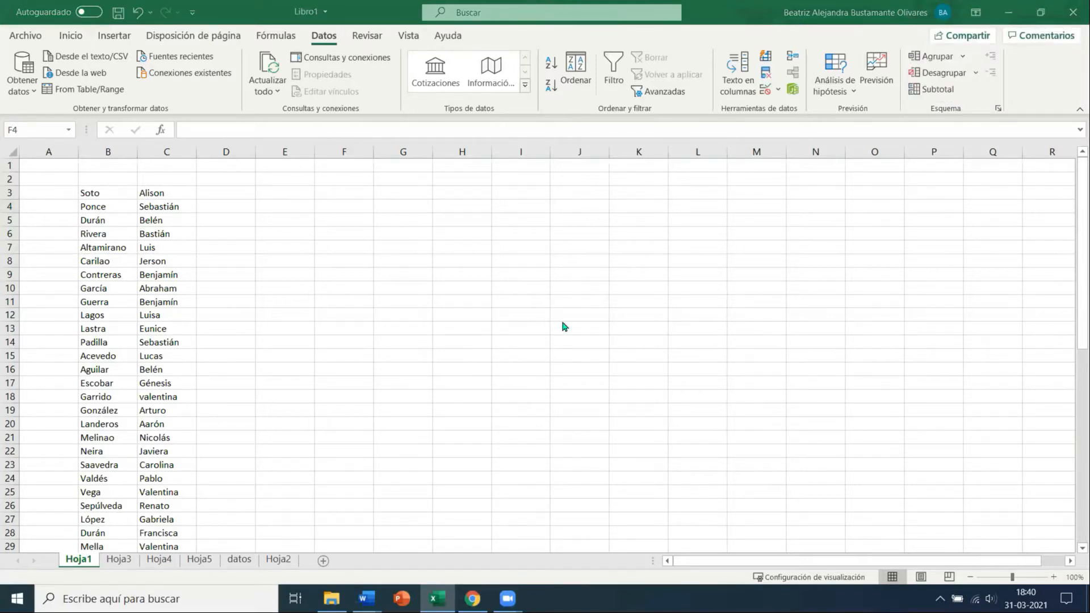
click(446, 307)
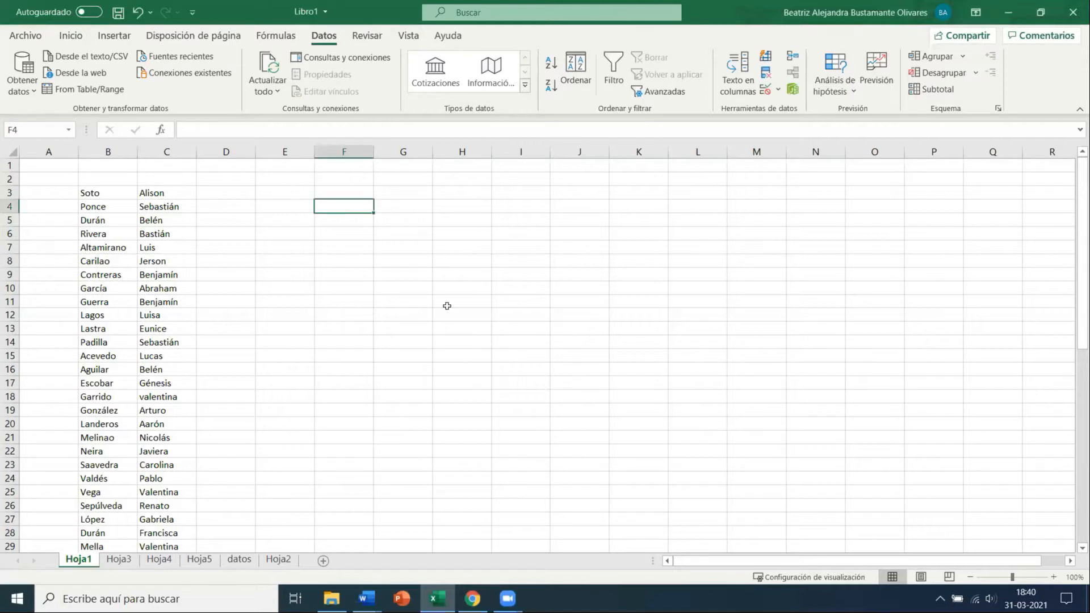
Undo the previous move and split, and split B3:B58 again with Text to Columns, delimited by tab and space, in General format
key(ctrl+z)
key(ctrl+z)
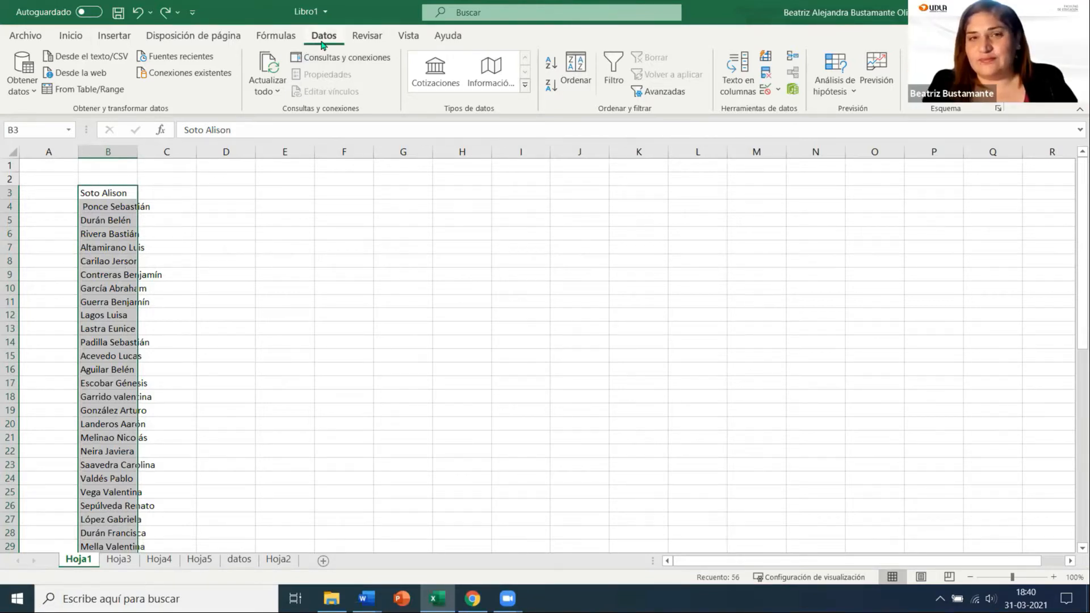
click(735, 82)
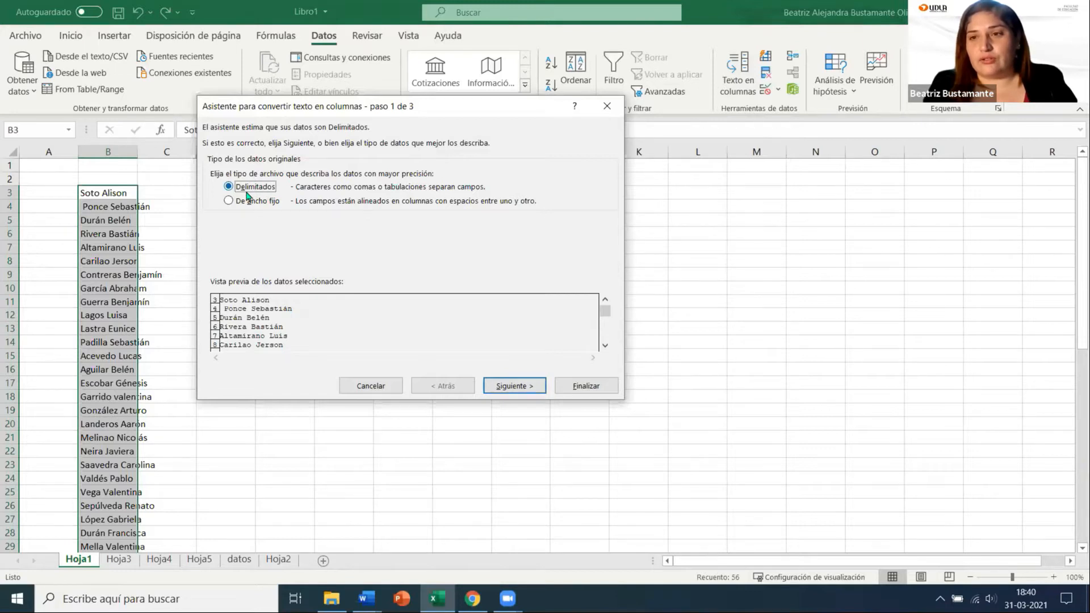
click(525, 388)
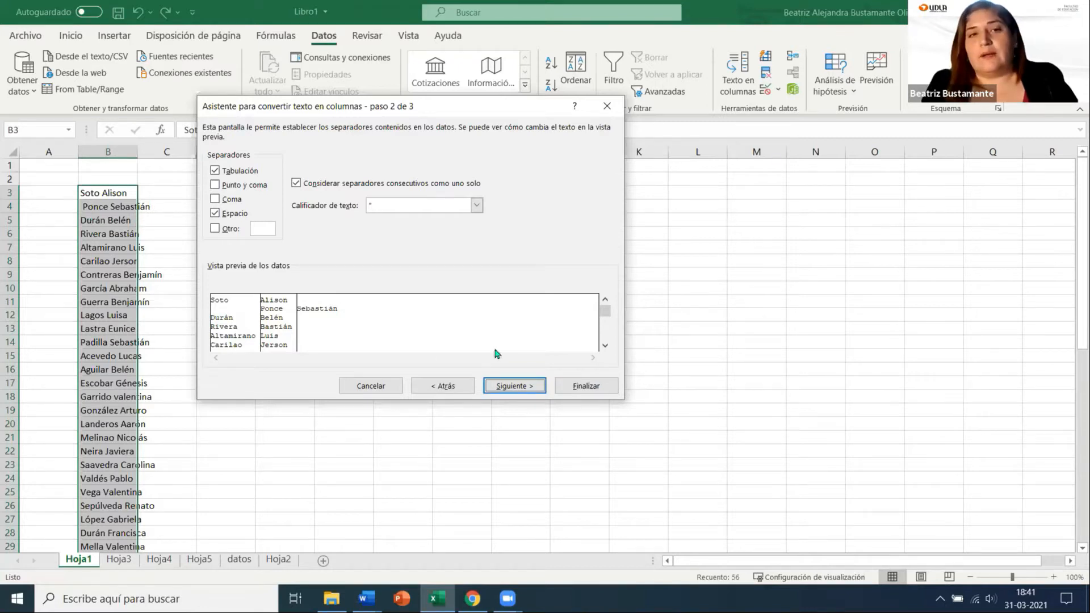
click(539, 388)
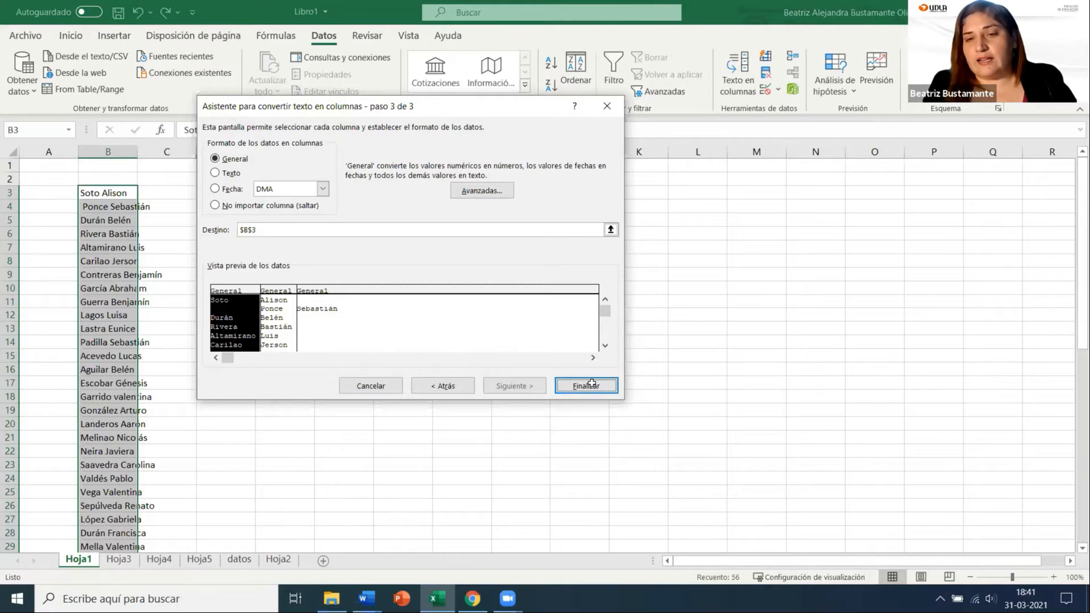
key(Return)
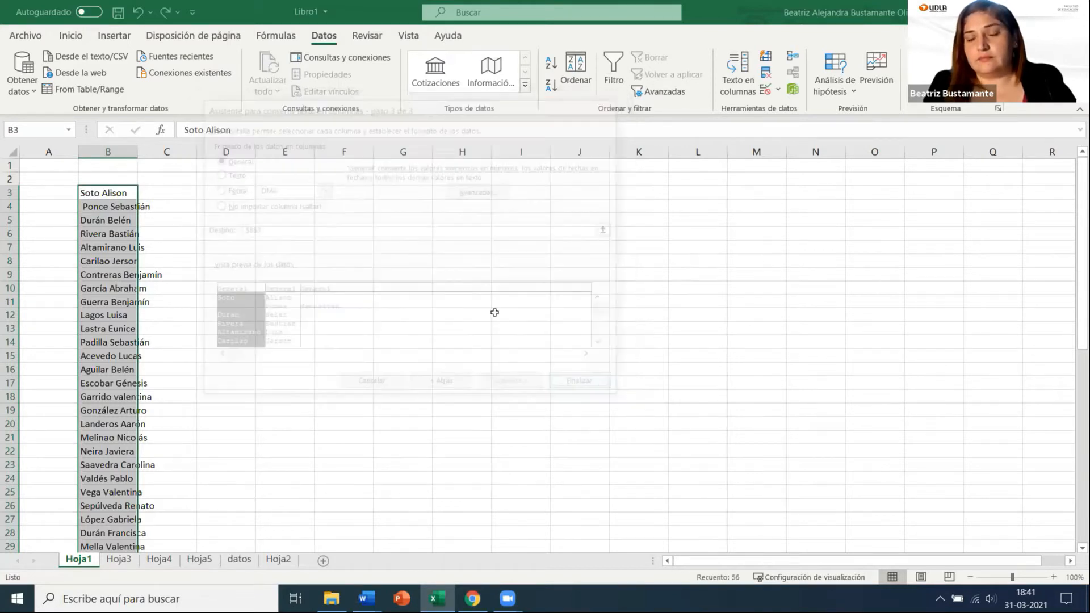
click(392, 259)
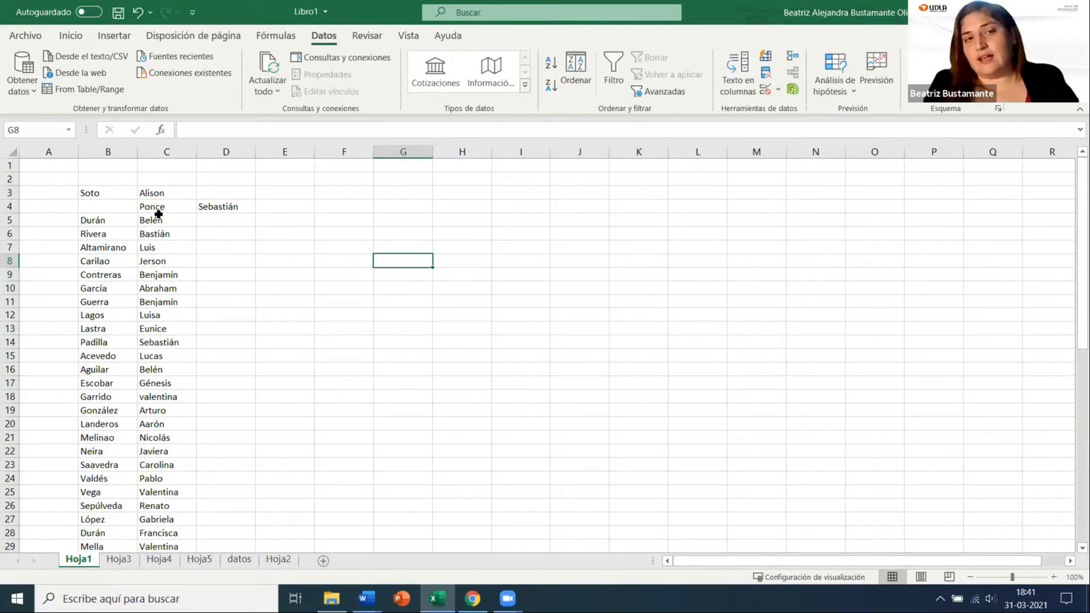
Move the misaligned surname and first name in row 4 from C4:D4 to B4:C4
click(119, 207)
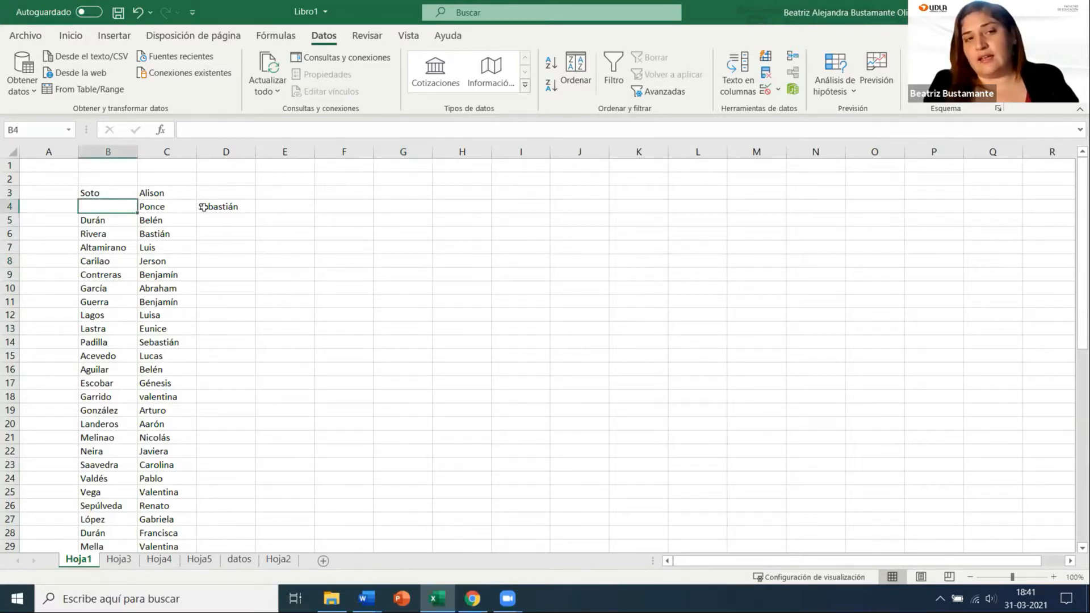
key(Right)
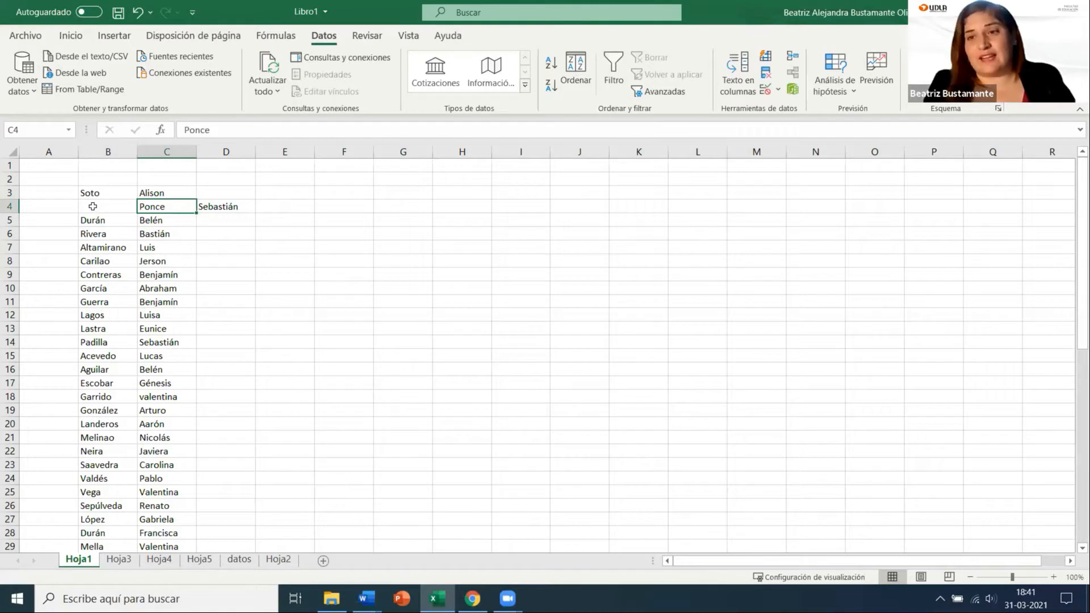
click(93, 206)
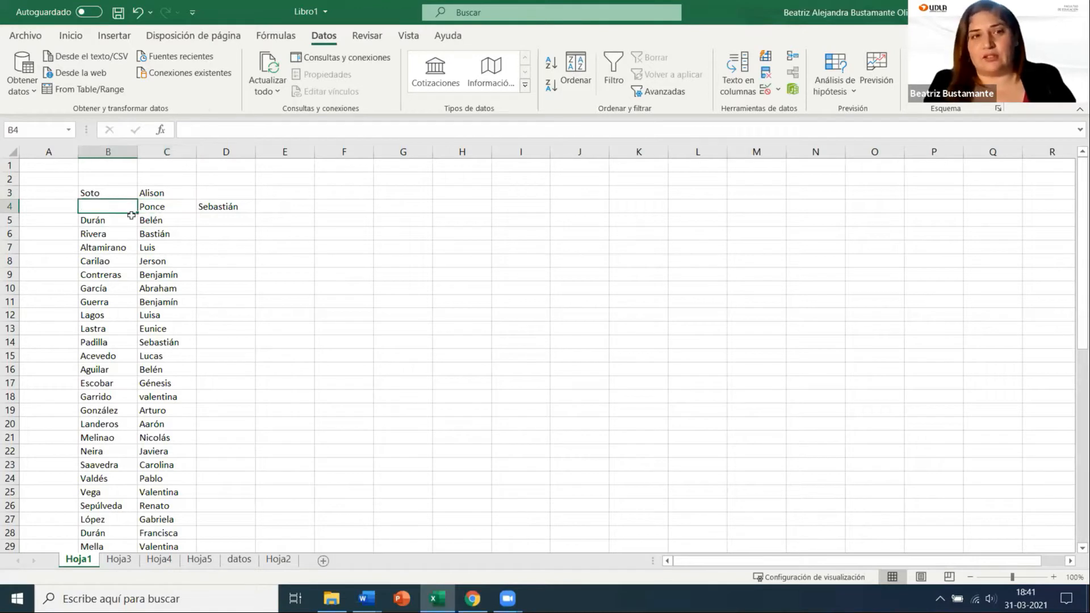
key(Right)
shift+click(231, 207)
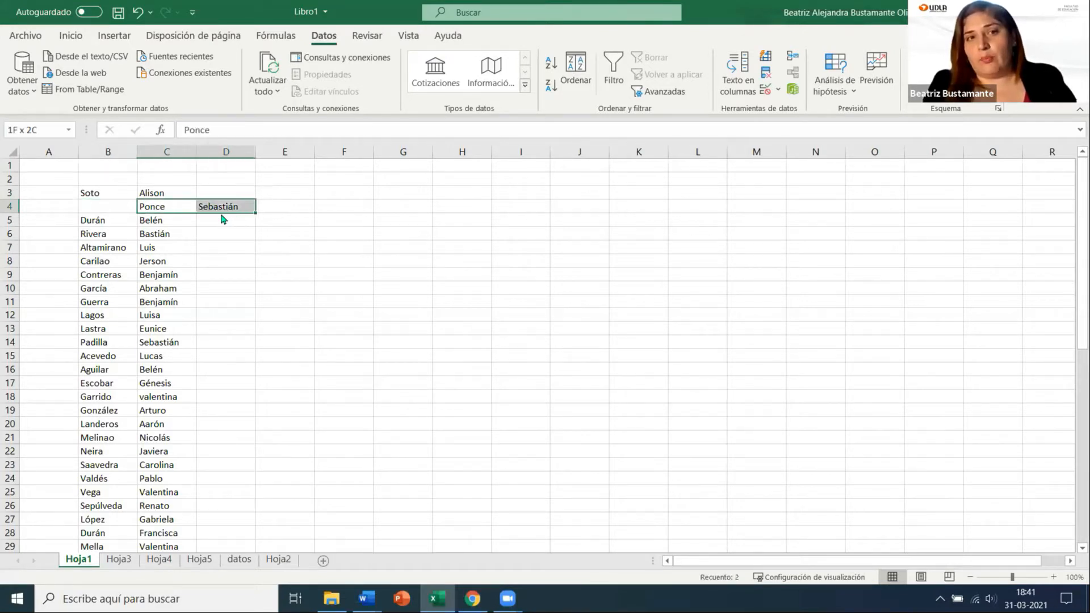
drag(188, 210, 157, 214)
click(284, 207)
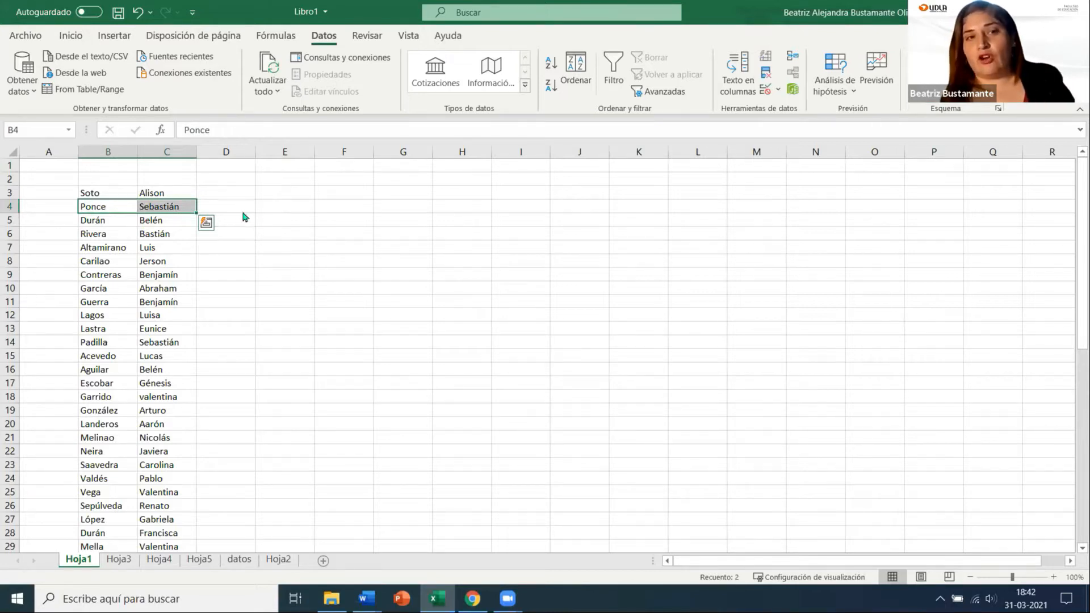
drag(159, 210, 233, 252)
click(293, 300)
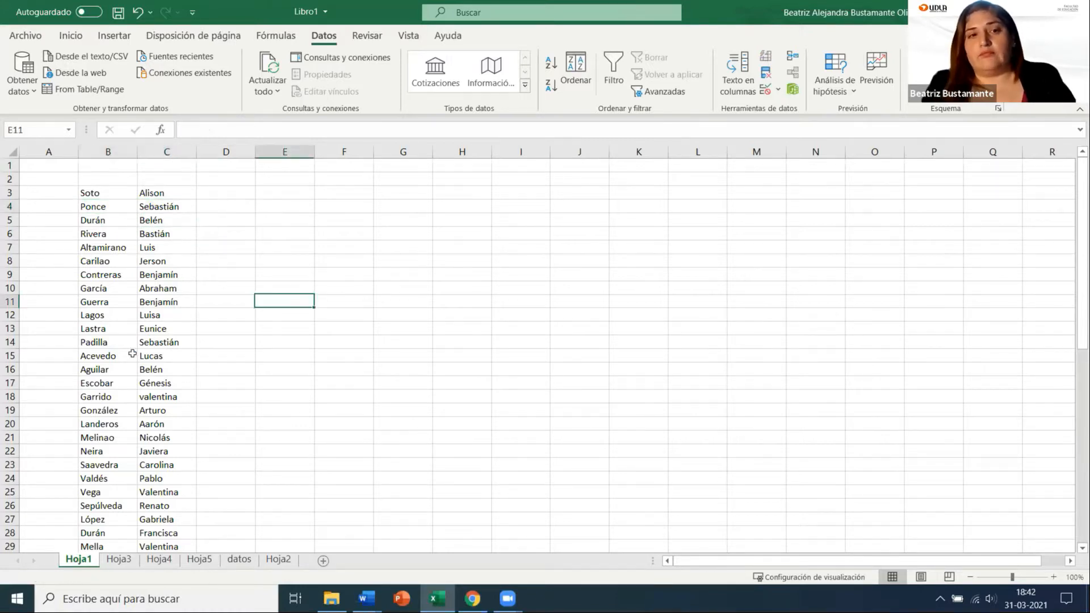
Move the misaligned surname and first name in row 31 from C31:D31 to B31:C31
scroll(222, 325, down, 3)
scroll(223, 324, down, 3)
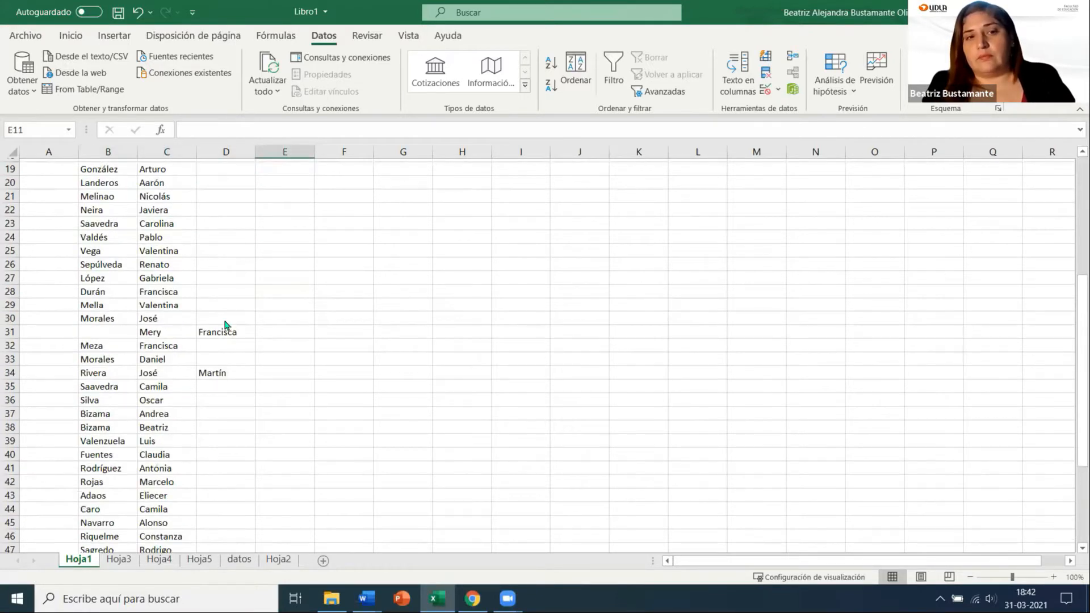
click(152, 331)
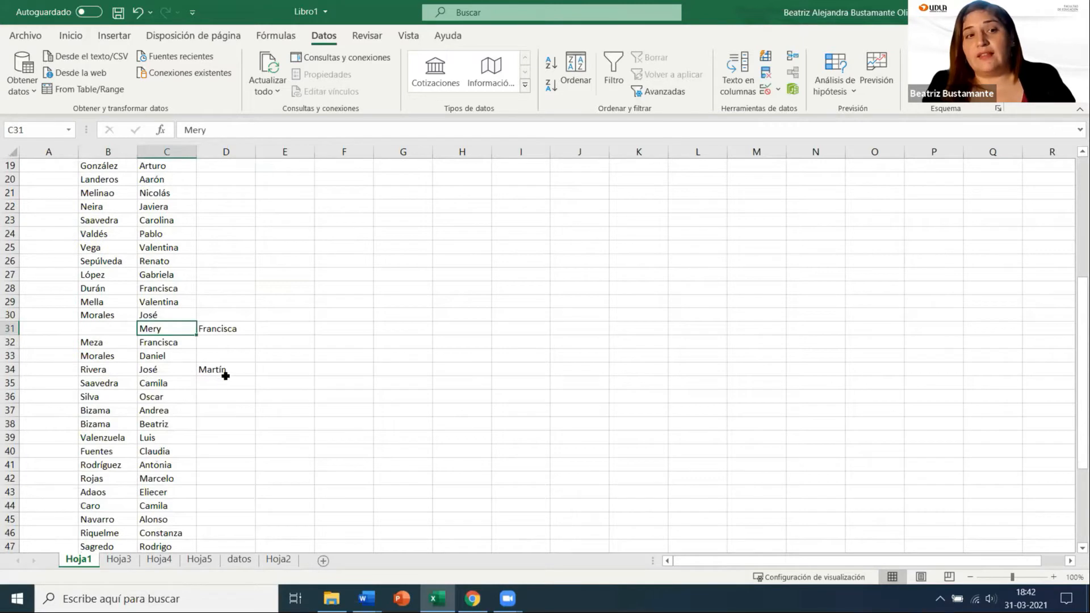
mouse_move(157, 329)
mouse_down()
mouse_move(226, 328)
mouse_move(137, 336)
mouse_up()
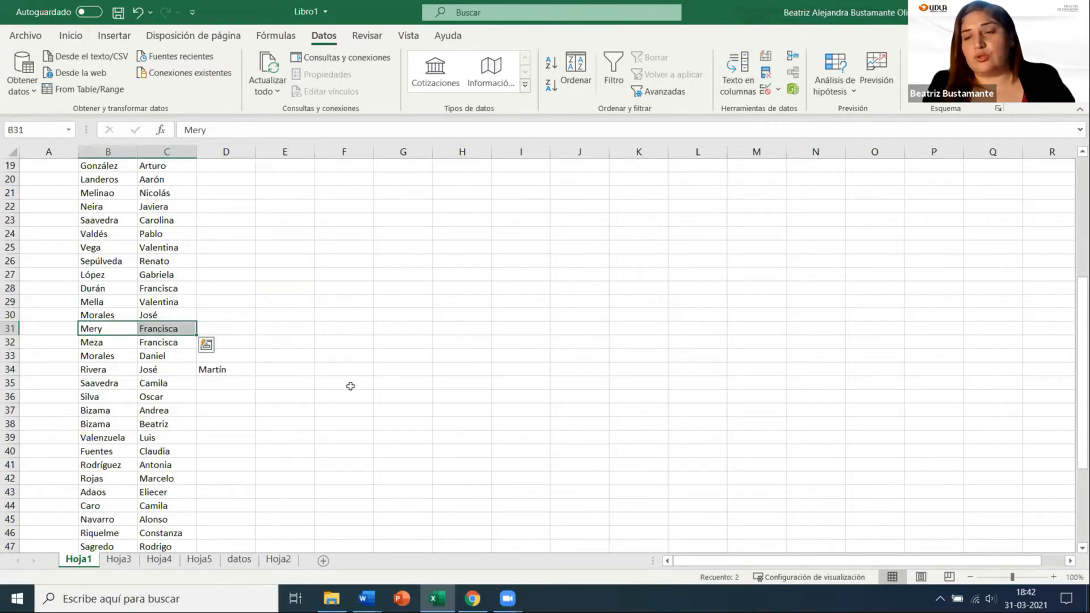
click(227, 383)
key(Down)
key(Down)
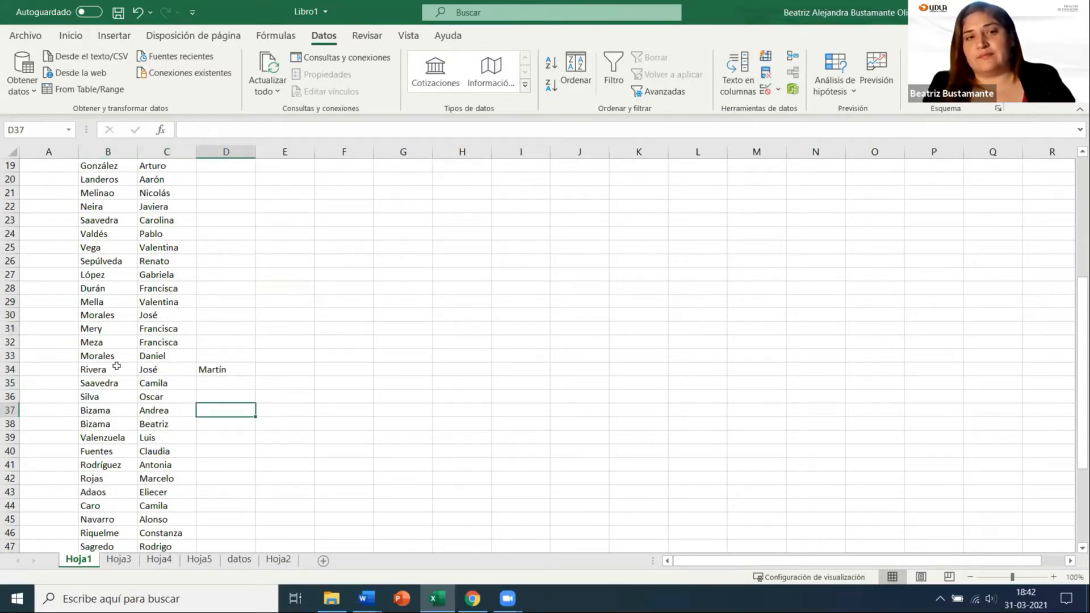
Examine the second first name in D34 and check the split list for other names outside columns B and C
click(189, 373)
click(218, 371)
click(190, 373)
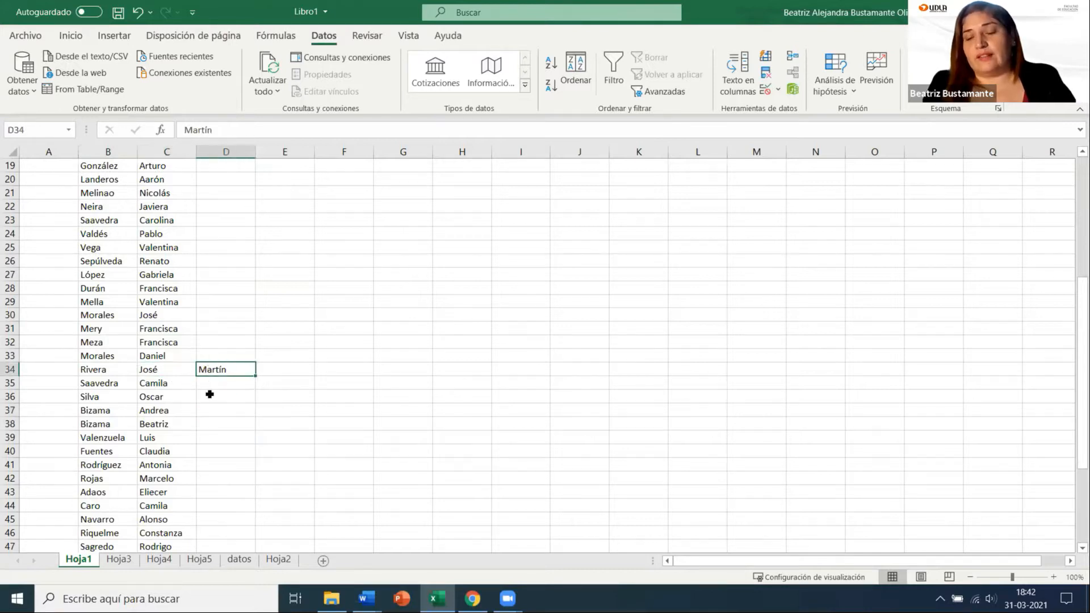
key(Right)
key(Left)
key(Right)
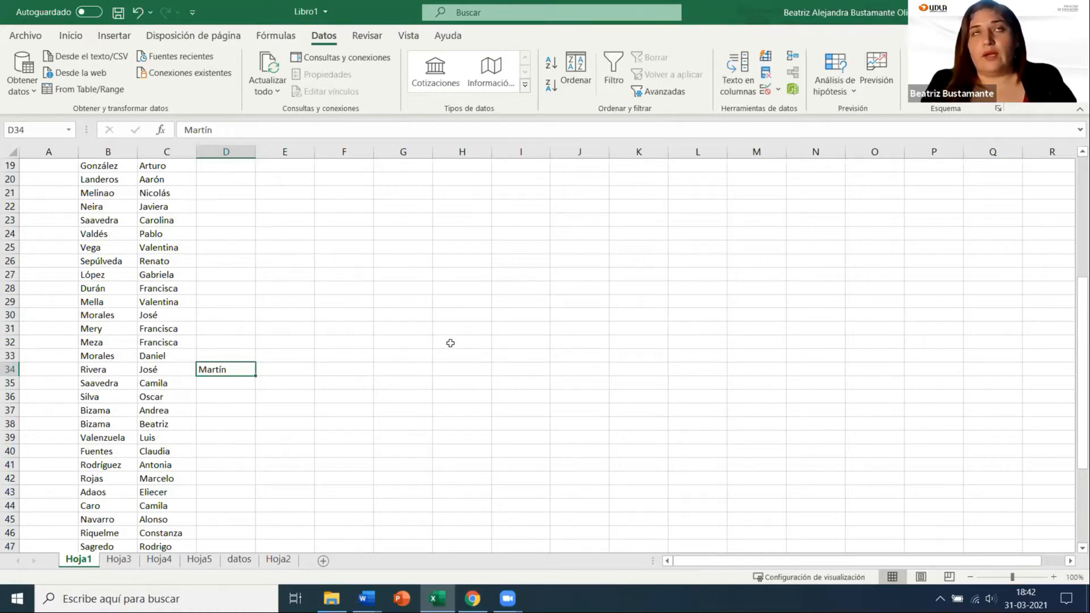
key(Right)
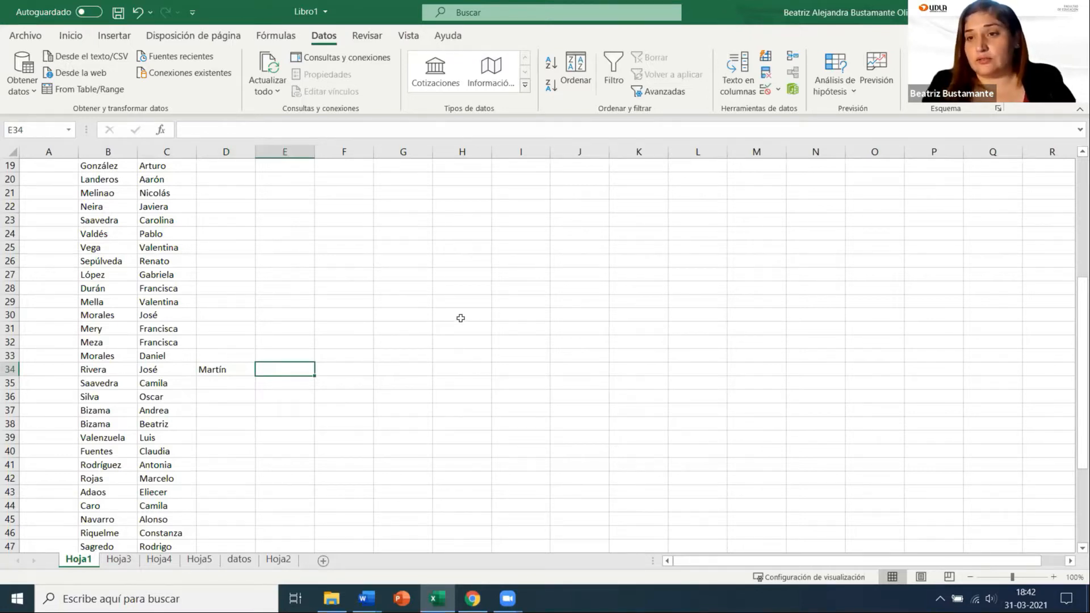
click(460, 319)
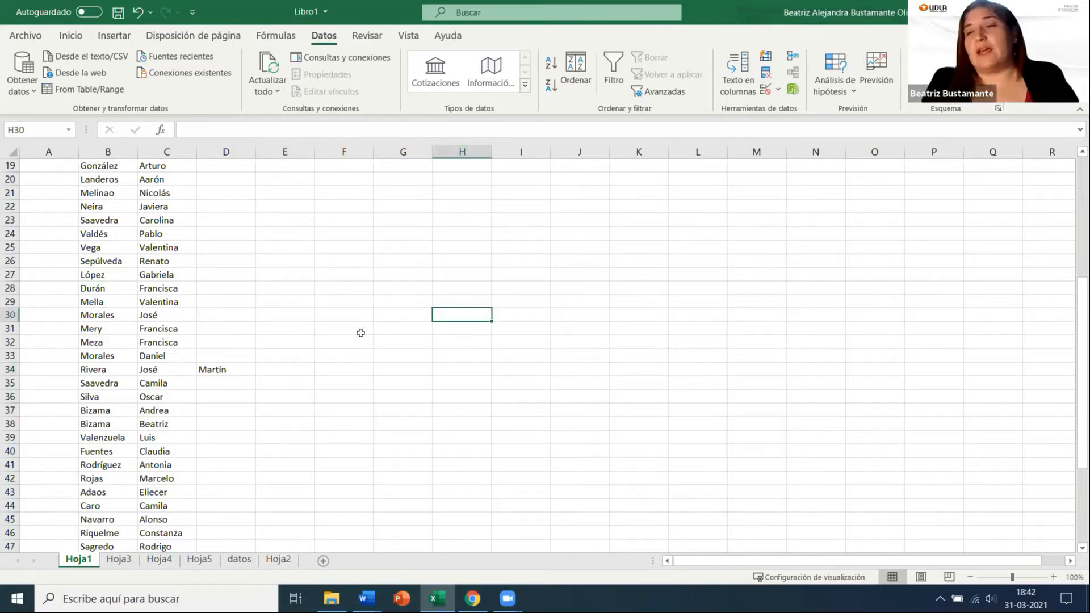
scroll(339, 306, up, 5)
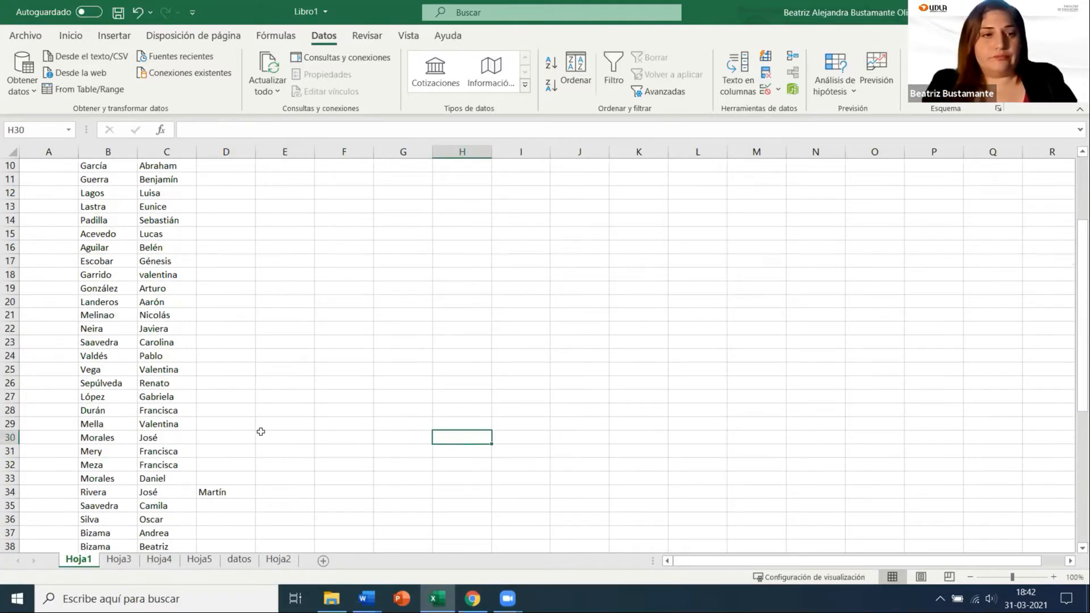
scroll(587, 499, up, 1)
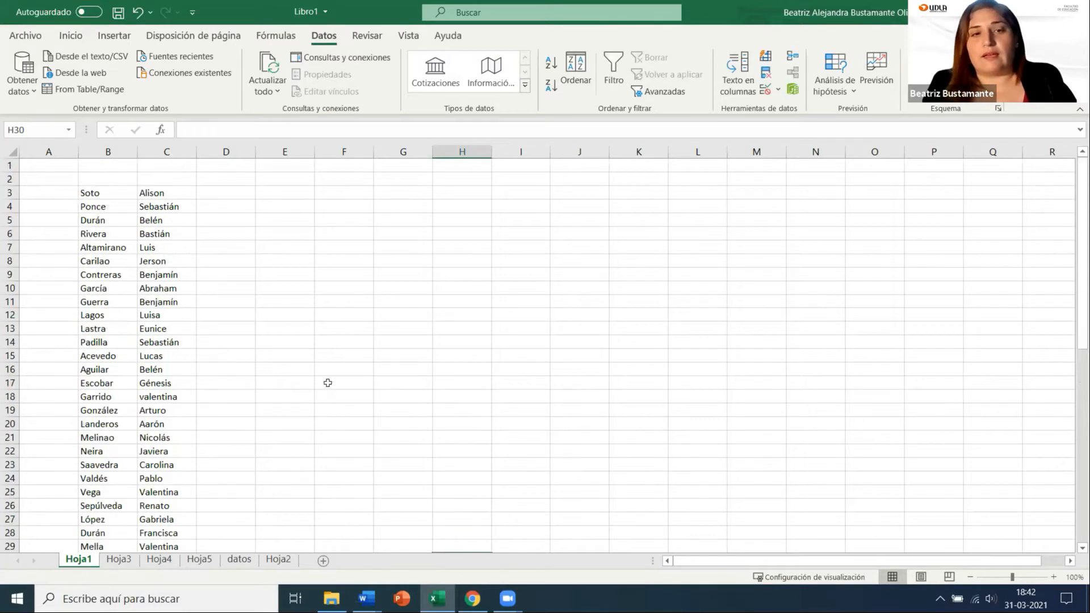
scroll(351, 408, down, 5)
Join the two first names of row 34 in E34 with the formula =Concatenar(C34;" ";D34)
click(351, 410)
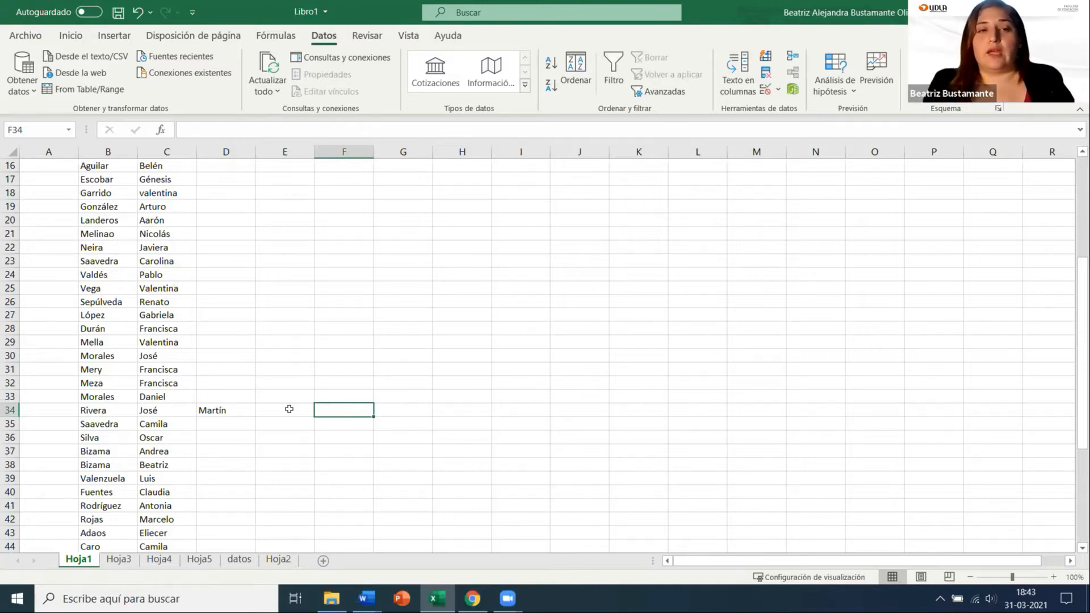
key(Left)
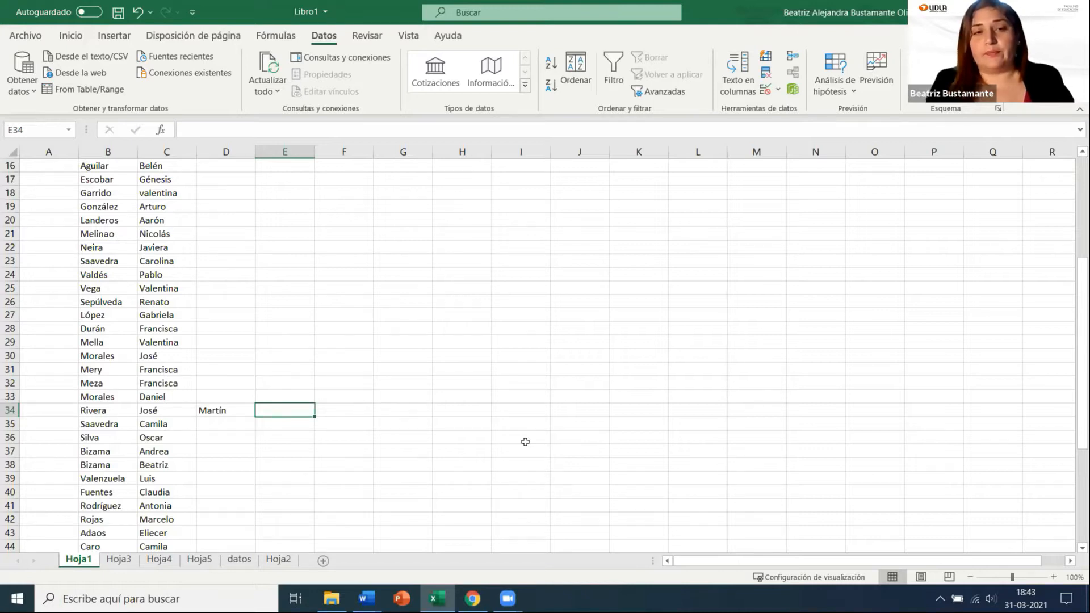
text(=)
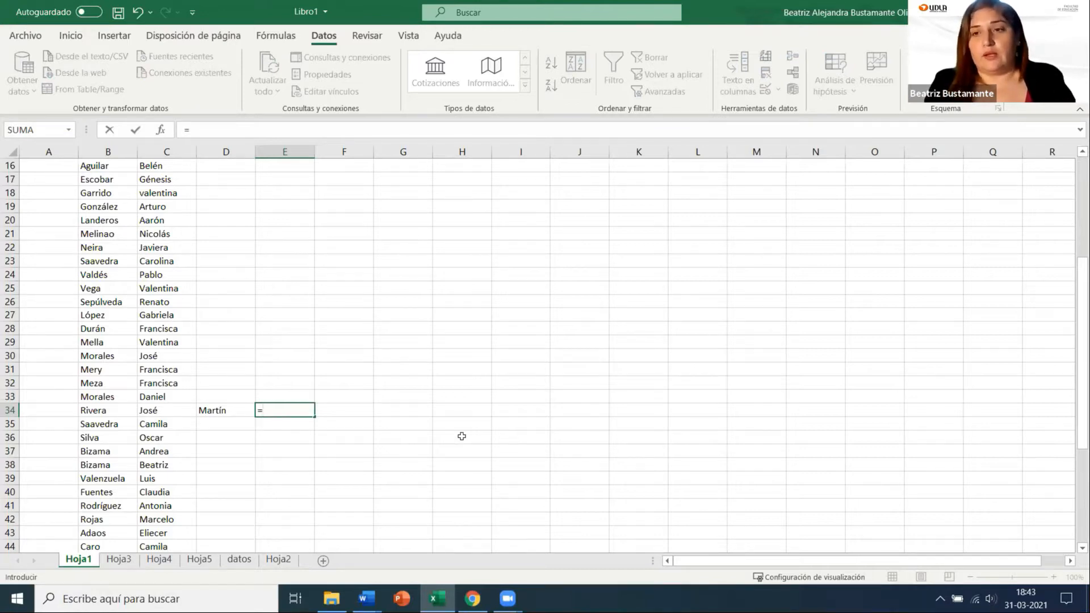
text(C)
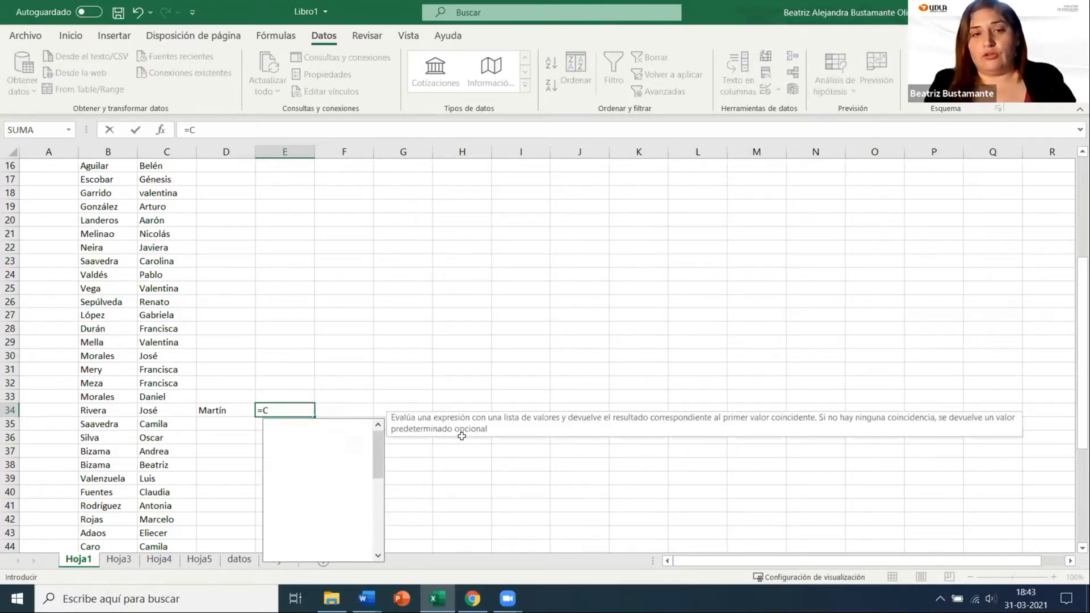
text(oncatenar)
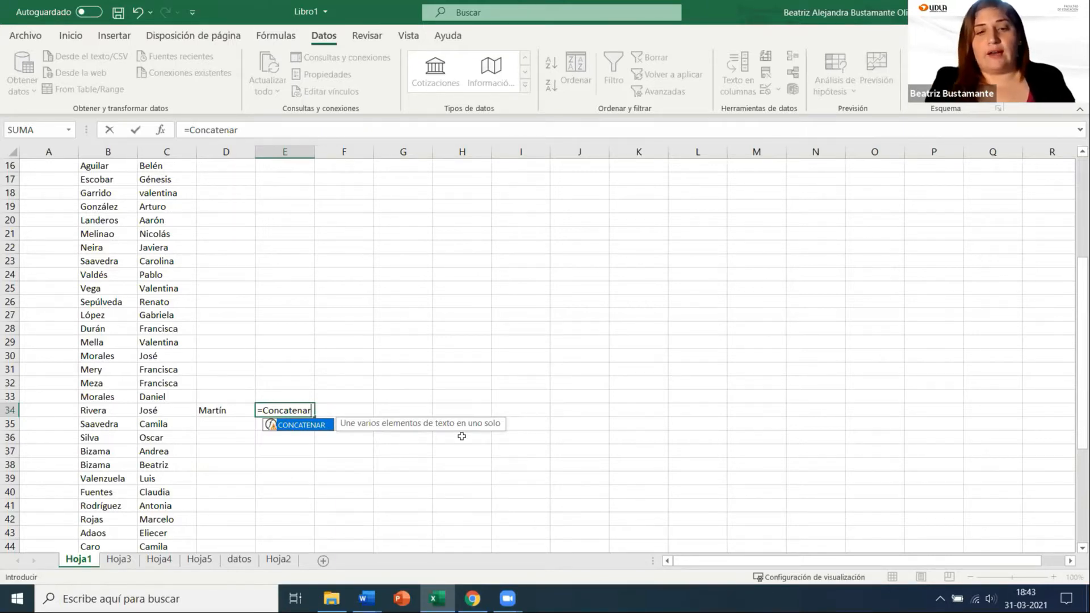
text(()
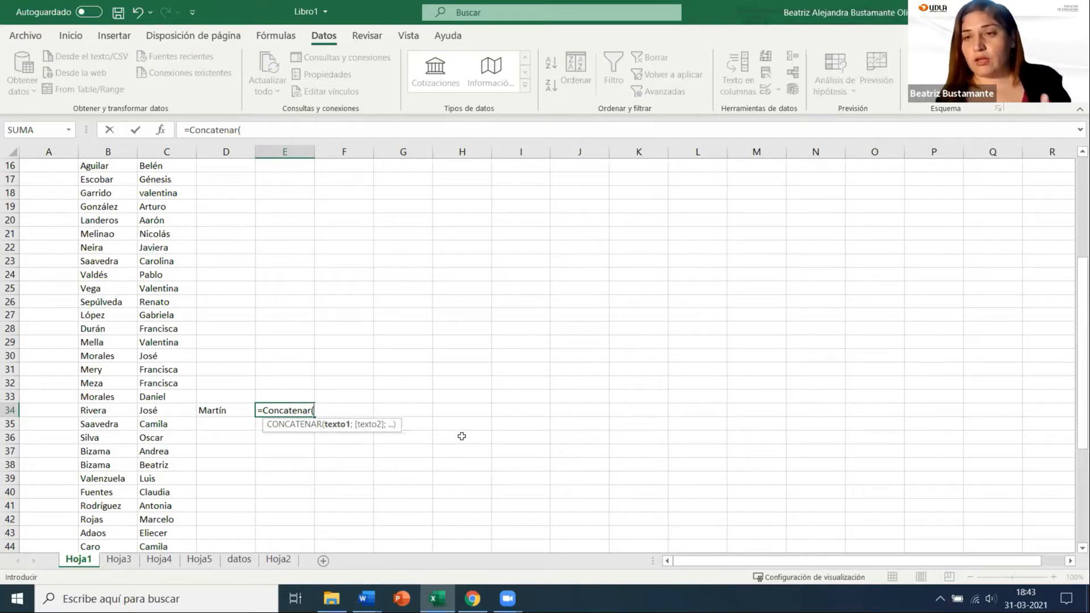
click(161, 415)
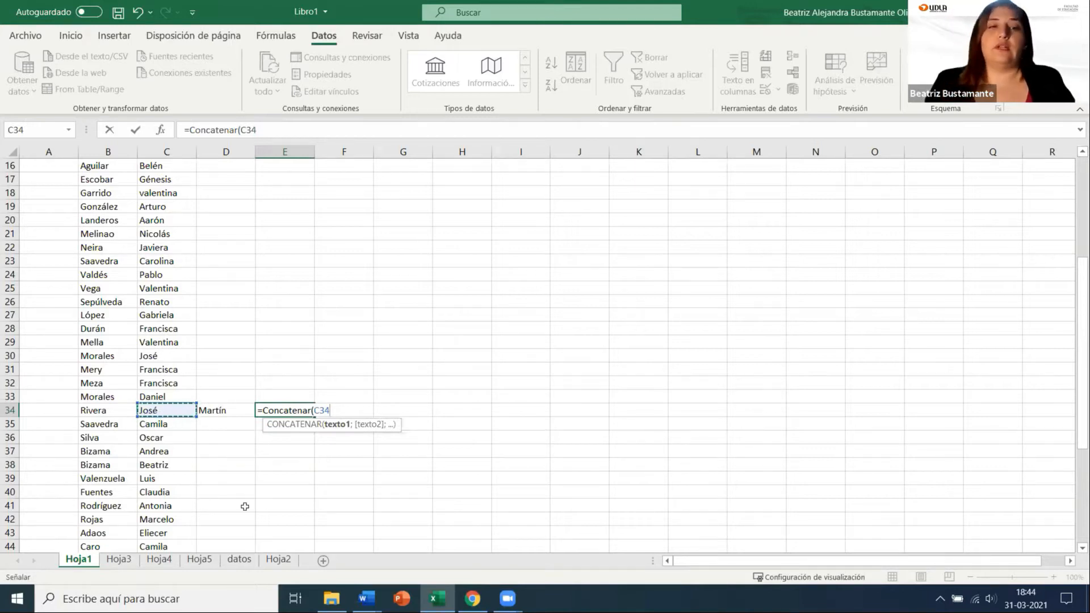
text(;)
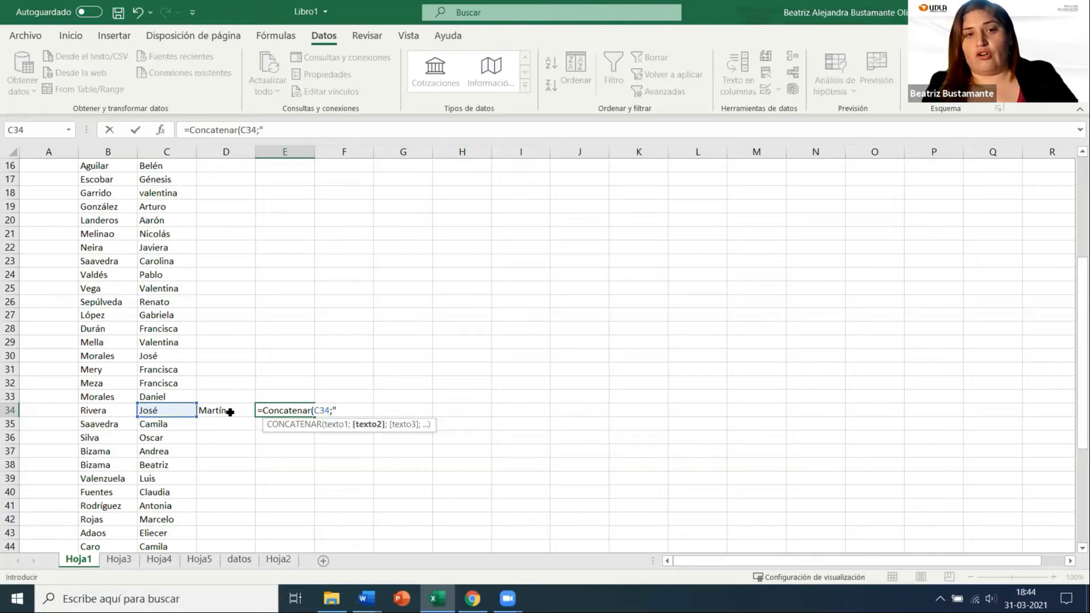
text(")
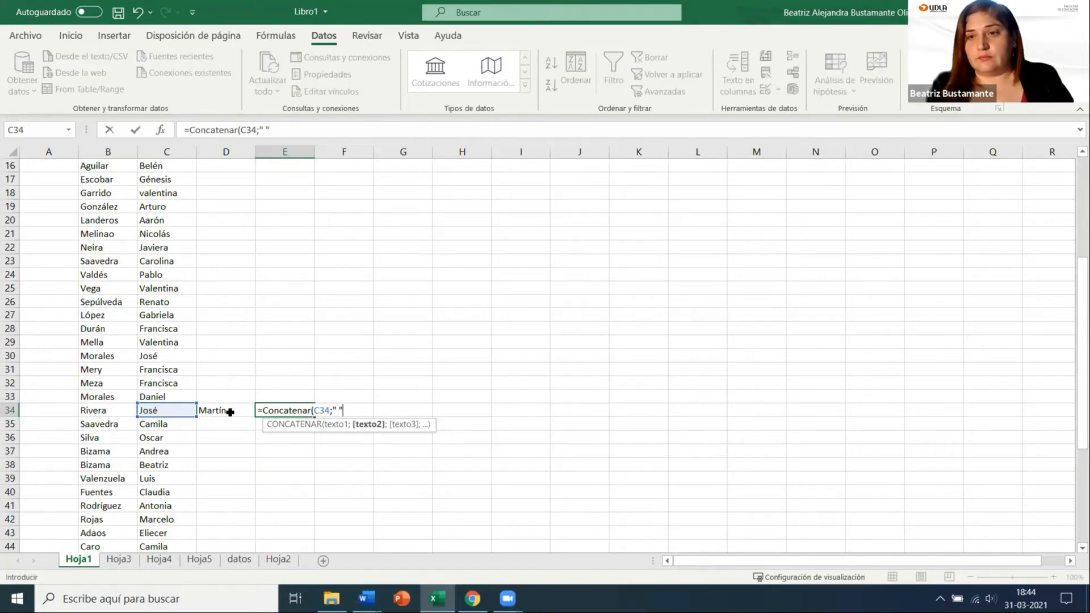
text(;)
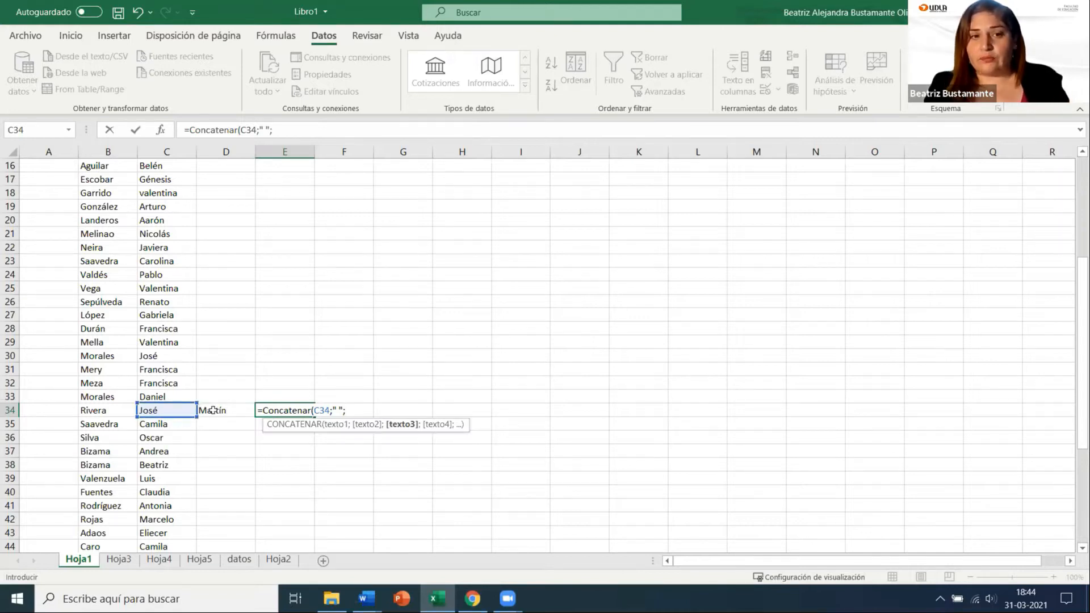
click(212, 410)
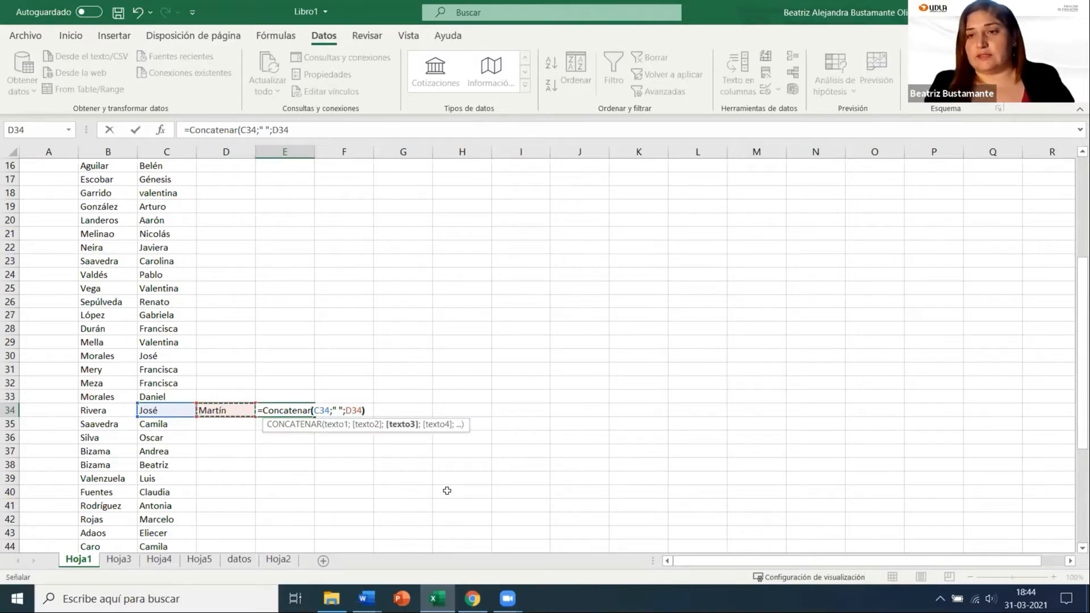
text())
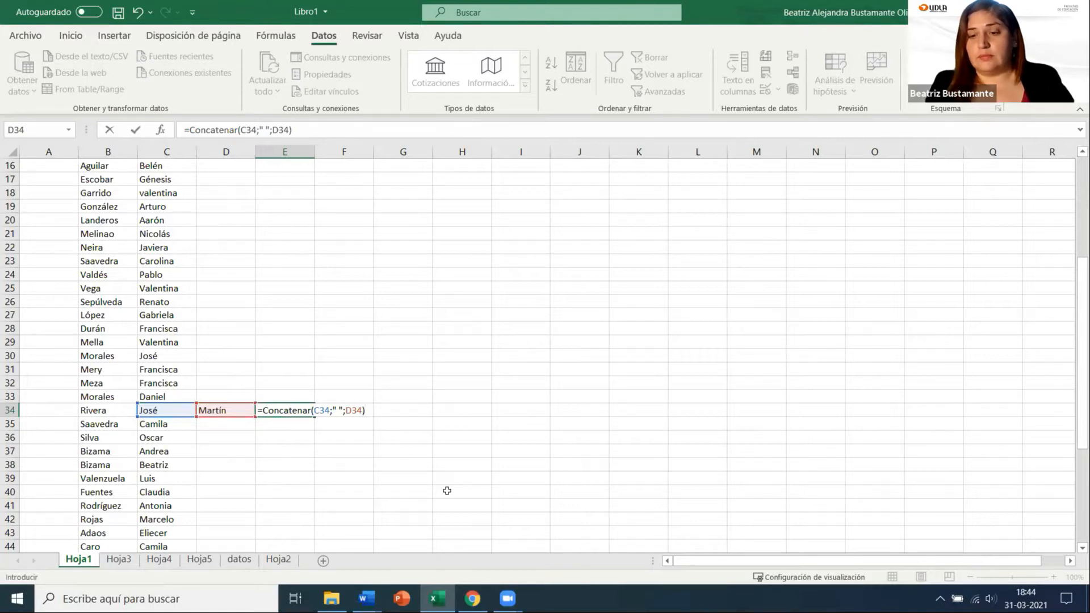
key(Return)
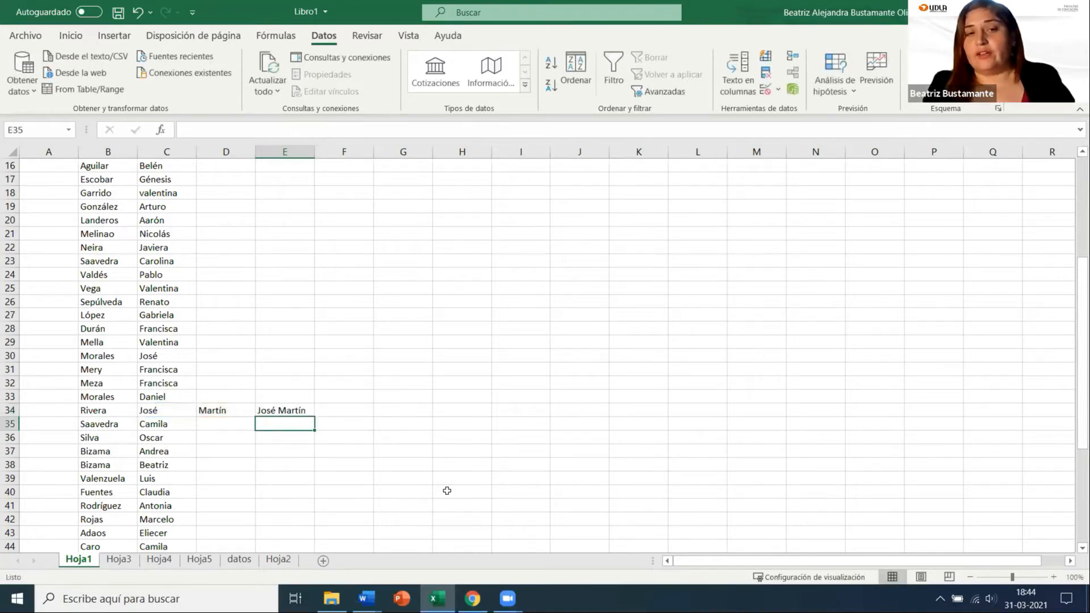
Fill the name-joining formula from E34 down to E56
click(295, 410)
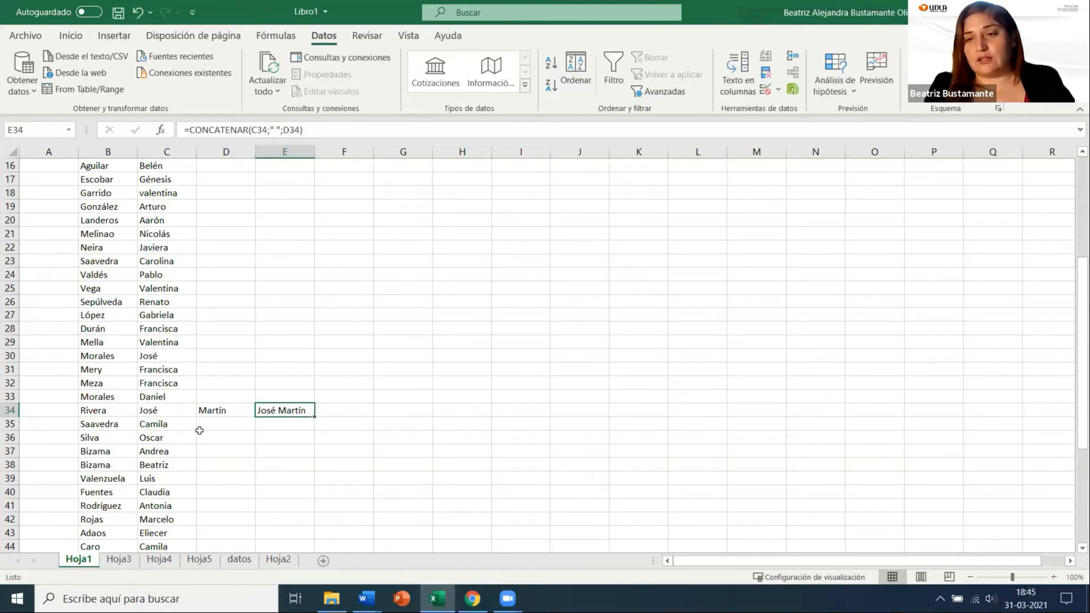
scroll(207, 398, down, 8)
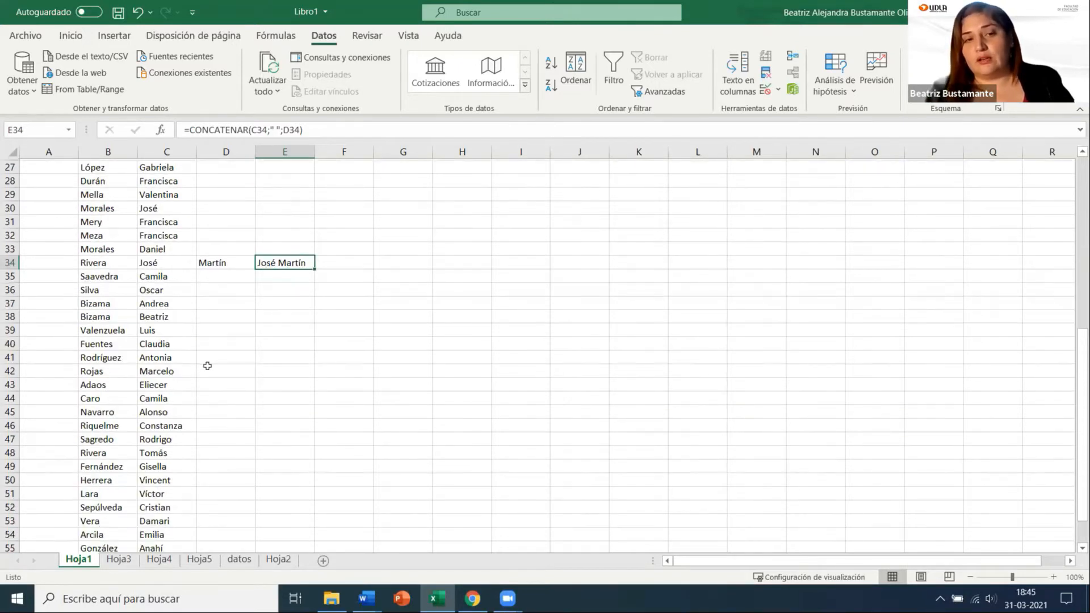
scroll(217, 384, up, 3)
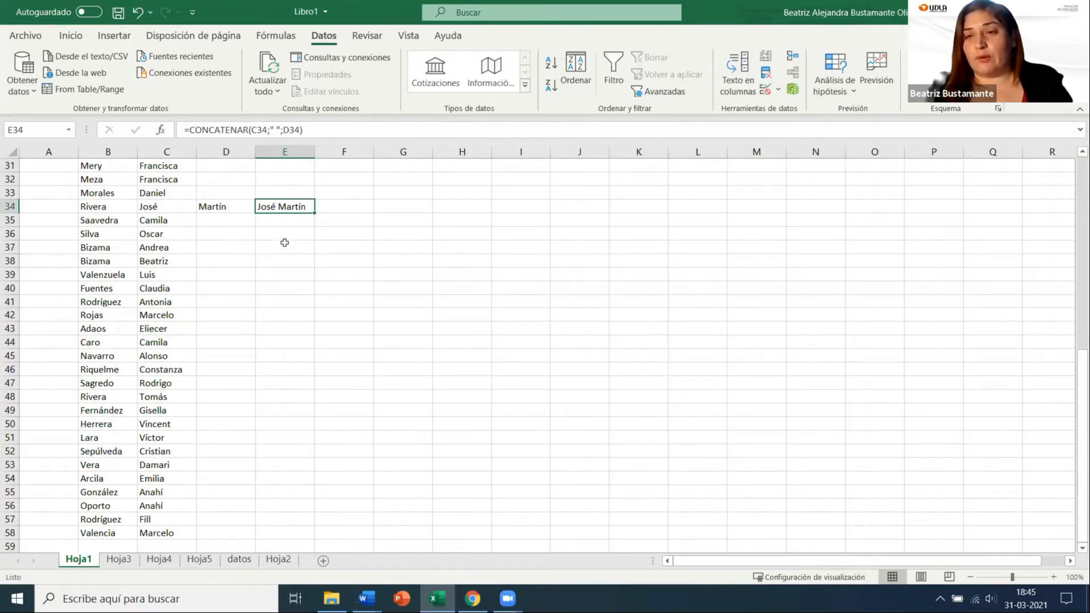
drag(309, 218, 309, 498)
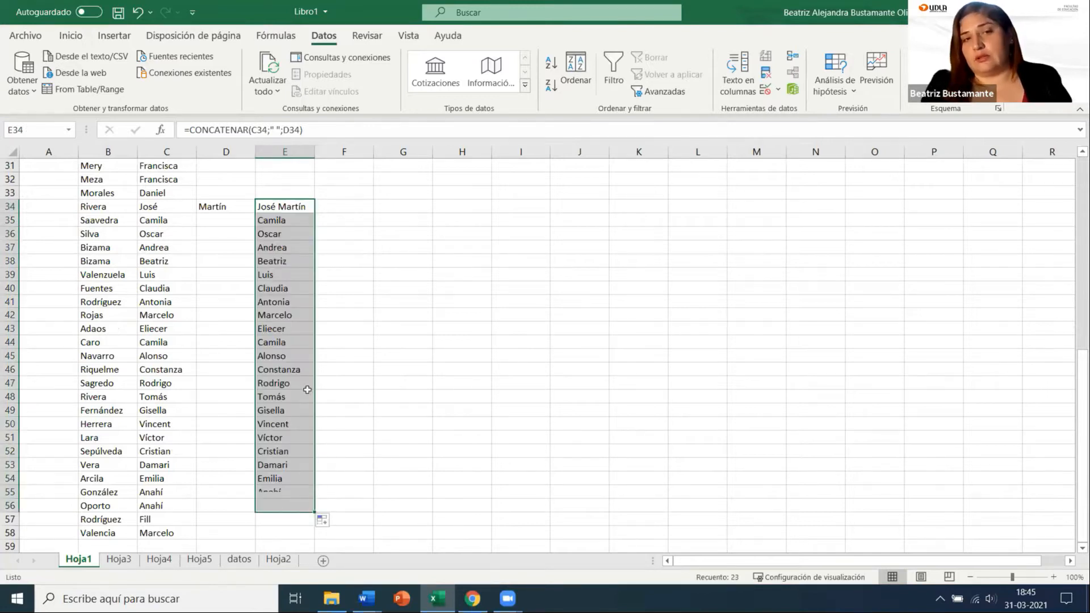
scroll(290, 292, down, 6)
scroll(304, 315, up, 6)
scroll(296, 284, up, 3)
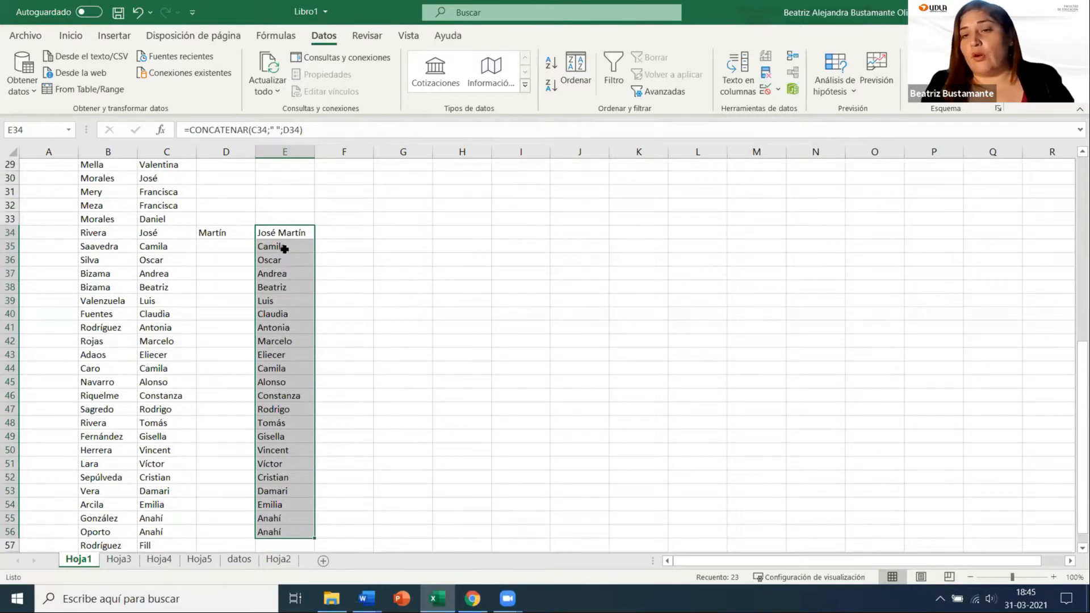
click(284, 249)
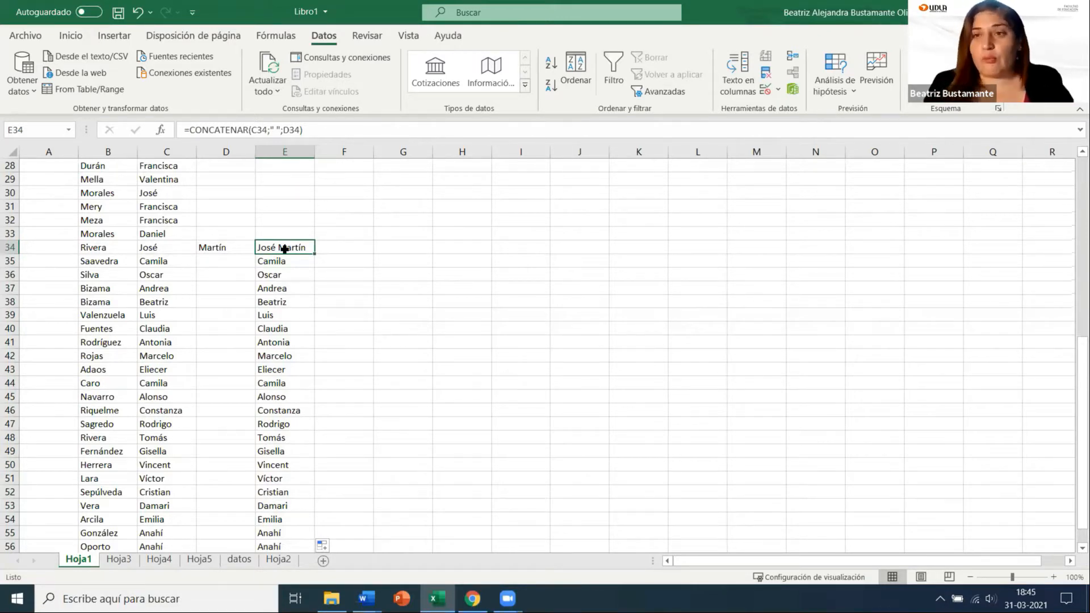
drag(284, 248, 295, 347)
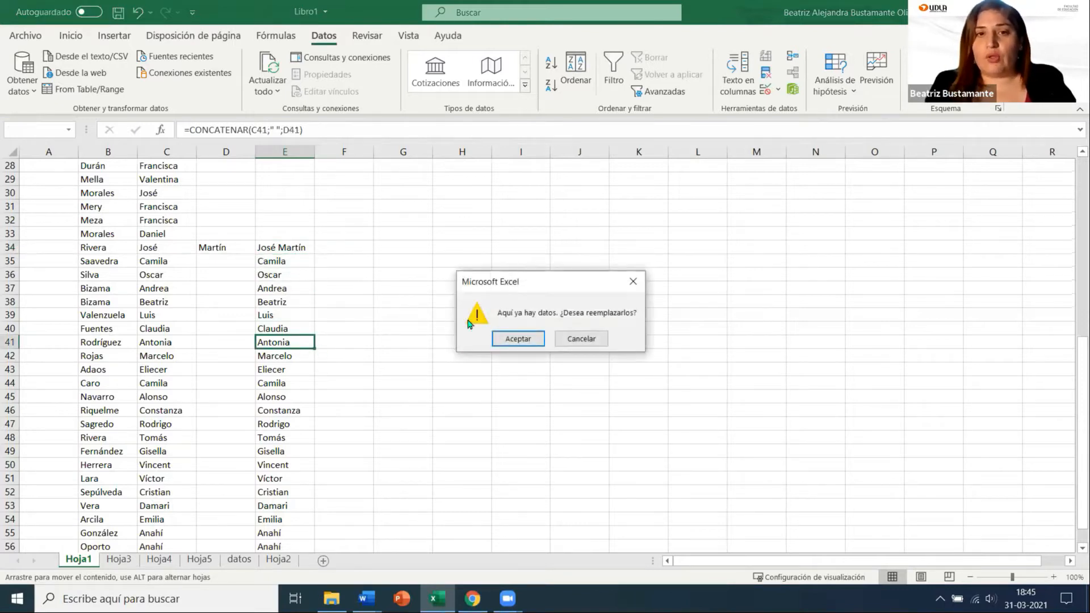
click(566, 338)
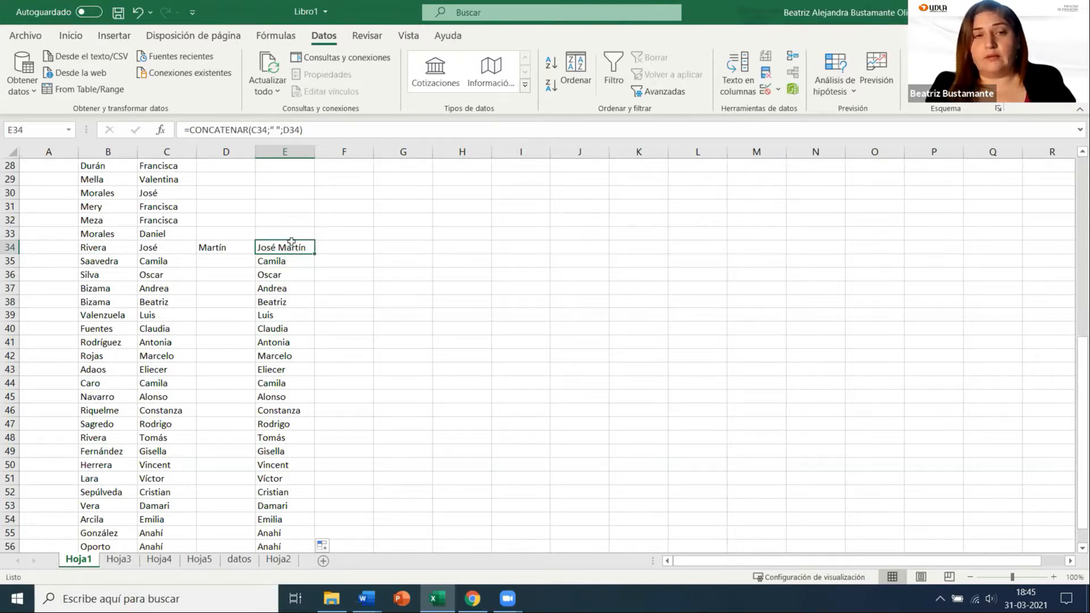
Replace the first name in C34 with the joined first names from E34, pasted as values only
key(ctrl+c)
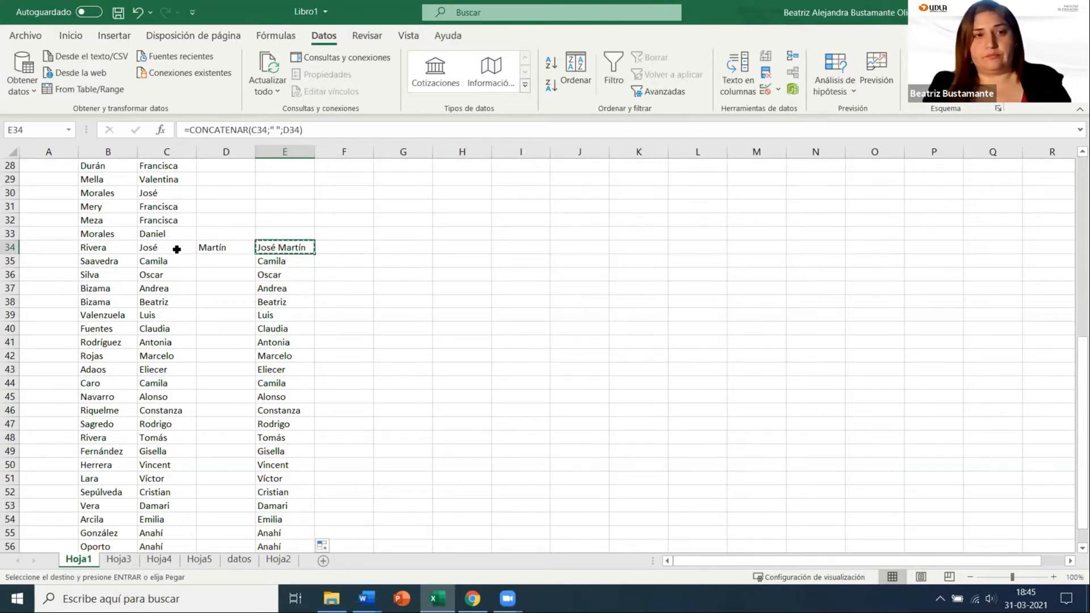
click(173, 247)
key(ctrl+v)
click(347, 276)
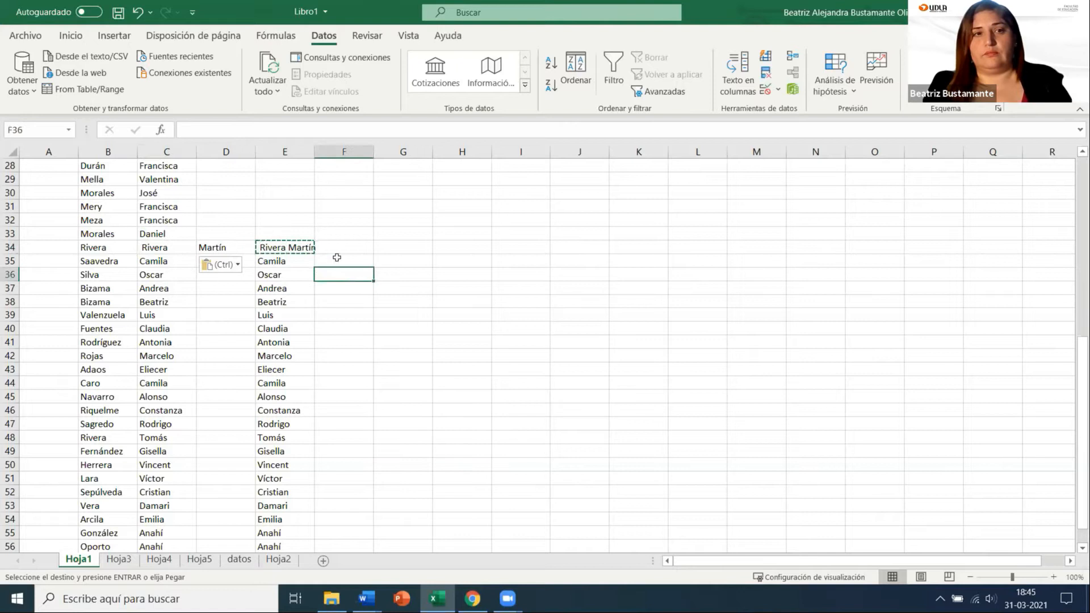
key(ctrl+z)
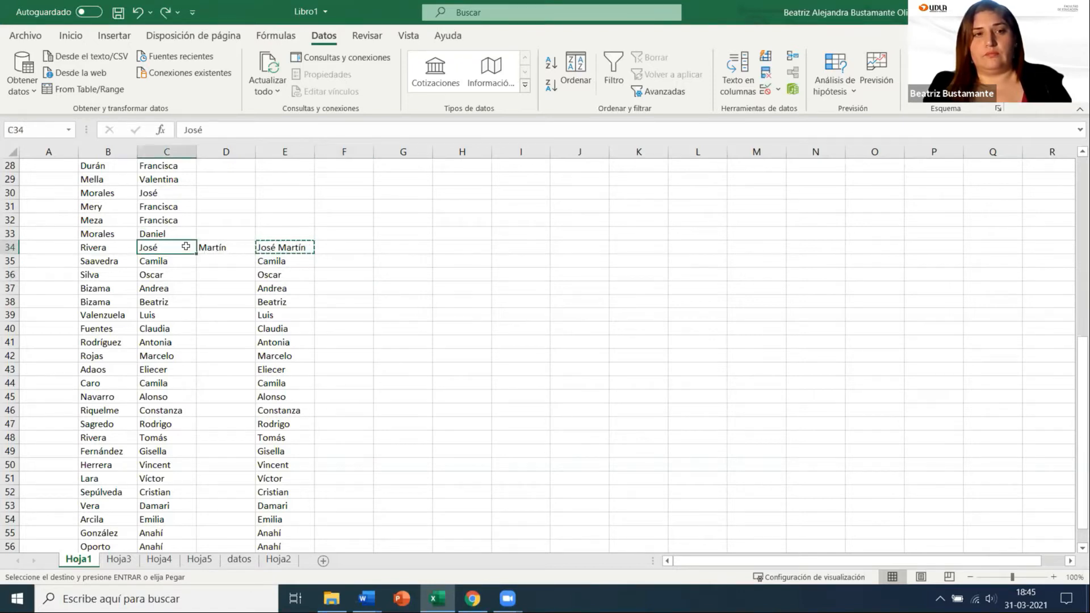
key(ctrl+v)
click(222, 264)
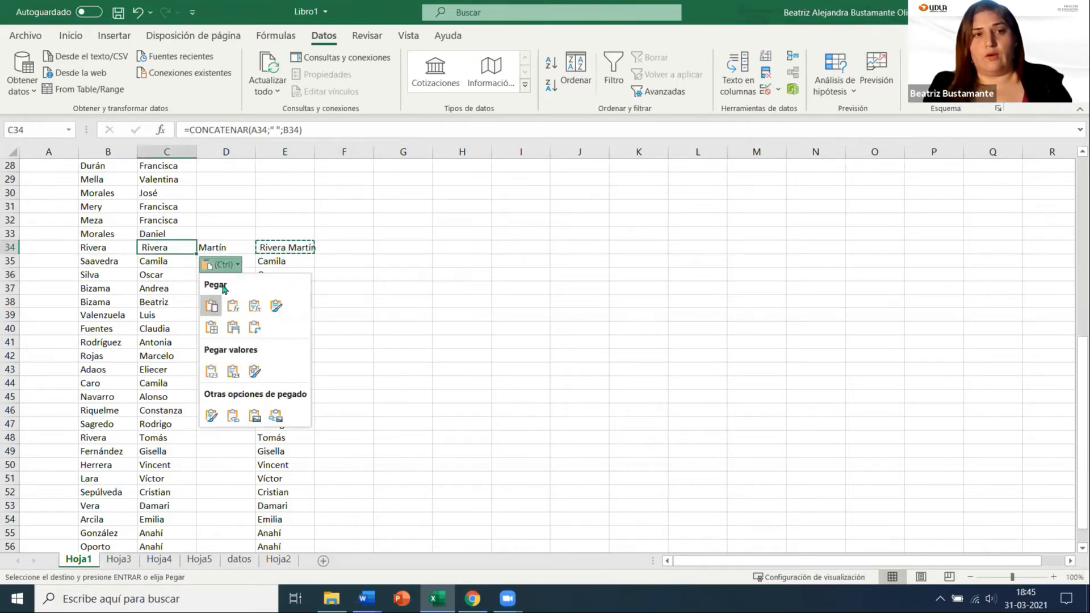
click(212, 371)
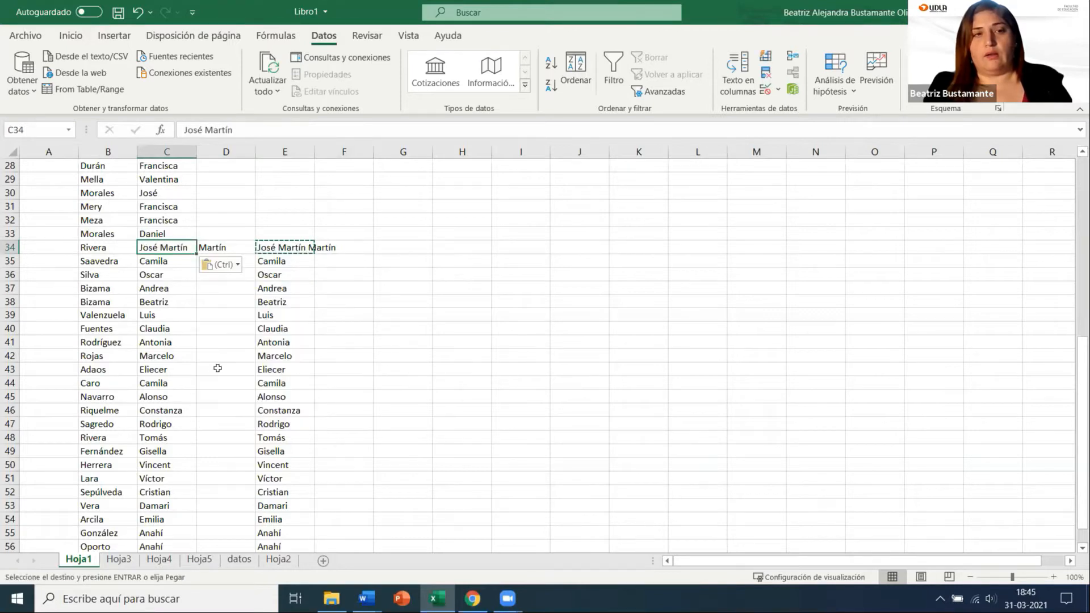
Clear the second first name and the helper formulas from D34:F56
click(378, 343)
drag(221, 246, 336, 506)
key(Delete)
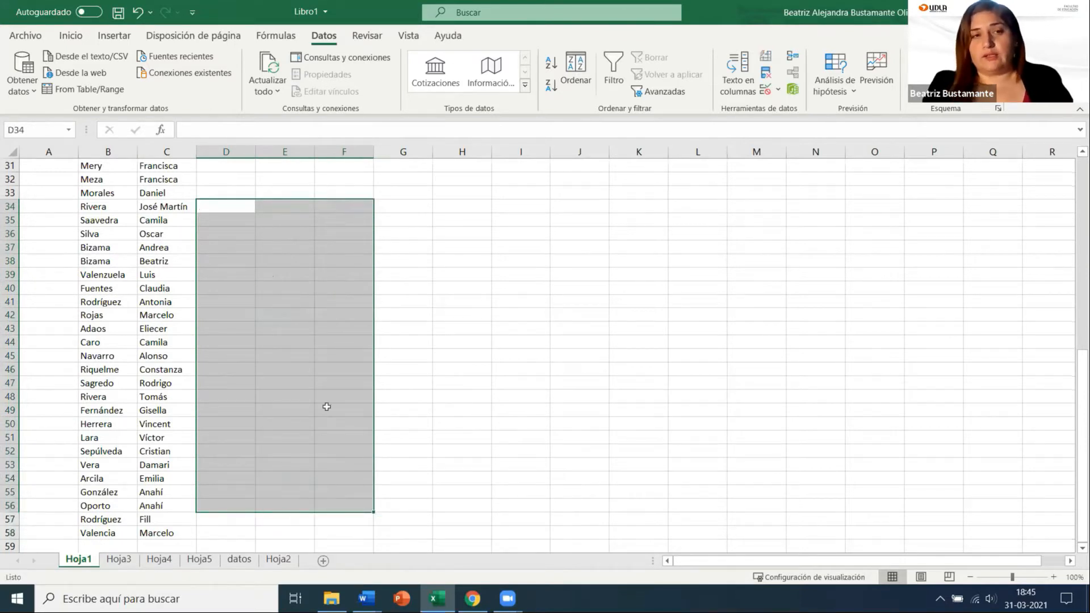
click(351, 324)
Add the column headers Apellidos in B2 and Nombres in C2 above the list
scroll(239, 313, up, 1)
scroll(239, 313, up, 10)
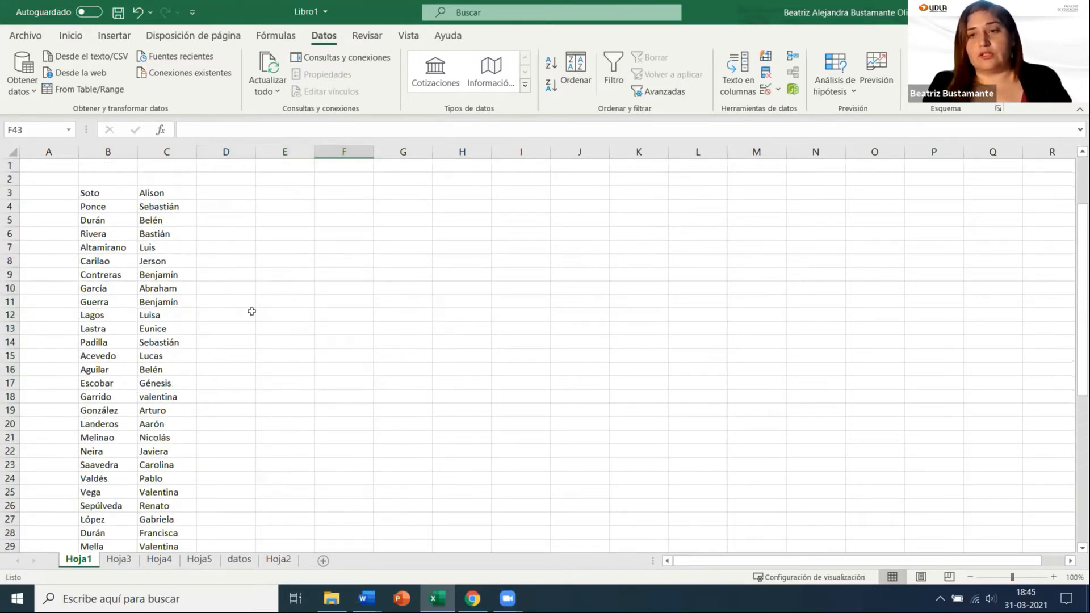
click(92, 220)
click(93, 206)
click(92, 193)
click(95, 179)
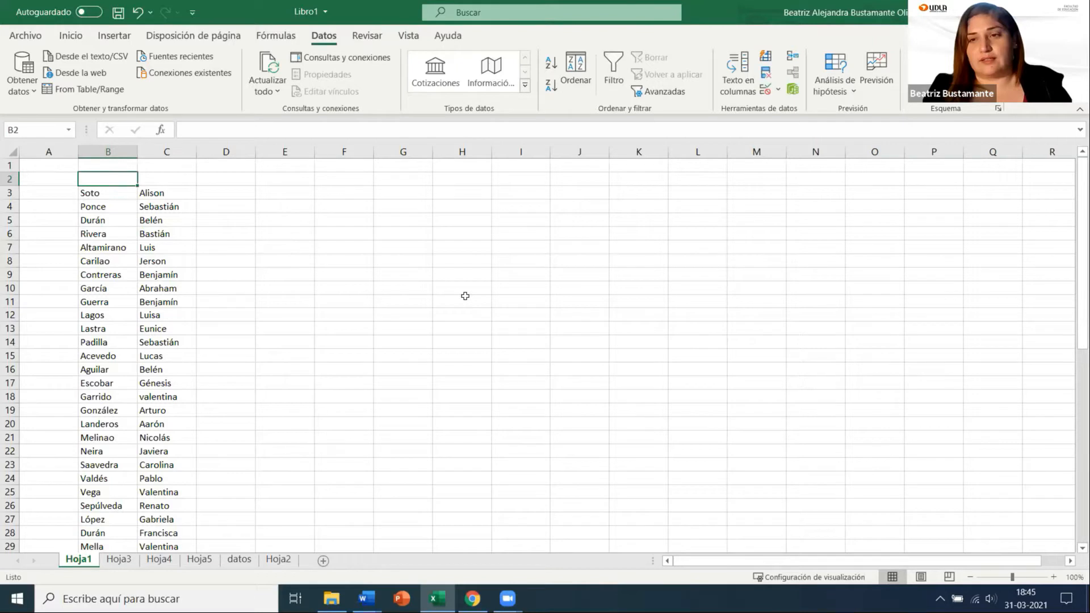
text(Apellidos)
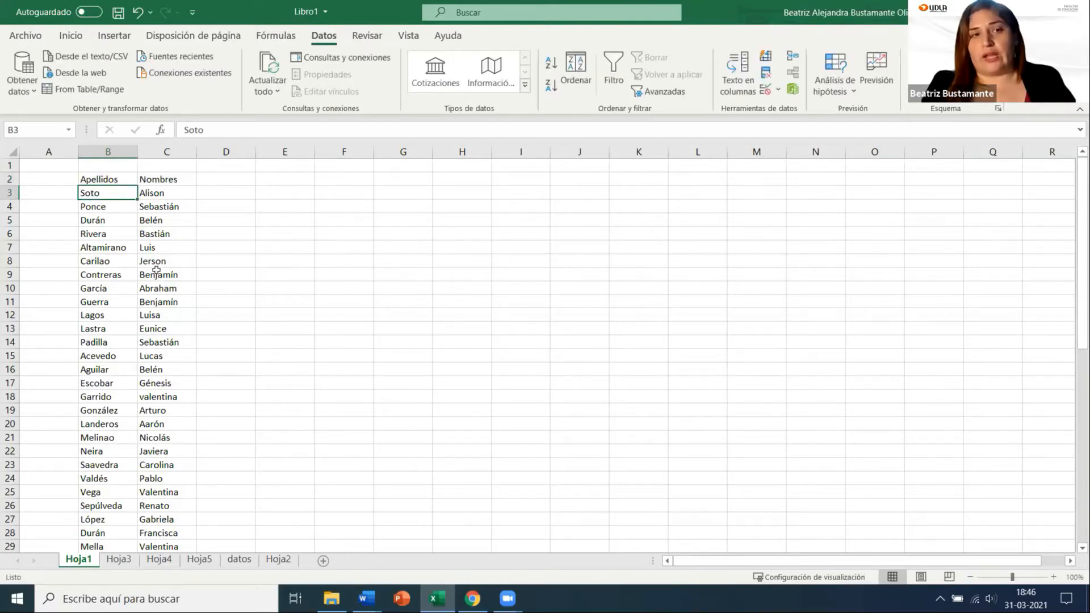
mouse_move(108, 180)
mouse_down()
mouse_move(113, 262)
mouse_move(167, 397)
mouse_move(172, 482)
mouse_up()
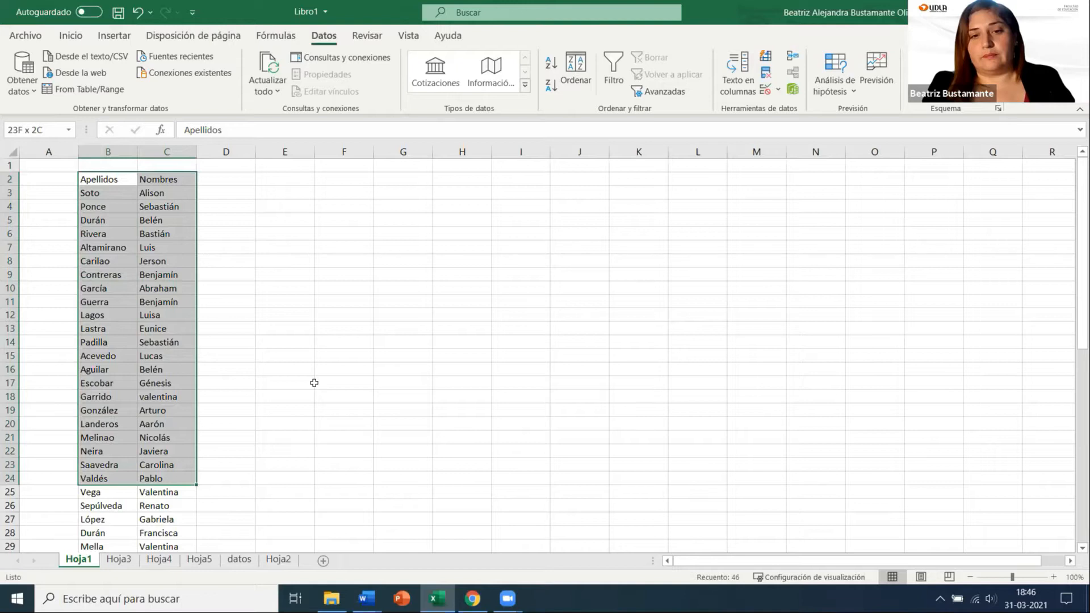
drag(314, 382, 463, 499)
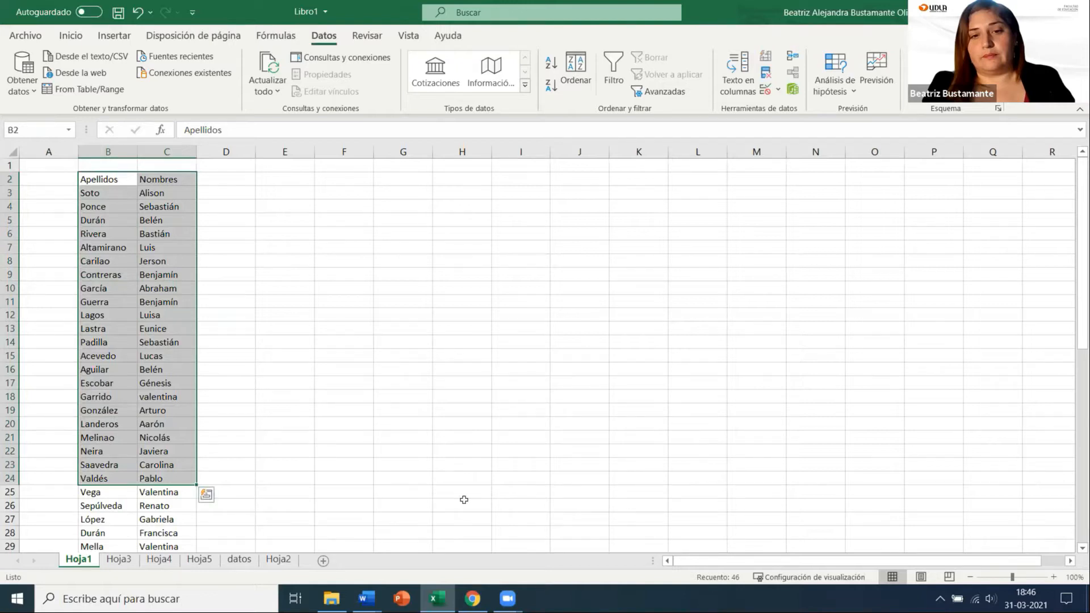
click(343, 382)
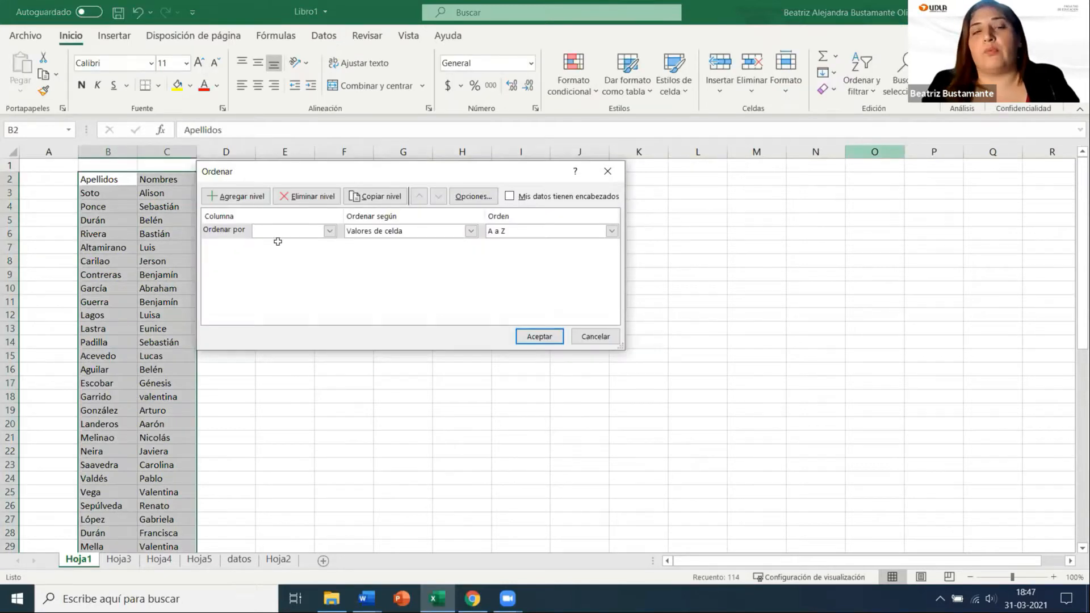
click(276, 232)
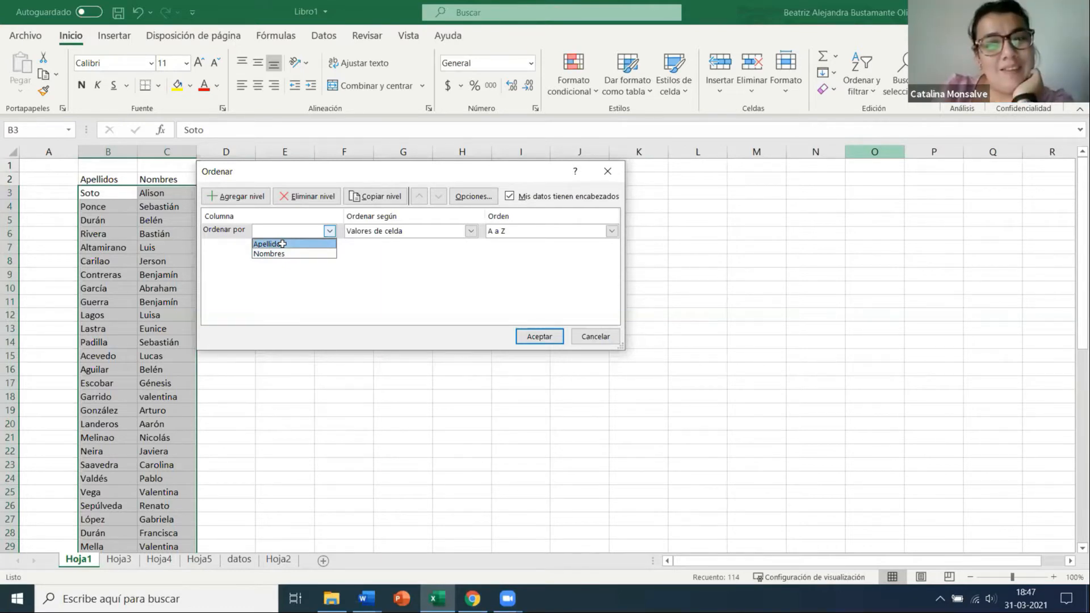
click(282, 244)
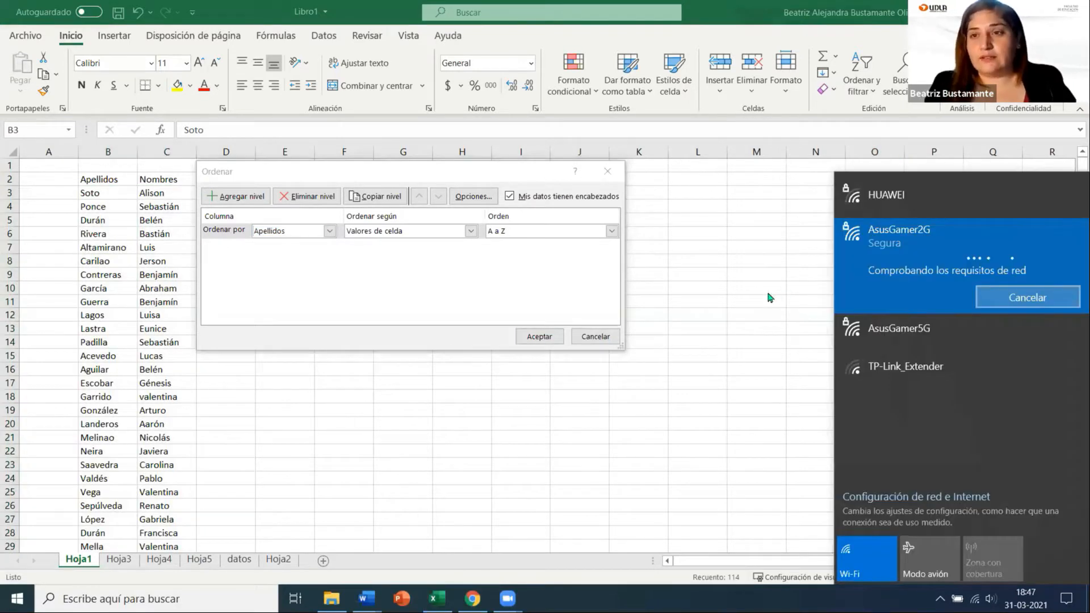
click(784, 290)
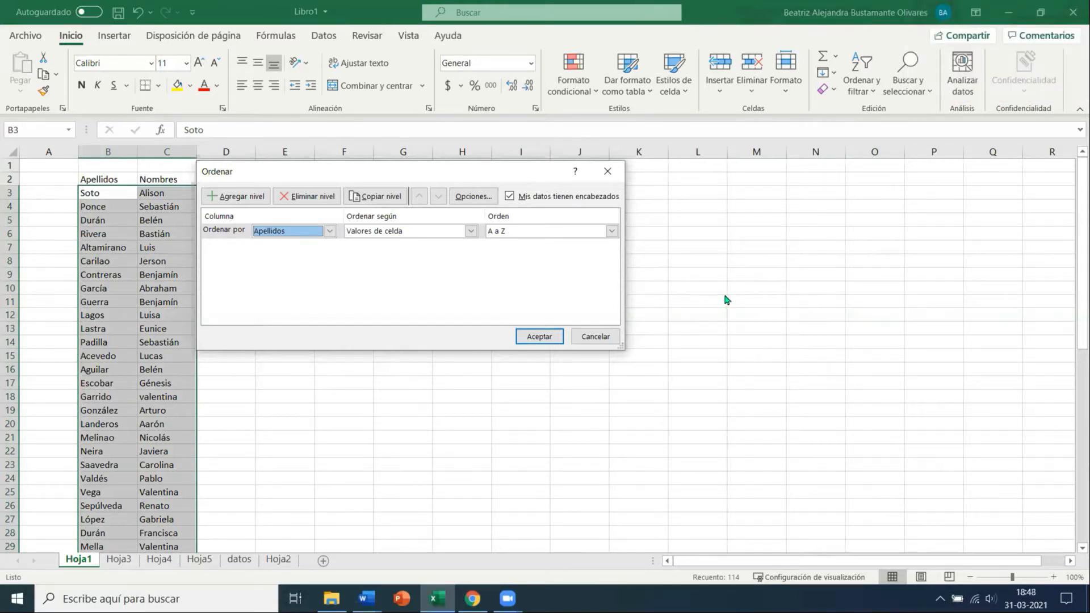
click(608, 171)
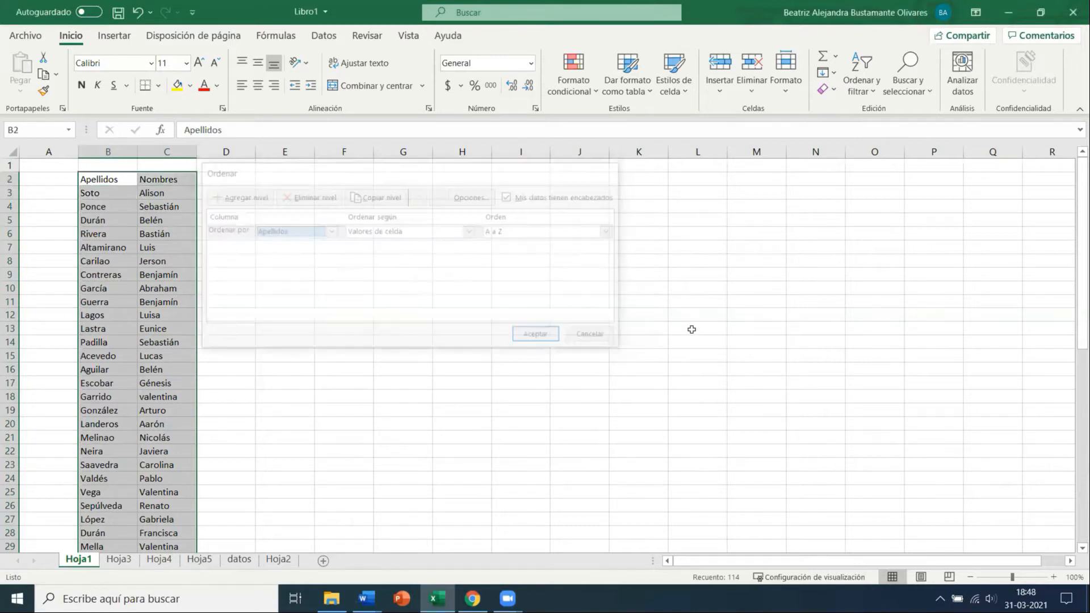
click(693, 307)
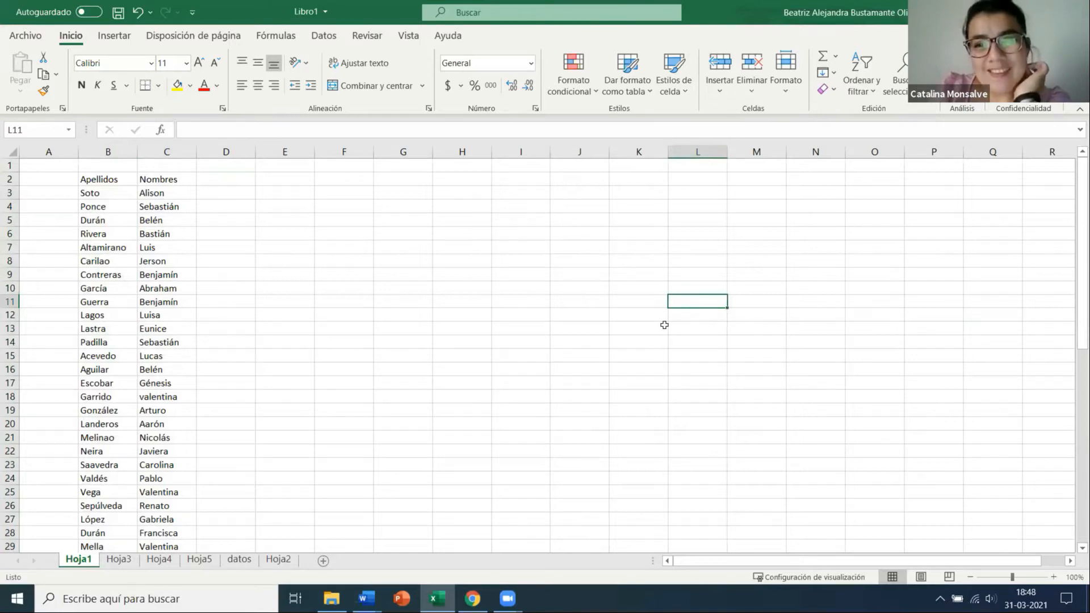
click(329, 292)
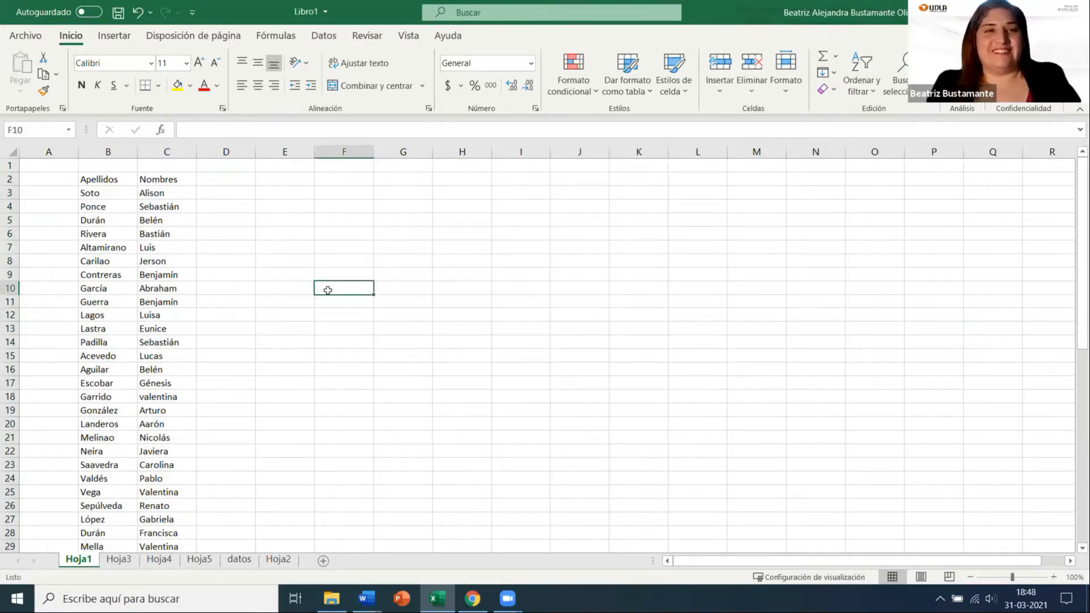
Set up a custom sort of the list in B2:C58 with a header row, ordered by Apellidos from A to Z
drag(100, 182, 195, 525)
scroll(213, 303, up, 9)
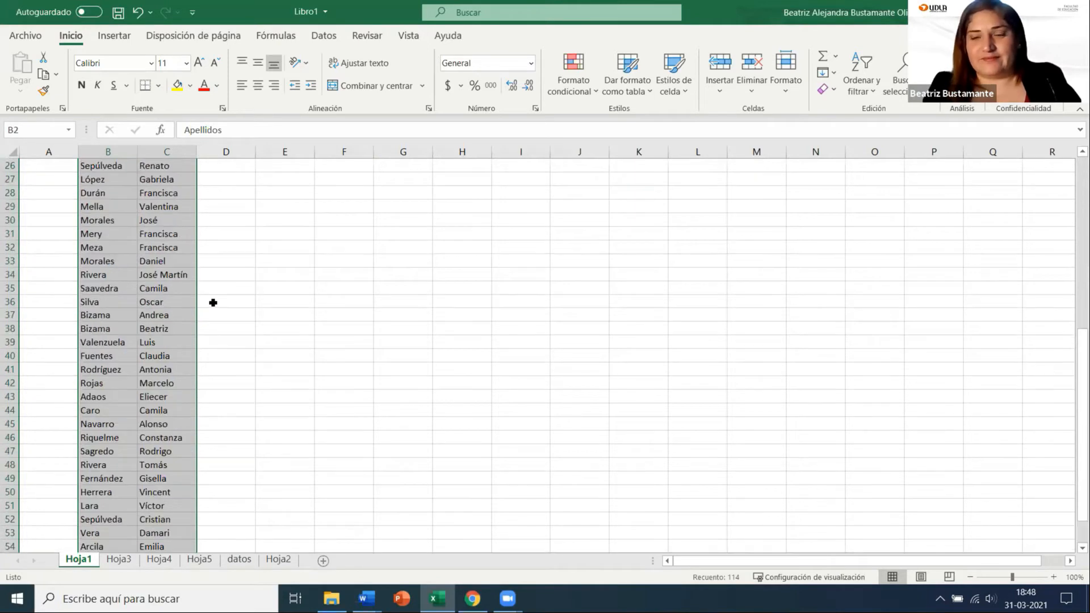
scroll(213, 303, up, 2)
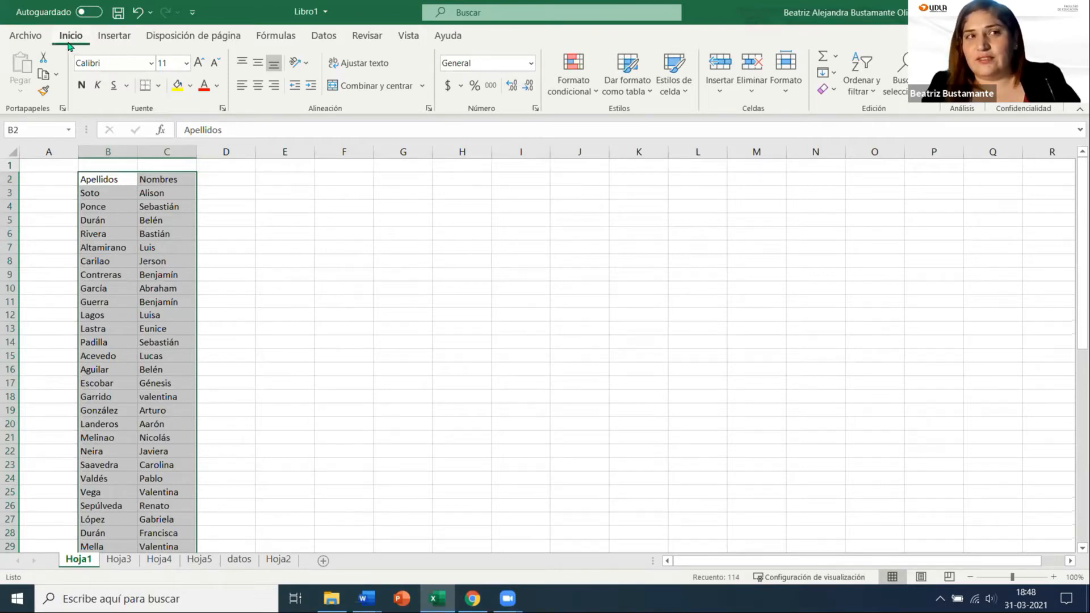
click(872, 92)
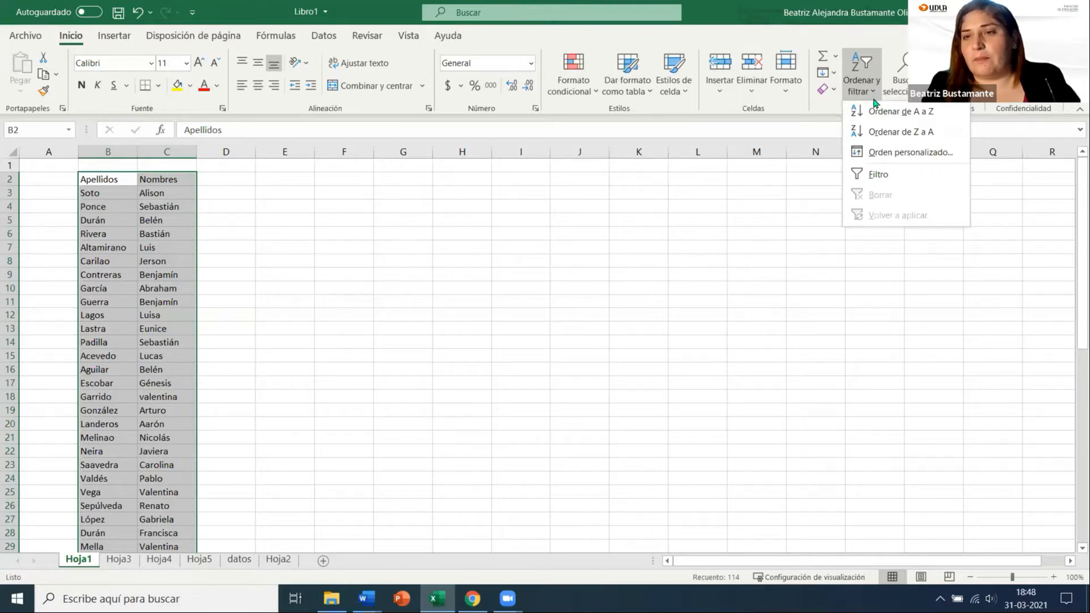
click(884, 155)
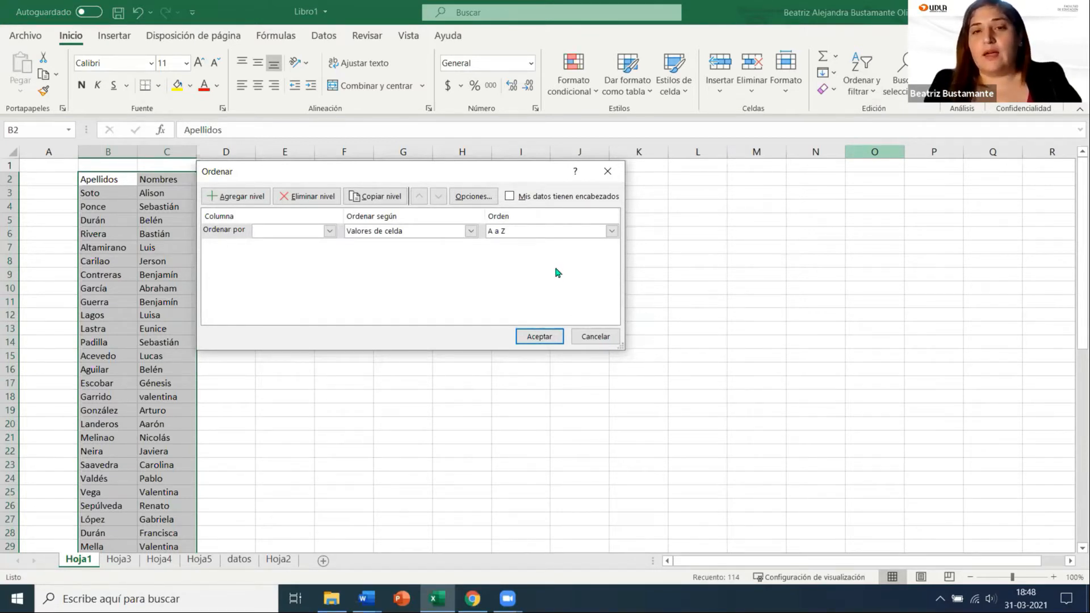
click(509, 196)
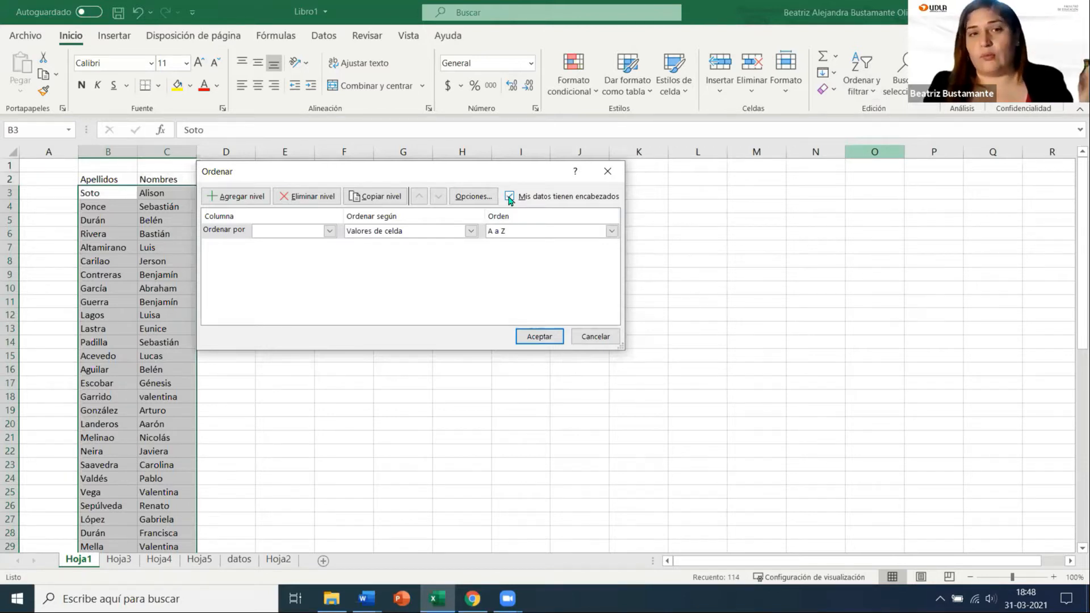
click(286, 233)
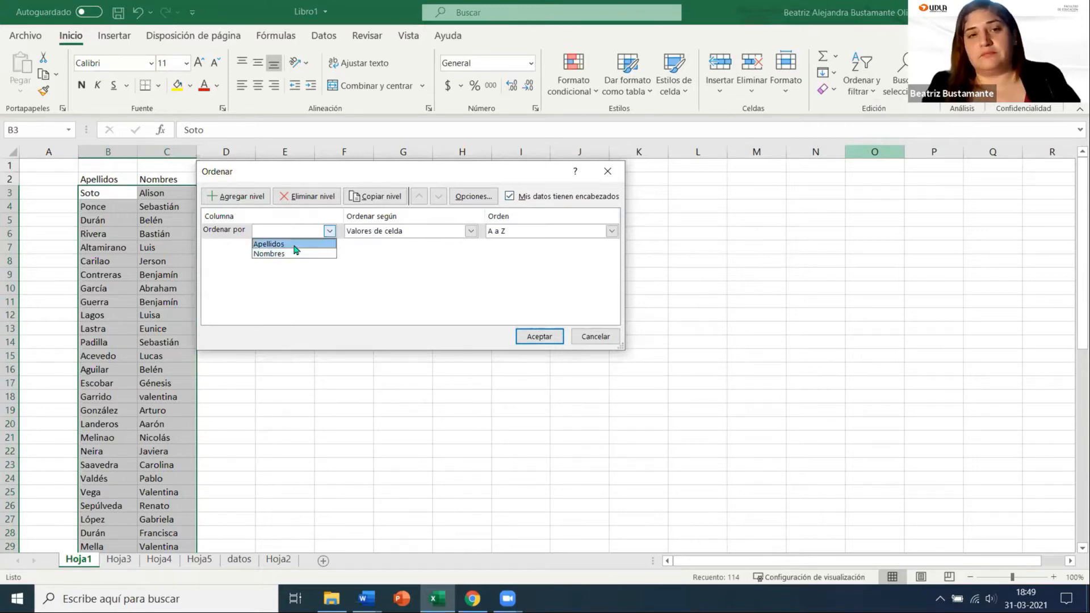
click(297, 243)
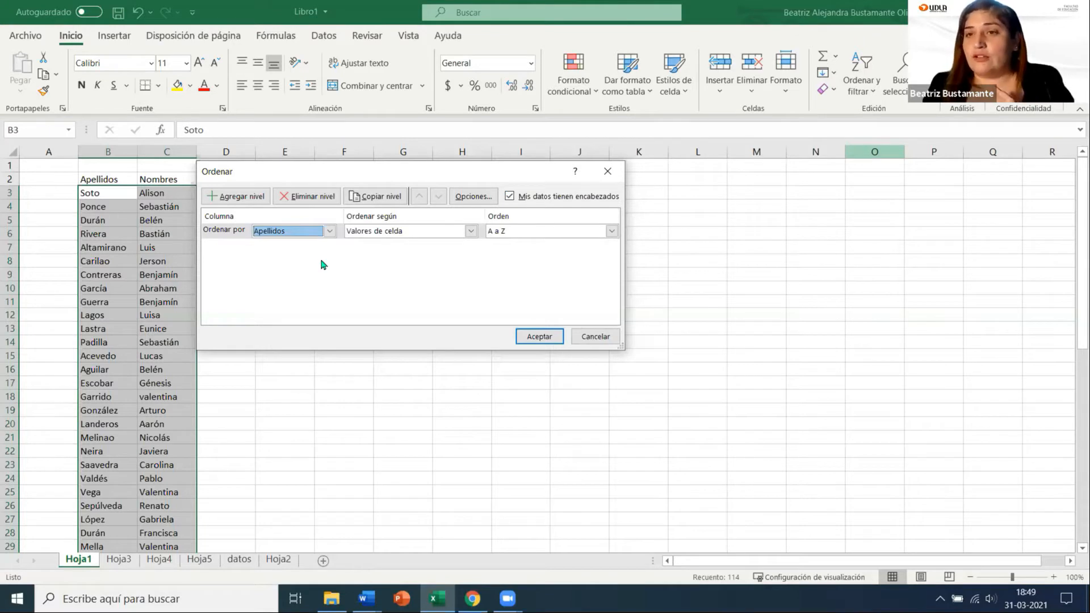
Add a second sort level by Nombres from A to Z below Apellidos, apply the sort and review the sorted list
click(248, 198)
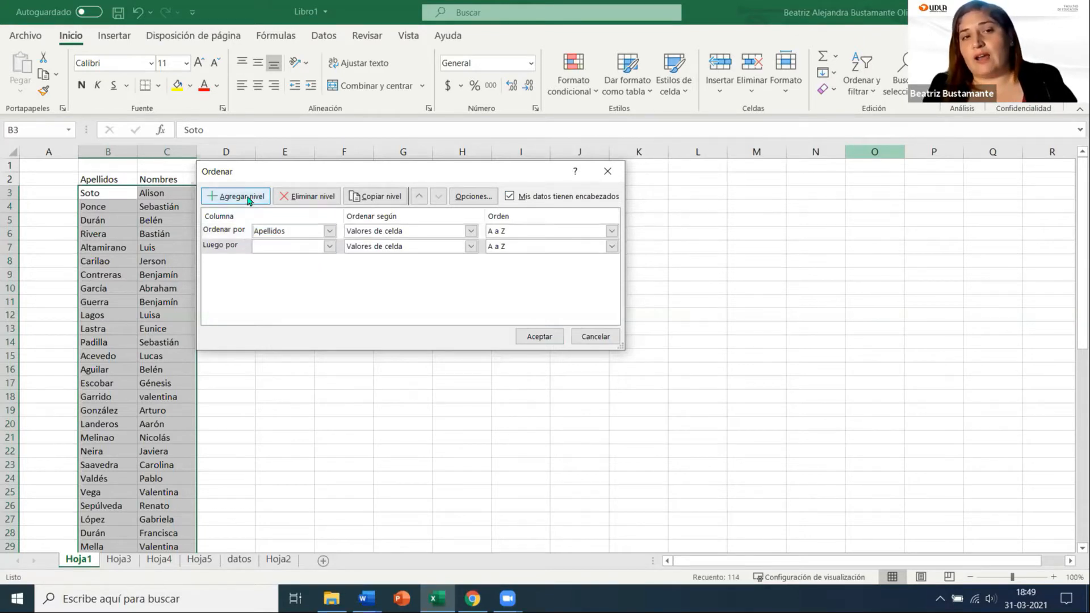
click(287, 246)
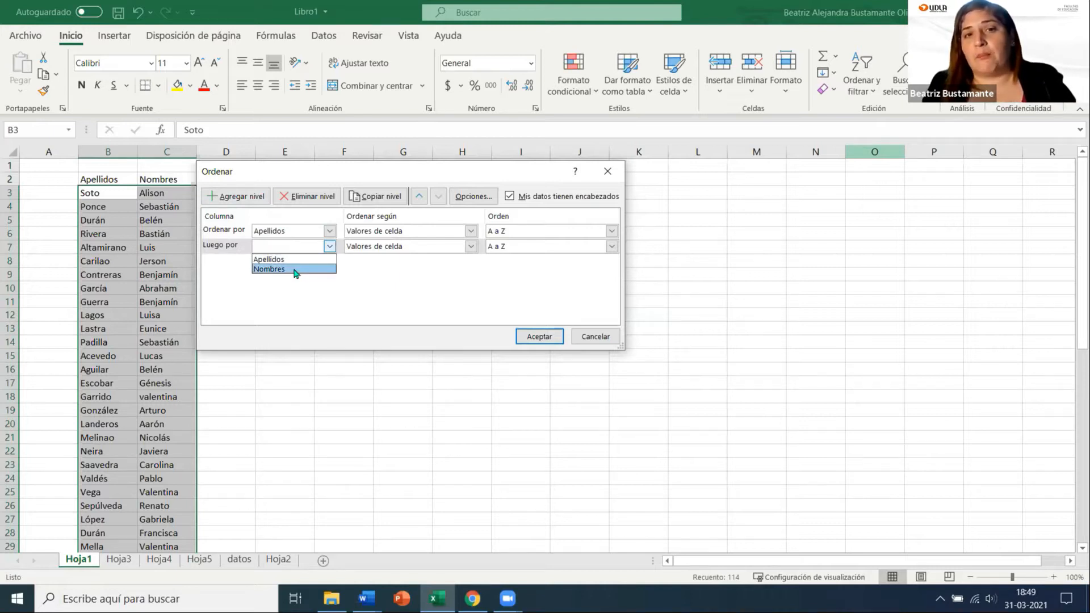
click(295, 269)
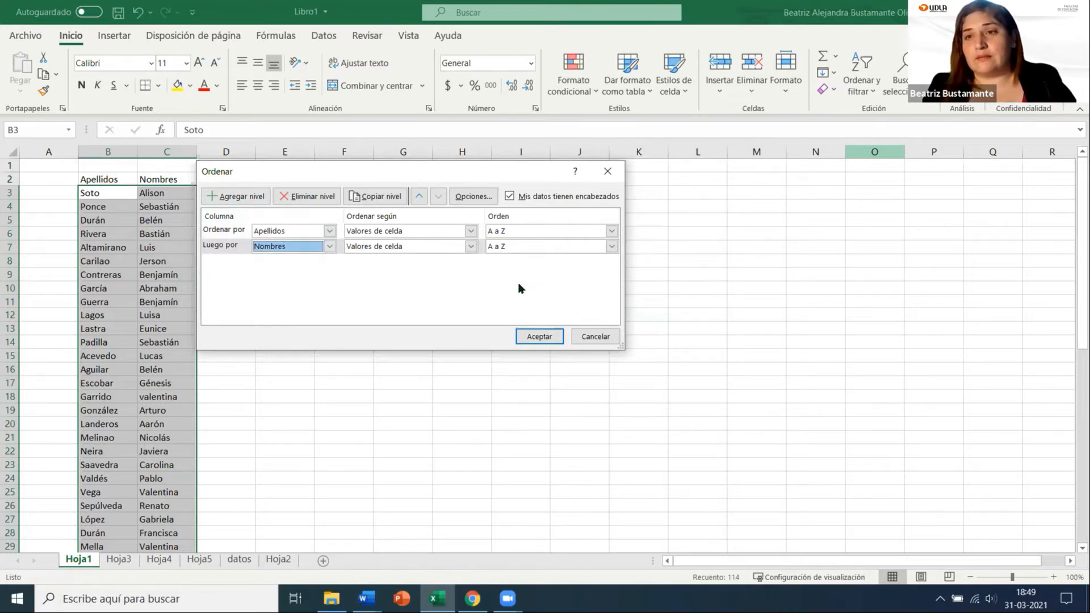
click(528, 339)
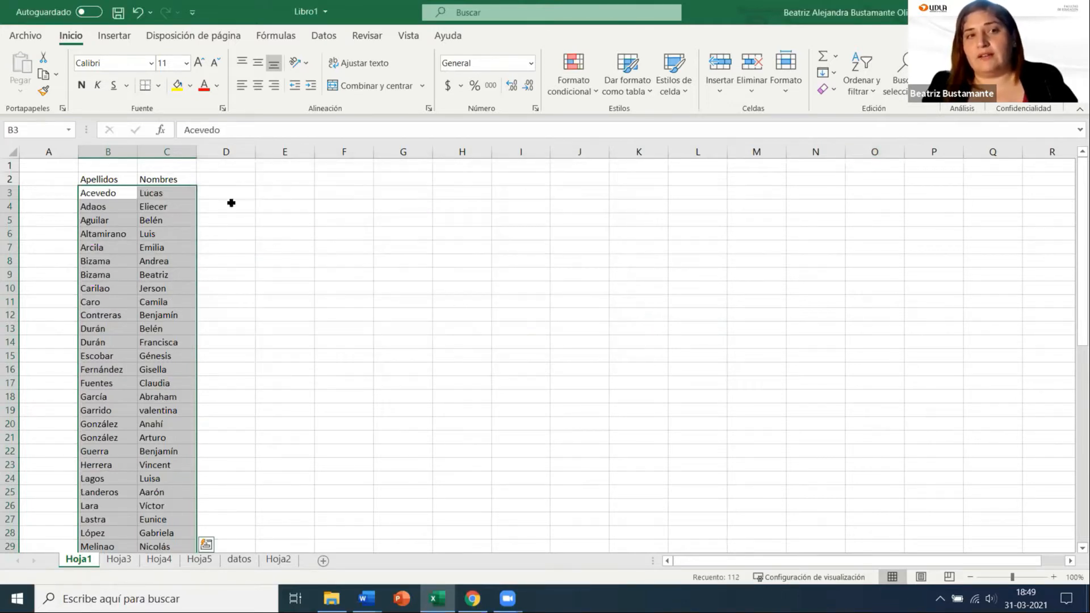
scroll(182, 202, down, 2)
scroll(162, 264, down, 12)
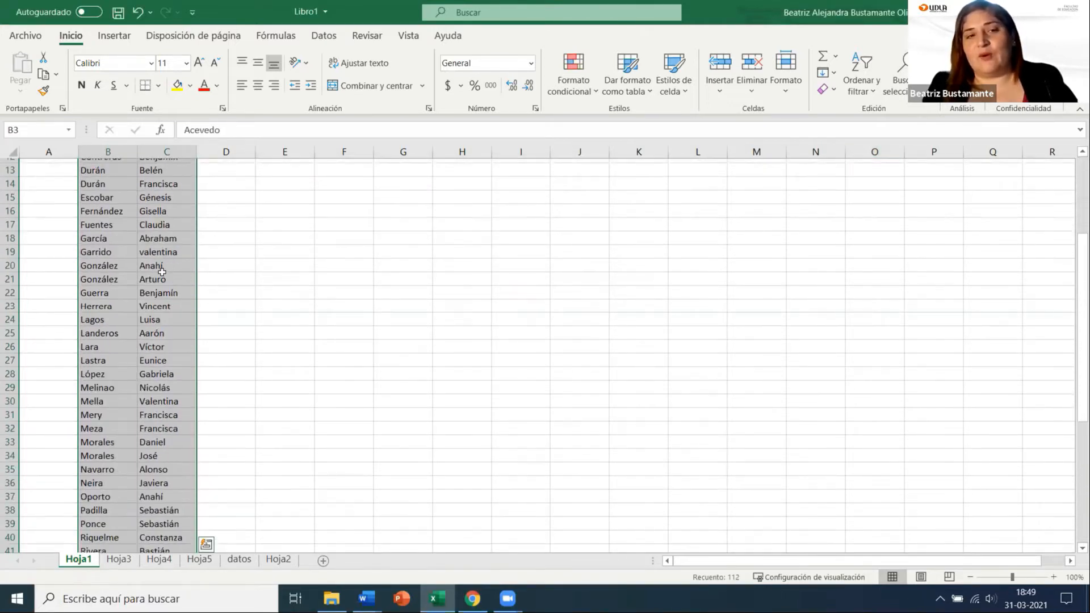
scroll(161, 345, up, 8)
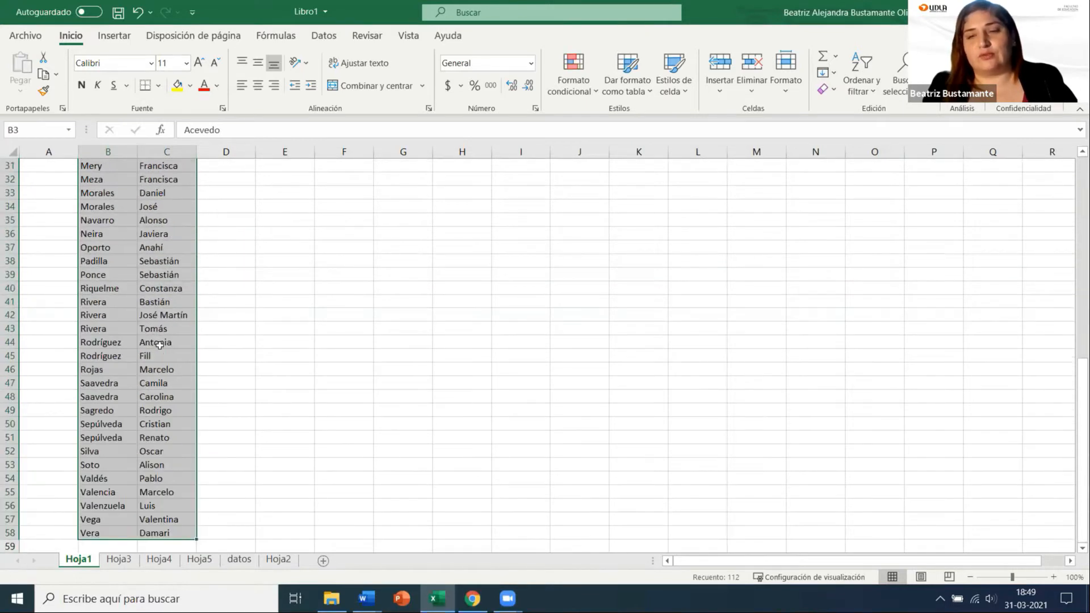
scroll(152, 339, up, 6)
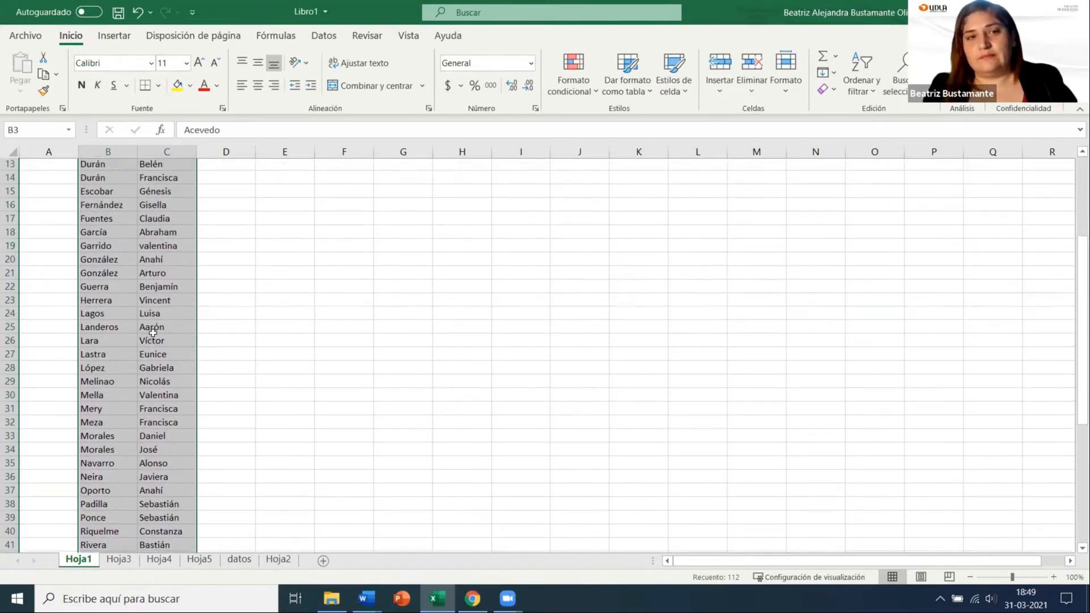
click(301, 263)
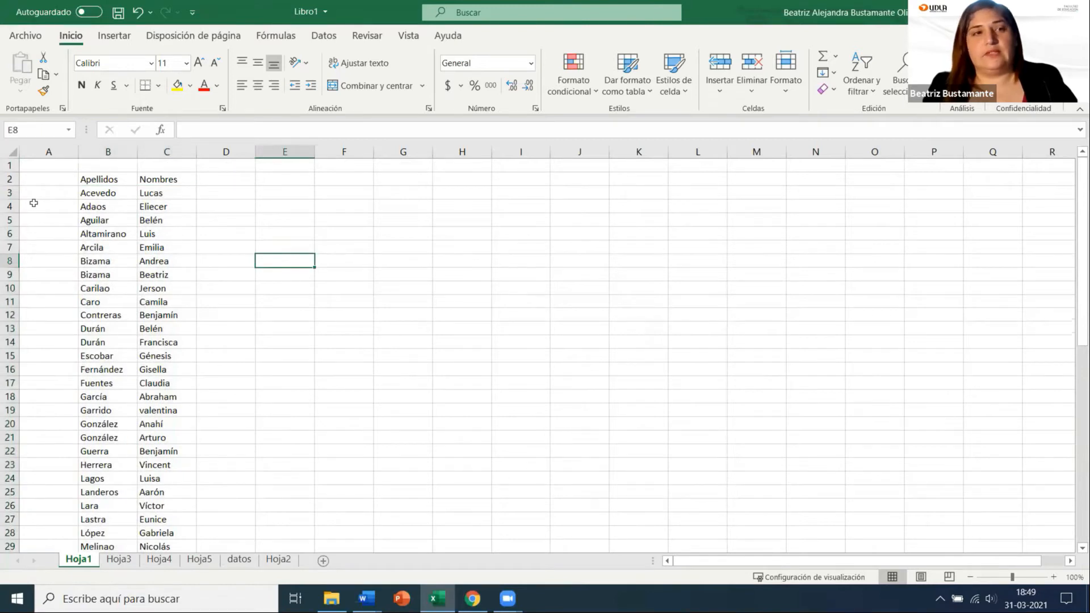
Narrow column A beside the list to roughly half its width to make a slim numbering column
click(68, 194)
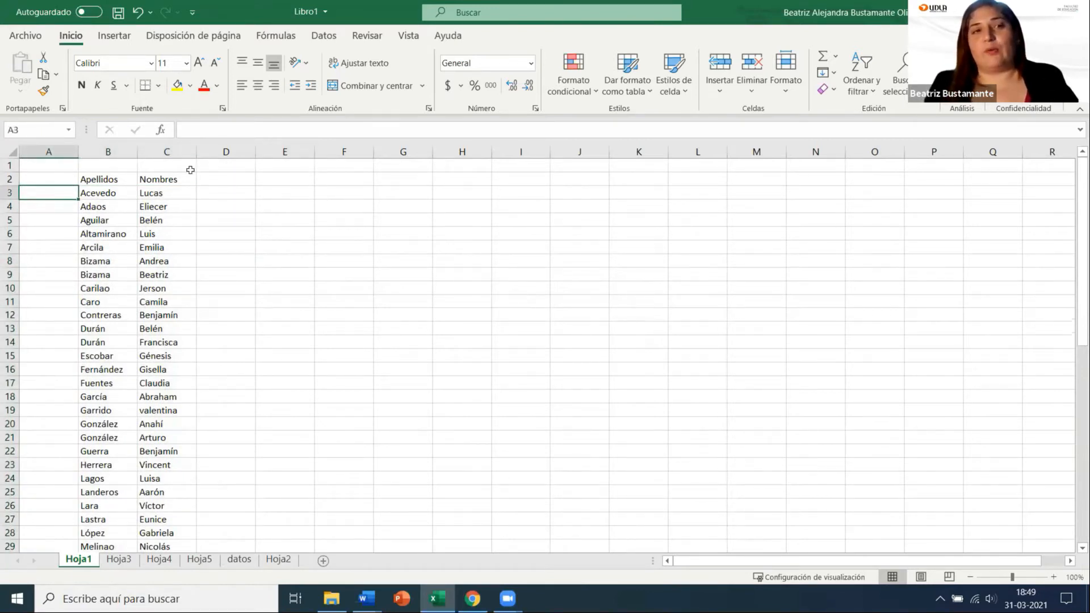
drag(78, 152, 44, 154)
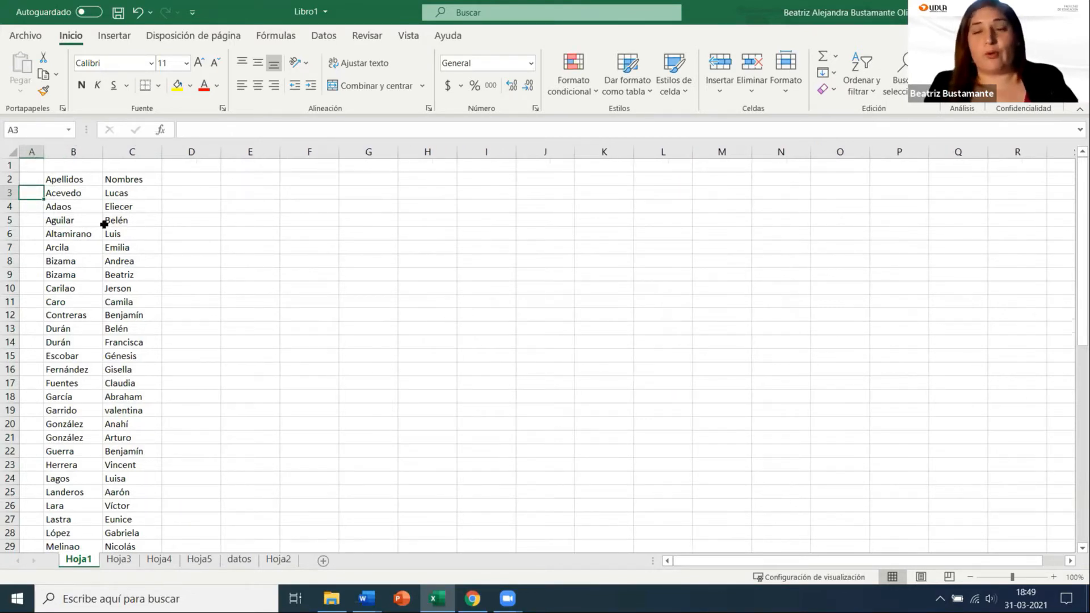
drag(43, 152, 103, 156)
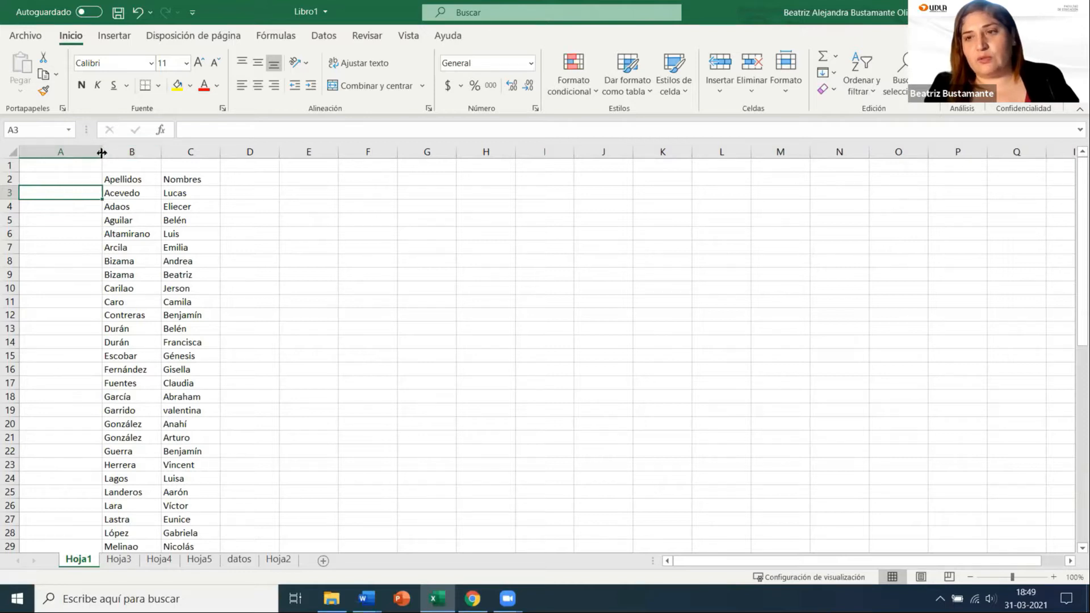
drag(103, 152, 102, 152)
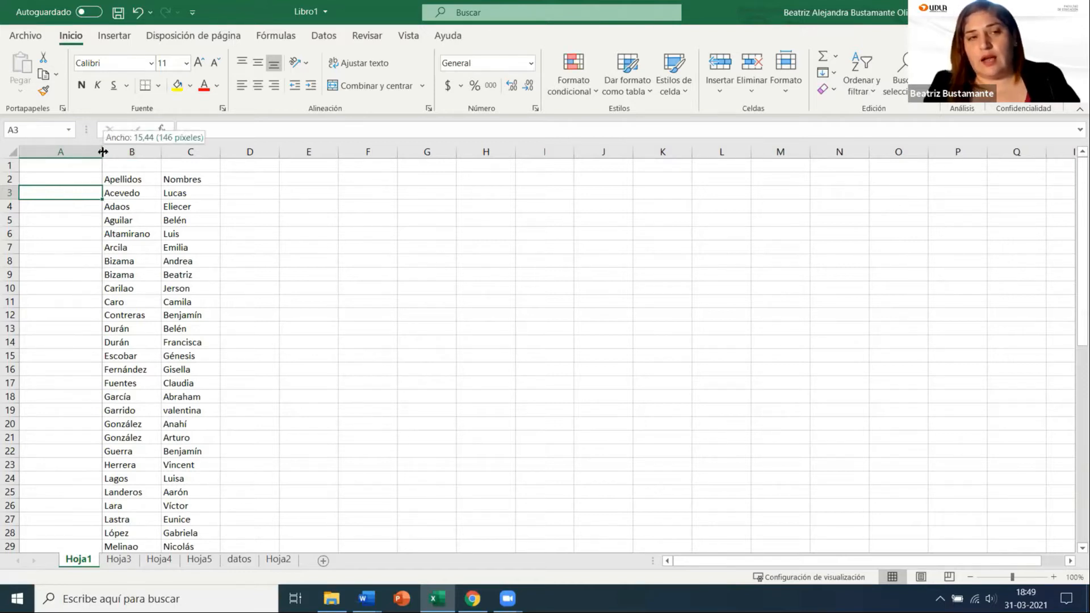
drag(103, 152, 46, 150)
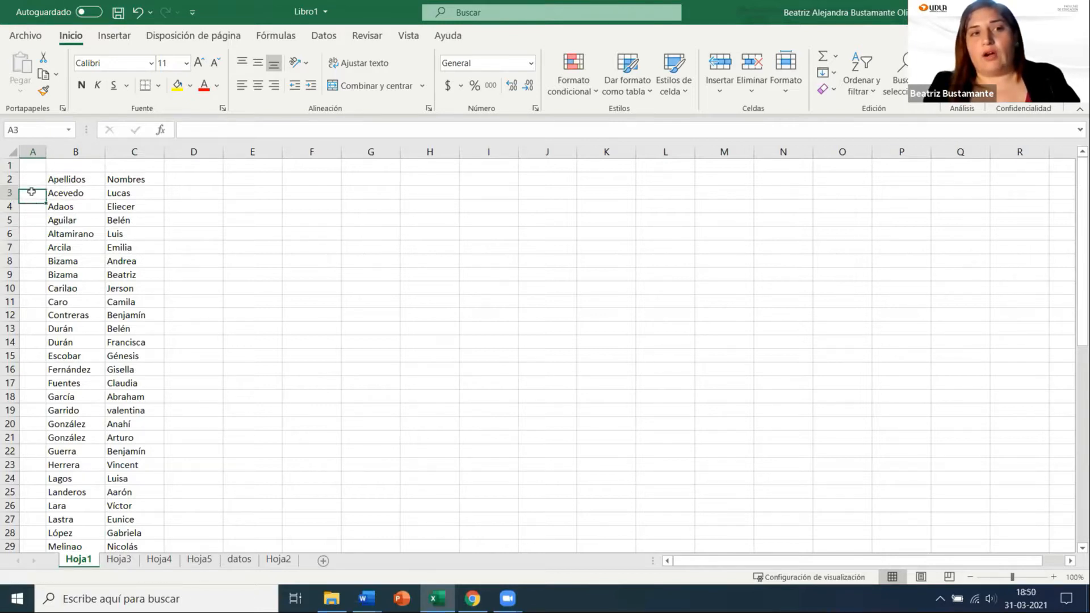
Number the students by entering 1, 2 and 3 in A3:A5 and extending the series down to A58
text(1)
key(Return)
text(2)
key(Return)
text(3)
key(Return)
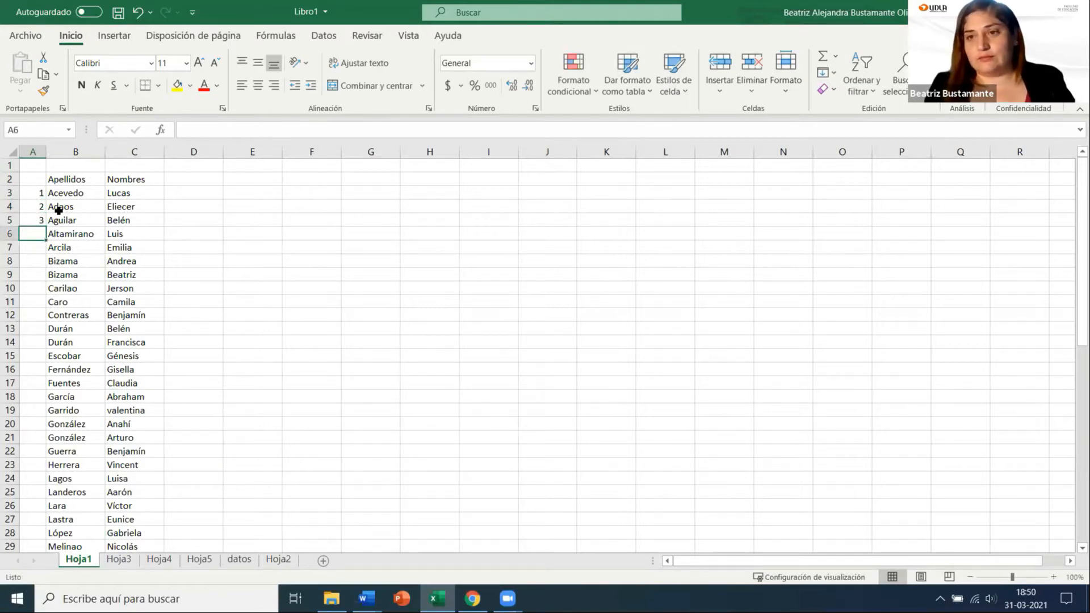
drag(39, 196, 38, 214)
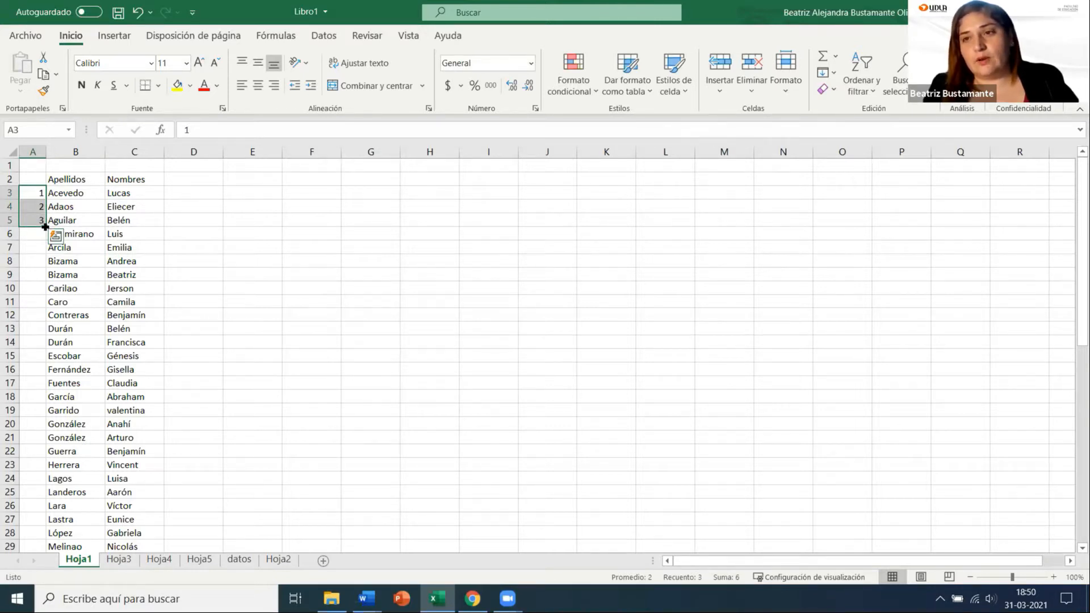
drag(46, 226, 45, 227)
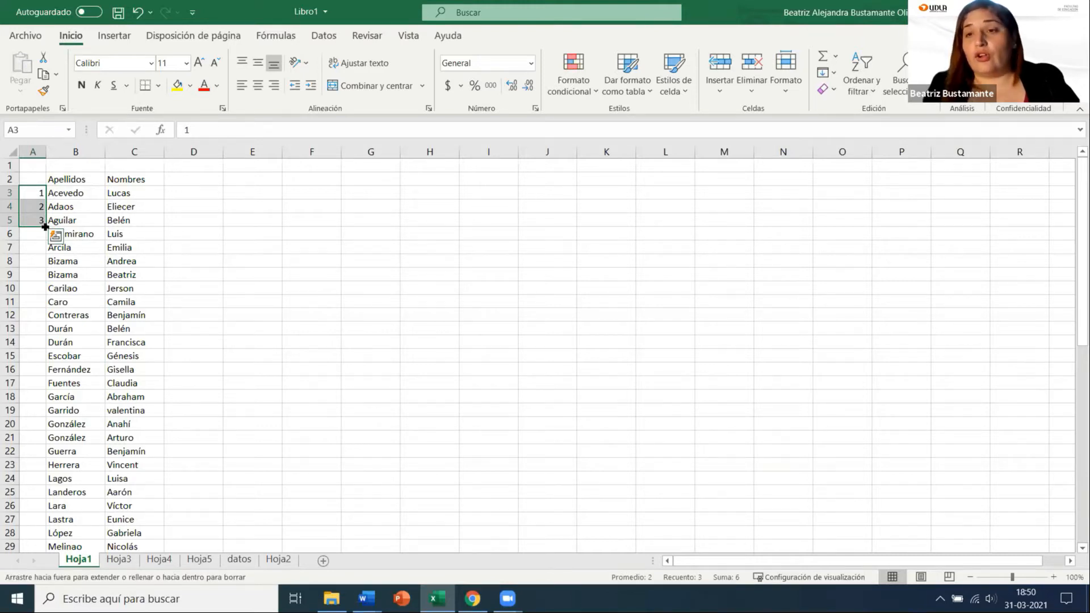
drag(45, 227, 46, 534)
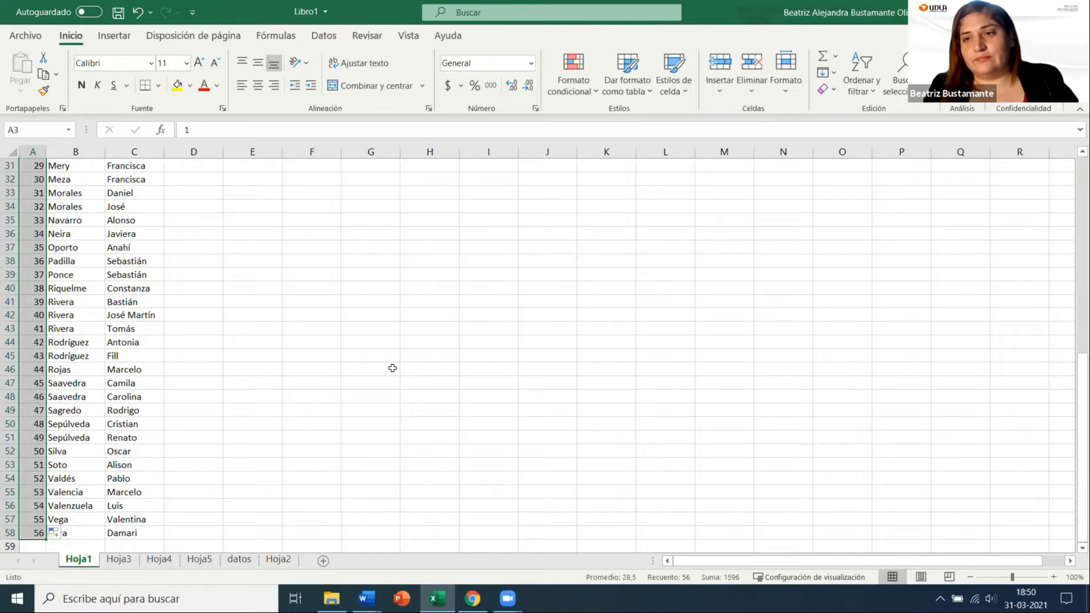
Fill the value of A3 down through A3:A58 as a plain copy
key(ctrl+d)
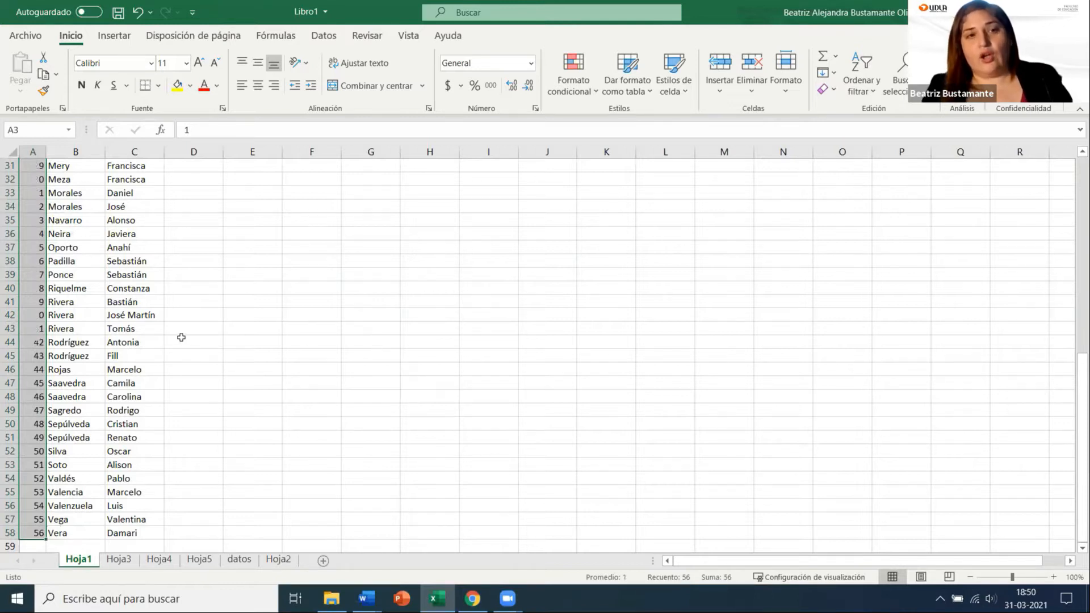
scroll(105, 268, up, 10)
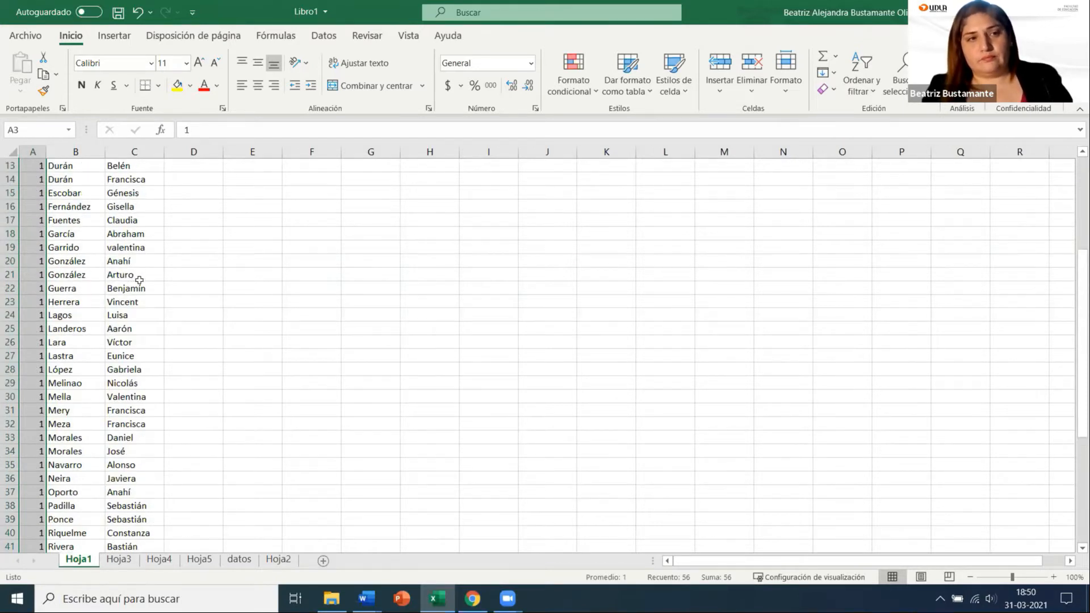
click(204, 277)
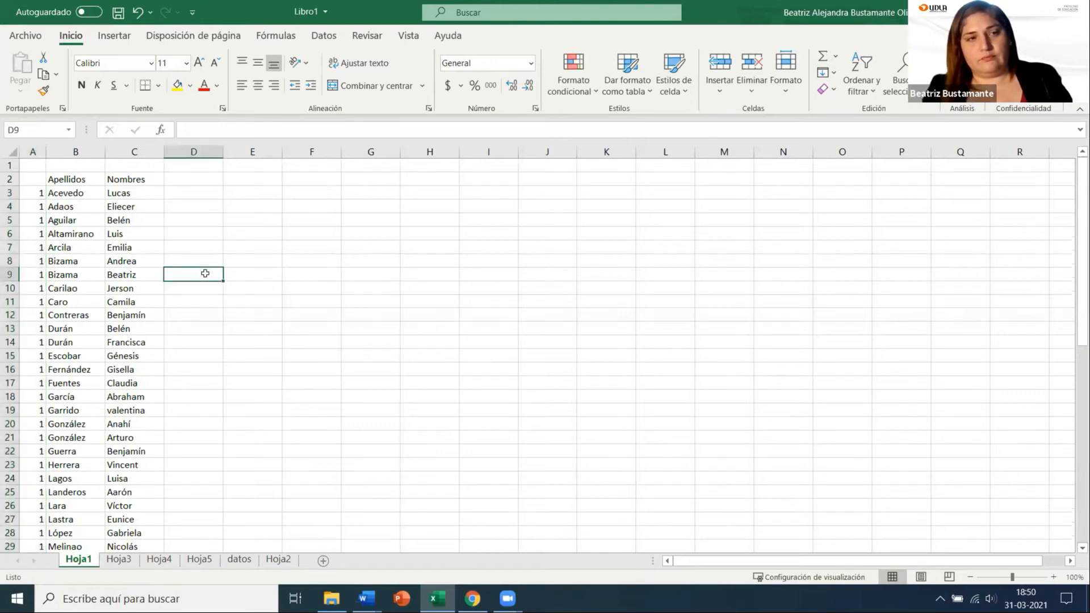
click(226, 249)
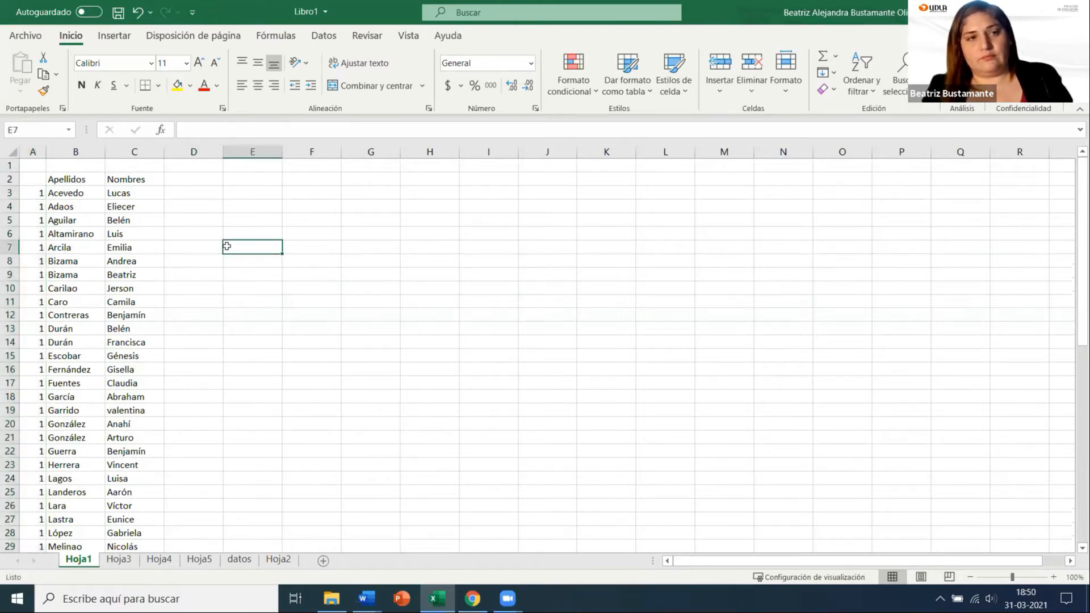
Clear the copied numbers from A3:A58
click(35, 222)
drag(37, 192, 20, 520)
key(Delete)
scroll(15, 286, up, 11)
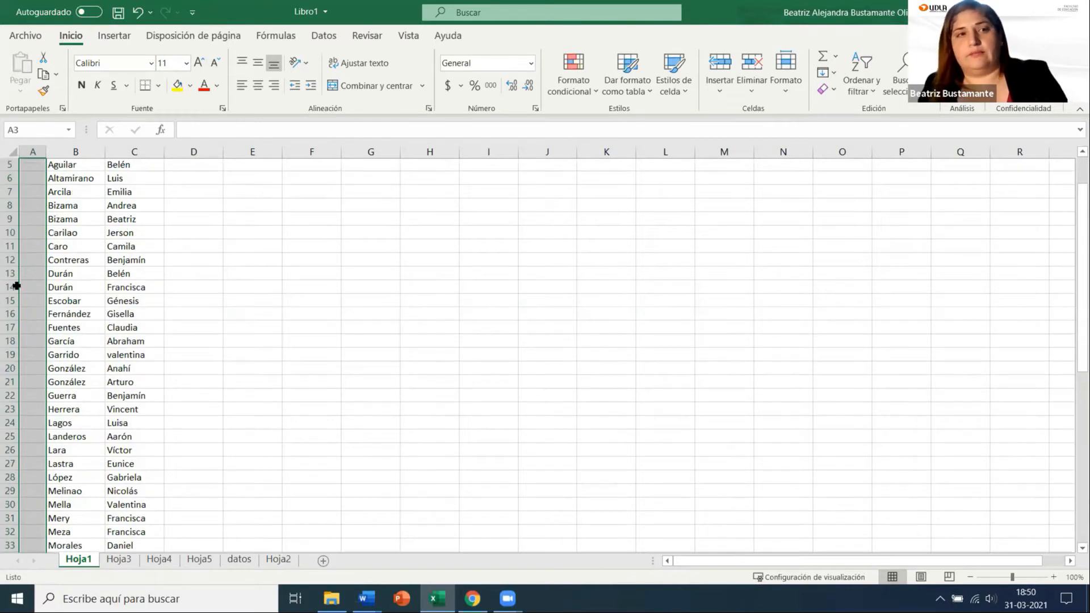
Enter 1, 2 and 3 in A3:A5 and auto-fill the series down to the last student in A58
click(41, 192)
text(1)
key(Return)
text(2)
key(Return)
text(3)
key(Return)
drag(40, 192, 36, 214)
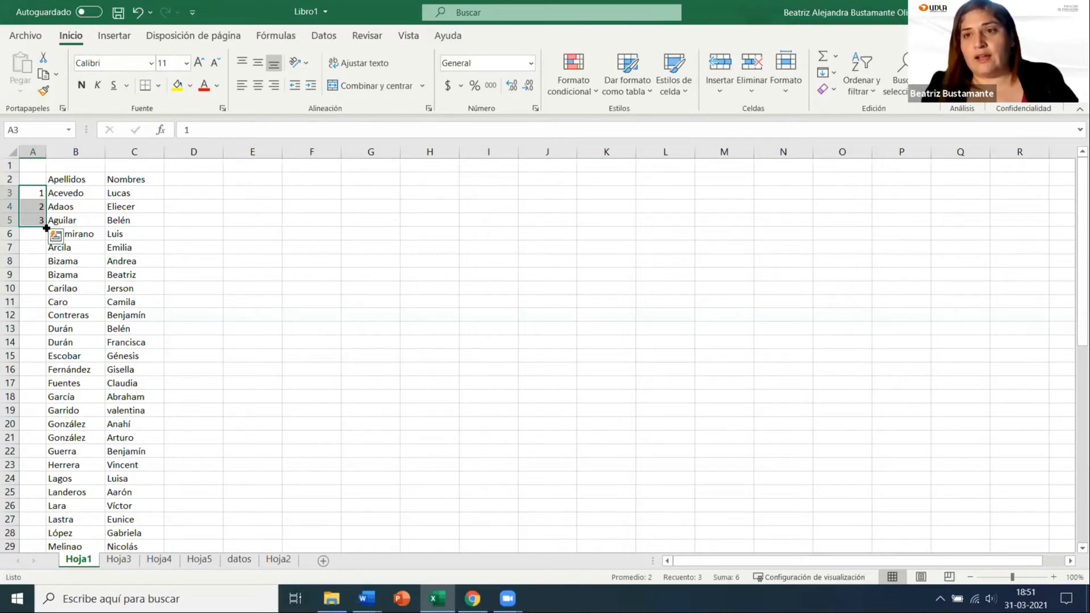
double_click(46, 226)
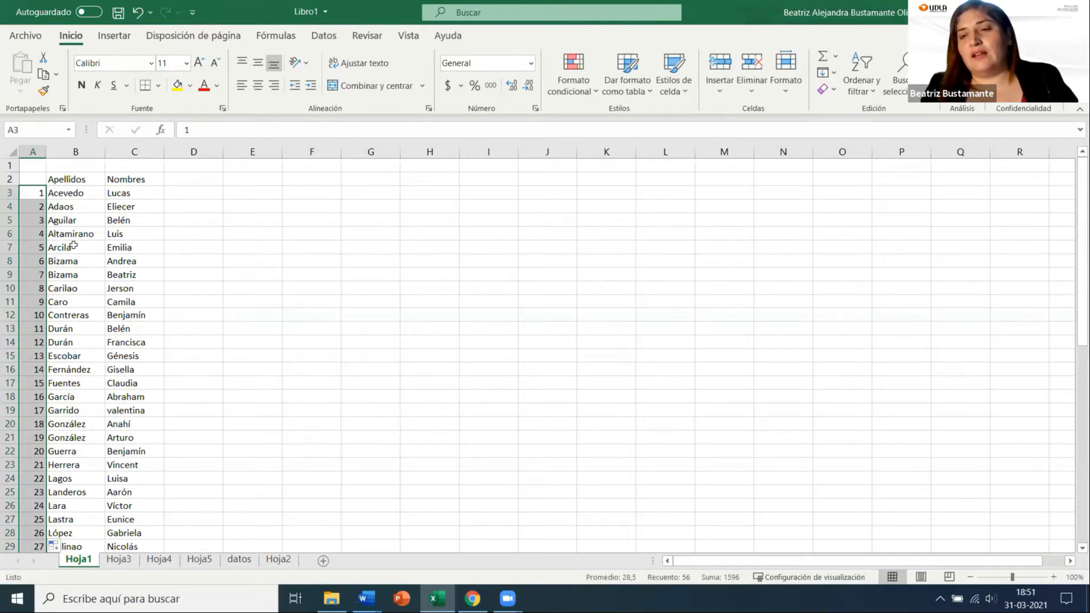
scroll(80, 318, down, 14)
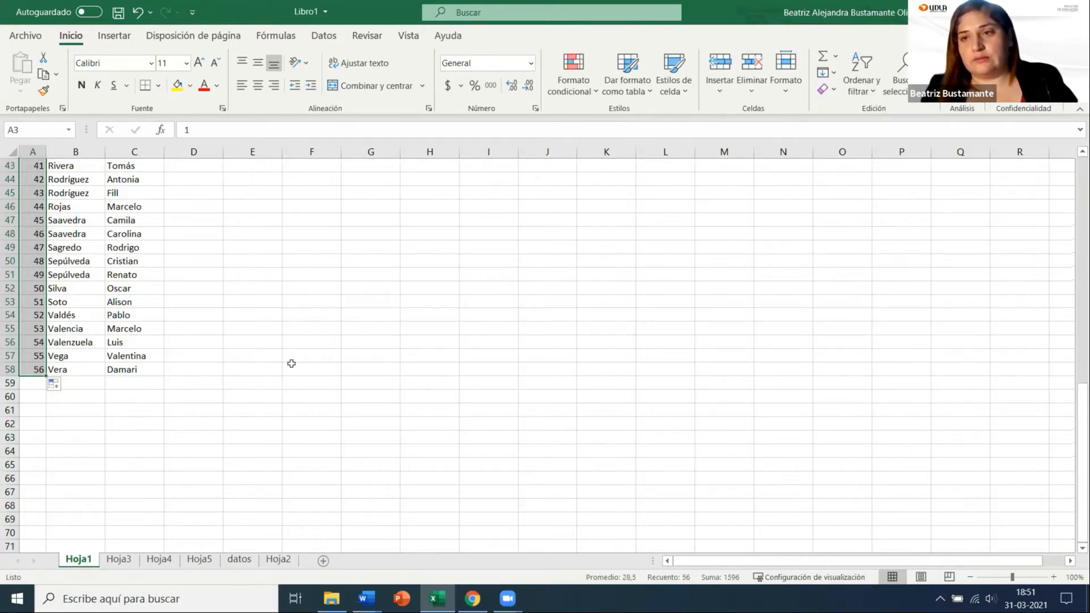
scroll(278, 310, up, 5)
scroll(279, 310, up, 9)
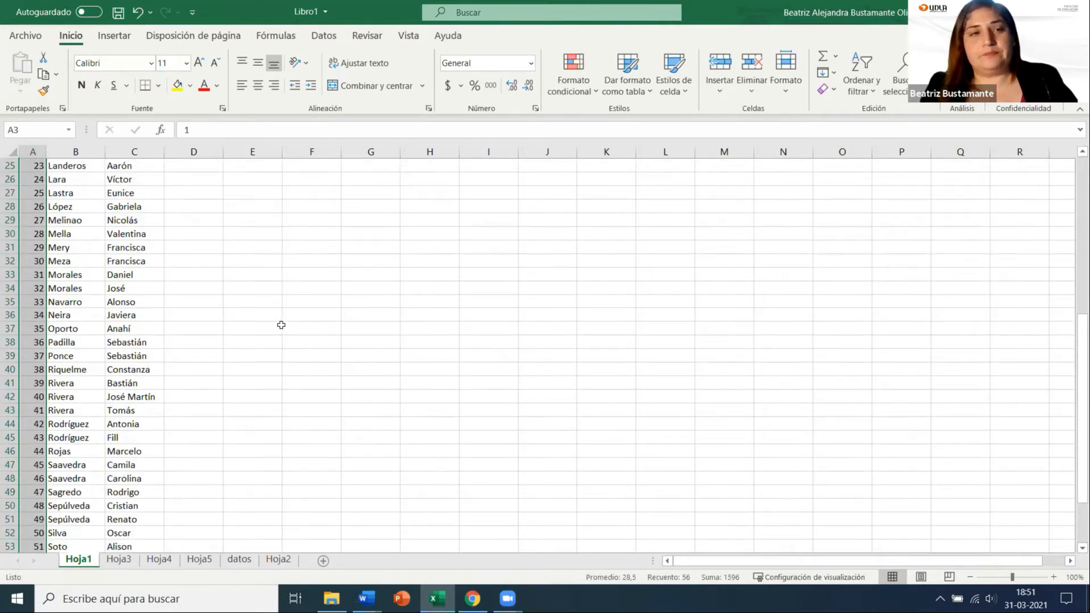
click(252, 315)
click(118, 219)
click(272, 217)
click(254, 204)
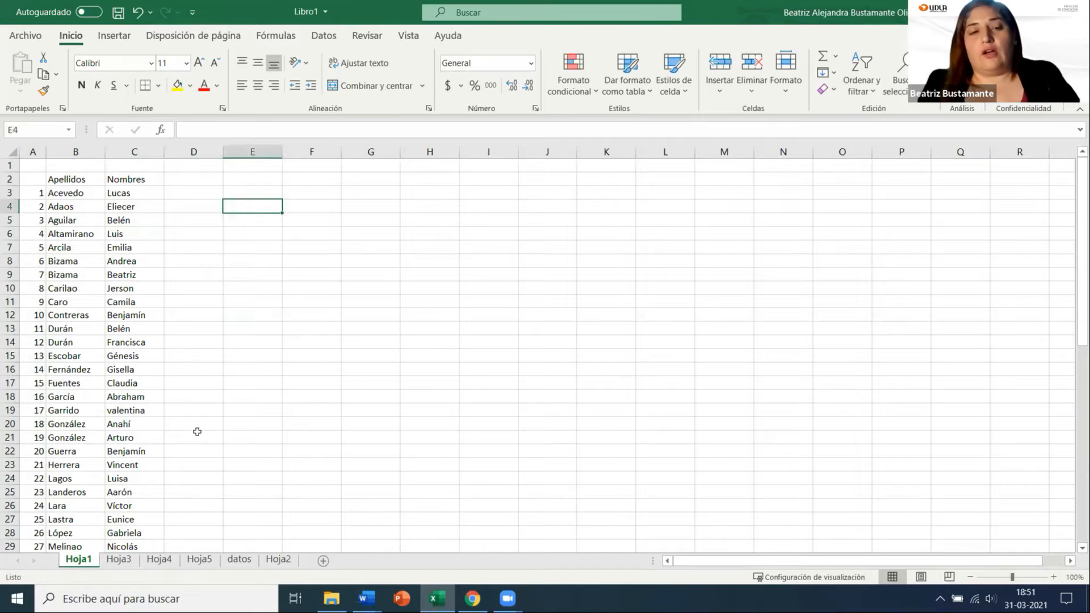
click(263, 505)
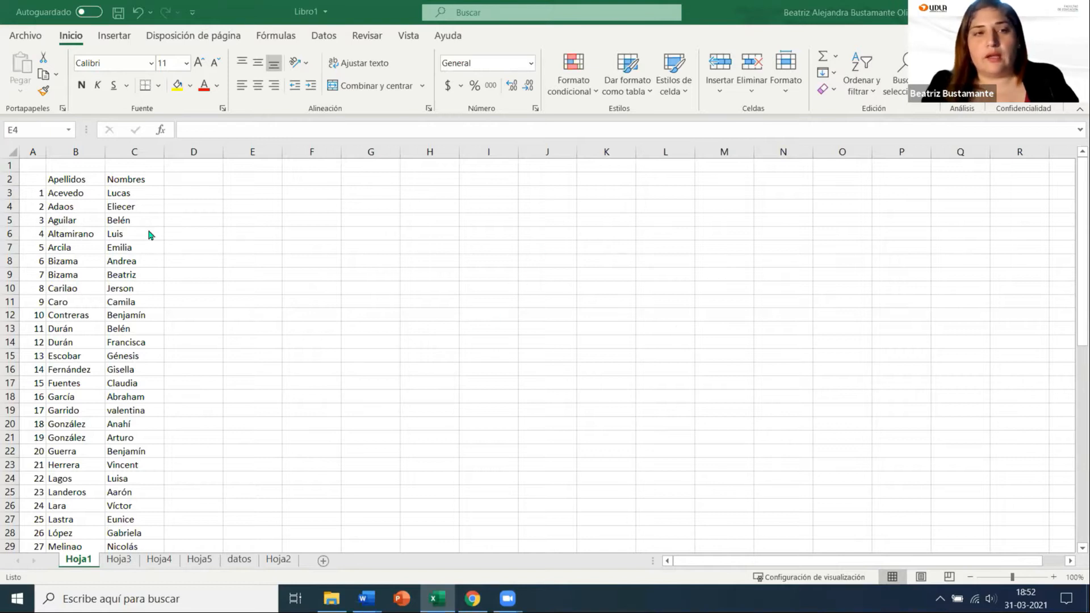
Review the Apellidos and Nombres headers in B2:C2 and the sorted list below them
click(68, 176)
drag(69, 176, 139, 479)
drag(281, 311, 307, 312)
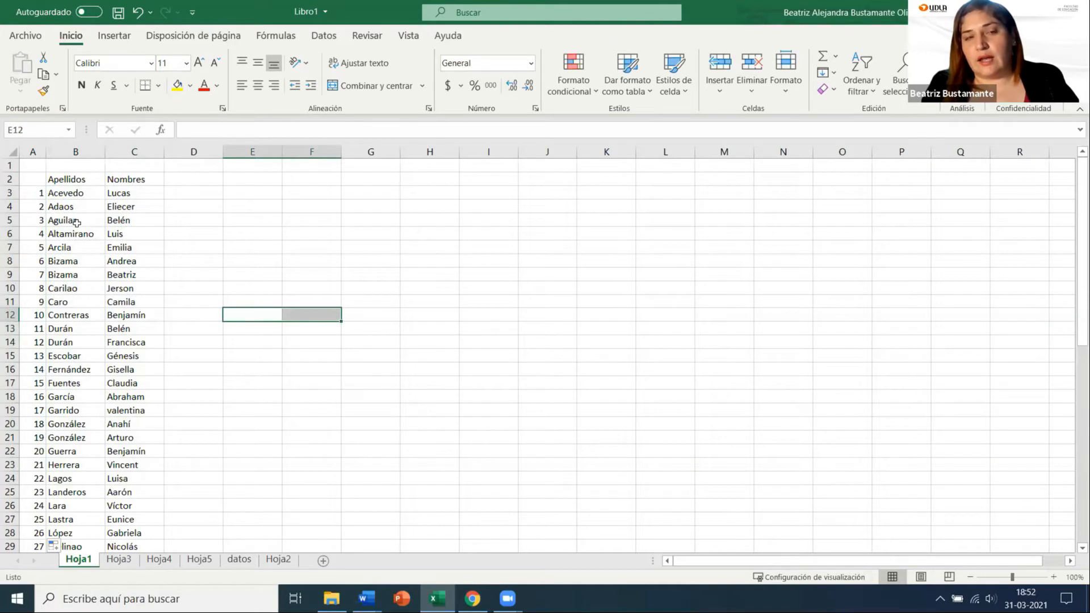
drag(68, 177, 114, 178)
click(68, 178)
click(119, 178)
click(86, 179)
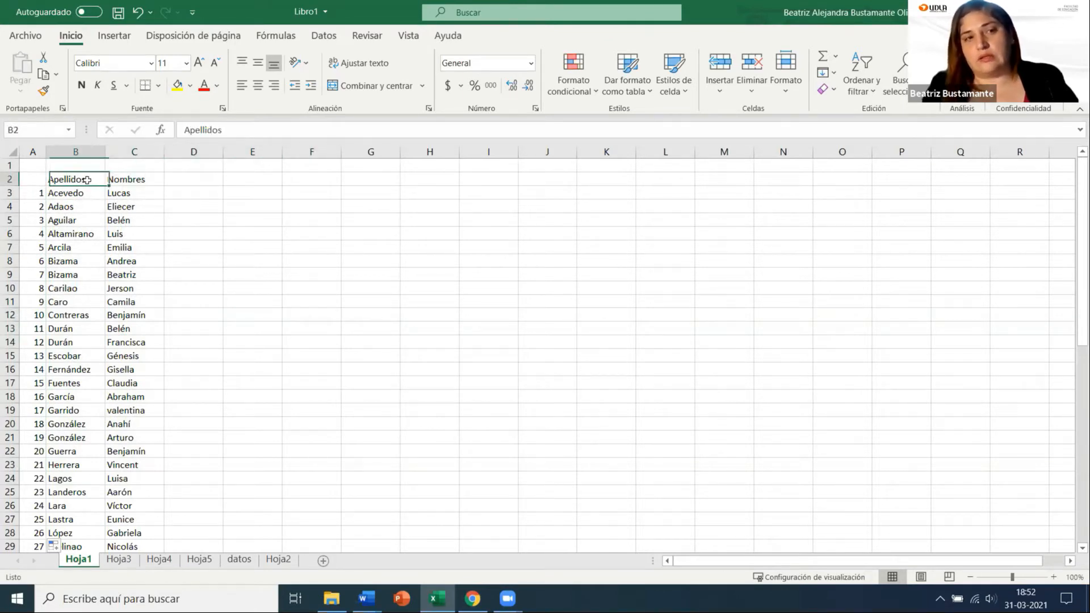
click(148, 179)
click(80, 177)
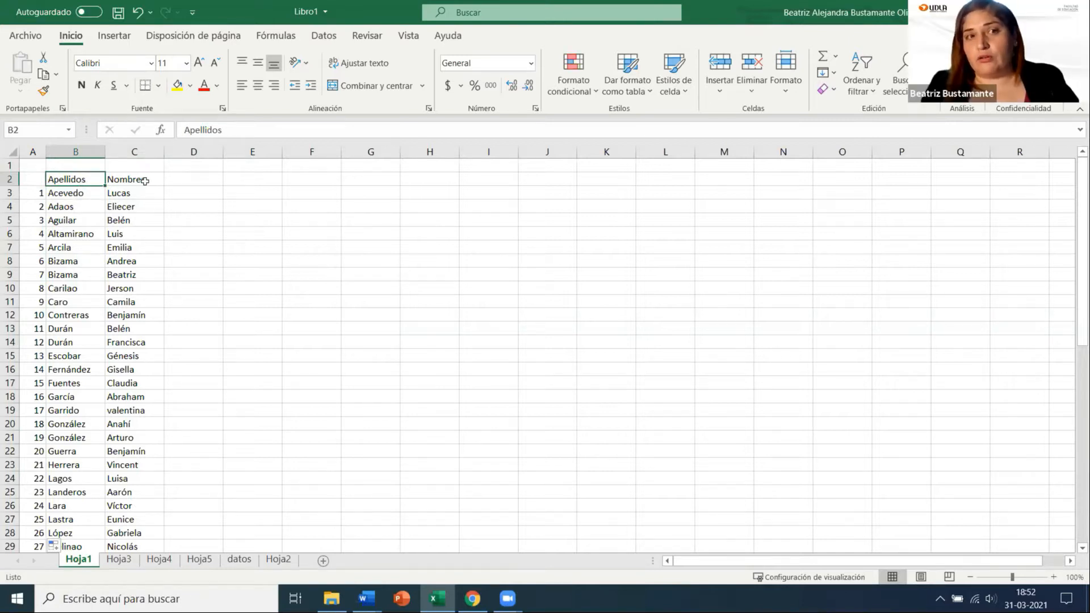
drag(72, 180, 68, 579)
click(311, 410)
Switch to the Listado estudiantes document in Word, review the original single-column list from its start, and return to the numbered list in Excel
mouse_move(367, 598)
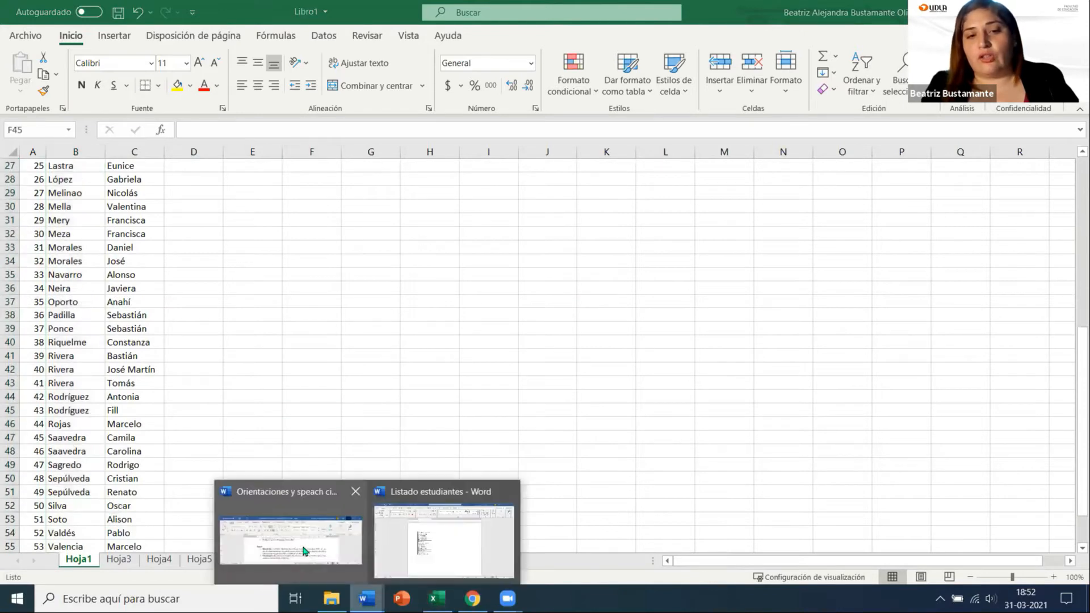
click(421, 548)
scroll(397, 307, up, 5)
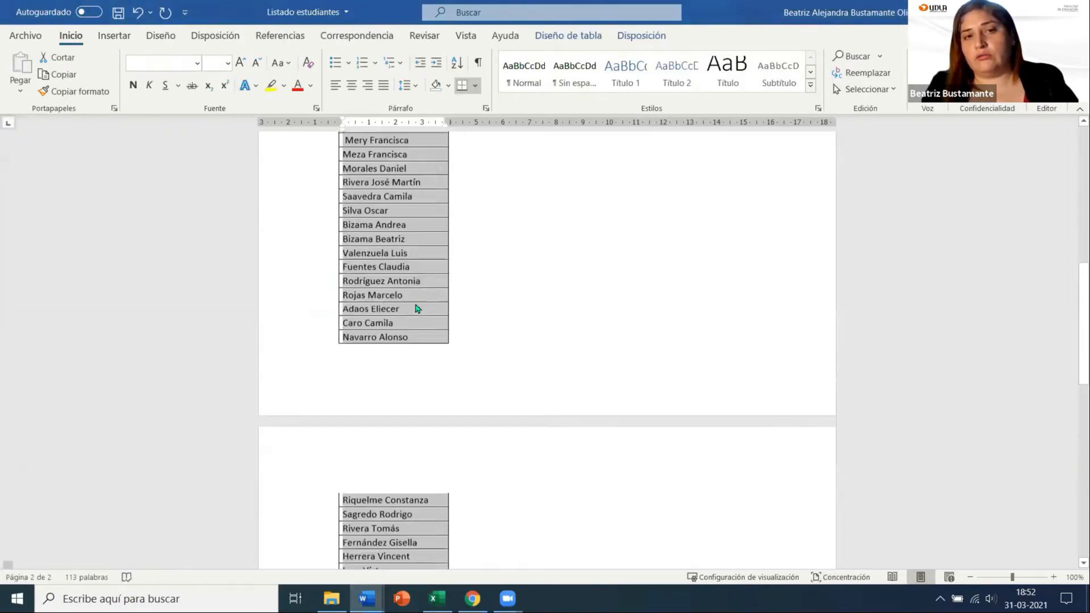
scroll(418, 309, up, 10)
click(502, 259)
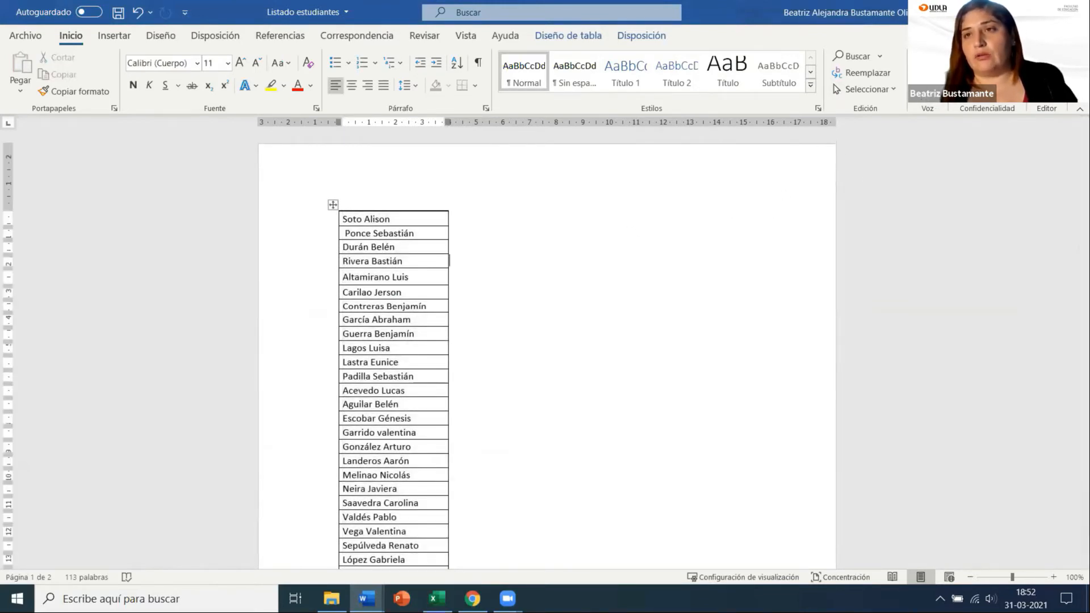
key(alt+Tab)
click(272, 217)
scroll(268, 270, up, 8)
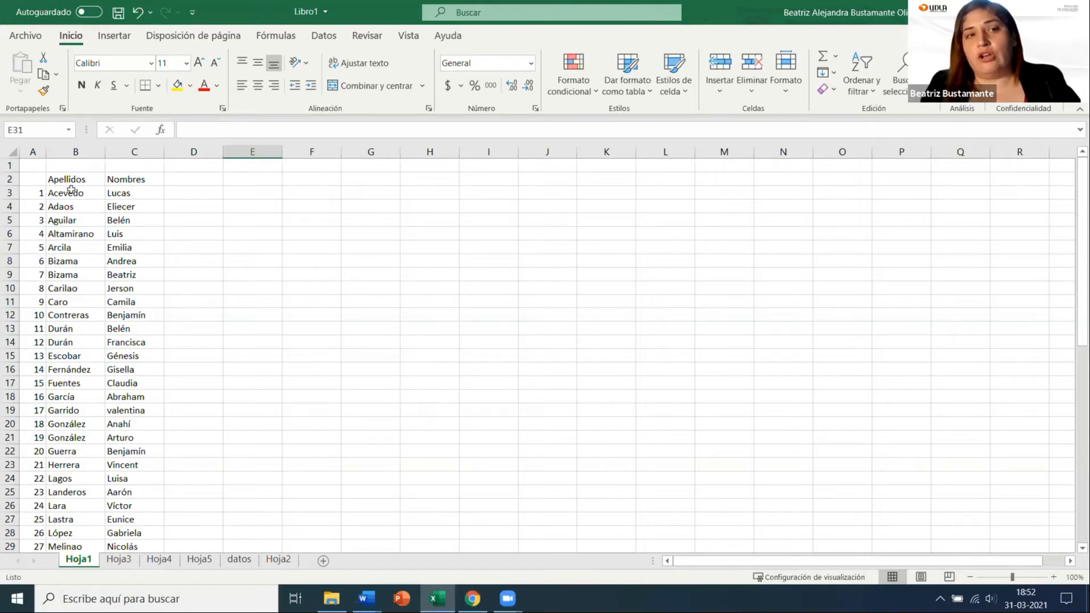
Move the whole Apellidos column from column B to the empty column D, after Nombres
click(74, 152)
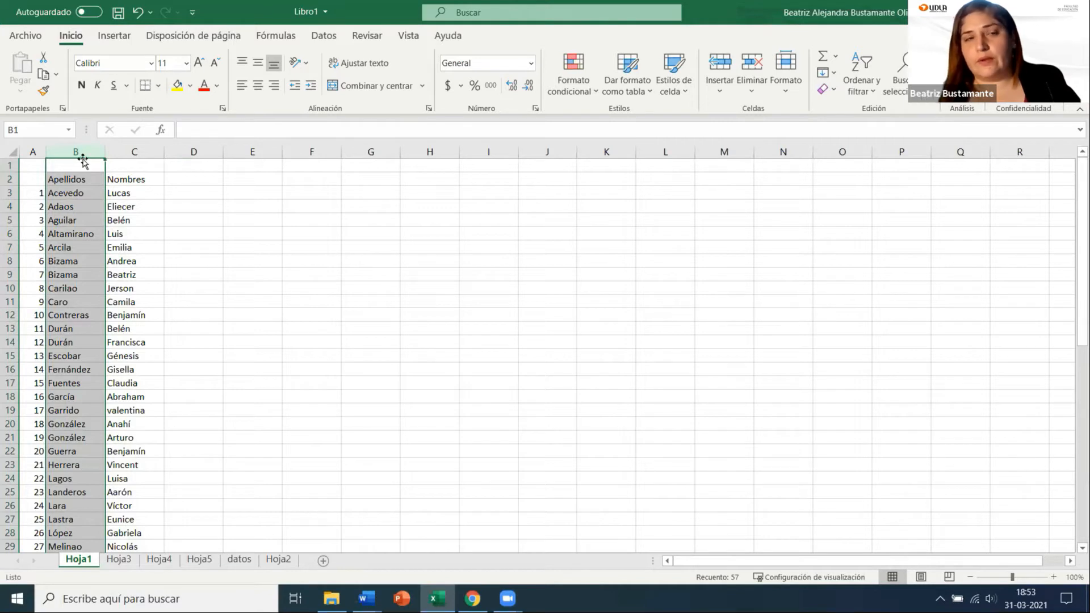
drag(83, 159, 178, 168)
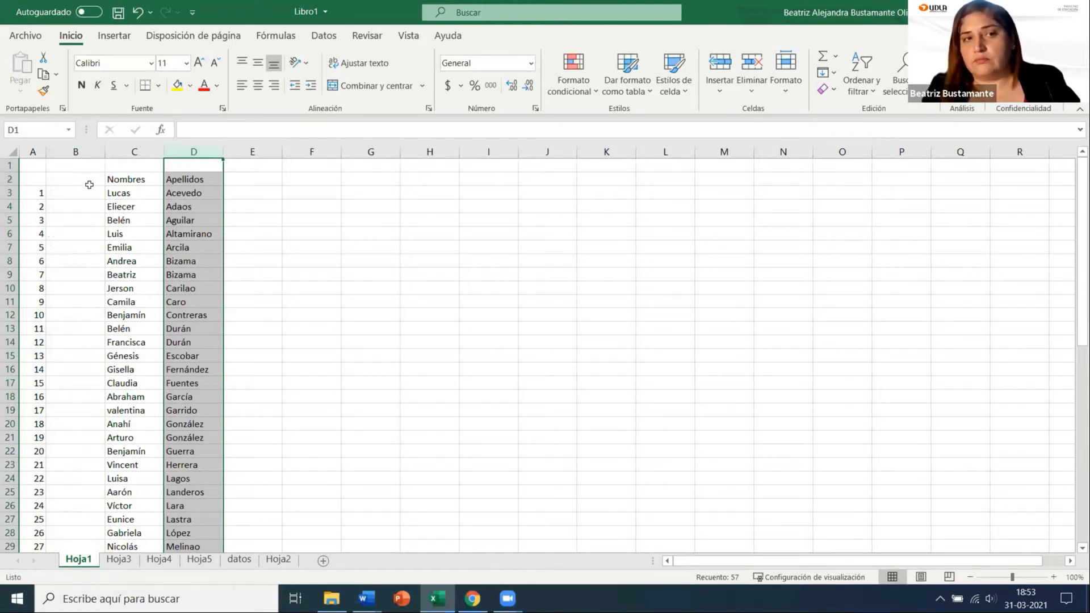
click(79, 153)
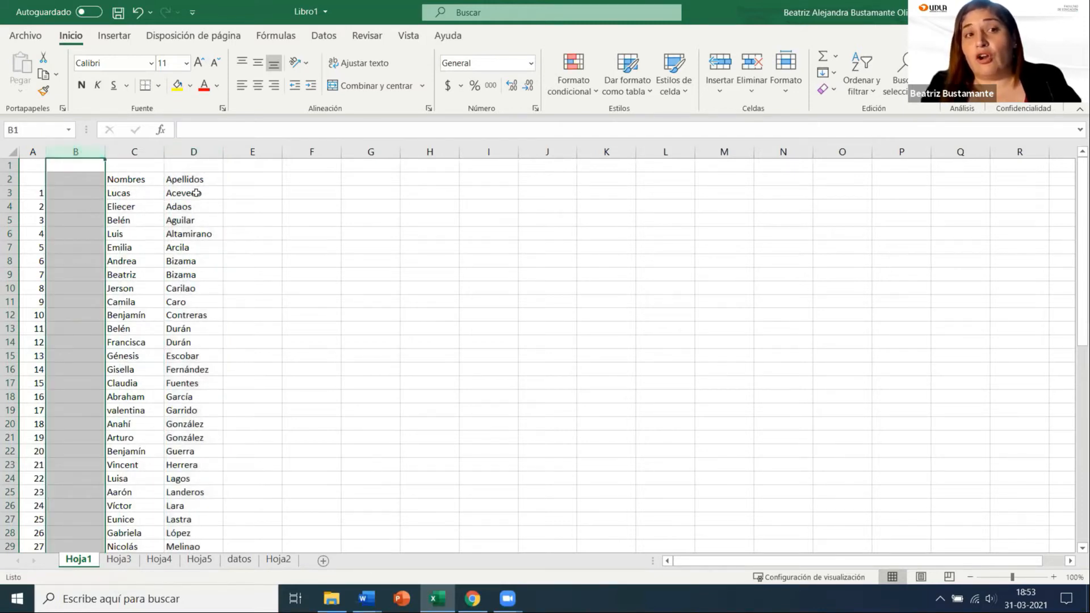
click(331, 226)
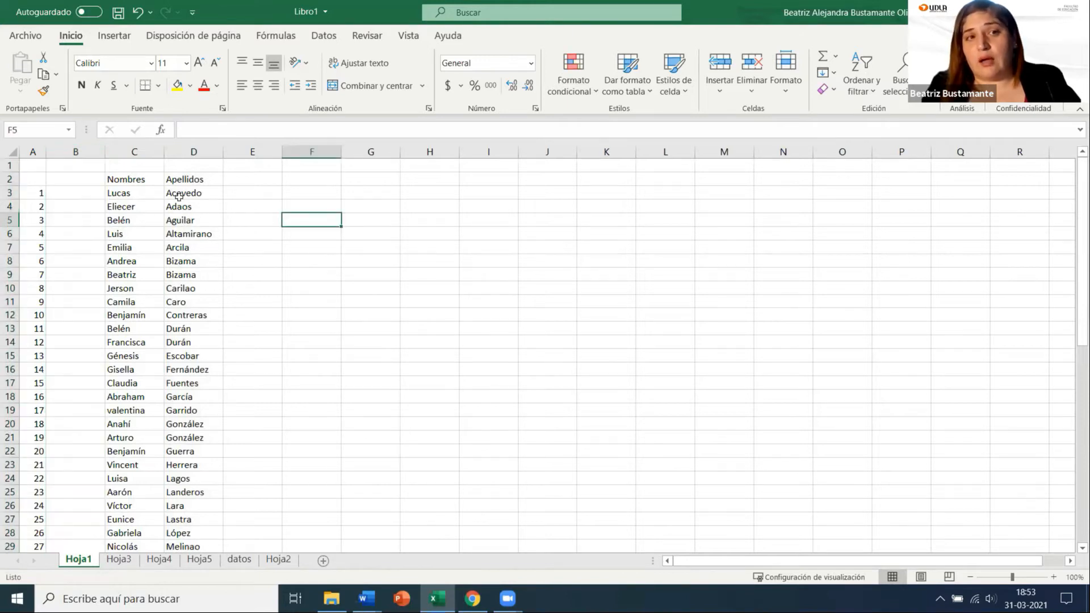
Sort the list in C2:D58, headers included, by Nombres and then by Apellidos, both from A to Z
click(128, 183)
drag(136, 199, 181, 521)
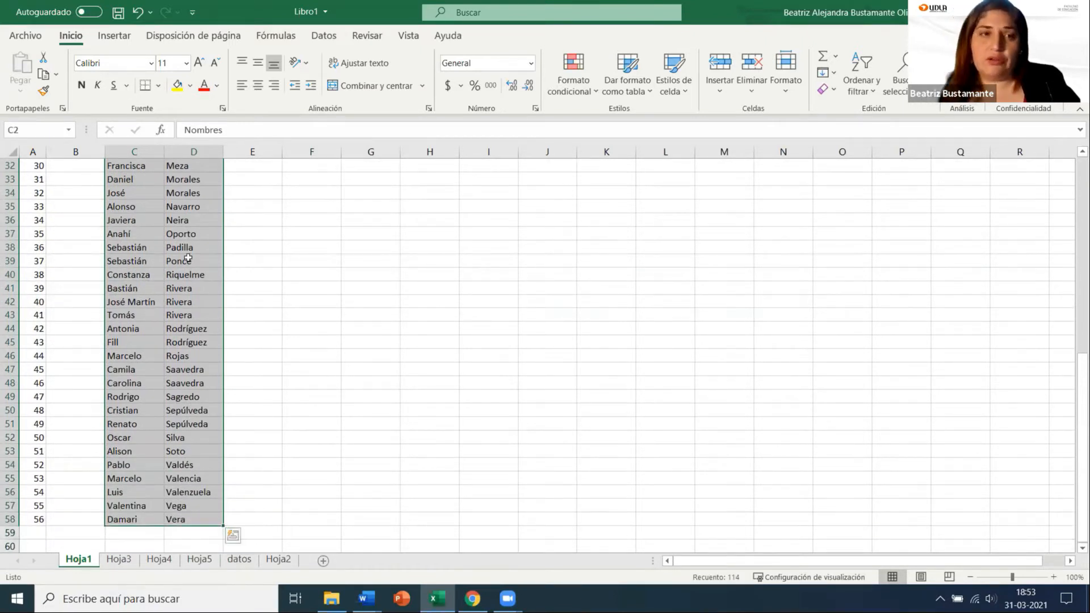
click(873, 92)
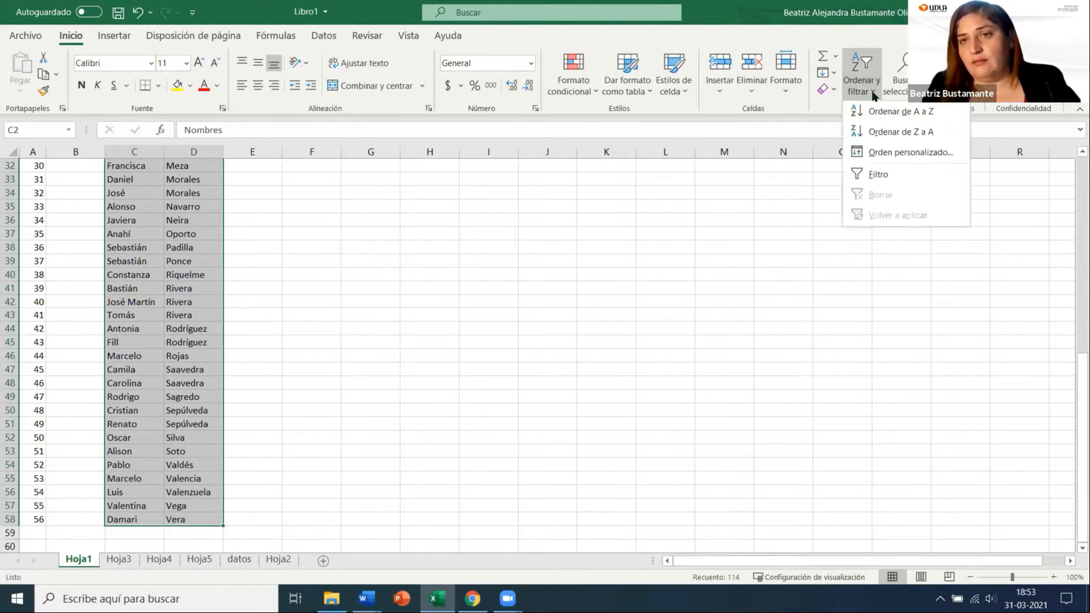
click(880, 152)
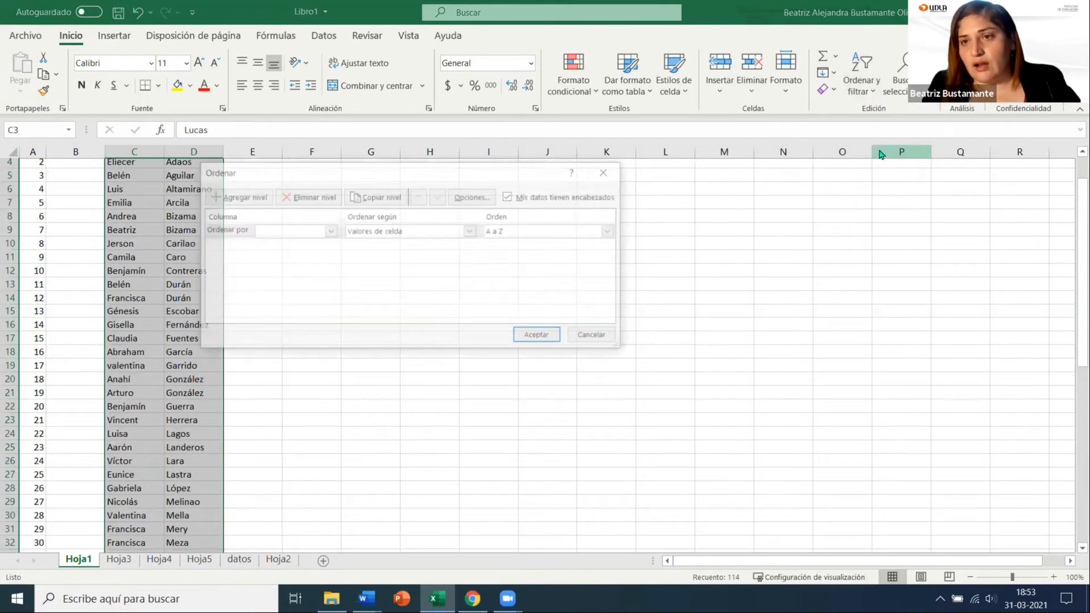
click(329, 232)
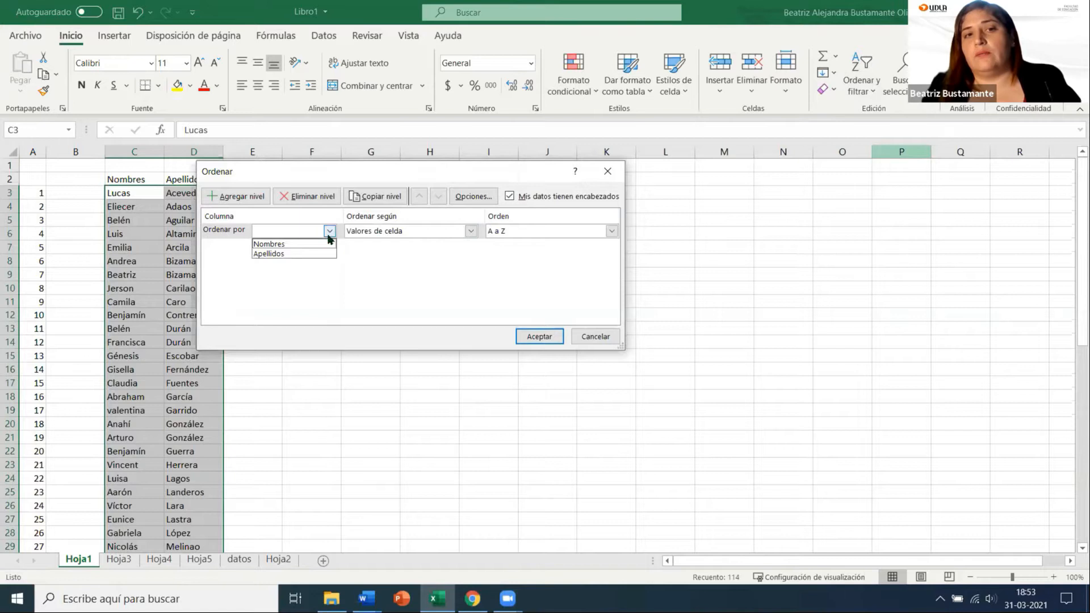
click(281, 247)
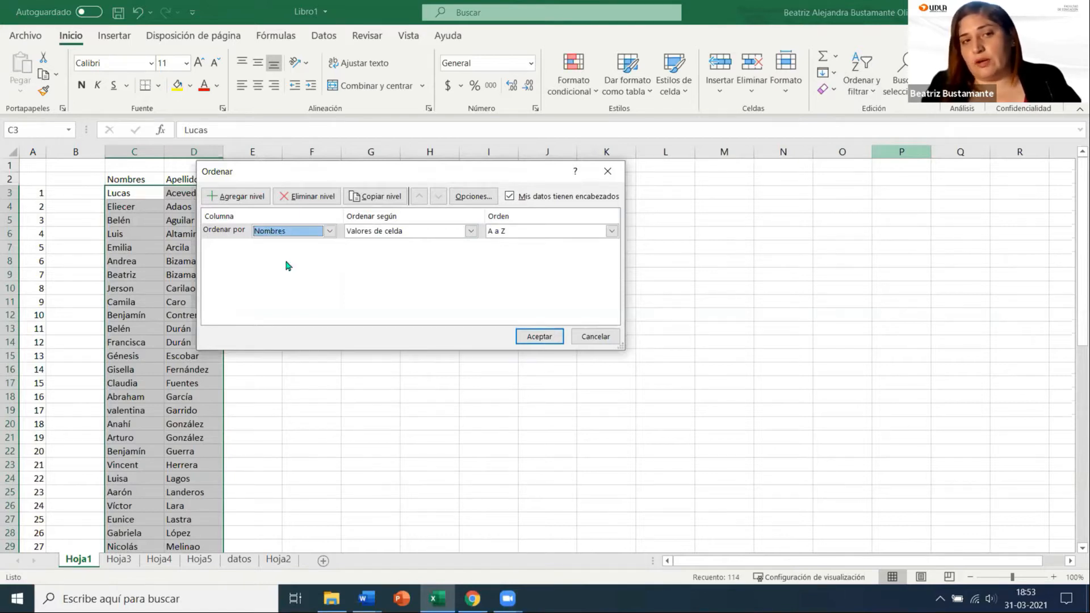
click(243, 197)
click(274, 246)
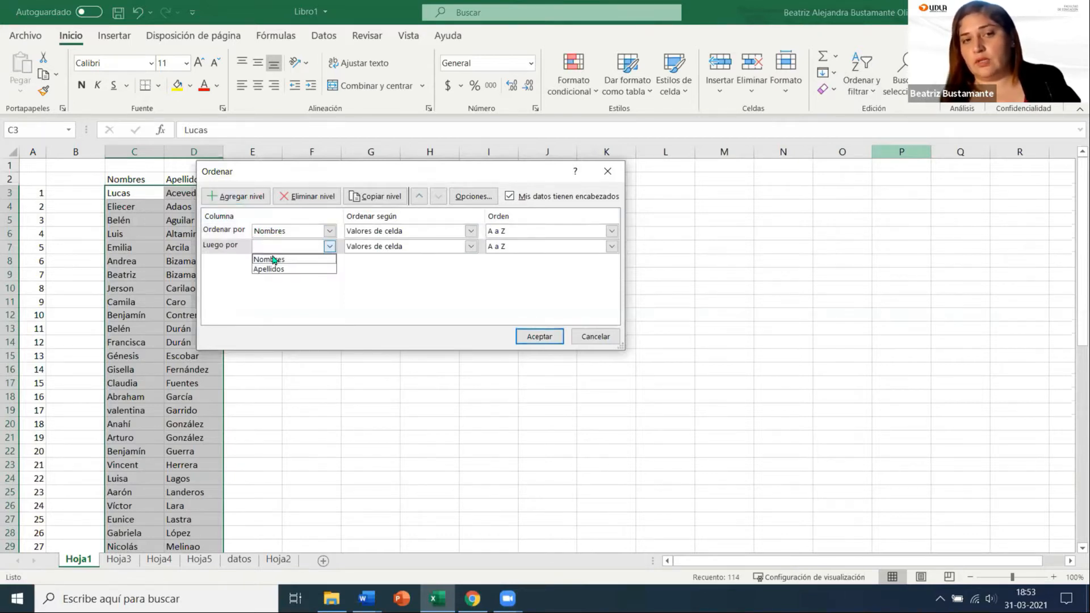
click(276, 272)
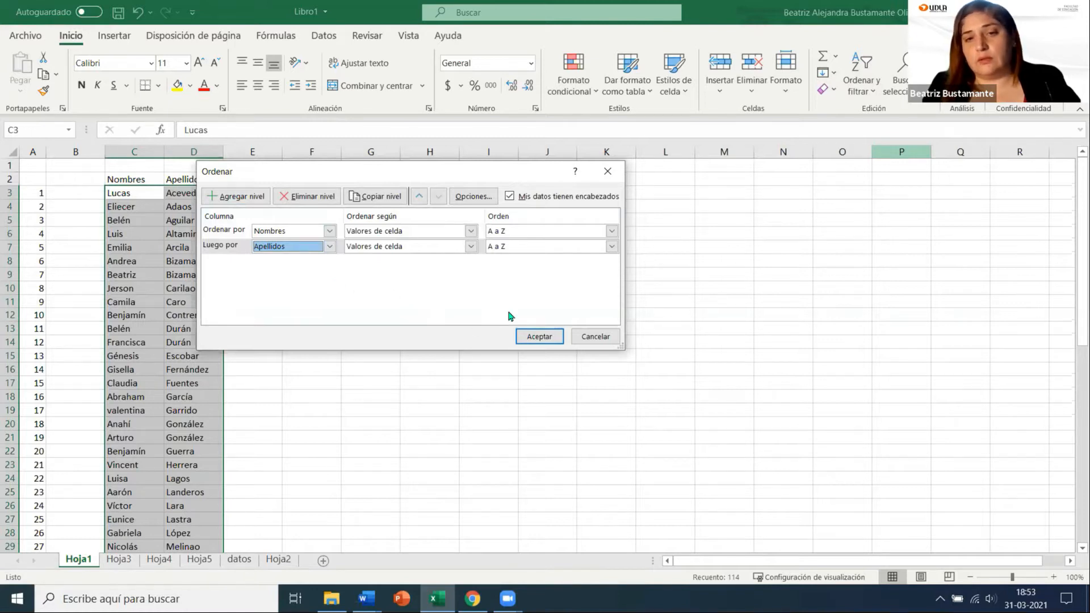
click(539, 337)
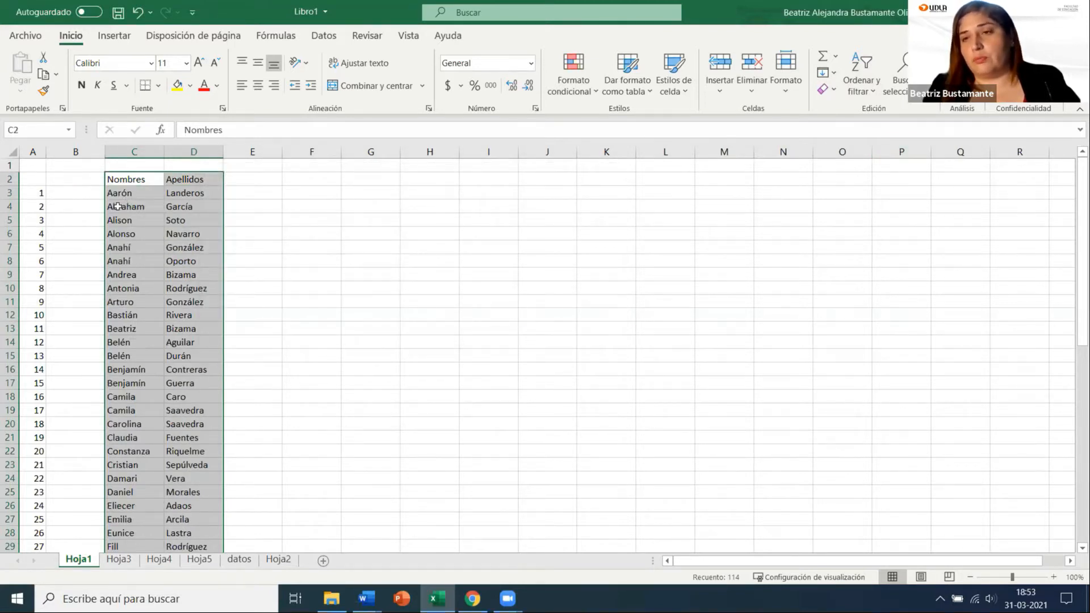
click(117, 235)
drag(123, 197, 130, 384)
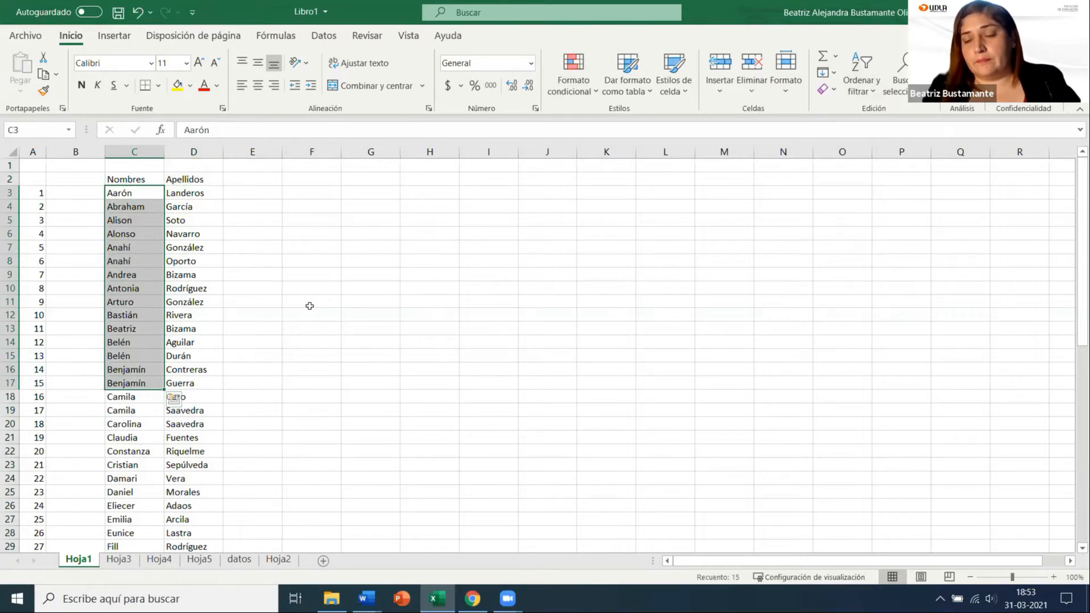
click(297, 294)
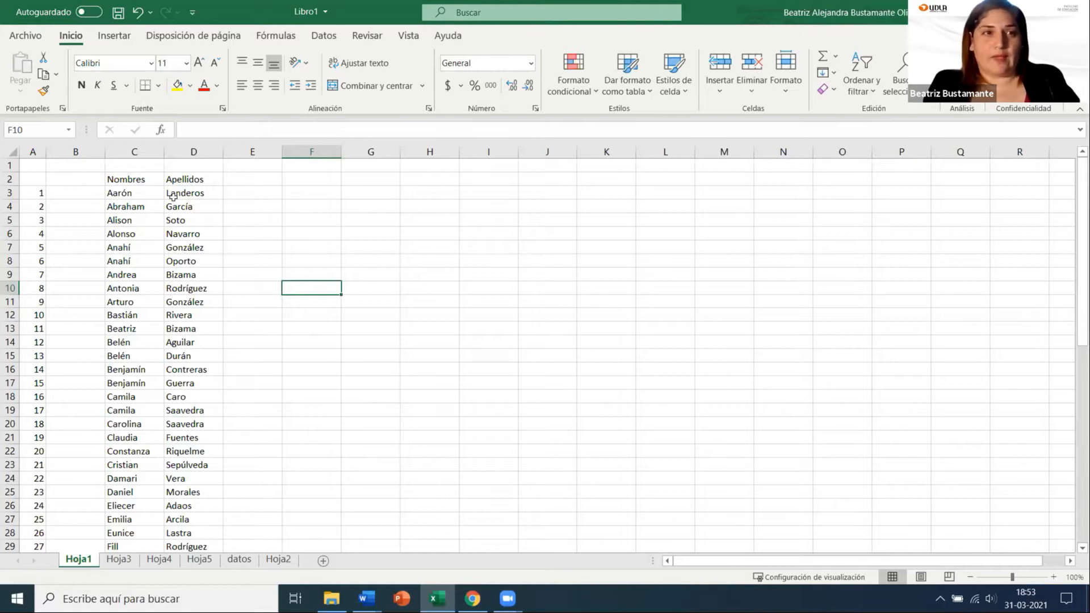
Delete the empty column B so the Nombres column sits directly beside the student numbers
click(88, 168)
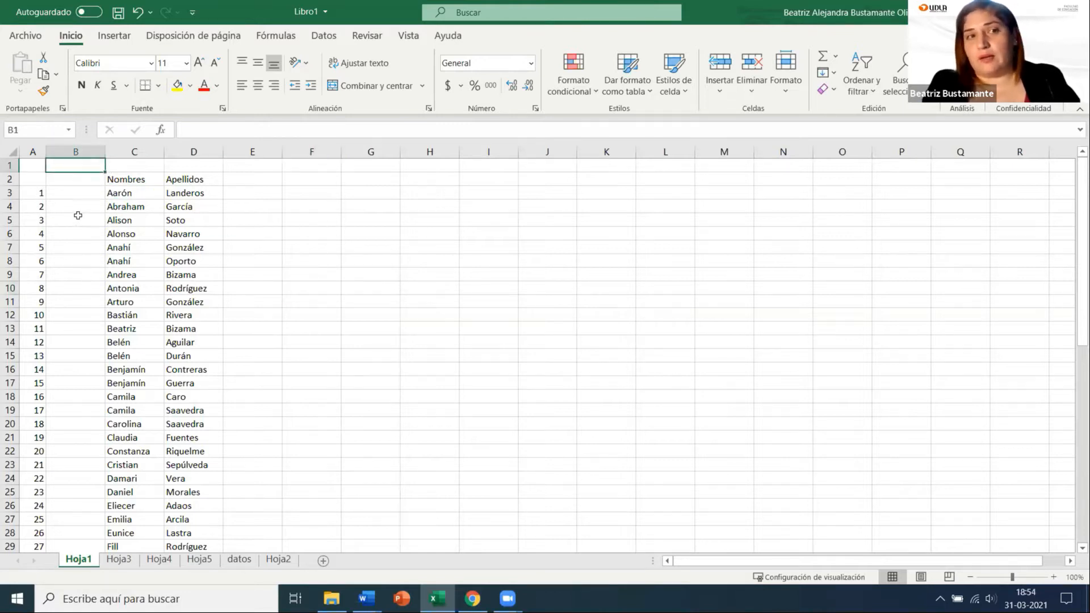
right_click(76, 152)
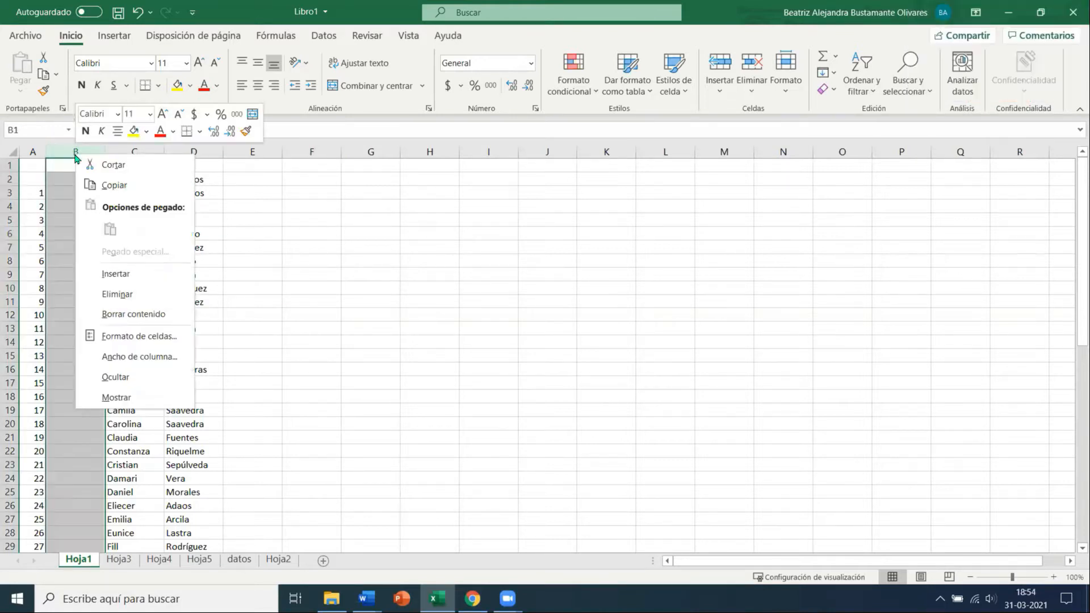
click(110, 295)
click(294, 259)
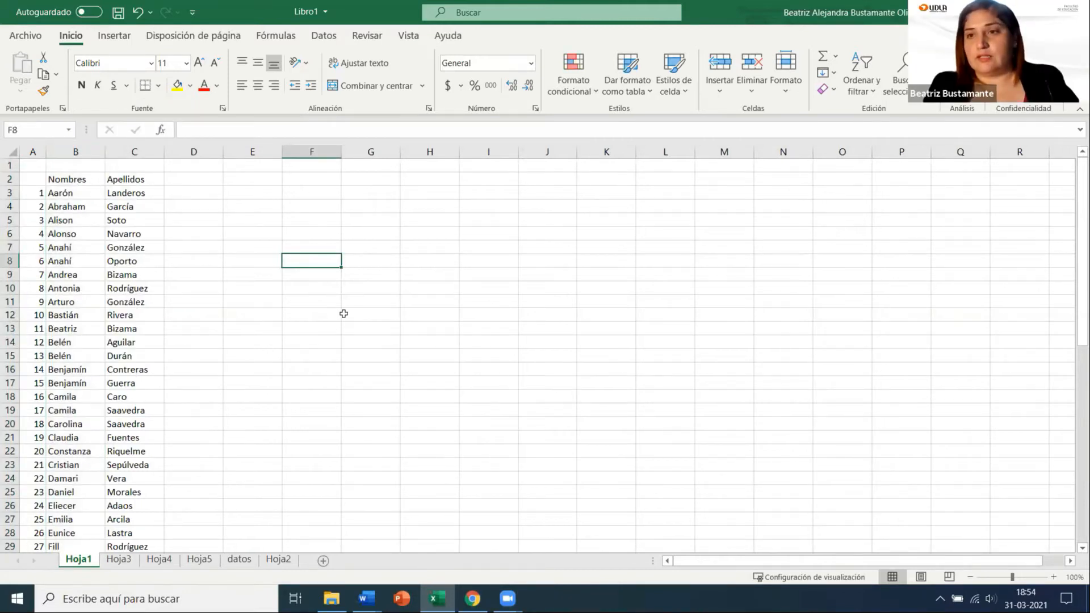
click(327, 249)
scroll(287, 301, down, 2)
scroll(301, 318, up, 2)
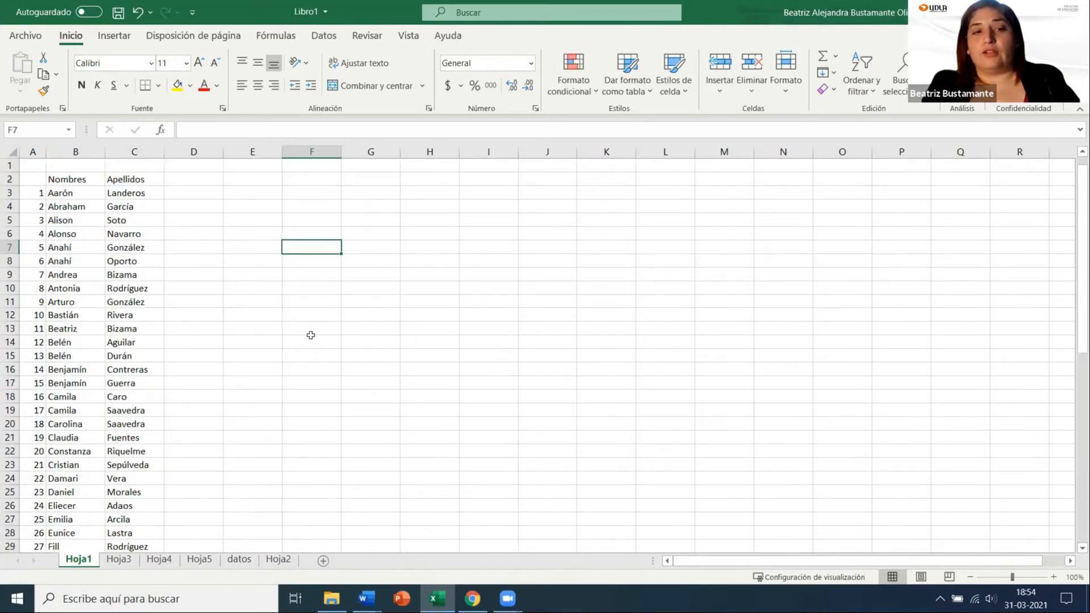
Enter the dates 08-03, 09-03 and 10-03 as column headers in D2:F2, beside Apellidos
click(189, 222)
click(193, 179)
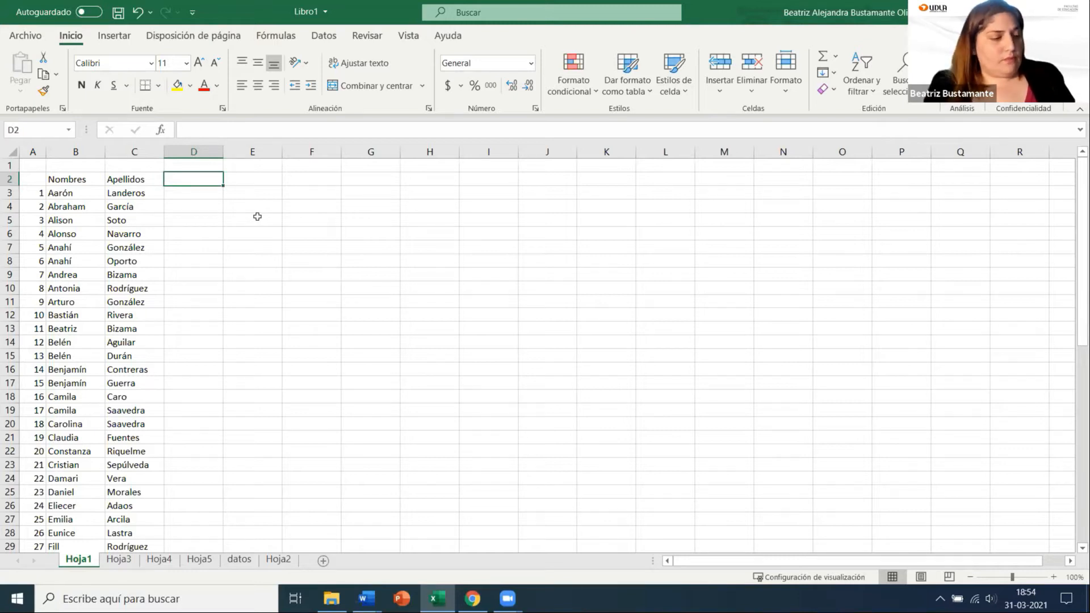
click(218, 216)
click(182, 176)
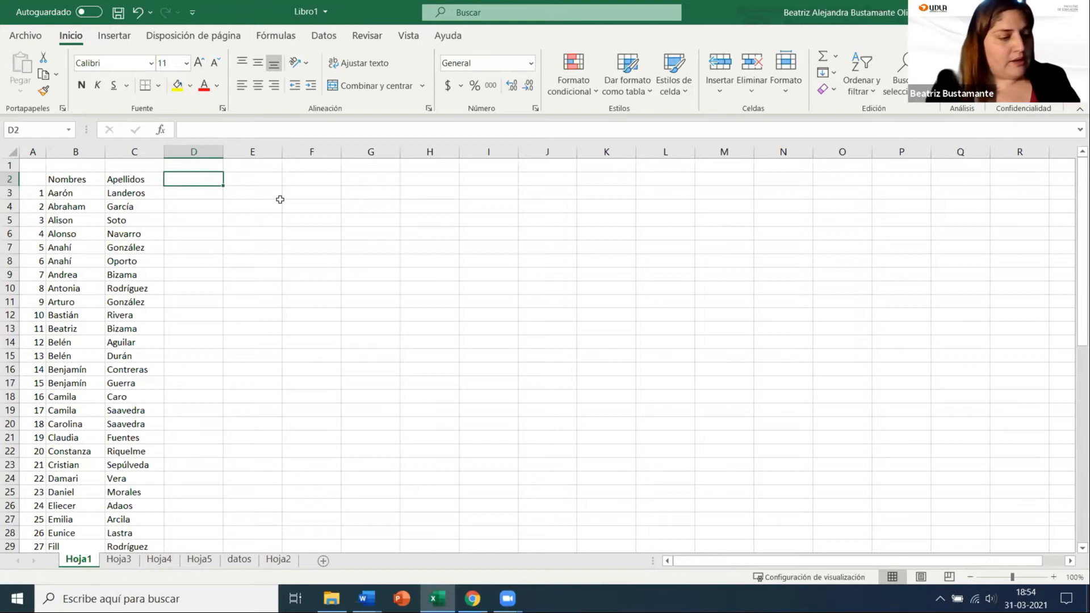
text(08)
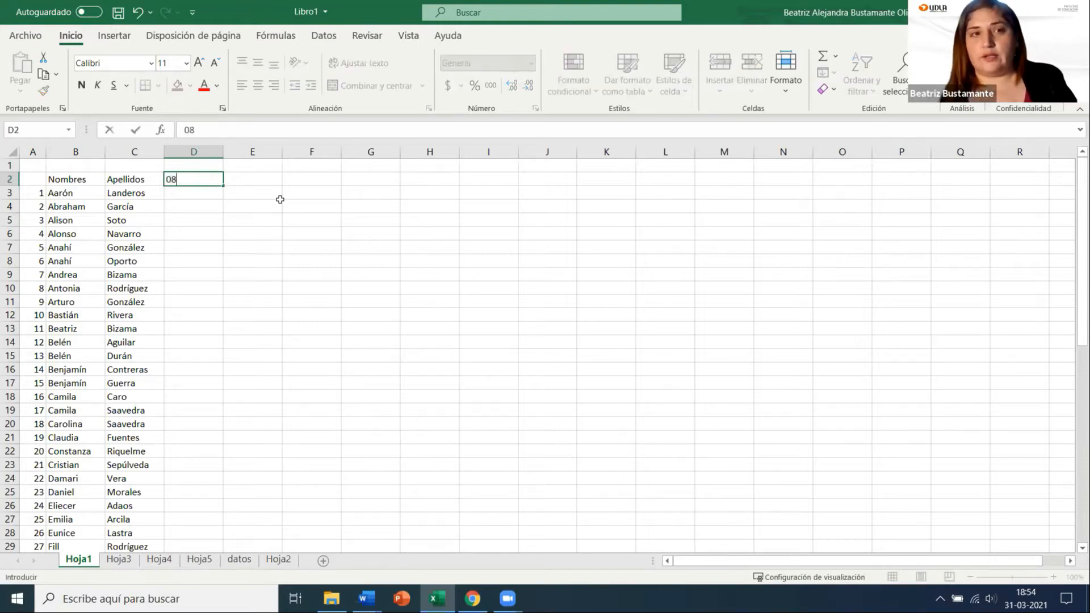
text(-03)
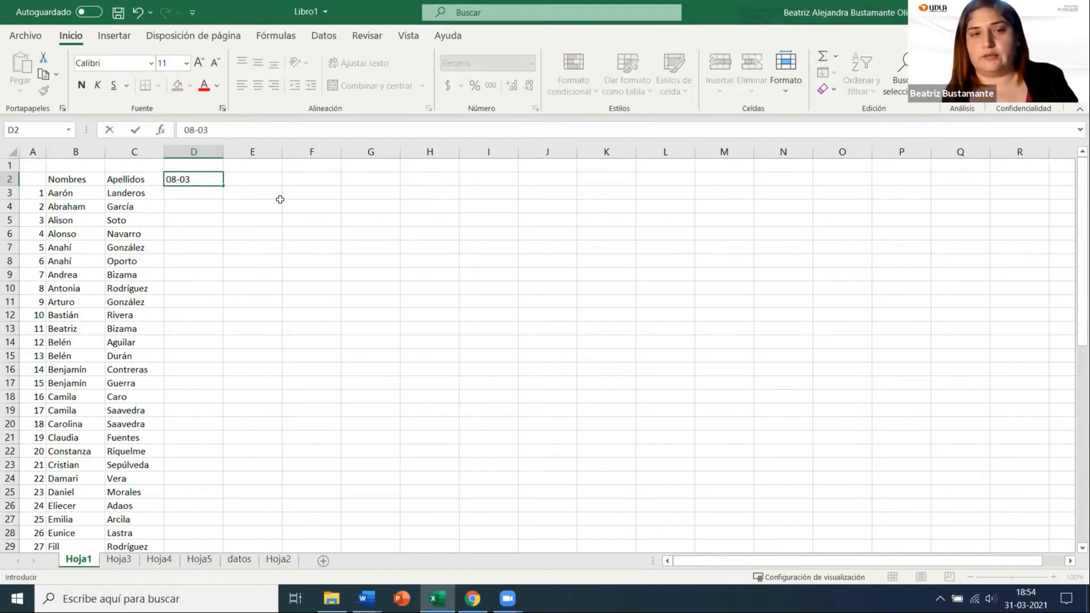
key(Tab)
text(09)
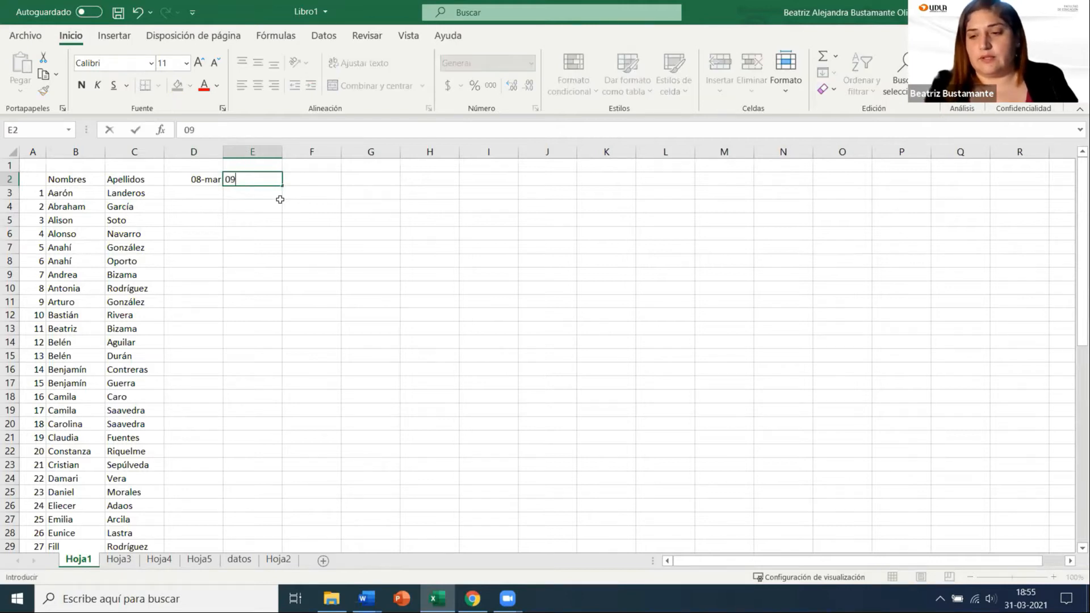
text(-03)
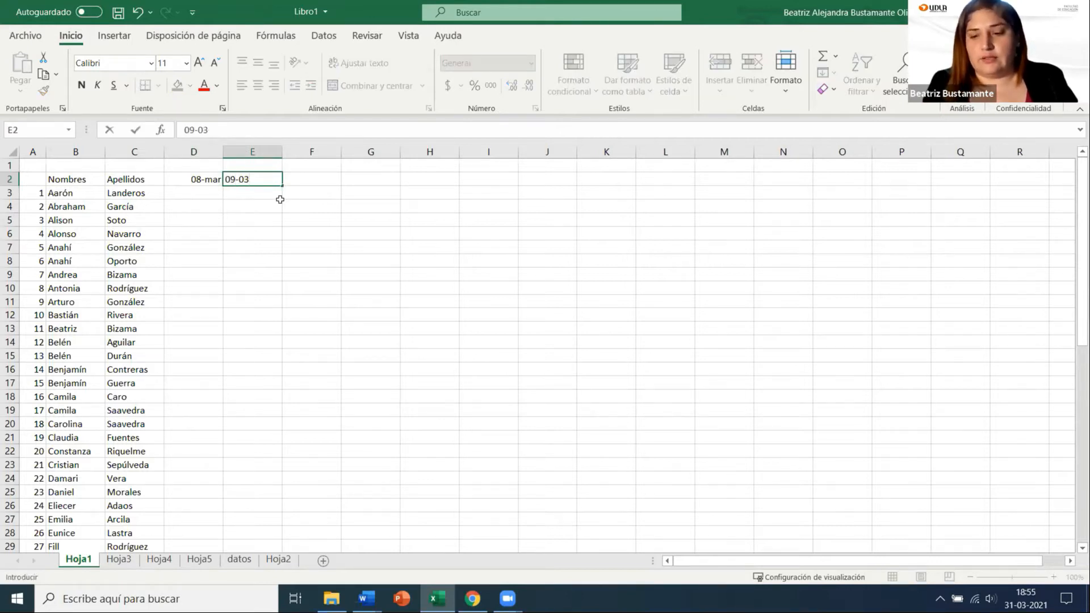
key(Tab)
text(1)
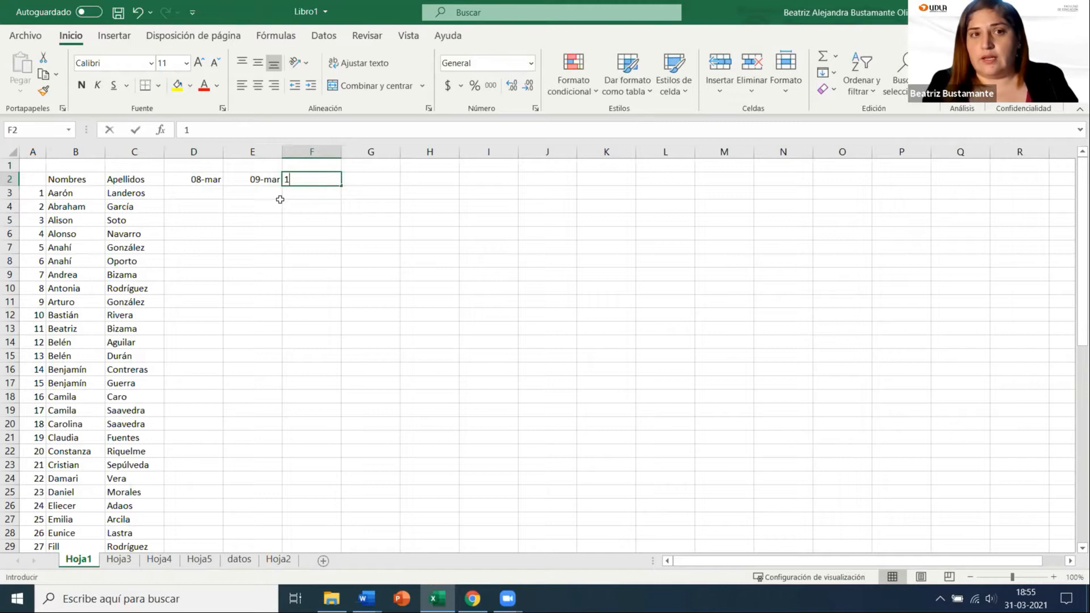
text(0-03)
key(Tab)
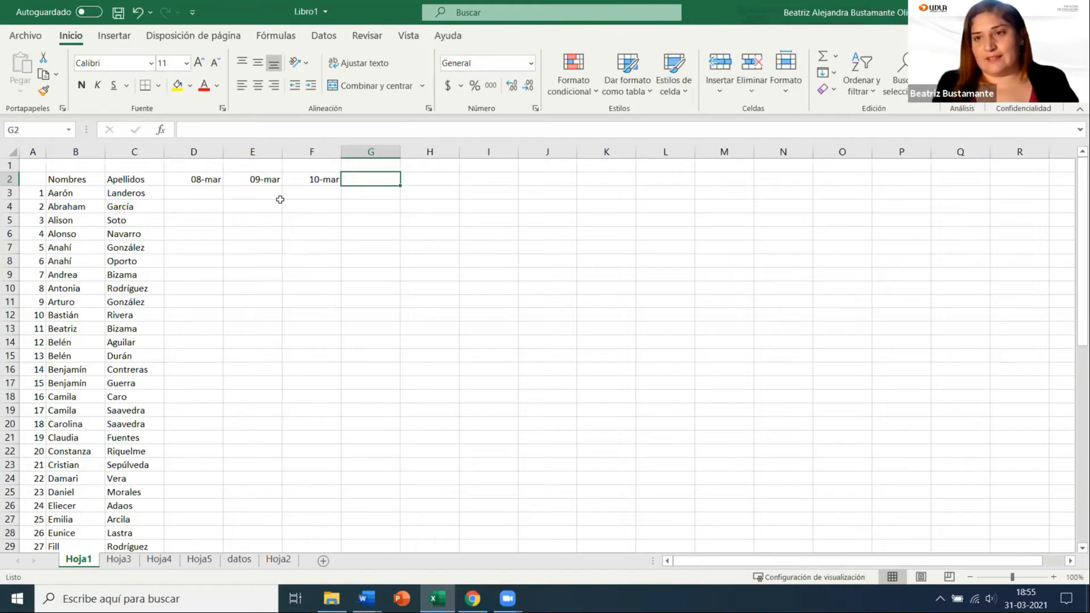
Auto-fill the date series from D2:F2 across row 2 to 20-mar in P2
click(176, 179)
shift+click(304, 179)
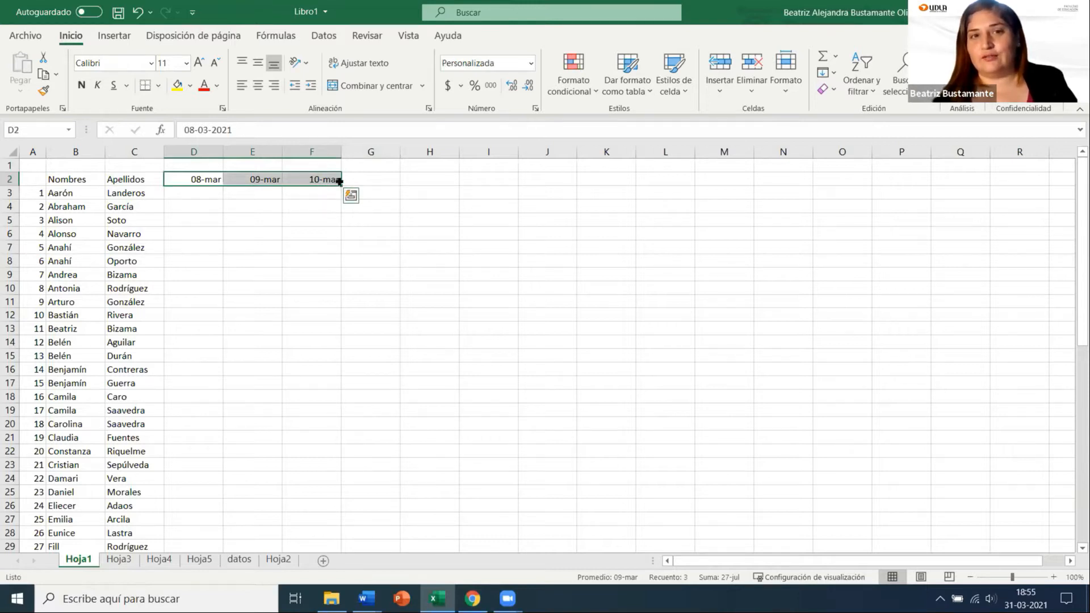
drag(342, 184, 908, 181)
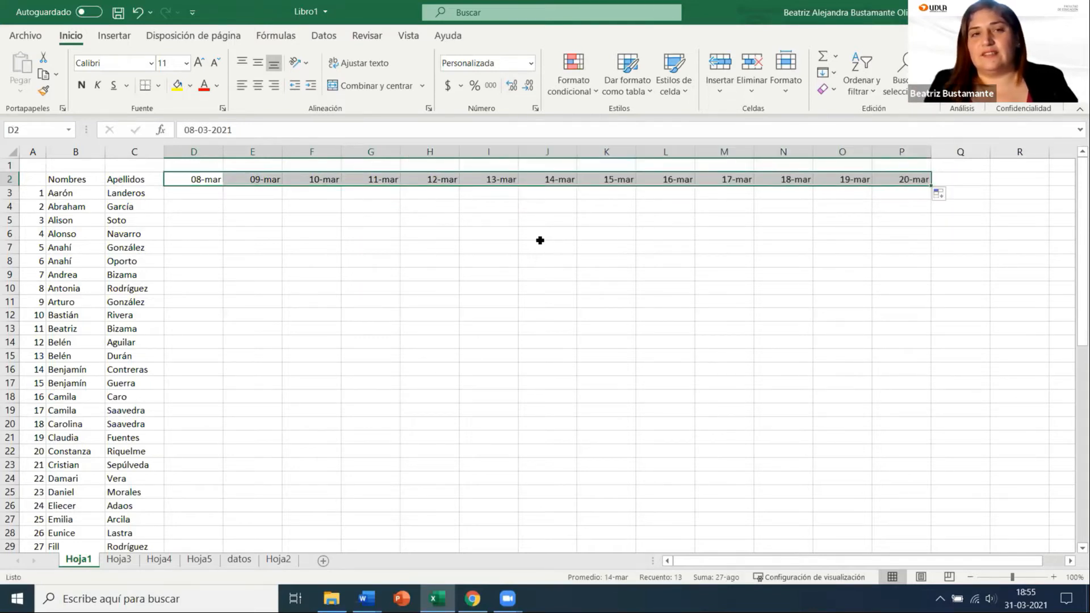
click(429, 231)
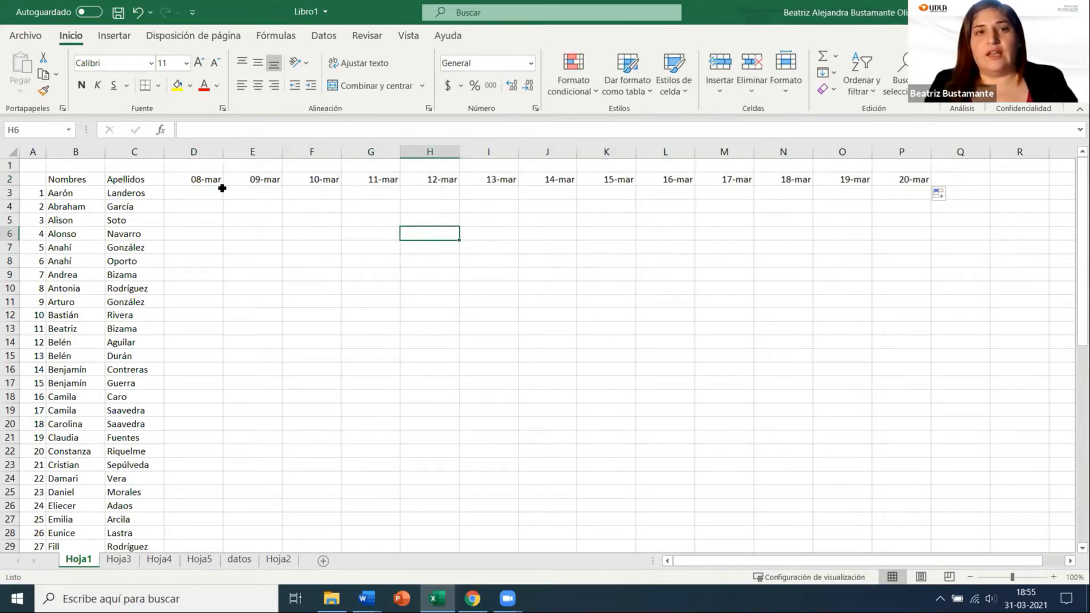
Check the date headers in row 2 day by day from 08-mar to find where the weekend falls
click(301, 179)
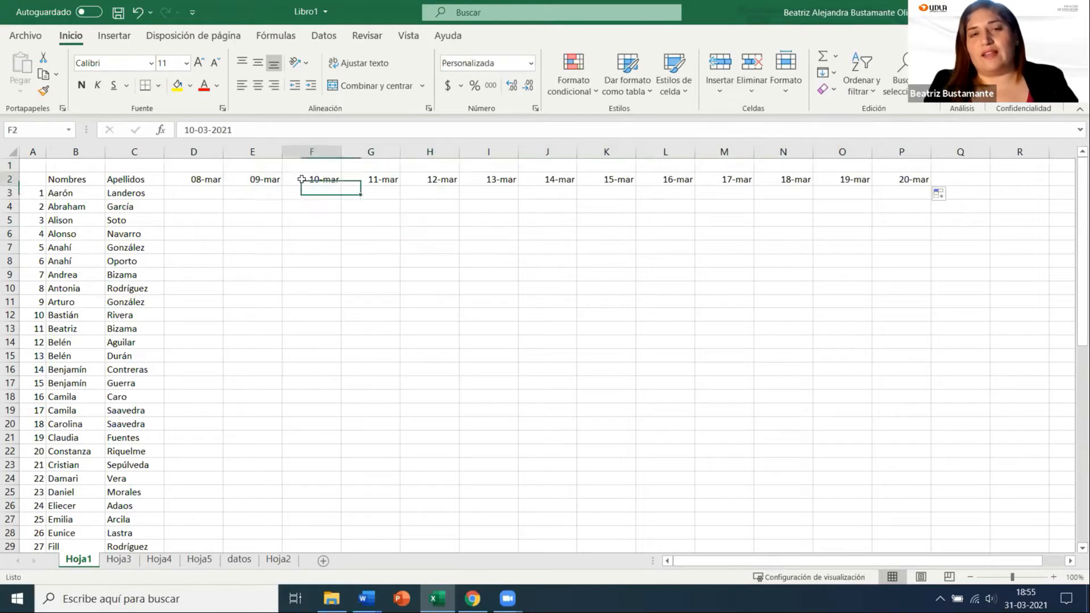
click(384, 179)
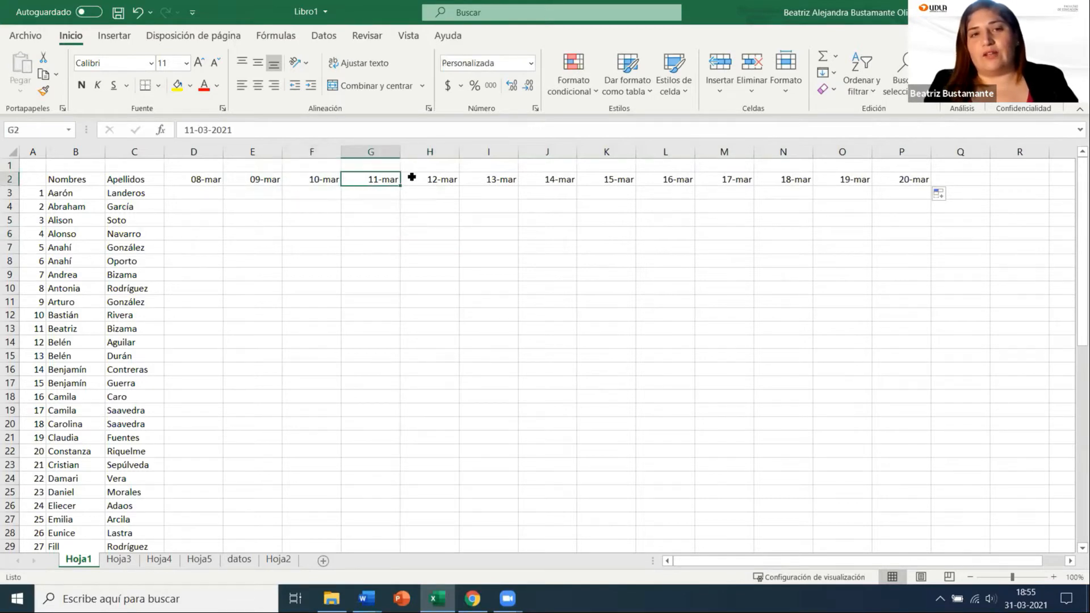
click(202, 177)
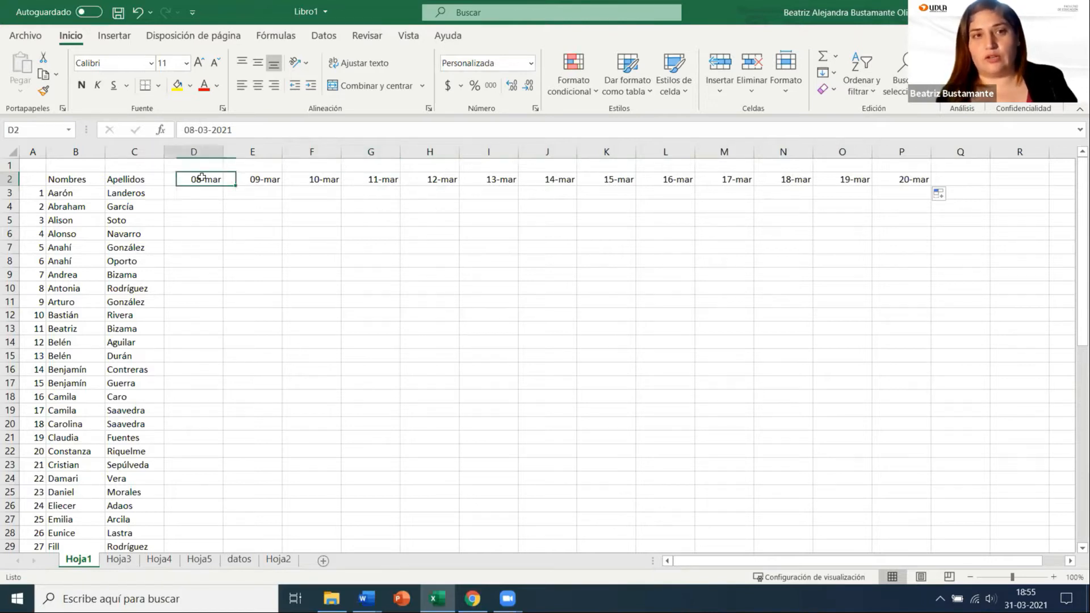
click(261, 179)
click(329, 179)
click(378, 180)
click(437, 180)
click(493, 180)
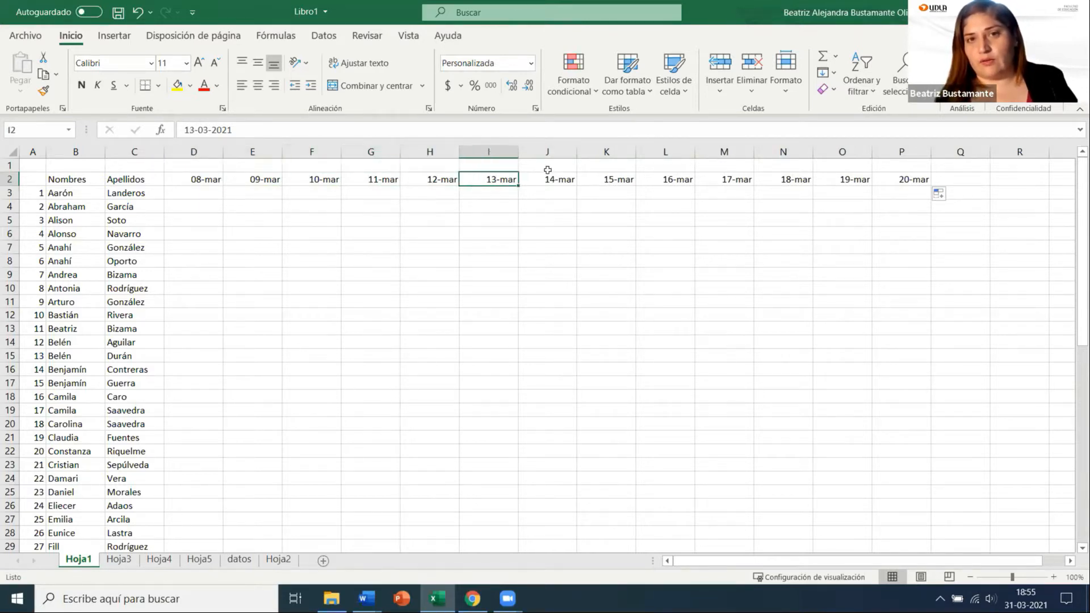
Fill columns I and J, headed 13-mar and 14-mar, with a grey theme colour to mark the weekend
drag(493, 155, 548, 152)
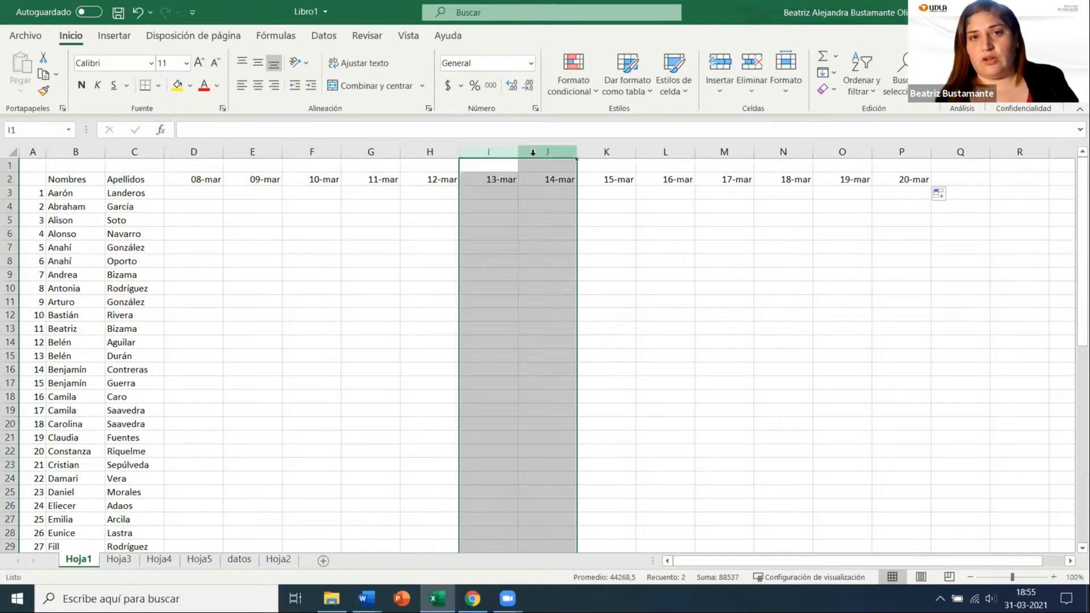
click(159, 85)
click(159, 86)
click(190, 86)
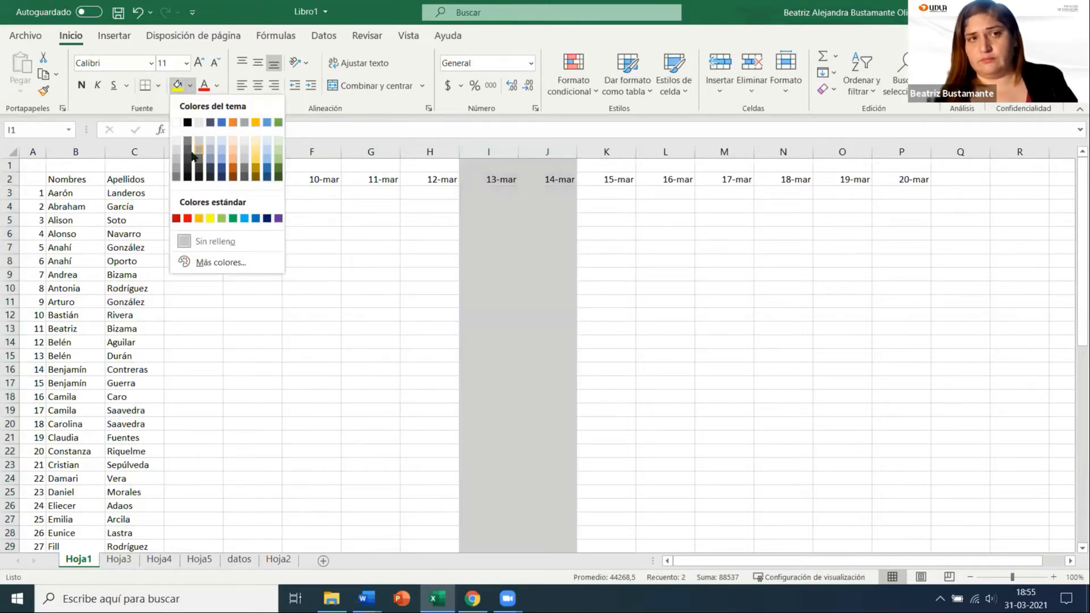
click(179, 168)
click(642, 235)
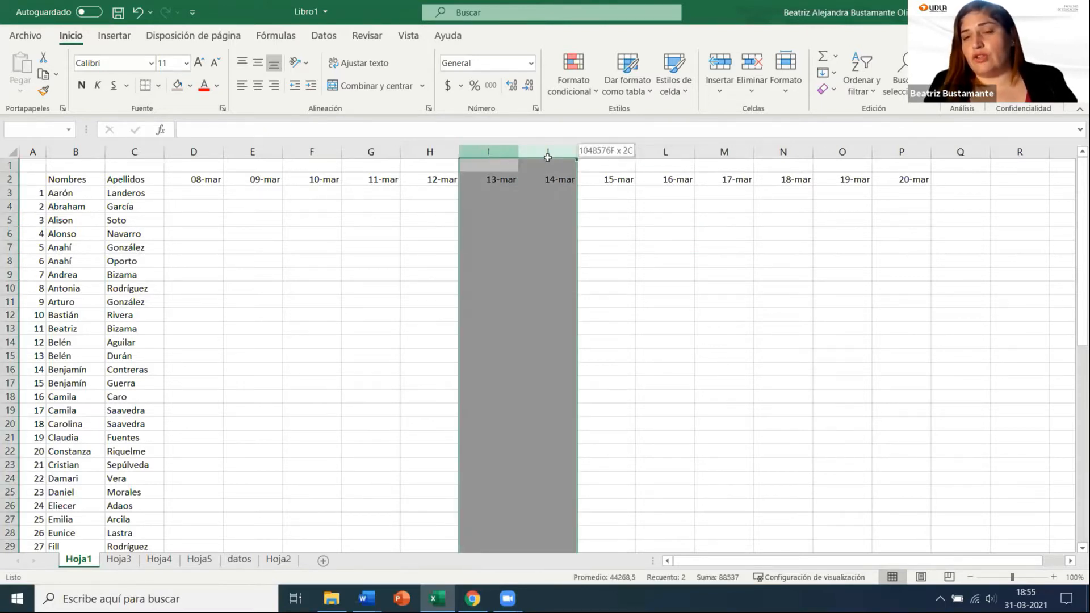
drag(547, 157, 547, 157)
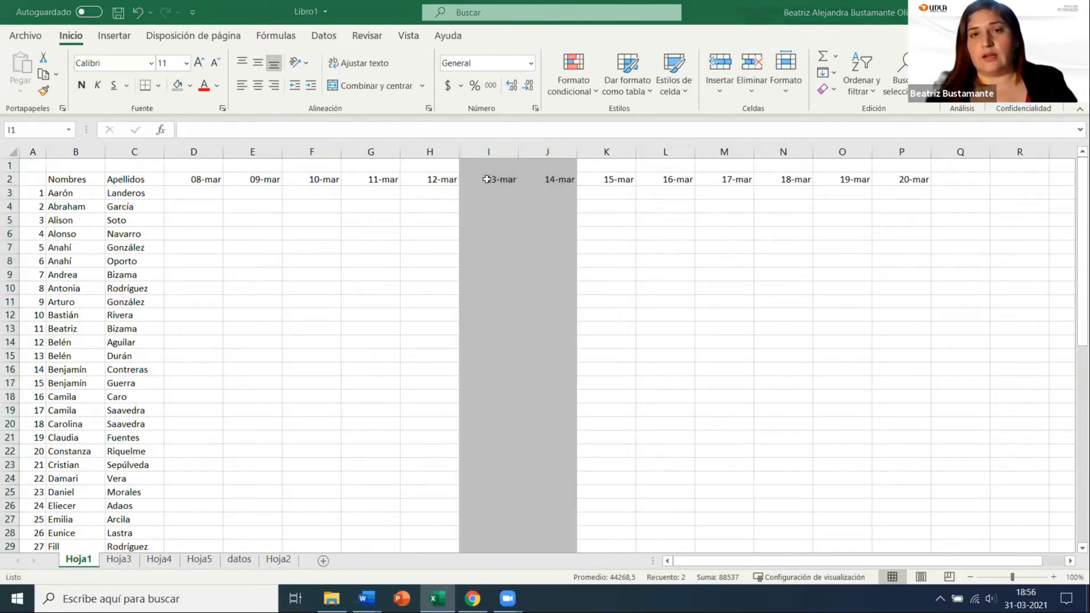
click(703, 272)
Extend the date series from 20-mar in P2 across row 2 to 29-mar in Y2
drag(683, 565, 707, 565)
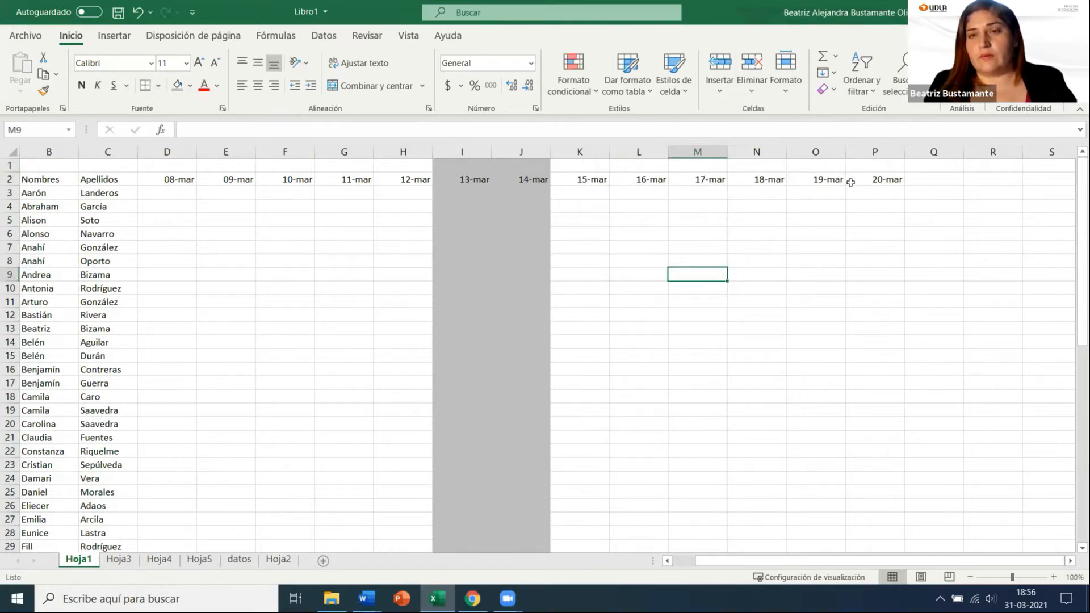
click(875, 179)
drag(904, 186, 761, 177)
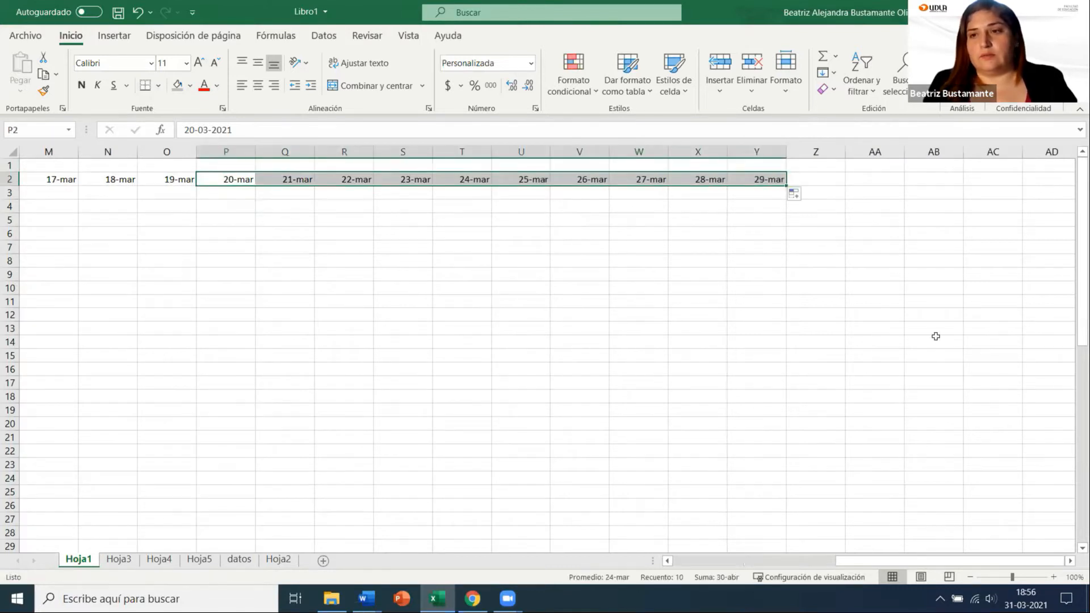
click(523, 245)
drag(922, 564, 760, 562)
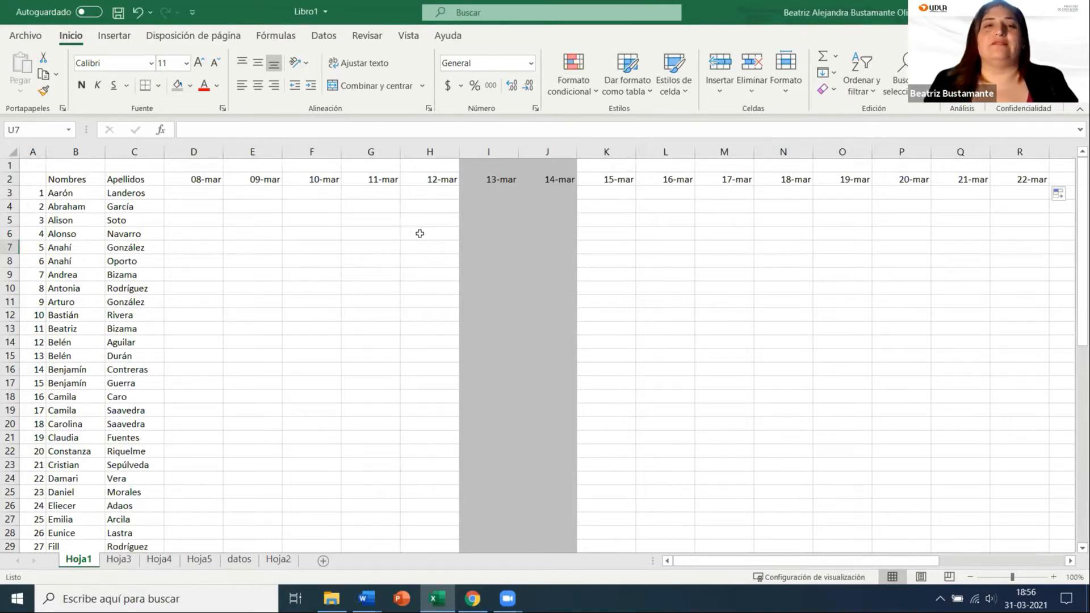
Undo the date headers in row 2 and the grey column shading, back to an empty D2 beside Apellidos
click(217, 208)
drag(195, 179, 1050, 189)
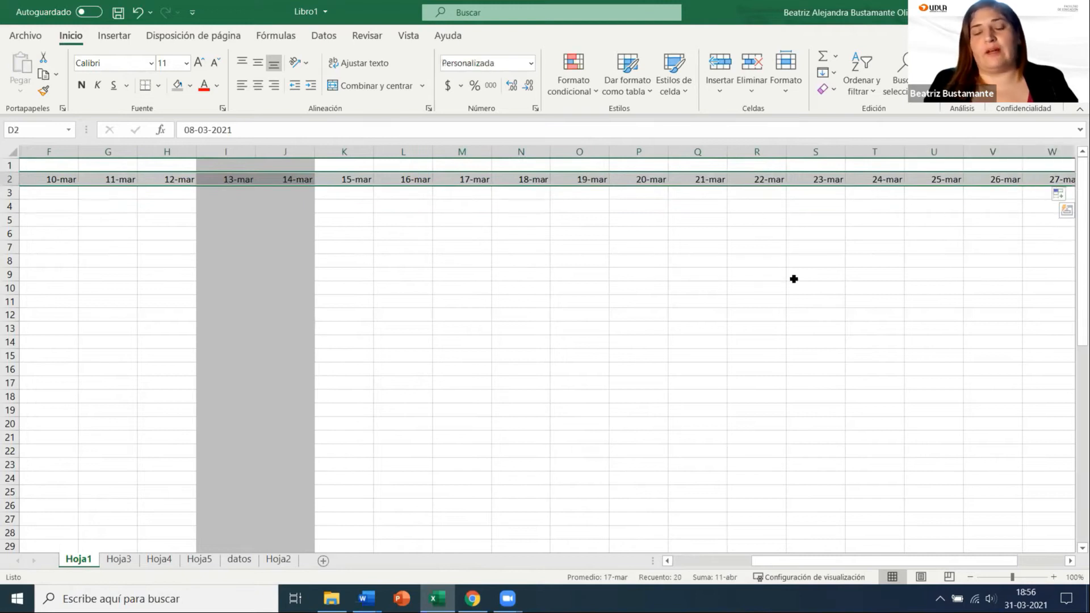
click(736, 278)
key(ctrl+z)
key(ctrl+z)
key(ctrl+z)
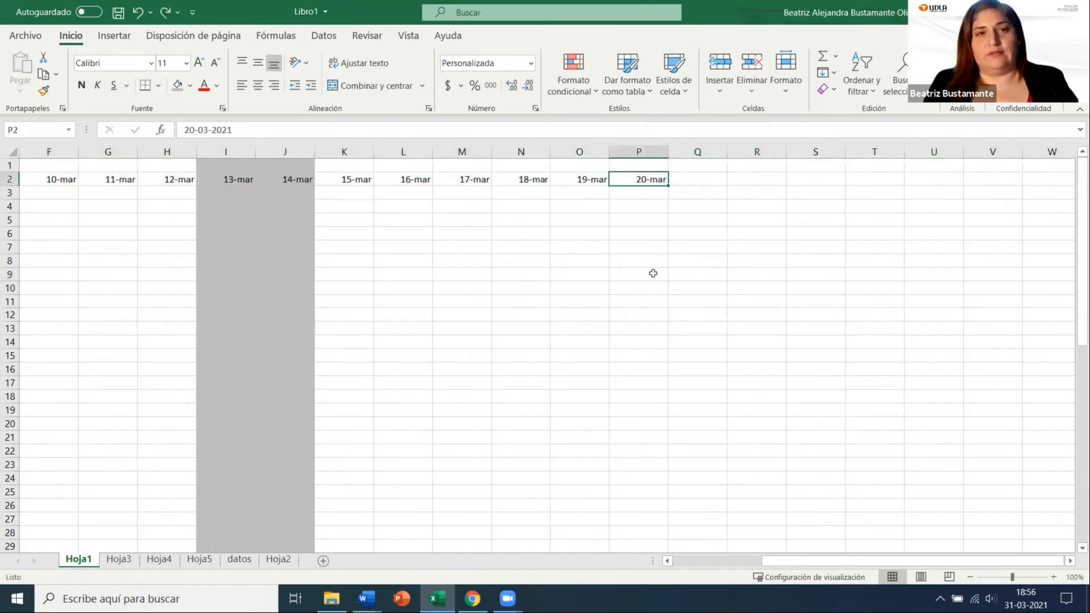
drag(801, 561, 741, 561)
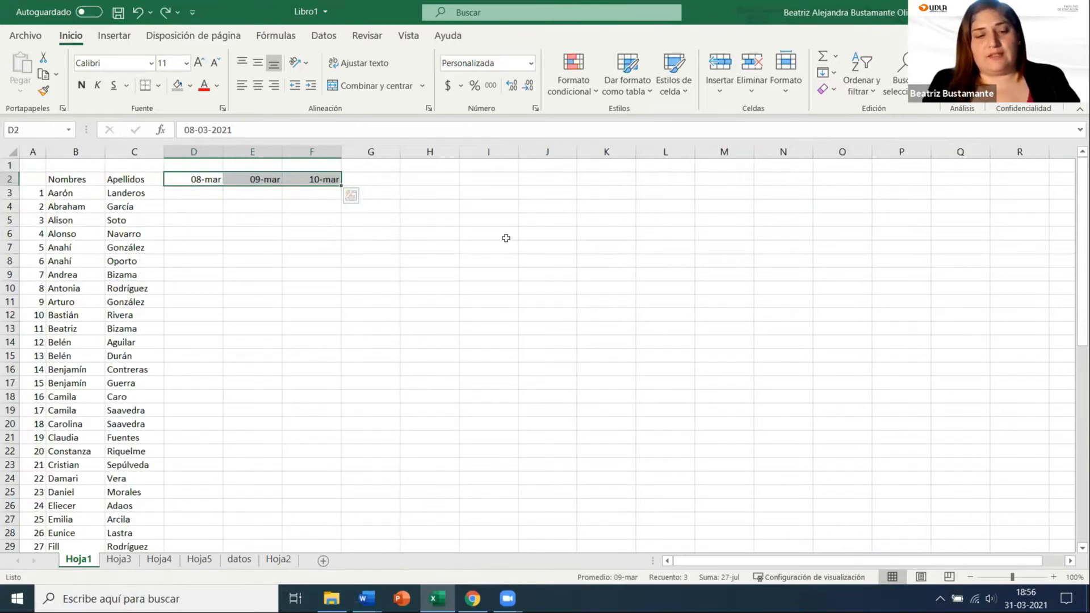
key(ctrl+z)
key(ctrl+z)
key(ctrl+z)
key(ctrl+z)
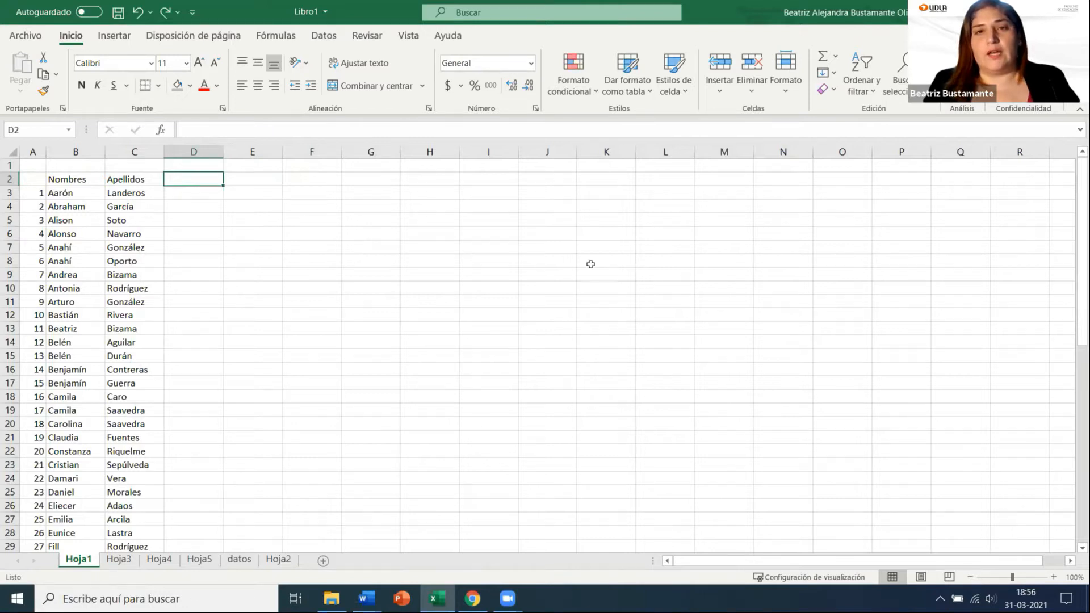
Enter the class dates 09-03, 10-03, 16-03 and 17-03 as column headers in D2:G2
click(475, 235)
click(199, 176)
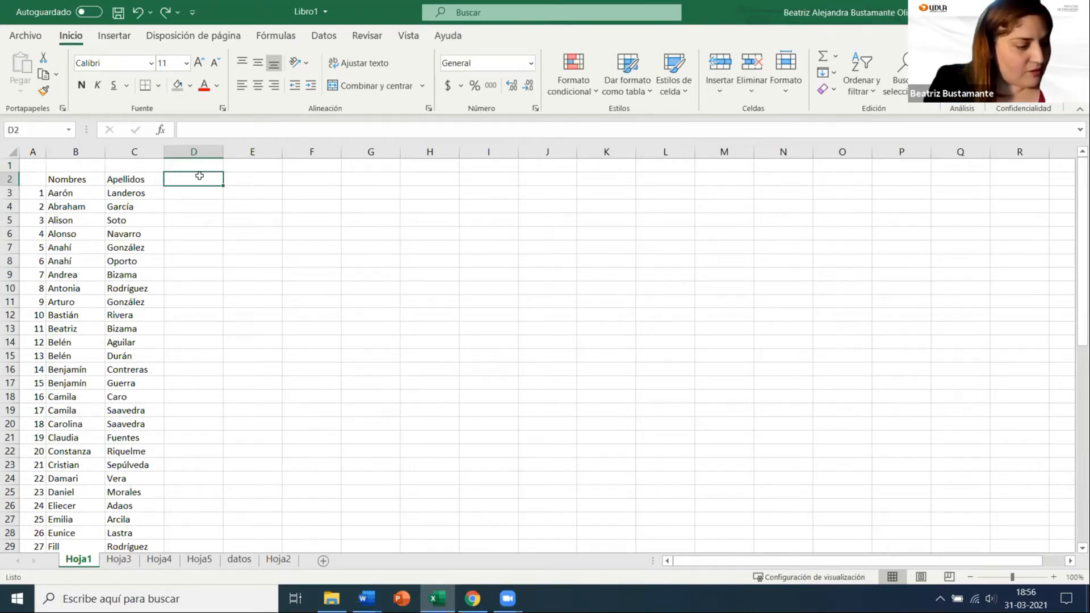
text(09-03)
key(Tab)
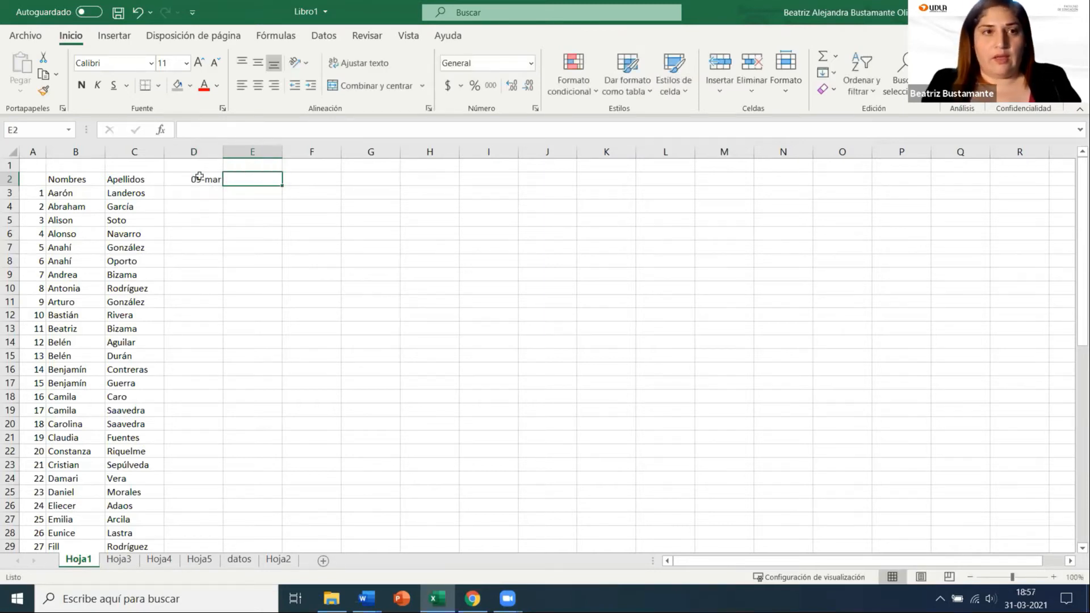
text(10)
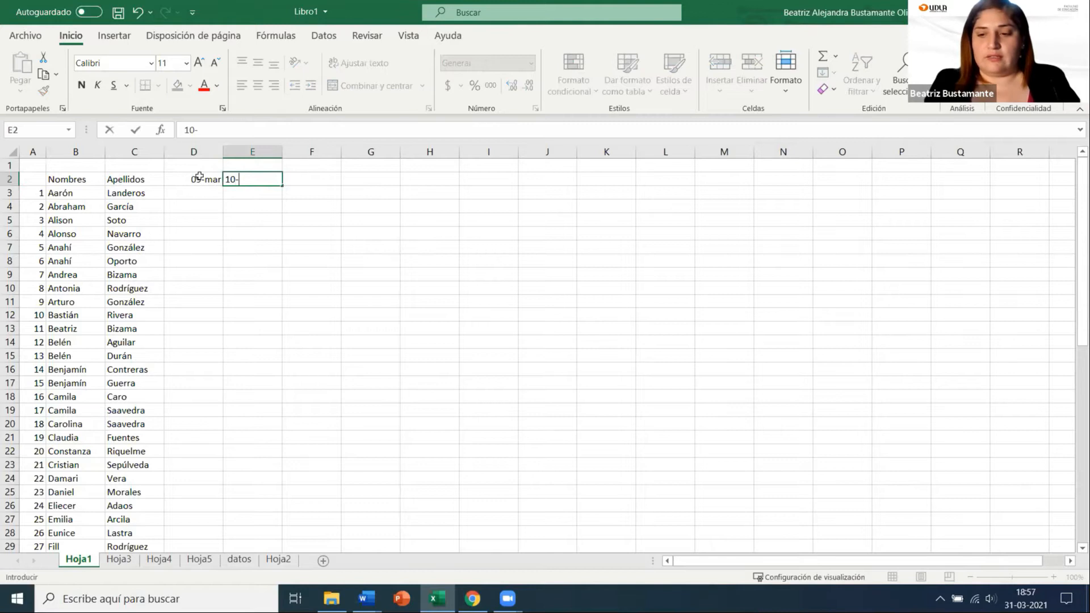
text(-03)
key(Tab)
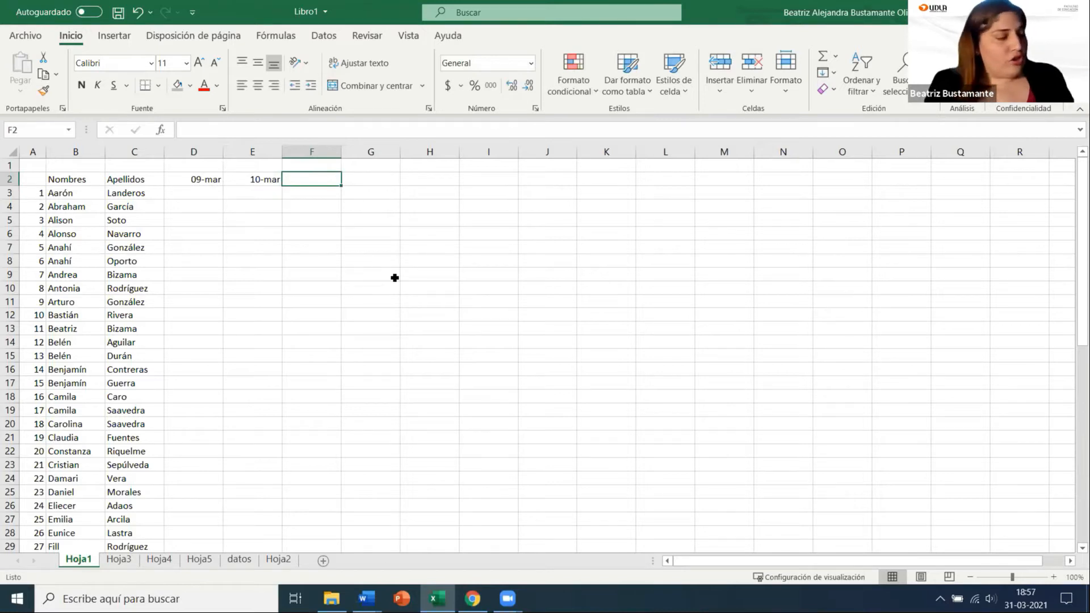
text(16)
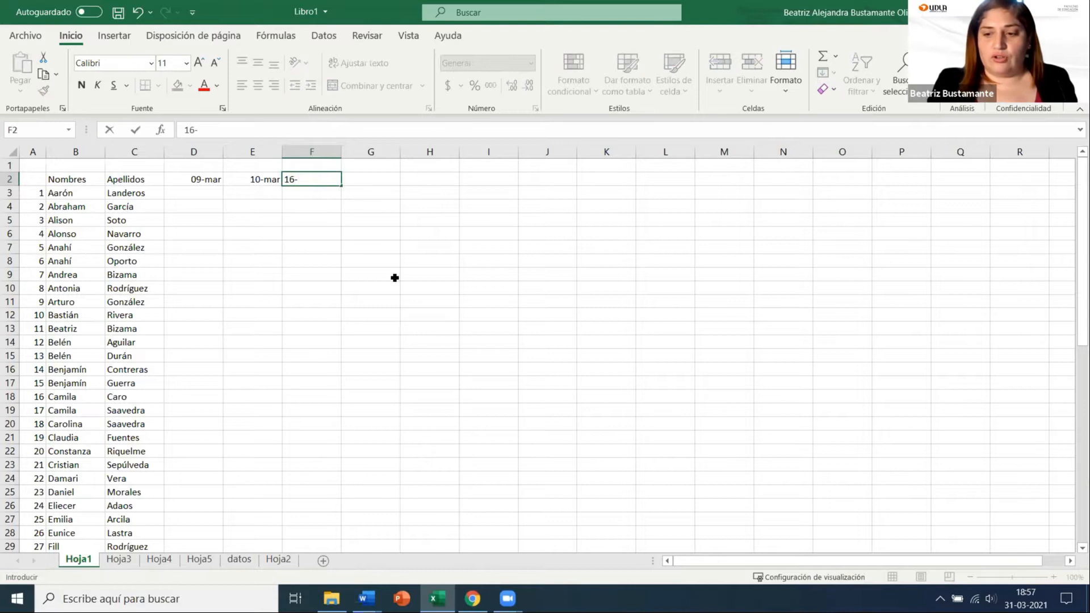
text(-03)
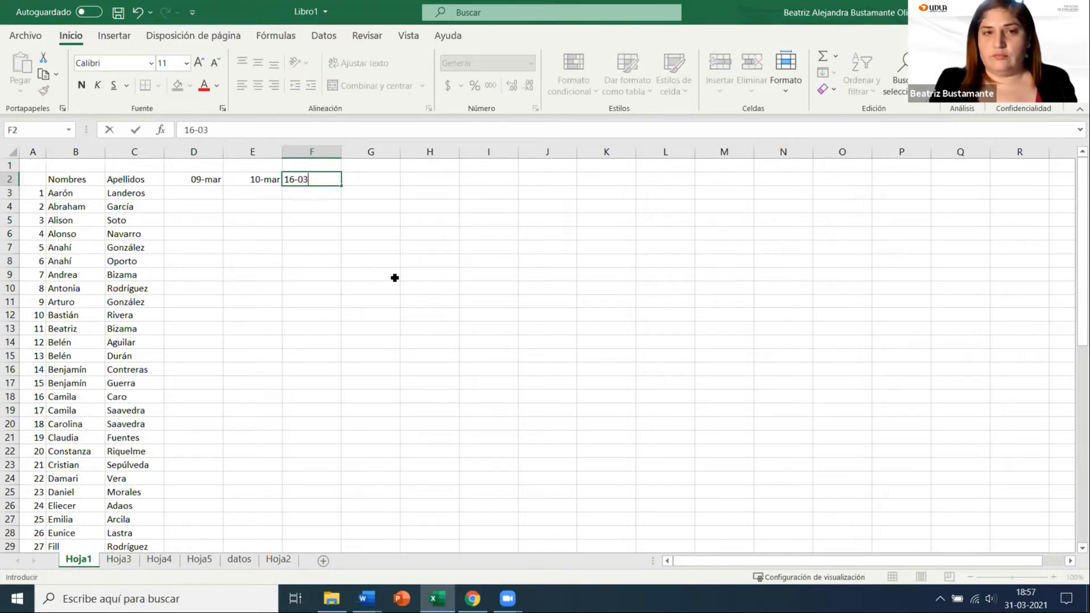
key(Tab)
text(1)
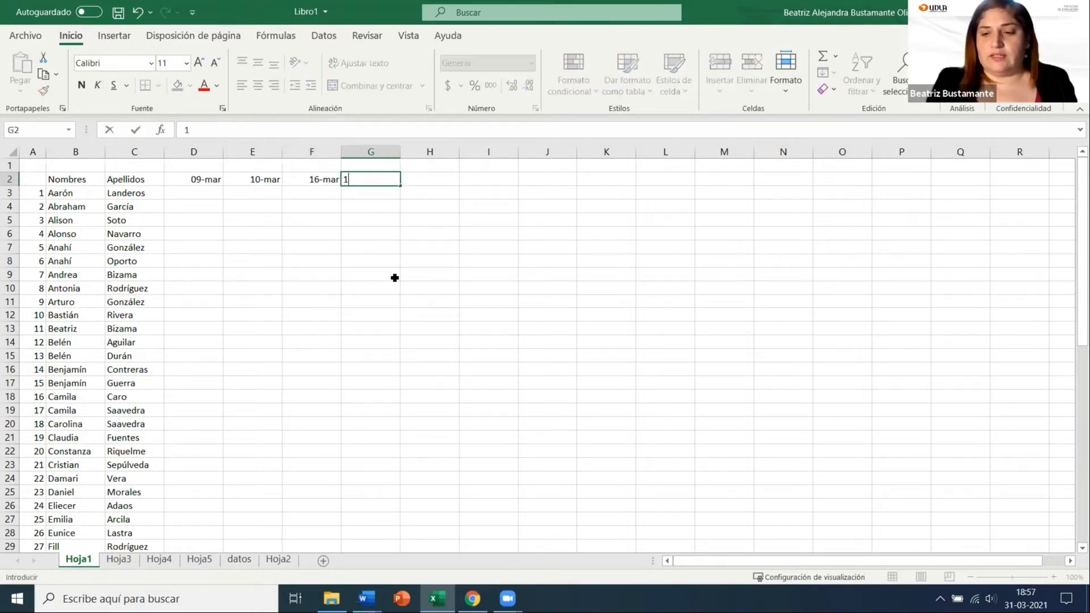
text(7-03)
click(395, 277)
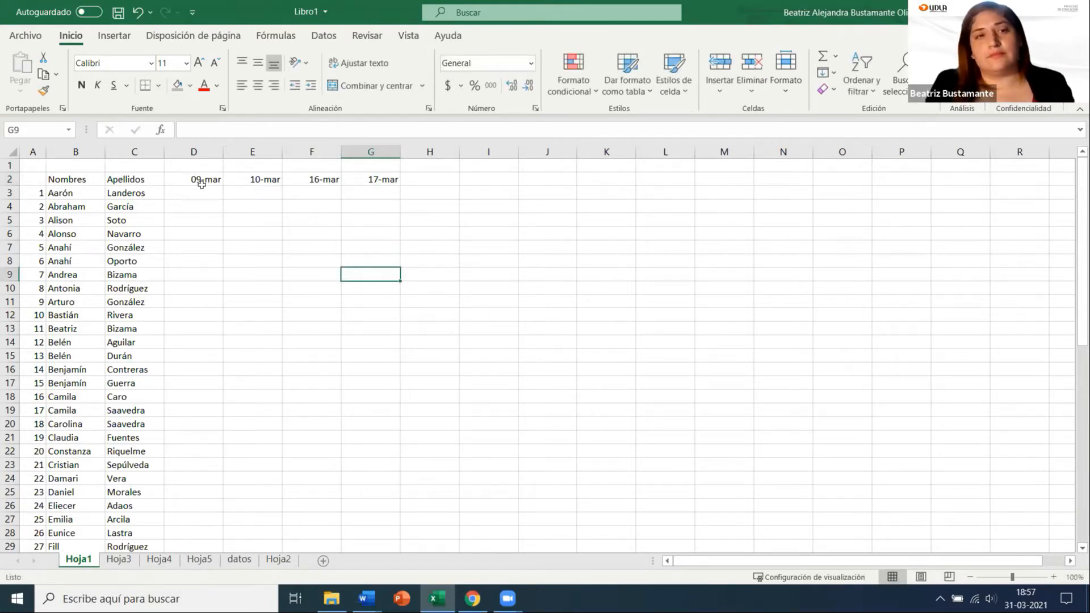
Auto-fill the date pattern from D2:G2 across row 2 through I2
drag(200, 181, 384, 183)
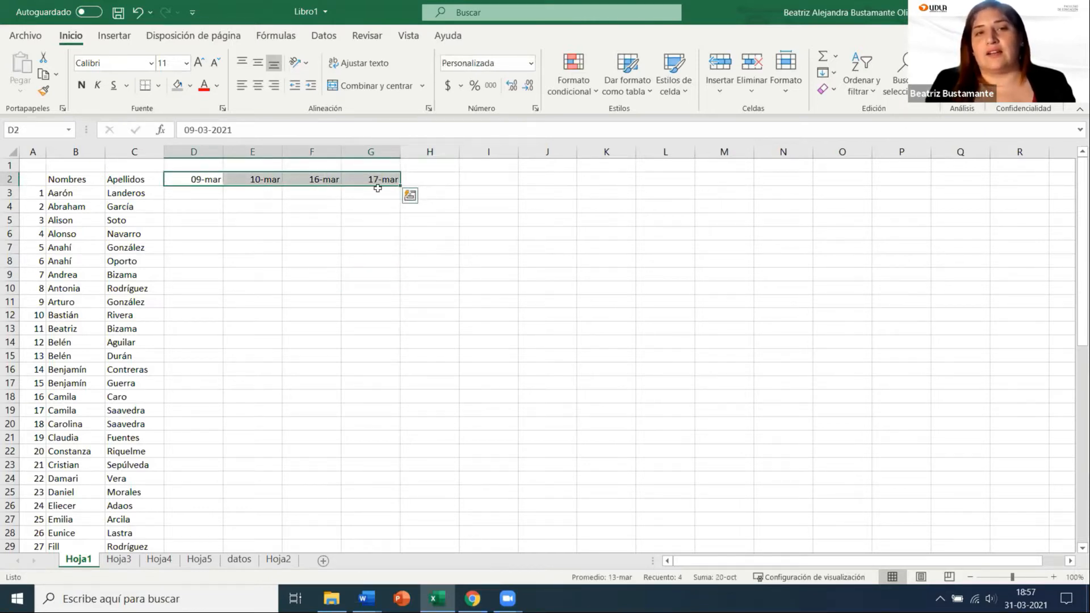
drag(400, 186, 508, 182)
click(691, 207)
click(549, 180)
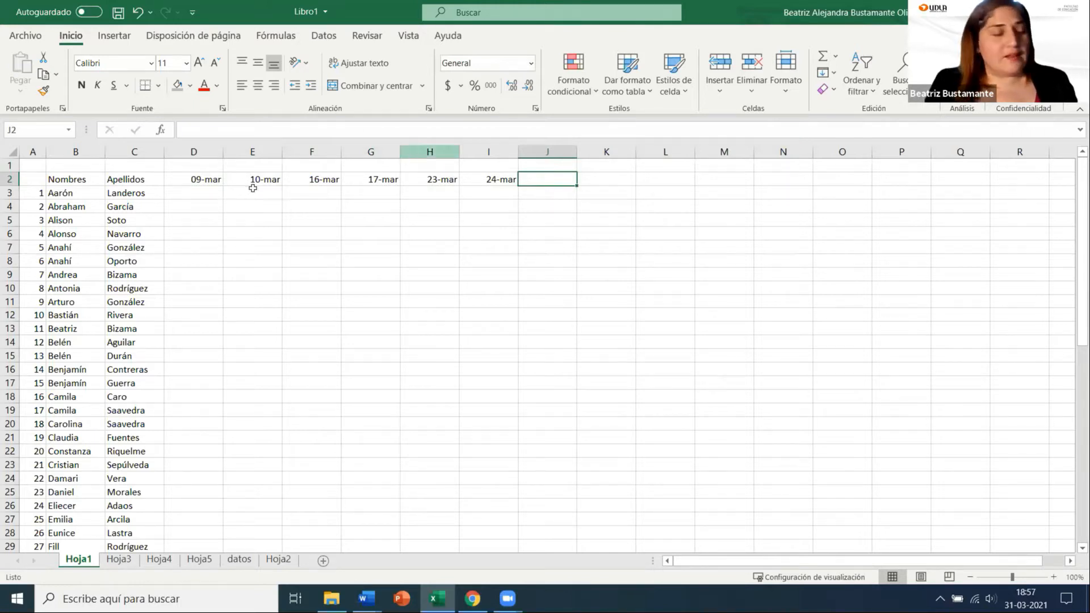
click(250, 183)
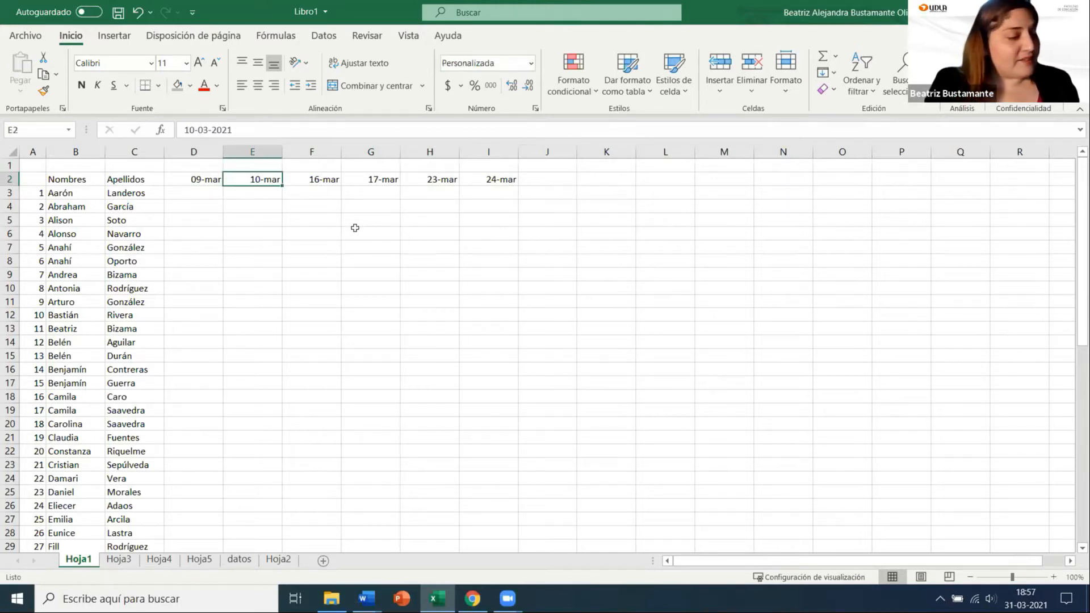
click(500, 181)
Enter 30-mar and 31-mar as the next class-date headers in J2:K2
click(550, 182)
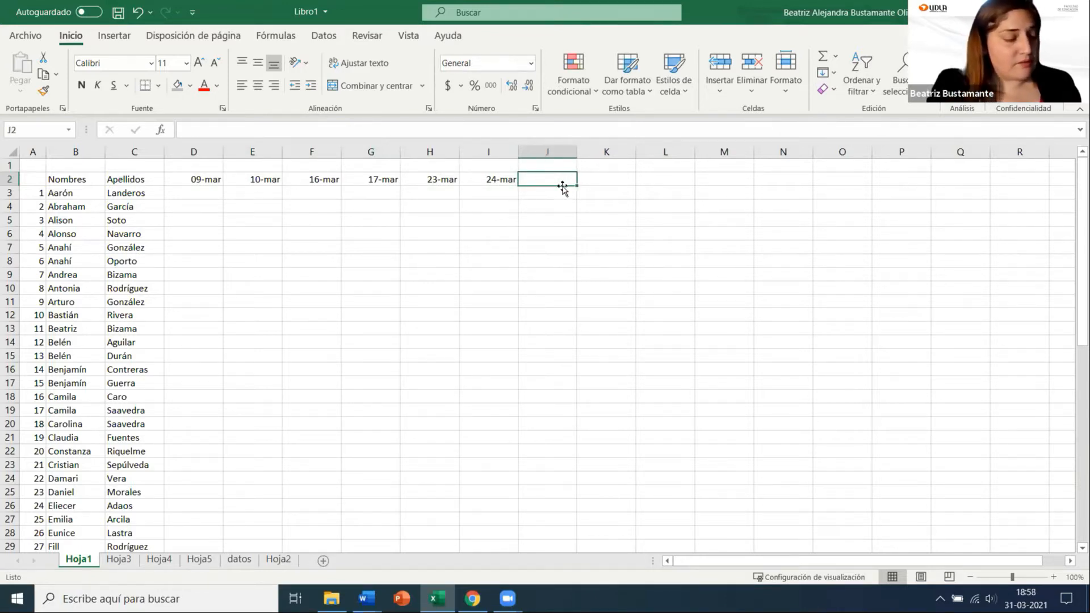
text(30)
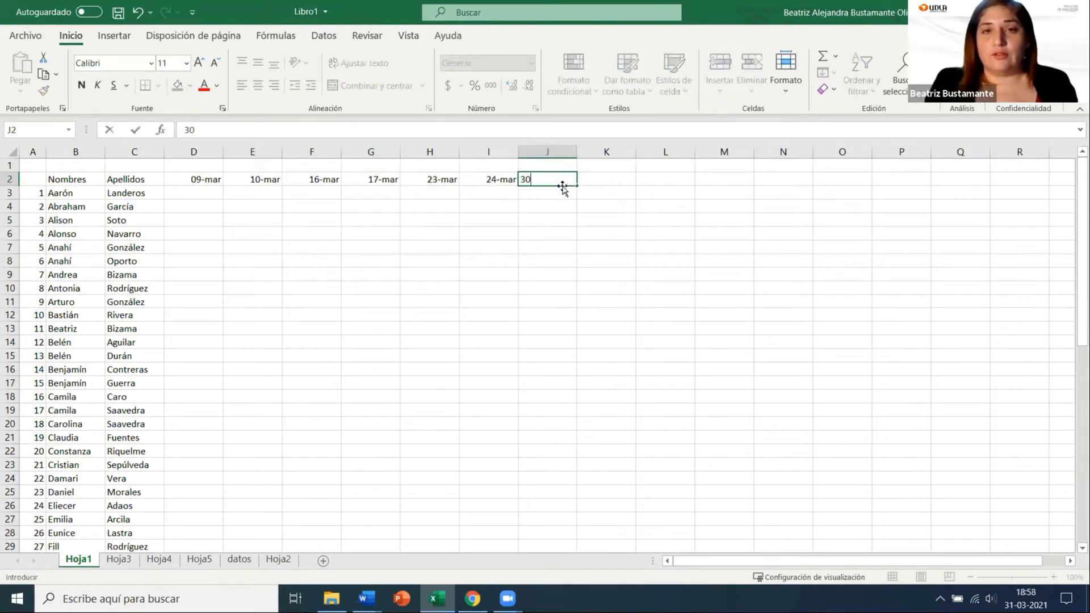
text(-mar)
key(Tab)
text(3)
text(1)
text(-mar)
key(Tab)
Auto-fill the dates from J2:K2 across row 2 to 04-abr in O2
drag(556, 179, 733, 183)
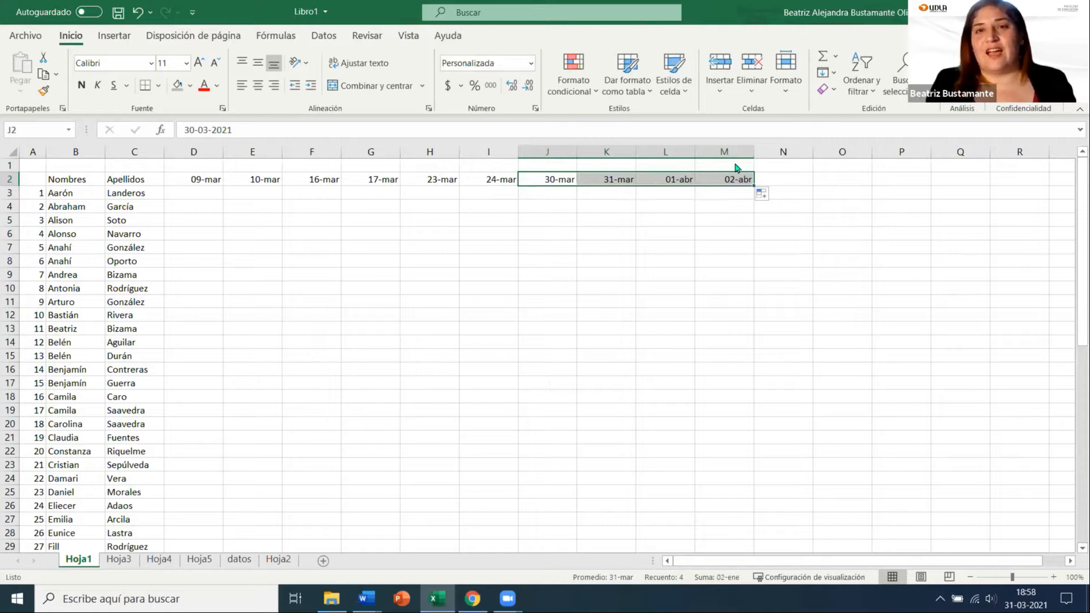
drag(755, 185, 857, 181)
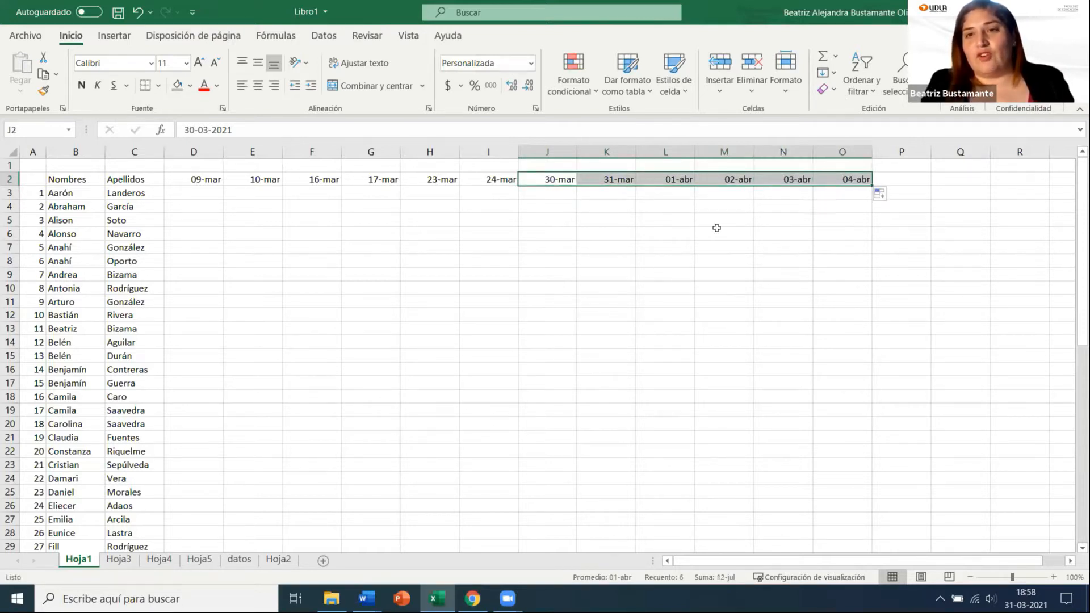
click(676, 205)
Clear the extra April dates from L2:O2
drag(779, 183, 848, 180)
drag(684, 183, 829, 179)
key(Delete)
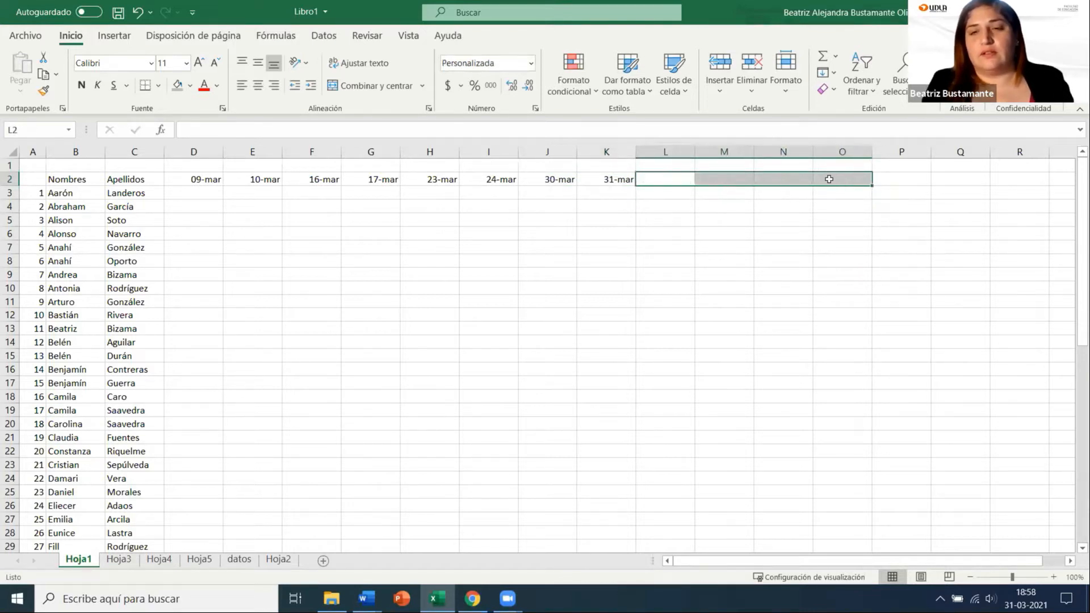
drag(204, 179, 615, 178)
click(627, 246)
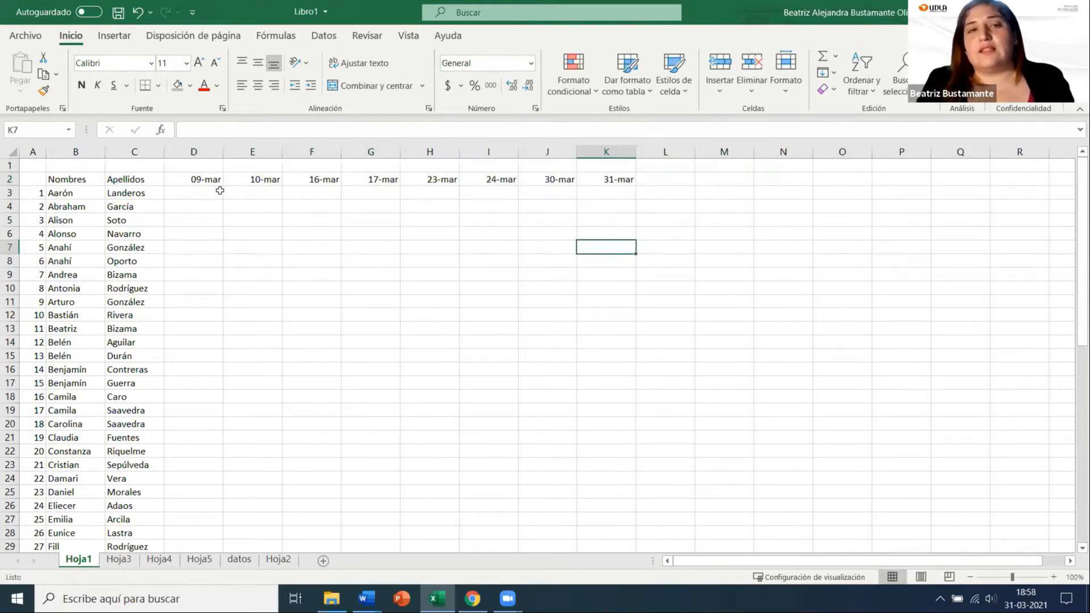
Change the headers in E2 and F2 to 16-03 and 23-03 for a once-a-week class pattern
click(204, 179)
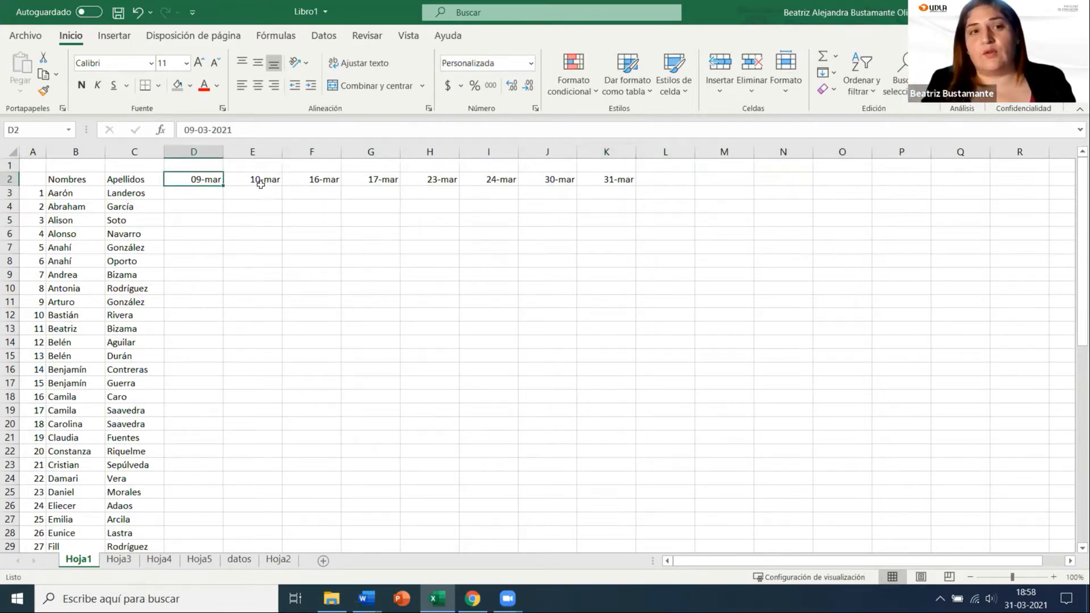
click(260, 181)
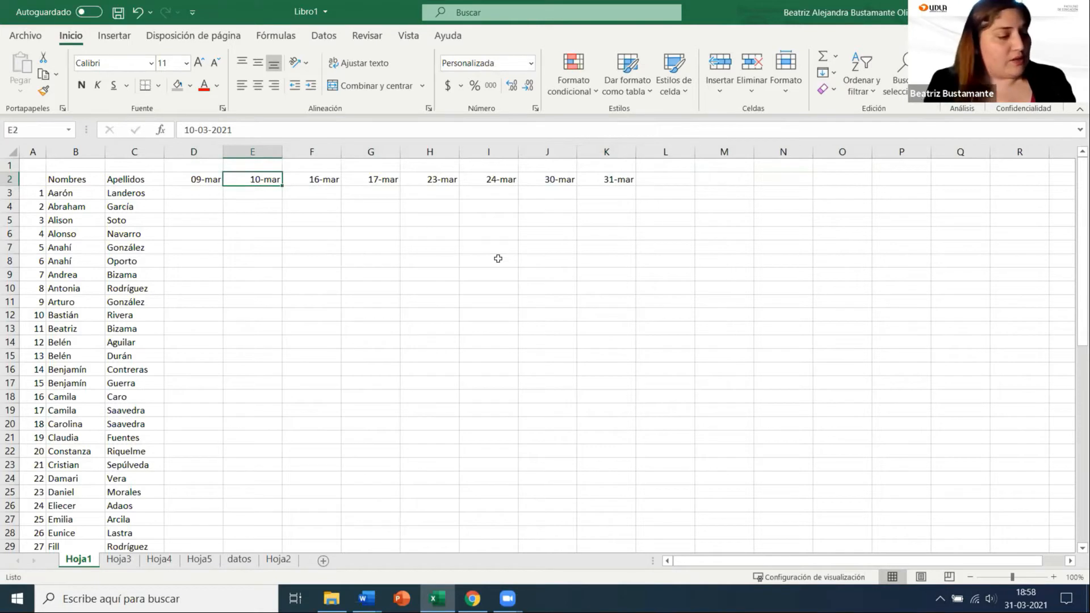
text(16-03)
key(Tab)
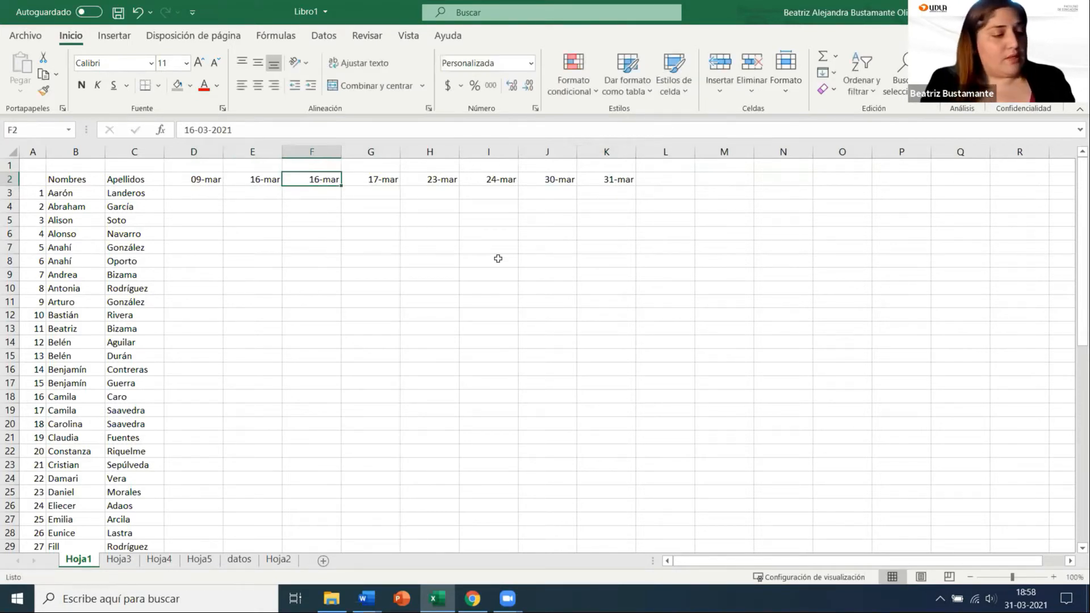
text(23-03)
key(Tab)
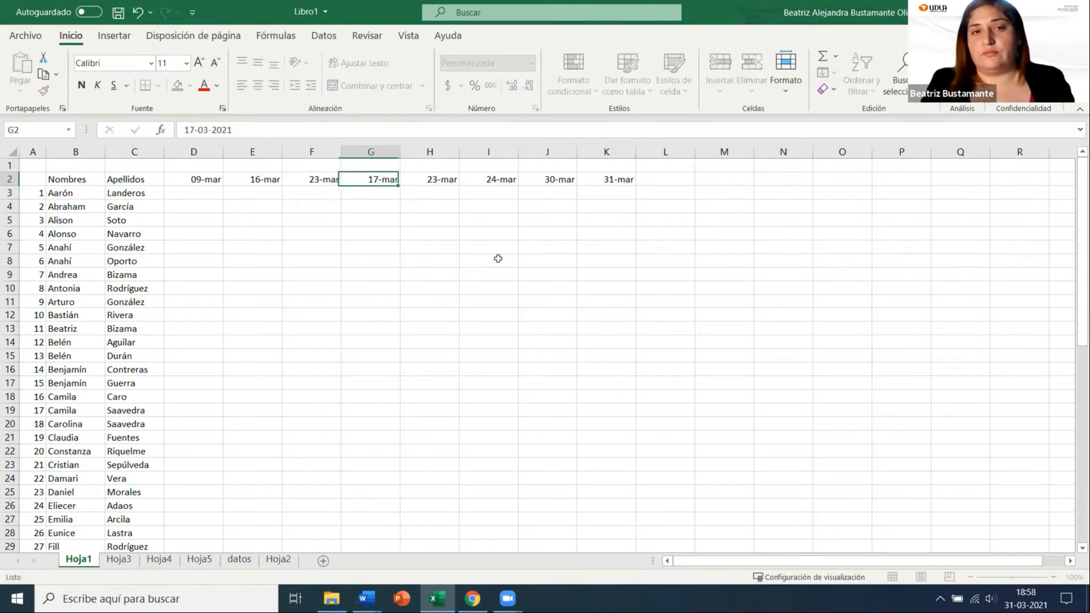
Auto-fill the weekly date series from D2:F2 across row 2 to 18-may in N2
drag(210, 179, 321, 179)
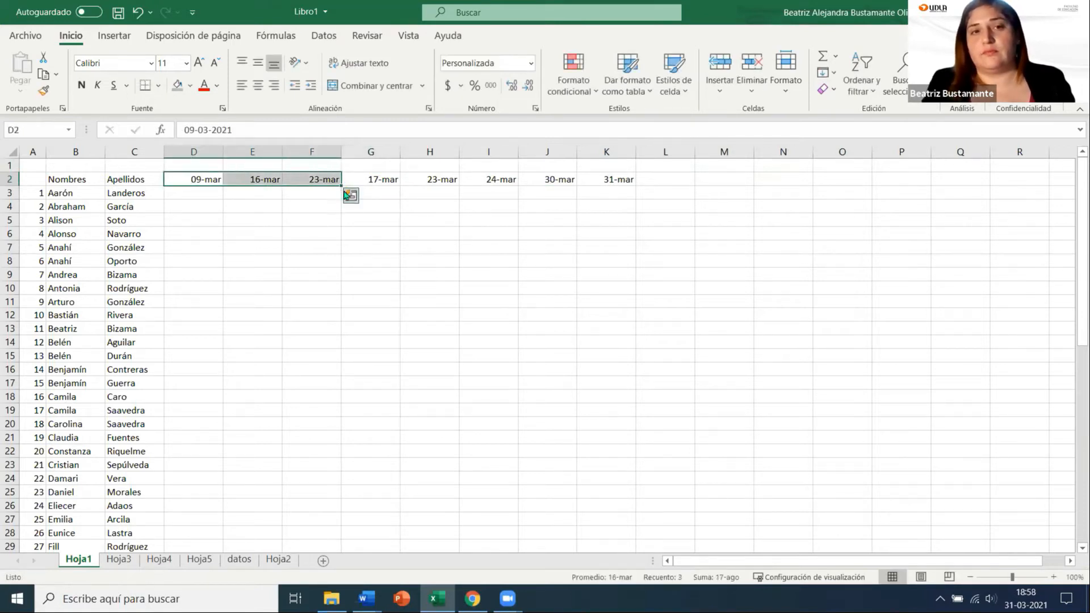
click(348, 181)
drag(205, 181, 838, 176)
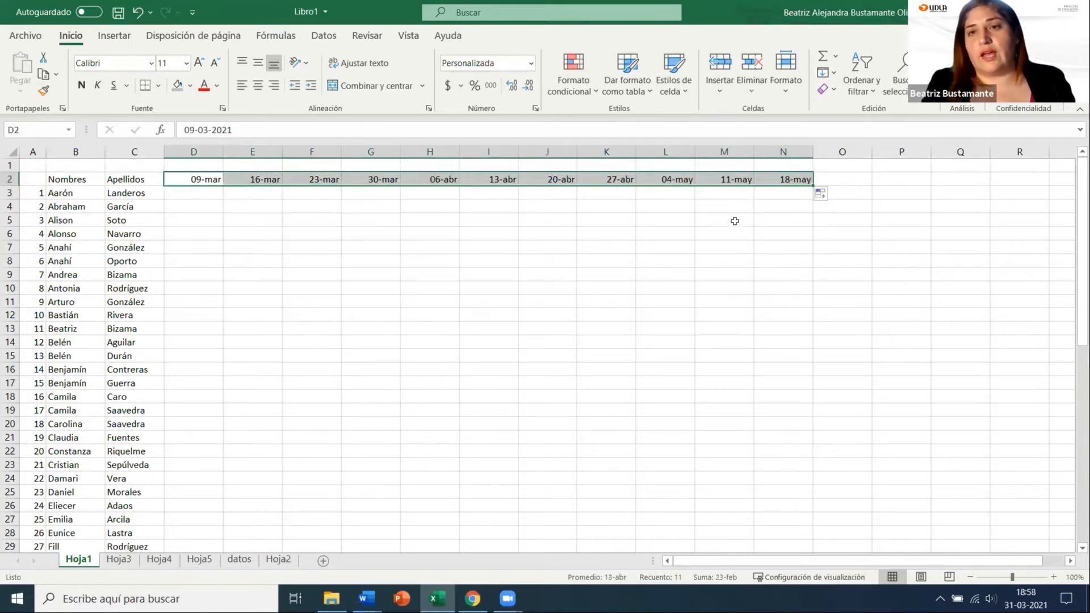
click(623, 266)
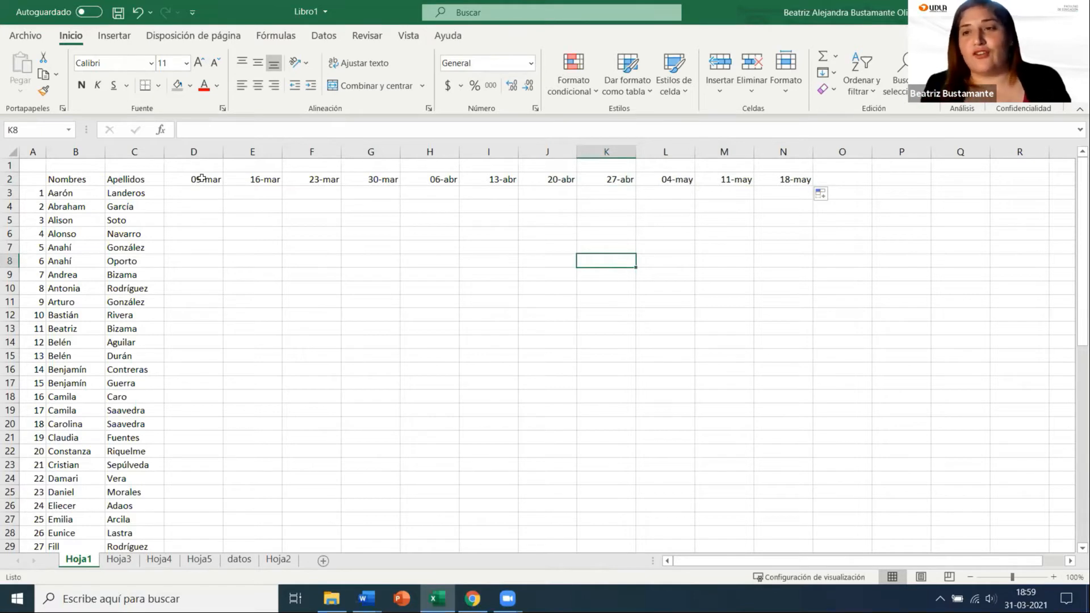
Move the weekly date headers from D2:N2 up one row into D1:N1
drag(185, 175, 776, 168)
click(548, 220)
click(196, 167)
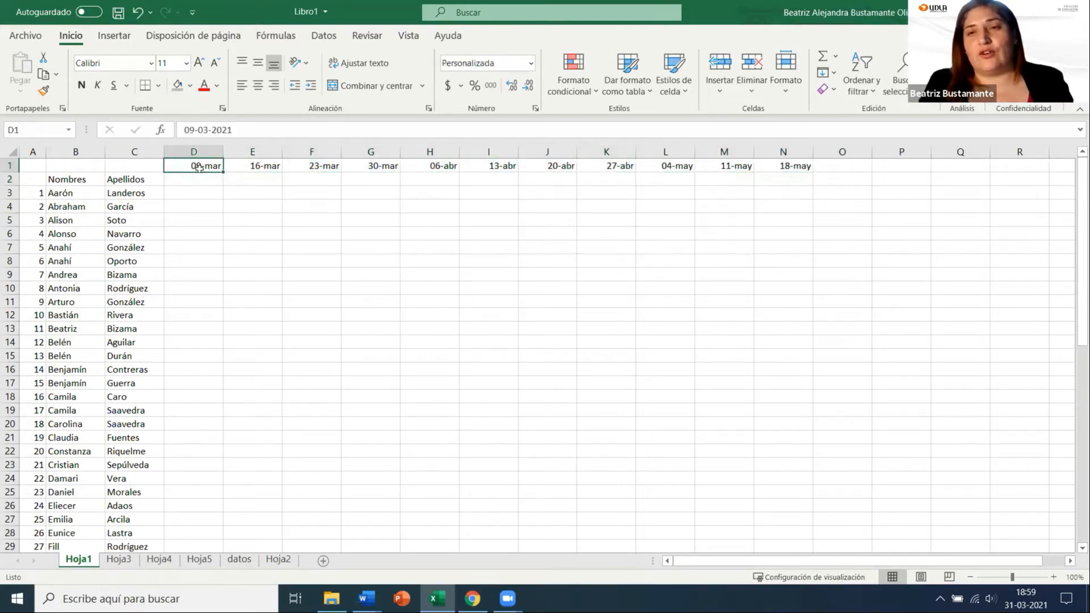
Enter the second weekly class day's first dates in row 2, 10-mar in D2 and 17-mar in E2
key(Return)
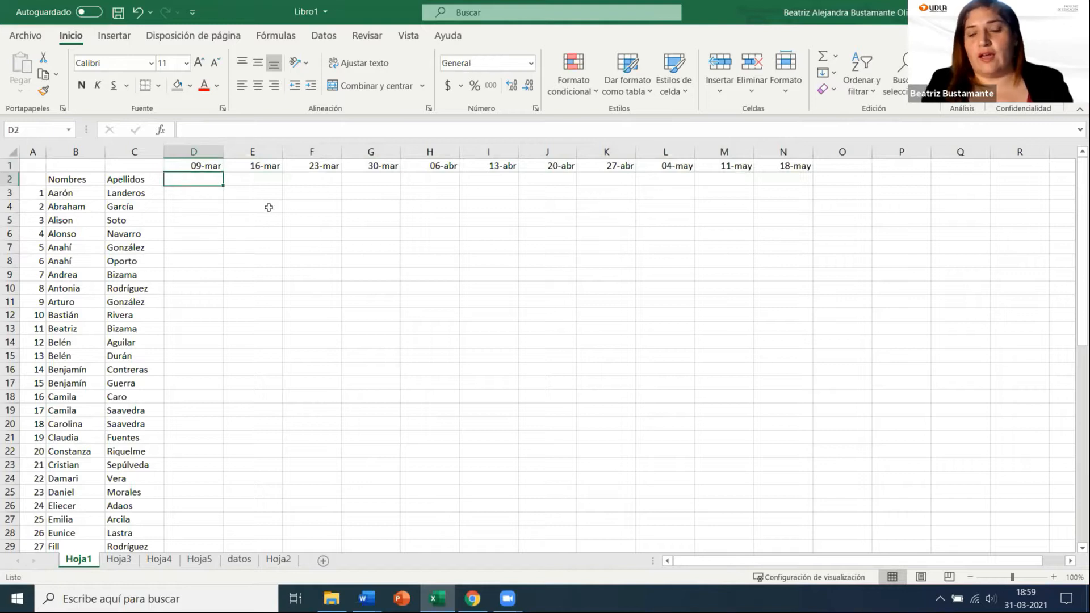
text(10-mar)
key(Tab)
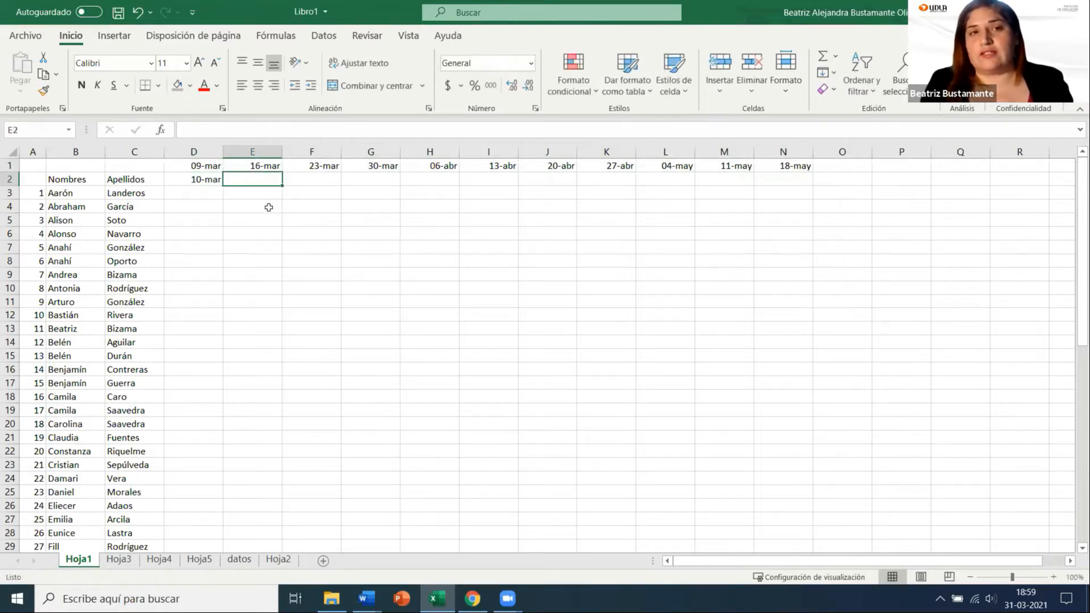
text(11-03)
key(Tab)
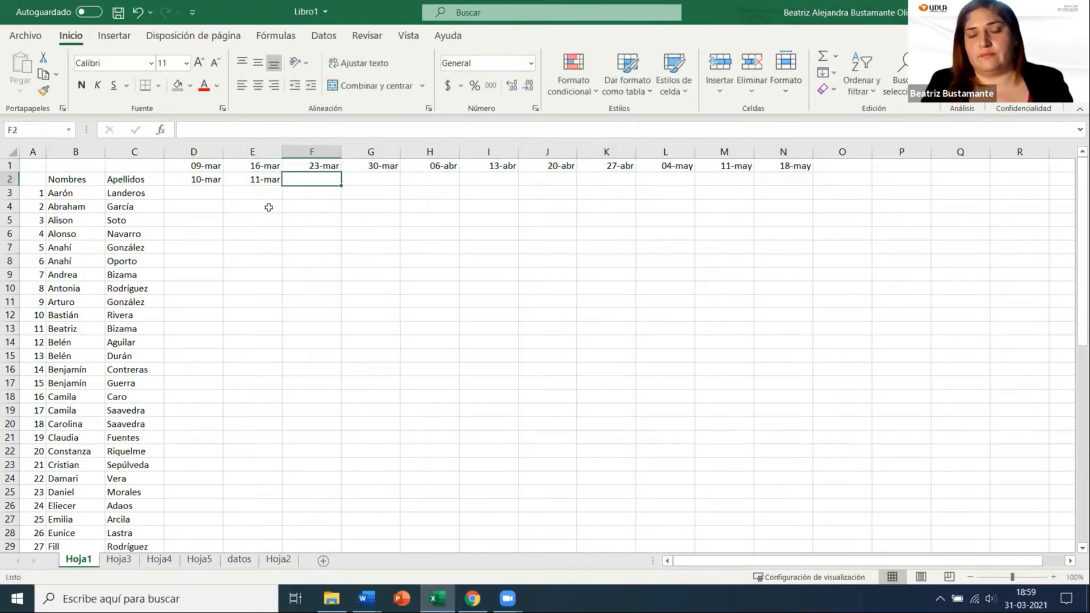
key(BackSpace)
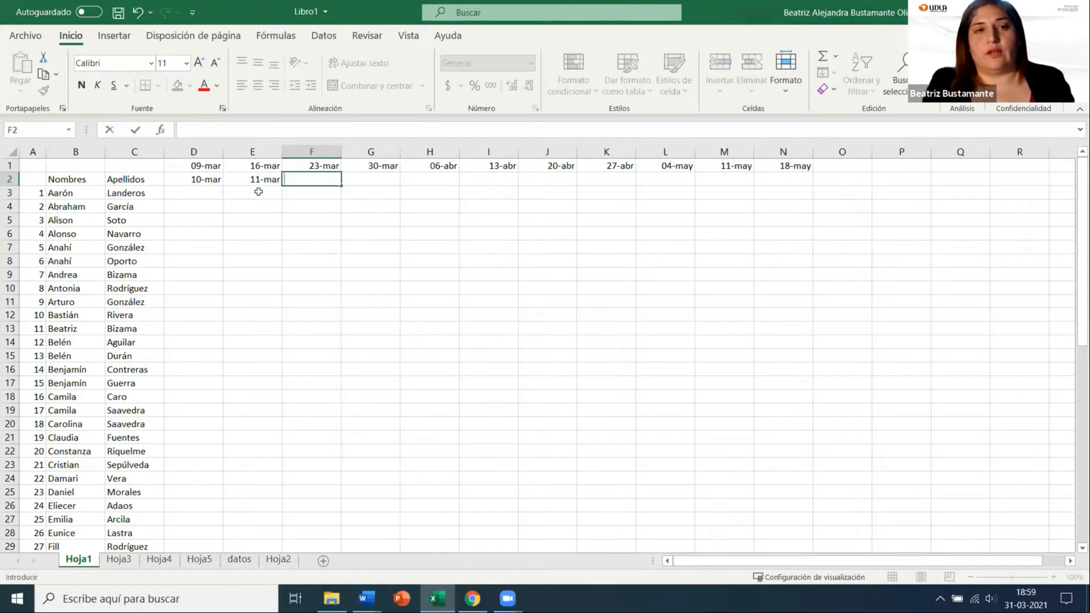
click(259, 181)
text(17-03)
key(Tab)
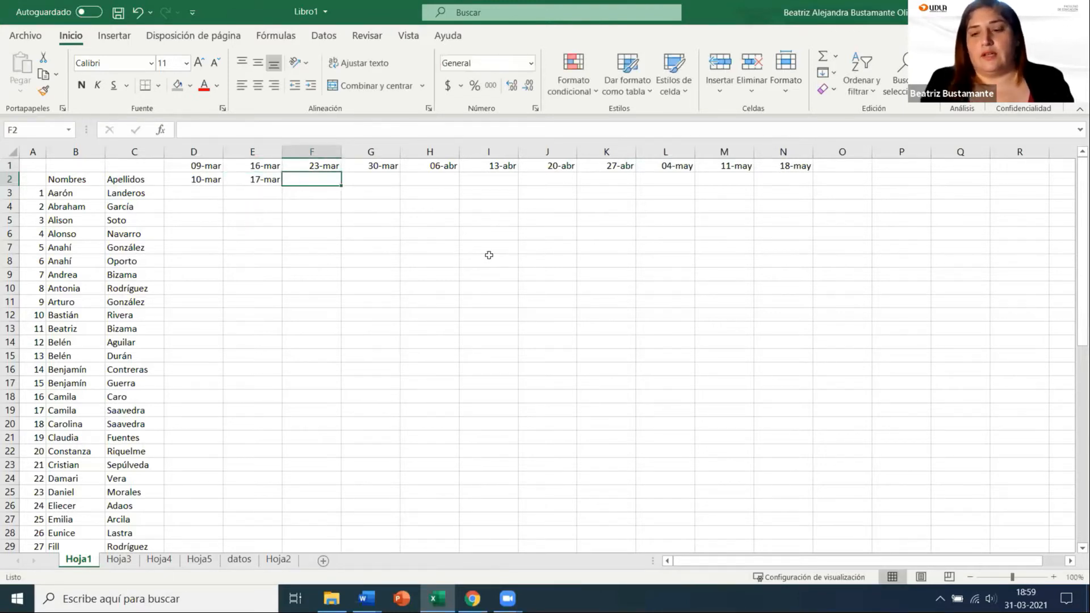
Enter 24-03 in F2 and auto-fill the weekly series from D2:F2 across row 2 to 26-may in O2
text(24-03)
key(Tab)
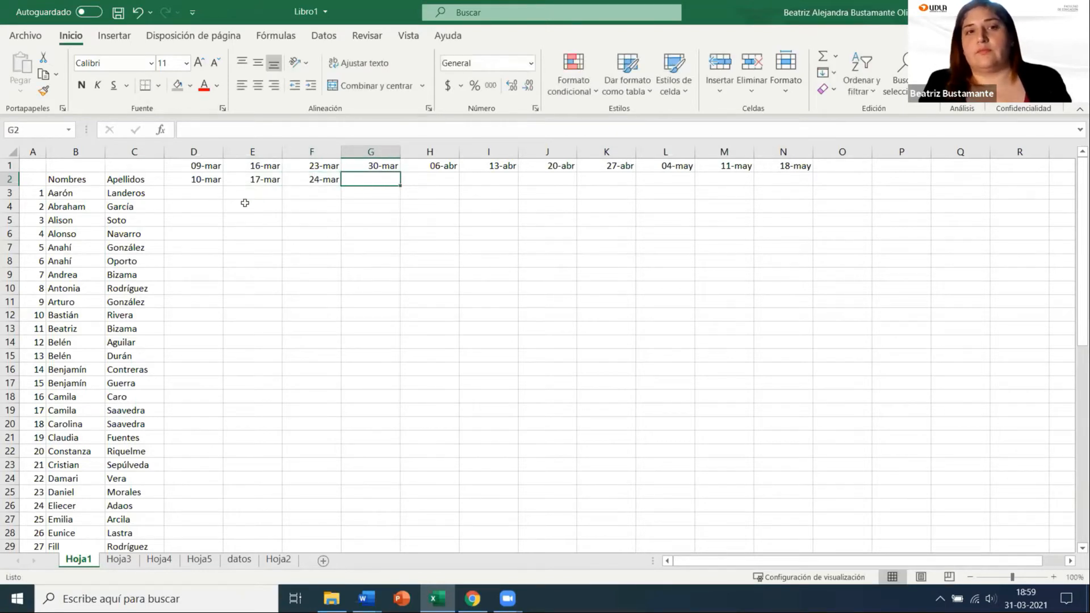
drag(201, 181, 857, 182)
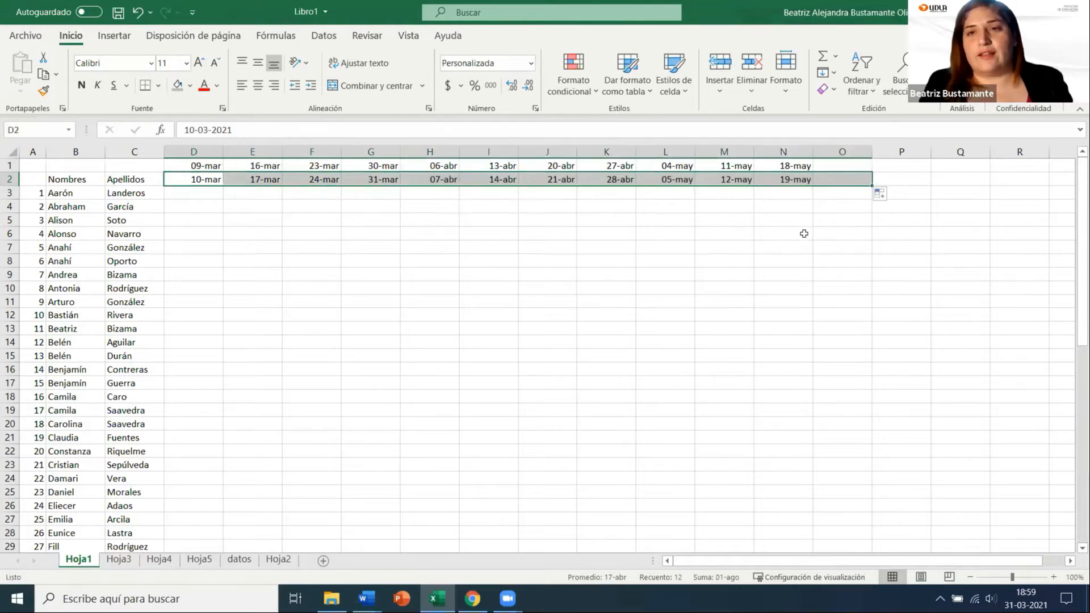
click(657, 223)
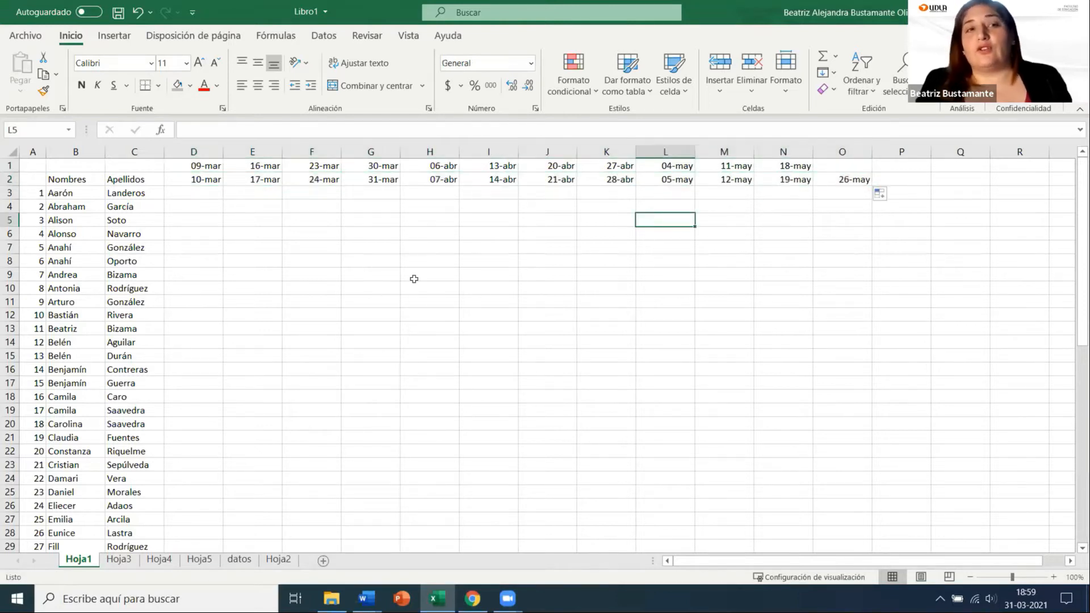
Move the stacked dates 09-mar and 10-mar from D1:D2 side by side into D3:E3
click(198, 166)
mouse_move(196, 172)
mouse_down()
mouse_move(187, 193)
mouse_move(210, 172)
mouse_up()
drag(234, 184, 264, 174)
click(257, 179)
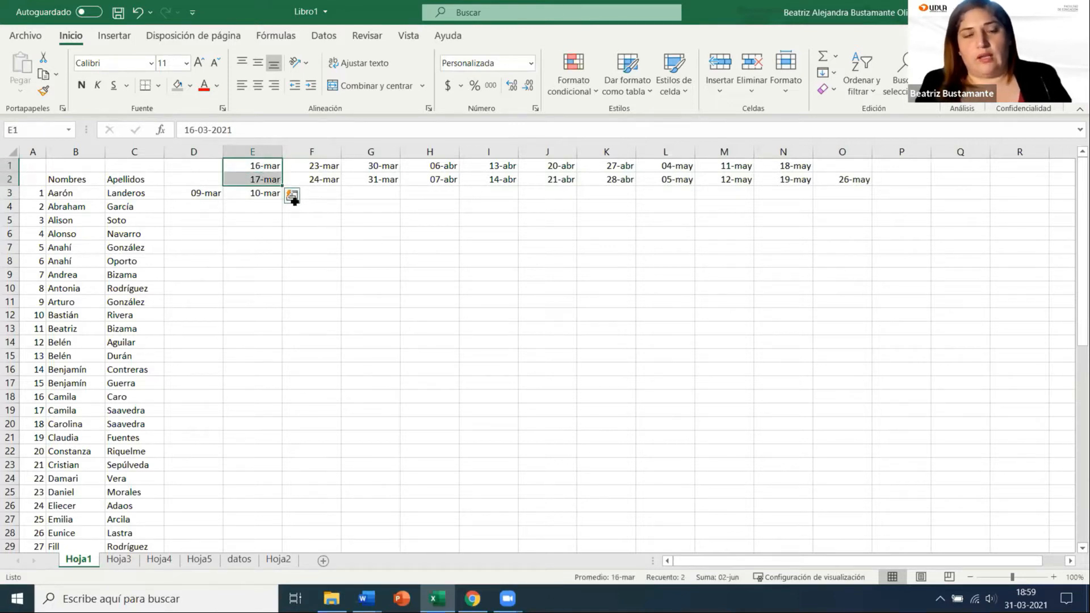
drag(377, 224, 379, 231)
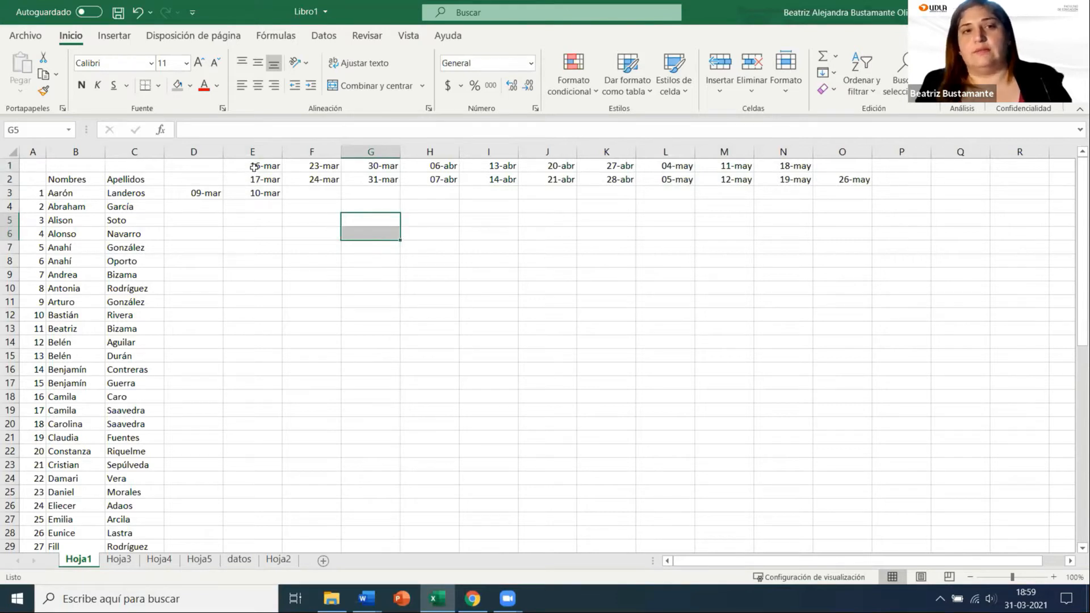
Copy the 16-mar and 17-mar dates in E1:E2 and paste them transposed into F3:G3
drag(253, 168, 252, 175)
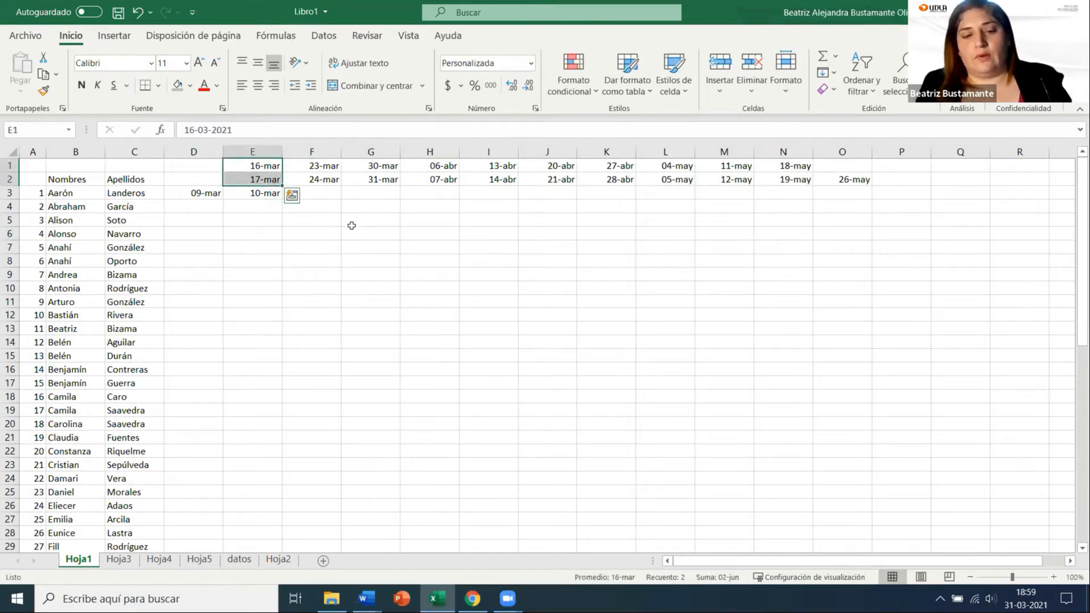
key(ctrl+c)
click(292, 194)
click(315, 193)
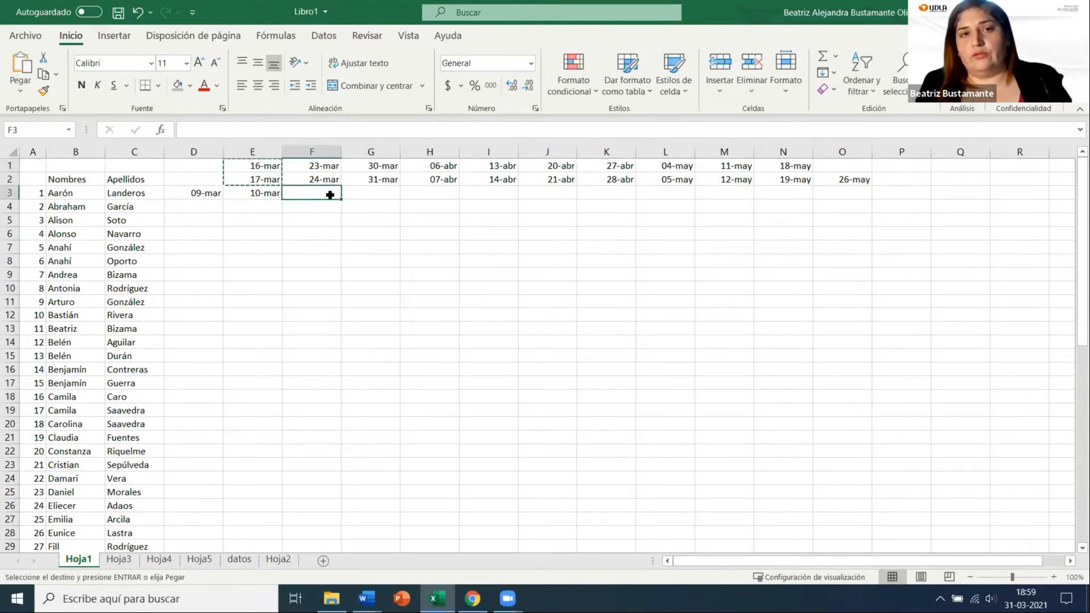
key(ctrl+v)
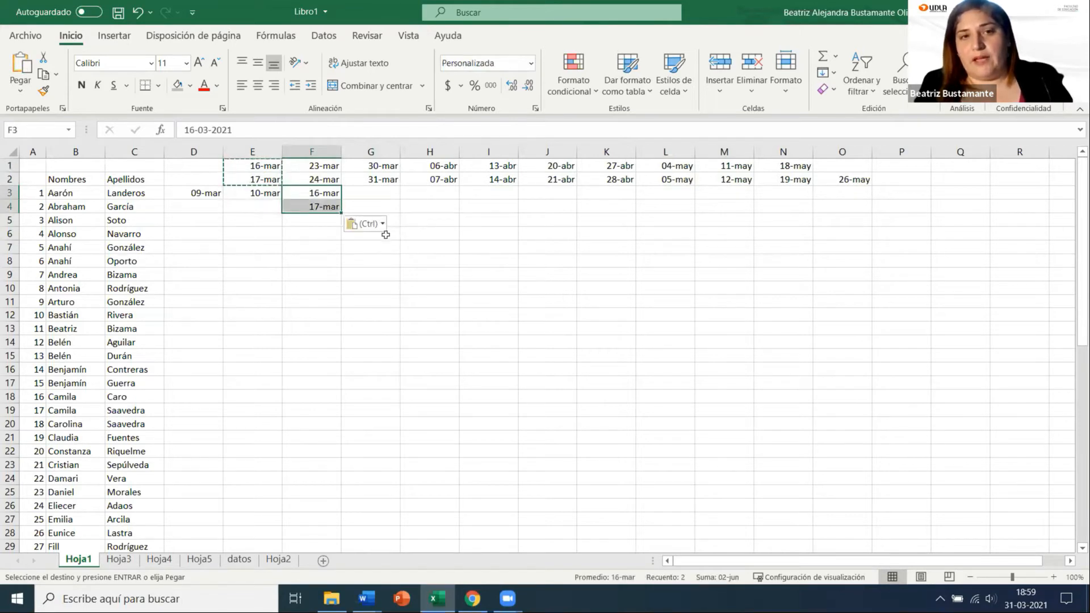
click(378, 228)
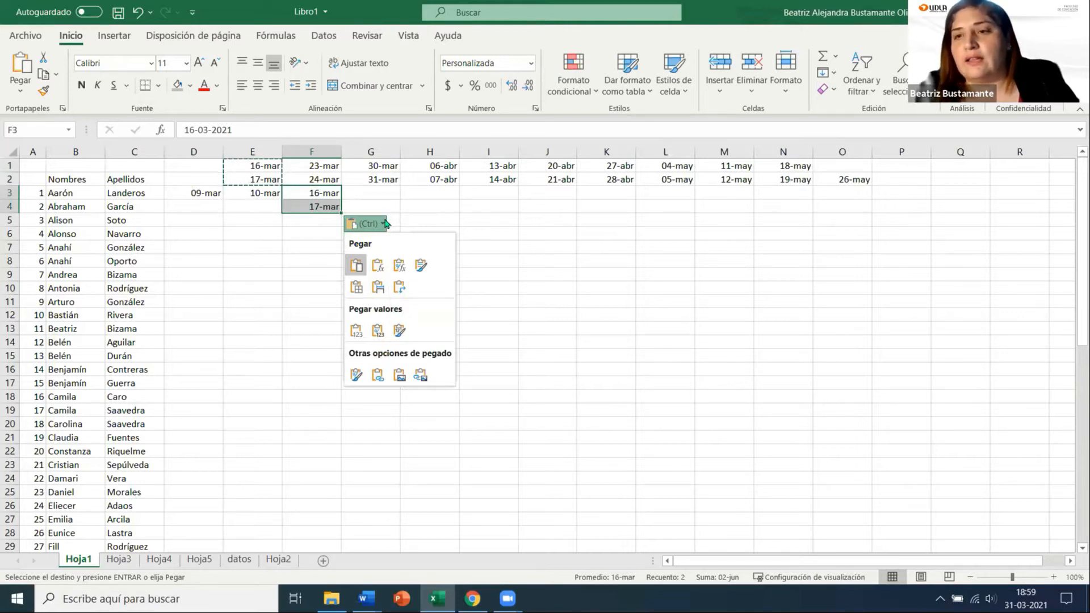
click(400, 288)
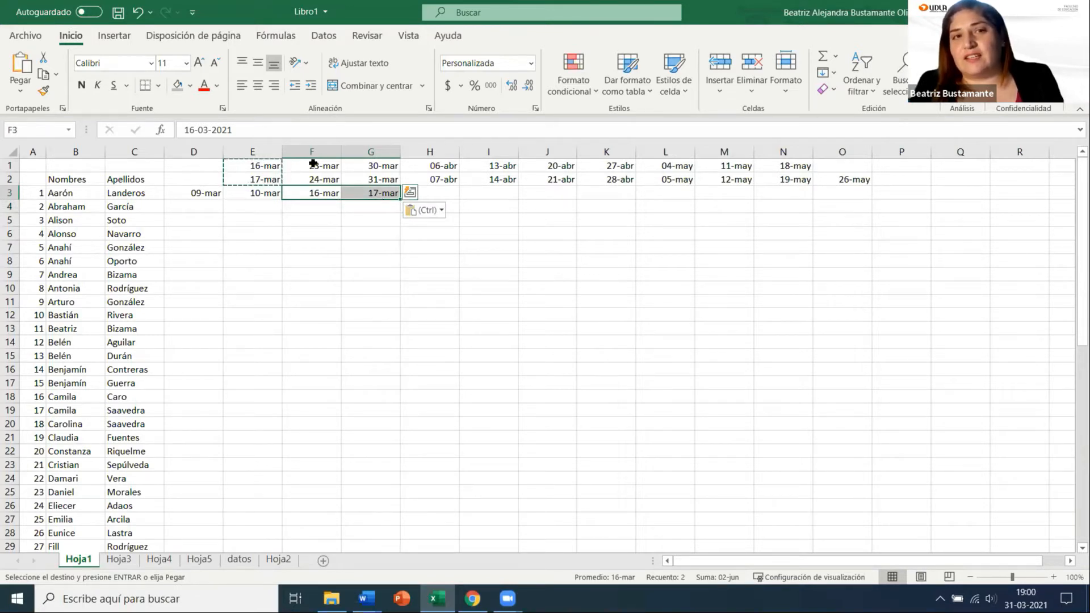
Copy the 23-mar and 24-mar dates in F1:F2 and paste them transposed into H3:I3
drag(312, 163, 318, 176)
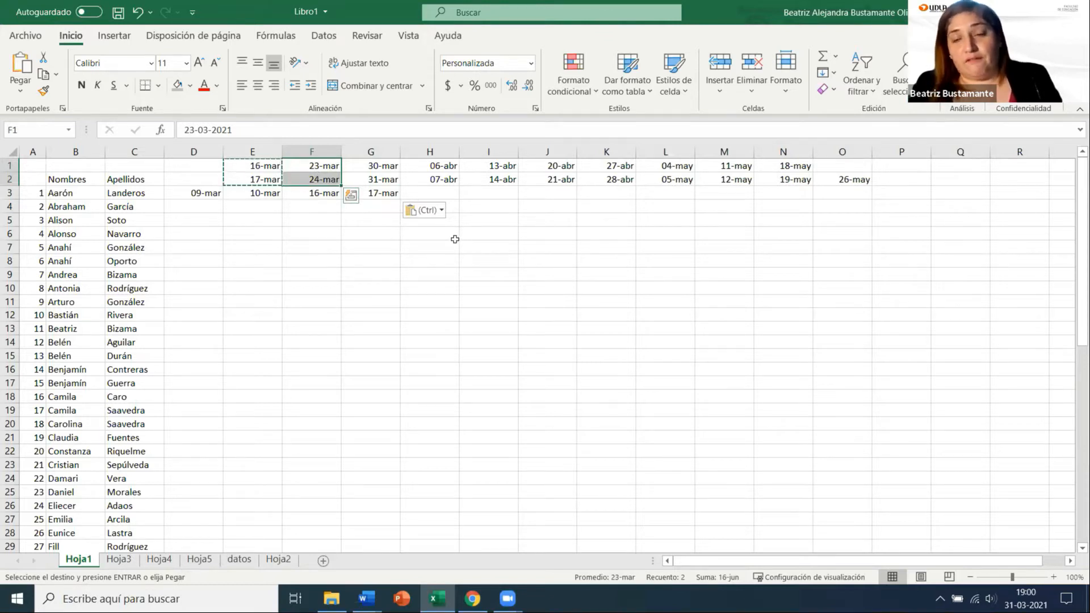
key(ctrl+c)
click(430, 194)
key(ctrl+v)
click(483, 224)
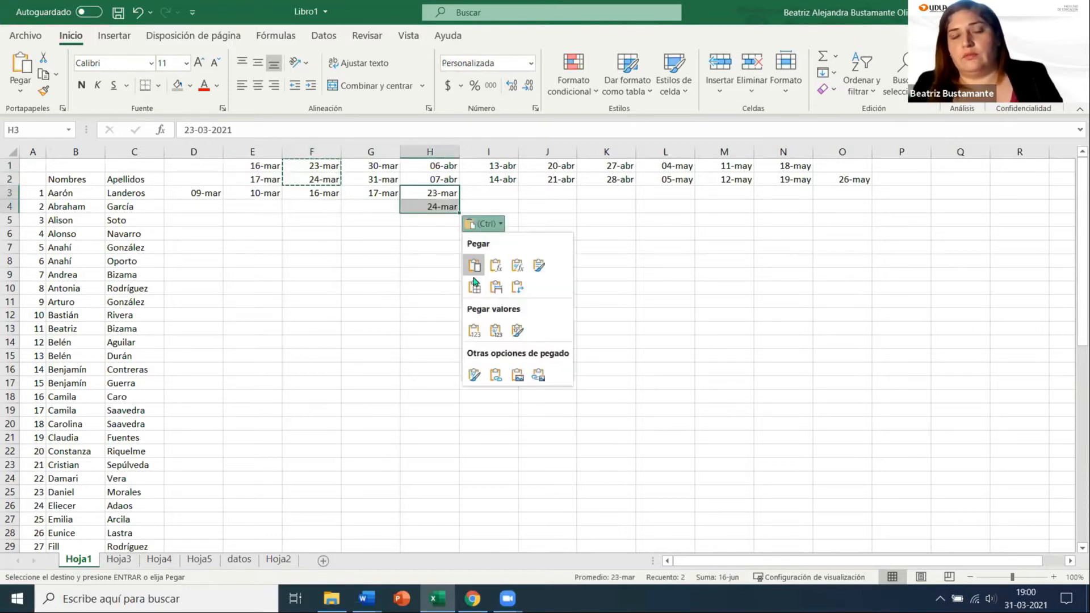
click(518, 291)
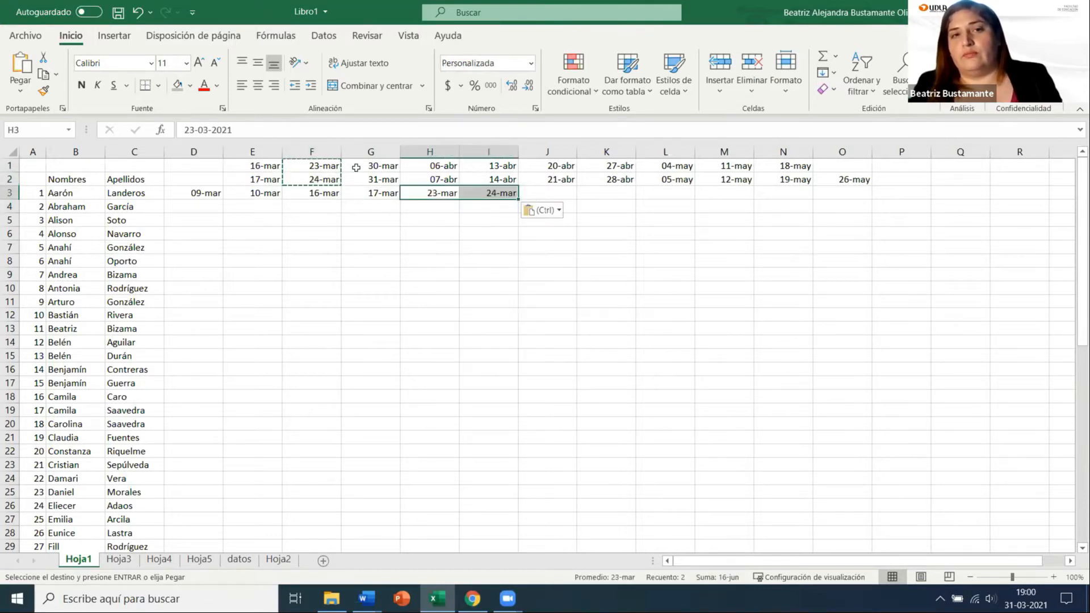
Copy the 30-mar and 31-mar dates in G1:G2 and paste them transposed into J3:K3
drag(371, 166, 371, 180)
key(ctrl+c)
click(556, 195)
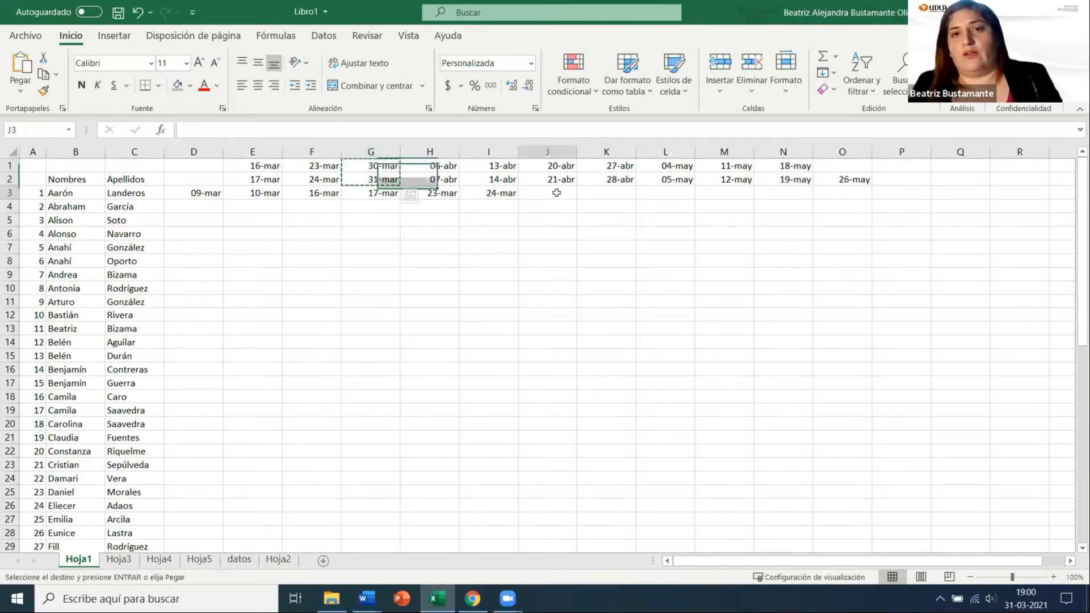
key(ctrl+v)
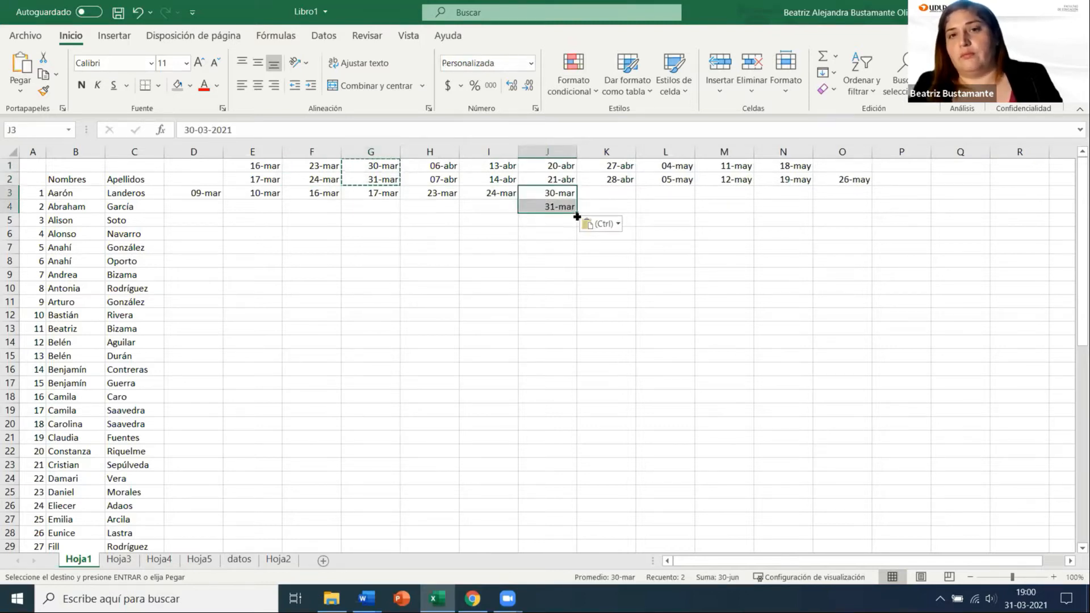
click(601, 223)
click(634, 285)
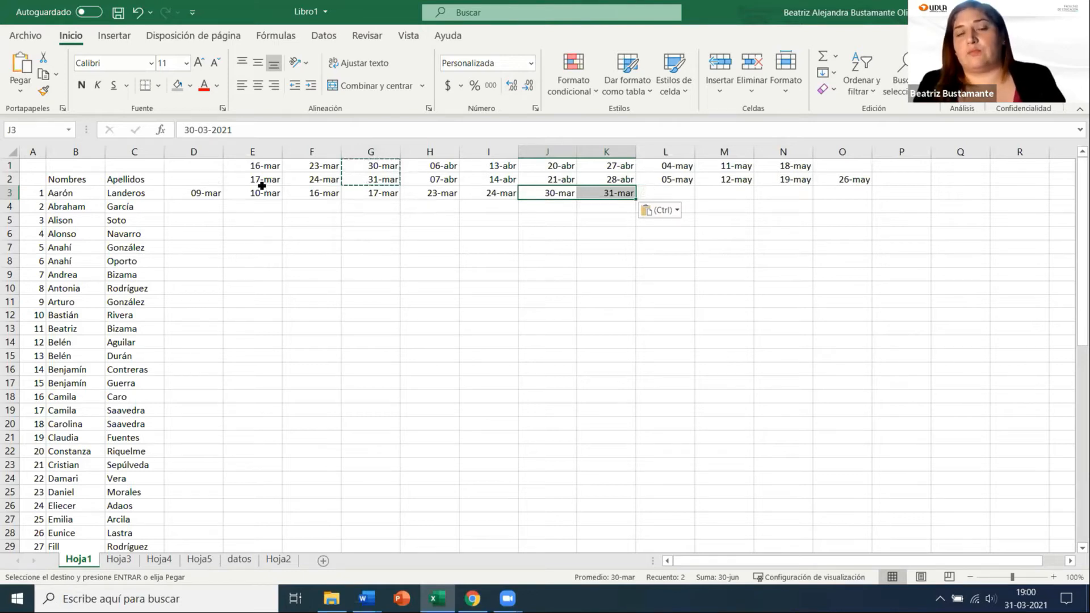
drag(434, 165, 438, 179)
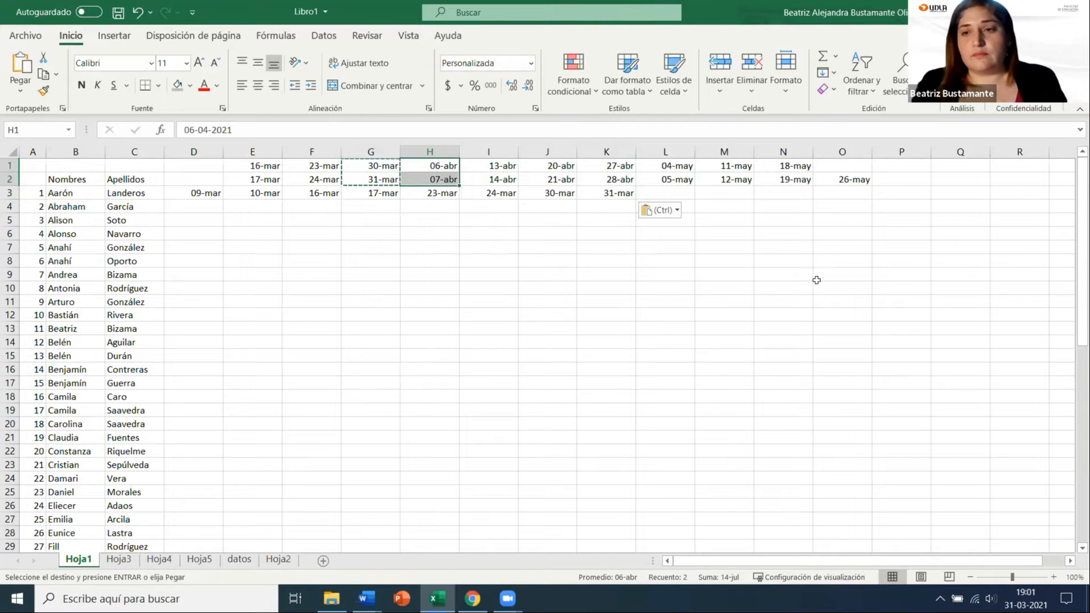
click(768, 291)
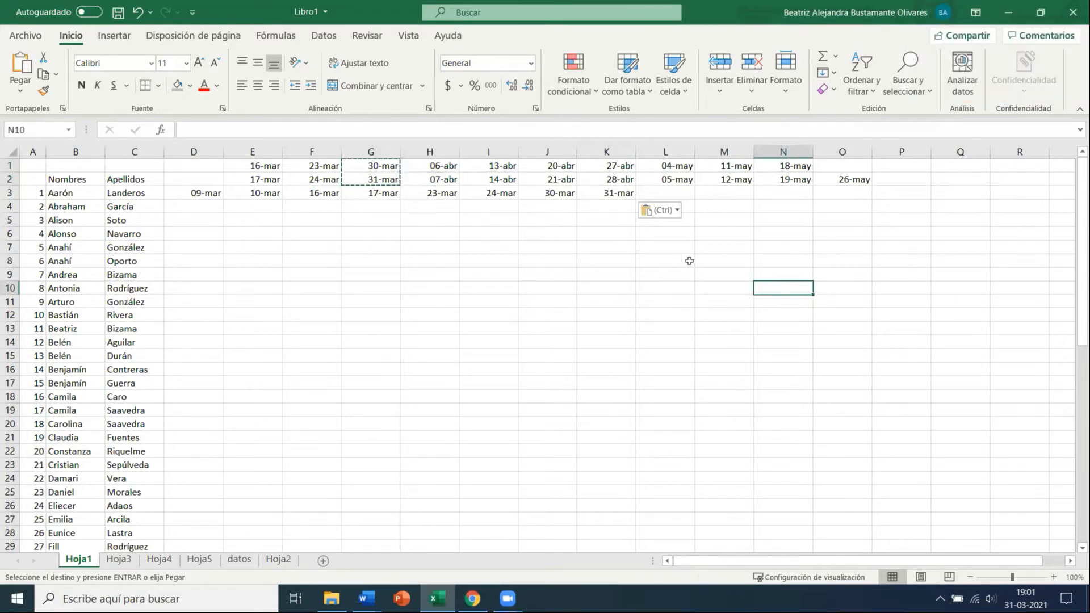
click(576, 209)
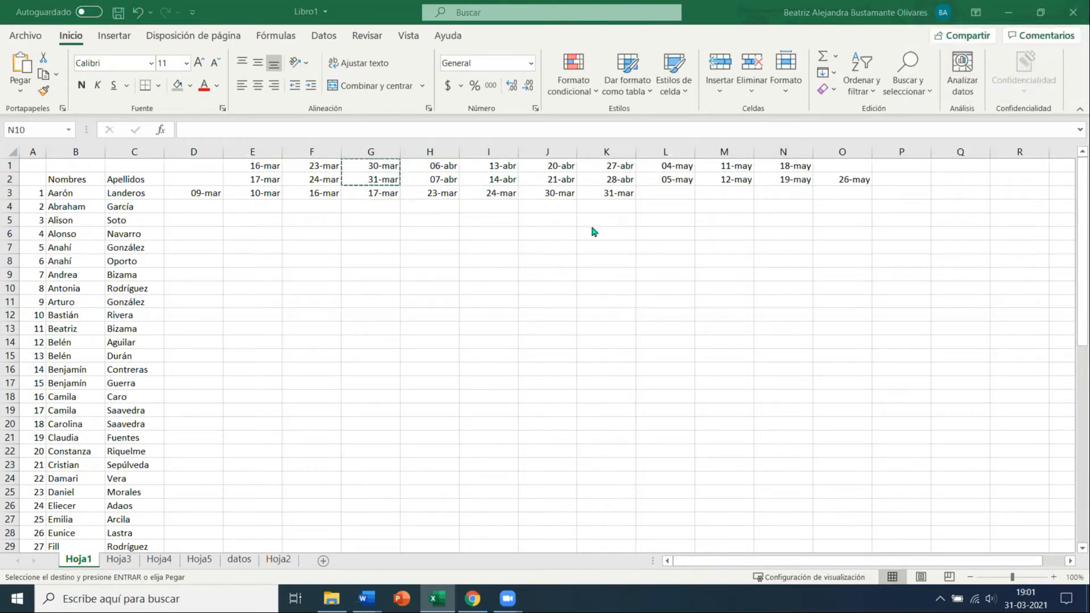
click(602, 269)
Clear the leftover source dates in rows 1 and 2 from column E through column O
drag(269, 165, 1058, 183)
key(ctrl+v)
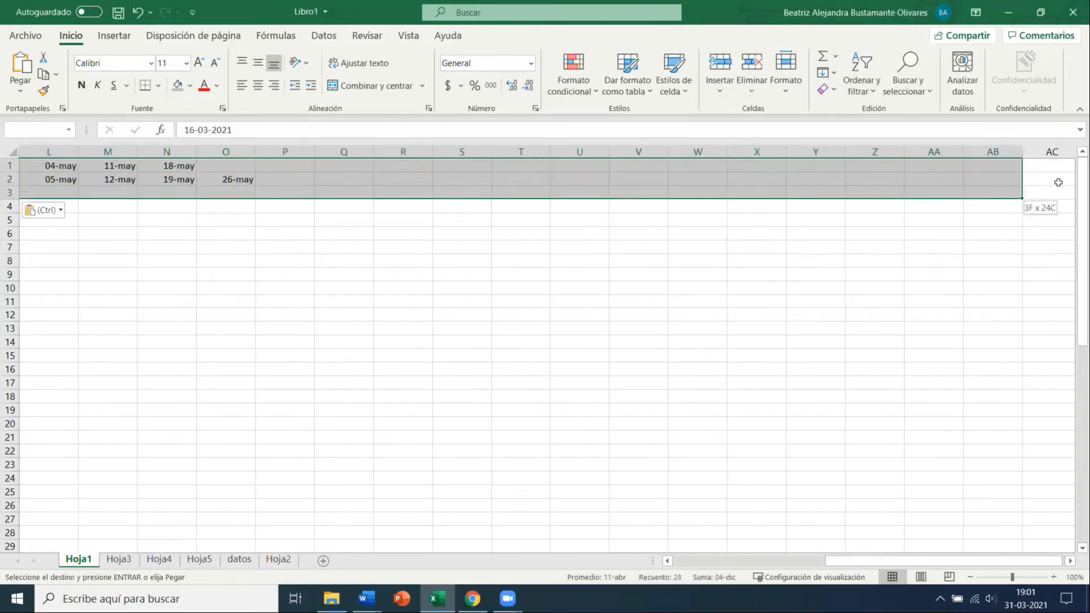
click(521, 247)
drag(834, 561, 642, 560)
drag(244, 166, 1073, 182)
key(Delete)
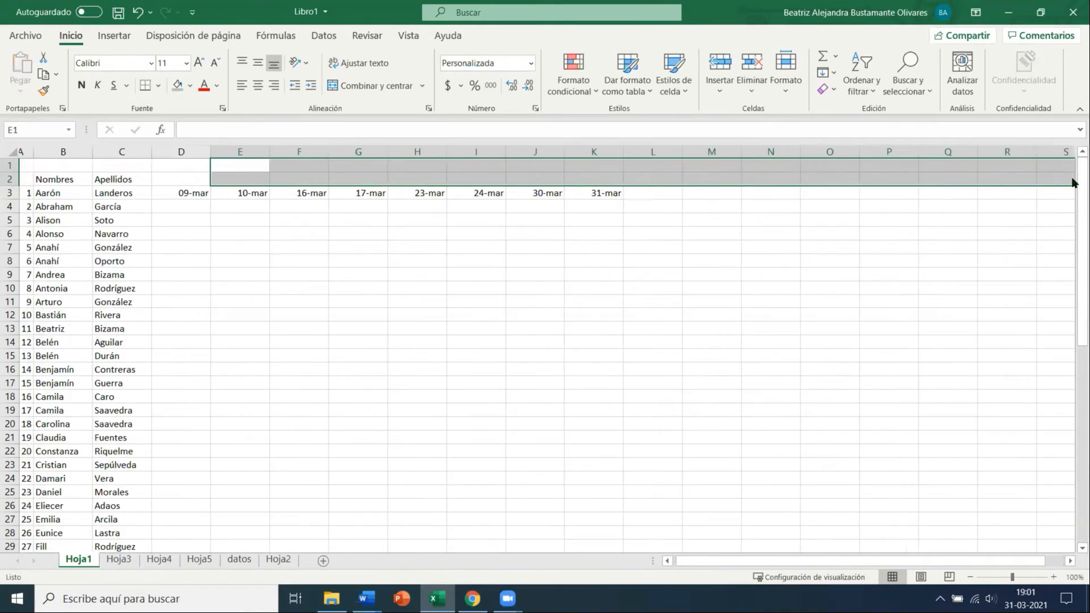
Move the combined date headers from D3:K3 up into D2:K2, level with the Nombres and Apellidos headers
drag(185, 194, 597, 180)
click(568, 246)
key(Up)
key(Up)
key(Up)
key(Up)
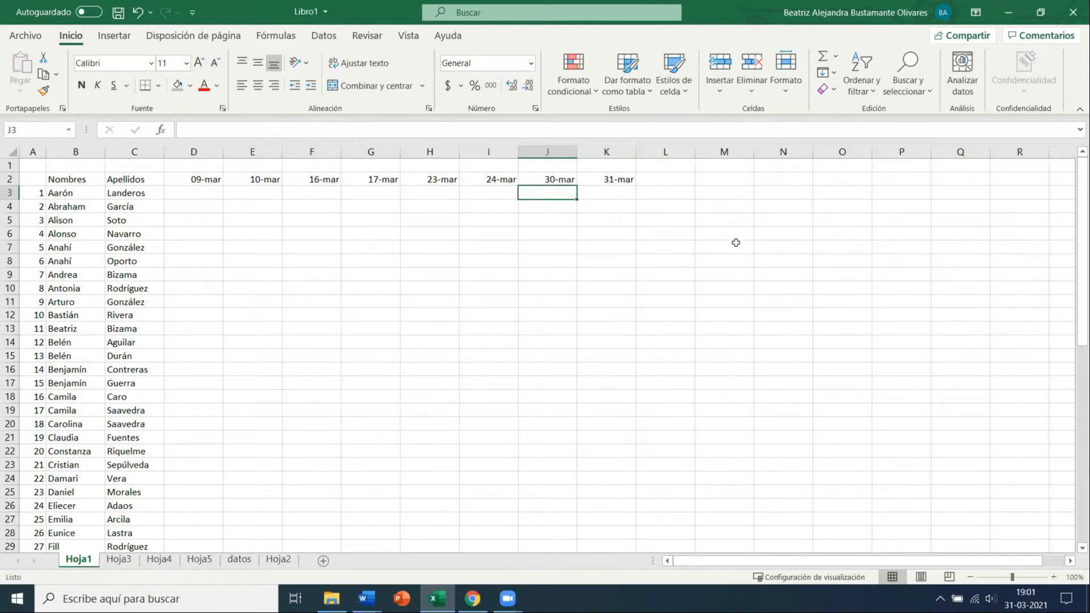
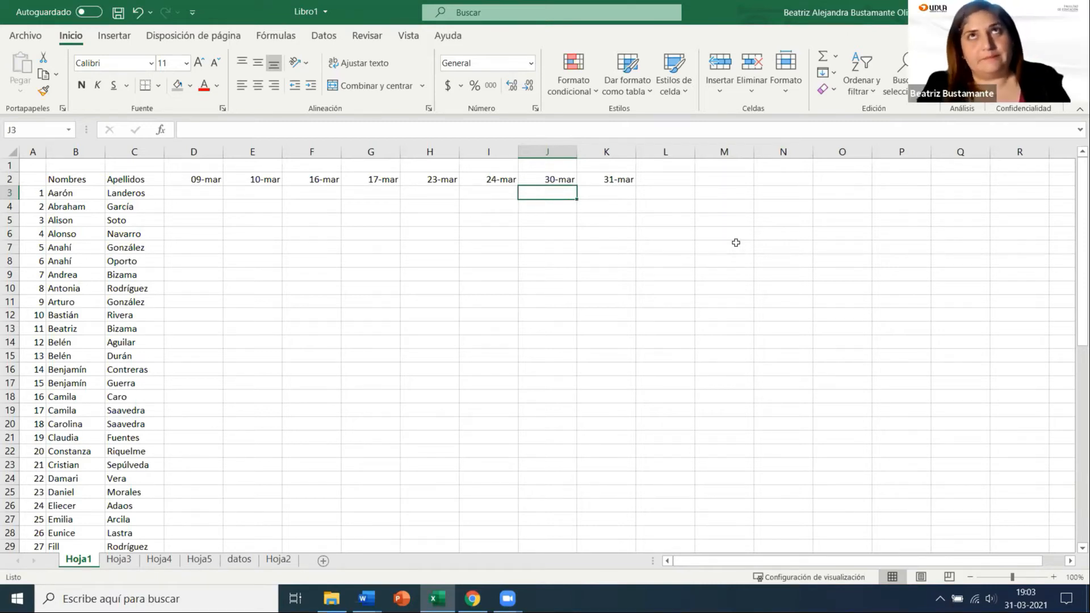
click(482, 239)
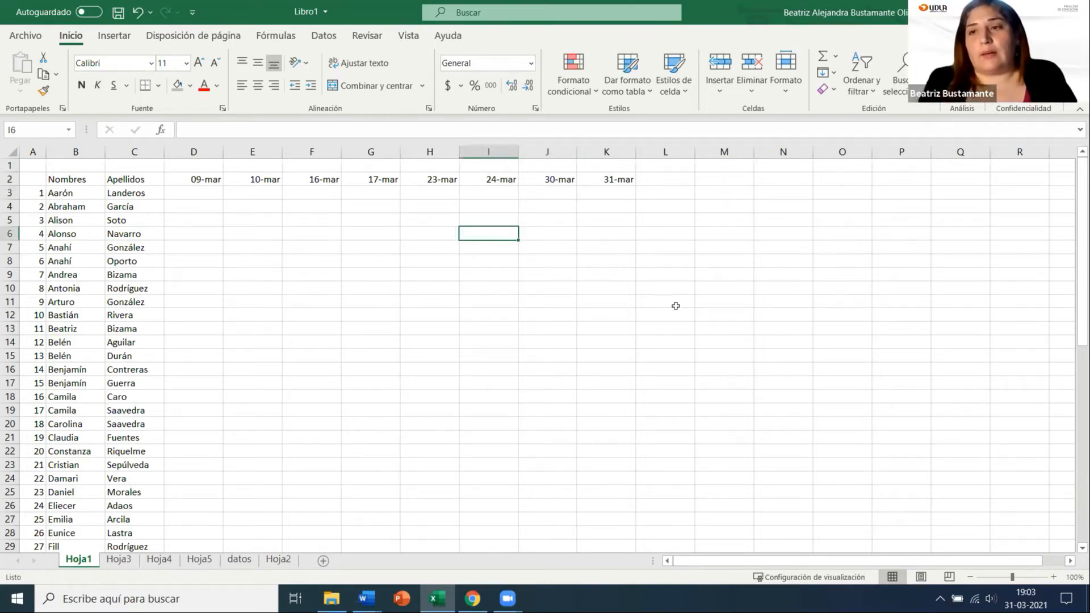
click(204, 181)
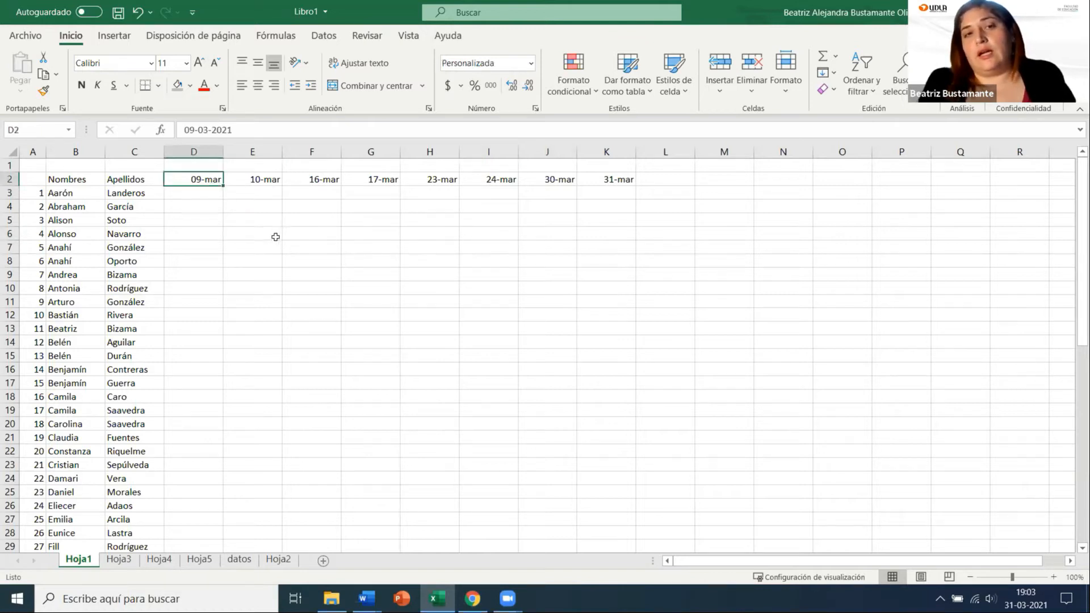
click(430, 207)
click(484, 219)
drag(205, 178, 626, 180)
click(625, 220)
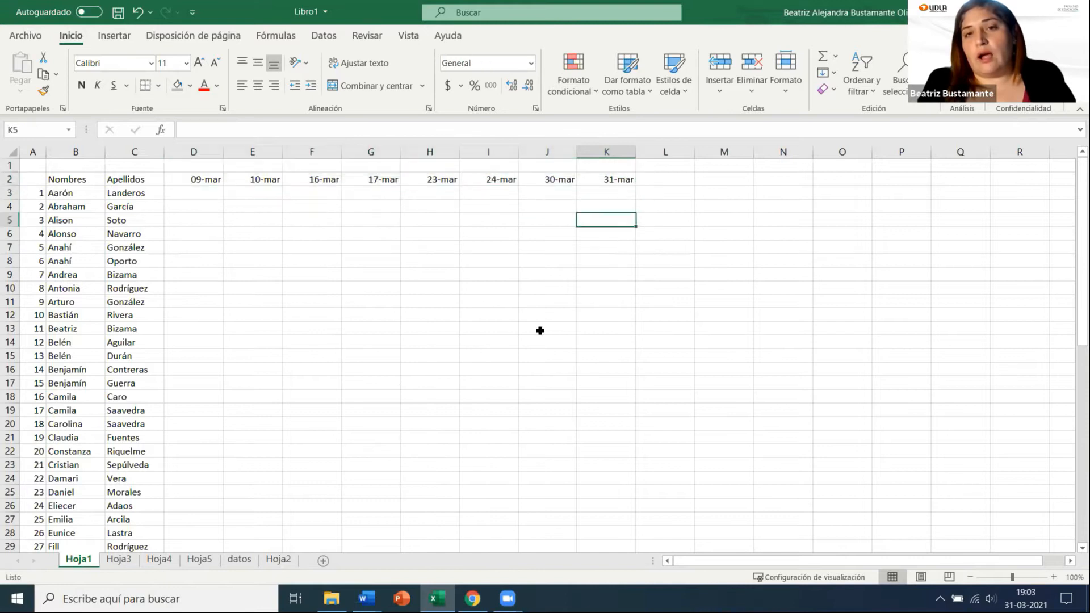
Rename the Hoja1 worksheet as Semana 1
right_click(74, 562)
click(378, 506)
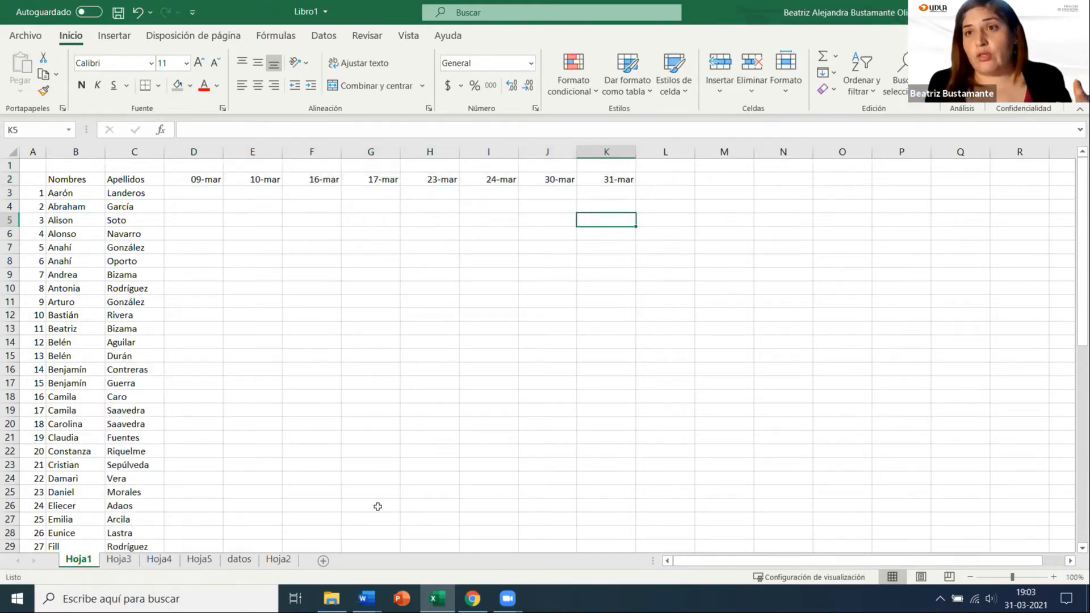
right_click(76, 563)
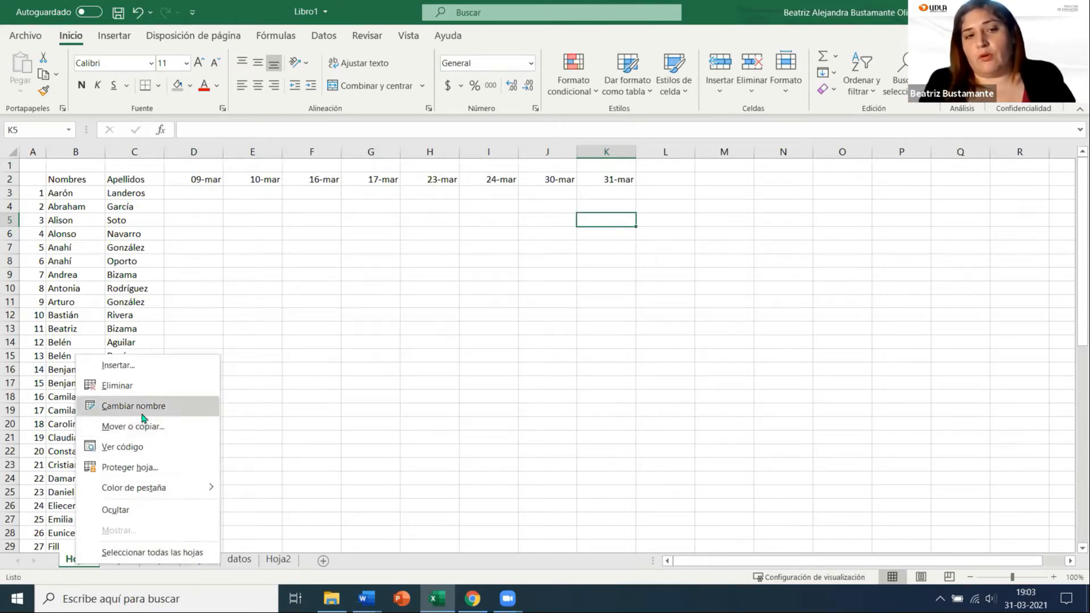
click(328, 491)
right_click(80, 559)
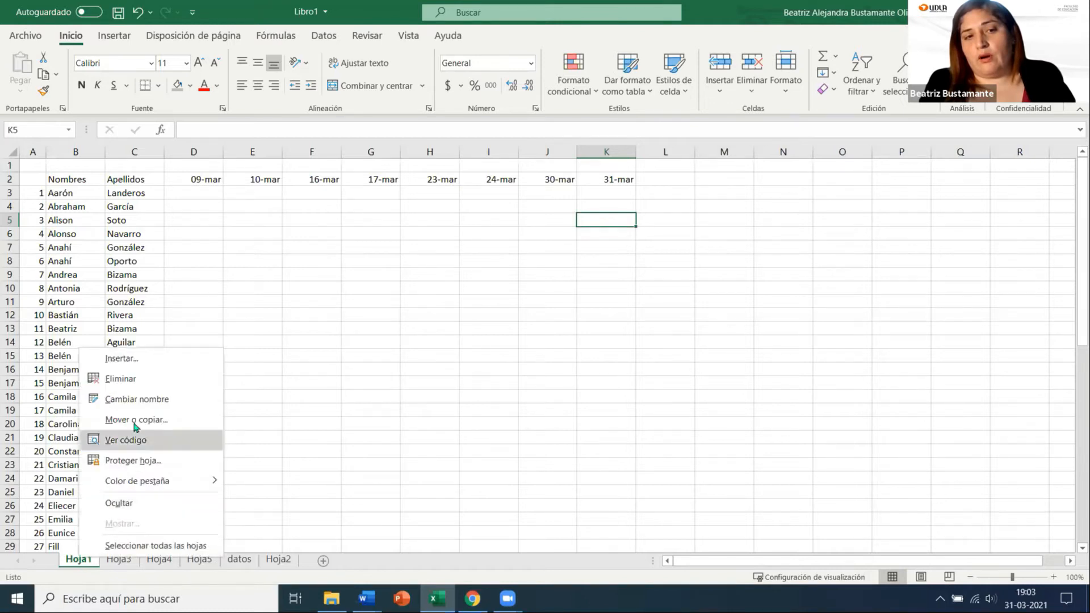
click(133, 399)
text(Sema)
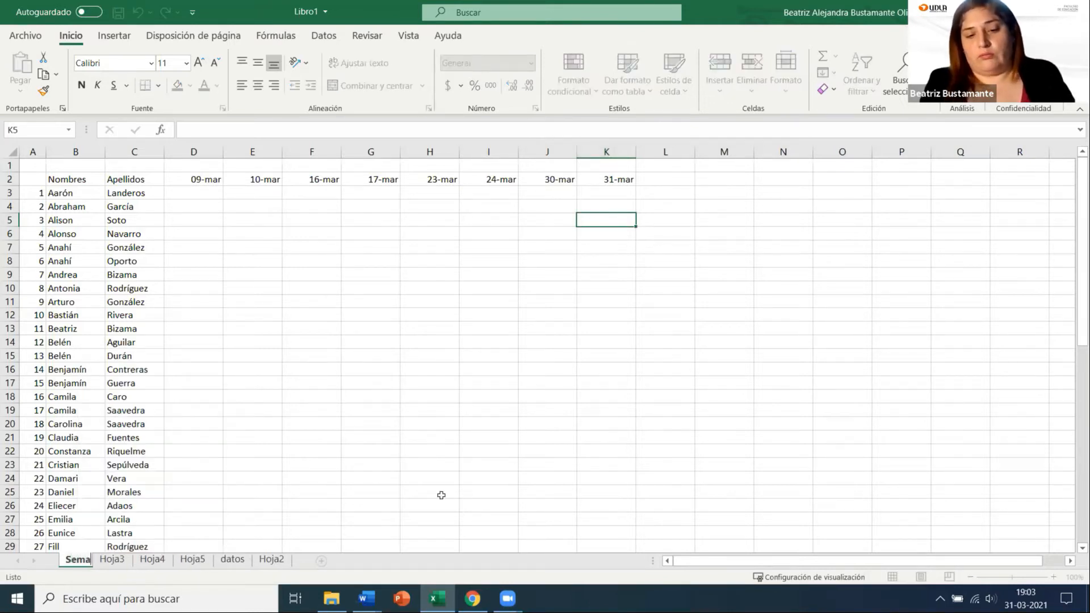
text(na 1)
key(Return)
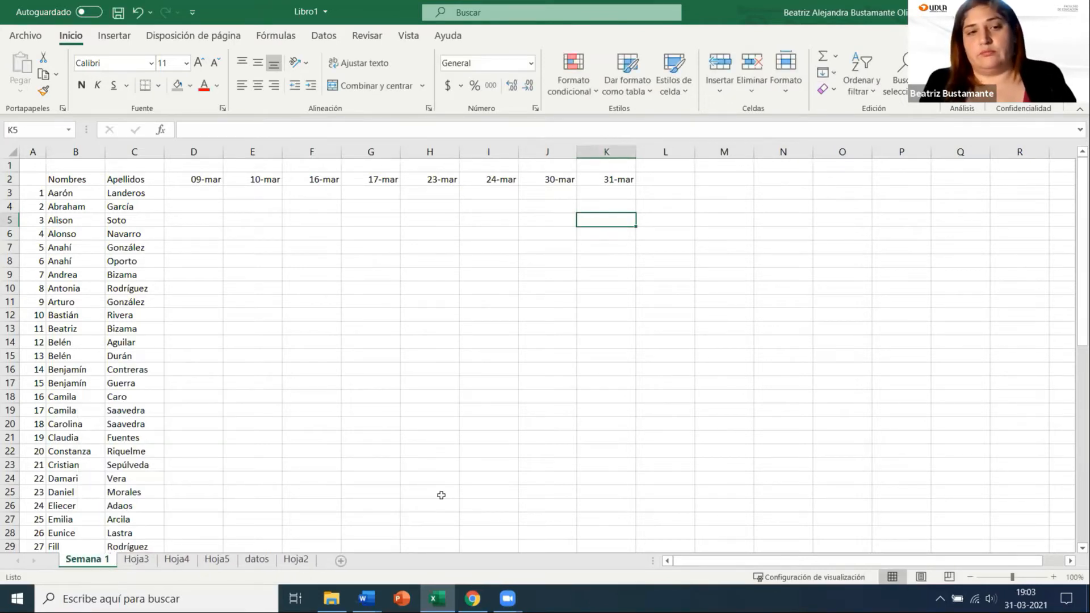
click(200, 183)
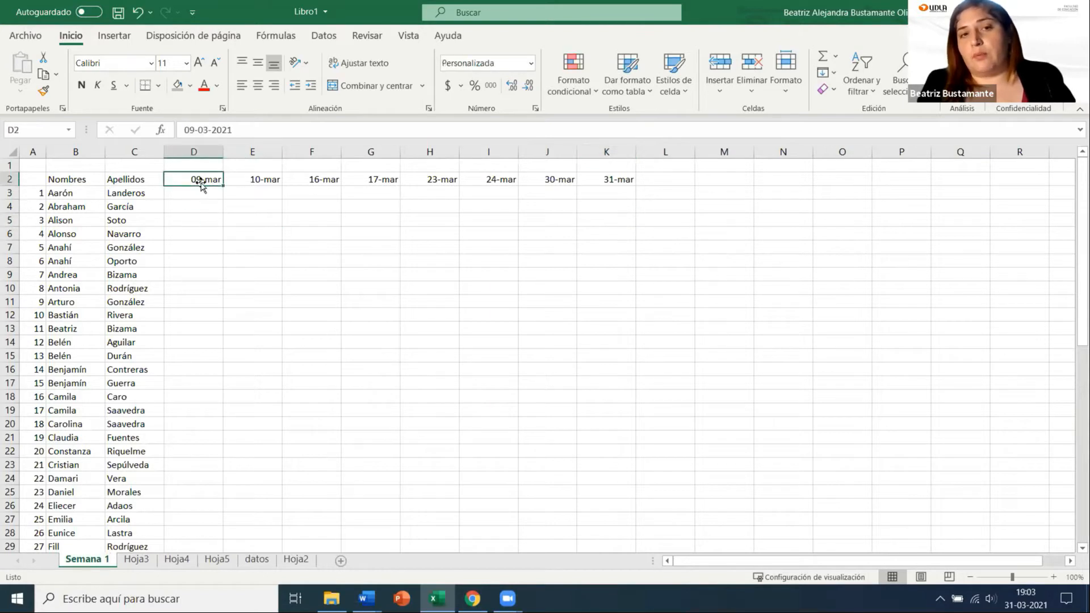
drag(218, 179, 562, 180)
click(228, 241)
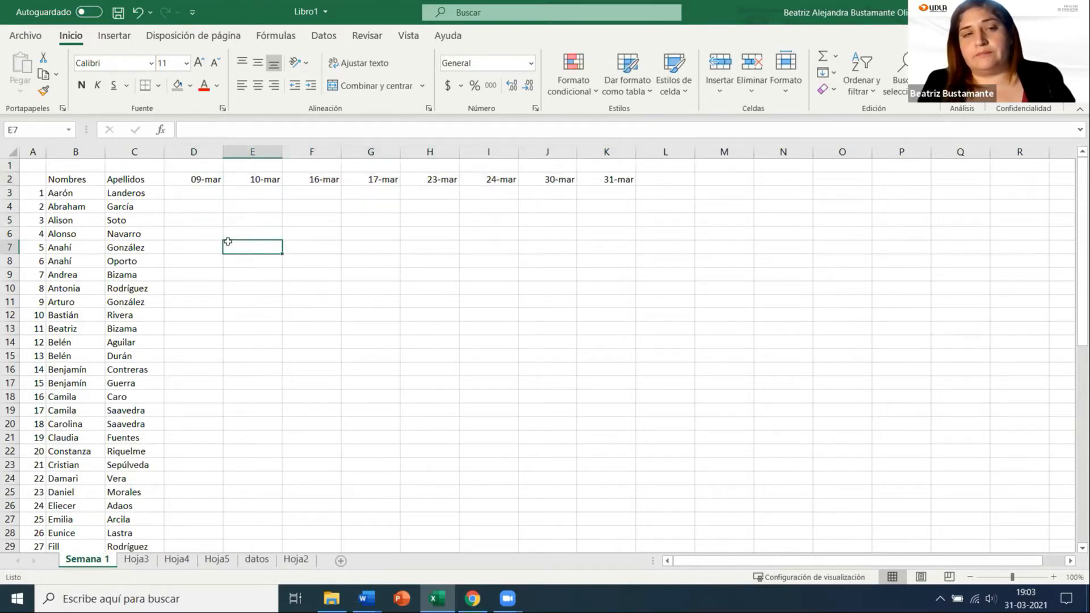
click(214, 222)
click(195, 180)
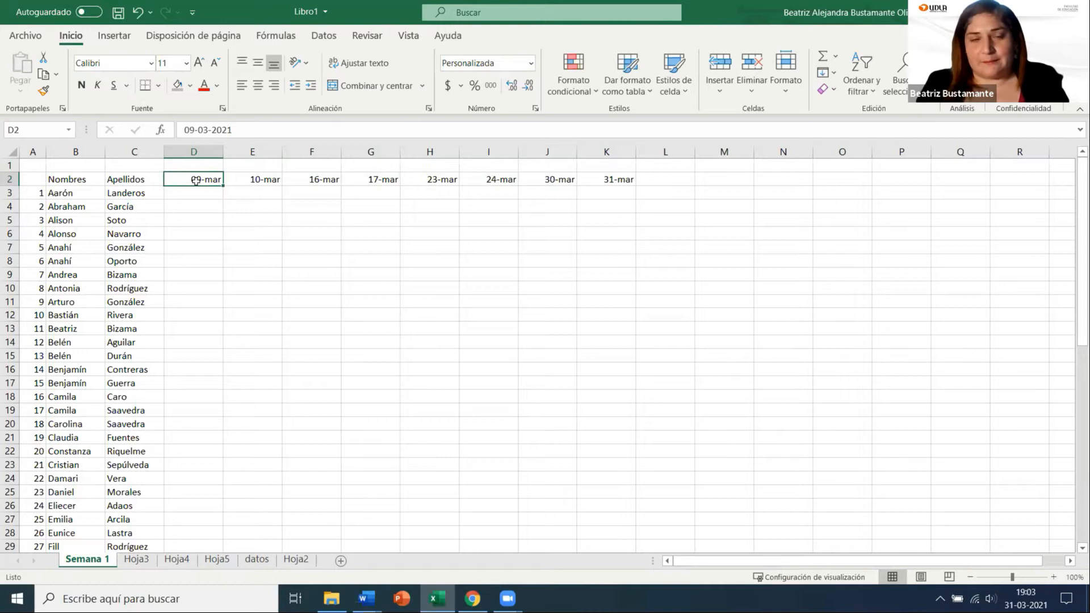
click(452, 270)
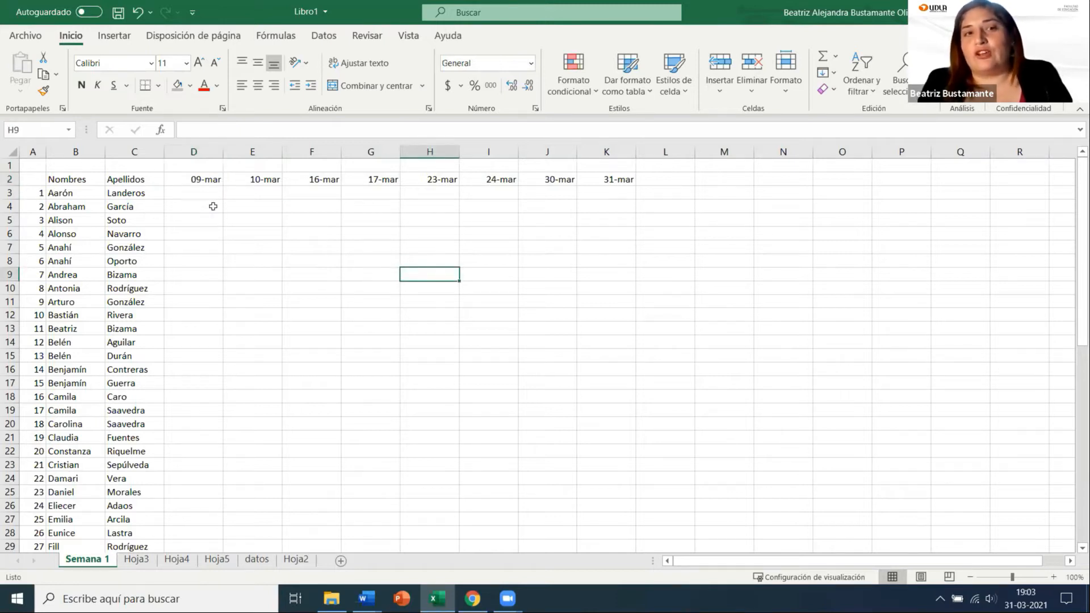
click(203, 182)
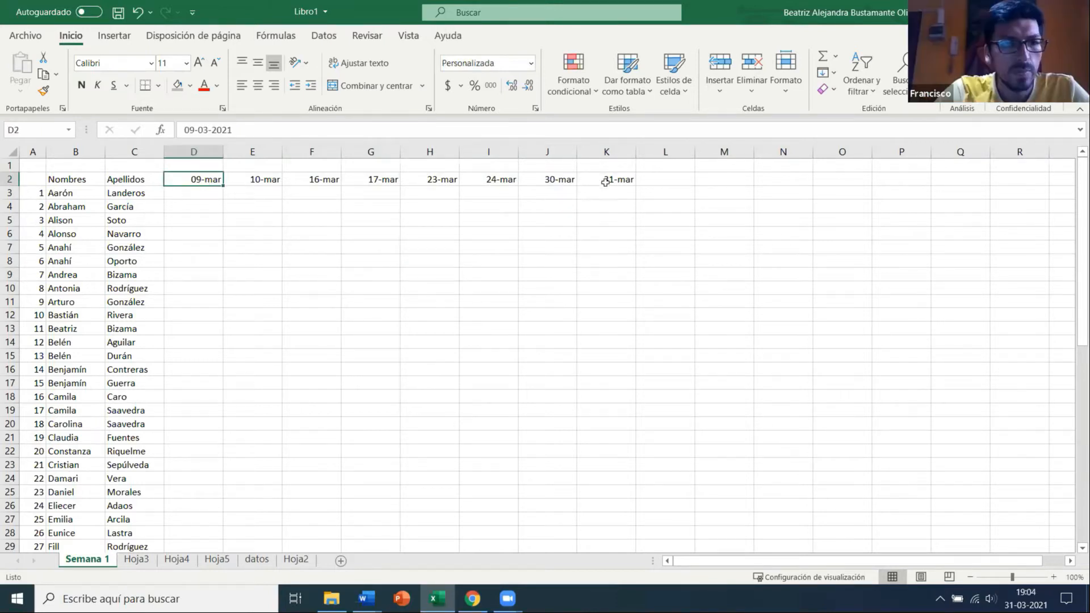
click(252, 219)
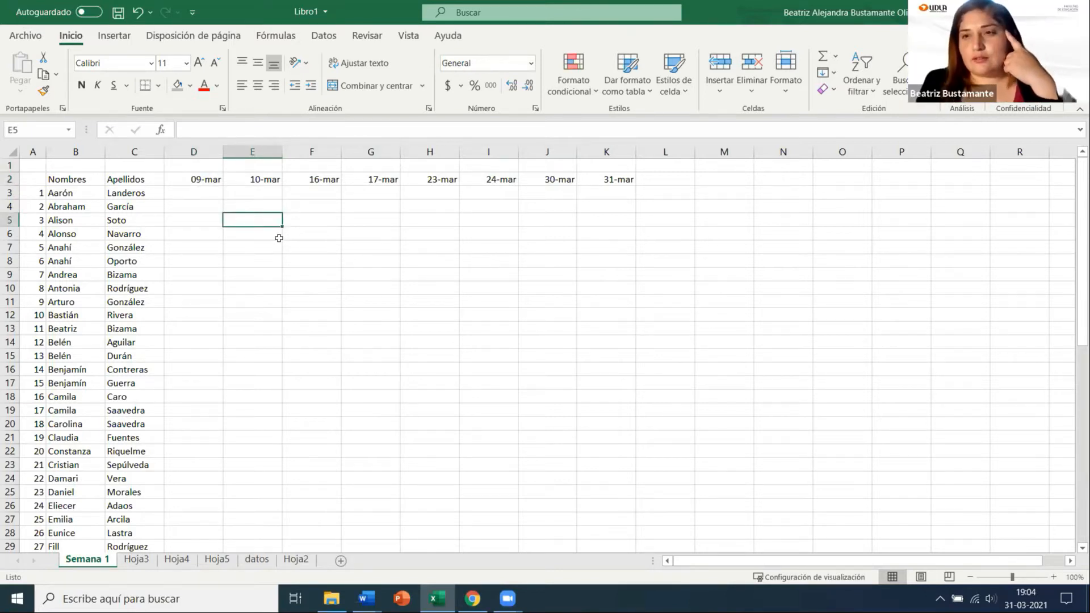
click(366, 278)
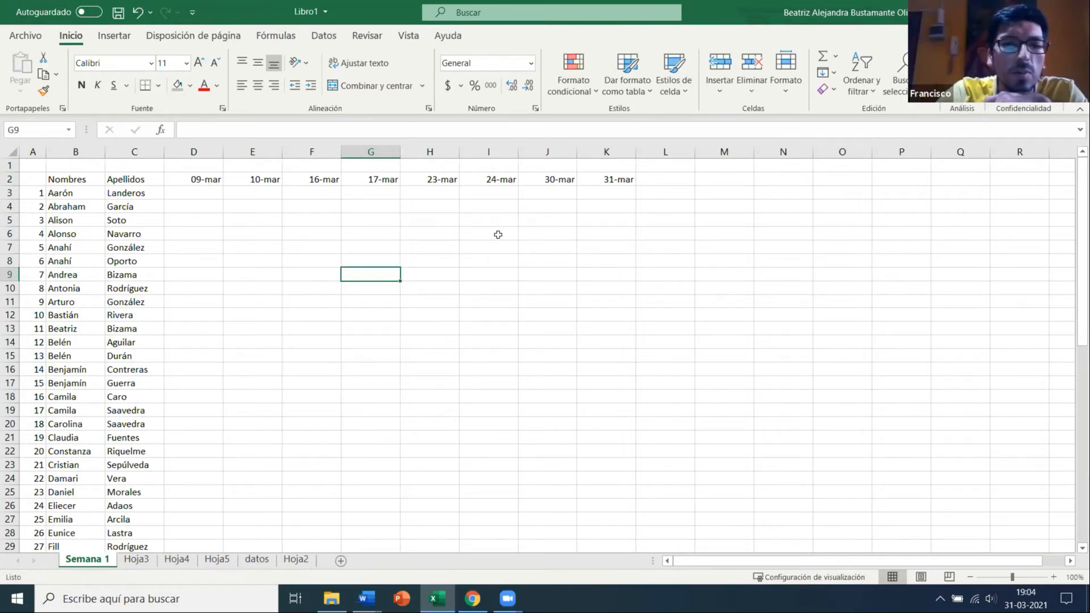
click(321, 221)
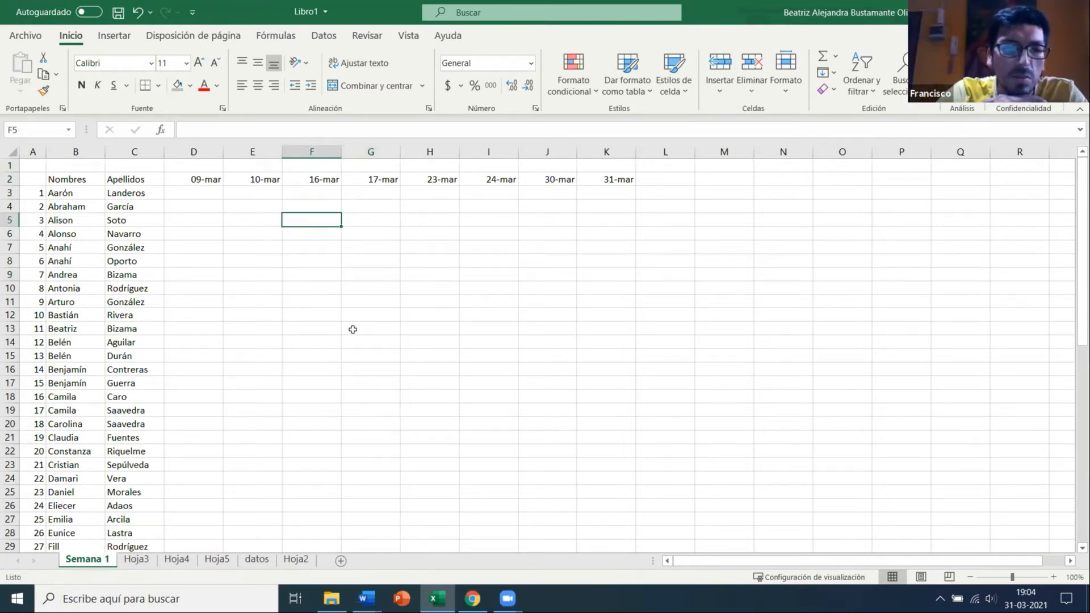
click(197, 181)
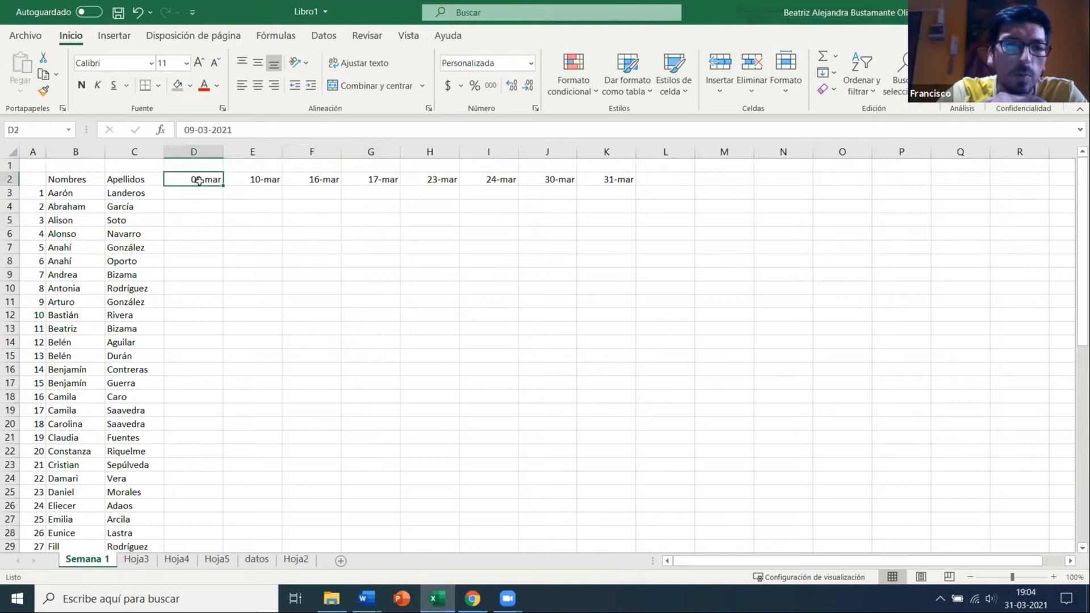
click(479, 222)
Clear the class-date headers in D2:K2, from 09-mar through 31-mar
drag(195, 181, 613, 181)
key(Delete)
click(612, 180)
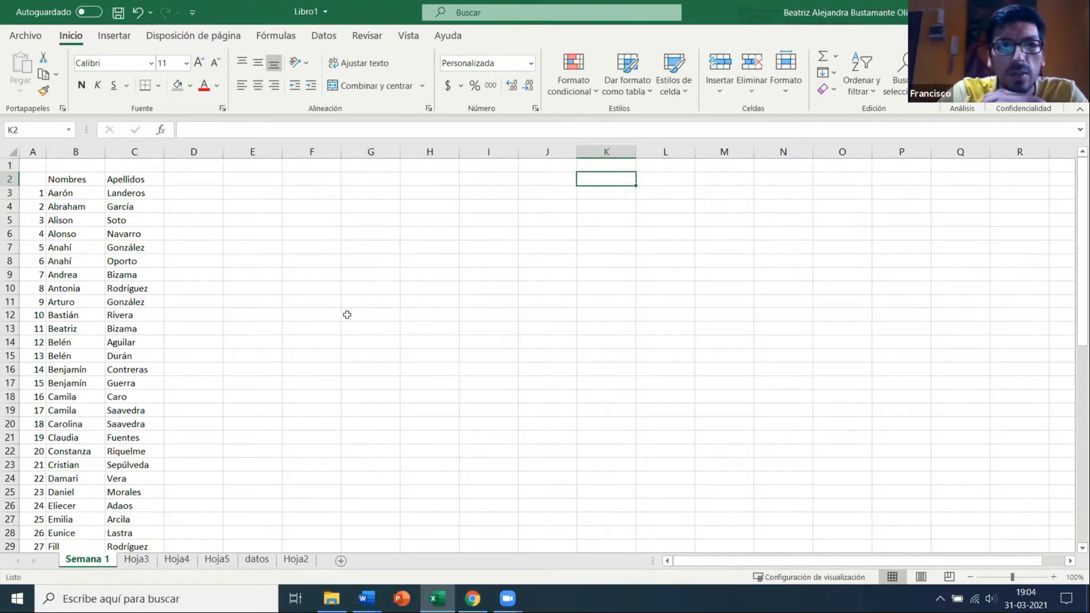
drag(74, 192, 123, 519)
scroll(206, 233, up, 10)
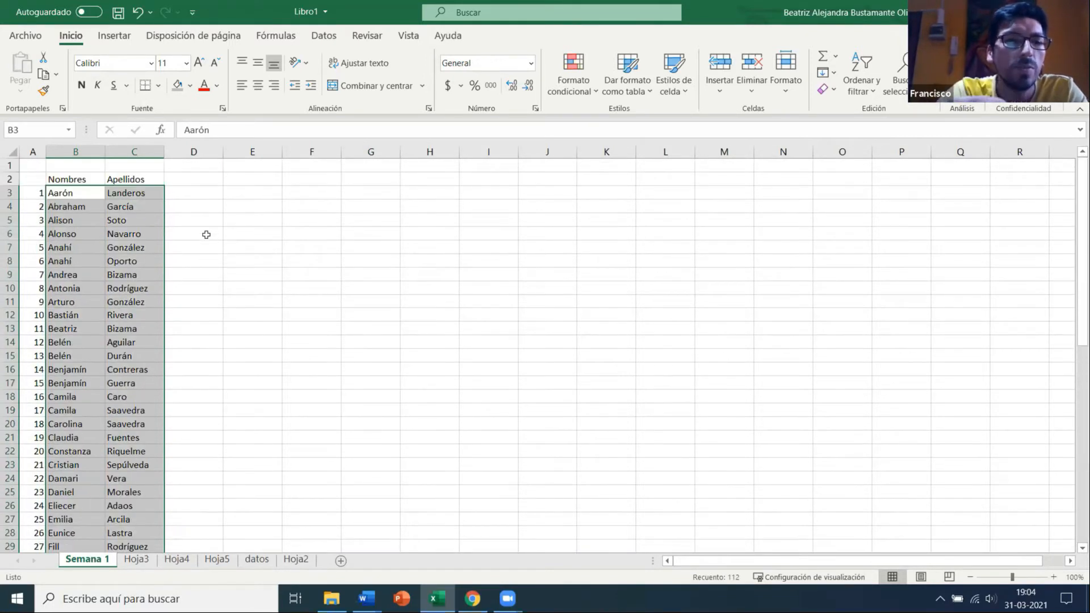
click(241, 216)
click(244, 193)
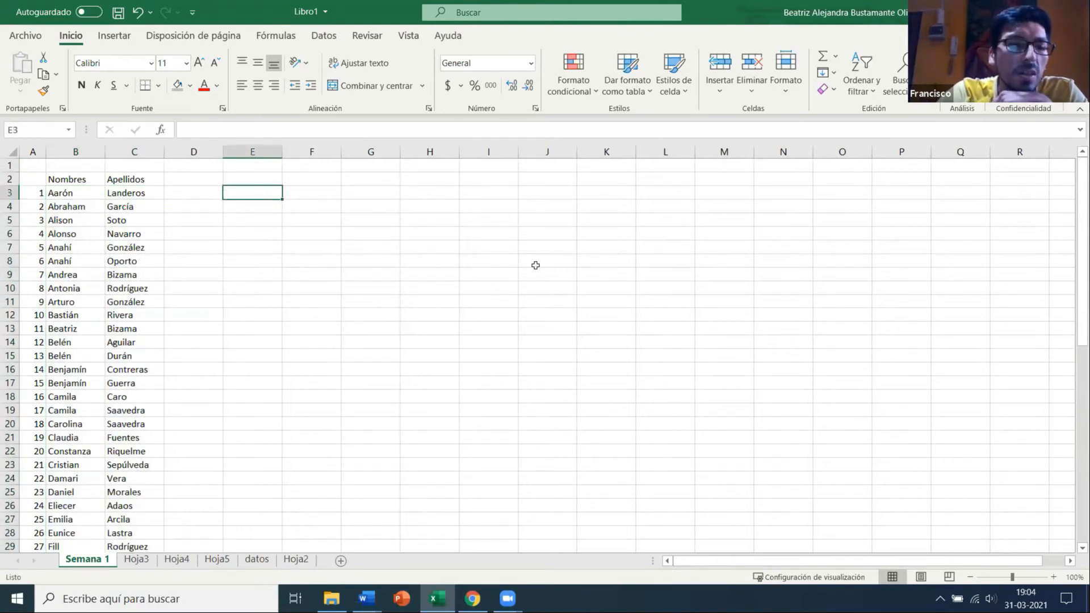
text(=contar)
key(BackSpace)
key(BackSpace)
key(BackSpace)
key(BackSpace)
key(BackSpace)
key(BackSpace)
text(co)
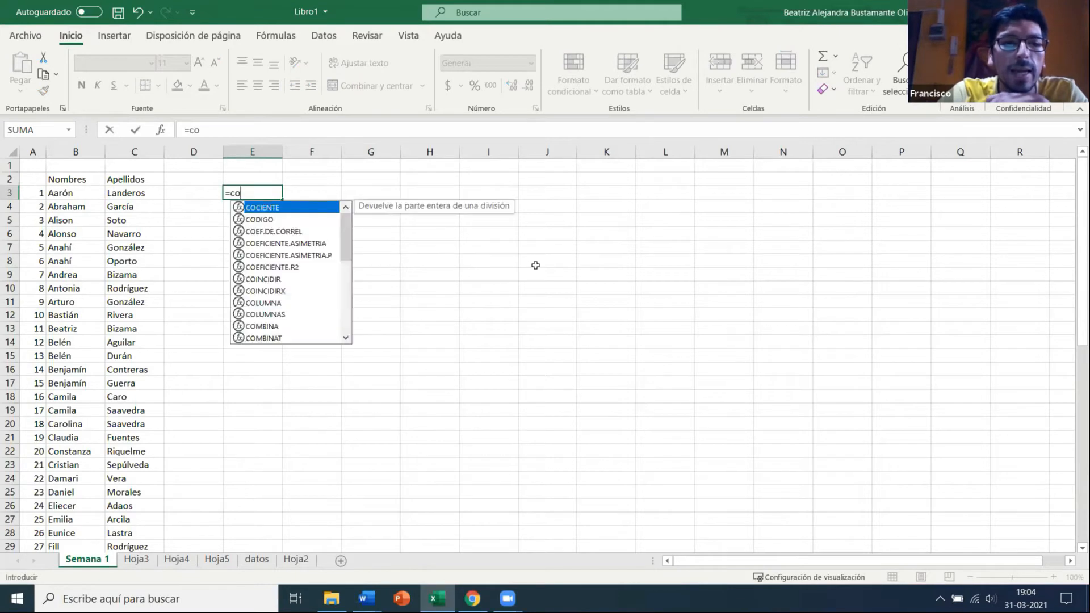
text(ncatenar)
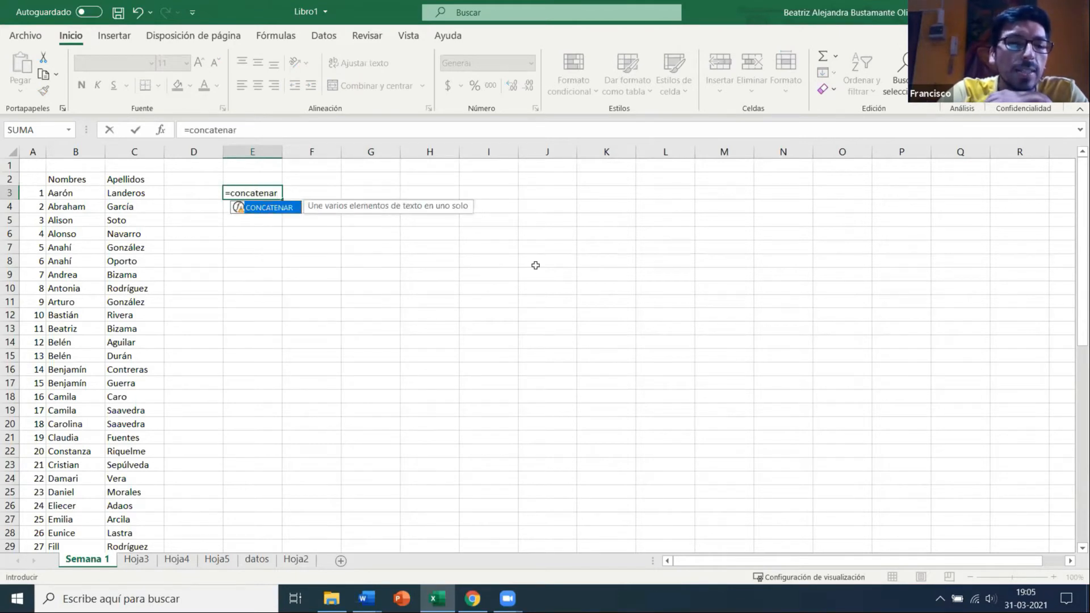
text(()
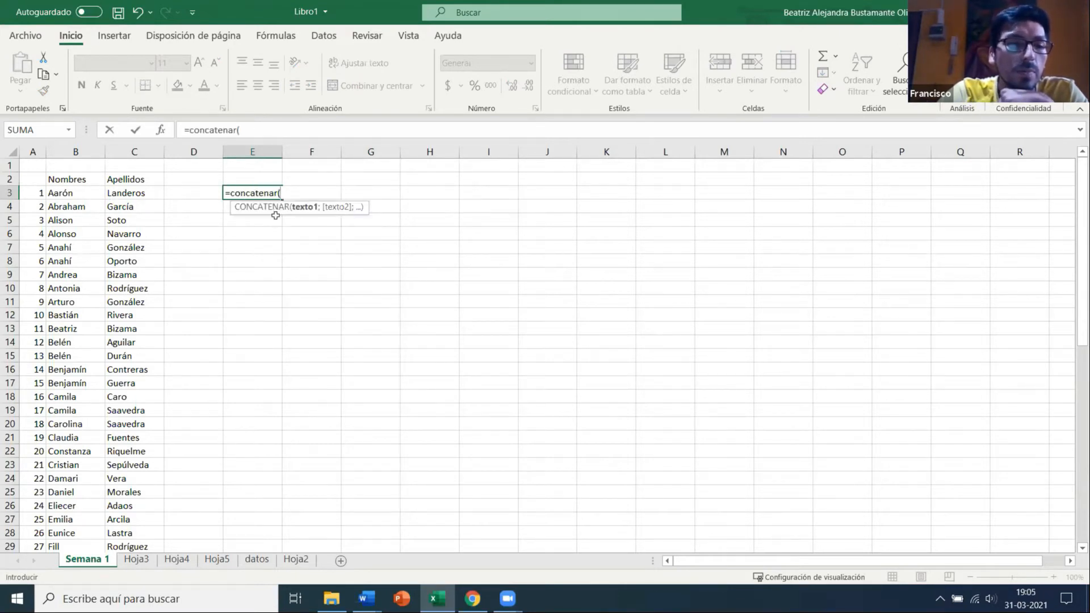
key(BackSpace)
key(BackSpace)
key(BackSpace)
key(Escape)
click(314, 261)
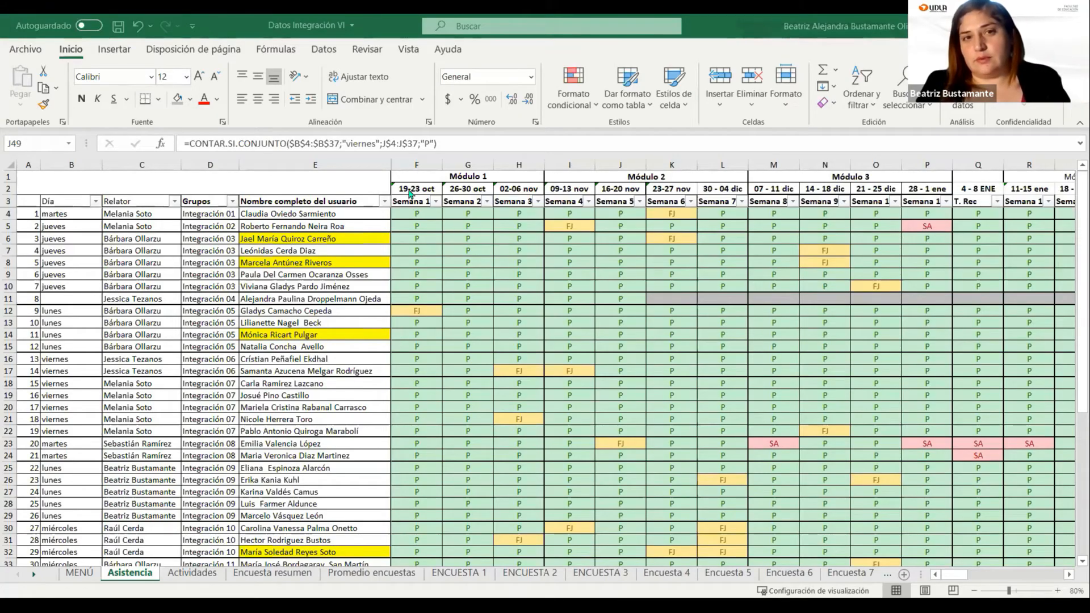
In the Datos Integración VI workbook, examine the Asistencia sheet's weekly attendance marks and its Presentes, Ausentes and Faltas Justificadas rows
click(418, 229)
drag(416, 247, 426, 516)
click(427, 370)
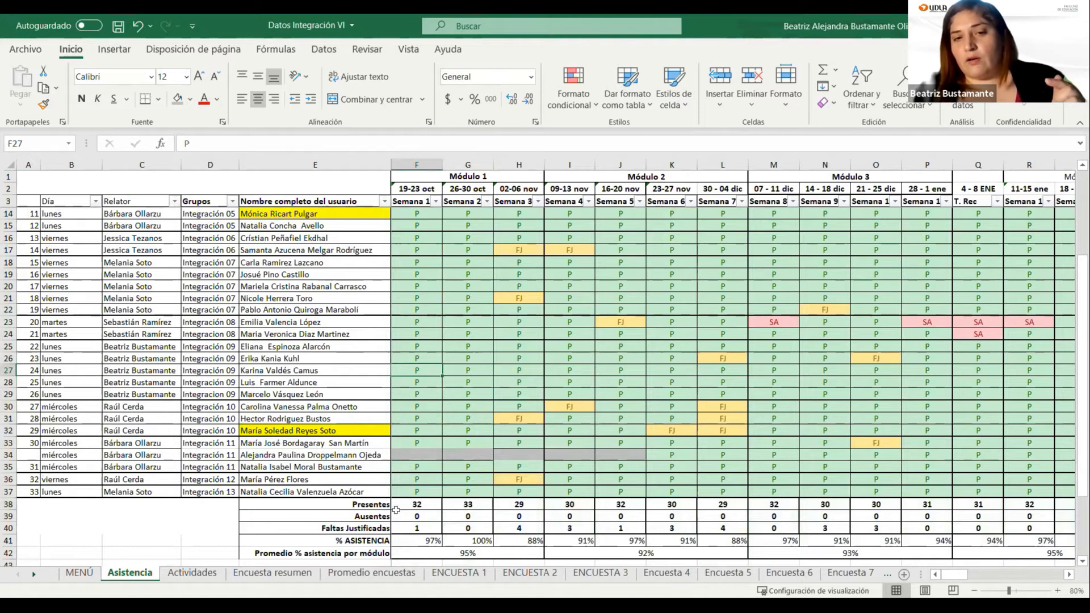
click(350, 504)
shift+click(396, 504)
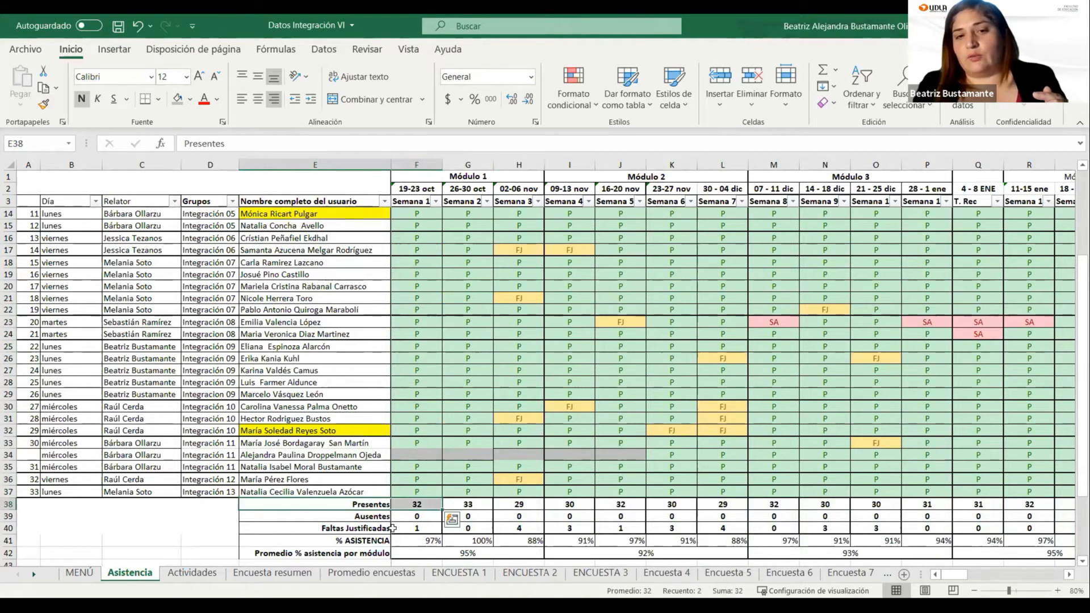
click(384, 515)
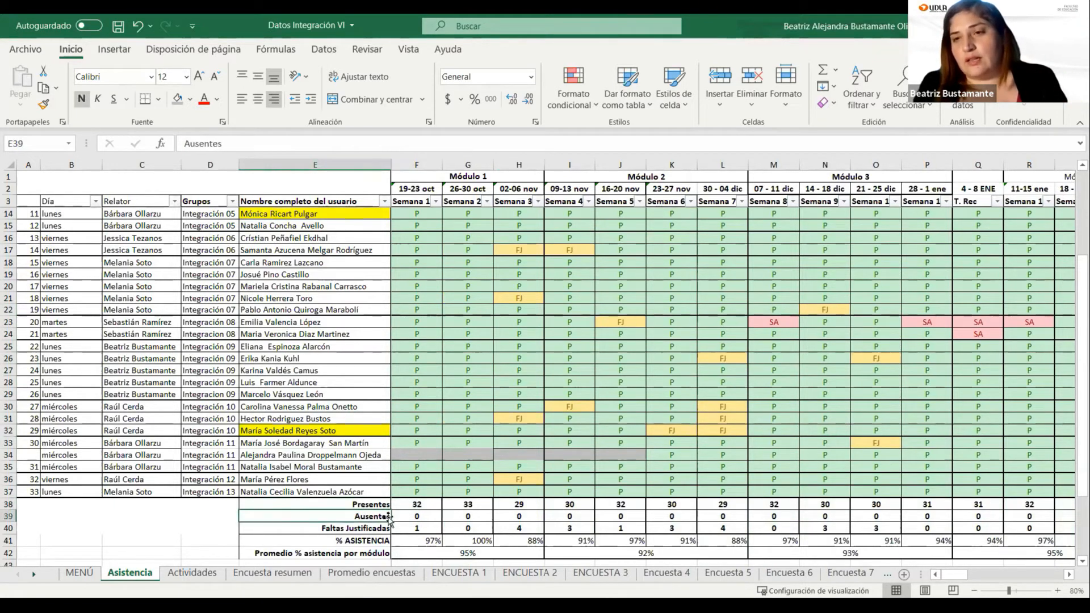
drag(359, 528, 407, 525)
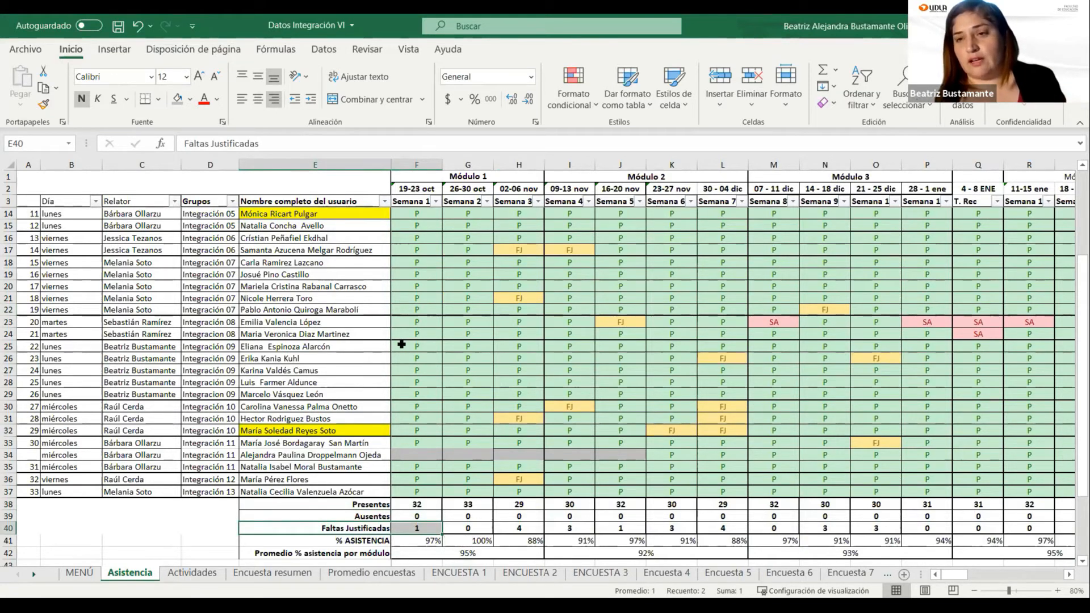
scroll(402, 344, up, 3)
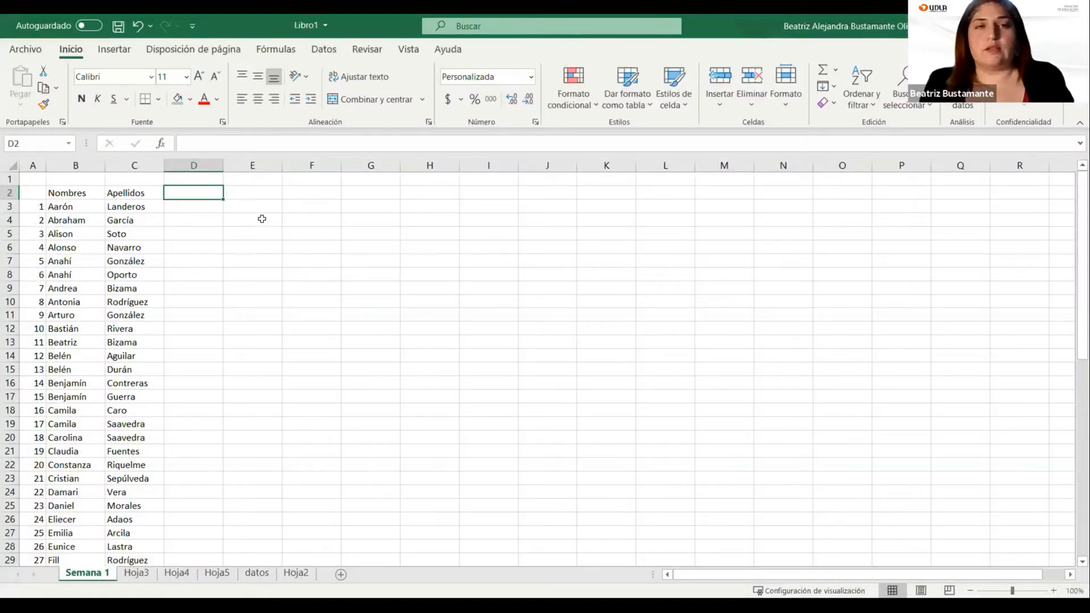
click(266, 207)
click(262, 192)
click(338, 246)
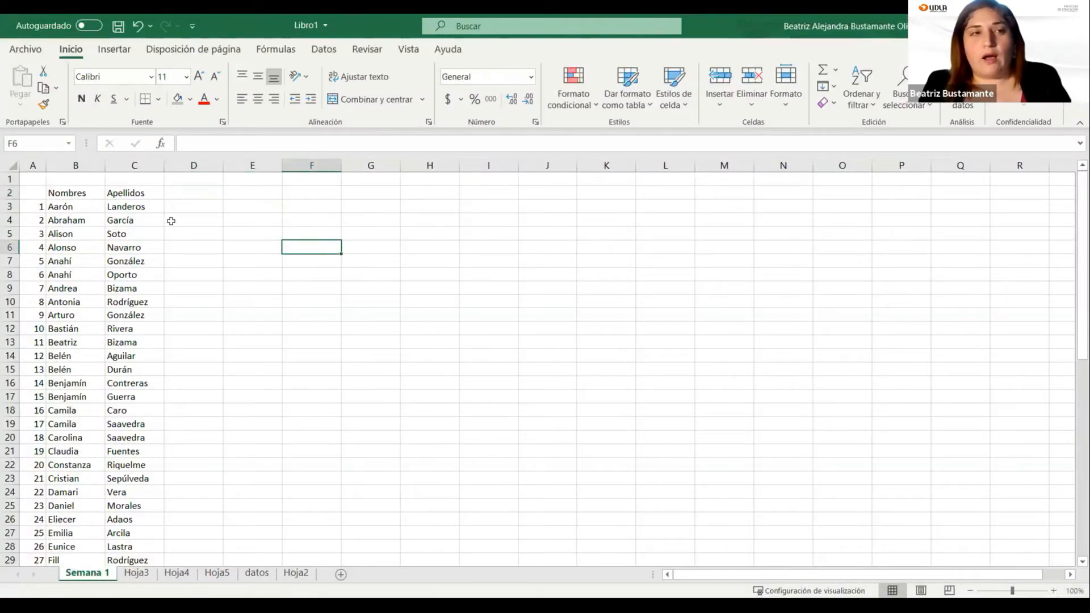
drag(321, 193, 800, 190)
click(410, 272)
drag(319, 188, 805, 196)
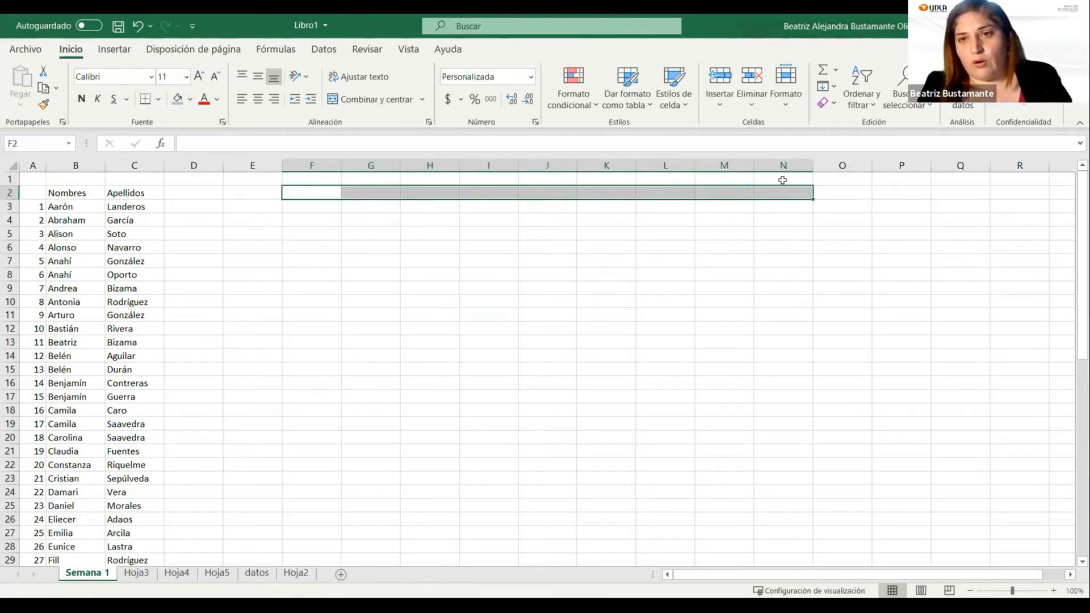
drag(287, 192, 842, 193)
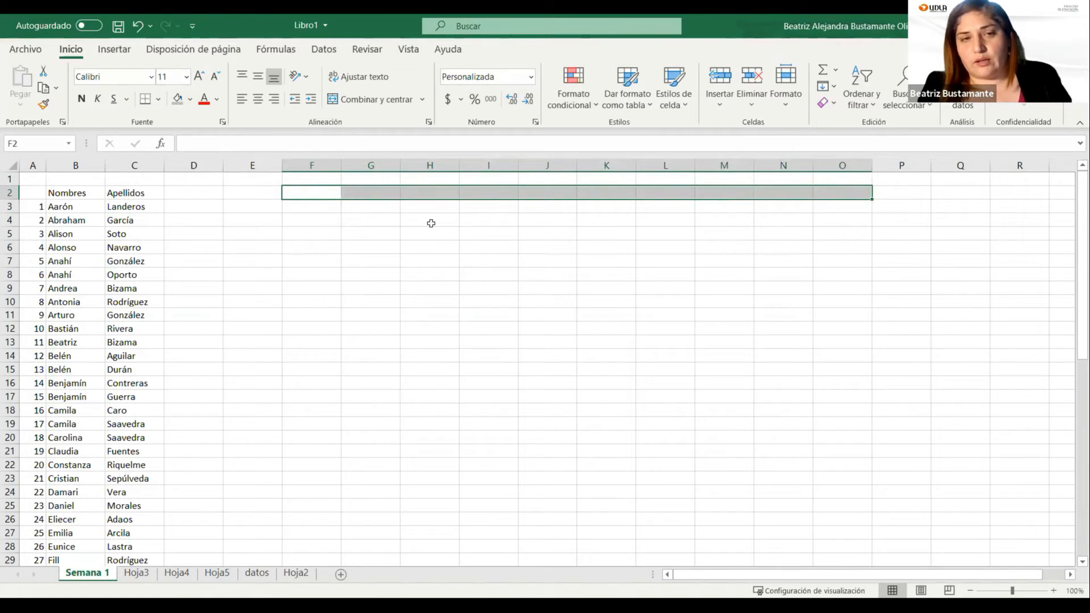
drag(250, 211, 228, 516)
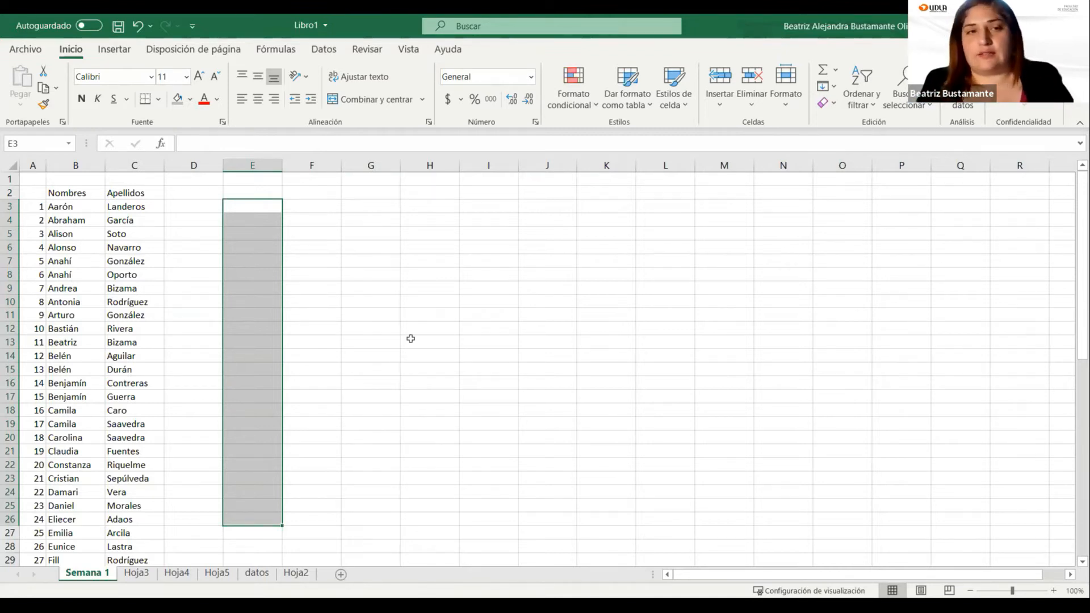
click(419, 303)
click(246, 203)
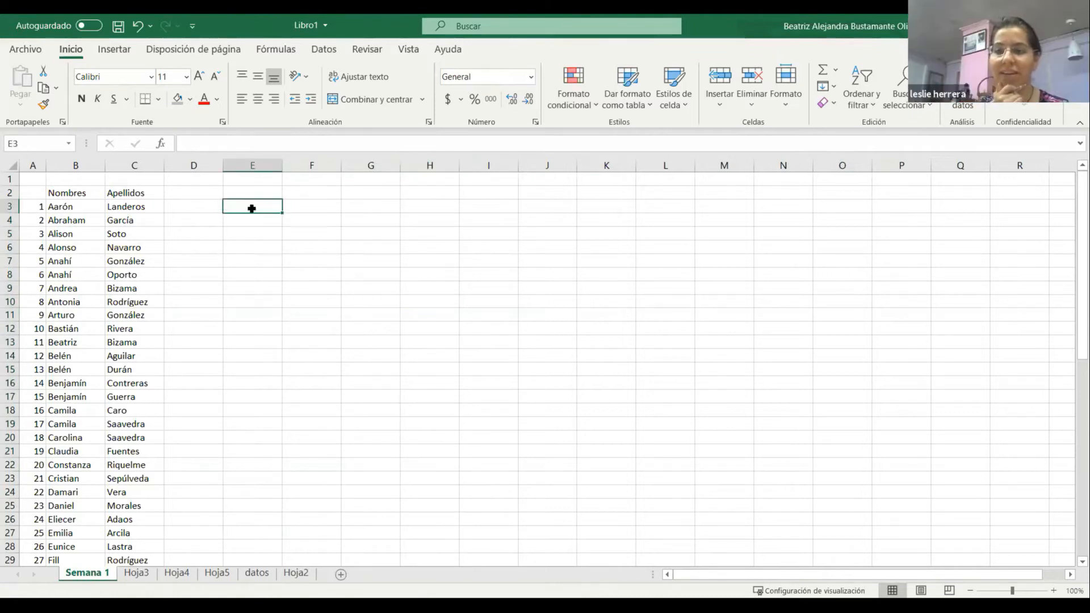
click(198, 205)
click(259, 207)
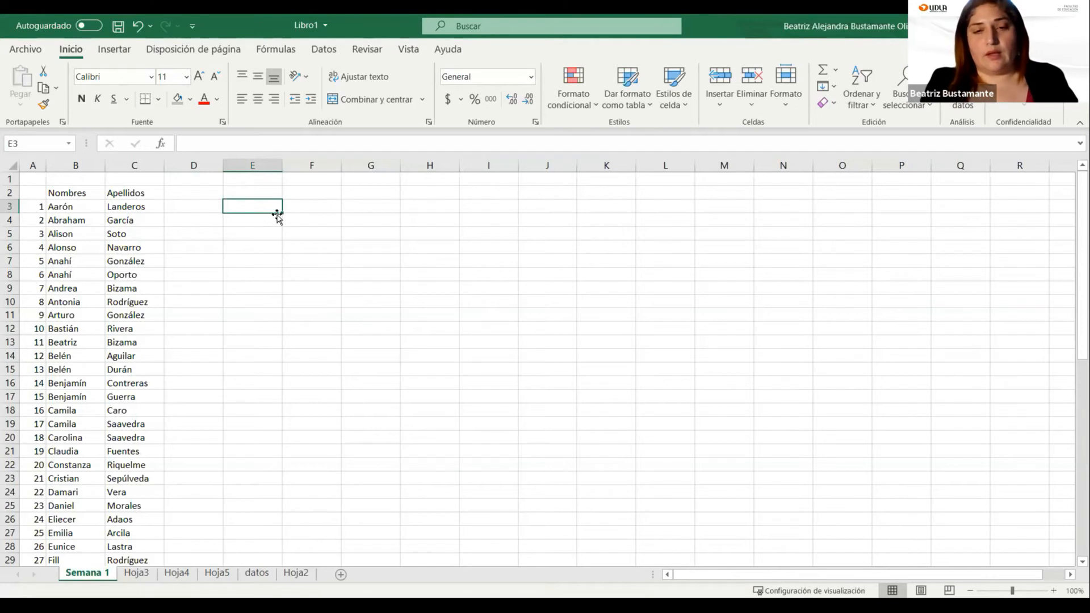
text(=)
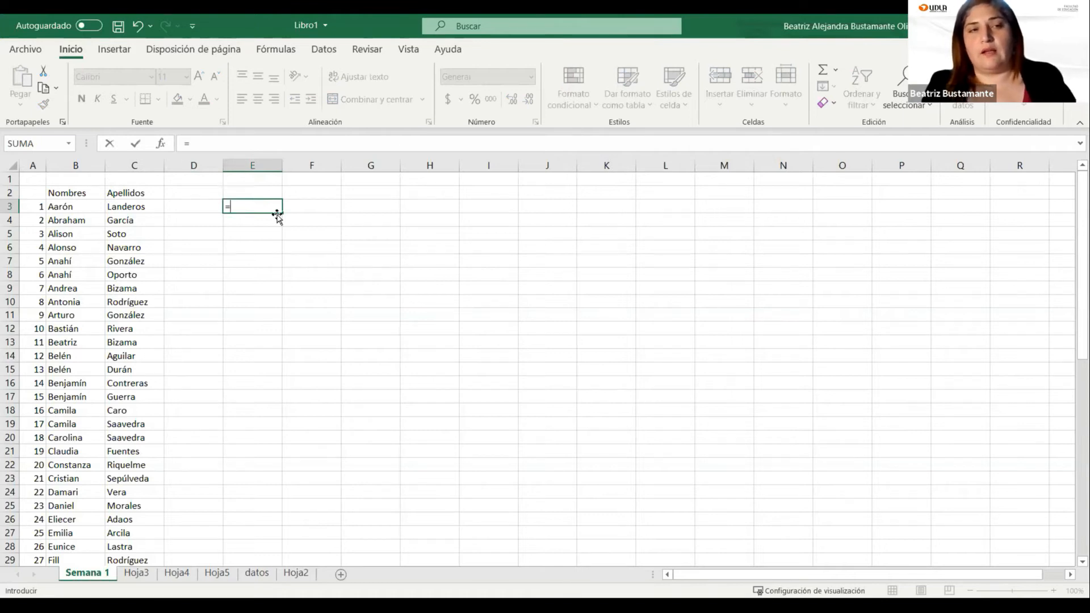
click(310, 300)
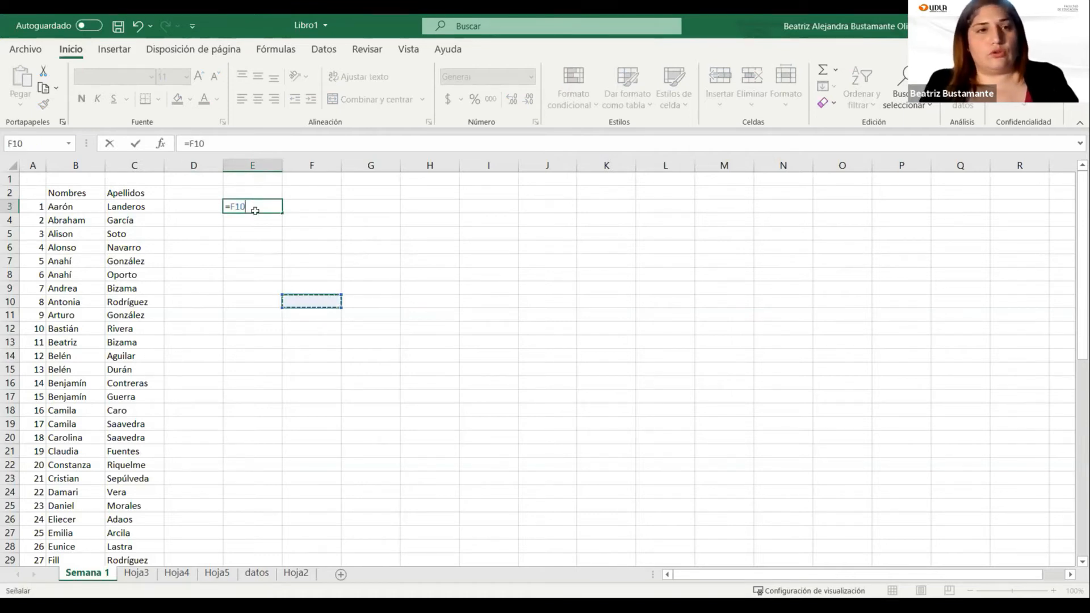
key(BackSpace)
key(BackSpace)
key(BackSpace)
key(BackSpace)
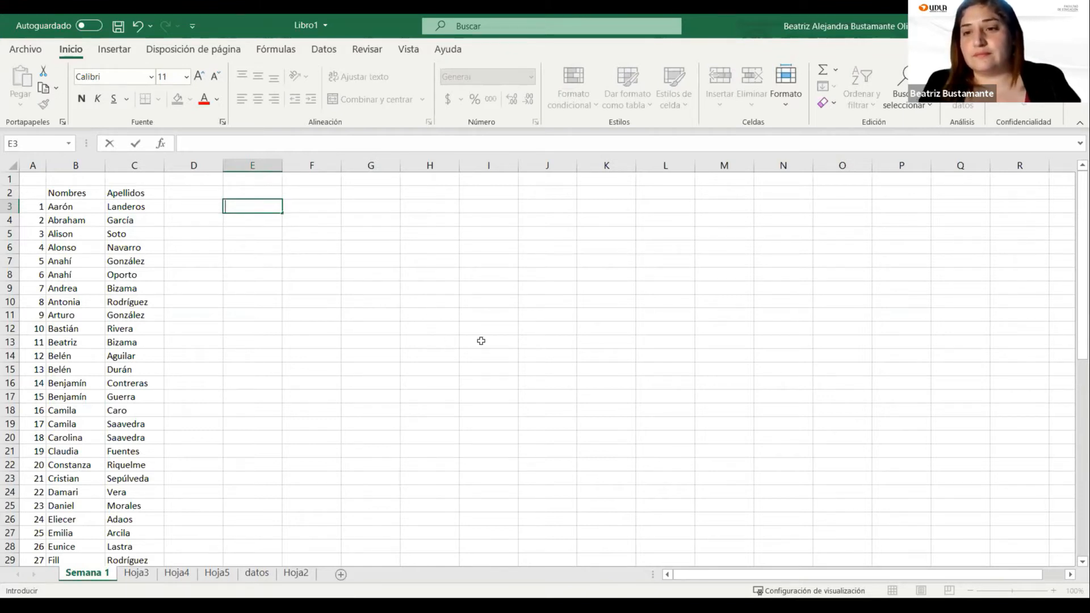
drag(70, 193, 117, 501)
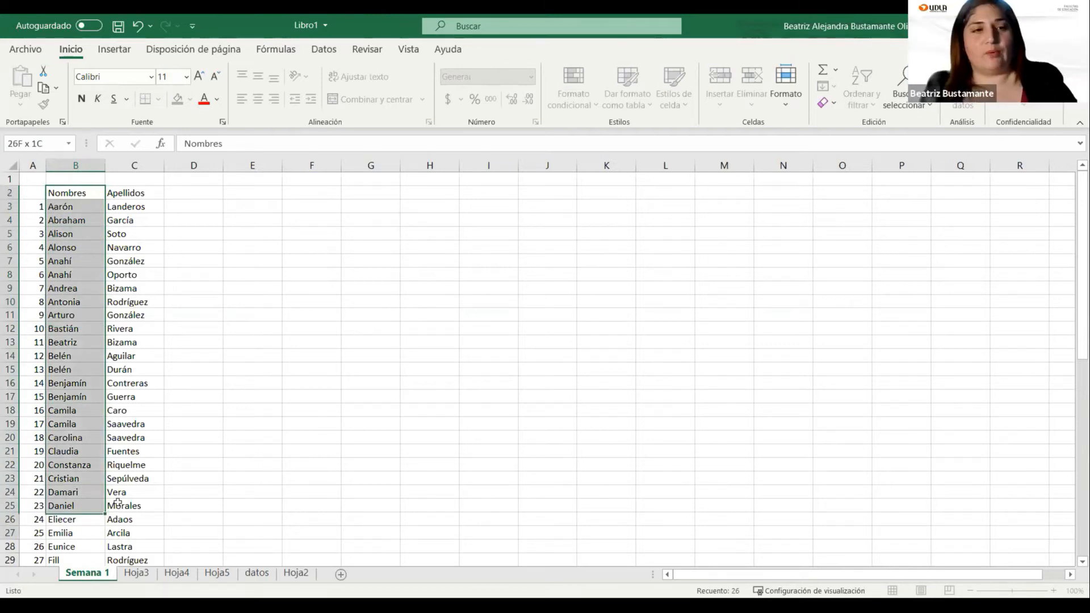
click(312, 493)
scroll(312, 492, up, 7)
click(312, 260)
click(294, 238)
click(454, 224)
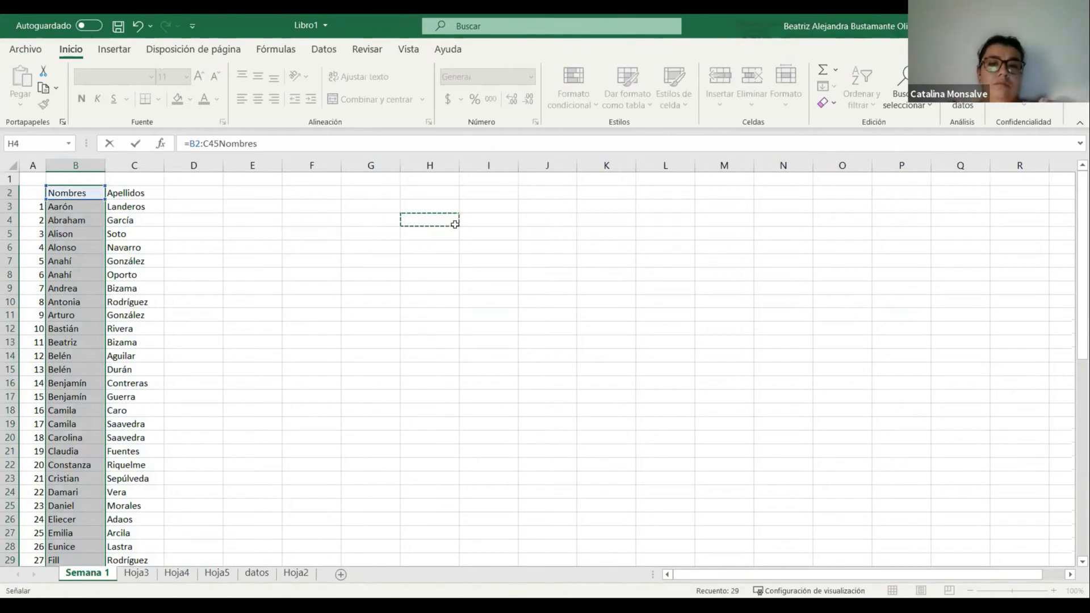
key(Return)
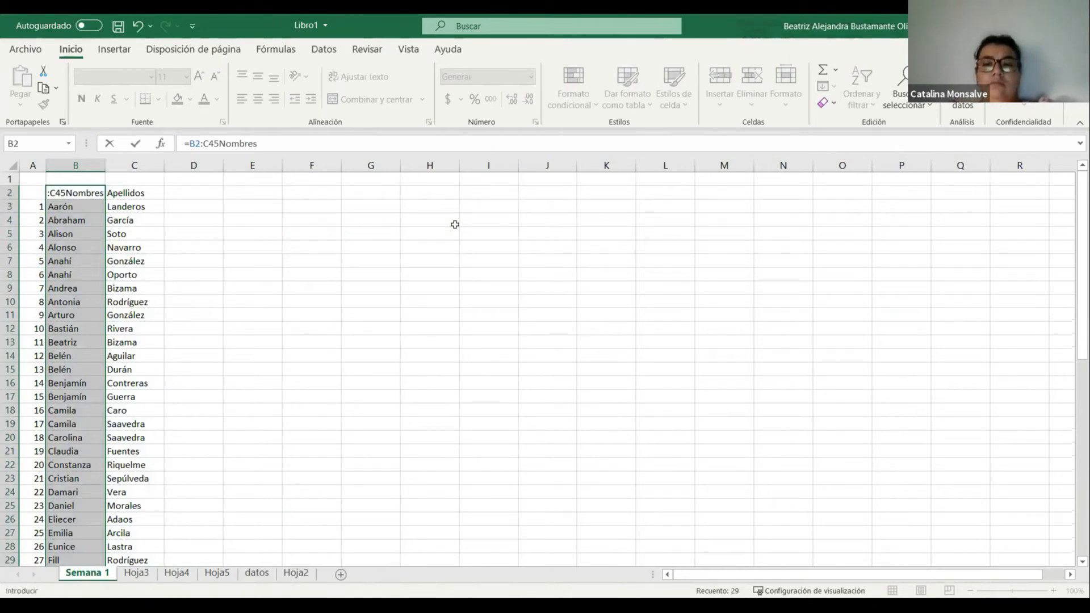
drag(260, 147, 3, 150)
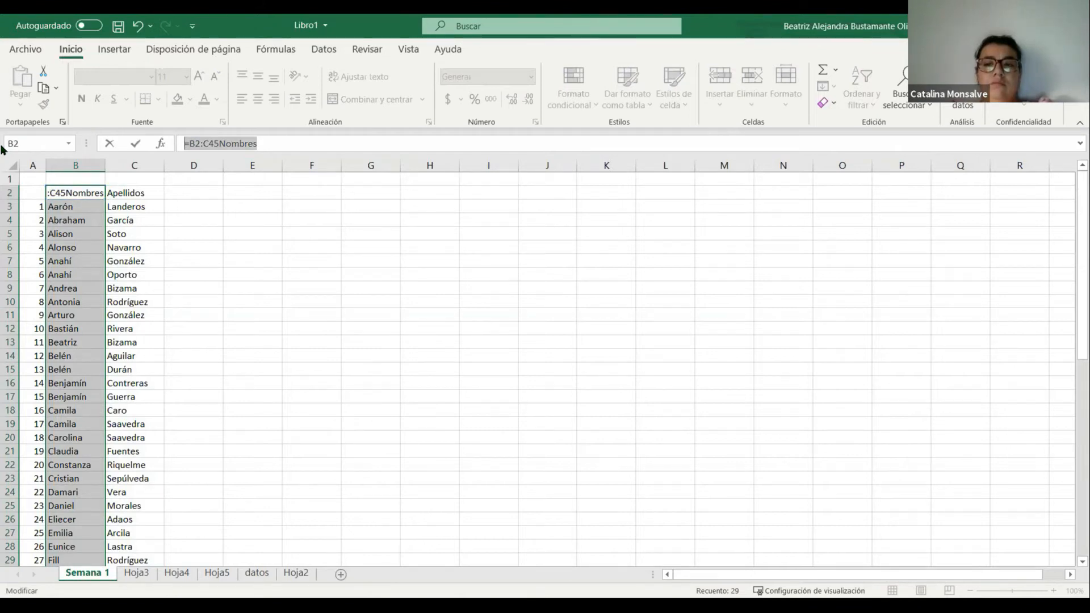
click(263, 144)
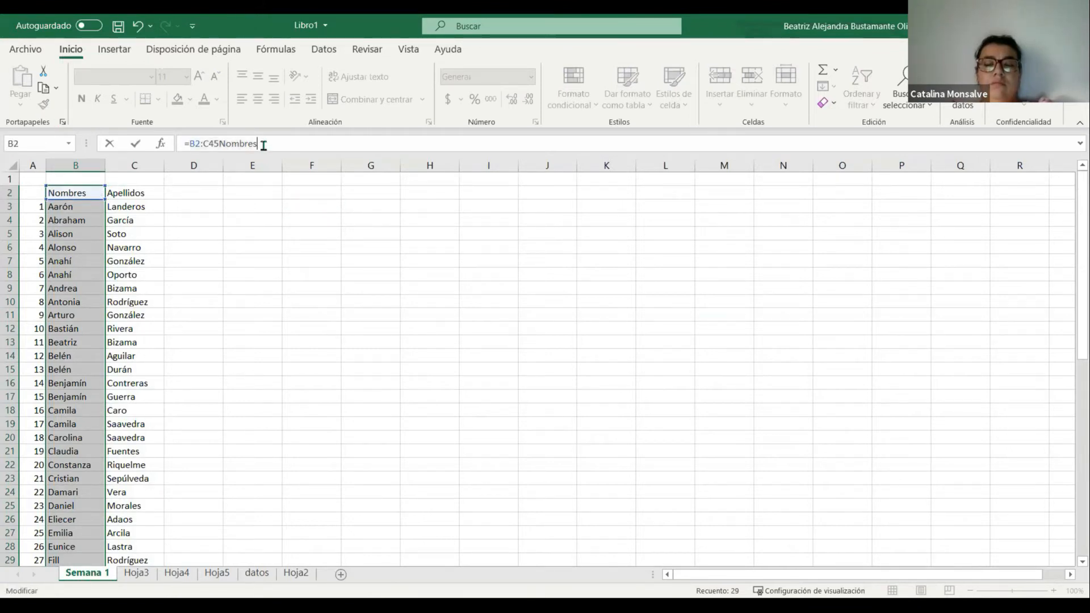
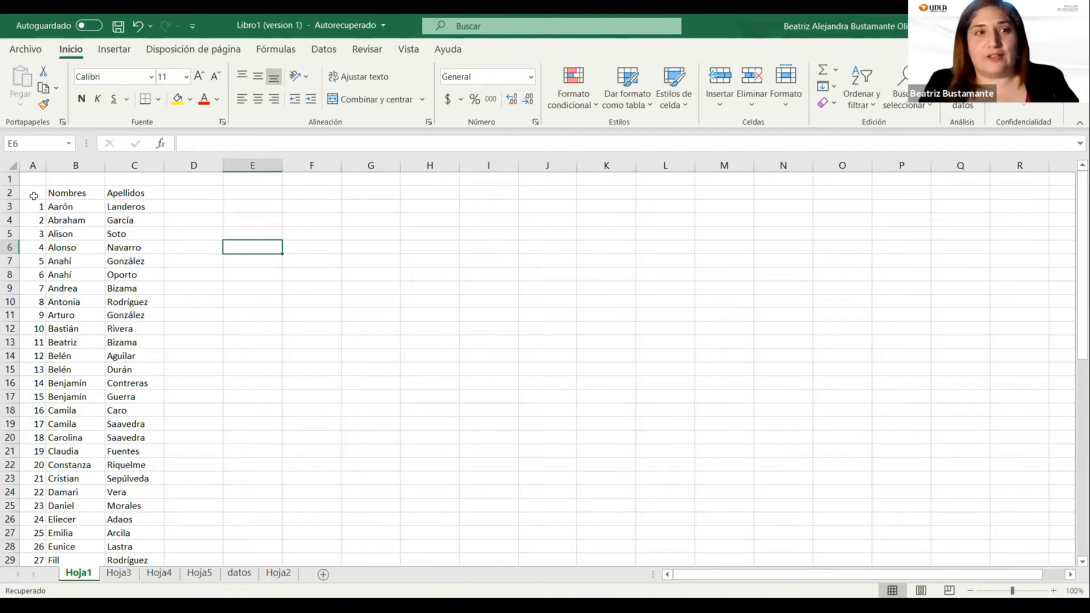
Custom-sort the student list in B2:C58, with its header row recognised, by Apellidos A to Z and then by Nombres A to Z
drag(59, 193, 151, 543)
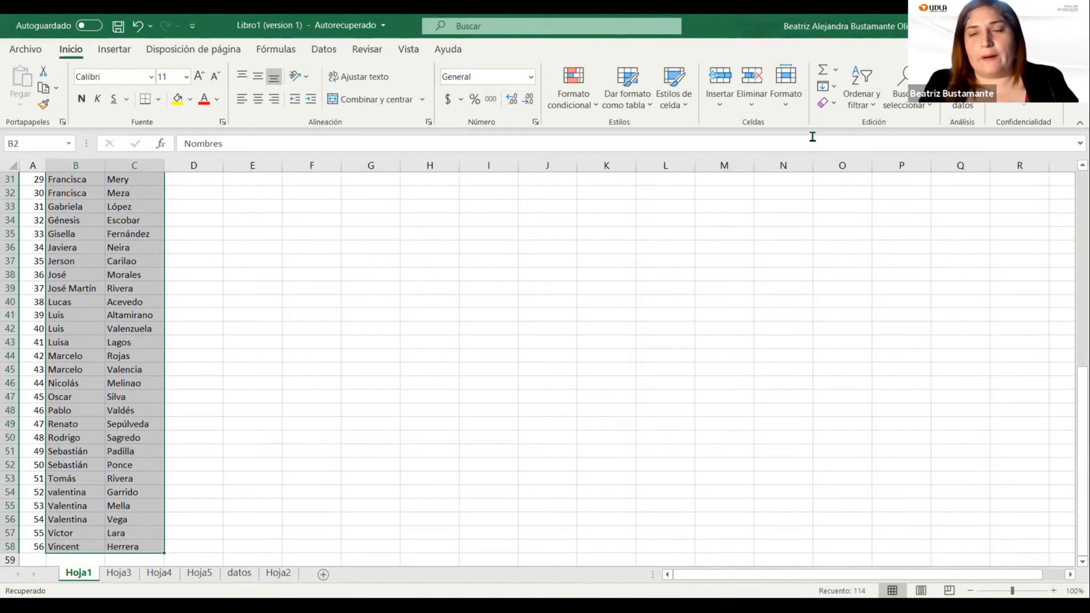
click(858, 106)
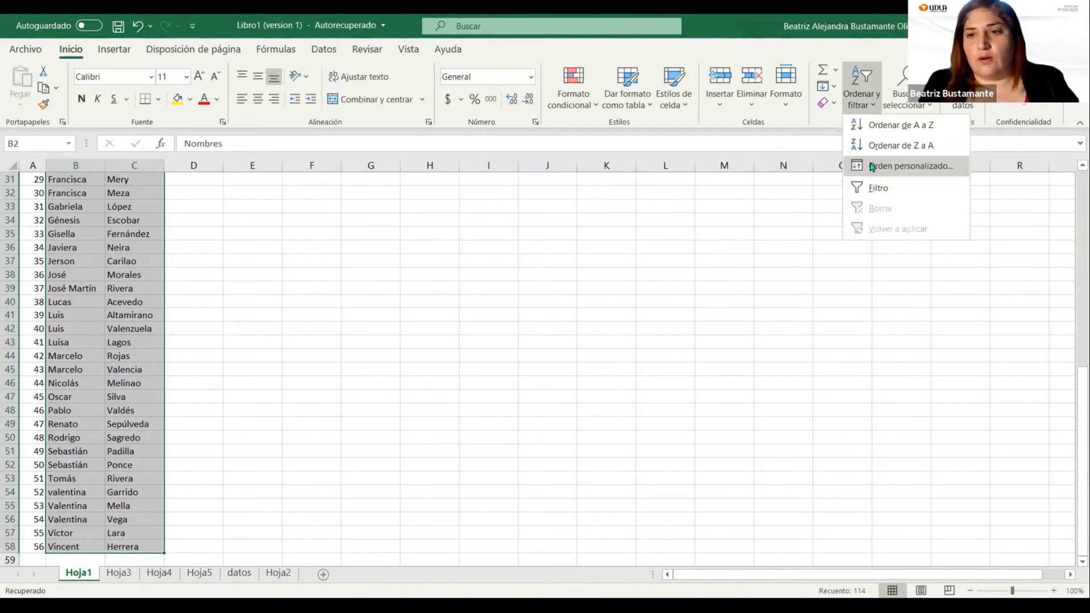
click(873, 167)
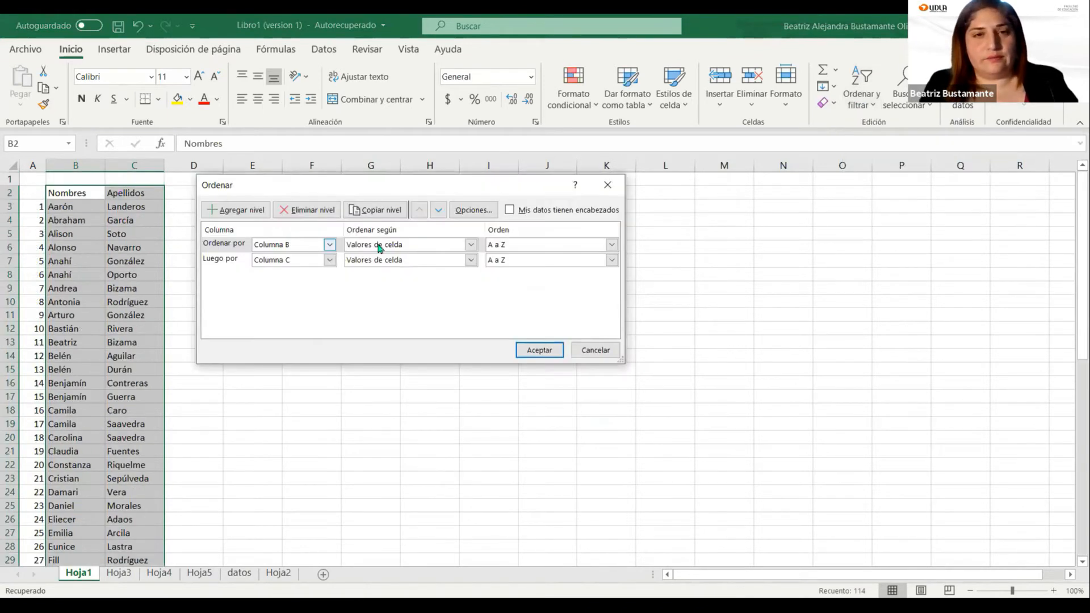
click(510, 210)
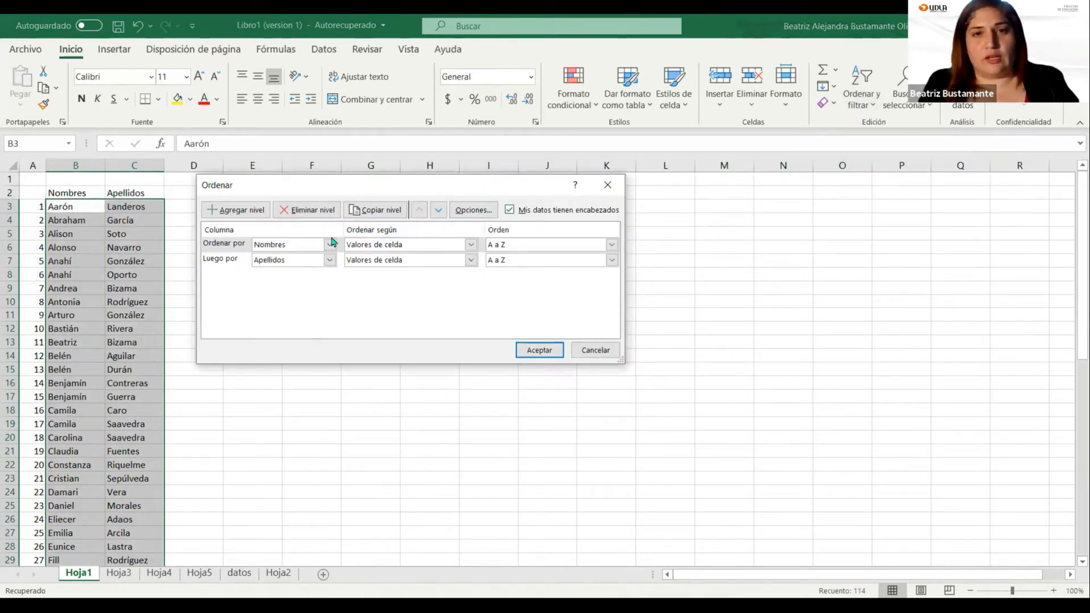
click(306, 244)
click(305, 259)
click(306, 244)
click(304, 267)
click(292, 260)
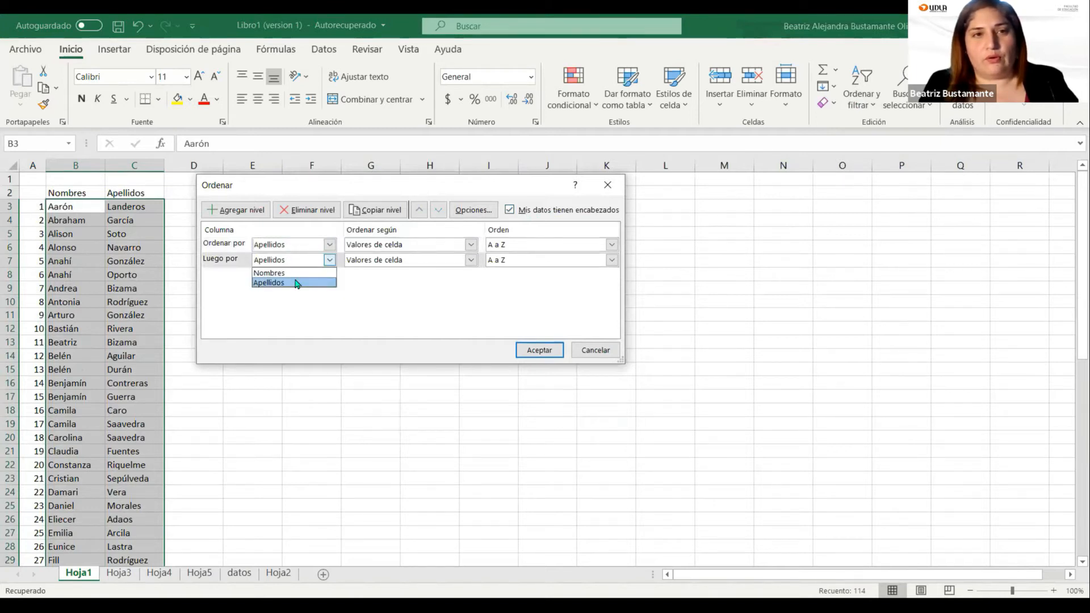
click(296, 272)
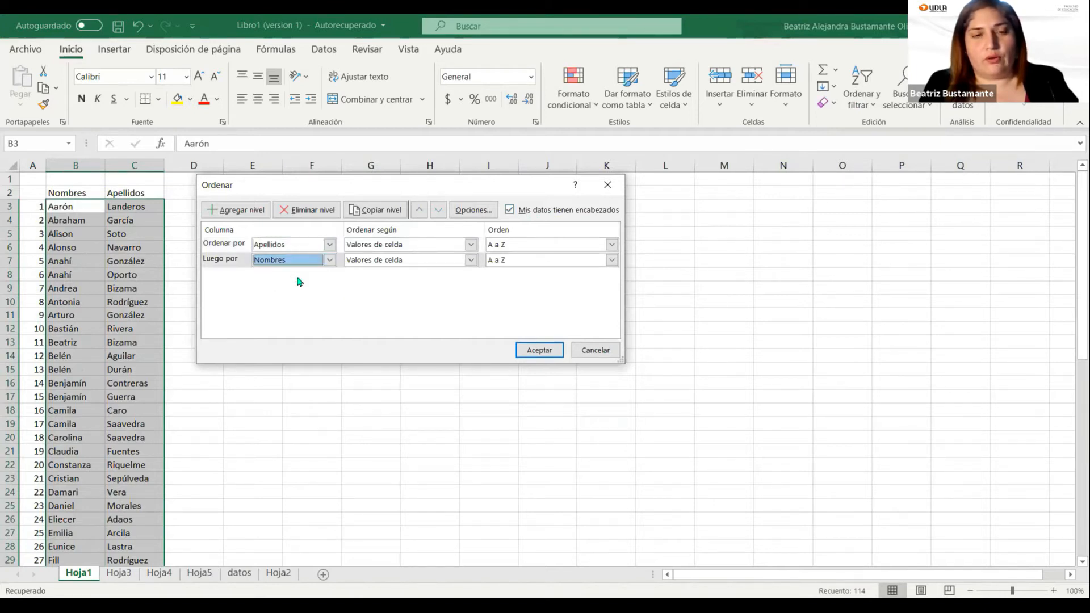
click(548, 351)
click(437, 314)
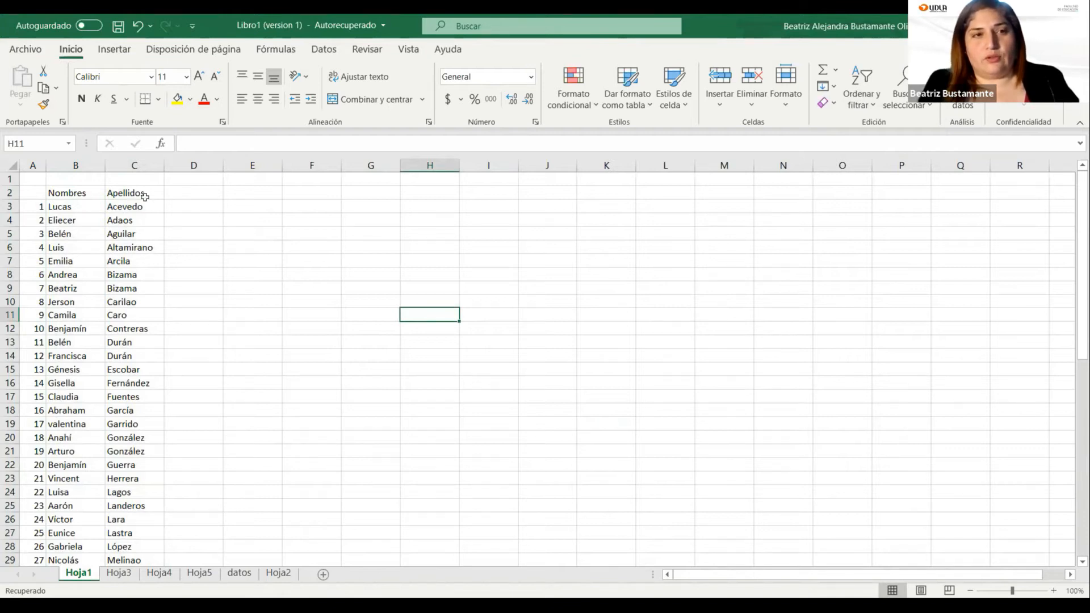
Begin a CONCATENAR formula in cell E3, beside the first student's row
click(274, 209)
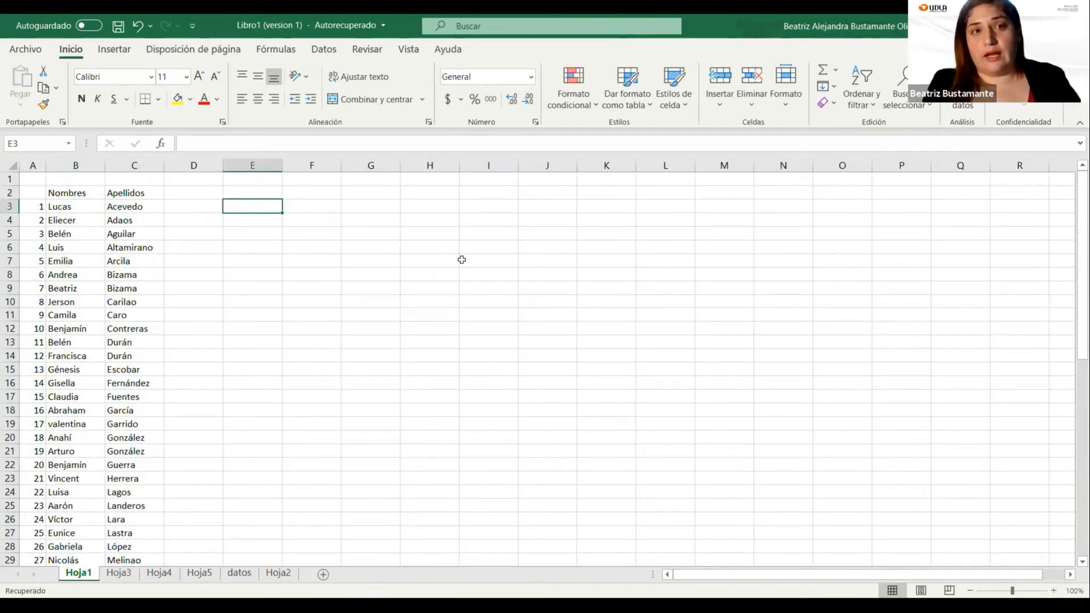
text(=)
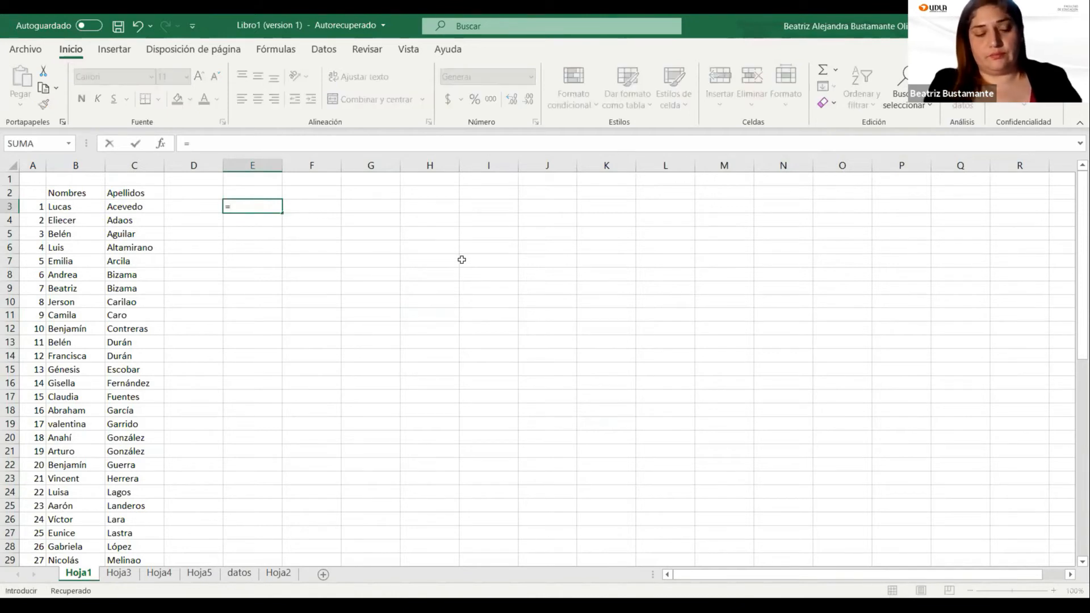
text(con)
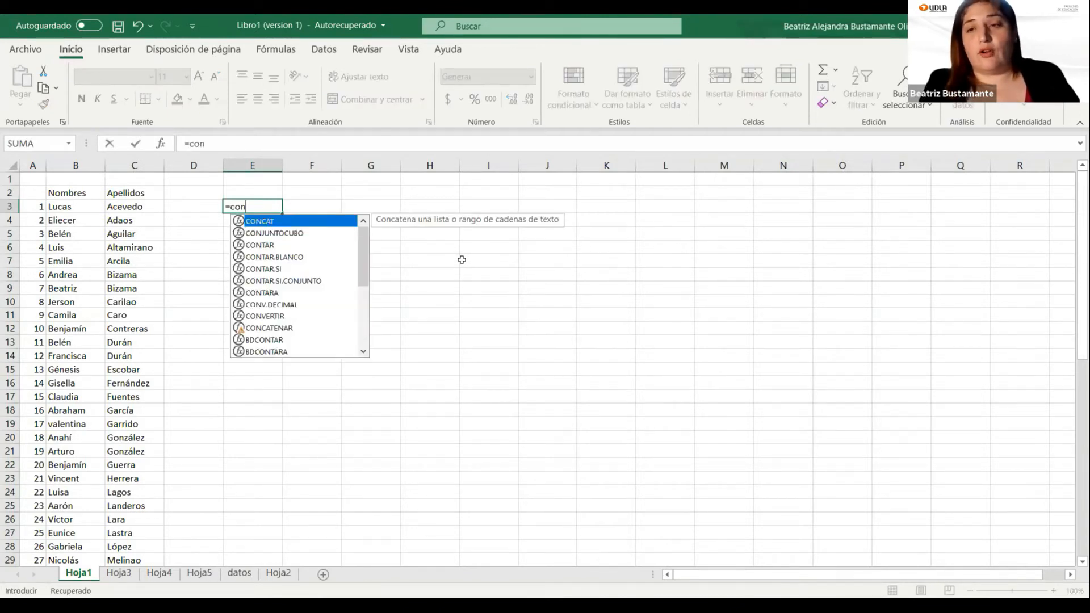
text(catenar)
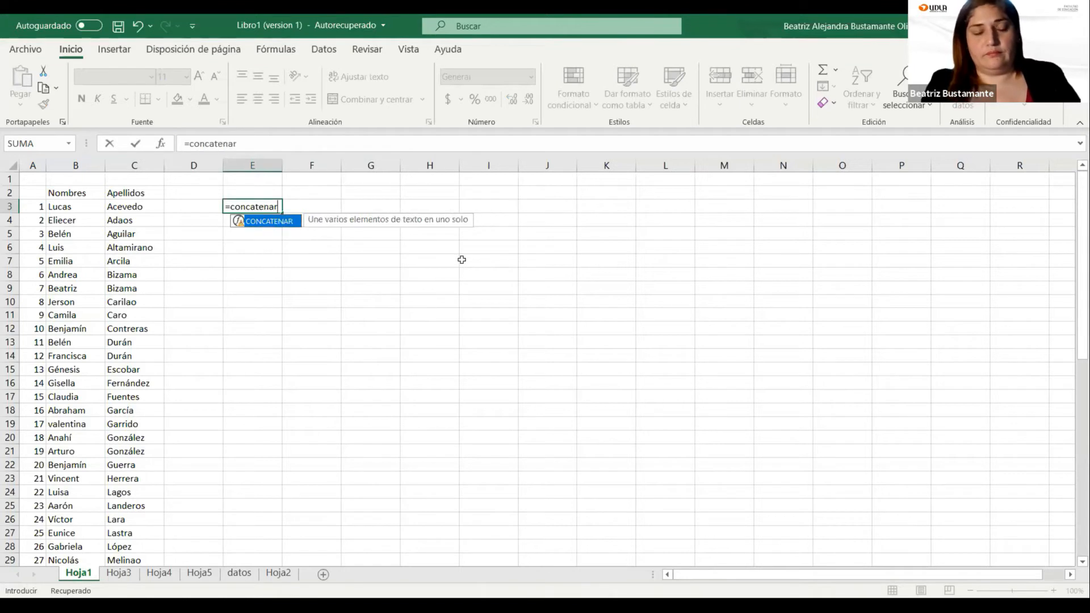
text(()
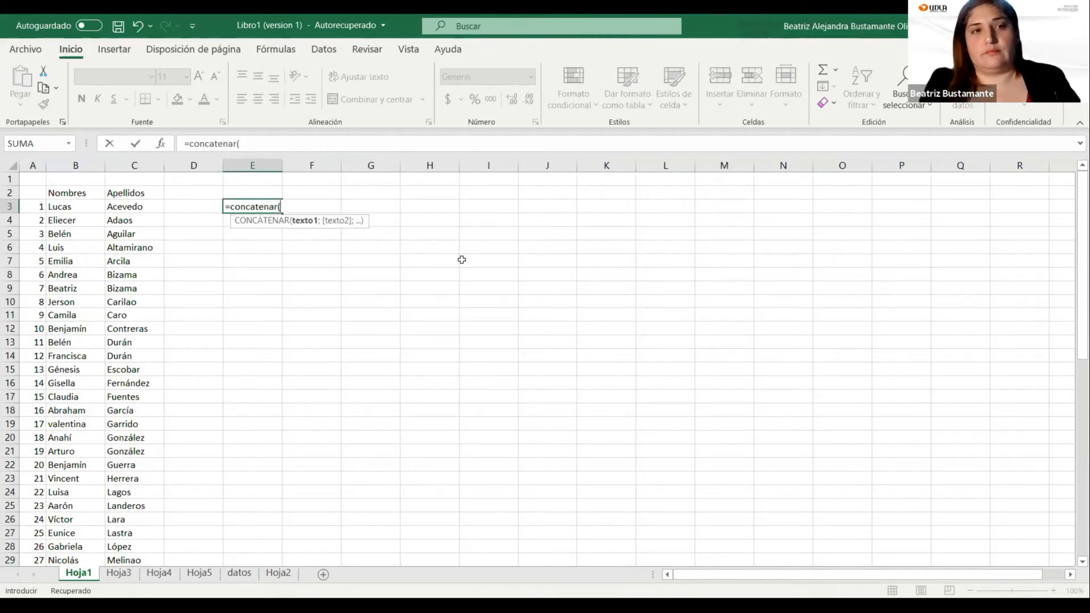
Complete the CONCATENAR formula in E3 so it joins C3, a space in quotes and B3
key(Left)
key(Left)
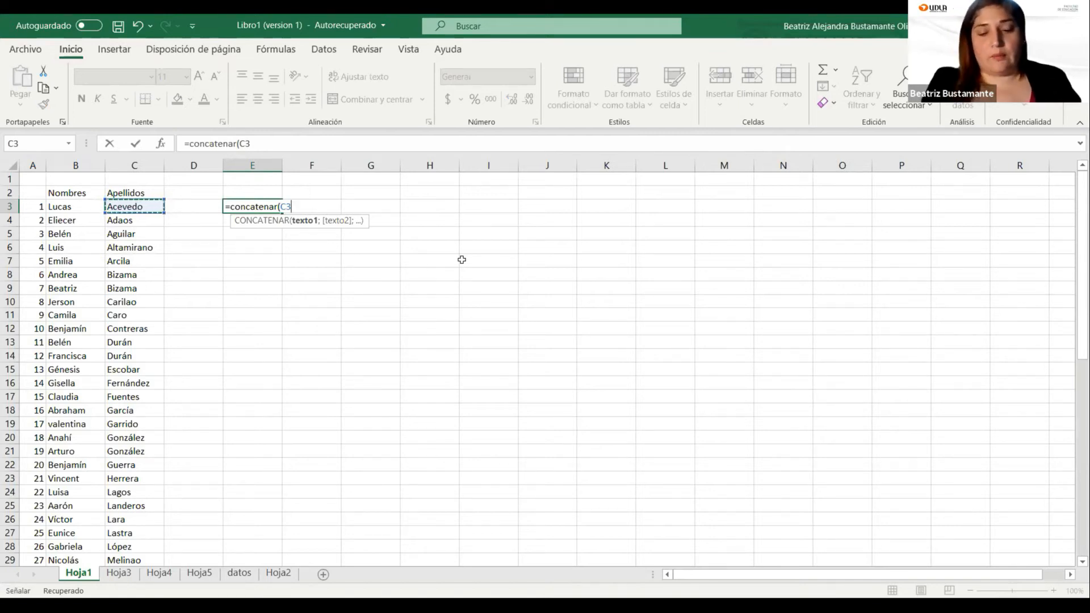
text(;)
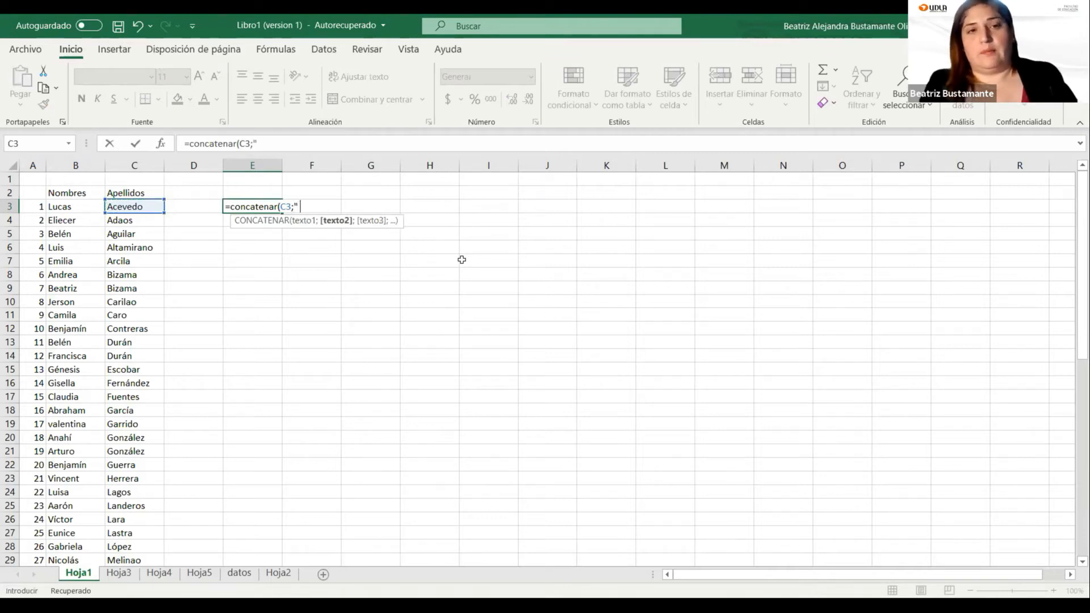
text(" ";)
key(Left)
key(Left)
key(Left)
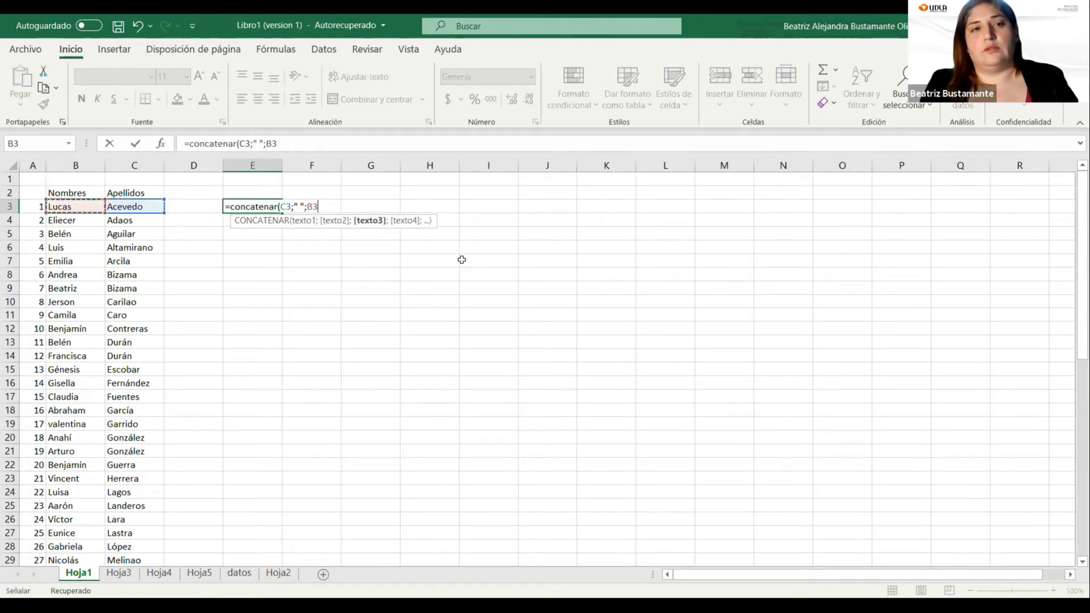
text())
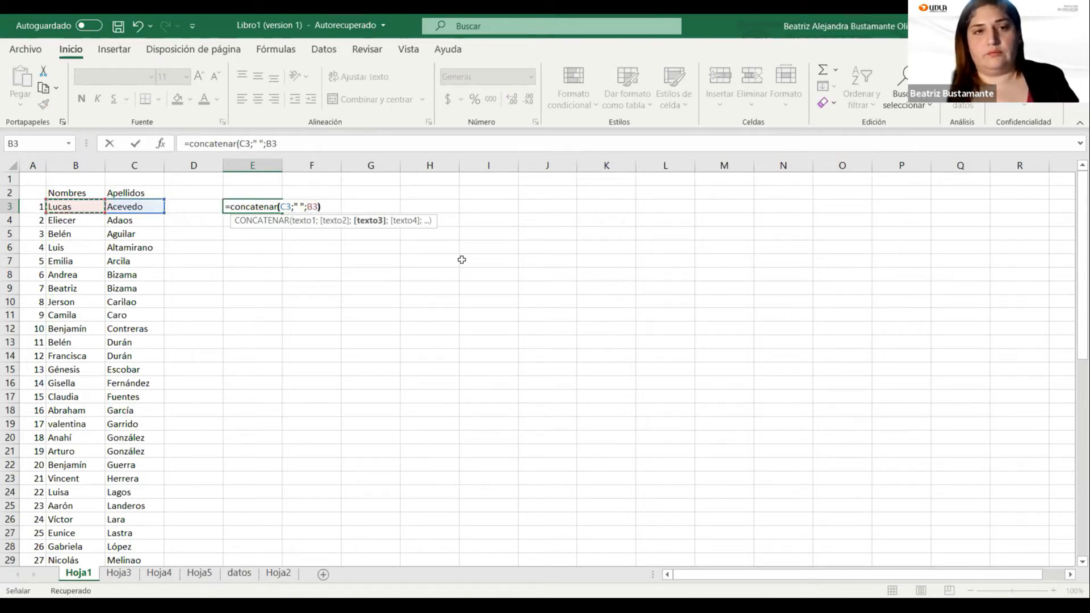
key(Return)
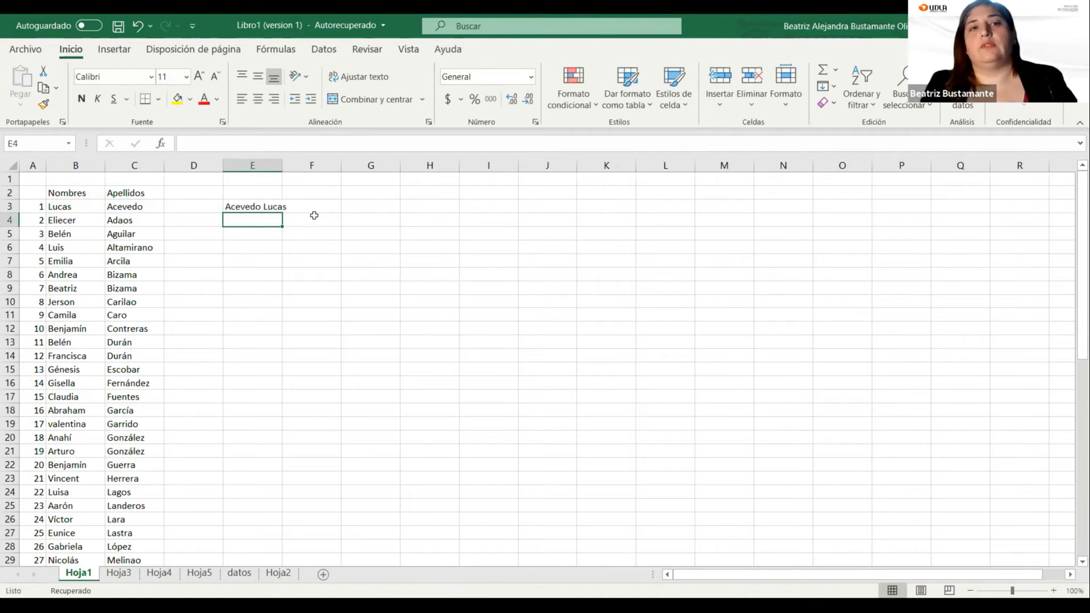
Fill the E3 formula down to E58 and copy the filled range
click(264, 208)
drag(285, 214, 289, 546)
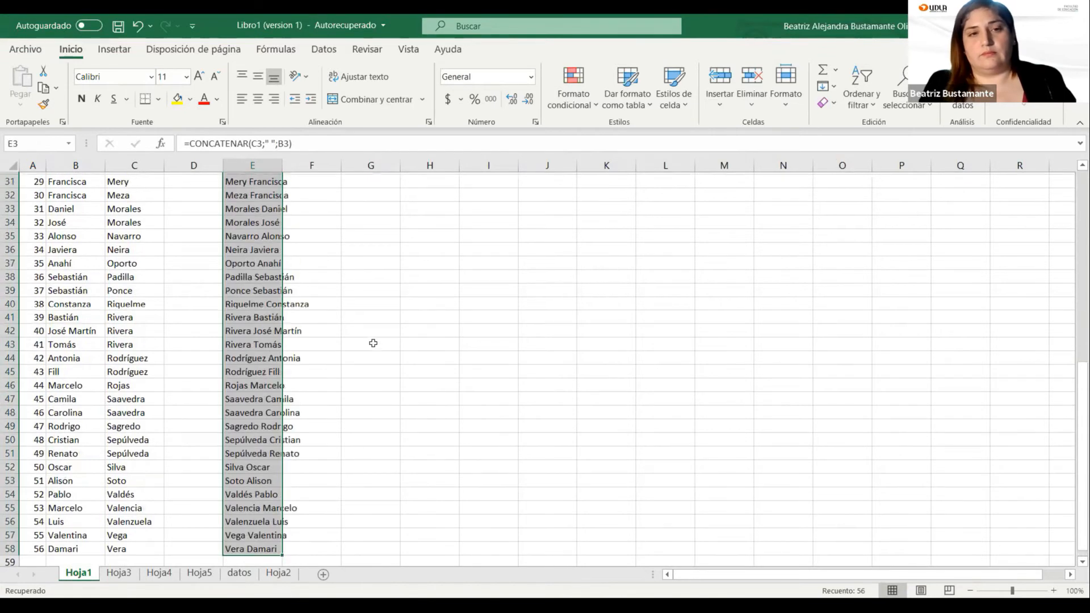
scroll(373, 343, up, 10)
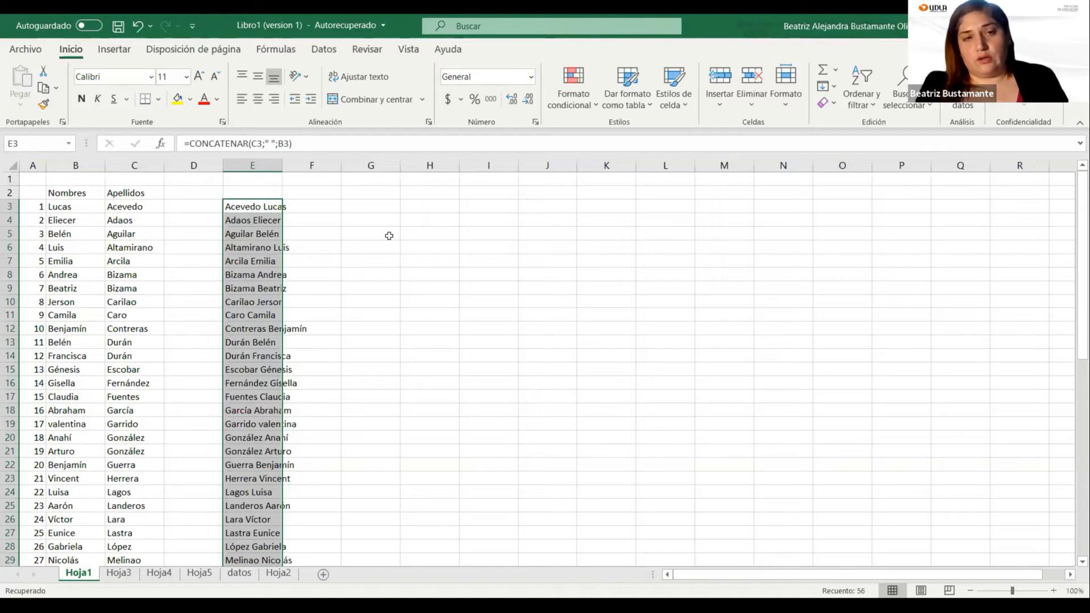
key(ctrl+c)
Try to paste the copied formulas starting at F2, and undo the paste
click(320, 195)
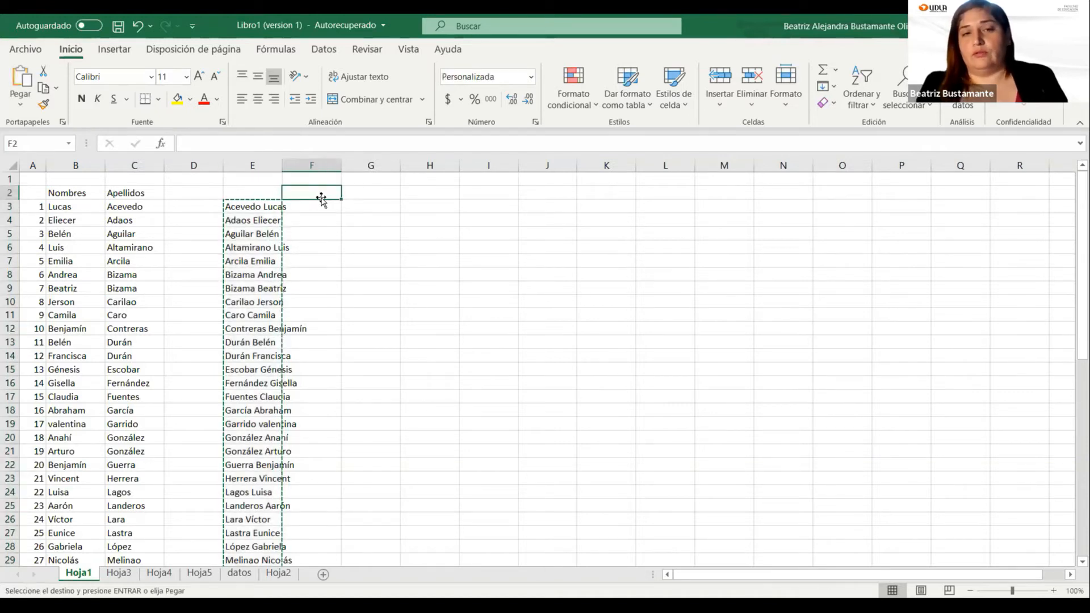
key(ctrl+v)
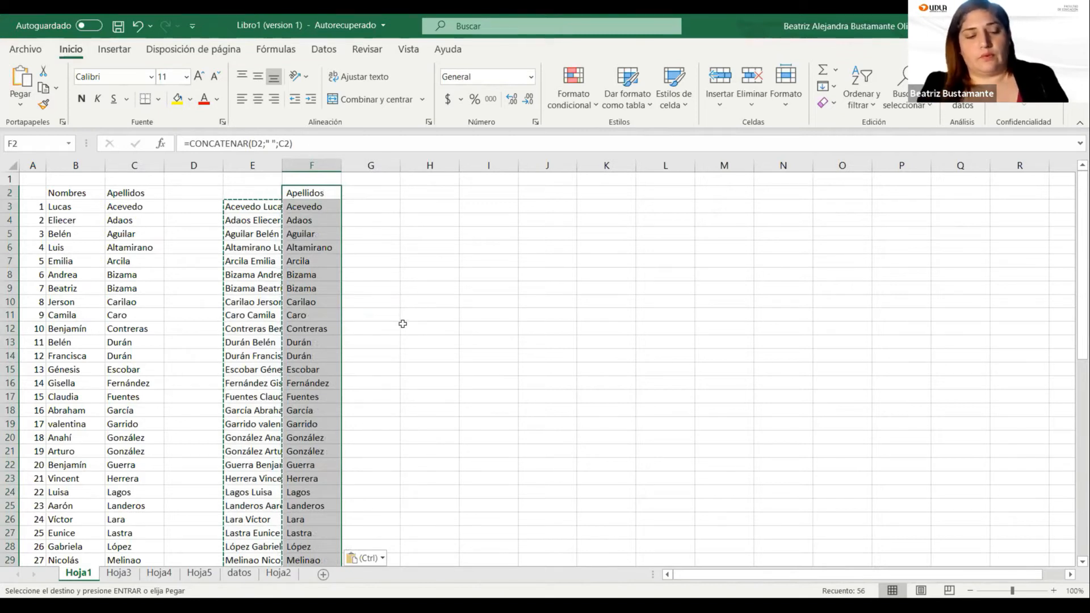
key(ctrl+z)
click(389, 300)
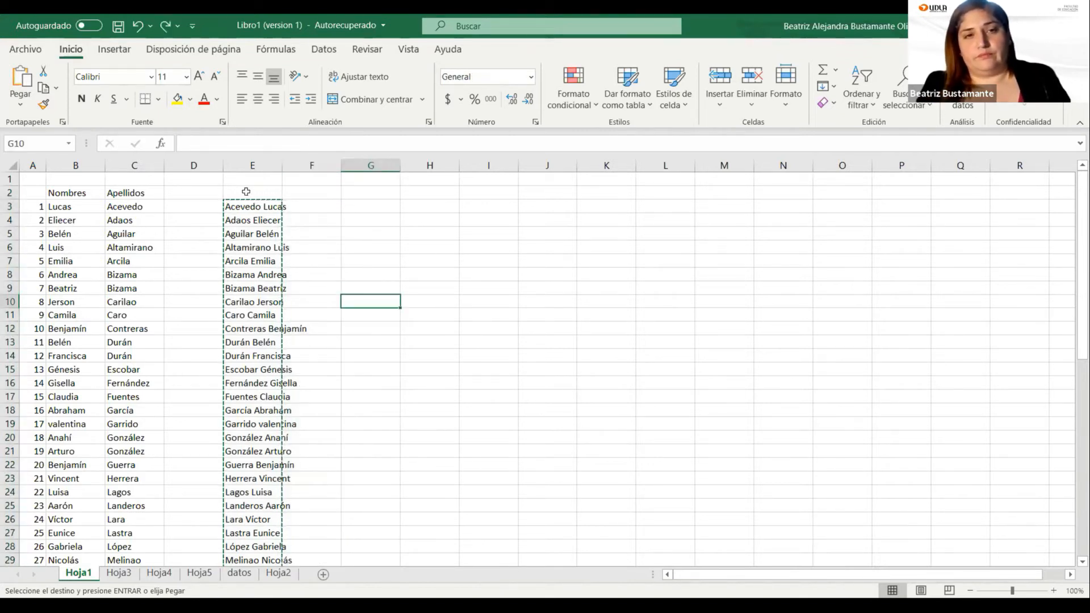
Paste the copied range over itself from E3 as values only, replacing the formulas in E3:E58
click(245, 210)
drag(245, 218, 244, 565)
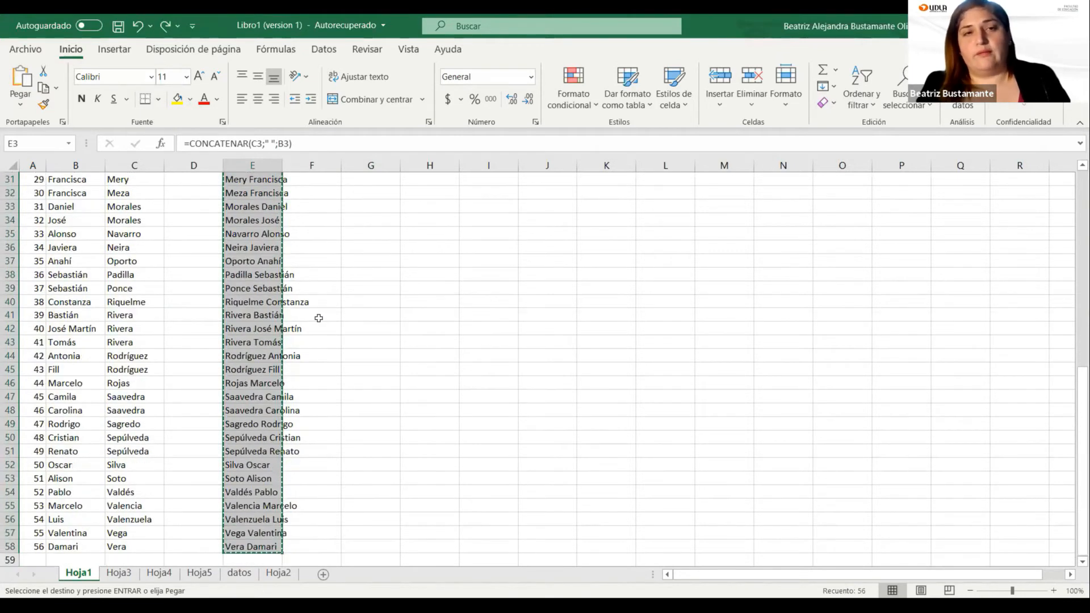
scroll(316, 317, up, 10)
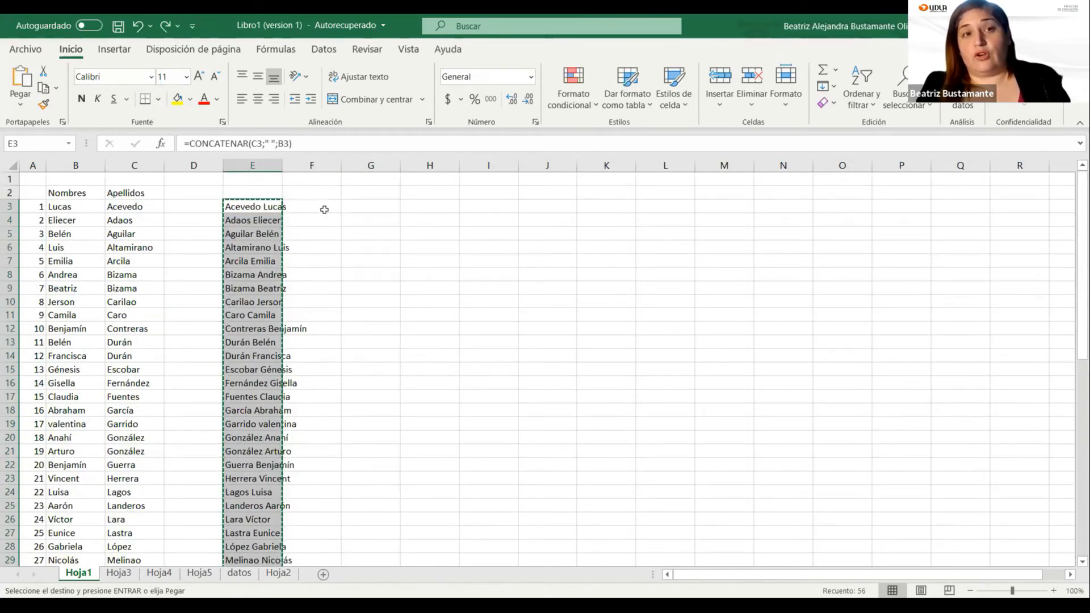
click(265, 208)
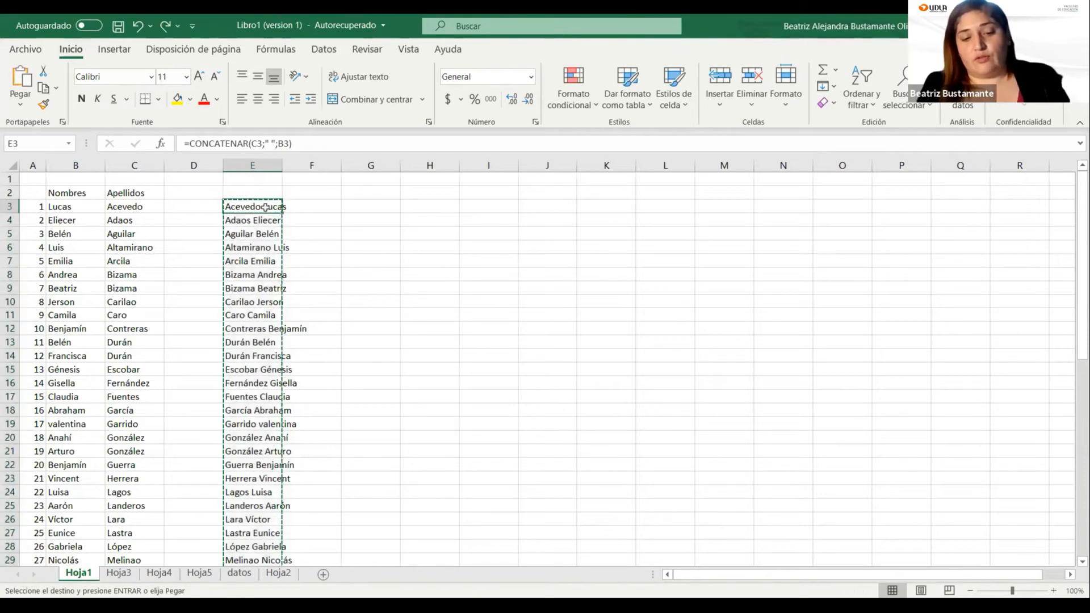
key(ctrl+v)
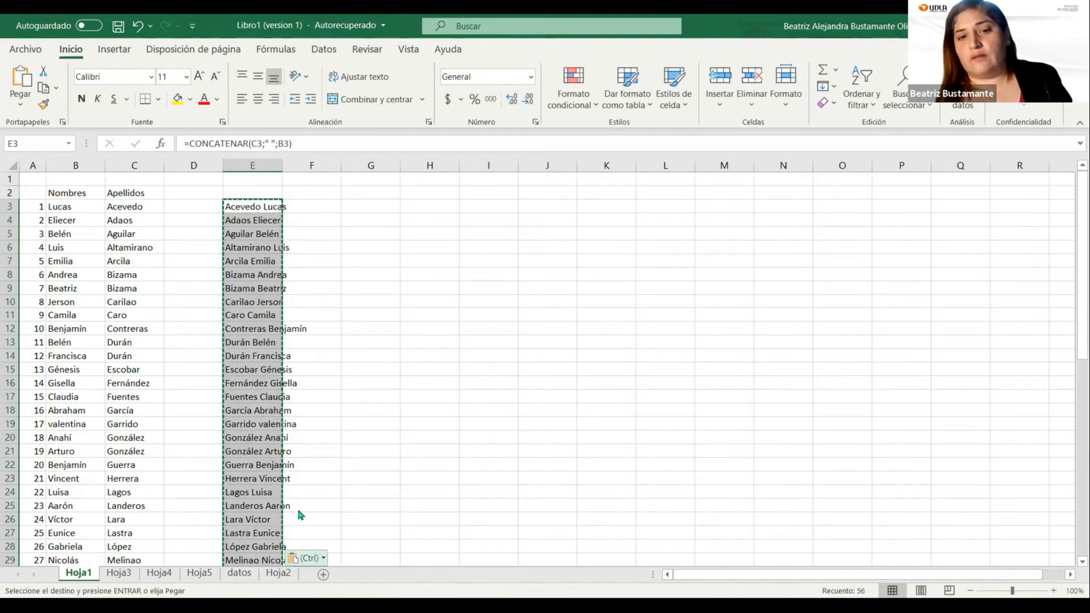
key(ctrl)
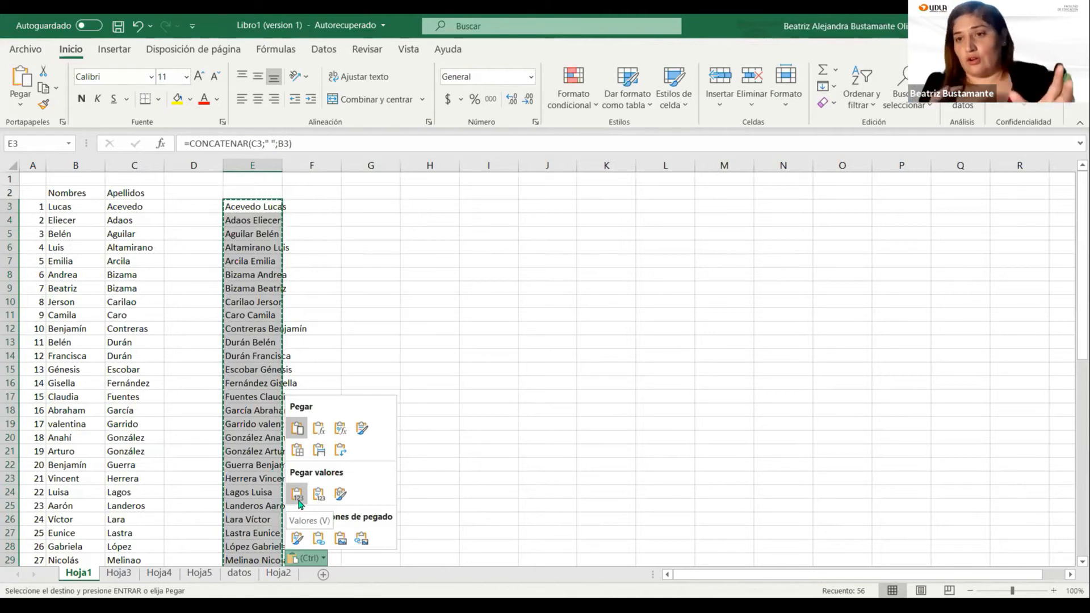
click(299, 500)
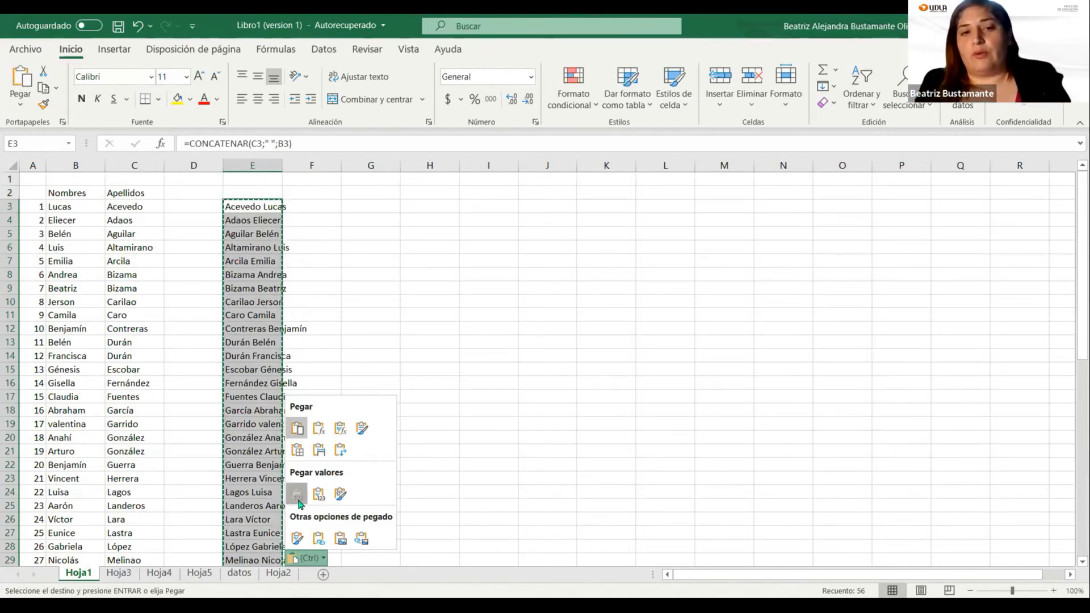
click(355, 398)
Inspect E11, E5 and E3 to check whether the cells hold plain text or formulas
click(264, 315)
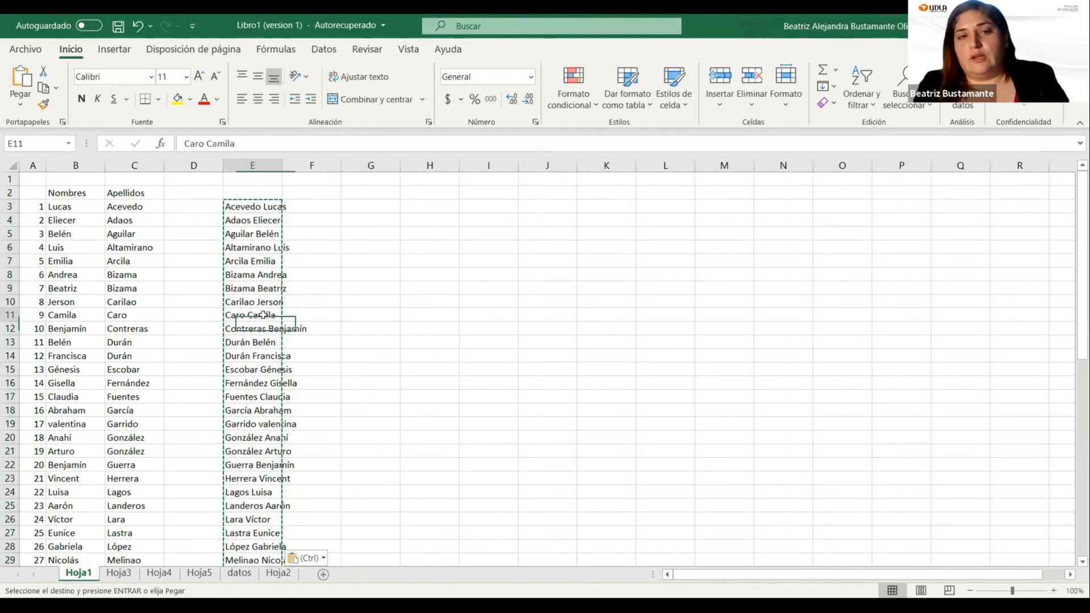
click(248, 239)
click(250, 208)
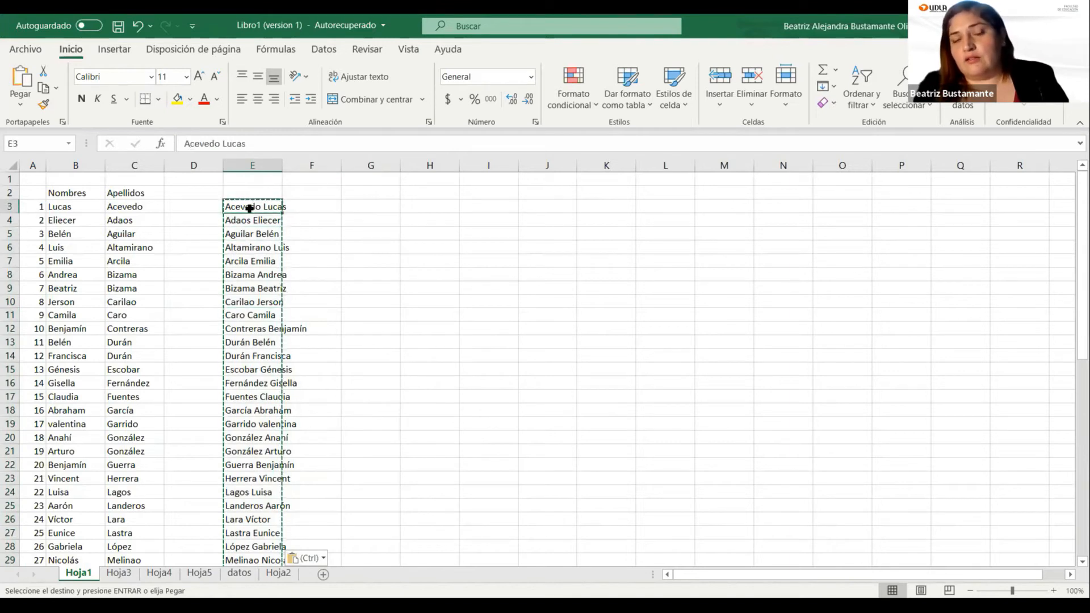
click(326, 229)
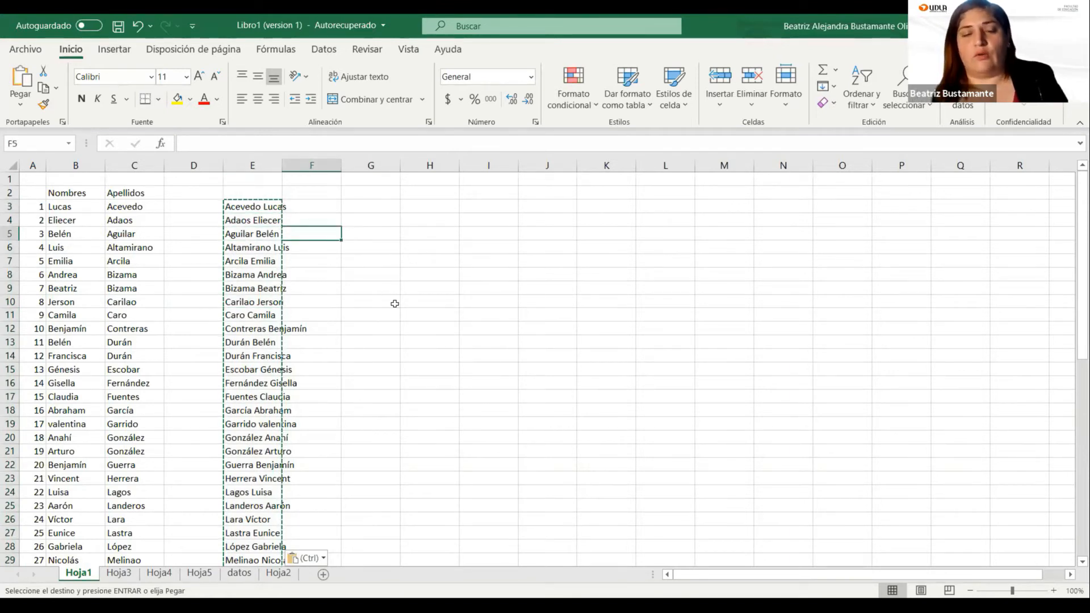
drag(394, 304, 399, 311)
click(496, 290)
Copy the full names in E3:E58 and paste them transposed along row 2, starting at F2
drag(256, 205, 254, 555)
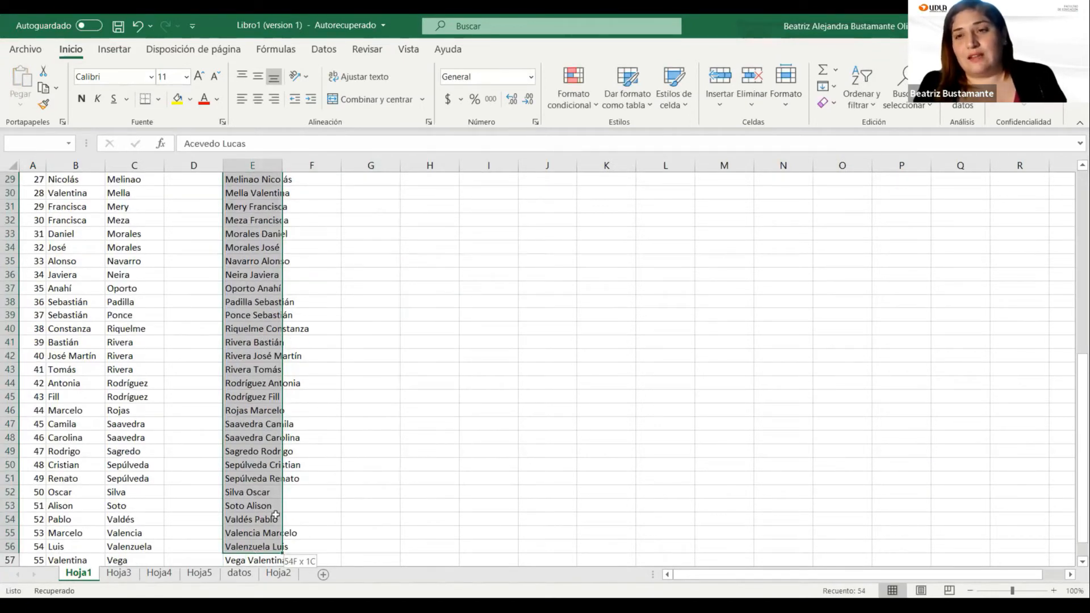
drag(276, 515, 277, 560)
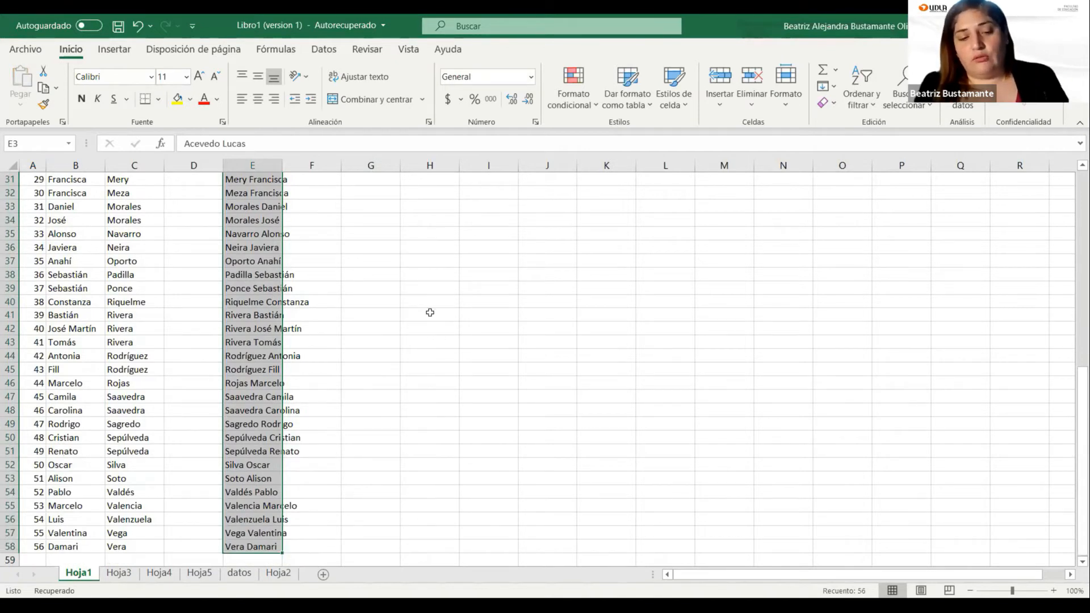
key(ctrl+c)
scroll(377, 284, up, 10)
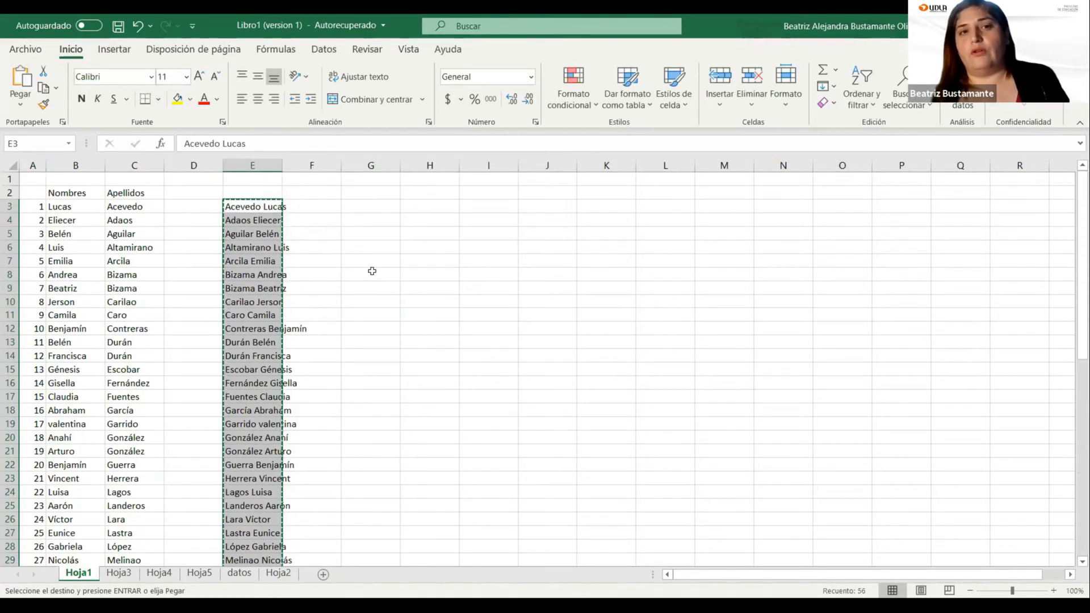
click(316, 194)
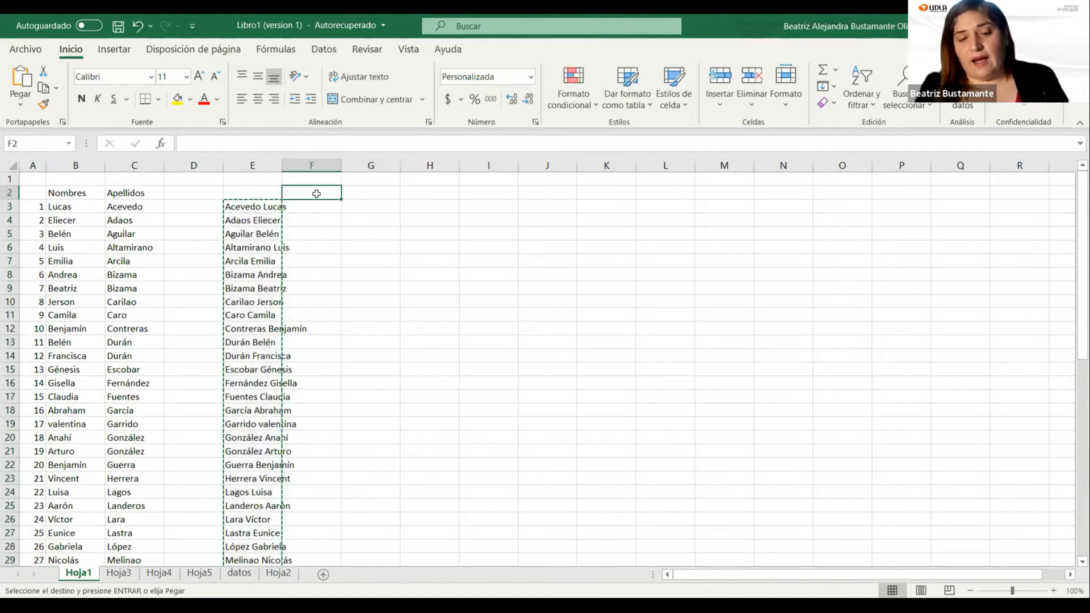
key(ctrl+v)
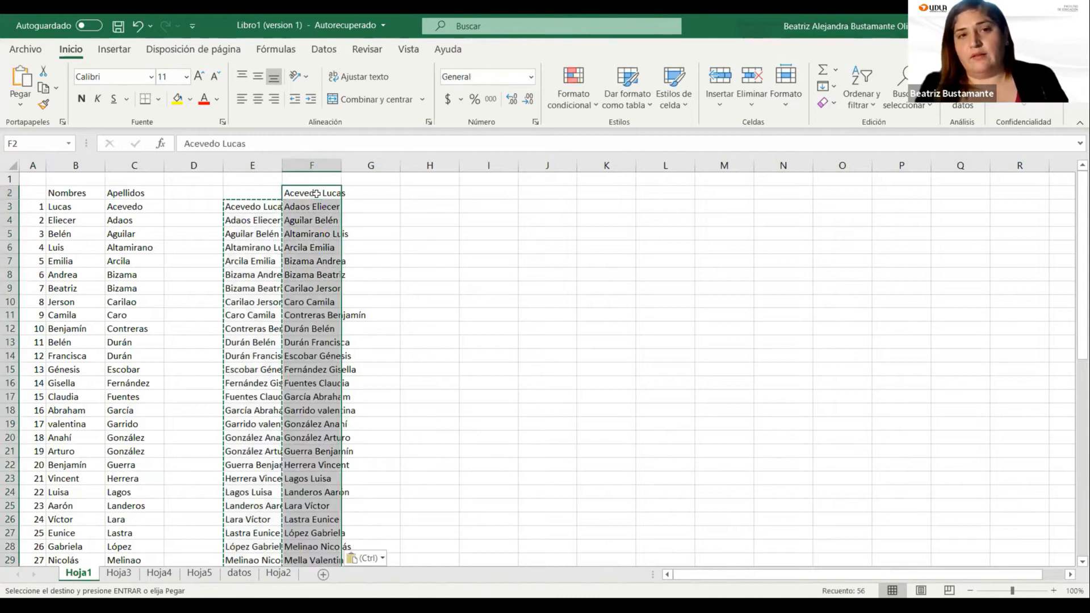
click(383, 560)
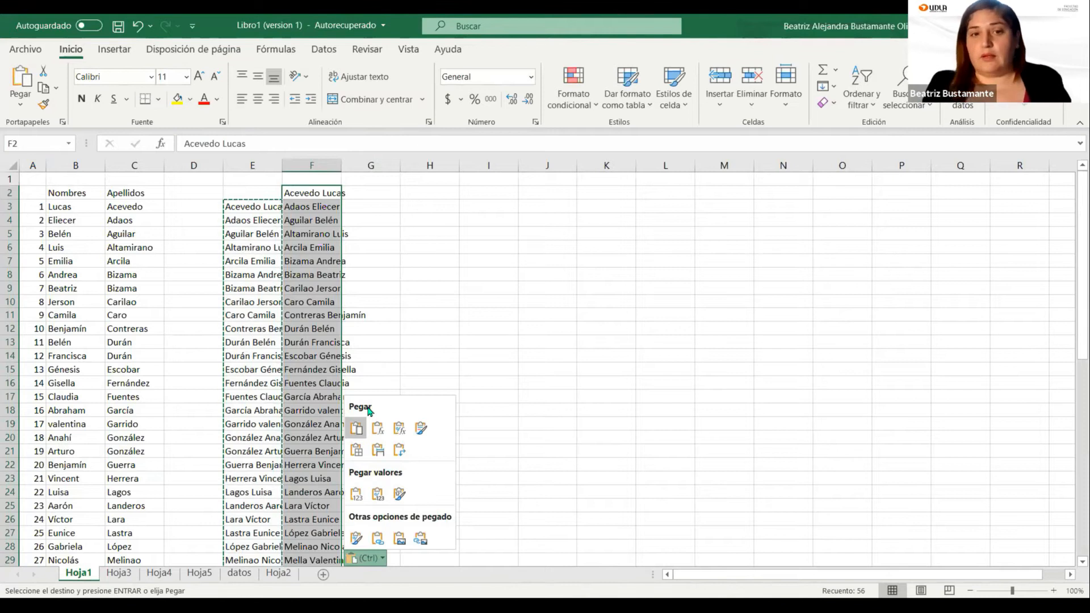
click(400, 450)
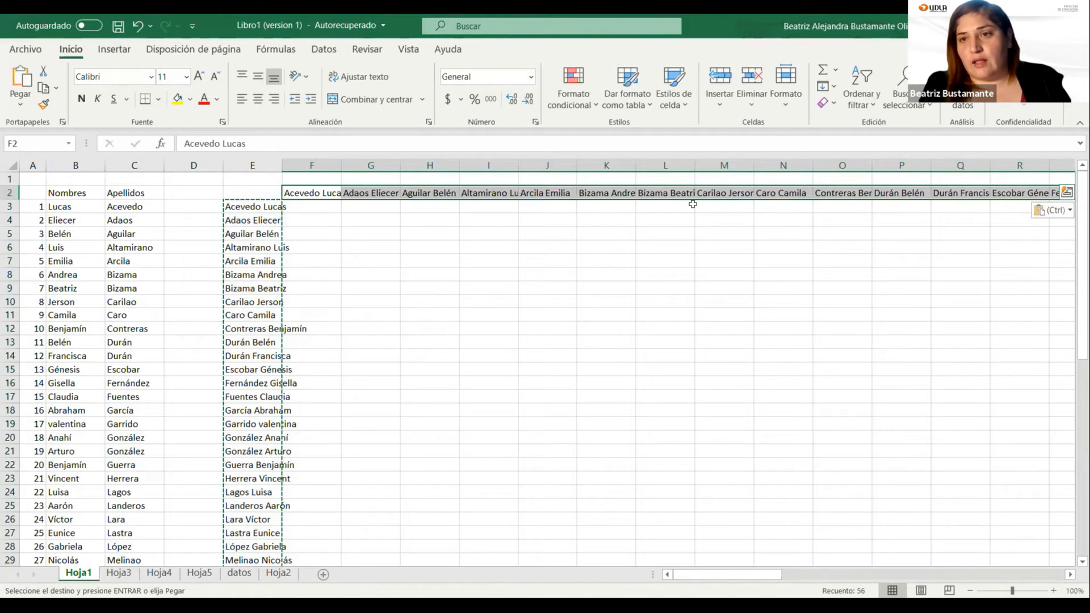
click(447, 284)
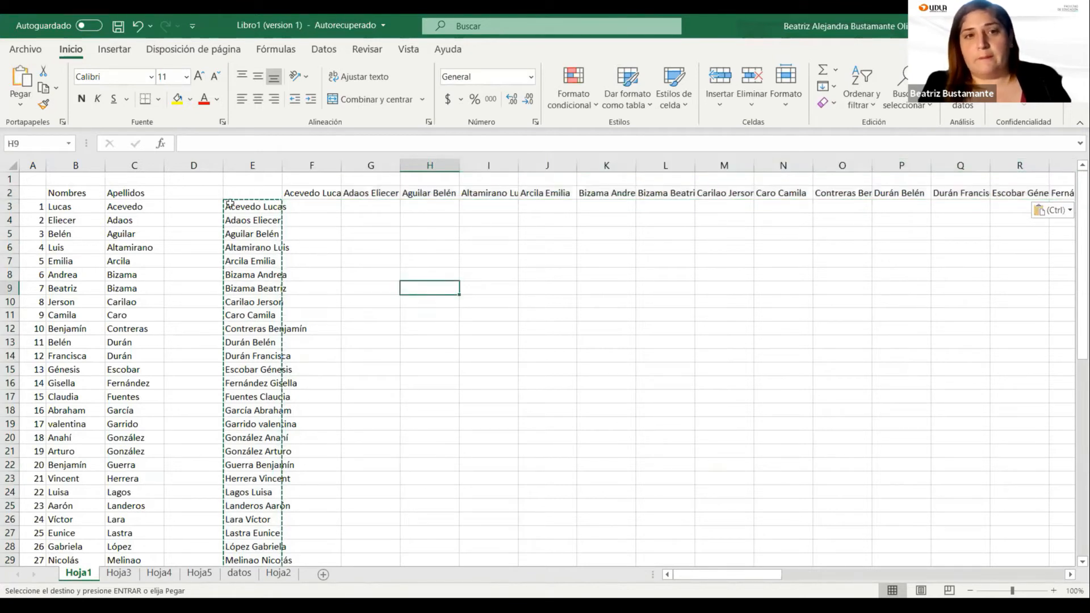
Clear the vertical list of full names in E3:E58
click(244, 195)
drag(252, 206, 266, 562)
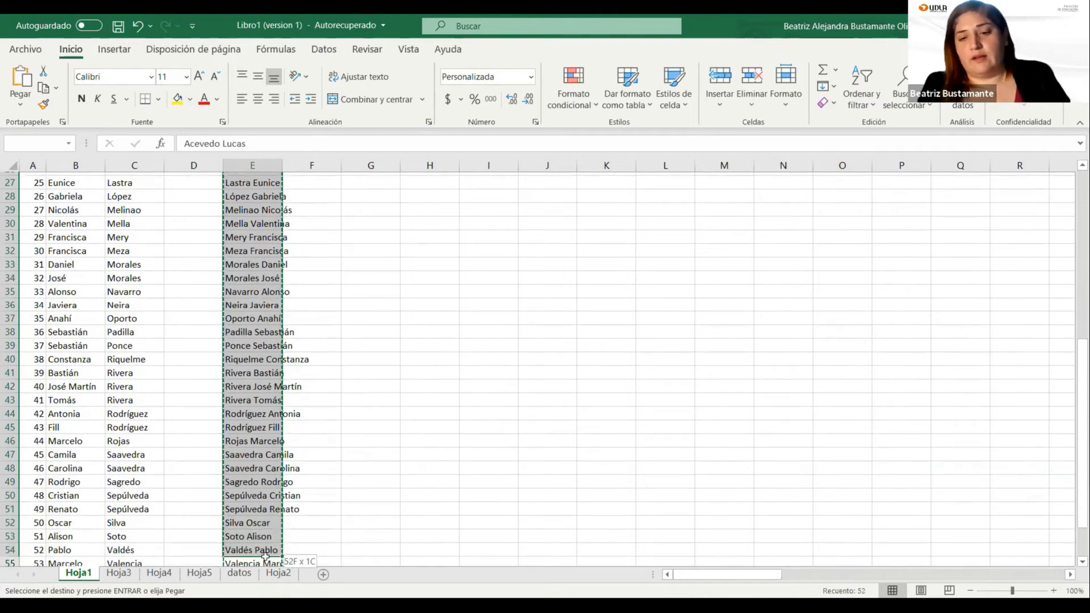
key(Delete)
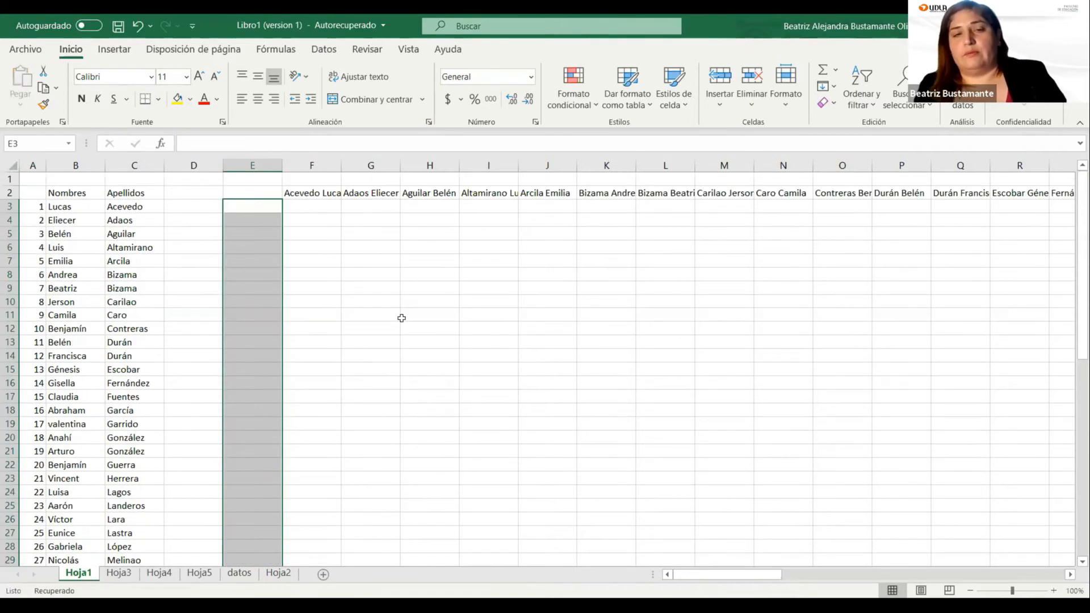
Delete columns B and C, which hold the separate Nombres and Apellidos lists
click(314, 190)
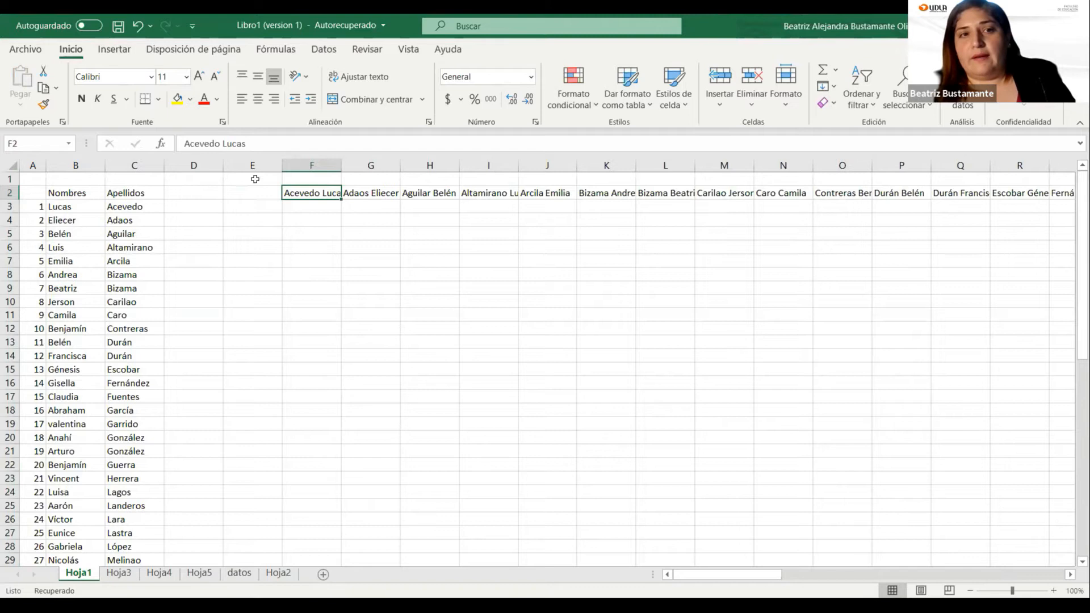
drag(134, 165, 65, 165)
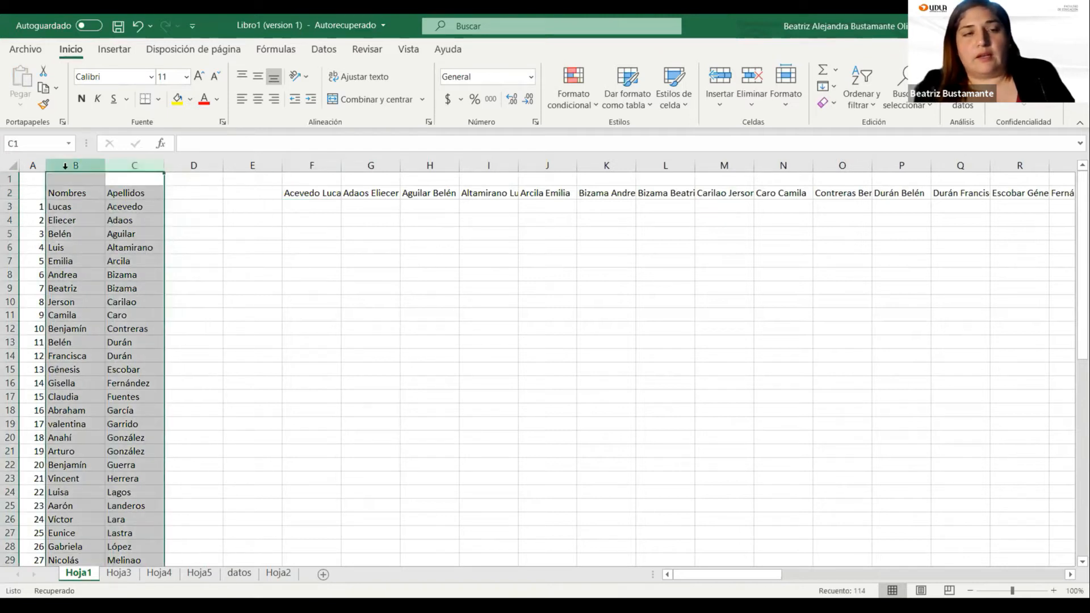
key(ctrl+minus)
click(312, 329)
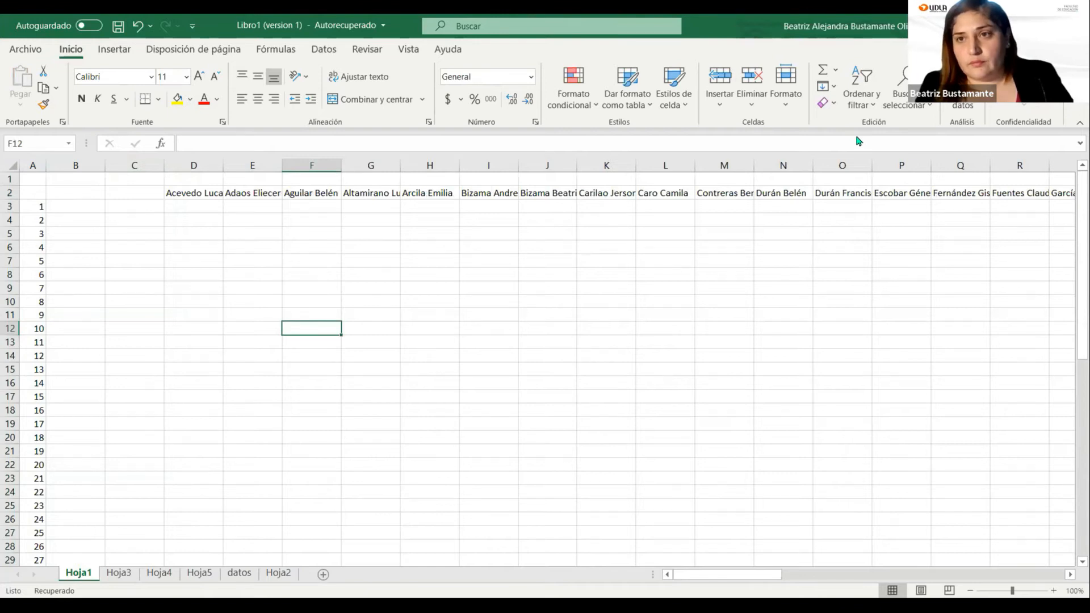
Rotate the text of the full names in D2:BG2 upwards
drag(211, 191, 1010, 194)
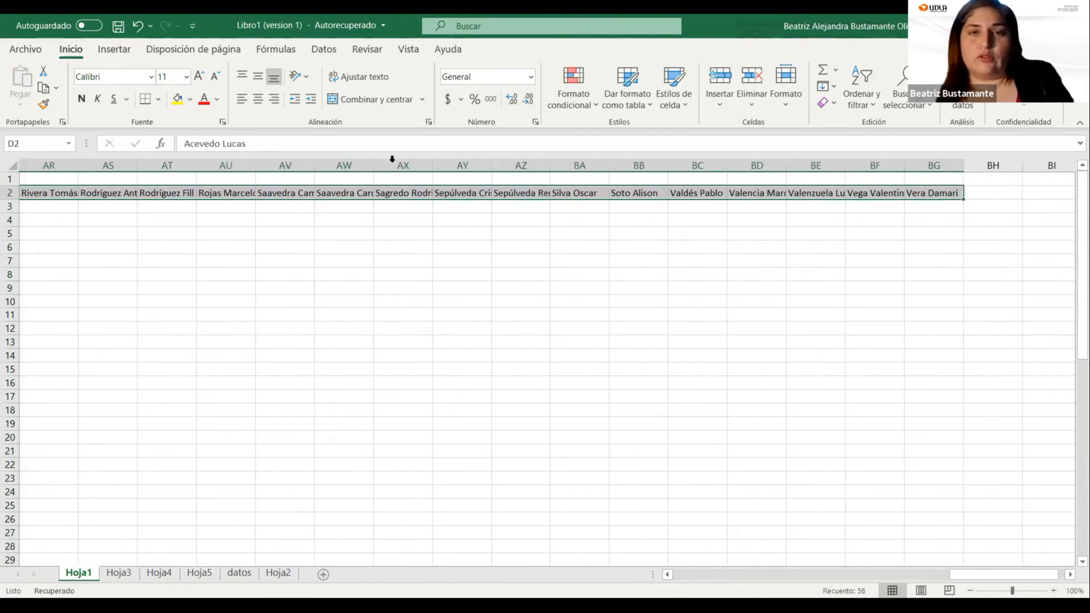
click(306, 80)
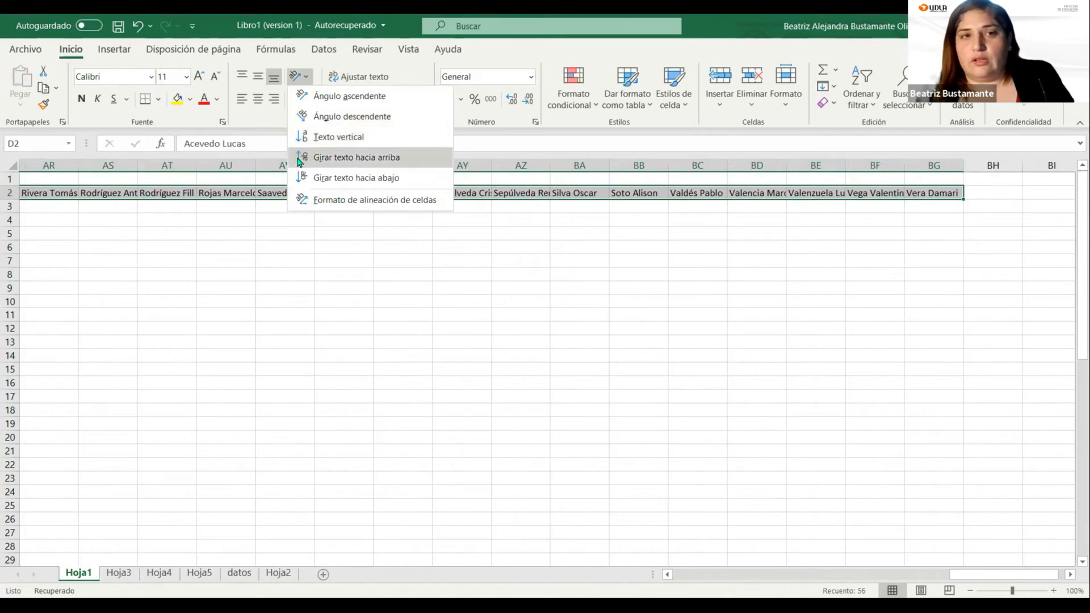
click(299, 159)
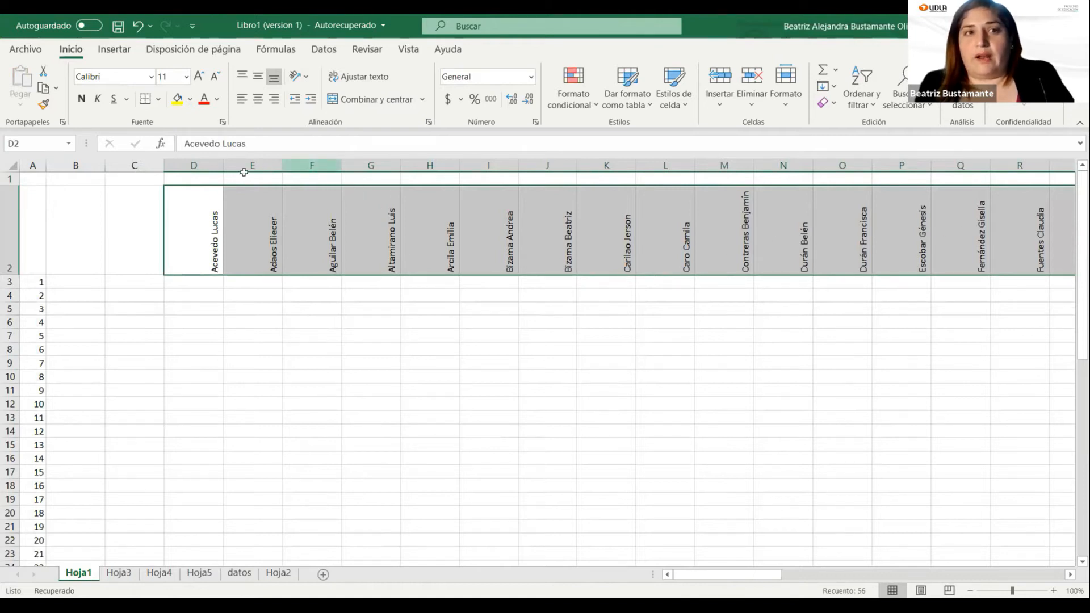
Autofit the width of columns D to BG to the rotated names
drag(179, 167, 256, 246)
click(295, 253)
click(210, 165)
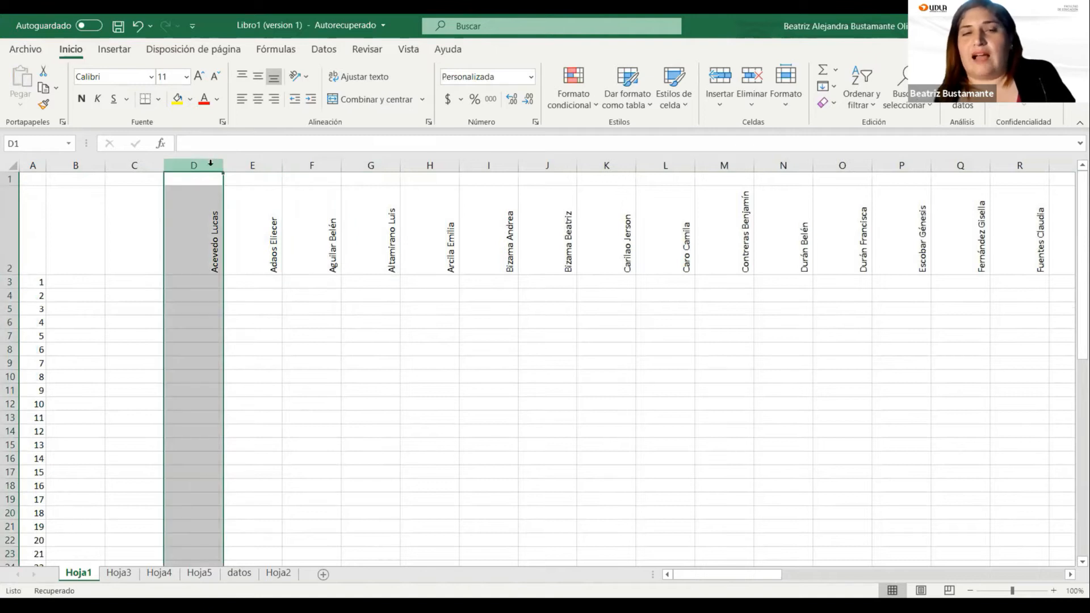
mouse_move(223, 166)
mouse_down()
mouse_move(181, 170)
mouse_move(225, 176)
mouse_up()
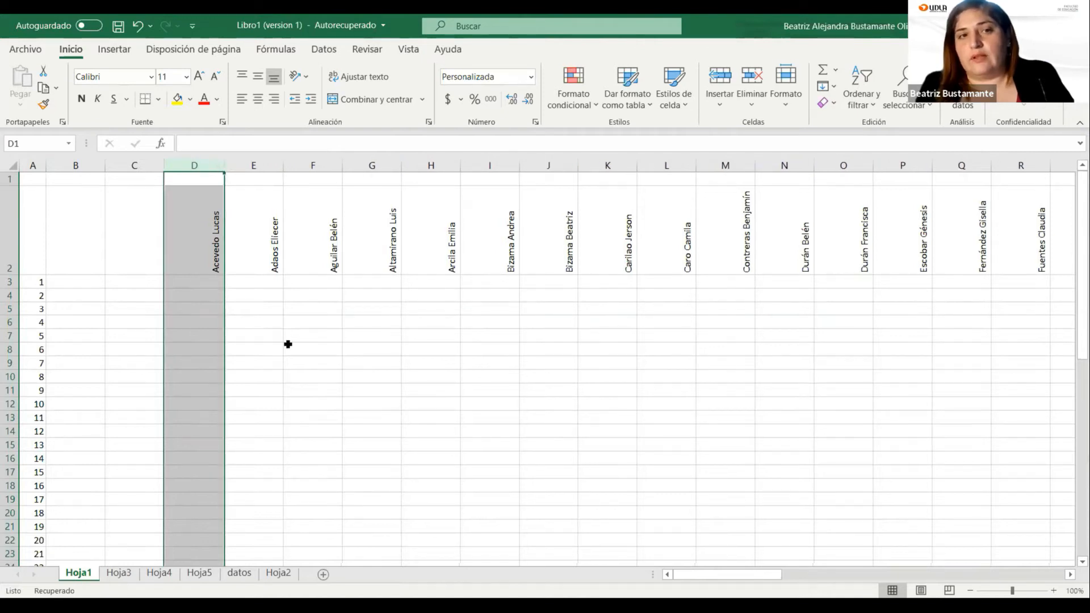
click(288, 344)
click(188, 165)
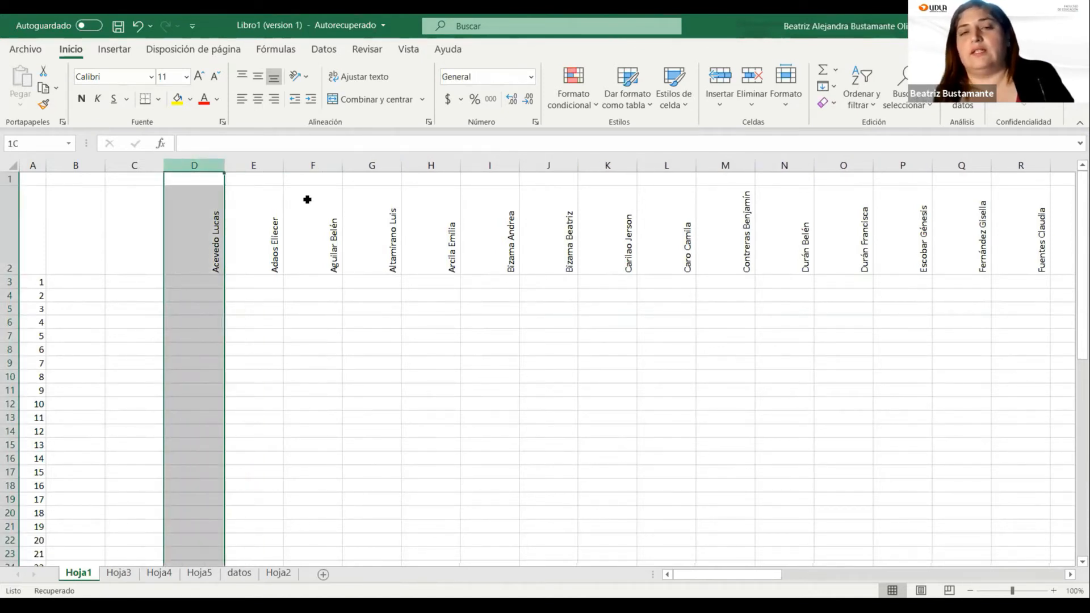
drag(1075, 178, 981, 195)
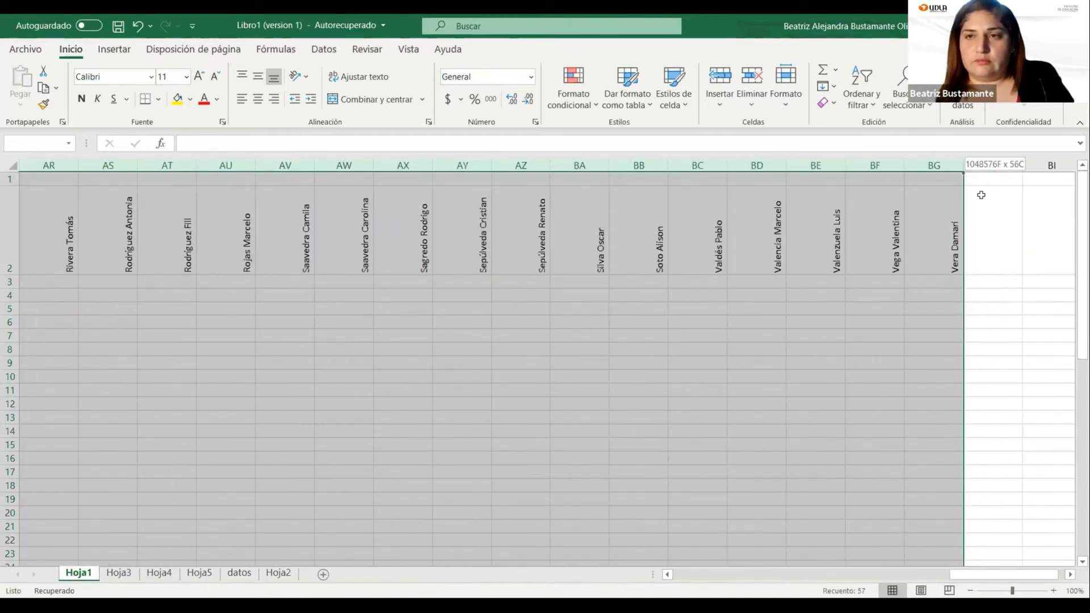
drag(698, 168, 772, 165)
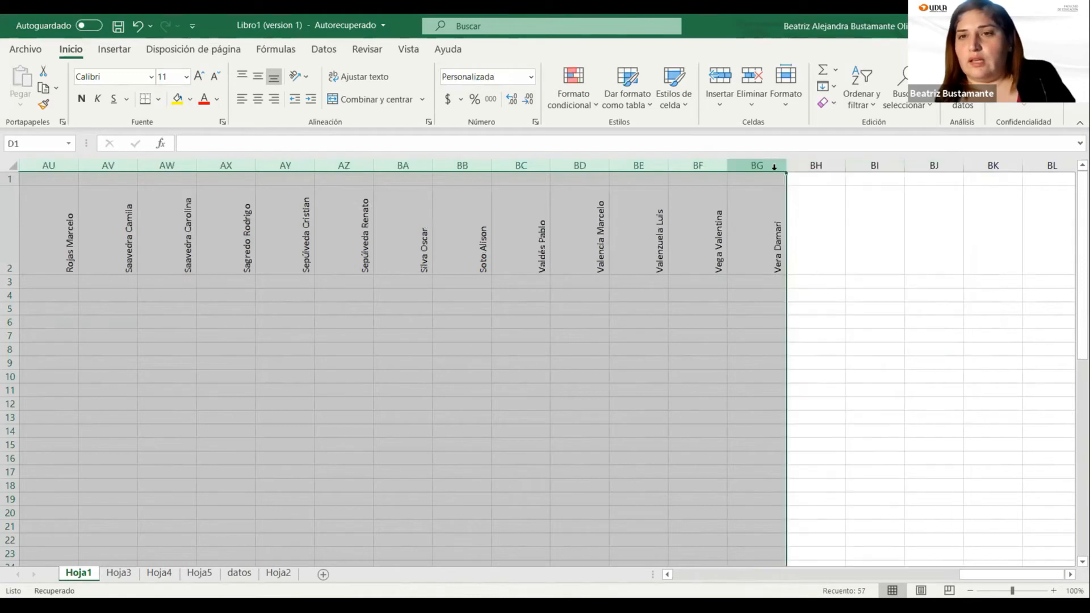
double_click(728, 165)
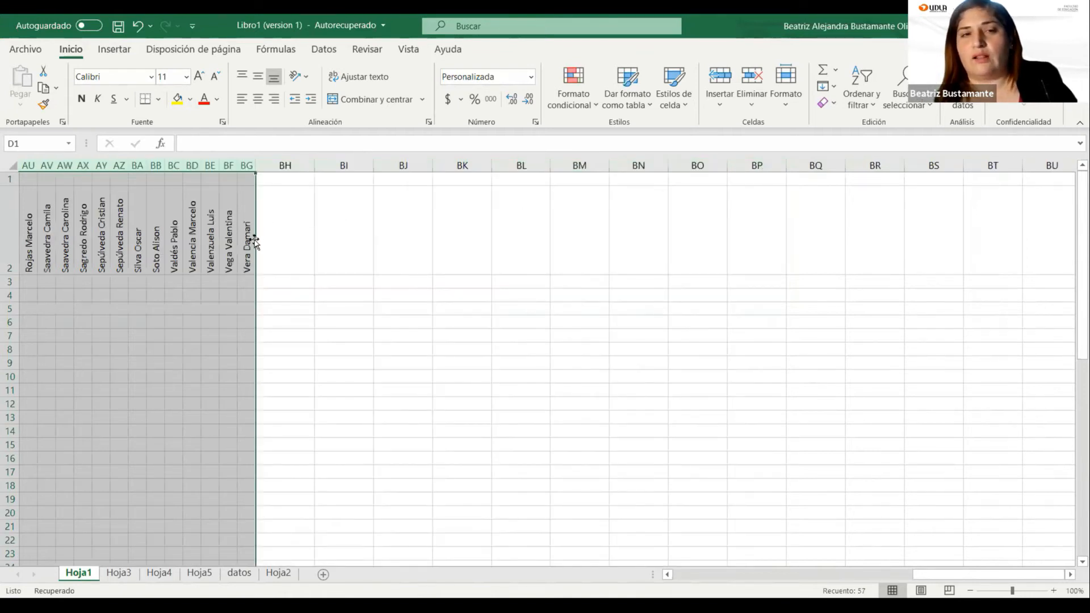
click(229, 247)
click(210, 249)
click(195, 253)
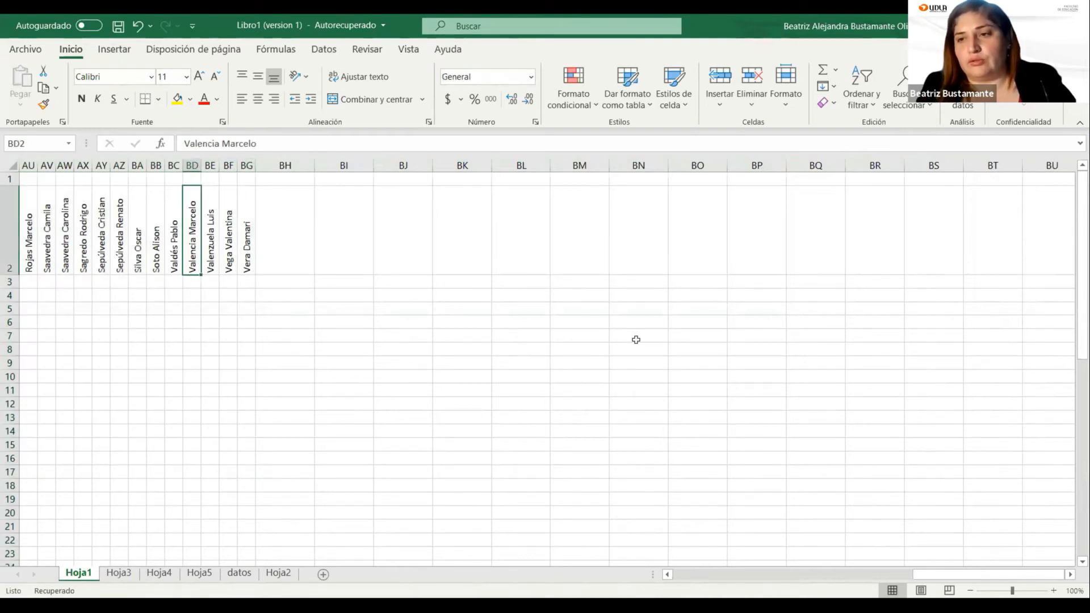
Clear the sequence numbers in column A from A3 downwards
key(alt+Tab)
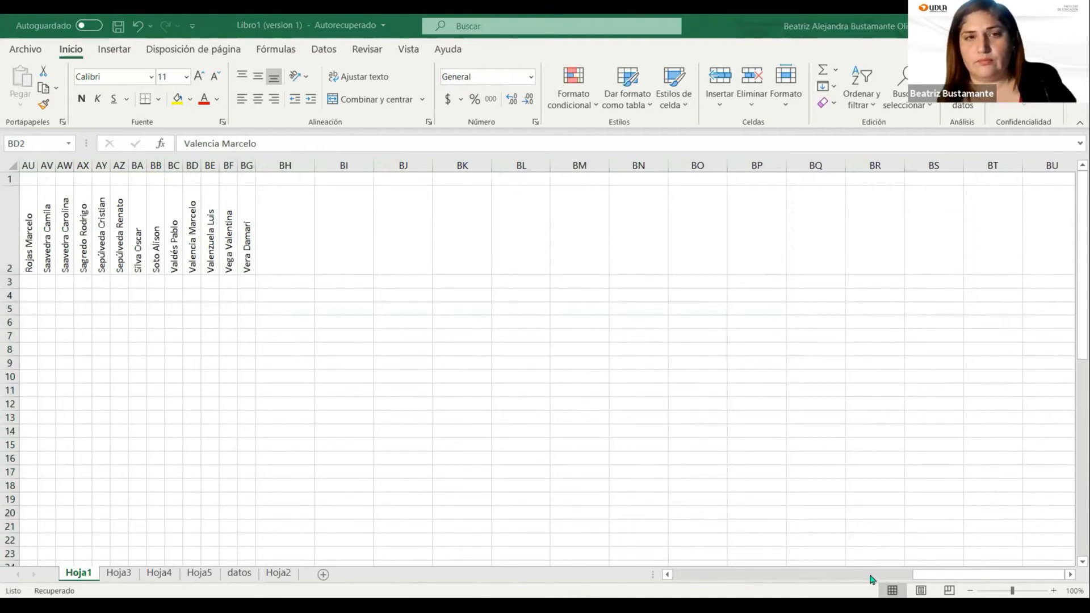
click(949, 576)
drag(949, 576, 678, 575)
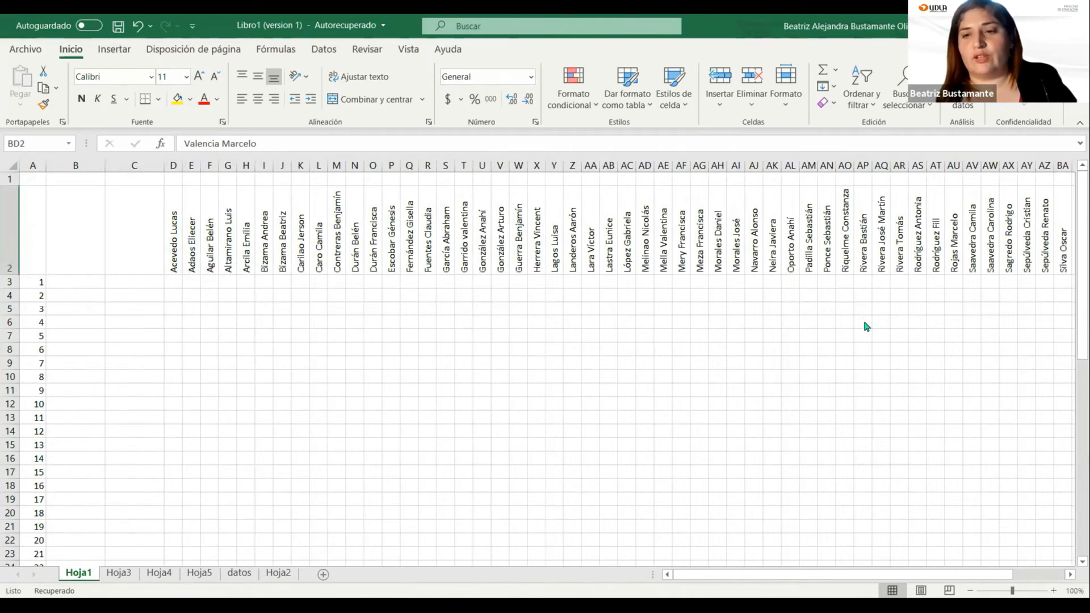
drag(858, 580, 678, 576)
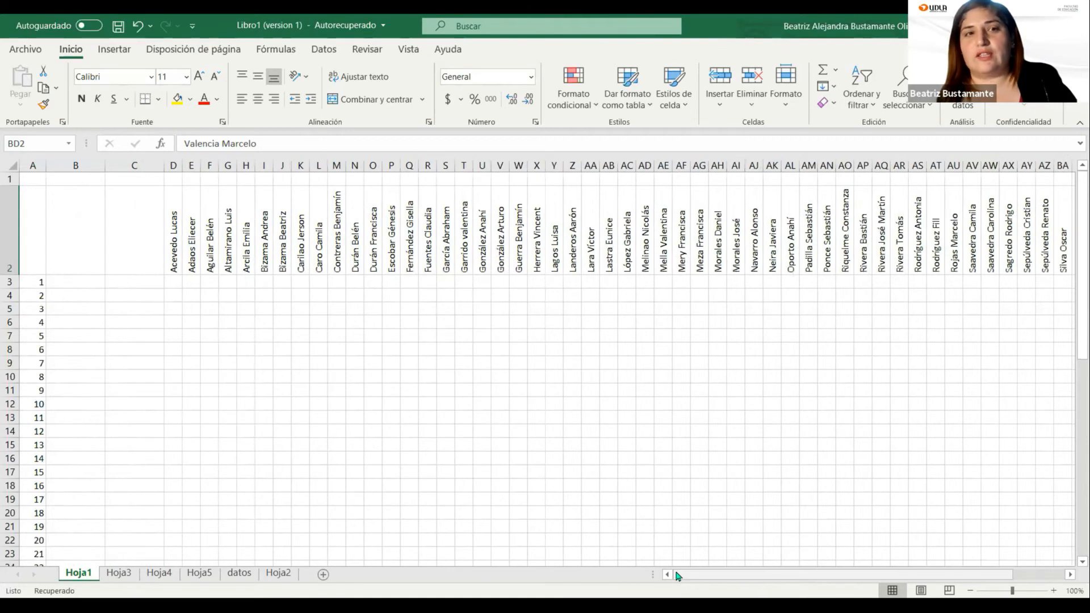
click(82, 278)
click(40, 282)
drag(21, 304, 4, 566)
key(Delete)
scroll(110, 347, up, 10)
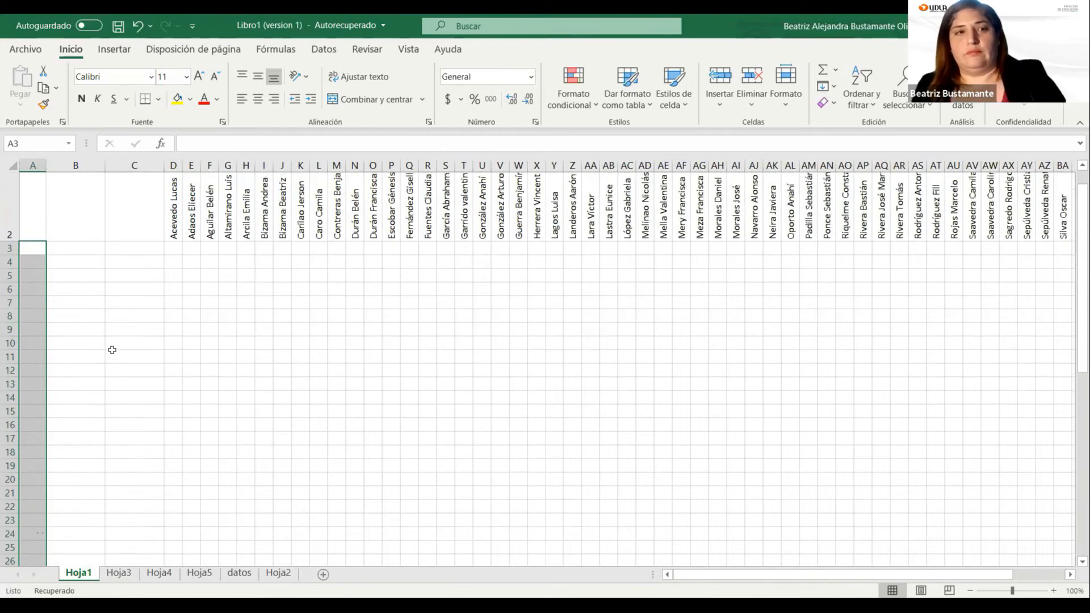
Enter the weekday Lunes in cell B3
click(130, 272)
click(138, 282)
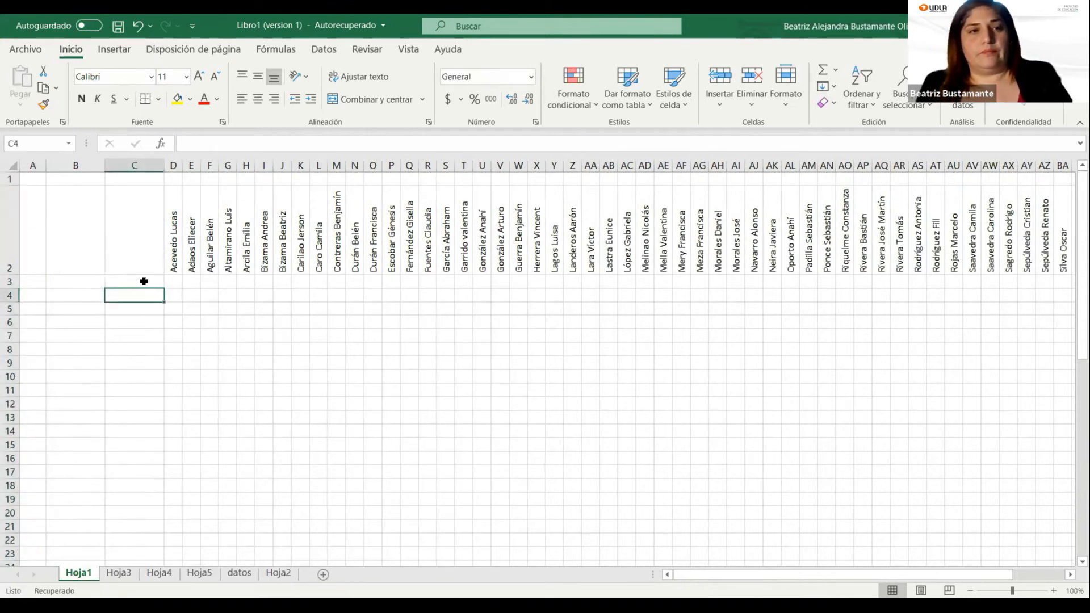
key(Left)
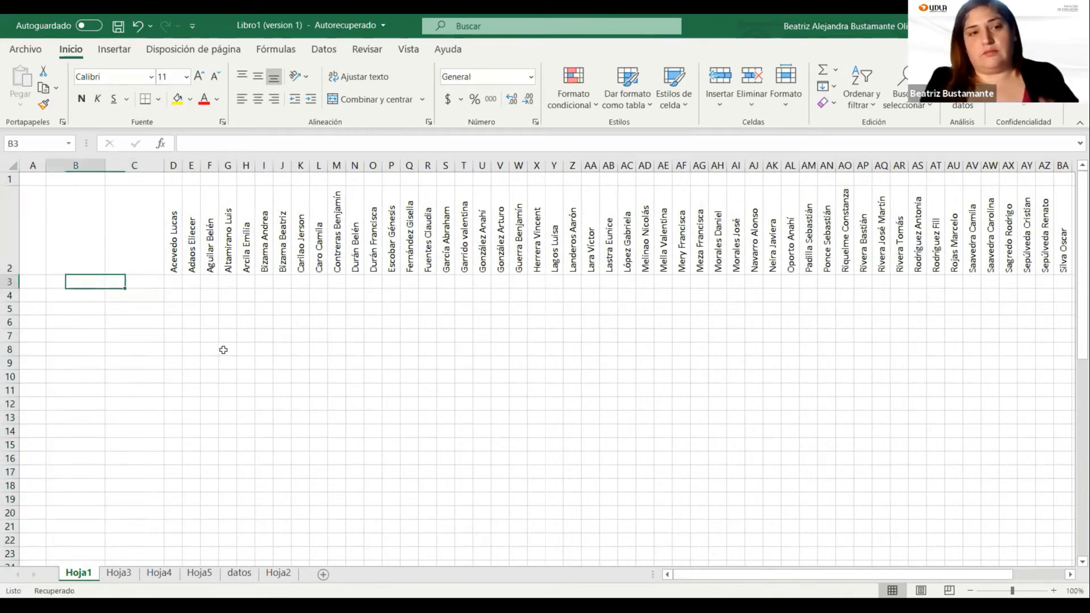
key(Right)
key(Left)
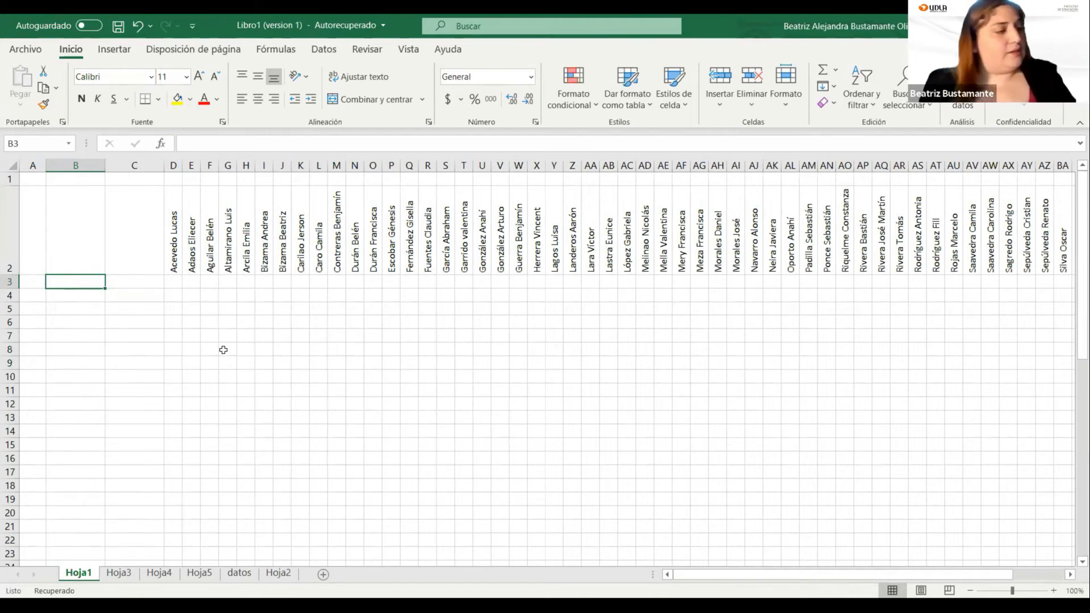
click(128, 281)
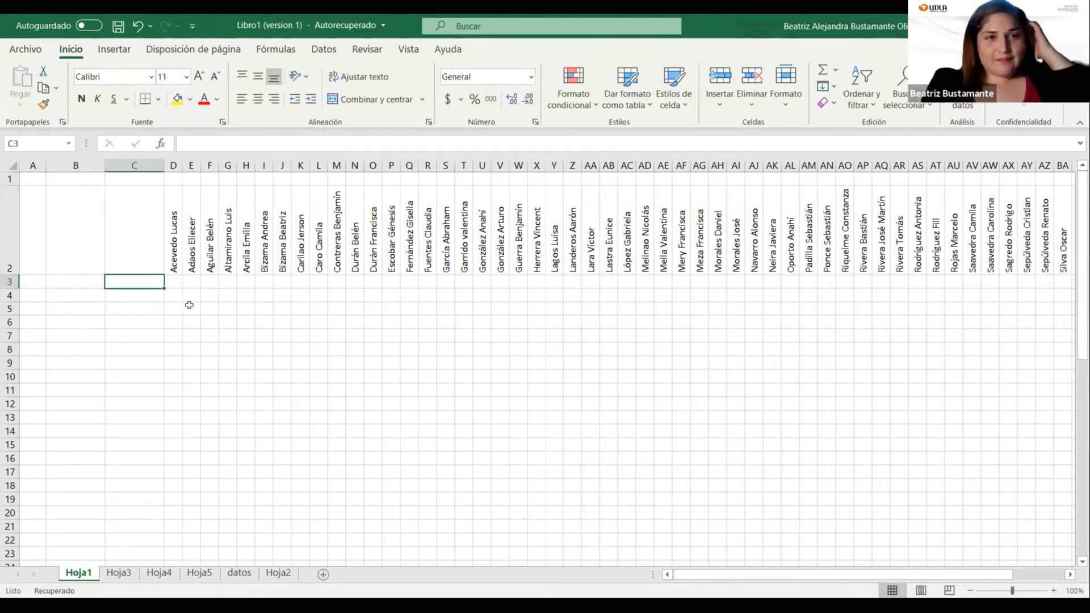
key(Down)
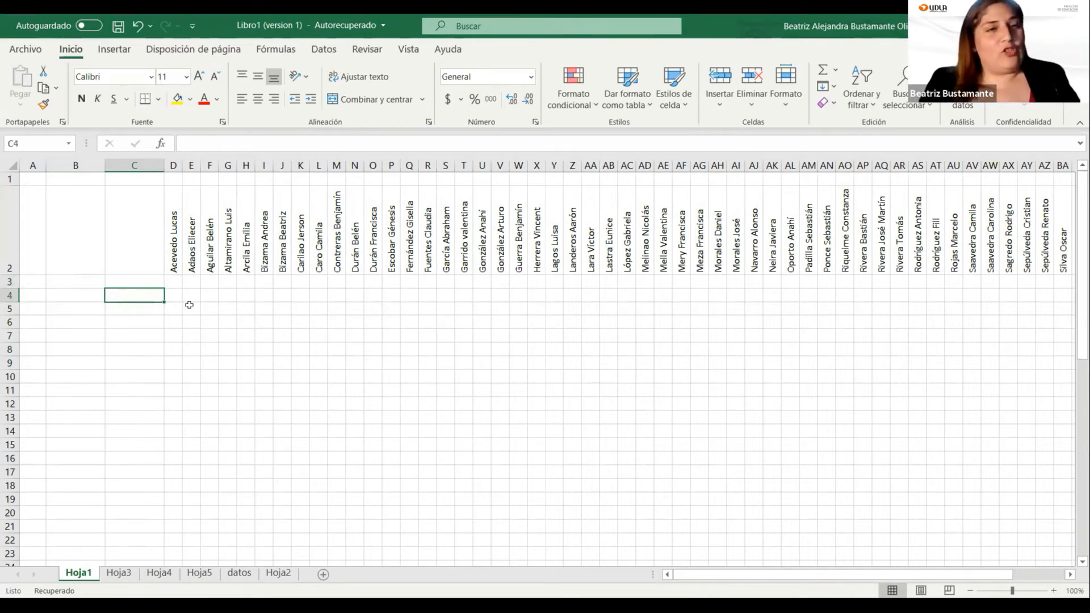
key(Up)
key(Left)
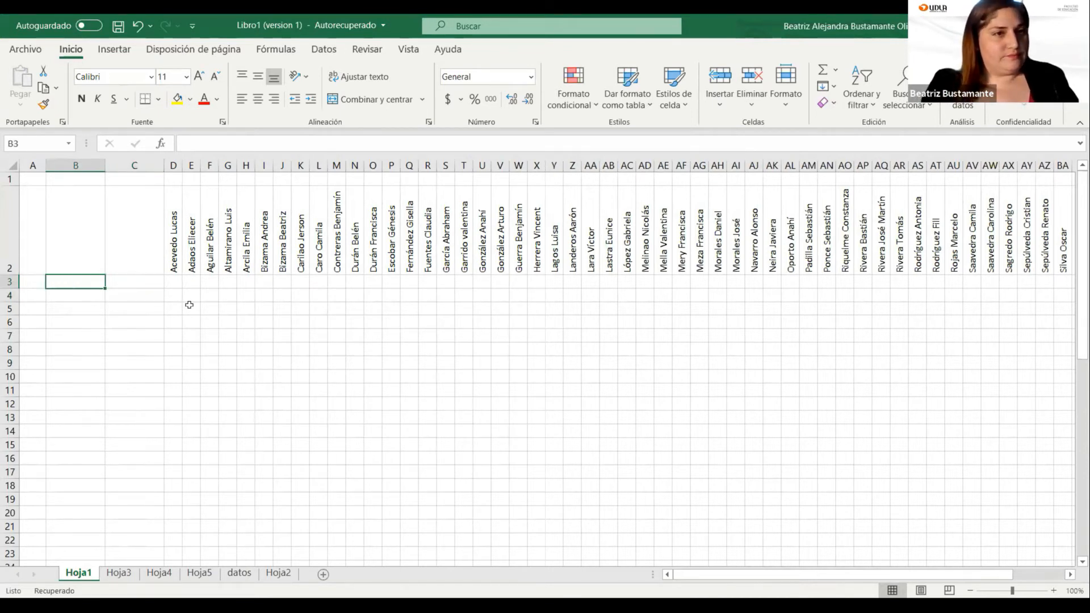
text(Lunes)
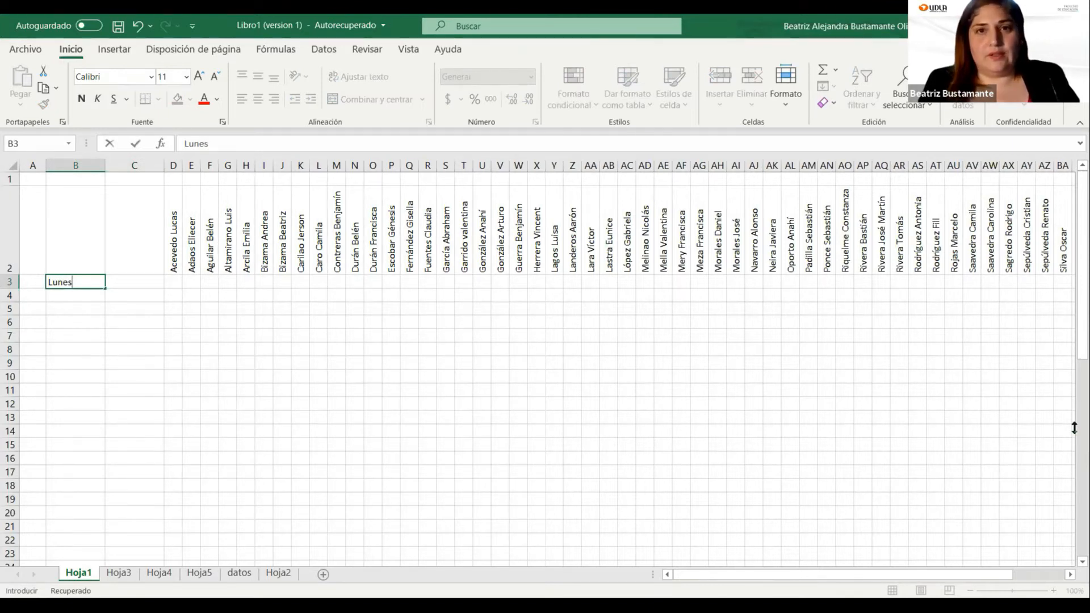
click(136, 281)
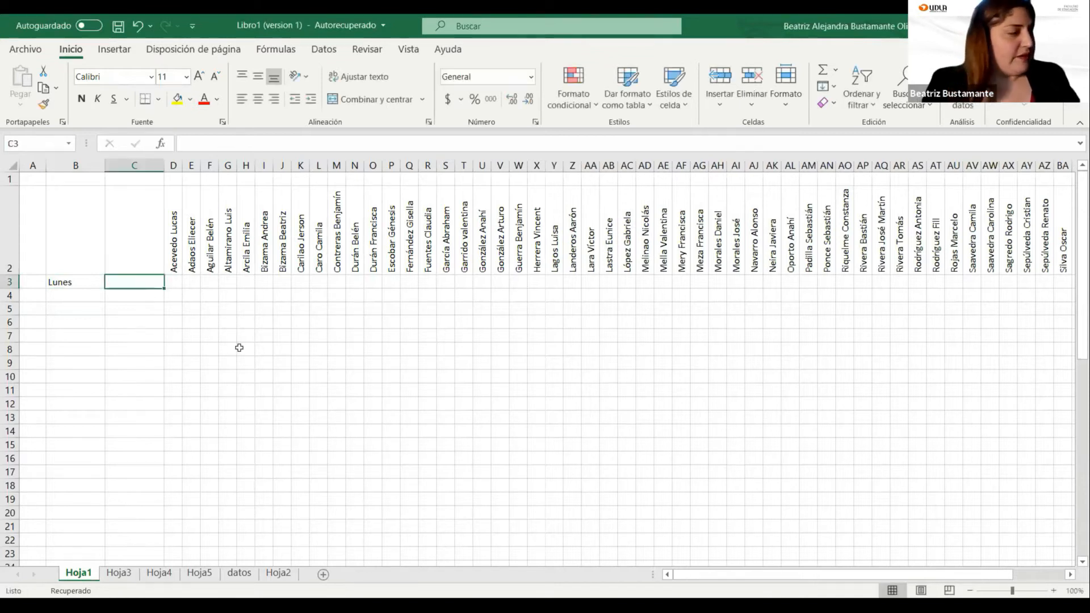
List the first Lunes subjects Lenguaje, Matemática and Historia in C3:C5
text(Lenguaje)
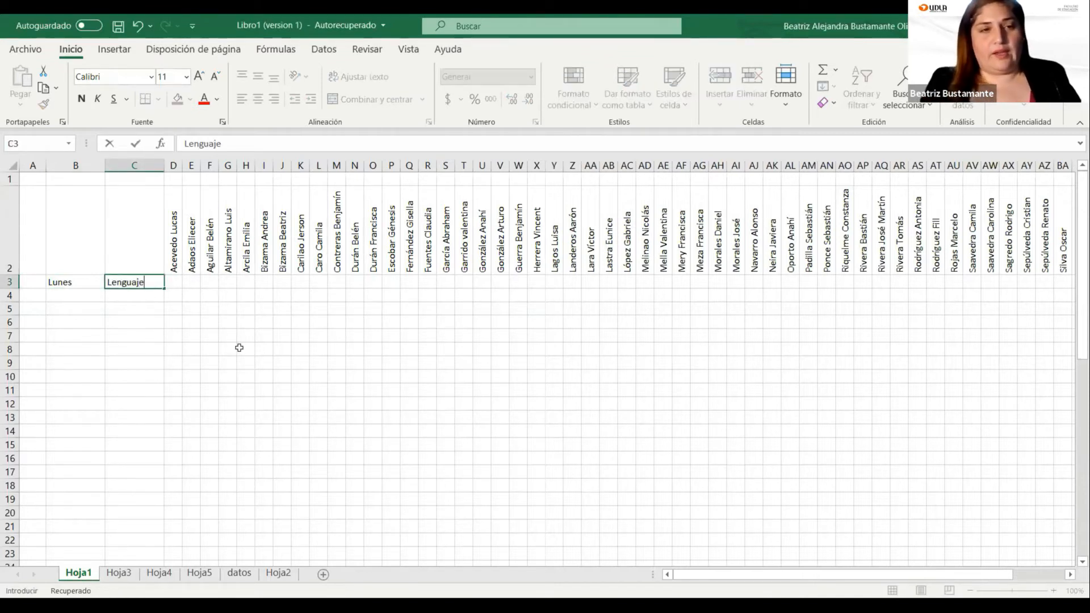
key(Return)
key(Down)
key(Up)
text(M)
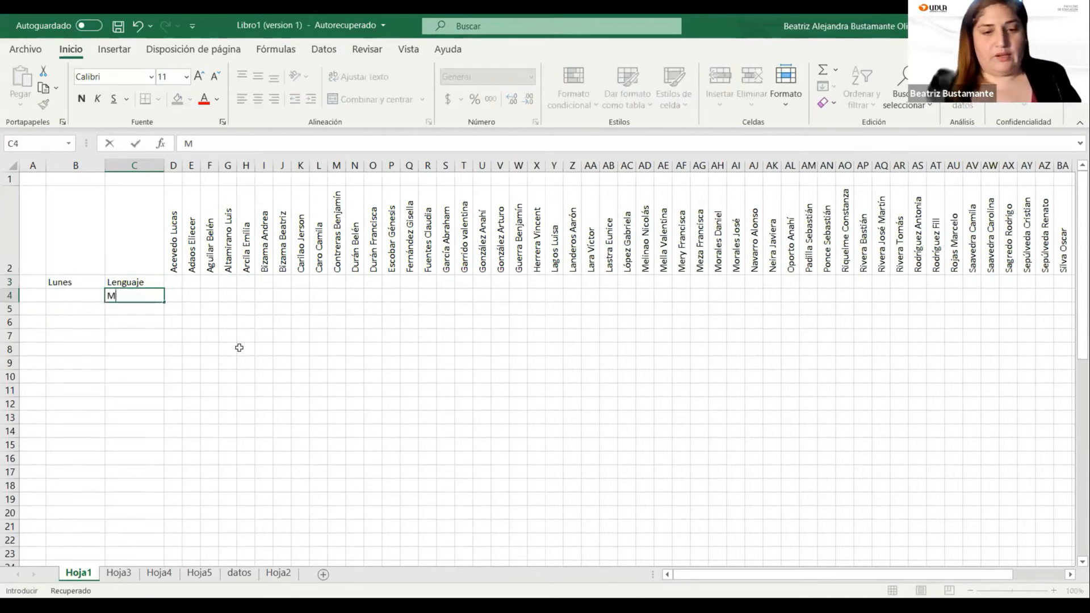
text(atemática)
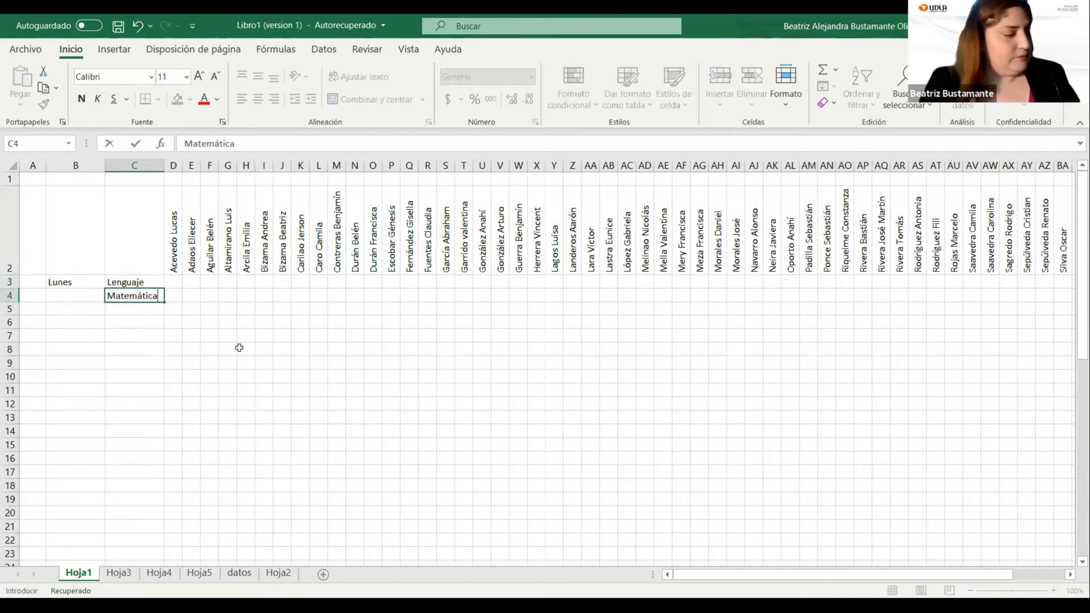
key(Return)
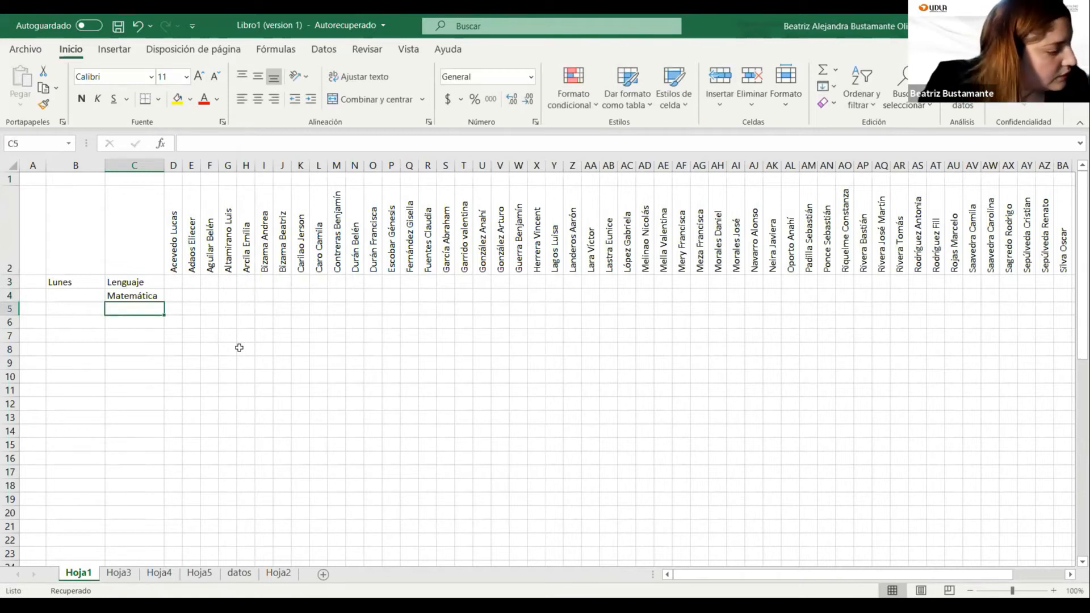
text(Historia)
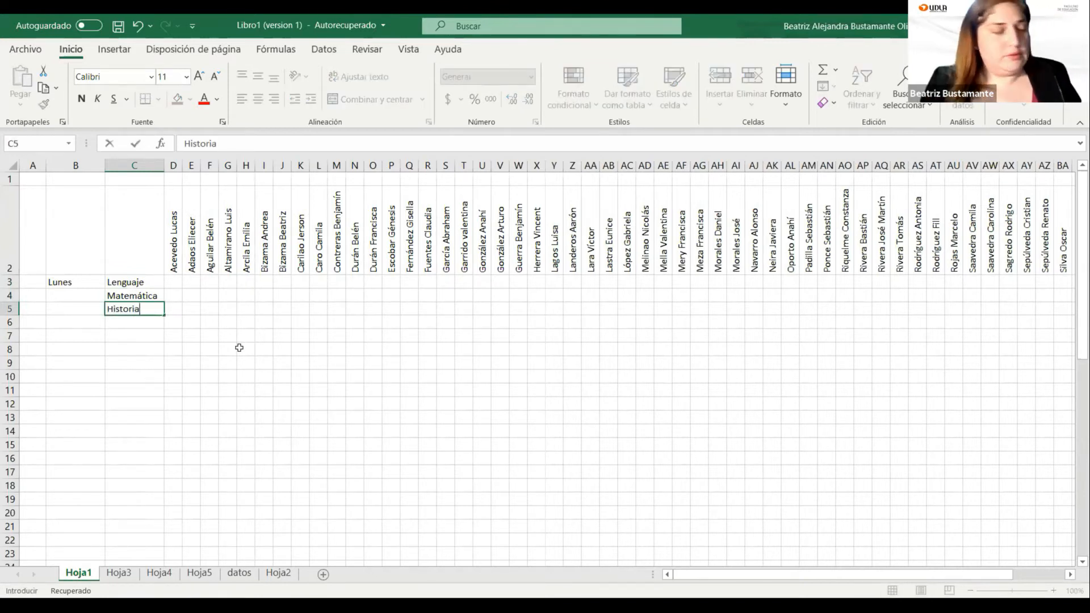
key(Return)
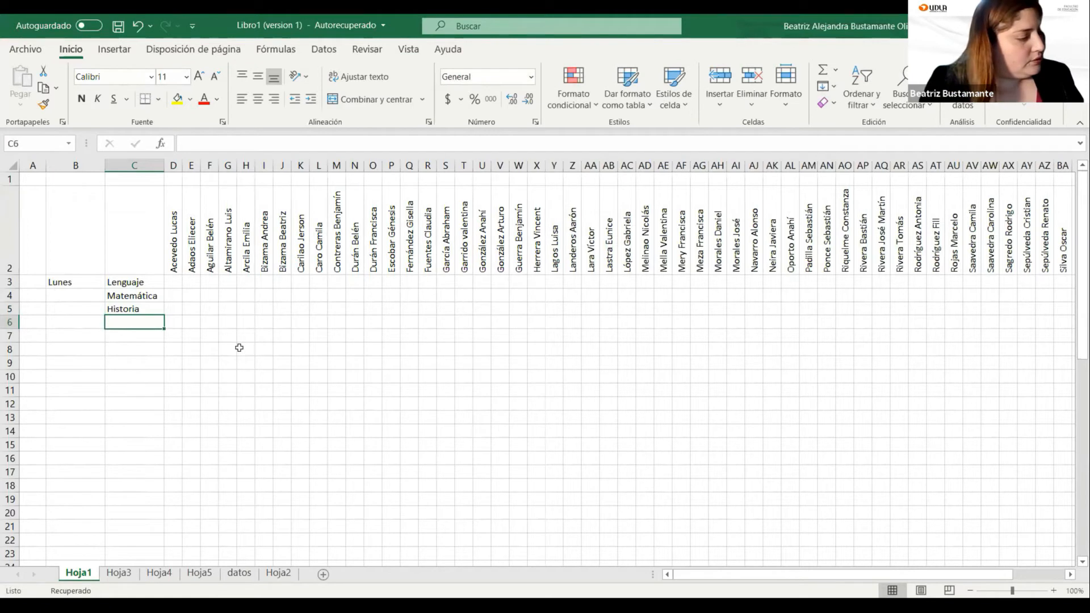
Add the remaining Lunes subjects Tecnología and Orientación in C6:C7
text(Tecnolog+)
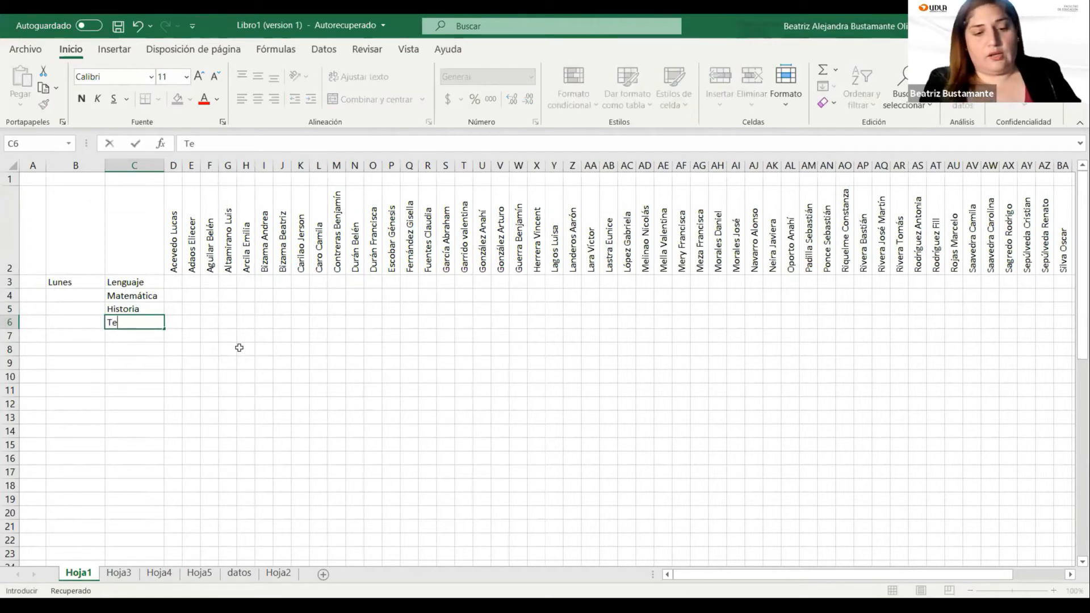
key(BackSpace)
key(BackSpace)
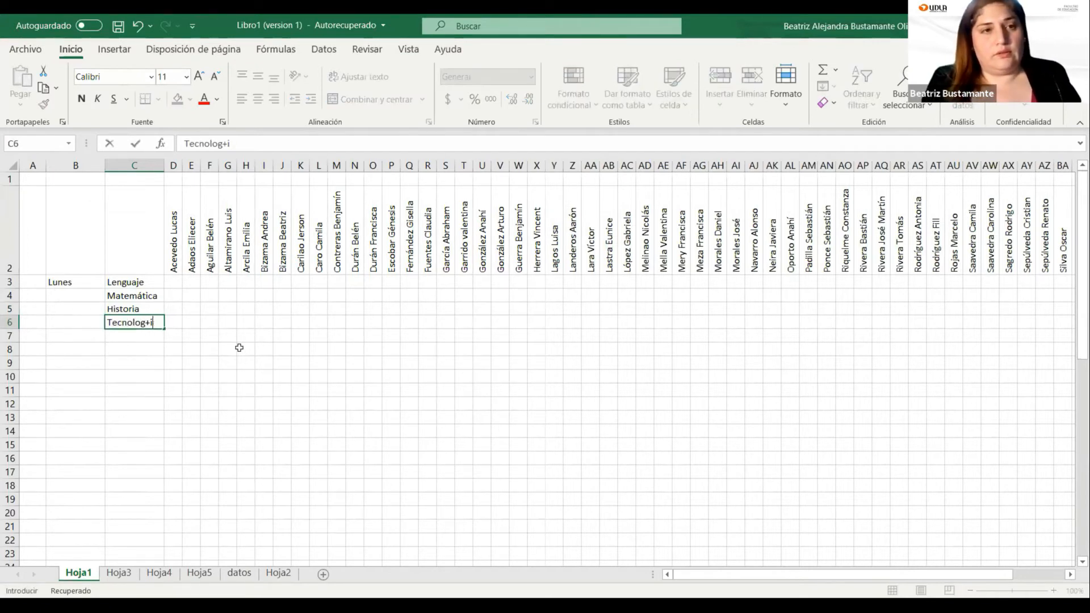
text(ía)
key(Return)
text(Orientació)
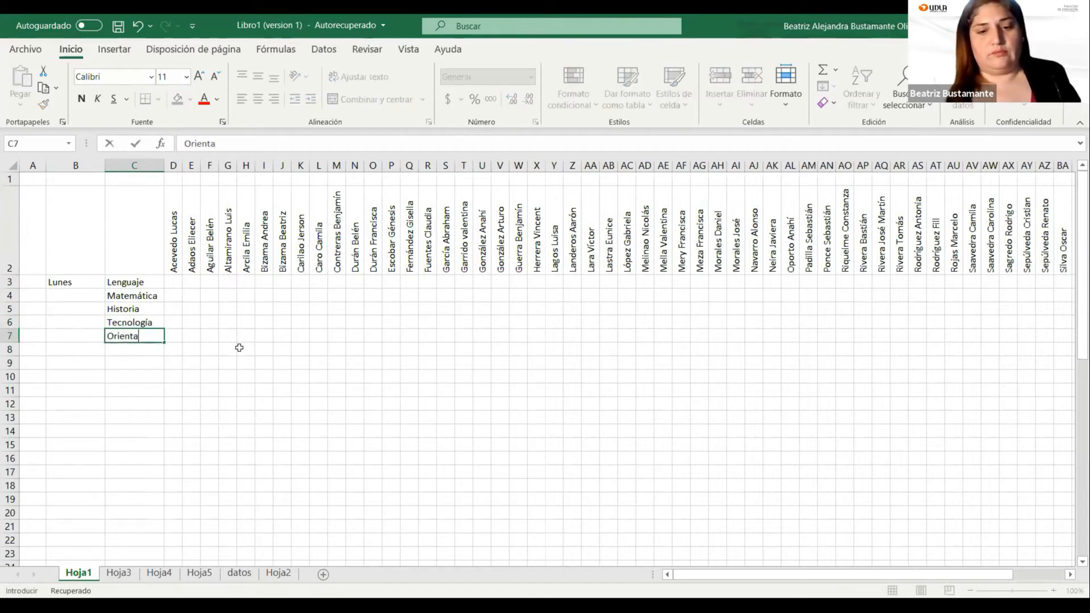
key(Return)
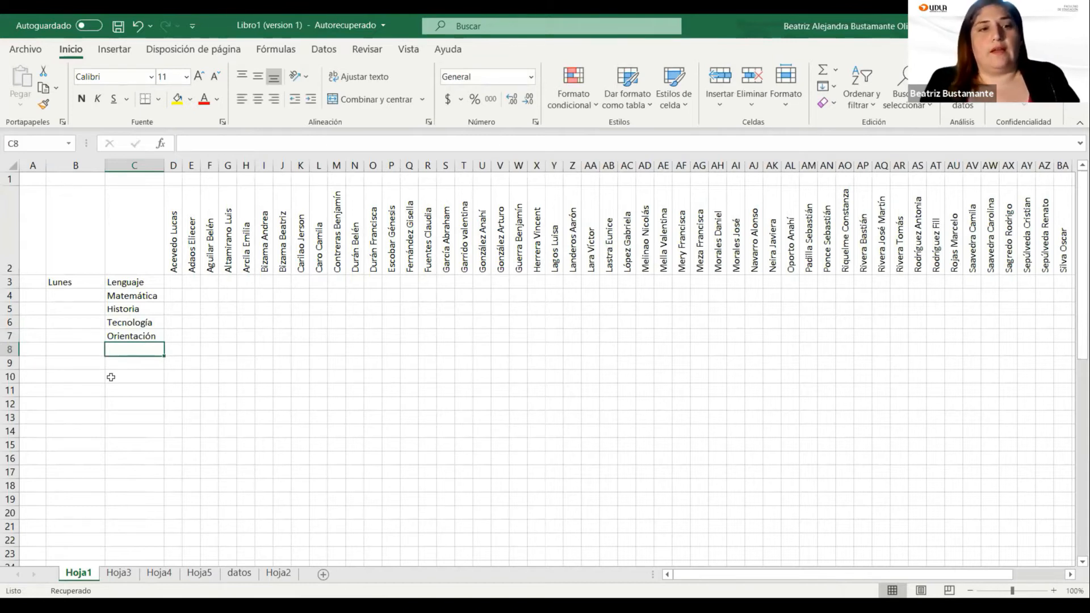
Enter the weekday Martes in B8 and its first subject, Lenguaje, in C8
click(80, 351)
text(Martes)
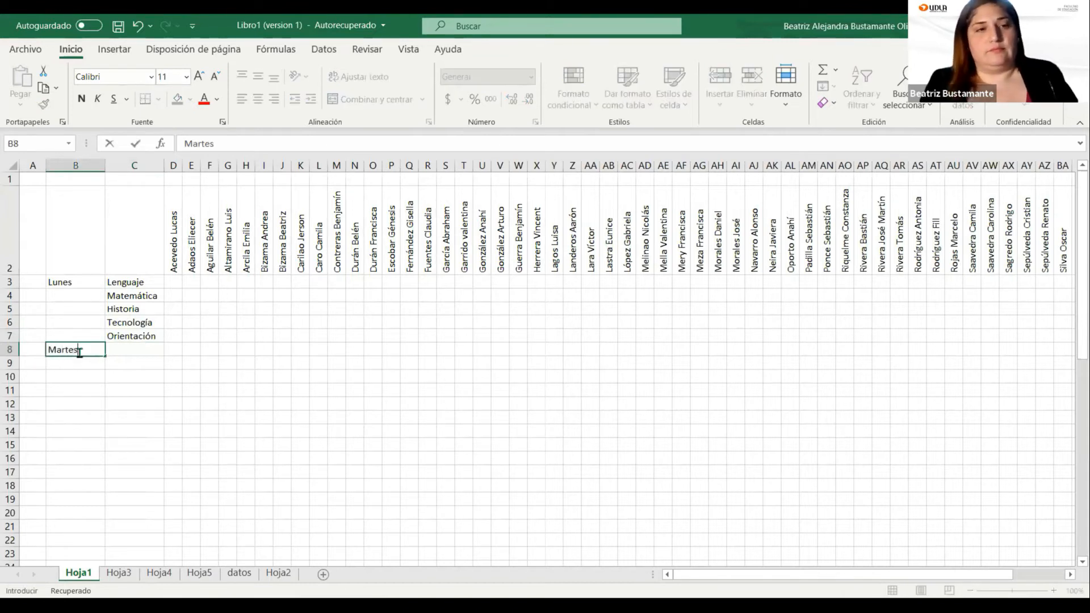
key(Tab)
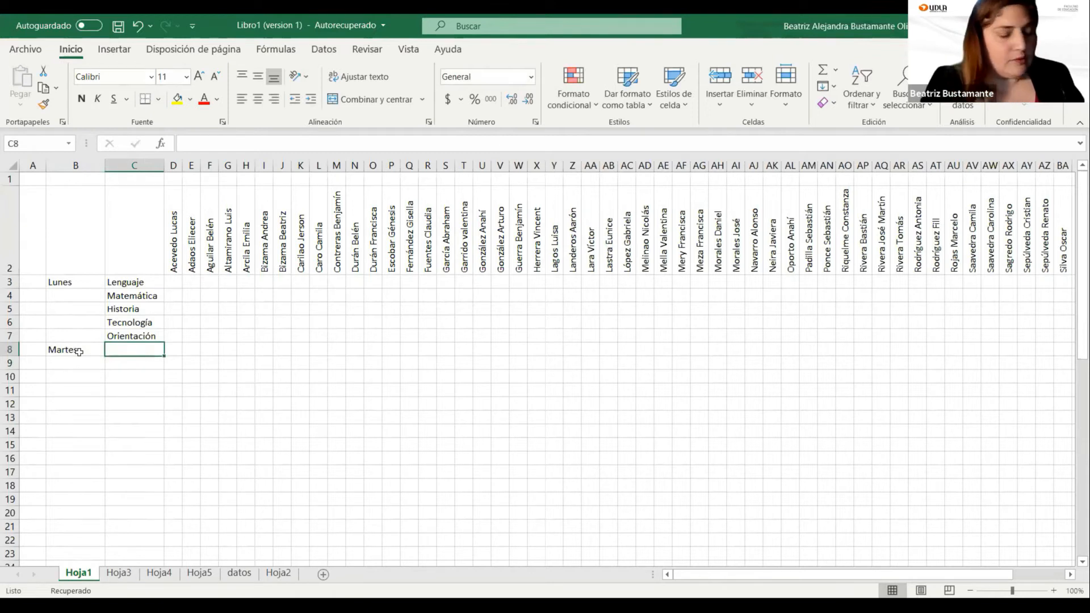
text(Lenguaje)
key(Return)
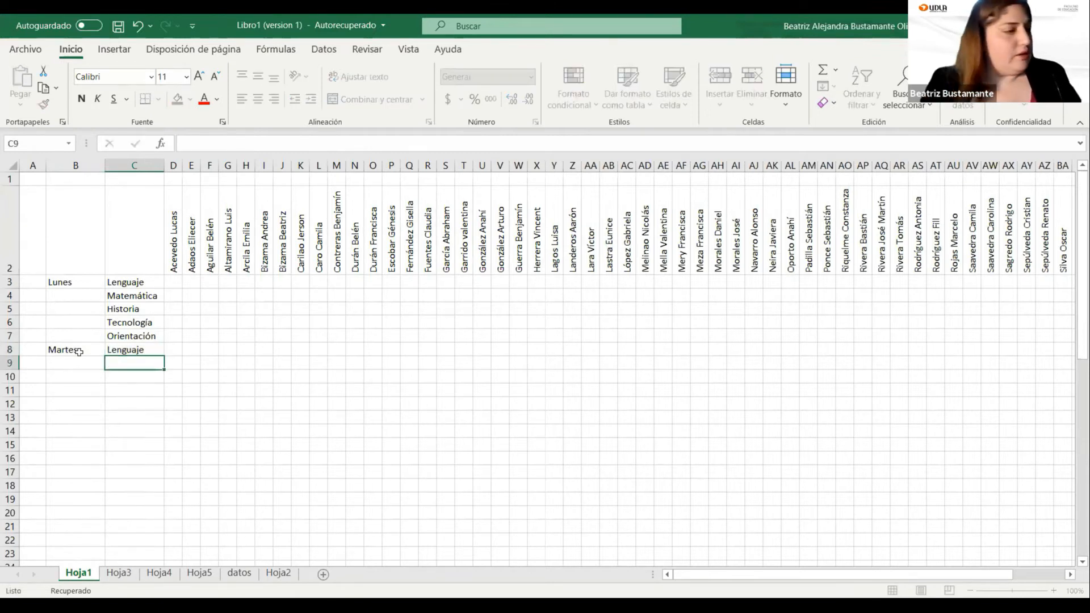
List the other Martes subjects Ciencias, Historia, Matemática and Ed. Física in C9:C12
text(Ciencias)
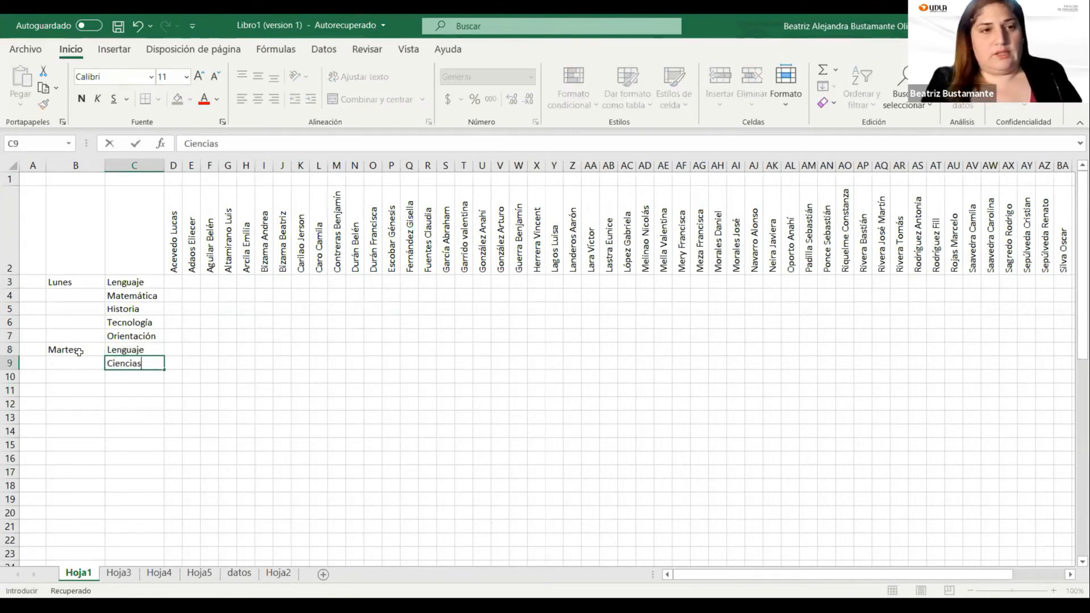
key(Return)
text(Historia)
key(Return)
text(Matemáti)
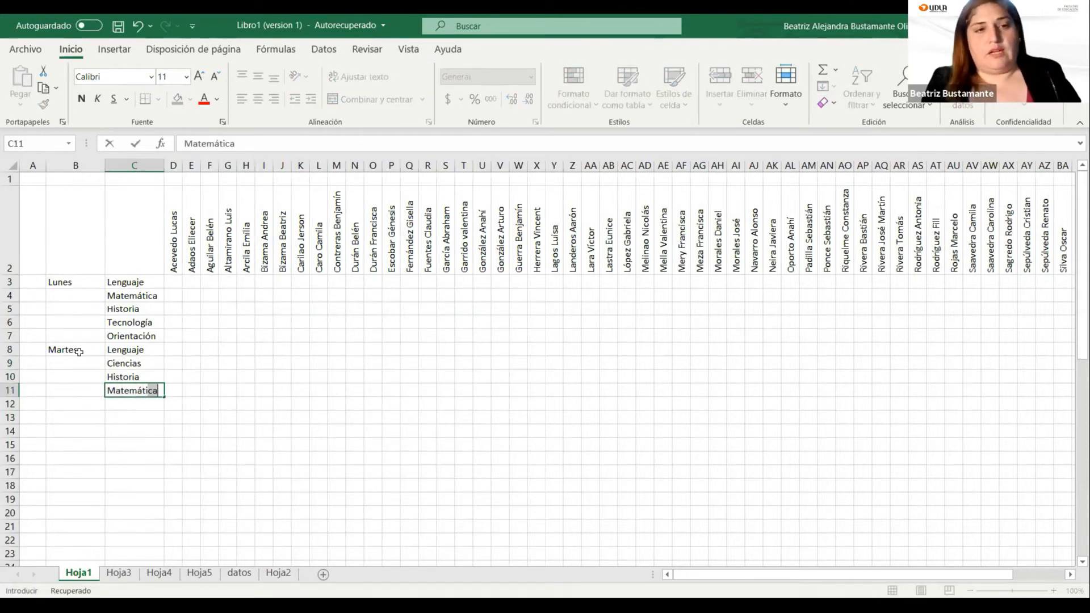
key(Return)
text(Ed. Física)
key(Return)
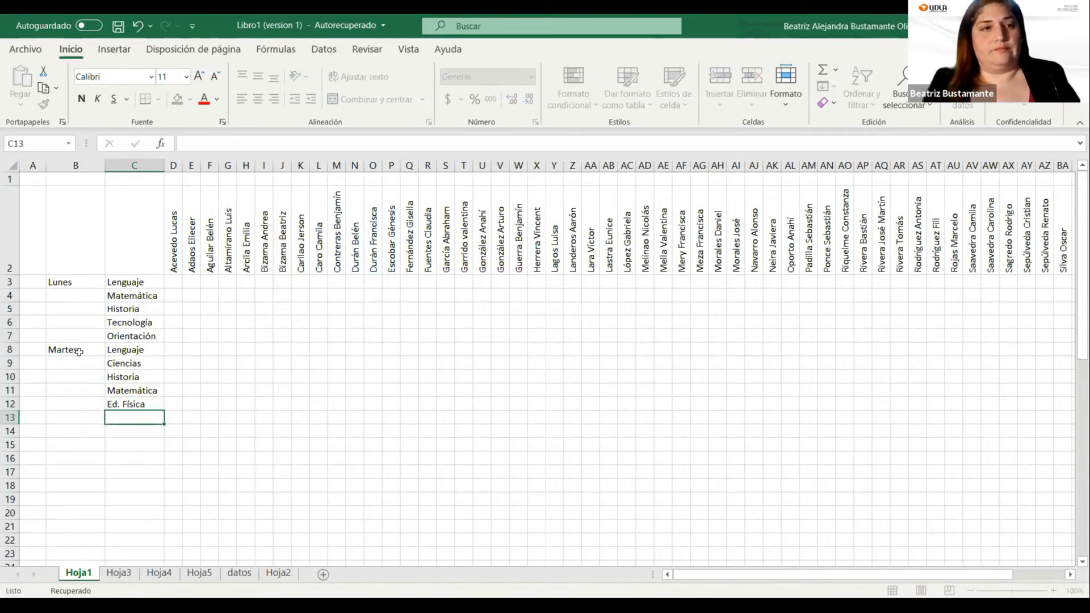
Enter the weekday Miércoles in B13 and its first subject, Matemática, in C13
key(Left)
text(Miércoles)
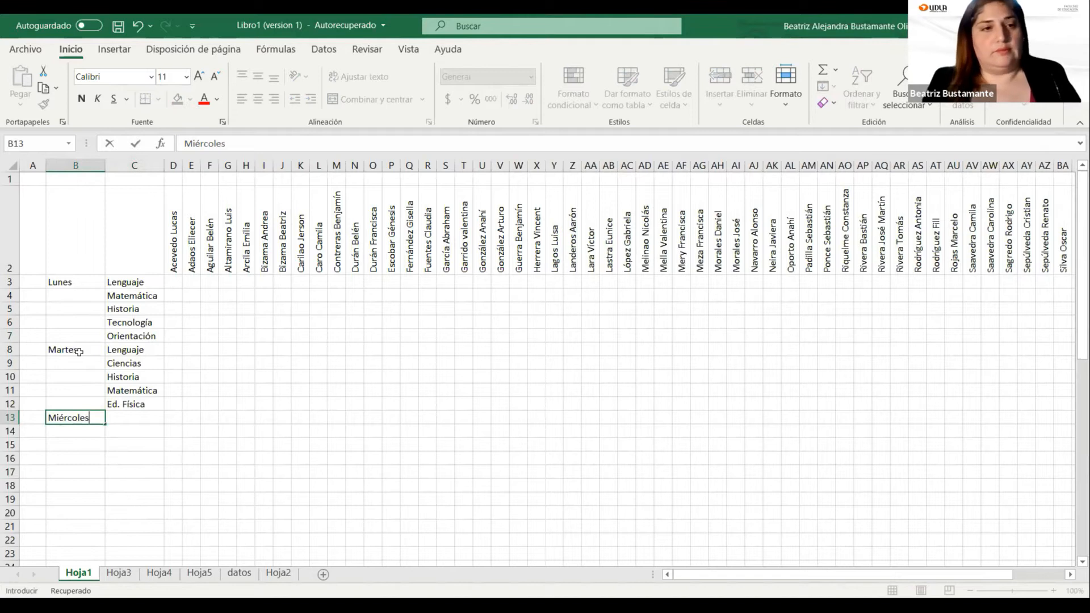
key(Tab)
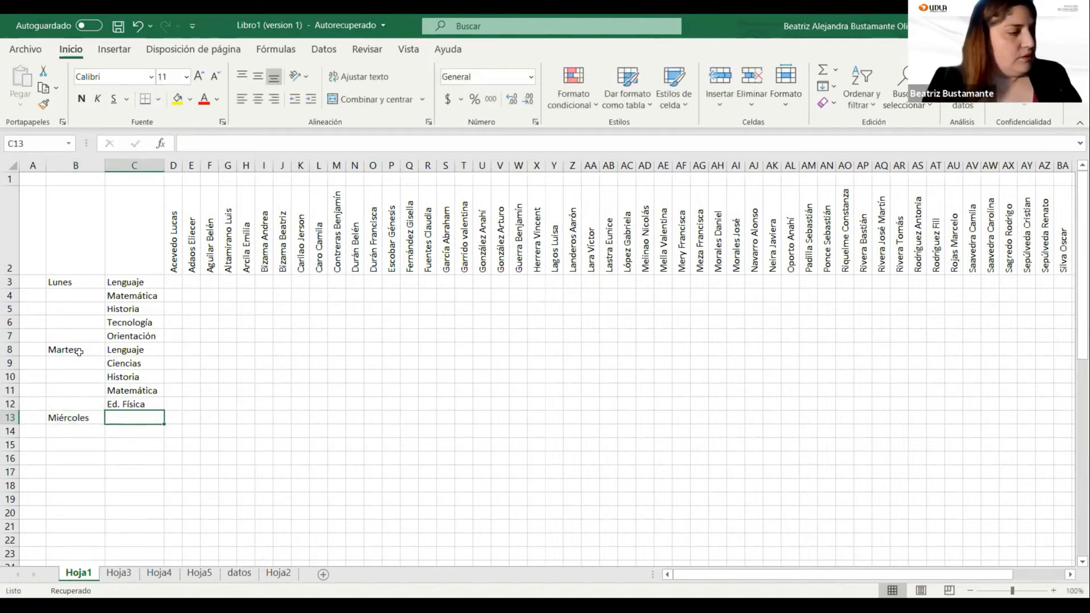
text(Matemática)
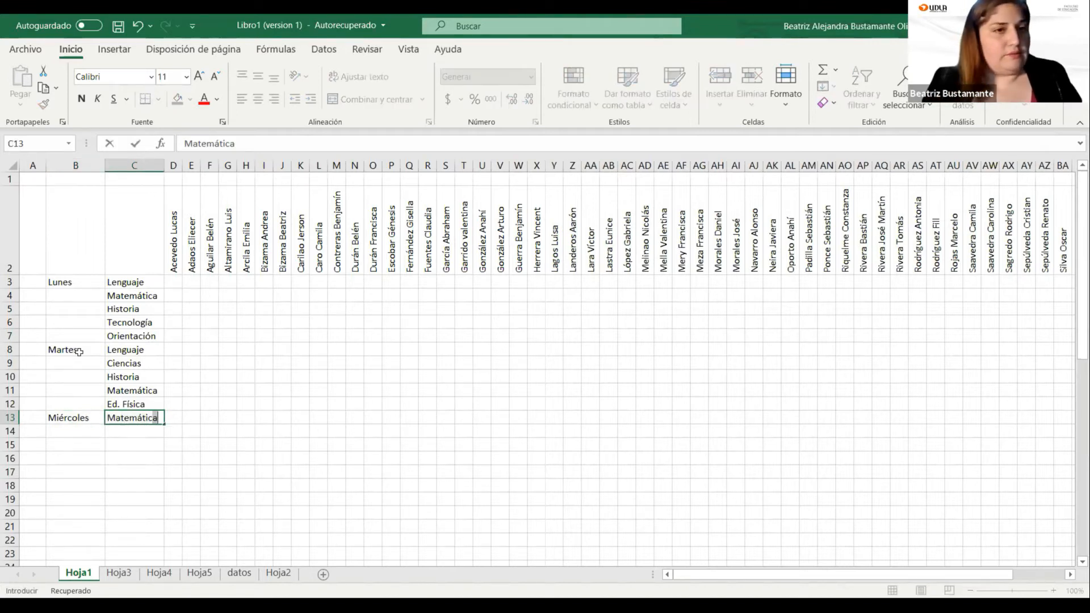
key(Return)
List the other Miércoles subjects Inglés, Religión and Lenguaje in C14:C16
text(Inglés)
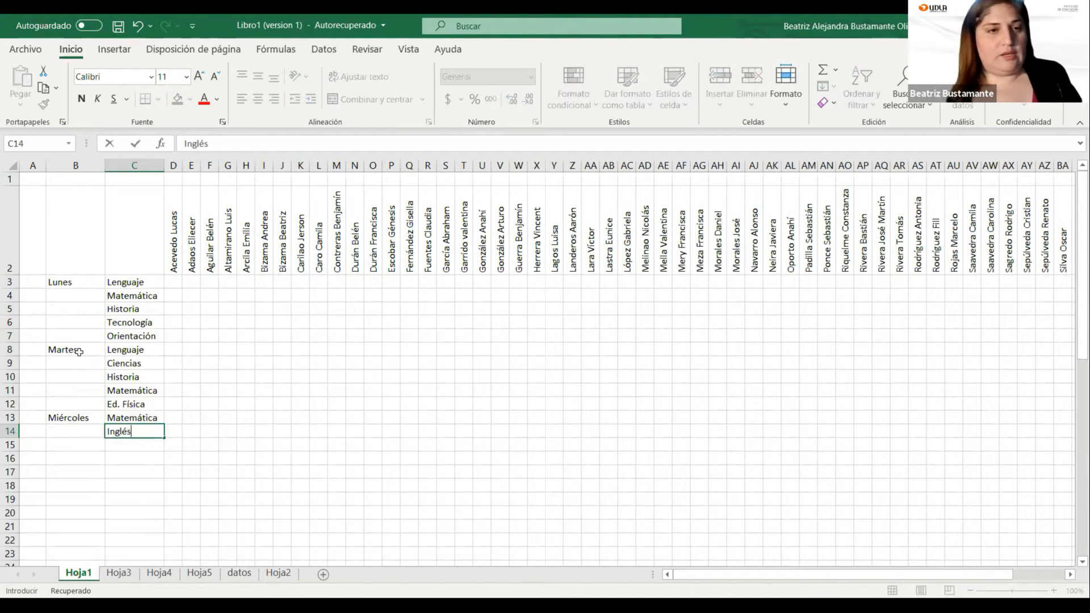
key(Return)
text(Religión)
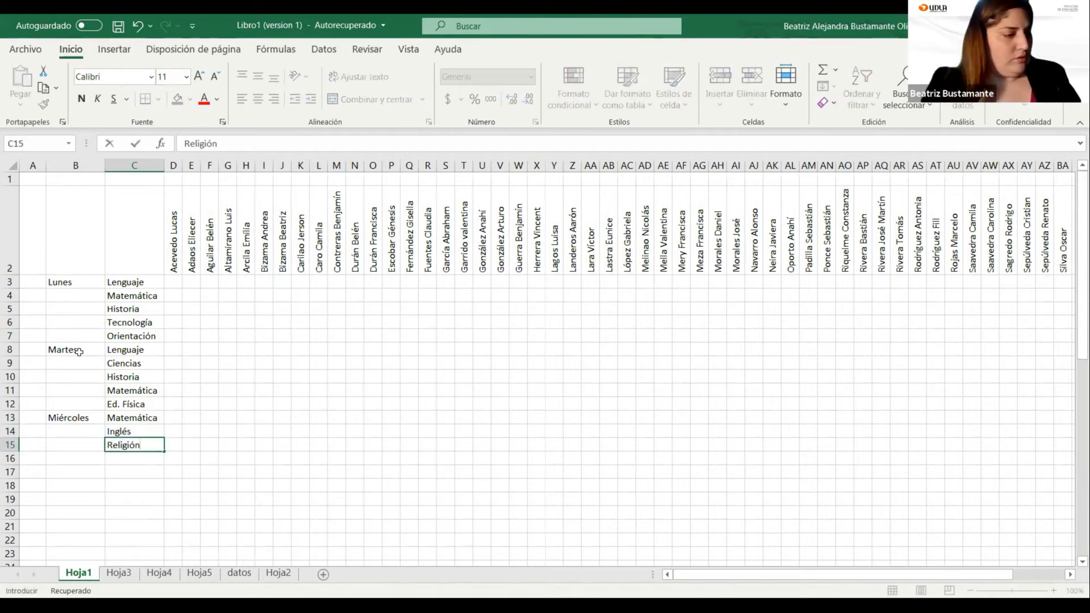
key(Return)
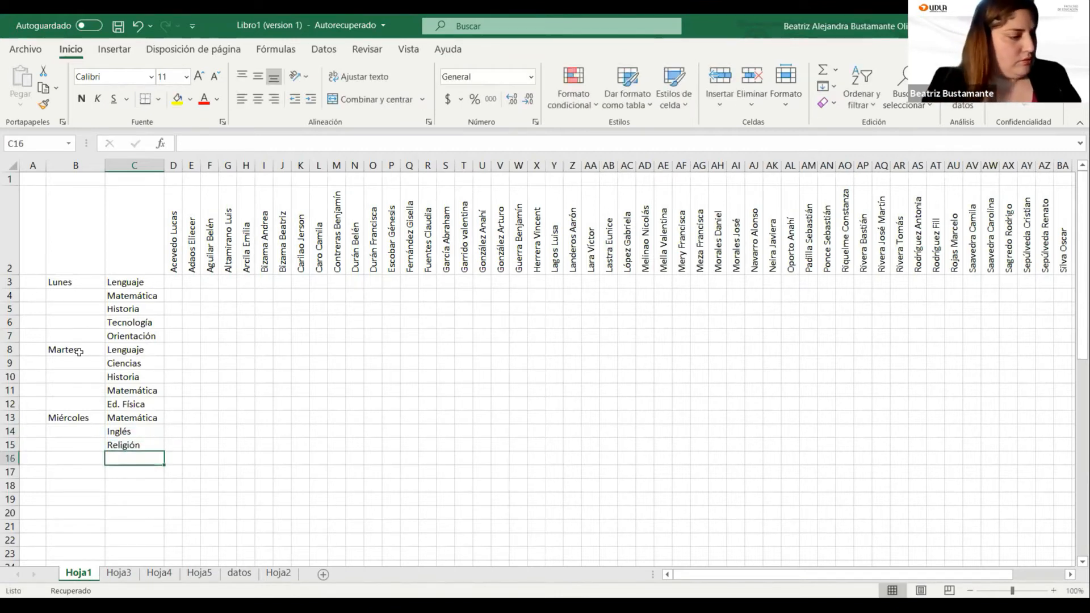
text(L)
key(Return)
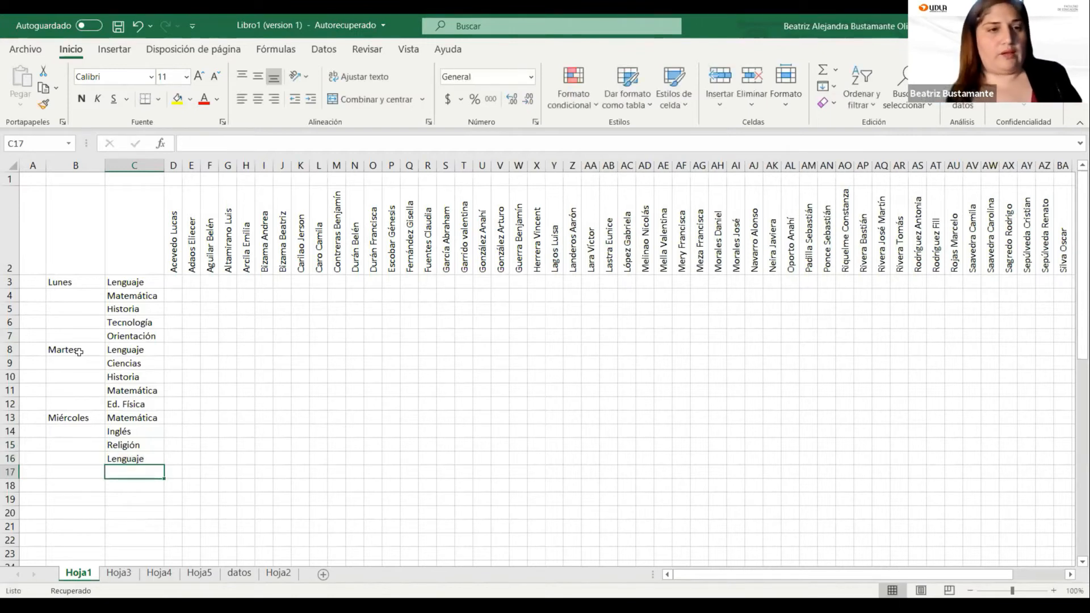
Enter the weekday Jueves in B17 and its first subject, Matemática, in C17
key(Left)
text(Jueves)
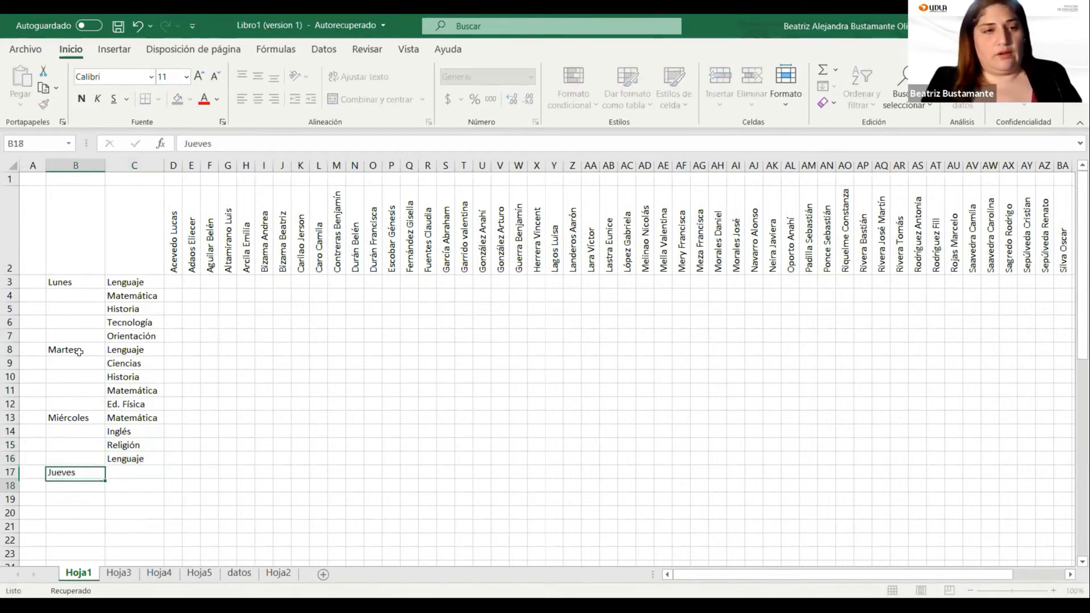
key(Right)
text(M)
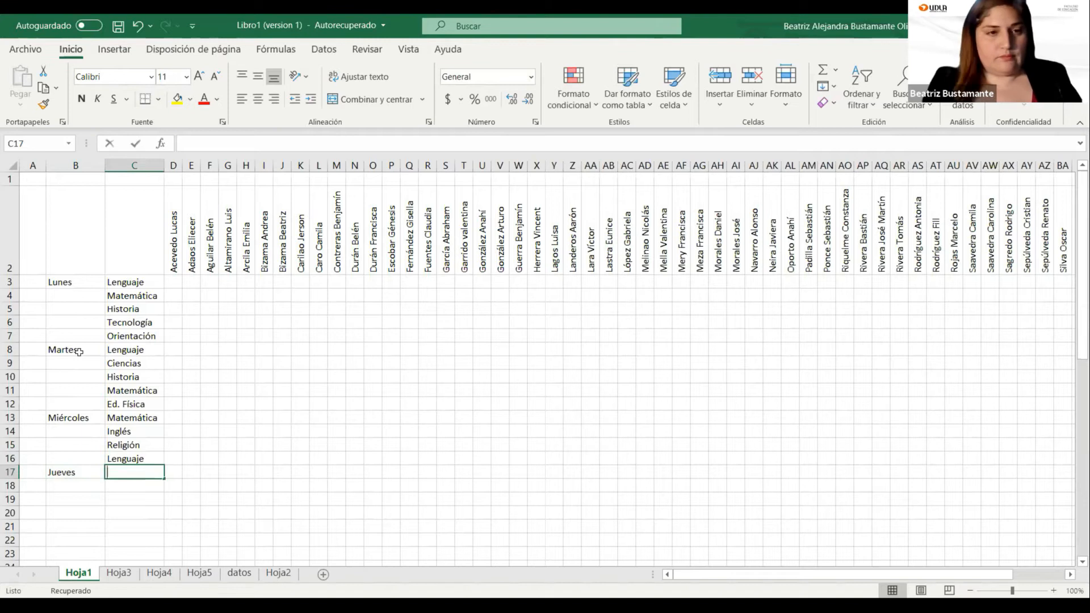
key(Return)
List the other Jueves subjects Artes, Música and Ciencias in C18:C20
text(Artes)
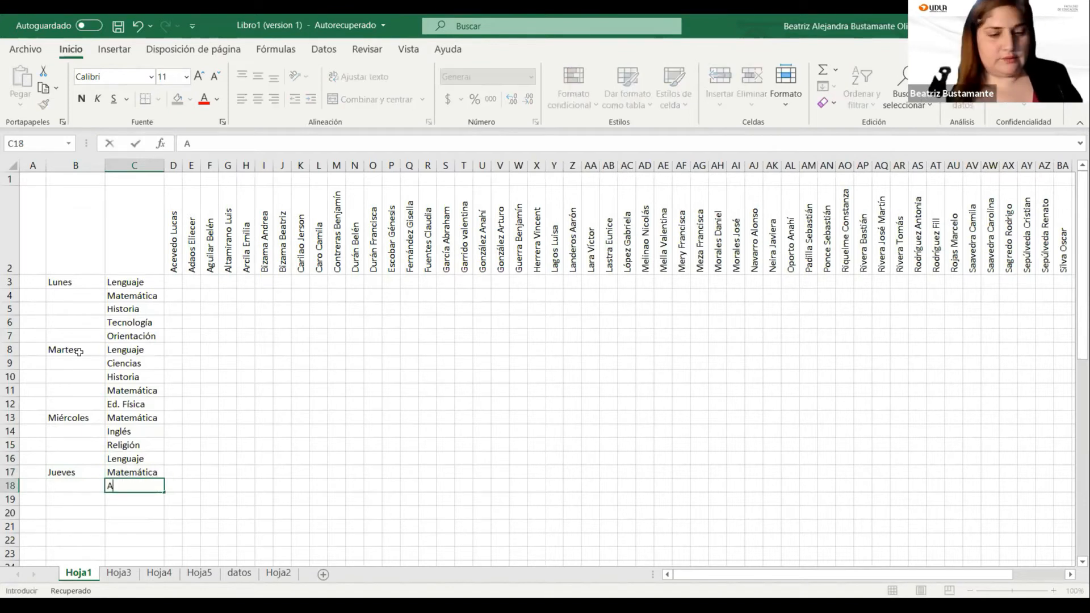
key(Return)
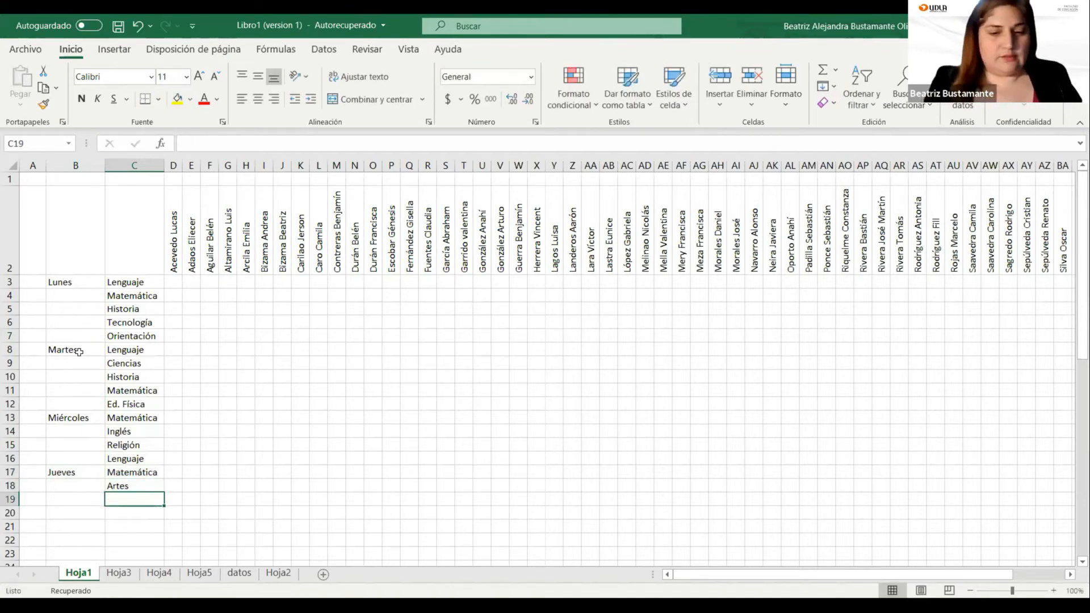
text(Música)
key(Return)
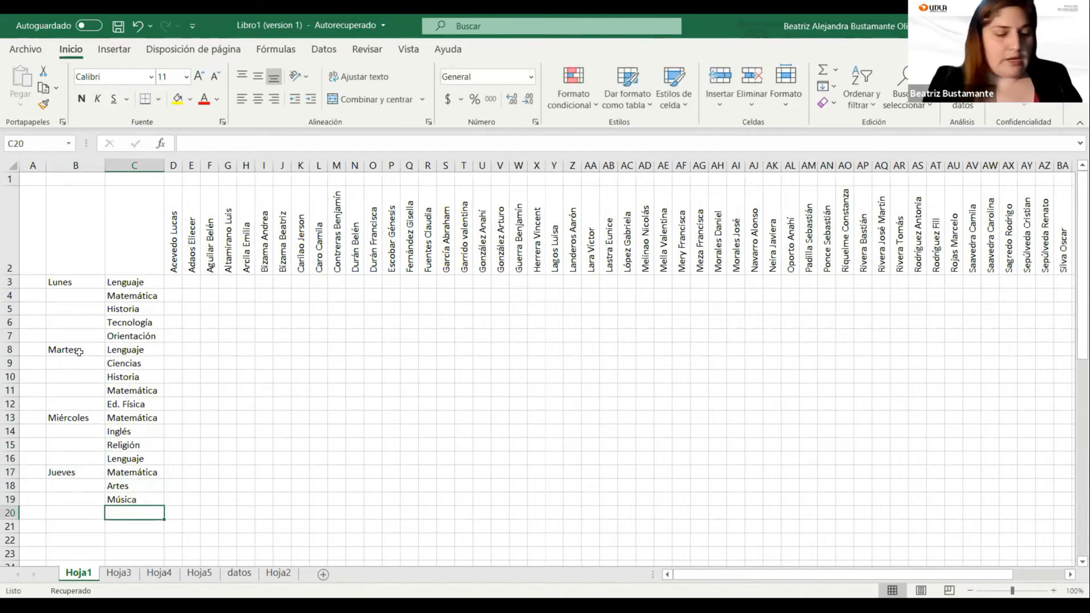
text(C)
key(Return)
Enter the weekday Viernes in B21 and its first subject, Ed. Física, in C21
key(Left)
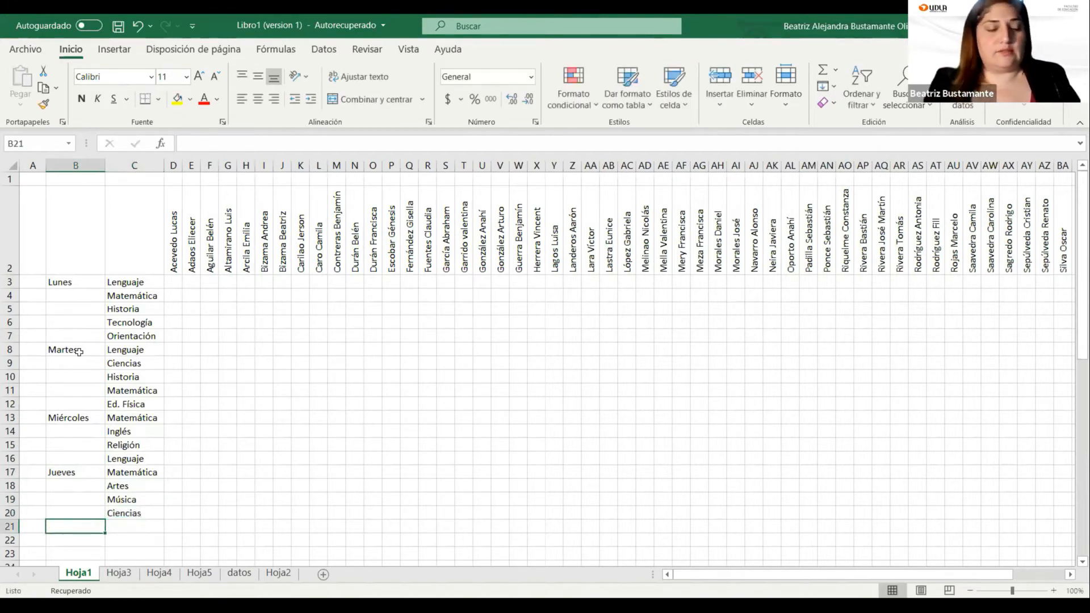
text(Viernes)
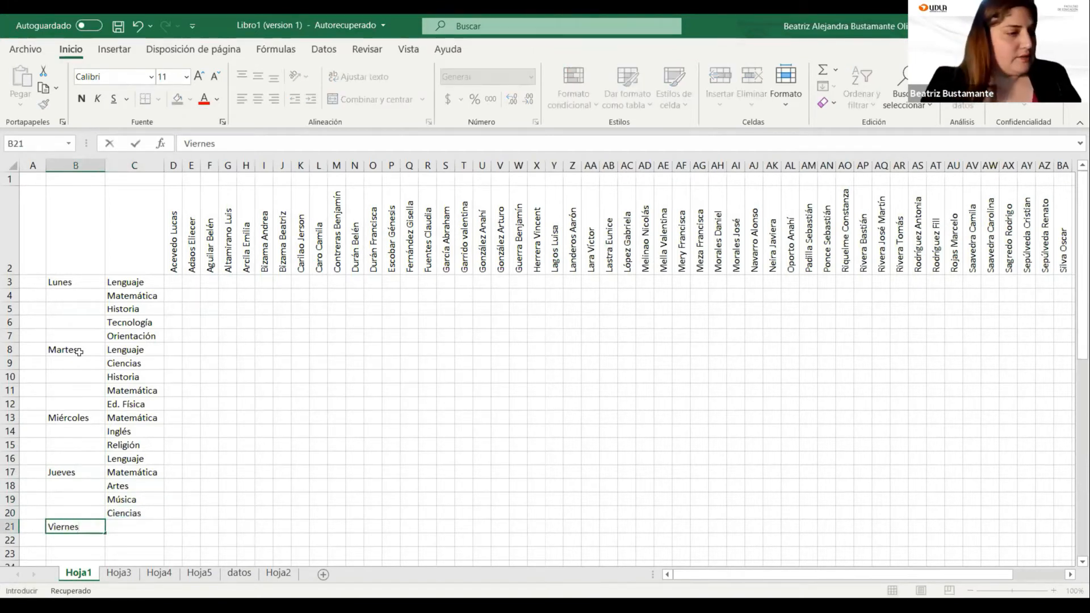
key(Tab)
text(Ed)
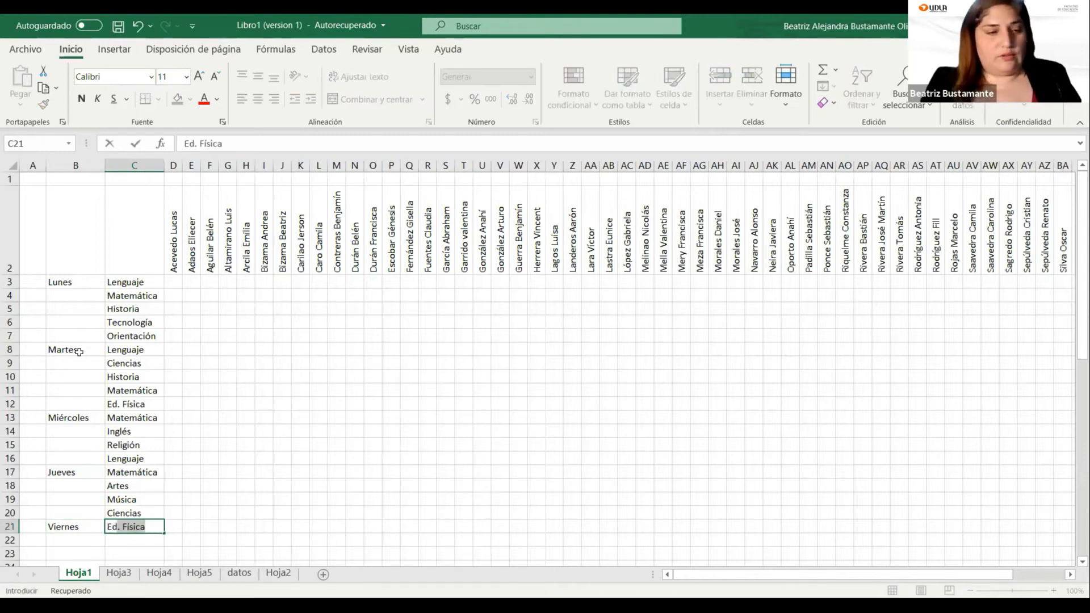
key(Return)
Add the remaining Viernes subjects Inglés and Lenguaje in C22:C23
text(I)
key(Return)
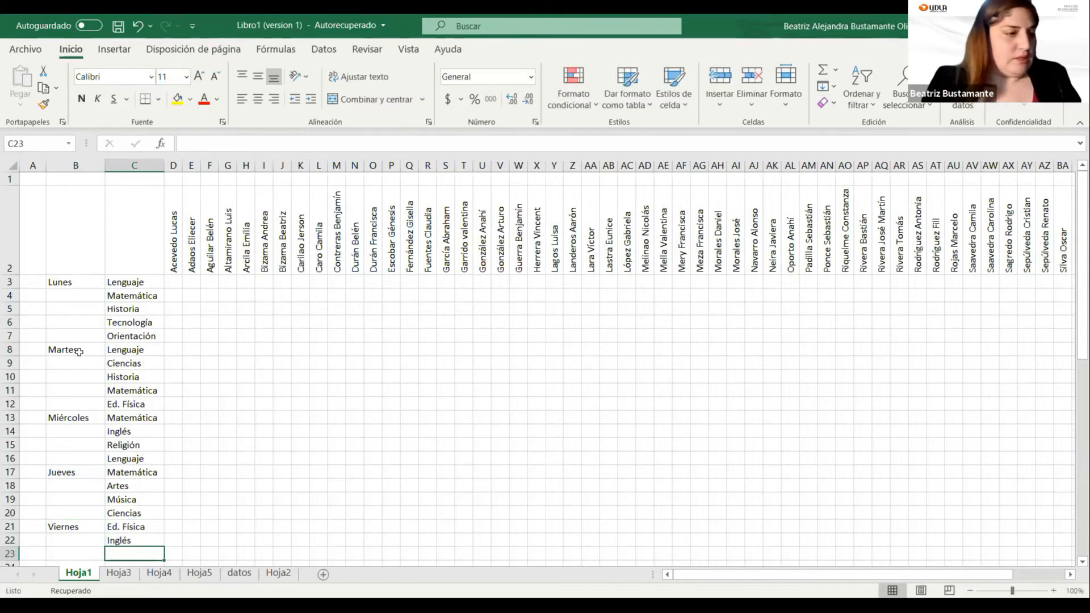
text(Lenguaje)
key(Return)
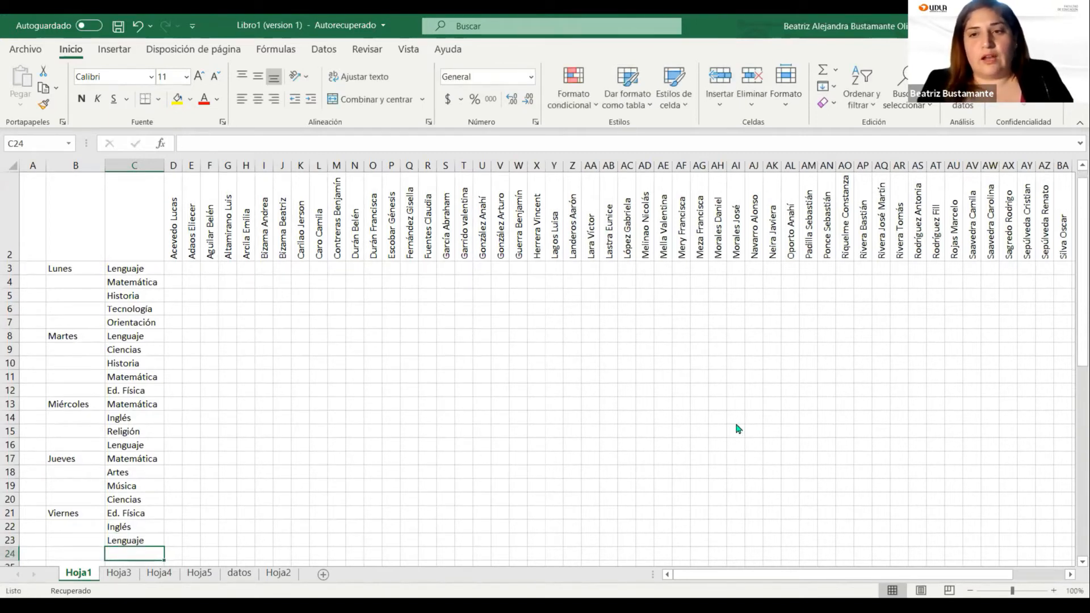
click(686, 477)
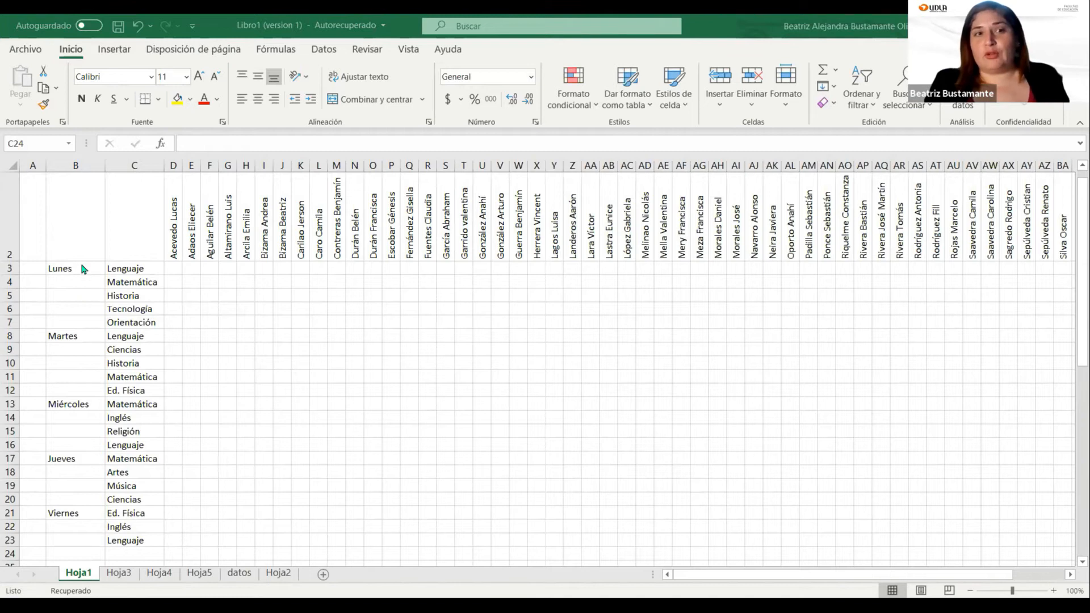
Merge and center the weekday cells for Lunes (B3:B7), Martes (B8:B12) and Miércoles (B13:B16)
drag(81, 268, 87, 322)
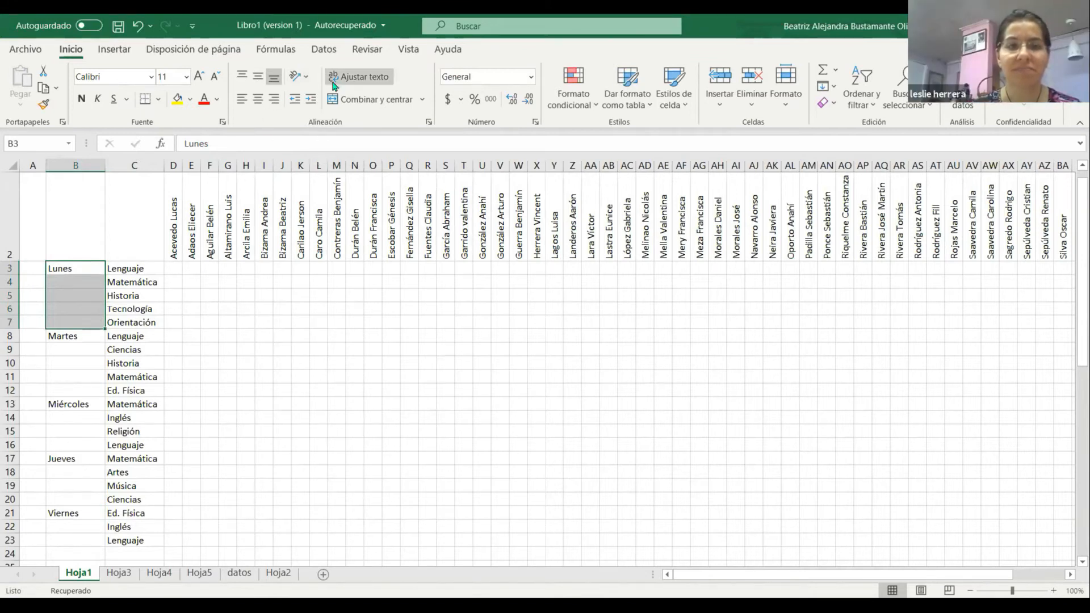
click(343, 101)
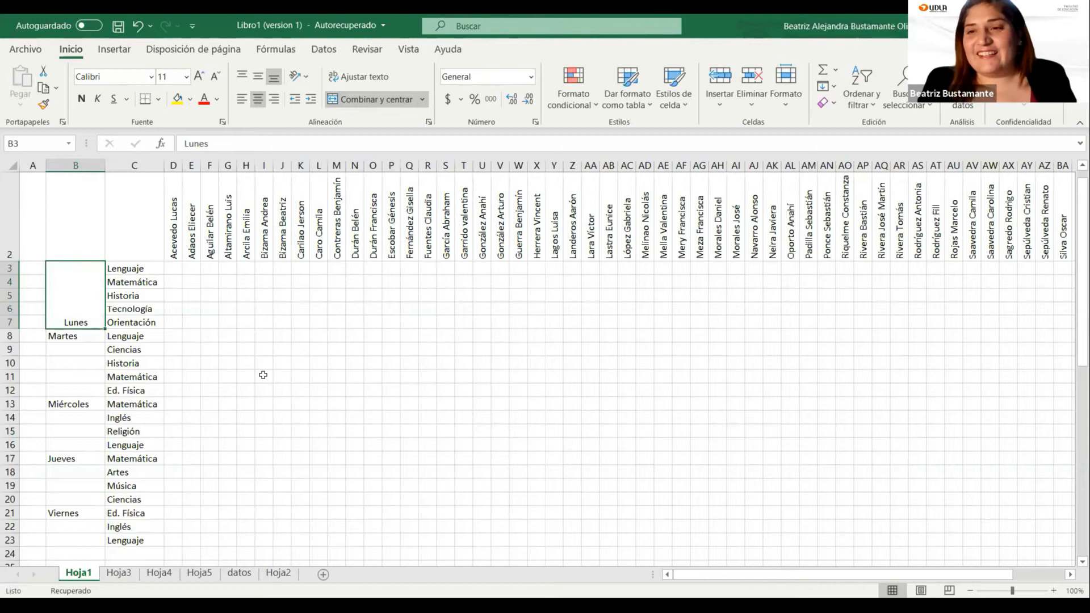
drag(85, 336, 85, 497)
click(363, 99)
click(83, 406)
click(363, 99)
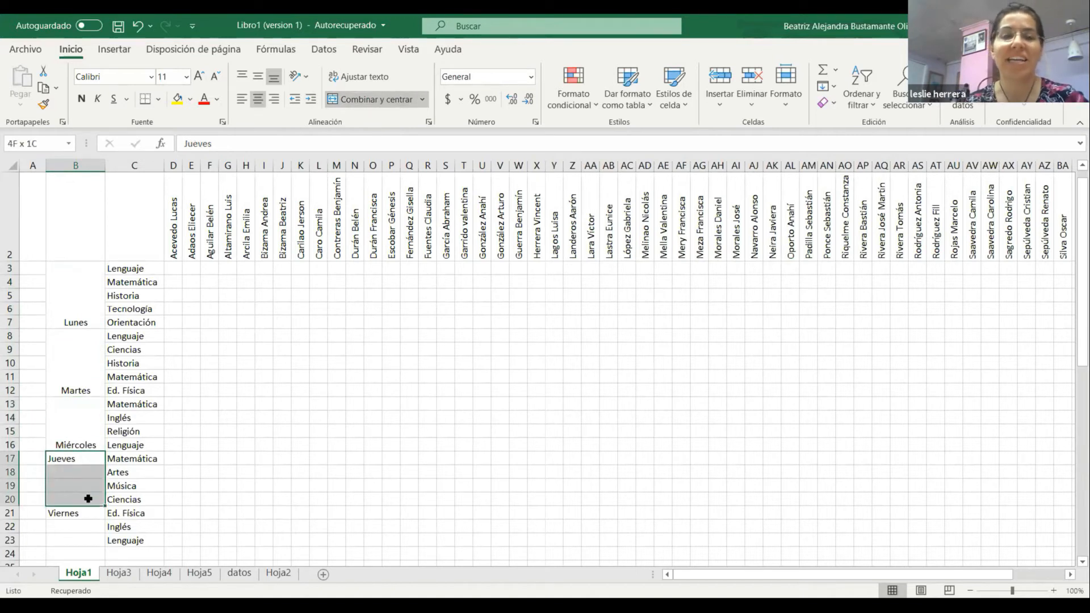
Merge and center the weekday cells for Jueves (B17:B20) and Viernes (B21:B23)
click(382, 100)
scroll(182, 409, down, 2)
drag(79, 356, 79, 381)
click(369, 99)
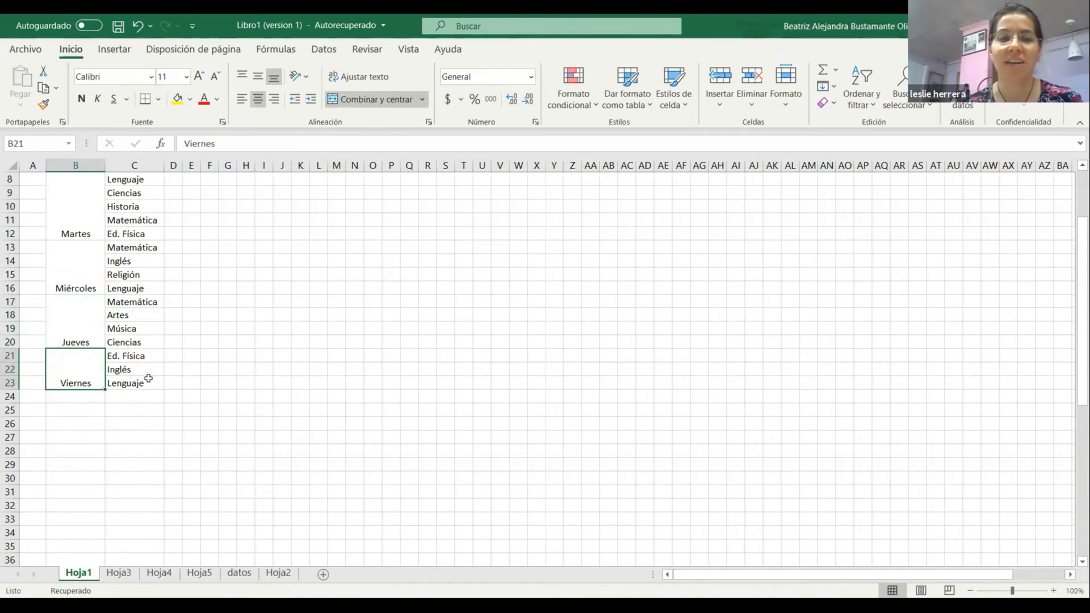
Align the merged weekday cells B3:B23 vertically to the middle
scroll(148, 378, up, 3)
drag(80, 335, 62, 530)
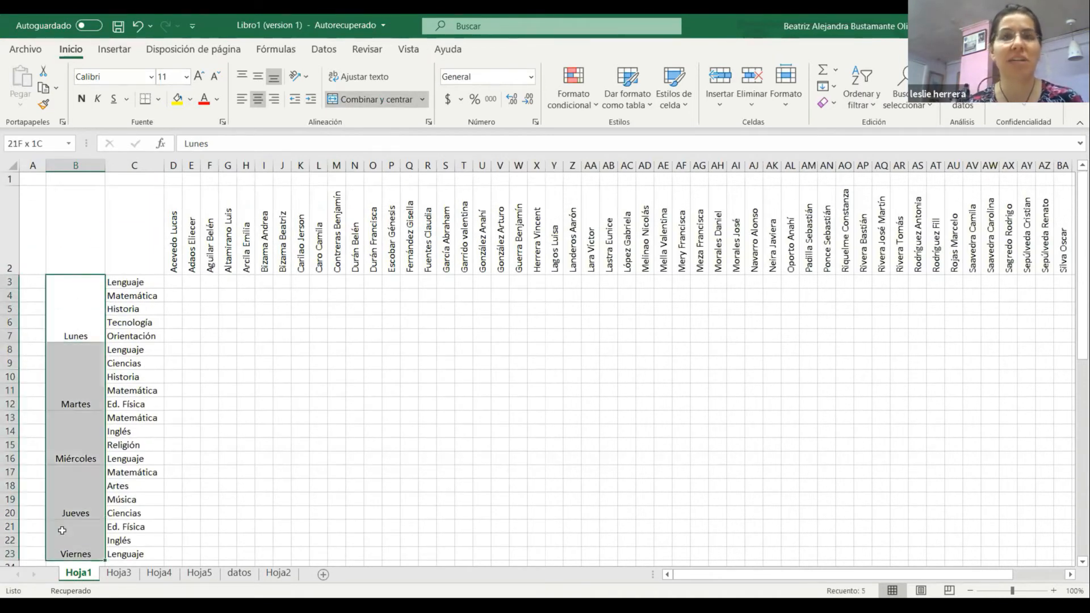
click(258, 76)
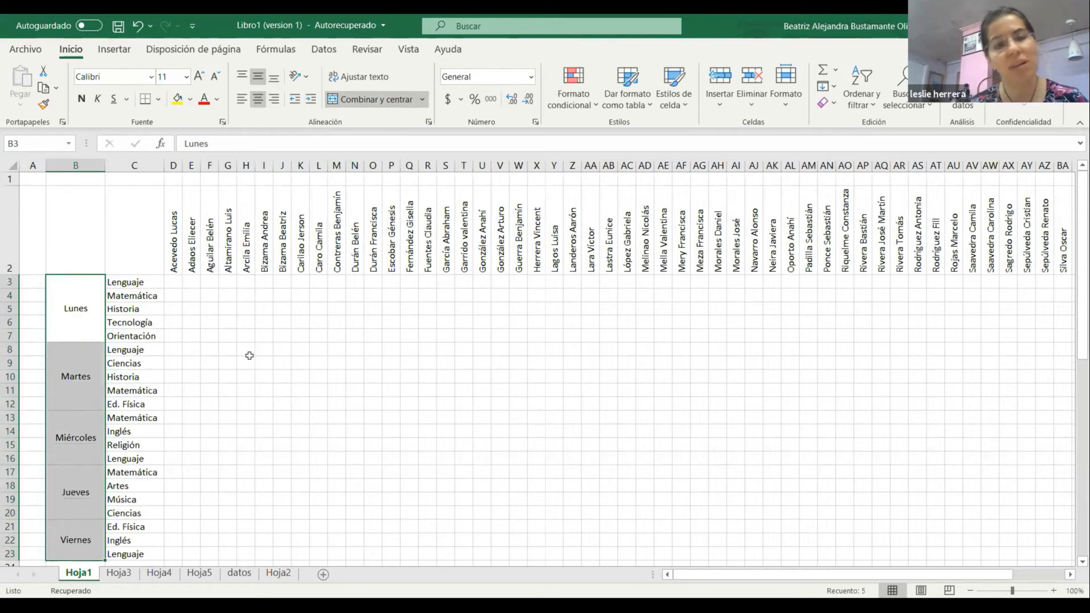
click(248, 351)
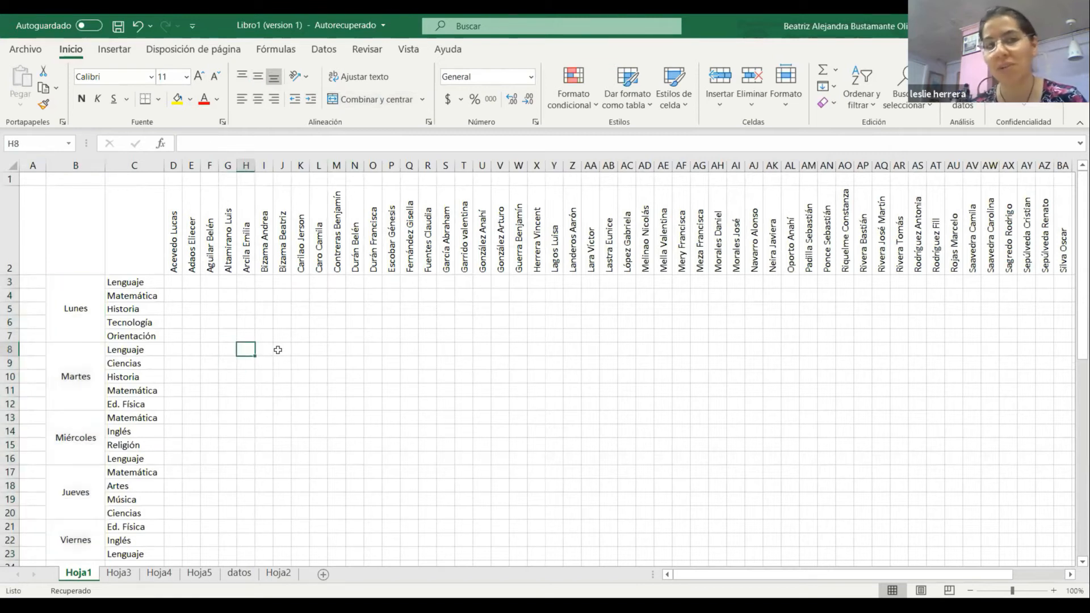
Undo the vertical alignment and all the merges of the weekday cells in column B
key(ctrl+z)
key(ctrl+z)
key(ctrl+z)
key(ctrl+z)
key(ctrl+z)
key(ctrl+z)
click(376, 350)
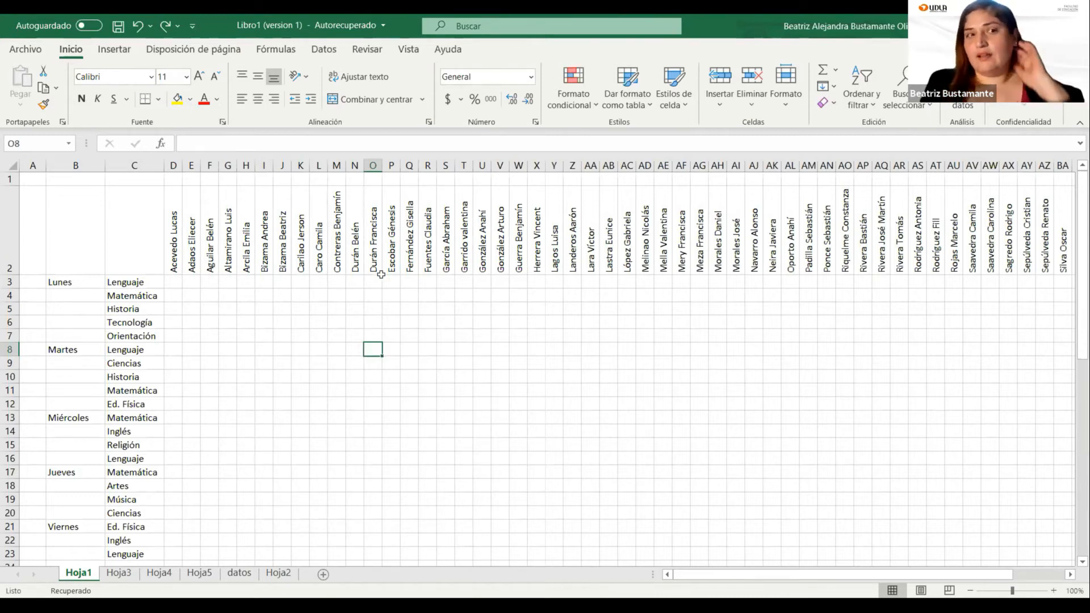
Merge and center the Lunes cell across B3:B7, alongside its five subjects
click(295, 324)
click(71, 281)
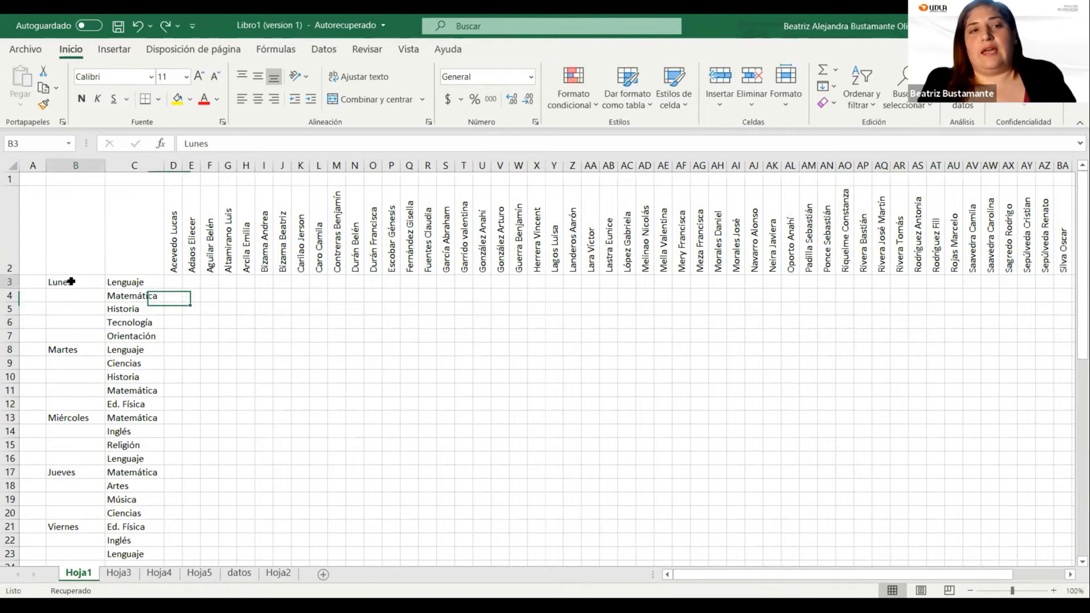
click(404, 324)
click(83, 280)
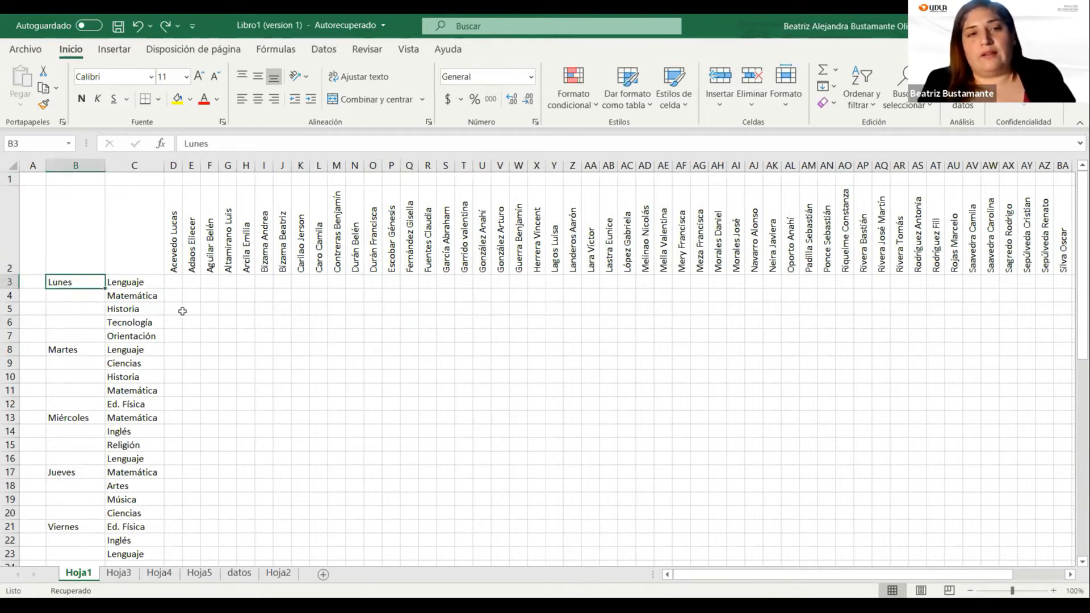
drag(66, 283, 73, 332)
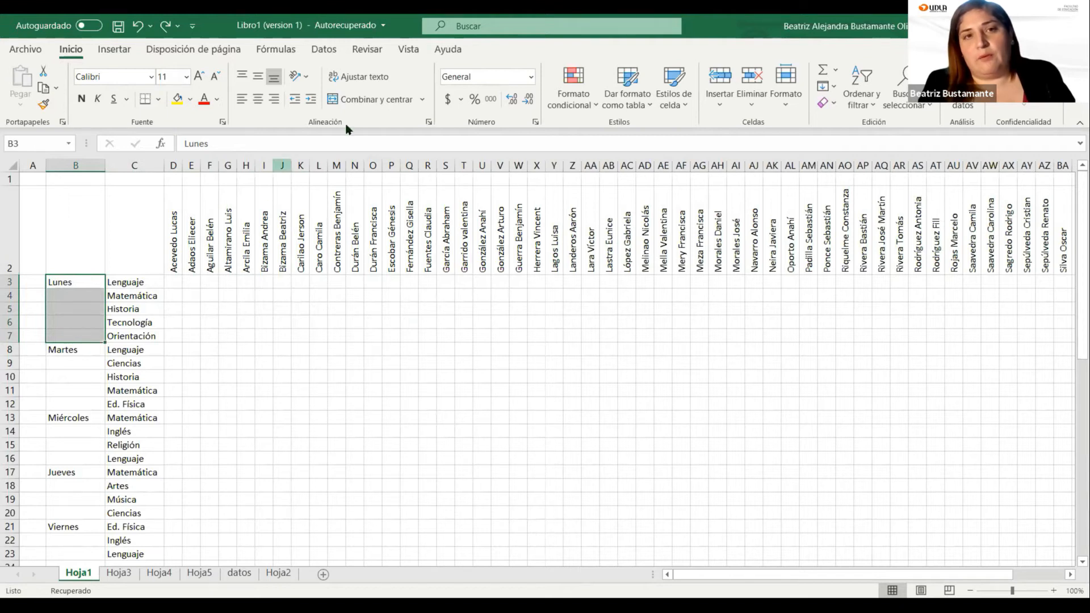
click(375, 101)
mouse_move(69, 303)
mouse_down()
mouse_move(147, 308)
mouse_move(80, 308)
mouse_up()
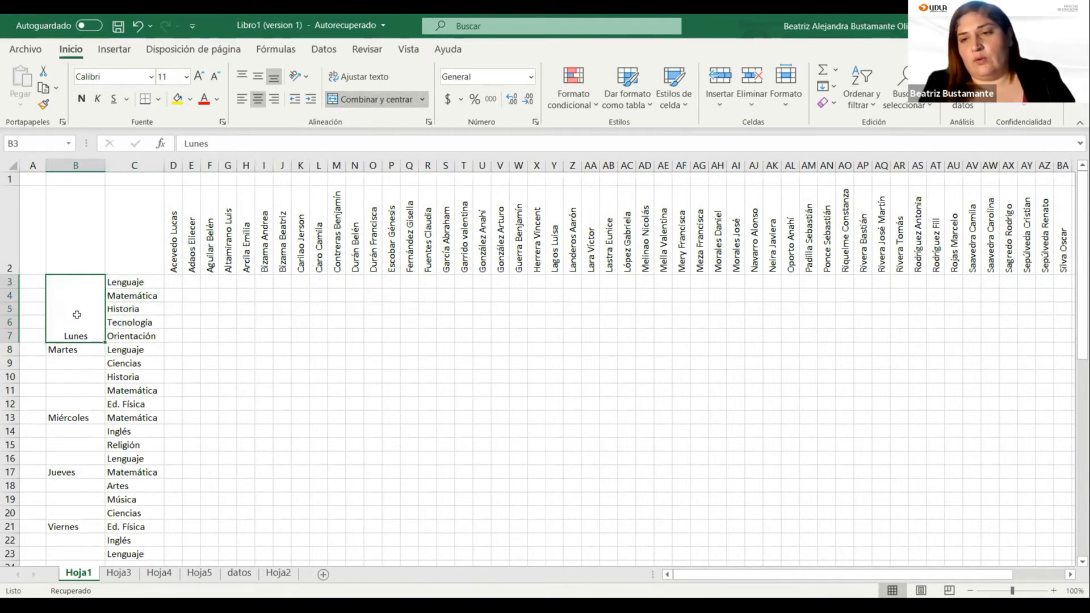
Merge and center Martes across B8:B12 and Miércoles across B13:B16
drag(68, 350, 85, 403)
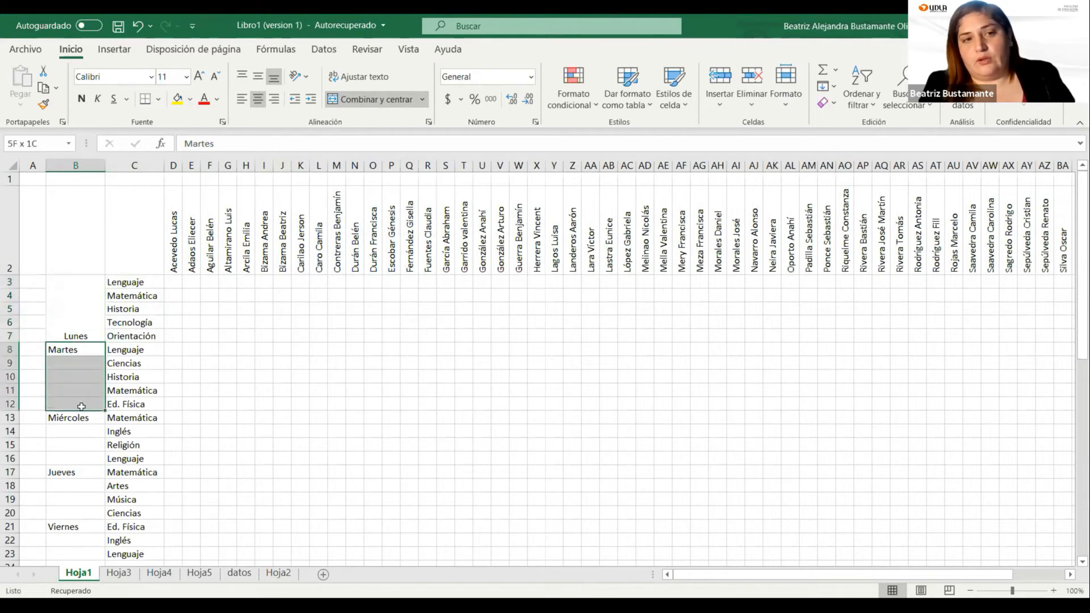
click(368, 100)
drag(53, 417, 61, 458)
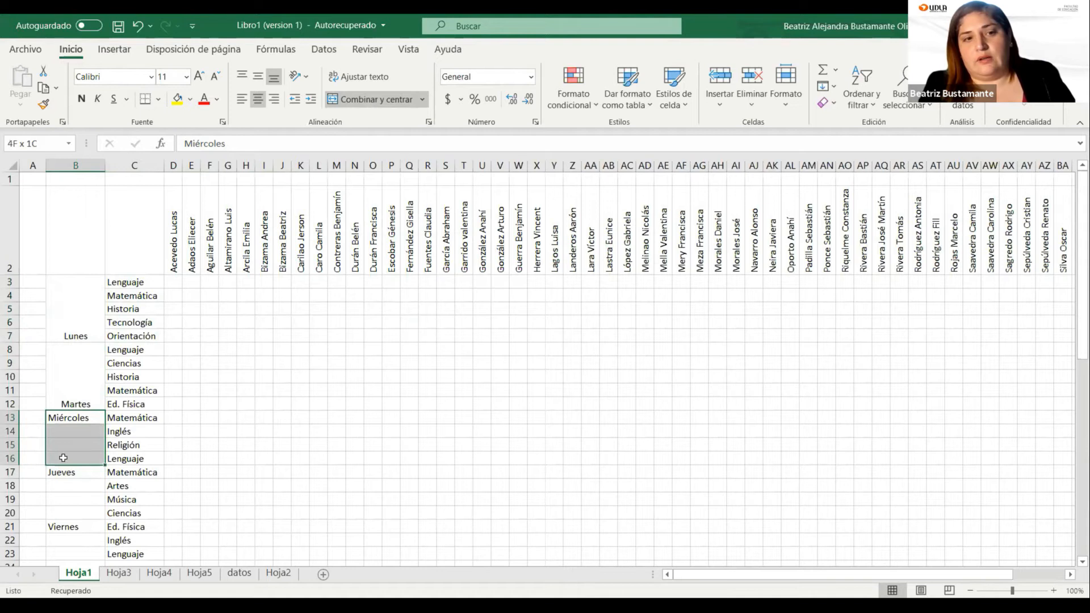
click(368, 100)
Merge and center Jueves across B17:B20 and Viernes across B21:B23
drag(70, 474, 70, 510)
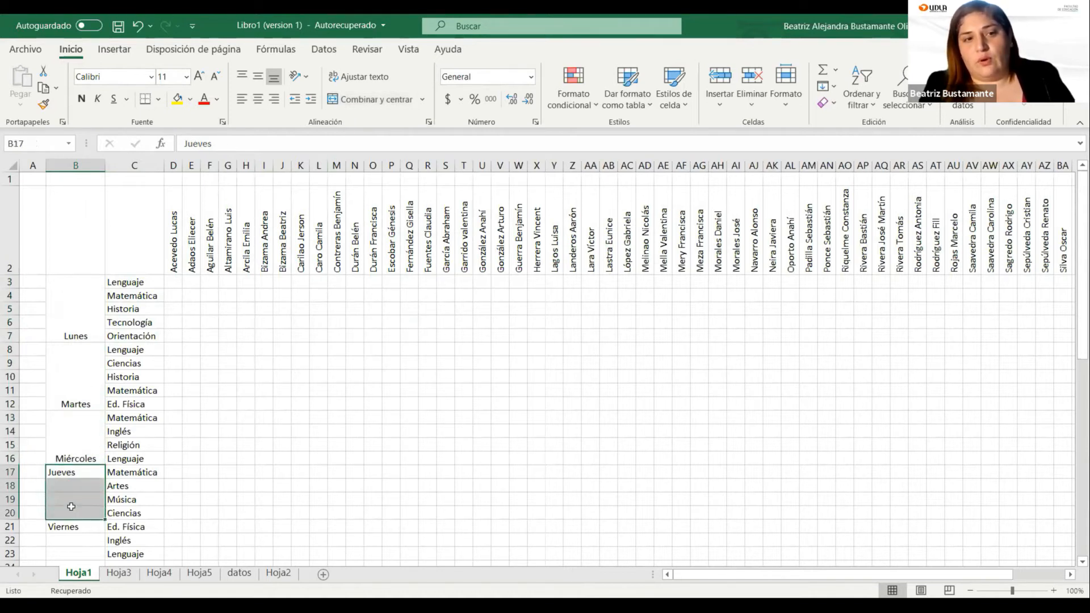
click(359, 101)
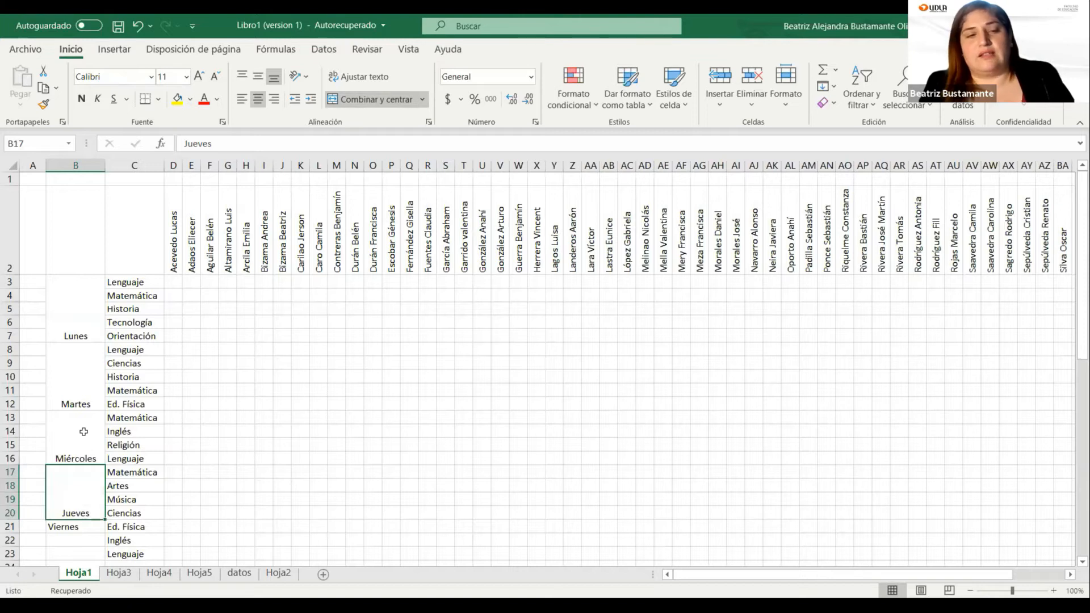
scroll(79, 454, down, 1)
drag(69, 418, 71, 438)
click(346, 101)
click(391, 384)
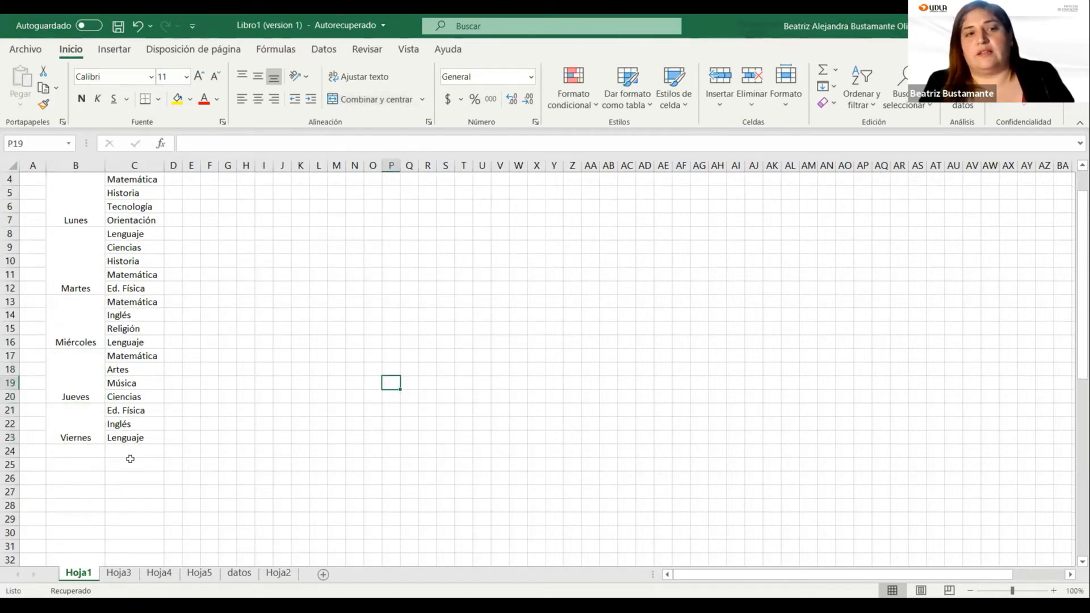
Middle-align the merged weekday cells vertically, from Lunes to Viernes in column B
scroll(85, 441, up, 1)
scroll(75, 385, down, 1)
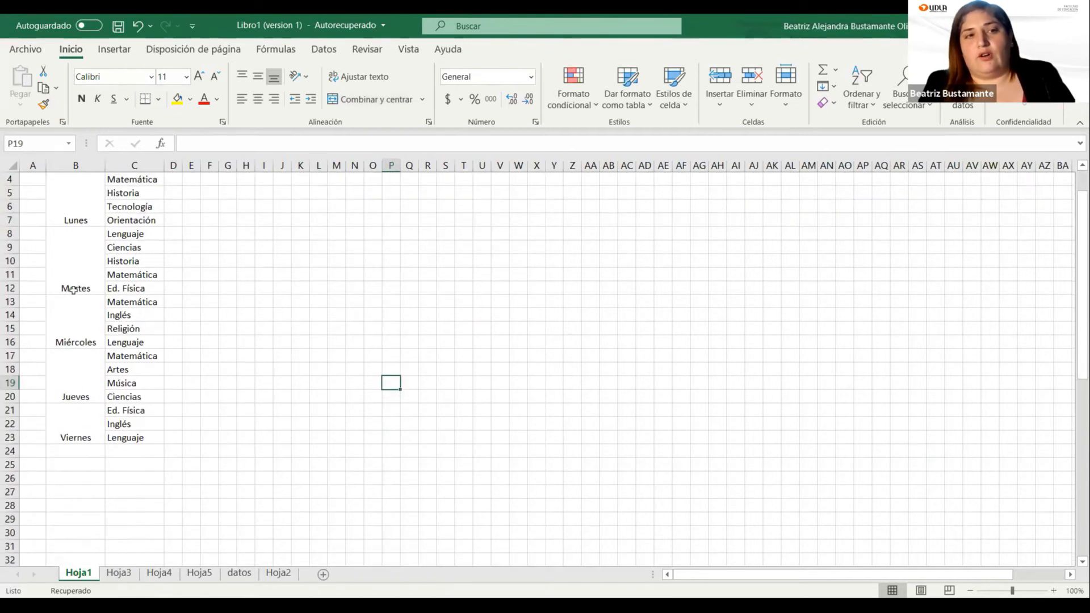
click(69, 204)
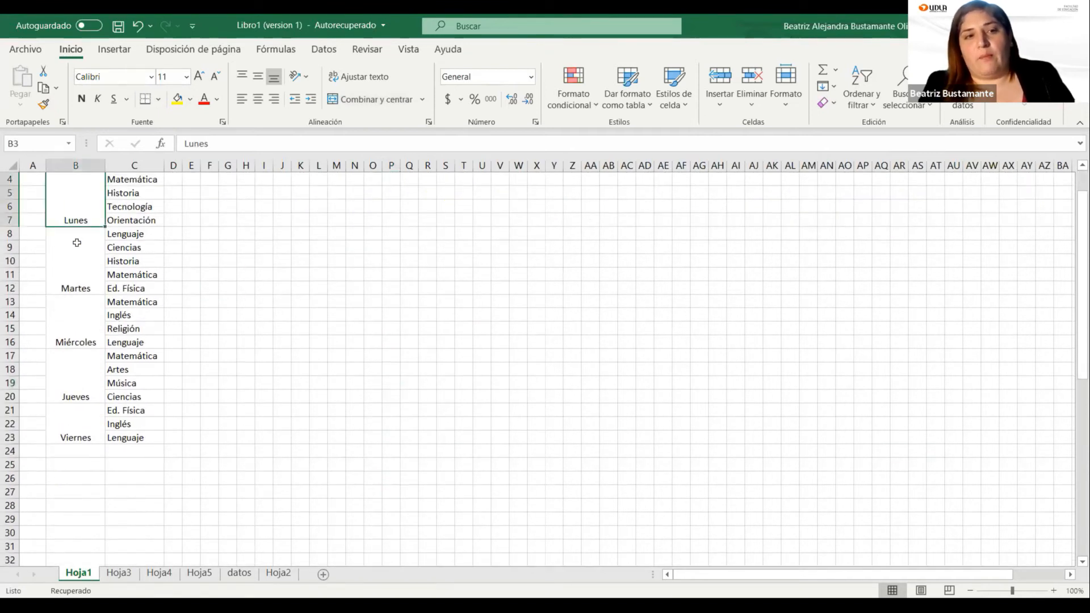
shift+click(73, 418)
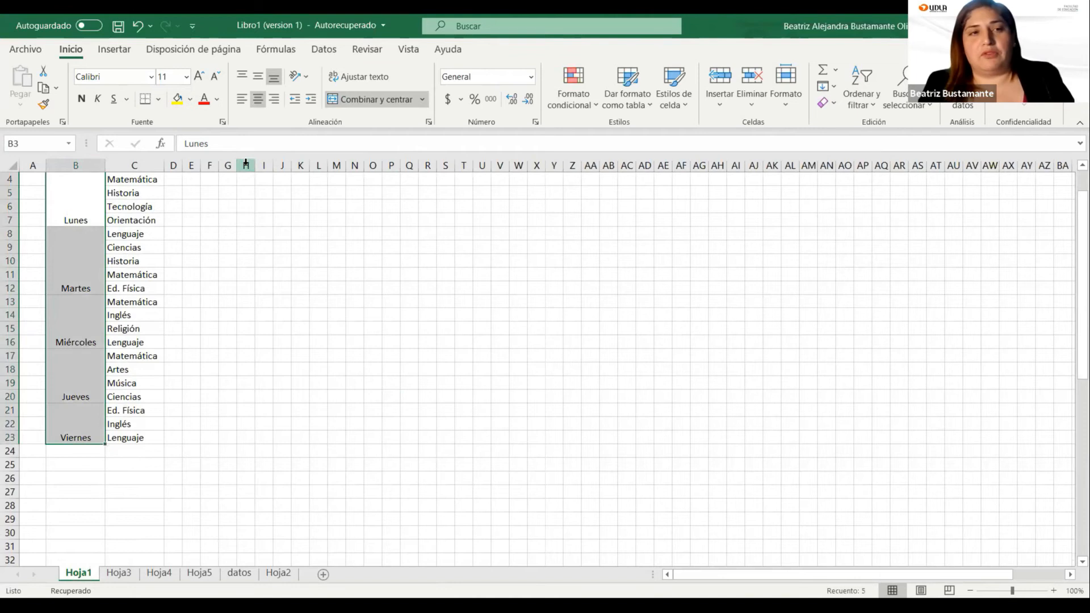
click(258, 80)
scroll(211, 254, up, 1)
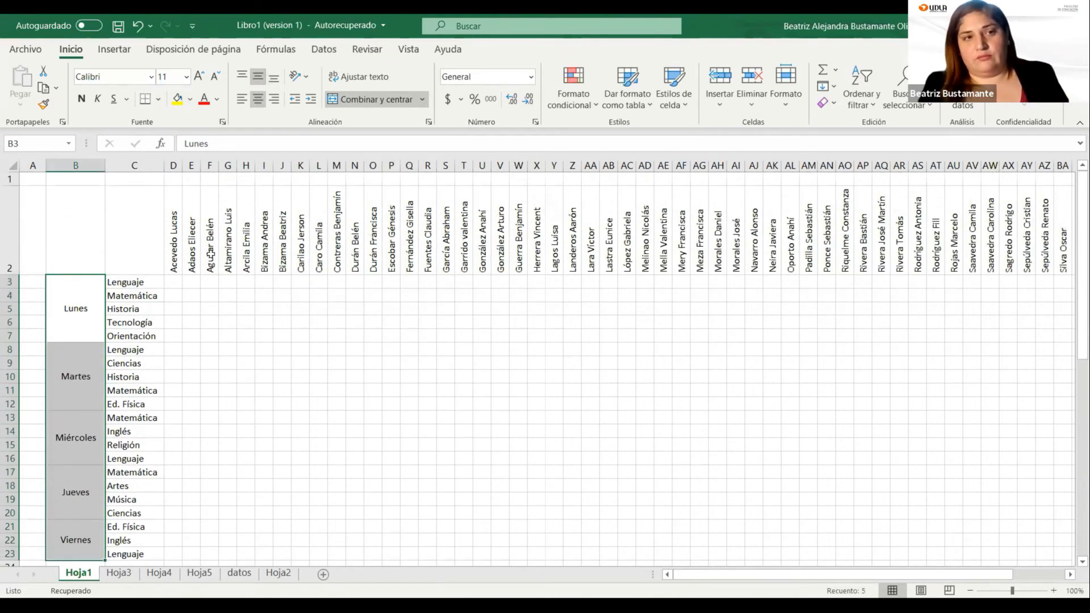
click(311, 349)
click(679, 392)
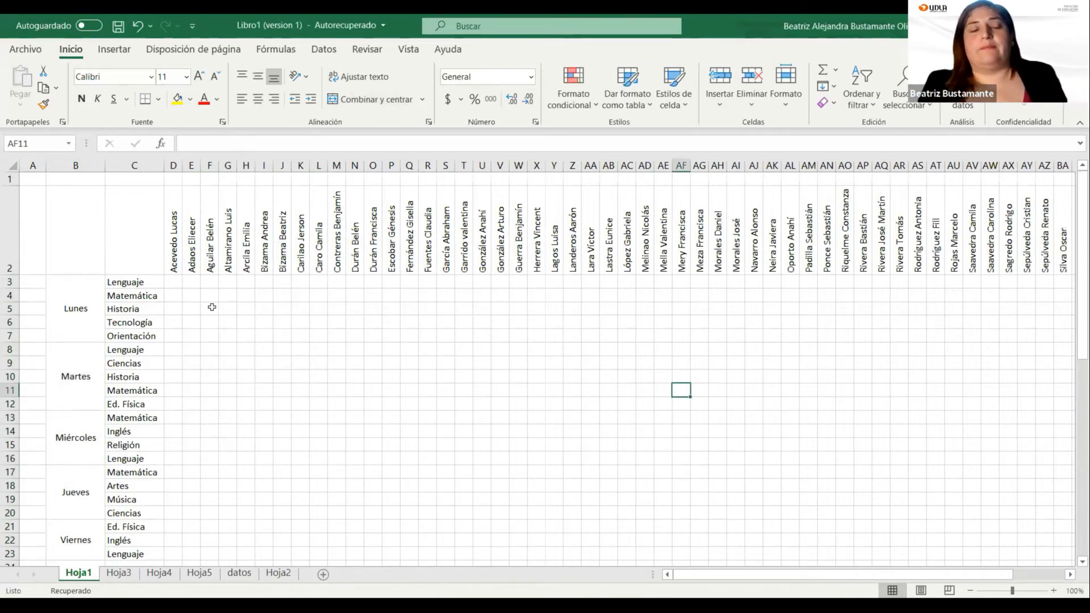
Apply all borders to the whole record table, from B2 to BG23
drag(73, 245, 661, 584)
scroll(47, 404, down, 2)
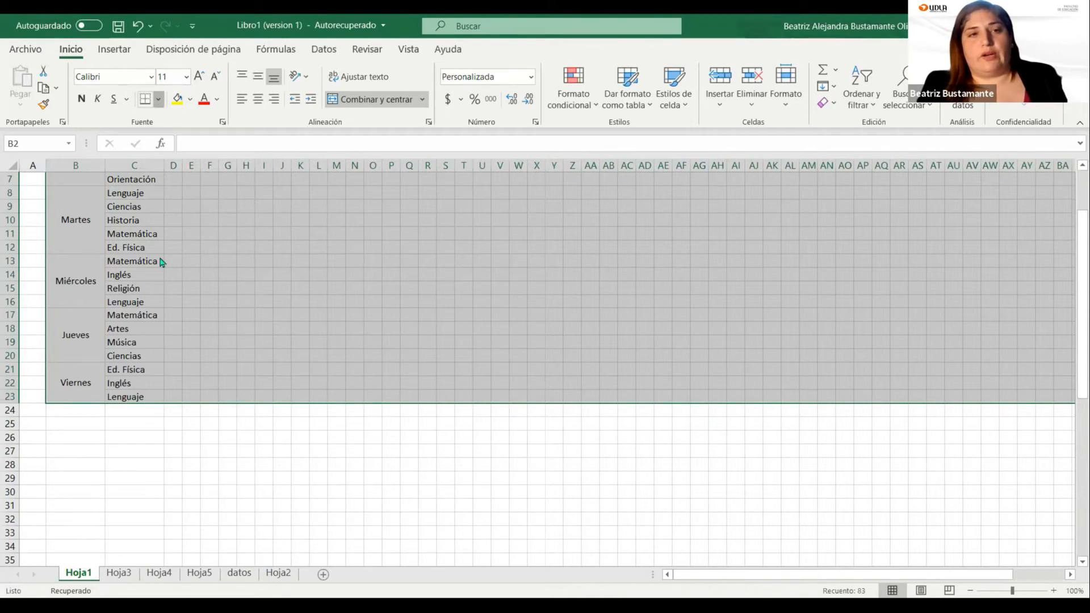
click(158, 100)
click(196, 244)
scroll(354, 310, up, 2)
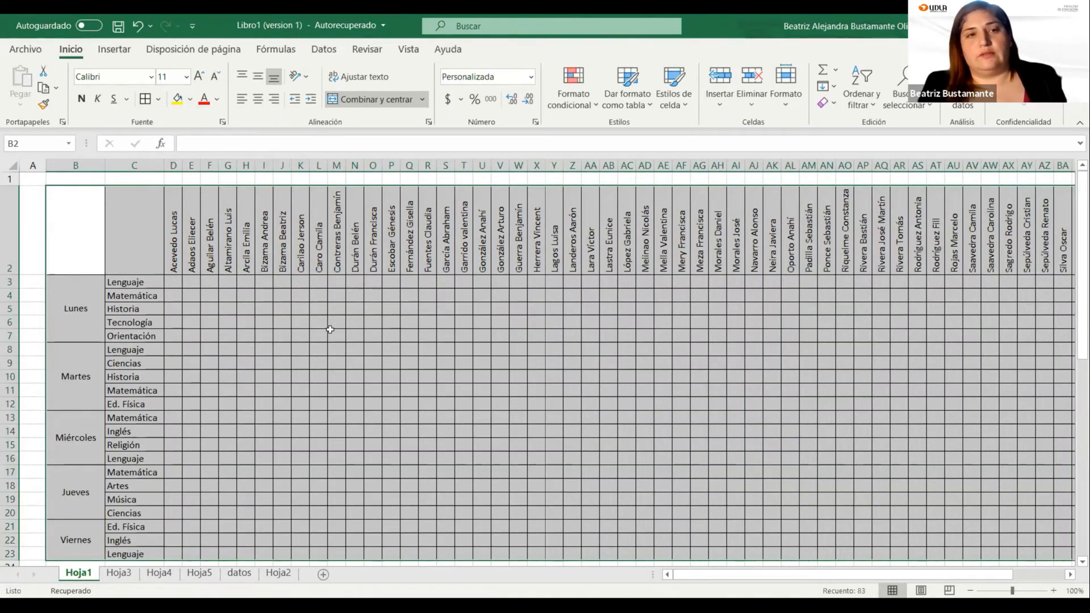
click(354, 311)
Give the Lunes block, B3 through BG7, a thick outside border and a light blue fill
drag(73, 314, 488, 326)
drag(620, 353, 579, 321)
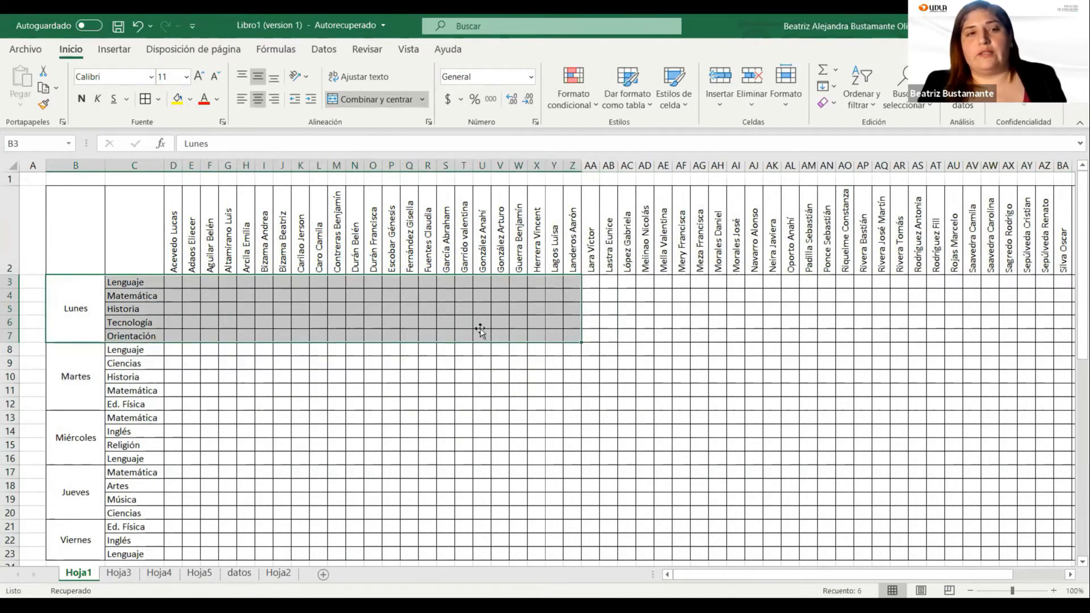
click(77, 310)
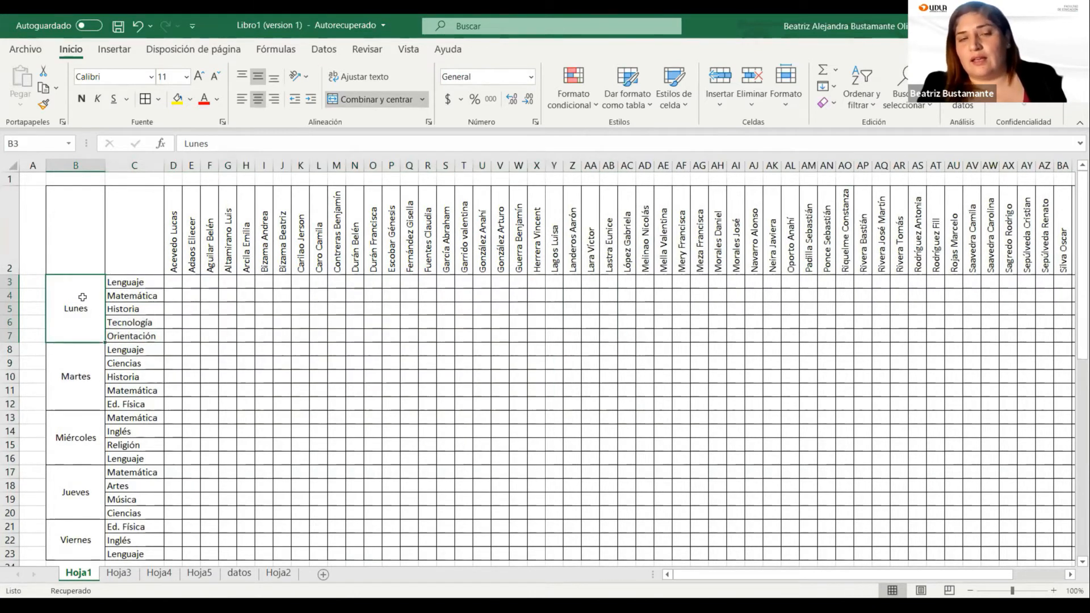
drag(78, 317, 987, 311)
click(158, 99)
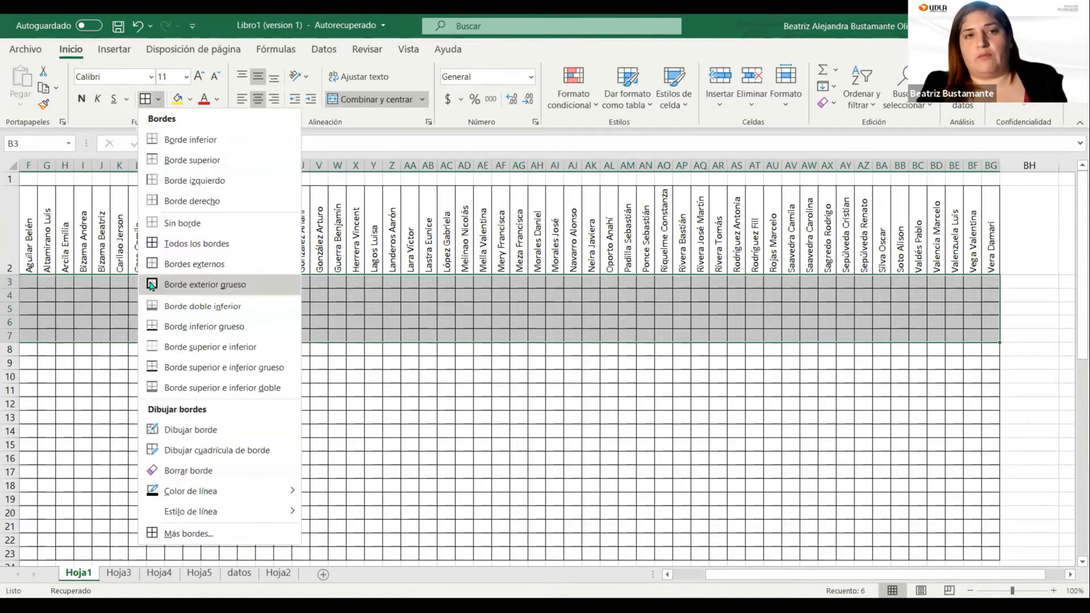
click(153, 285)
click(192, 100)
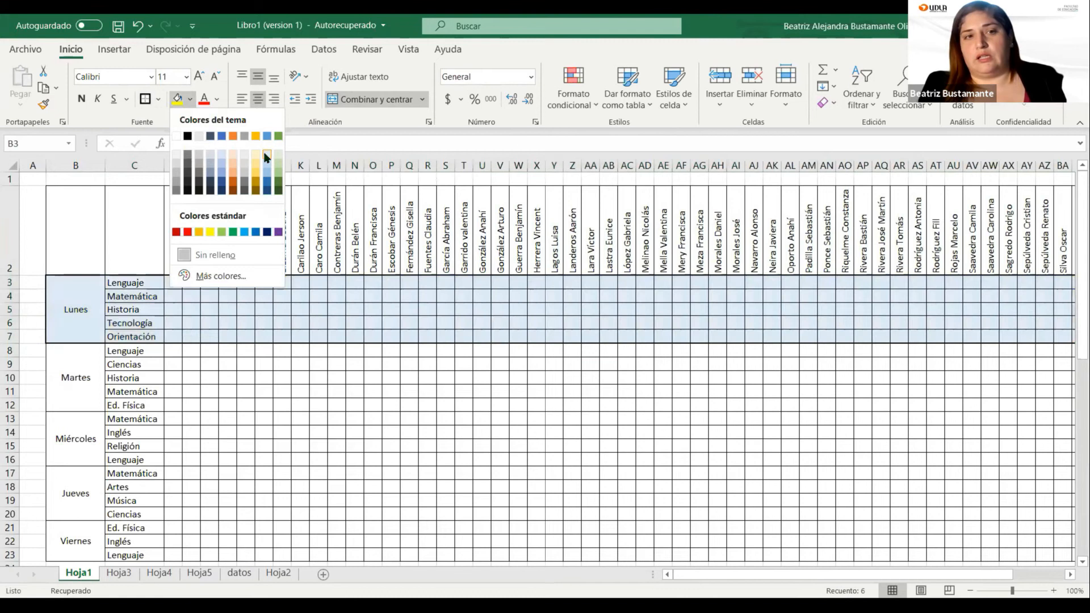
click(266, 157)
Apply a thick outside border to the Martes block, rows 8 to 12 through column BG
drag(63, 378, 1075, 366)
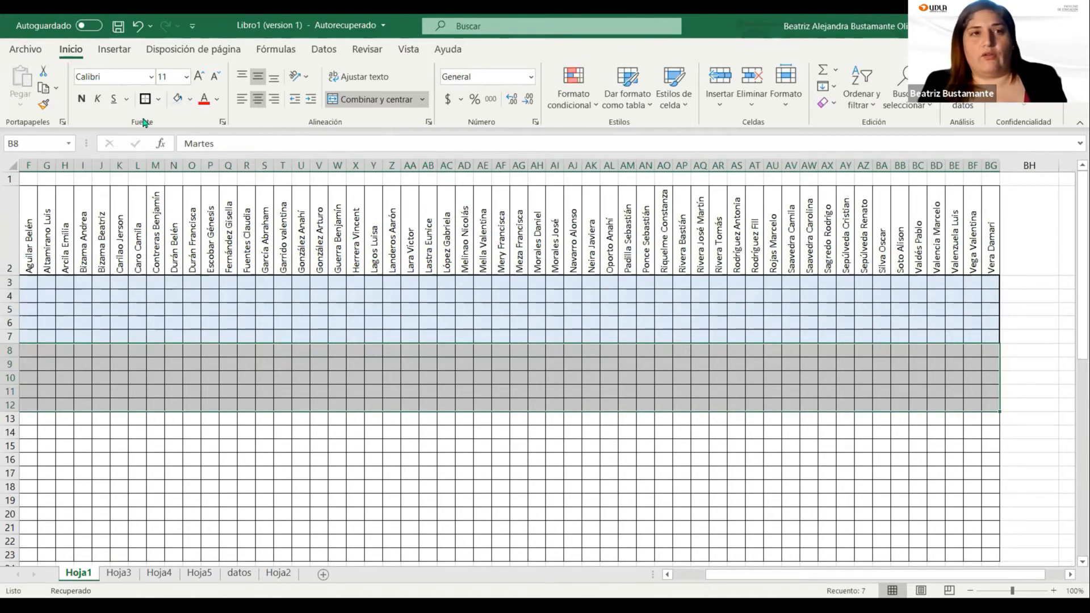
click(146, 99)
scroll(239, 483, left, 3)
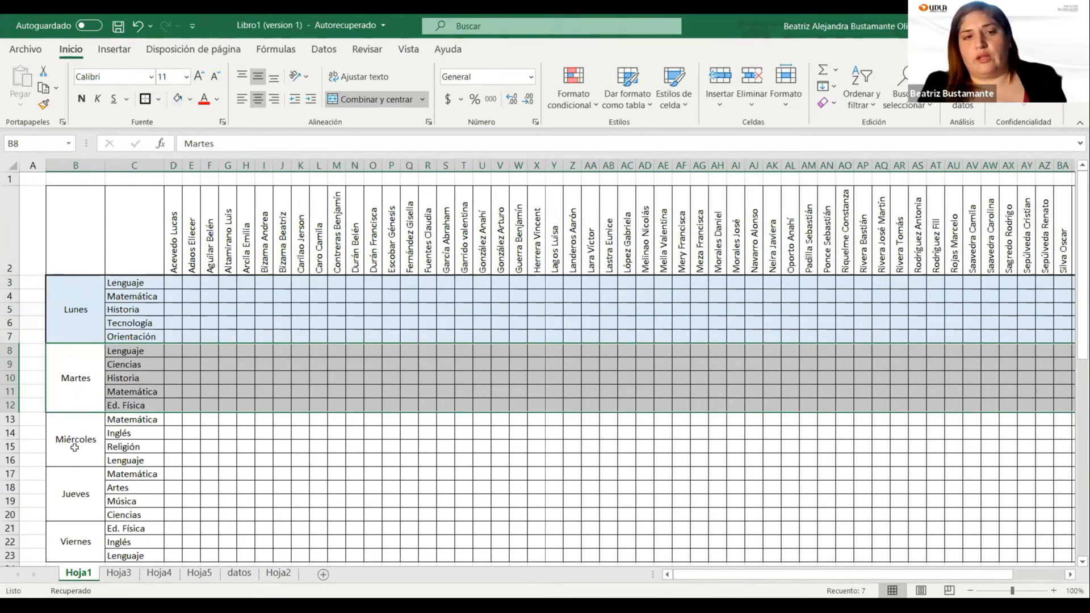
Give the Miércoles block, rows 13 to 16 through column BG, the light blue fill and a thick outside border
click(74, 448)
drag(68, 440, 957, 431)
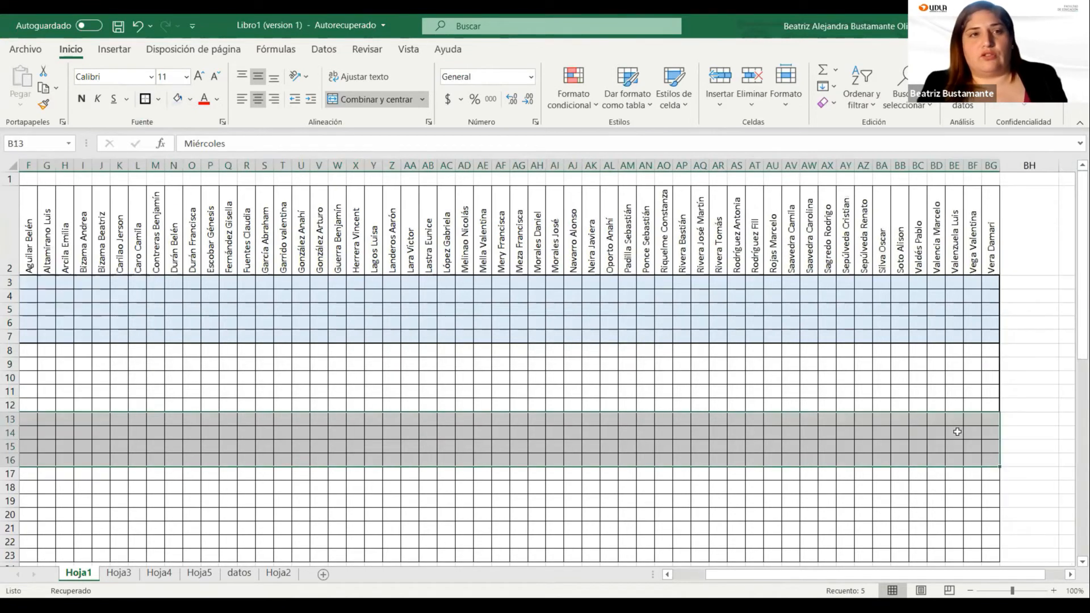
click(177, 100)
click(145, 101)
scroll(140, 440, left, 3)
Apply a thick outside border to the Jueves block, rows 17 to 20 through the last student column
drag(70, 487, 1061, 487)
drag(977, 489, 1025, 482)
click(144, 101)
scroll(85, 504, left, 3)
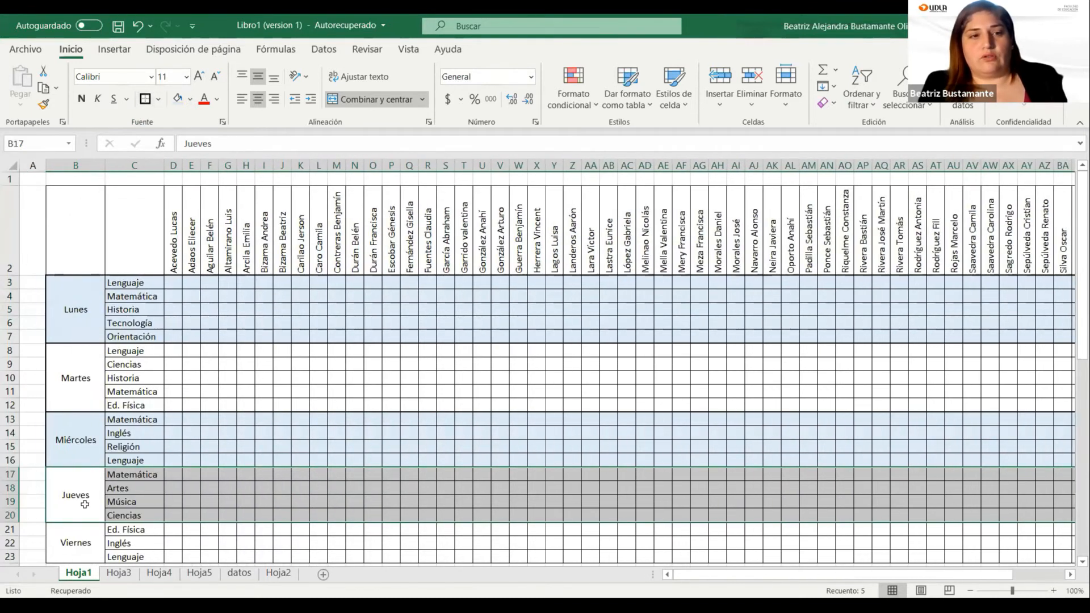
Give the Viernes block, rows 21 to 23, a thick outside border and the light blue fill
scroll(84, 504, down, 2)
drag(86, 396, 1075, 399)
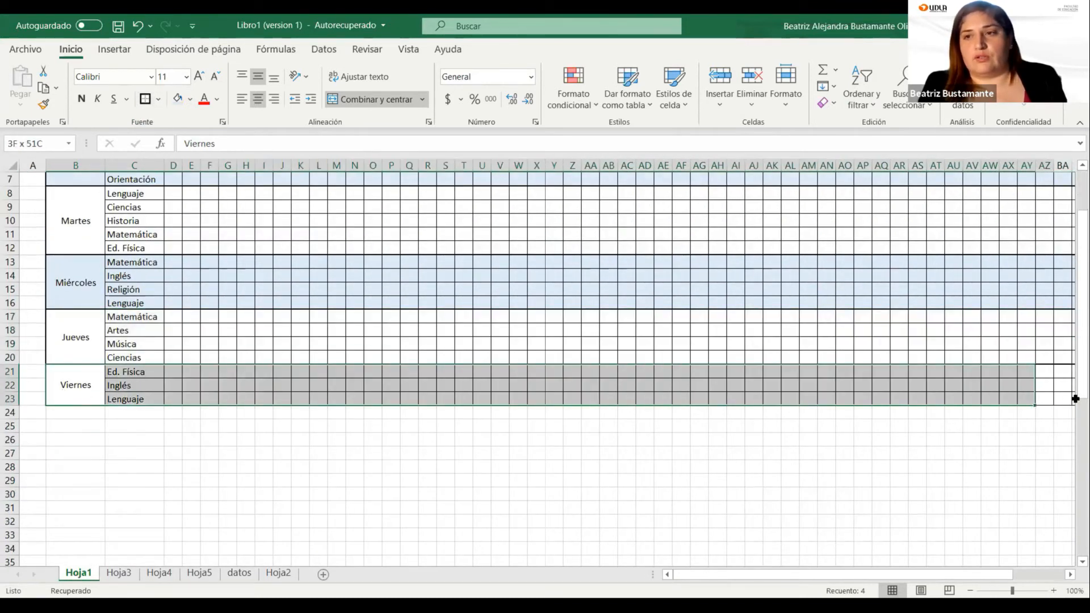
click(145, 100)
click(178, 100)
click(261, 327)
scroll(255, 330, up, 2)
click(362, 391)
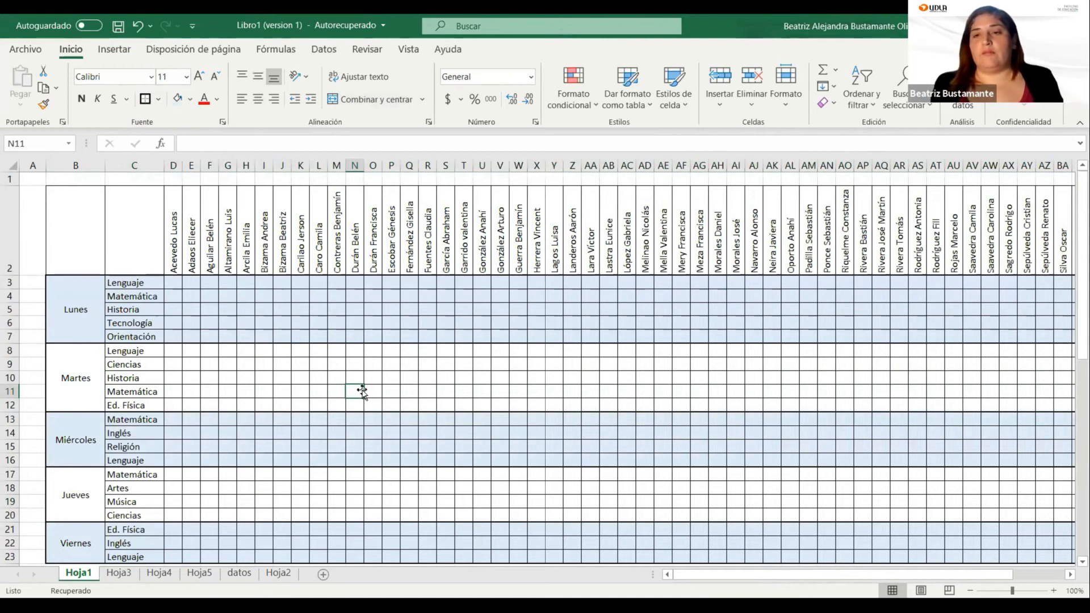
Enter P in D3, the first student's cell for Monday's Lenguaje class
key(Left)
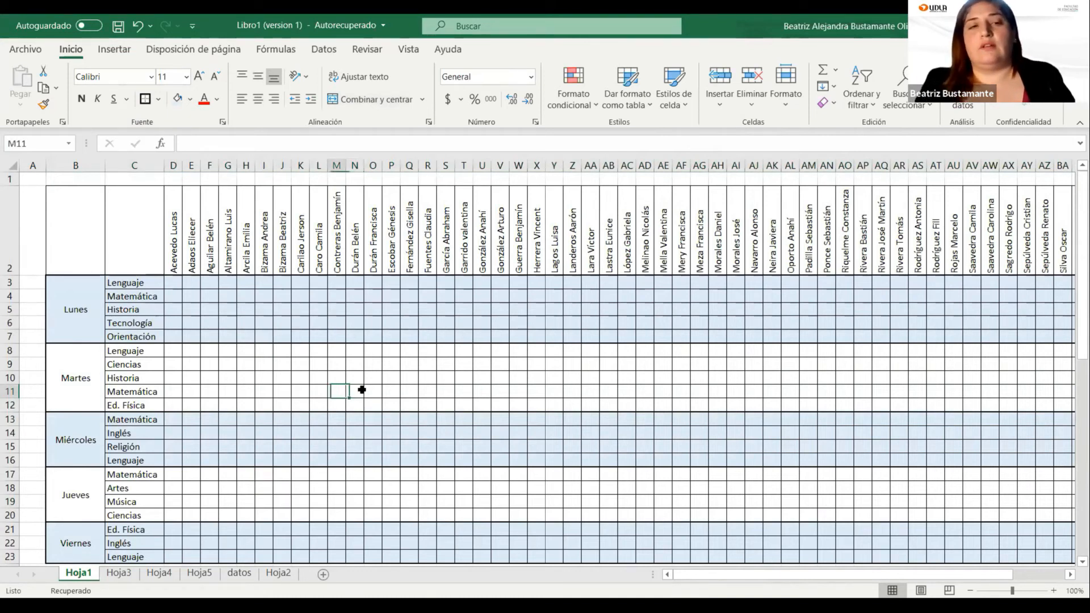
key(Up)
click(212, 294)
click(180, 282)
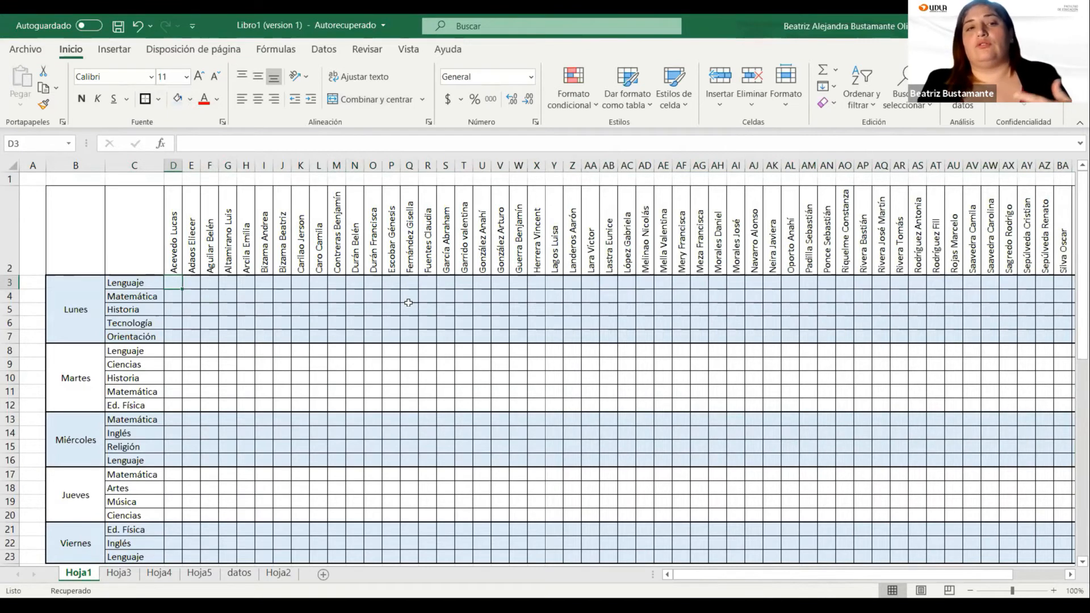
text(p)
key(BackSpace)
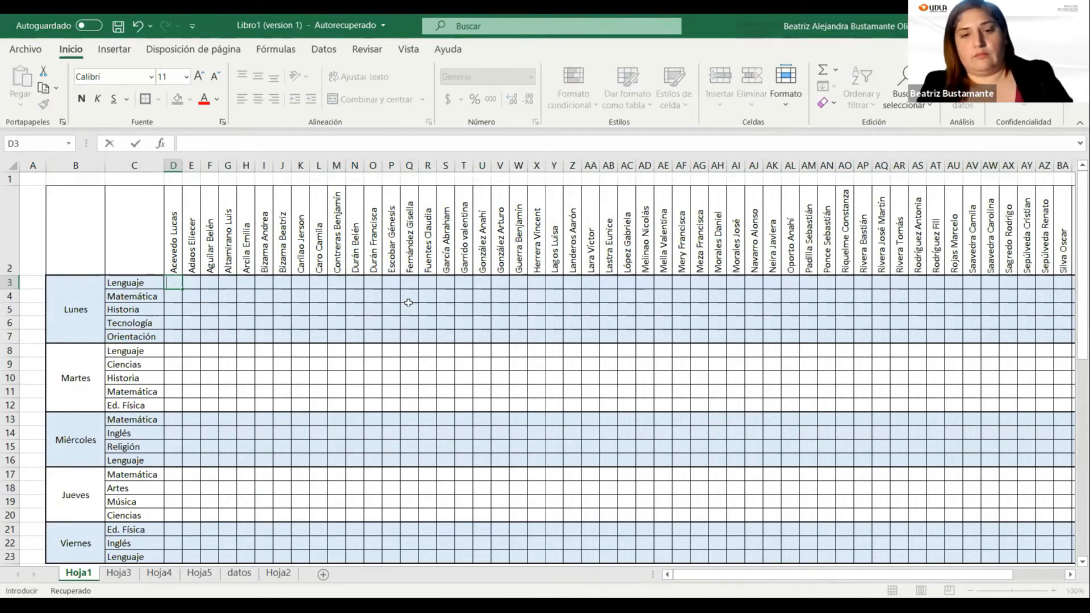
text(P)
key(Tab)
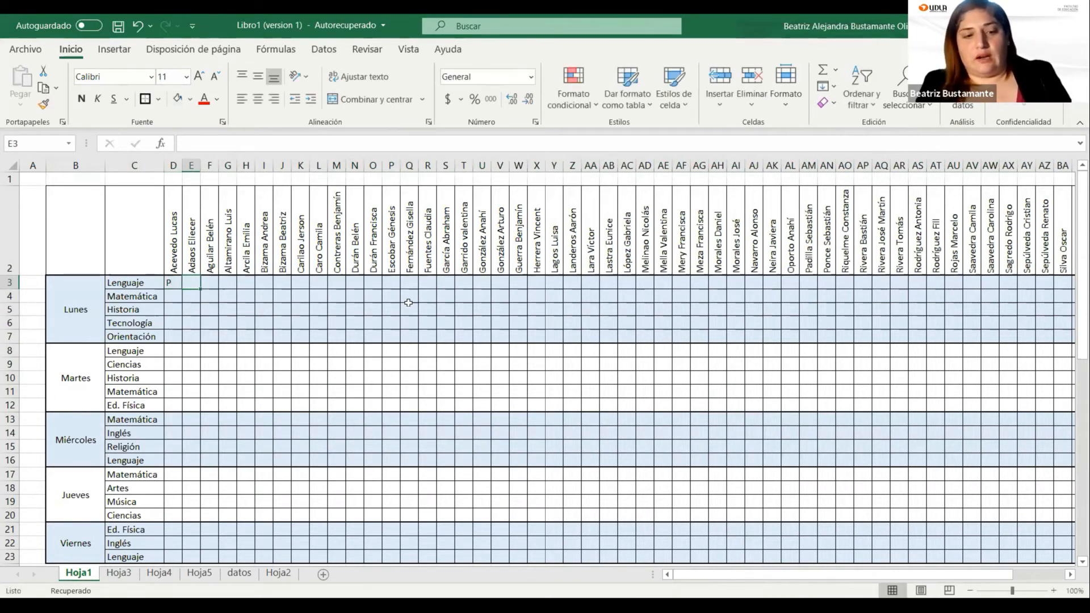
Enter A in E3 and J in F3 for the second and third students in Monday's Lenguaje row
text(A)
key(BackSpace)
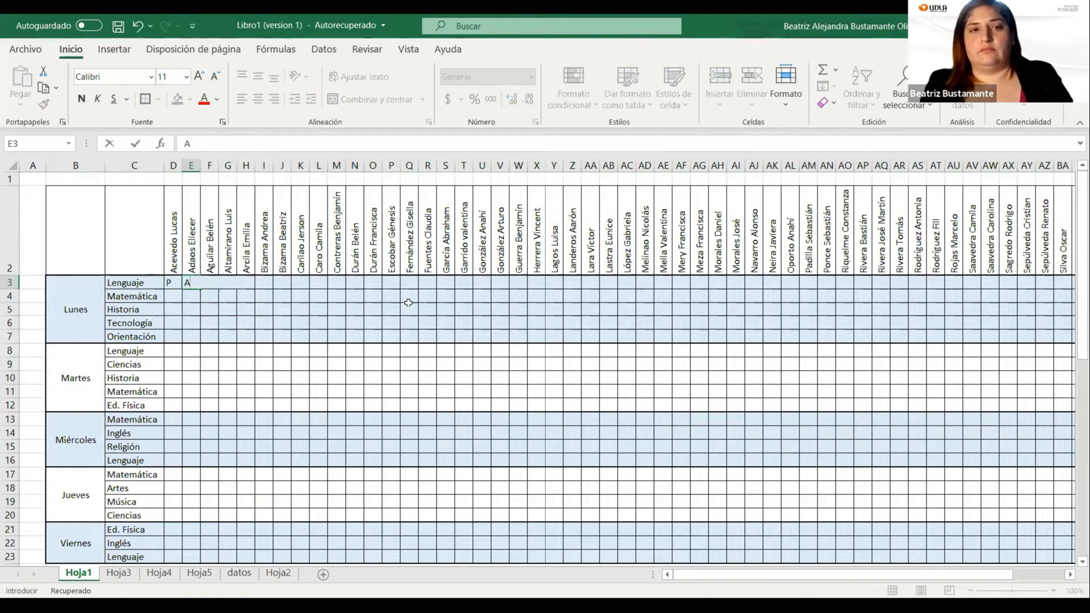
key(ctrl+Return)
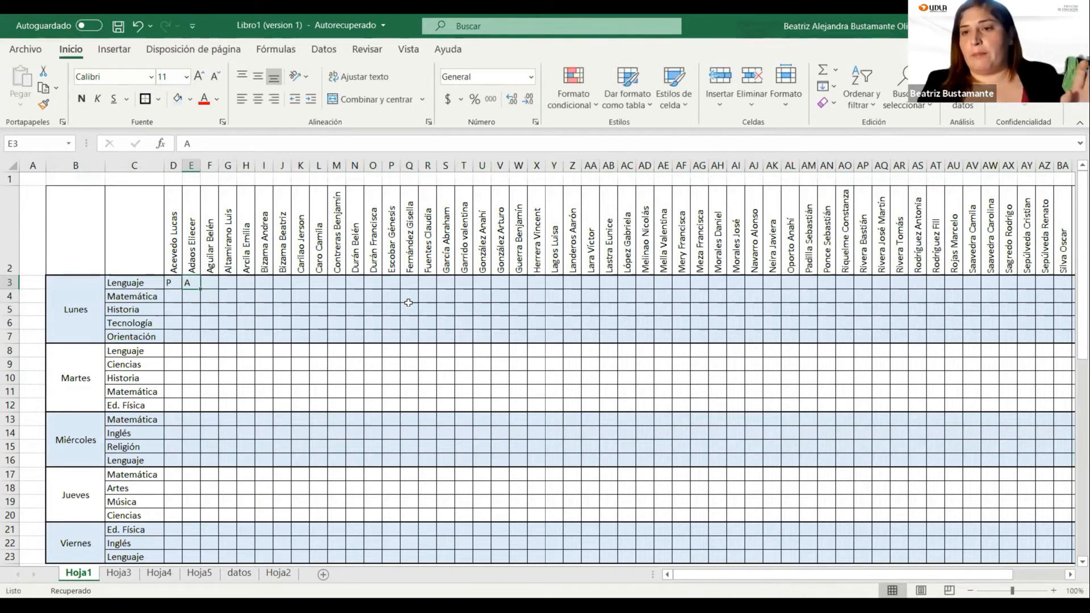
key(Right)
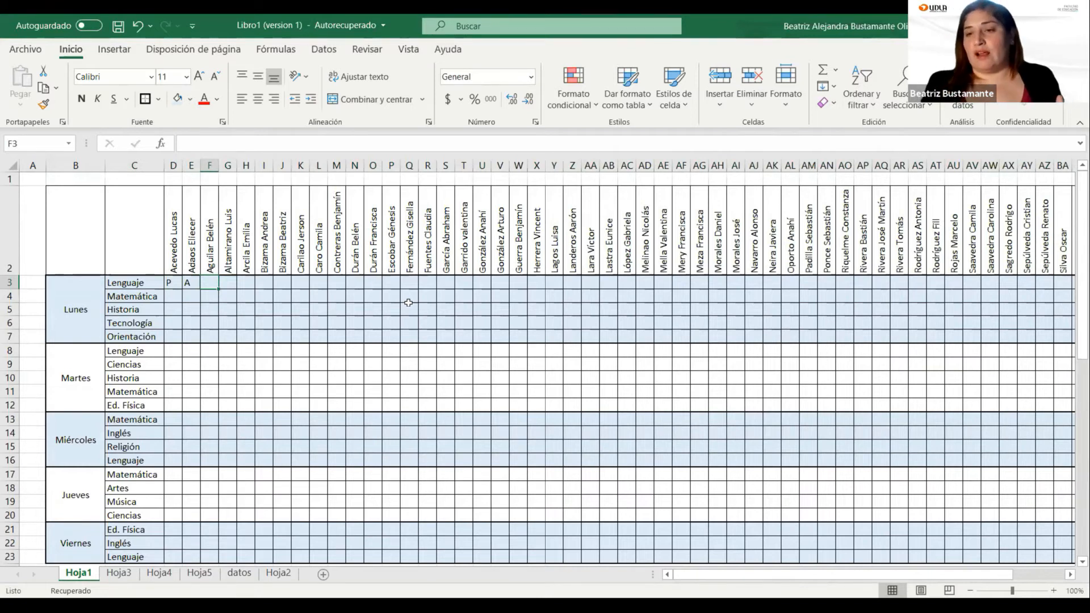
text(J)
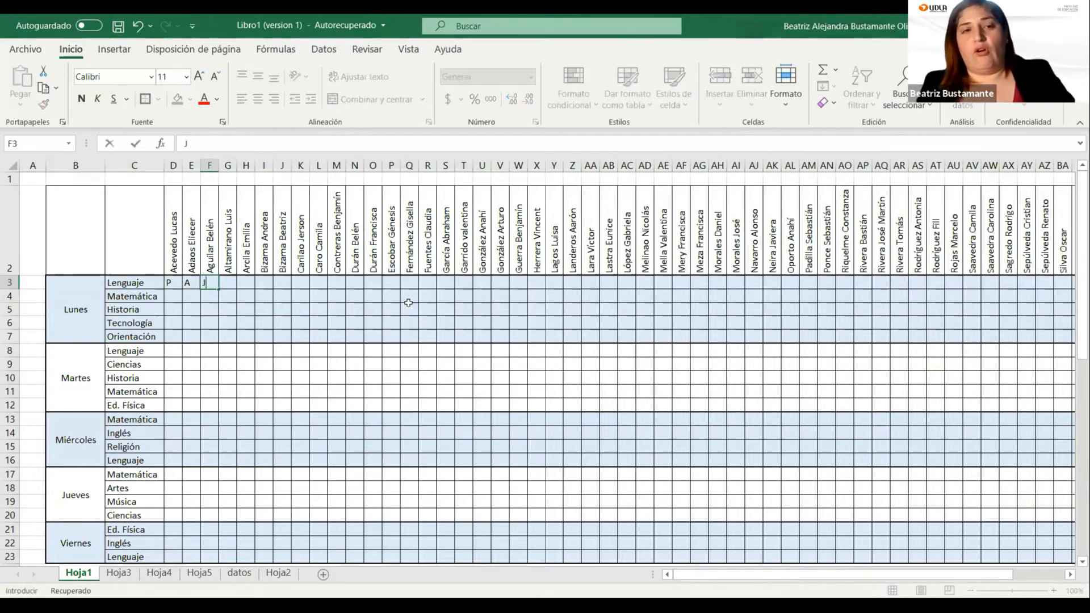
key(Return)
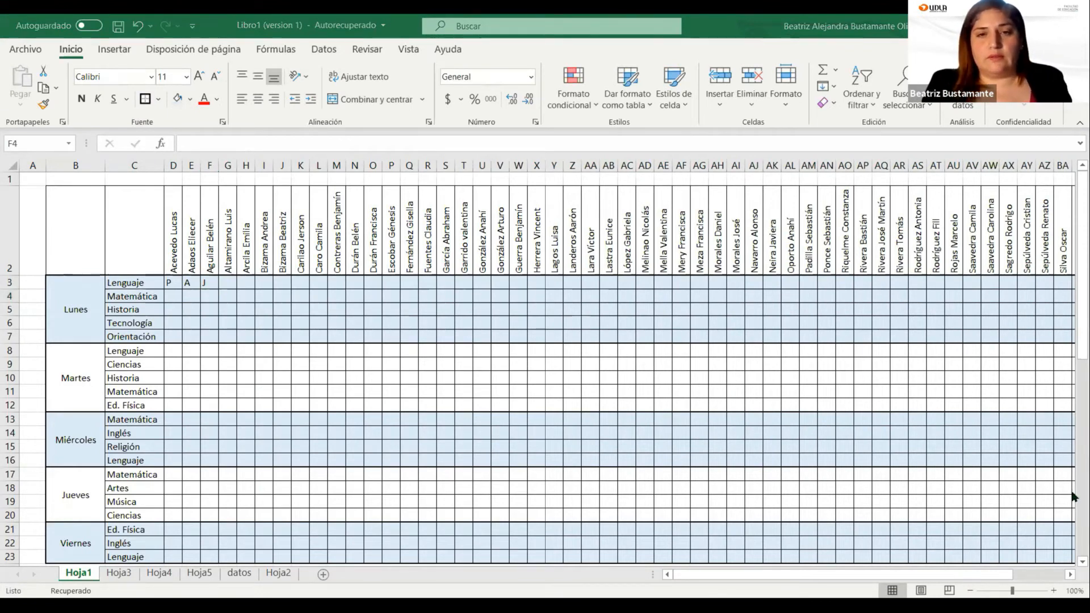
click(664, 387)
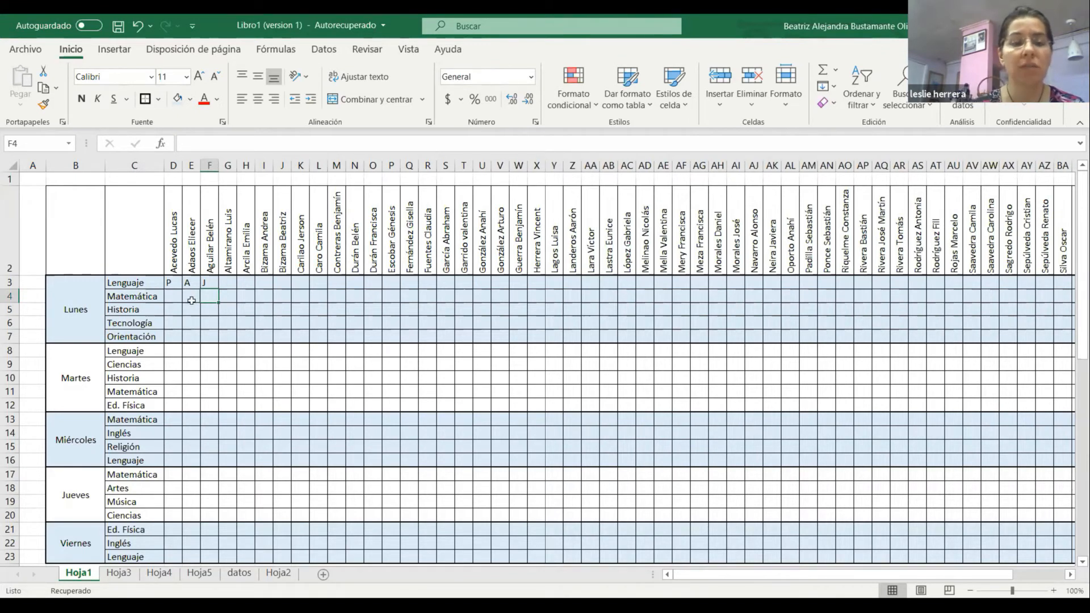
click(170, 298)
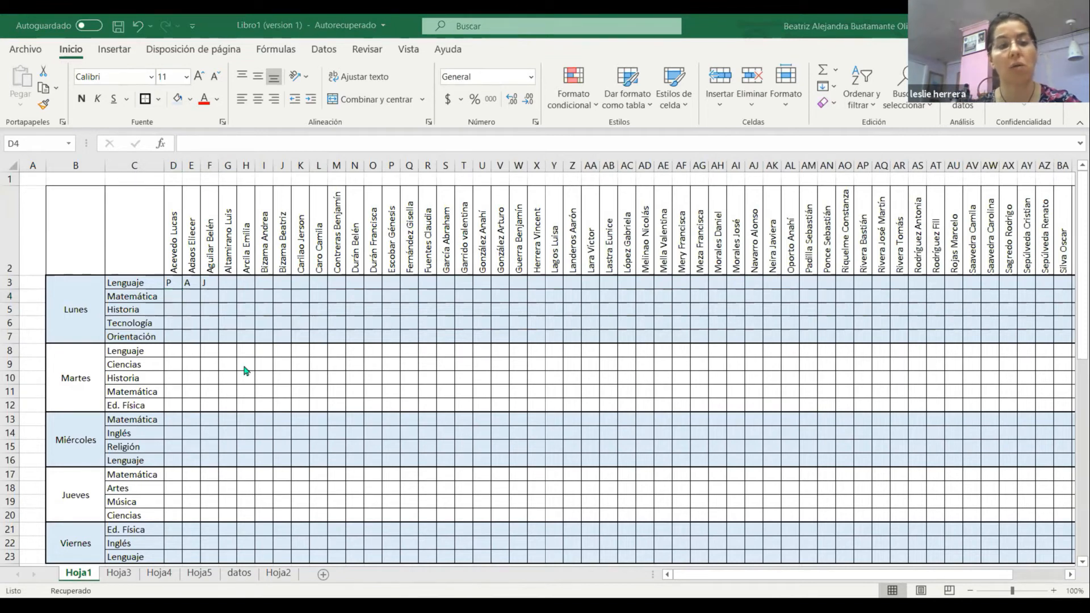
click(176, 296)
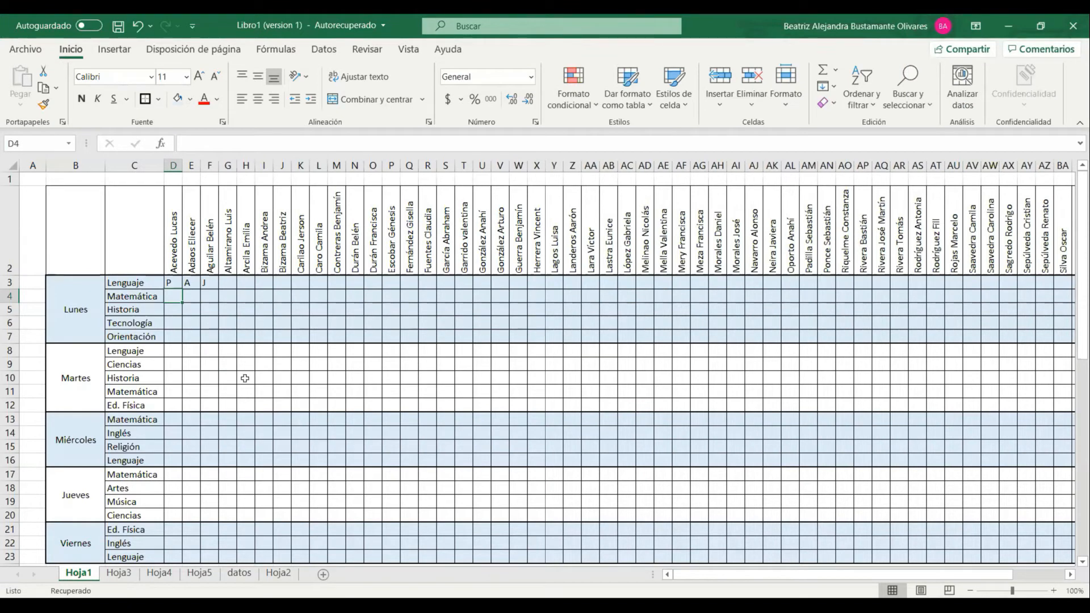
click(10, 350)
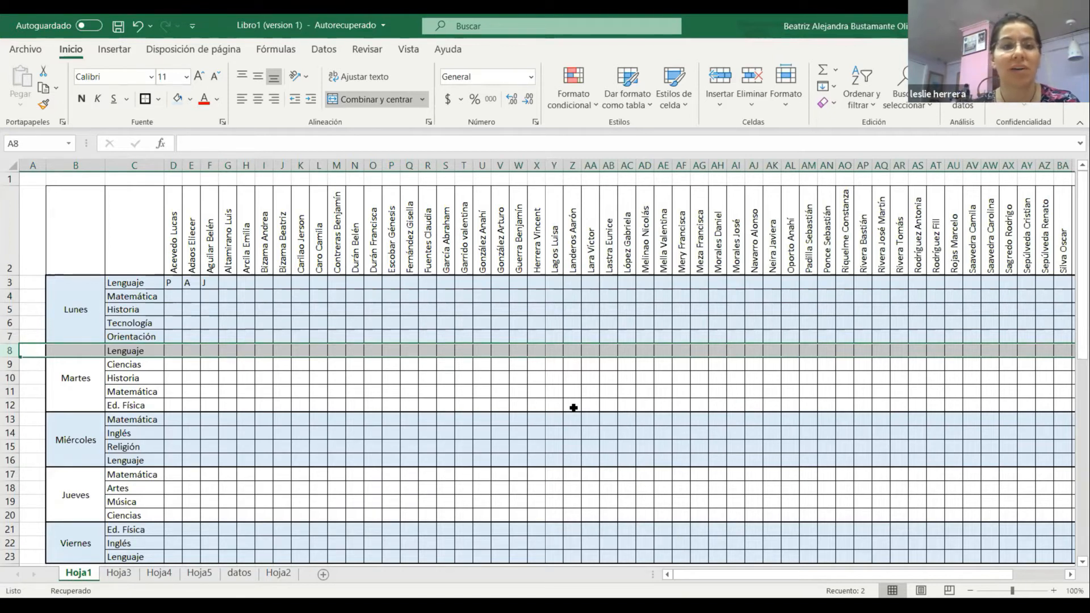
click(339, 375)
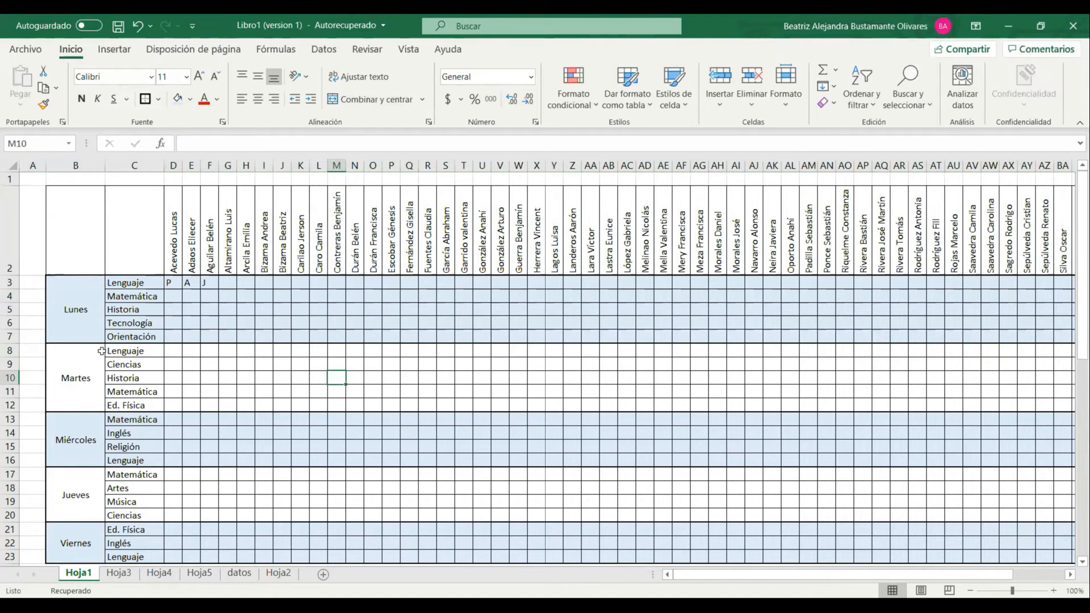
Insert an empty row above row 8, between the Lunes and Martes blocks
click(8, 351)
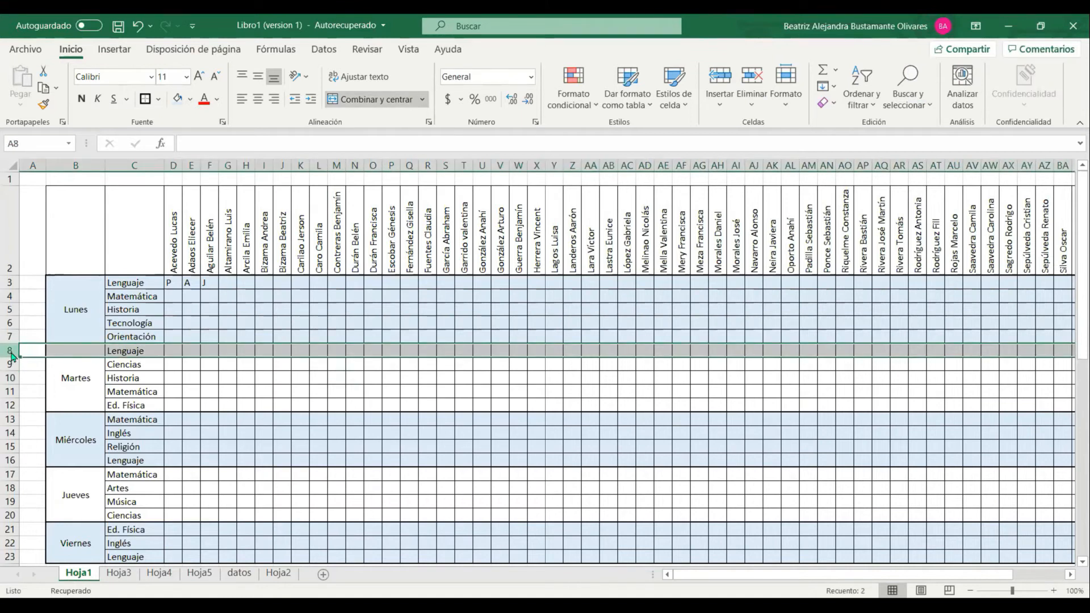
right_click(12, 355)
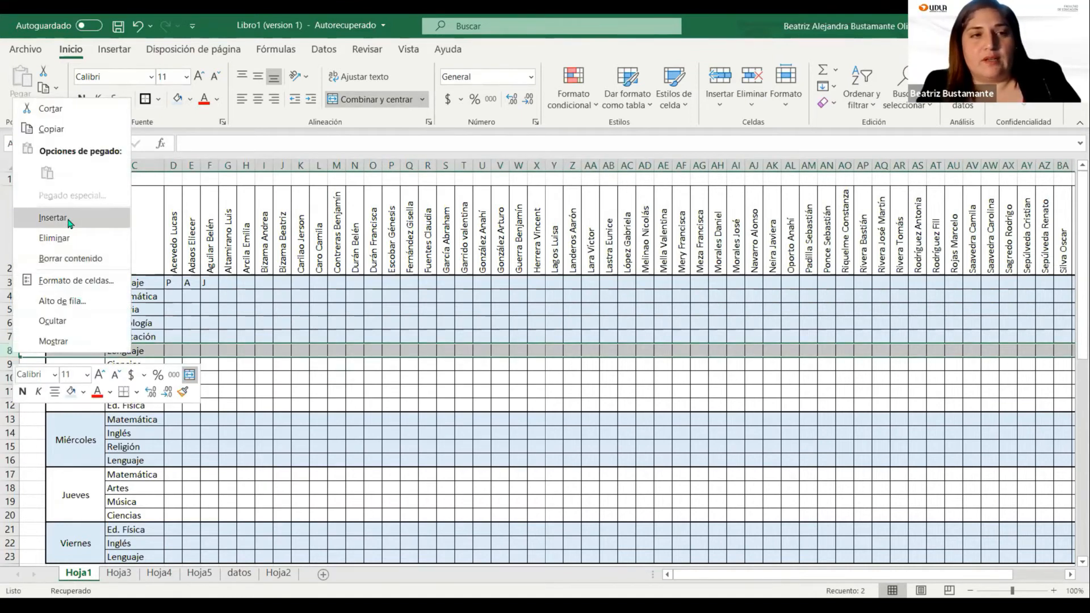
click(68, 221)
click(514, 431)
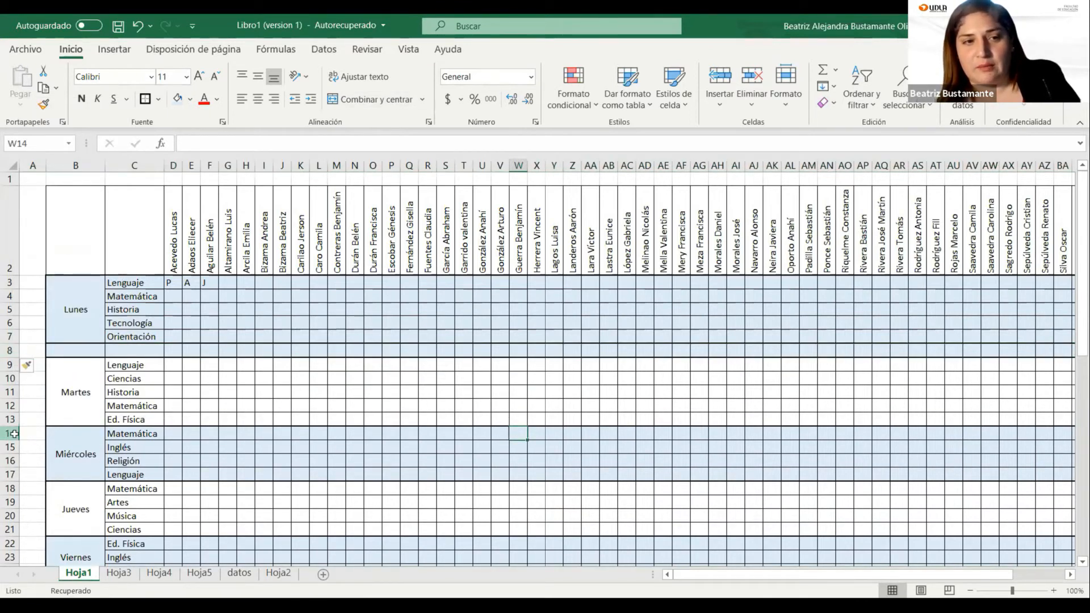
Insert an empty row above row 14, between the Martes and Miércoles blocks
click(11, 434)
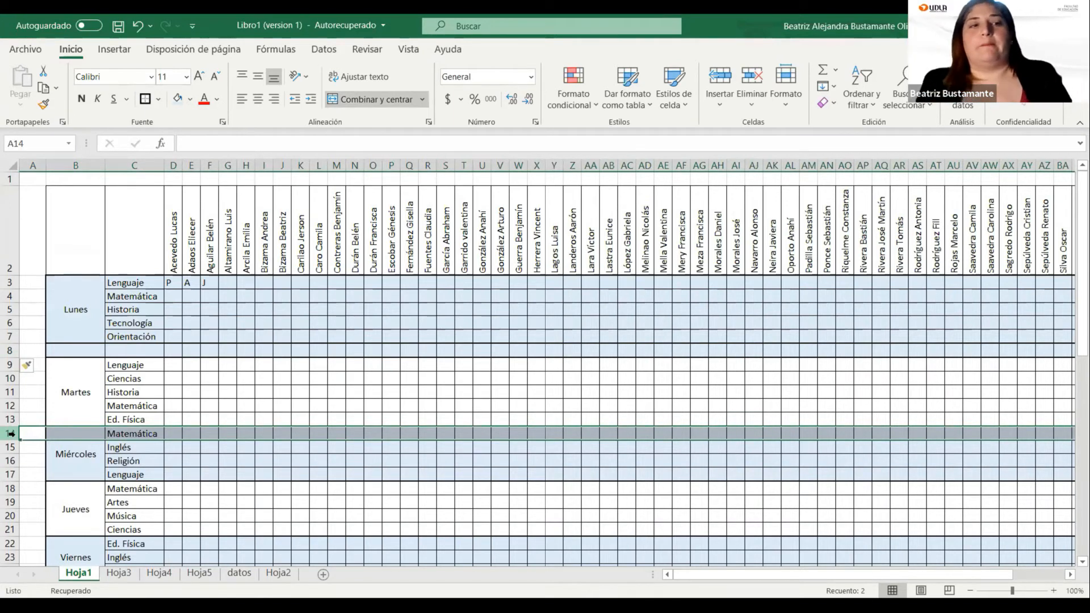
right_click(15, 438)
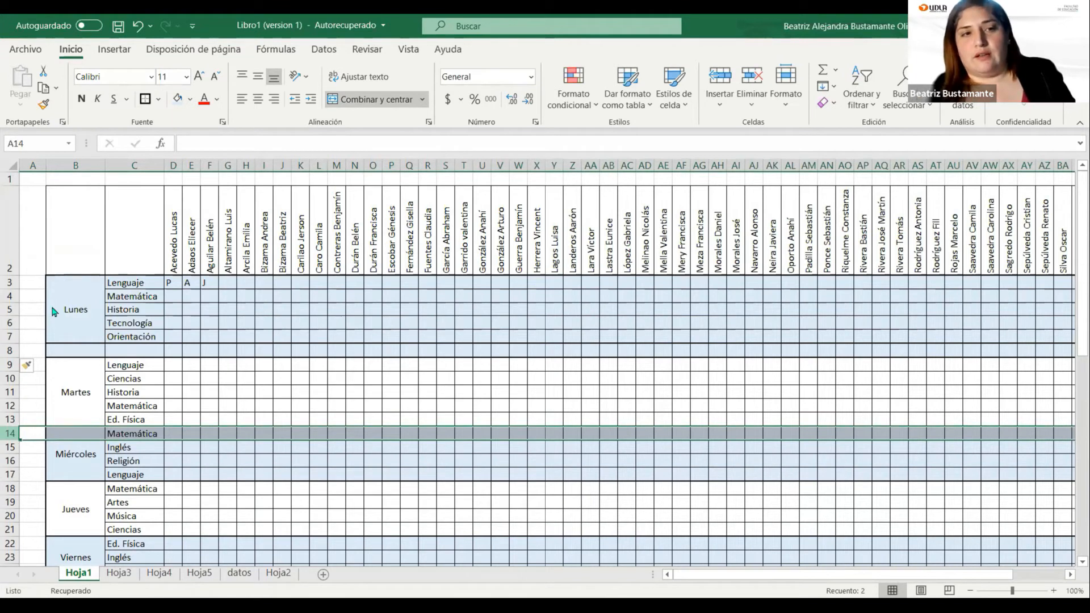
click(51, 300)
Insert an empty row above row 19, between the Miércoles and Jueves blocks
scroll(51, 307, down, 1)
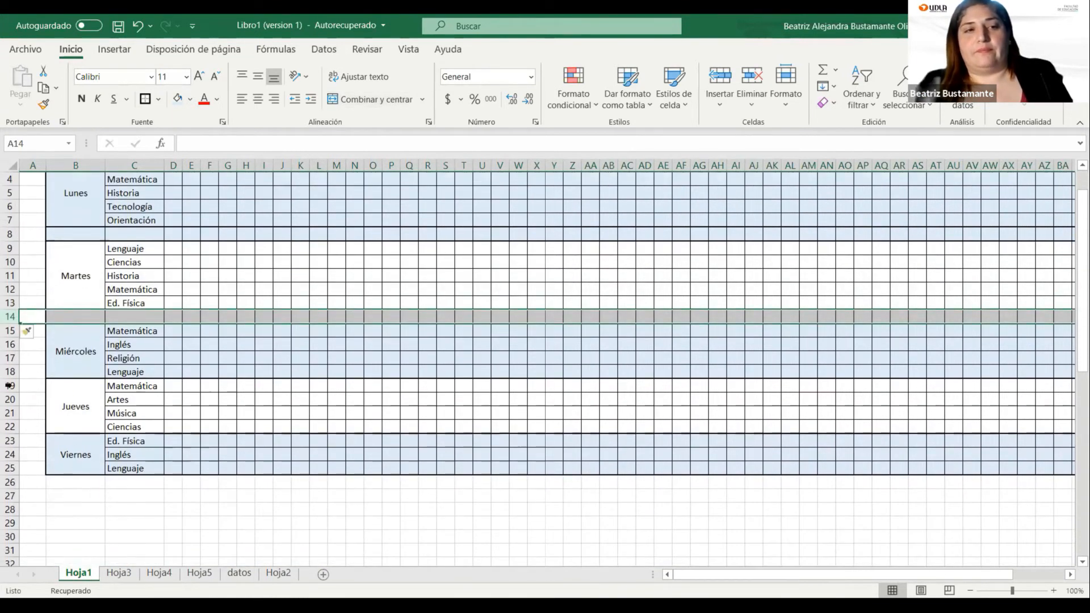
click(8, 385)
right_click(7, 388)
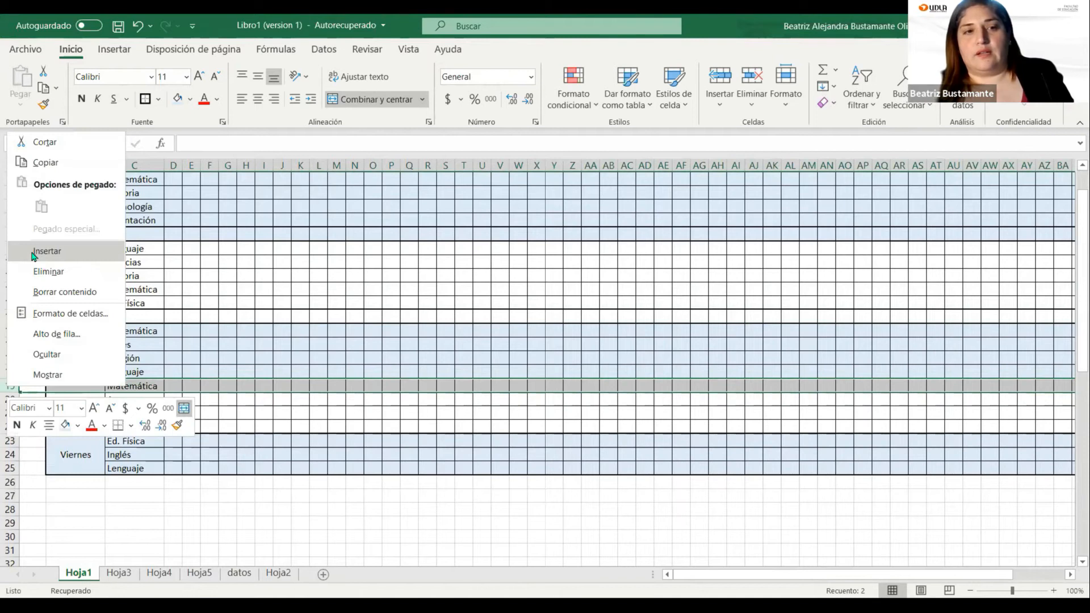
click(32, 250)
Insert an empty row above row 24, between the Jueves and Viernes blocks
click(10, 440)
click(10, 455)
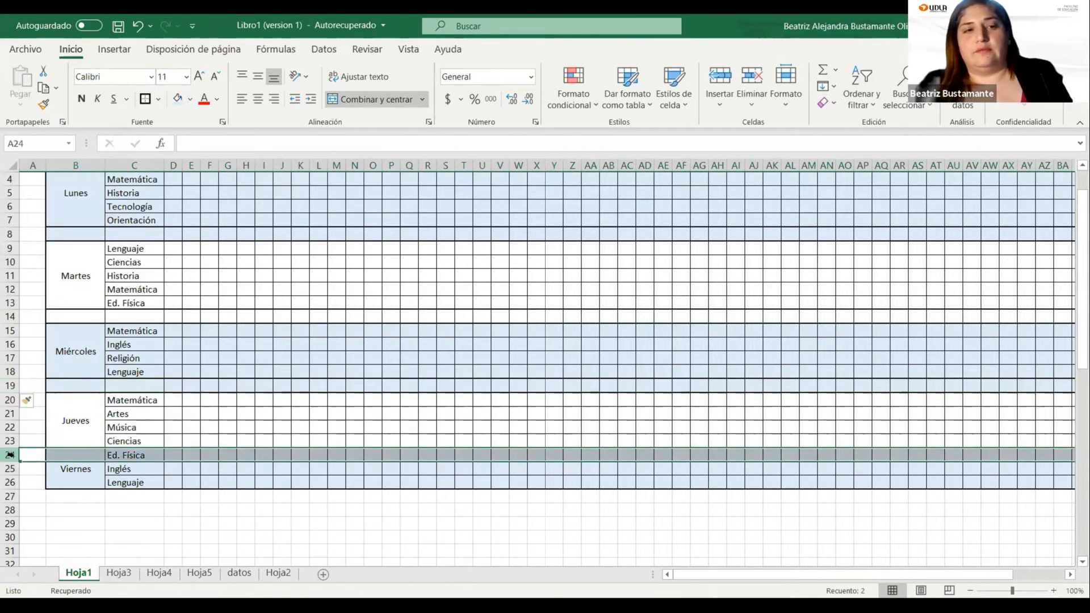
right_click(13, 456)
click(35, 317)
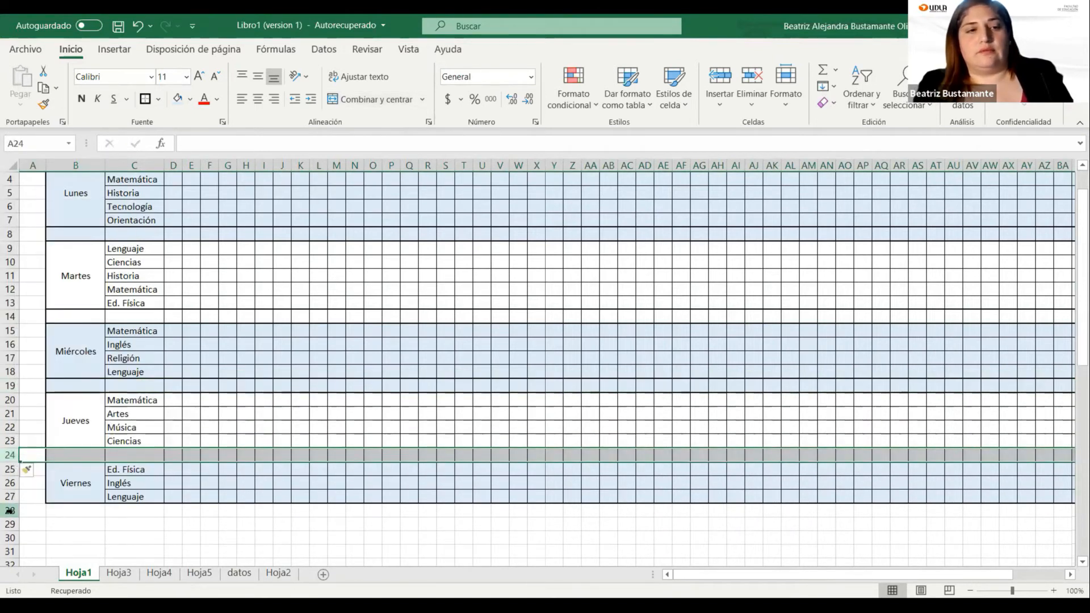
Apply all borders and a thick outside border to B28:BG28, the row below the Viernes block
click(10, 510)
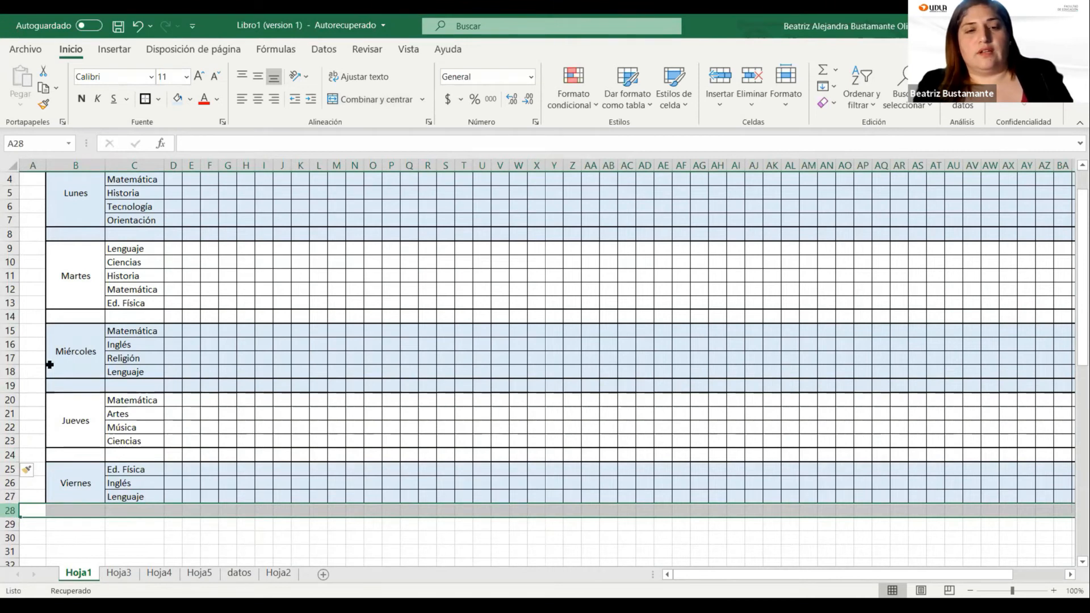
click(246, 562)
drag(74, 511, 1077, 511)
click(159, 103)
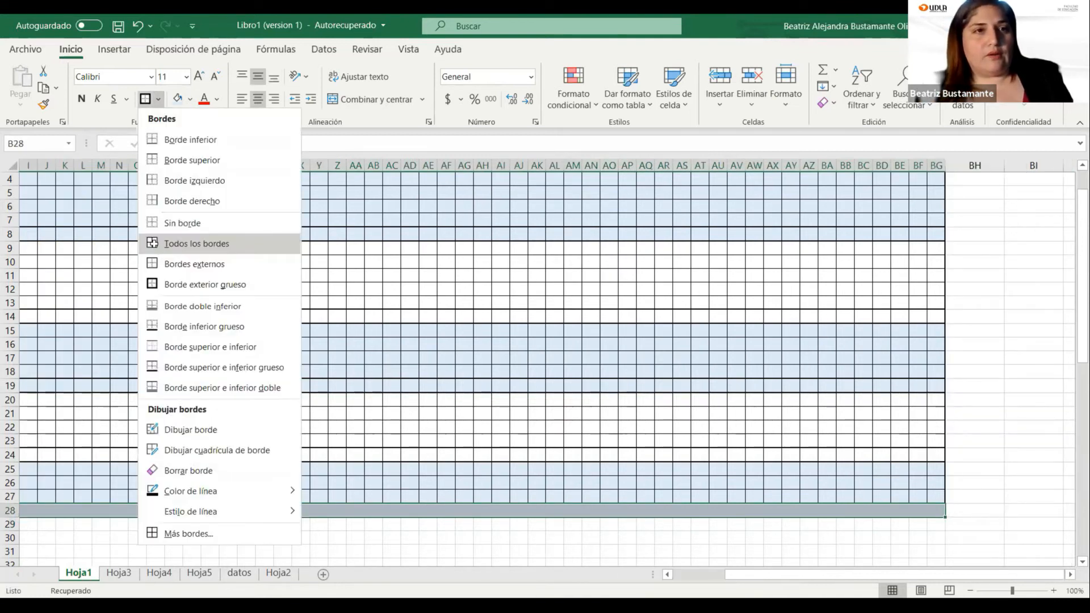
click(154, 244)
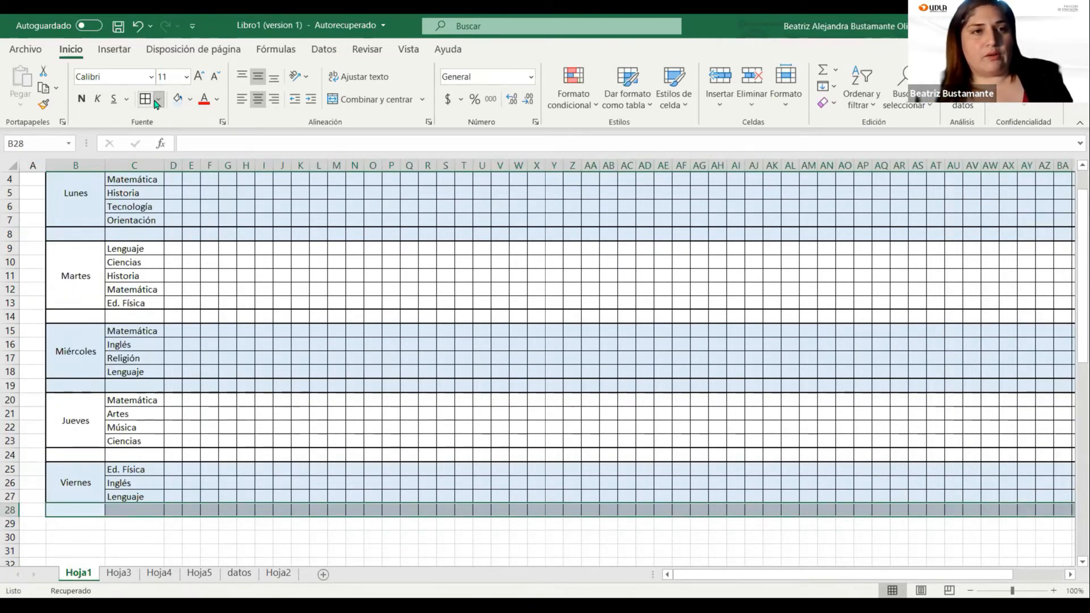
click(157, 100)
click(152, 285)
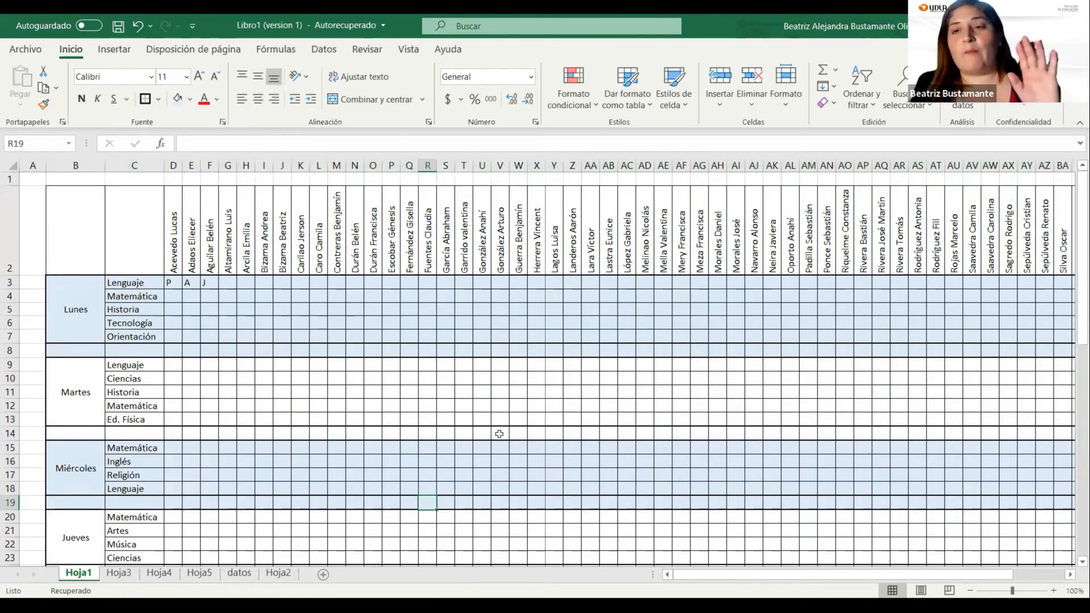
click(177, 349)
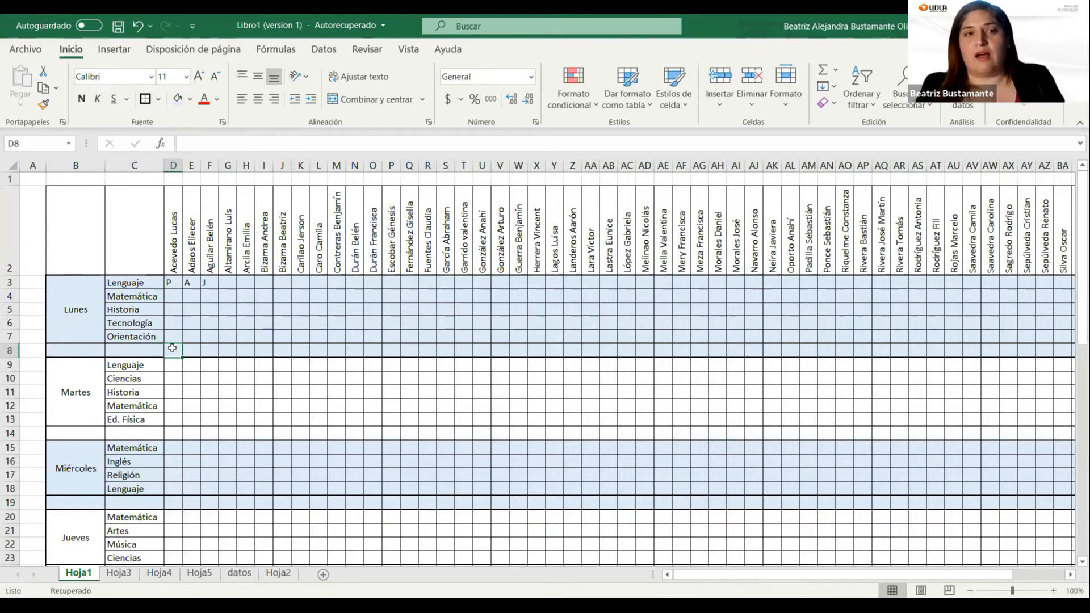
click(167, 296)
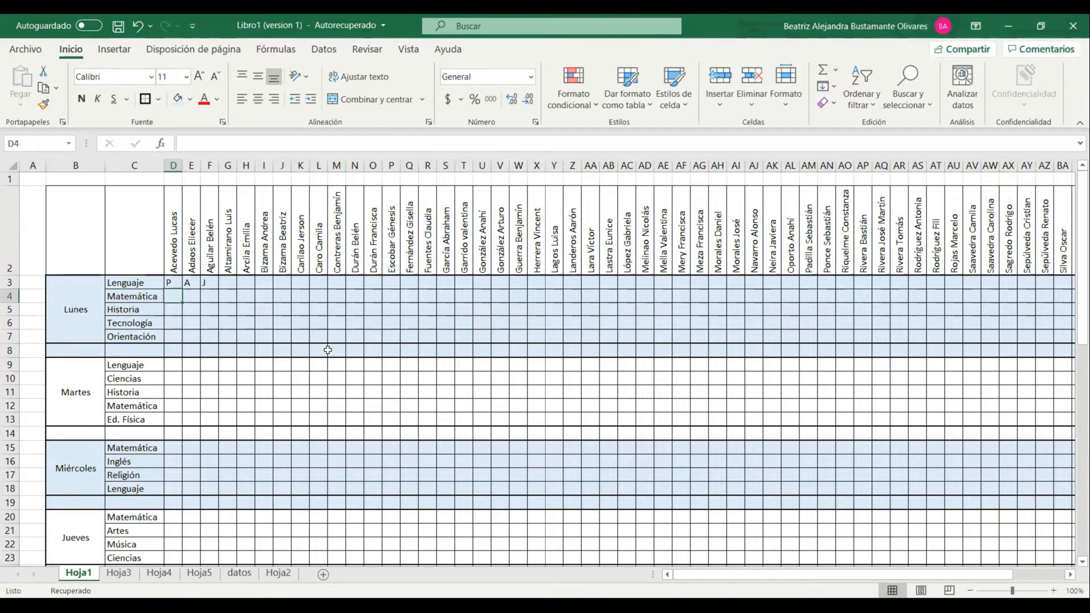
click(317, 336)
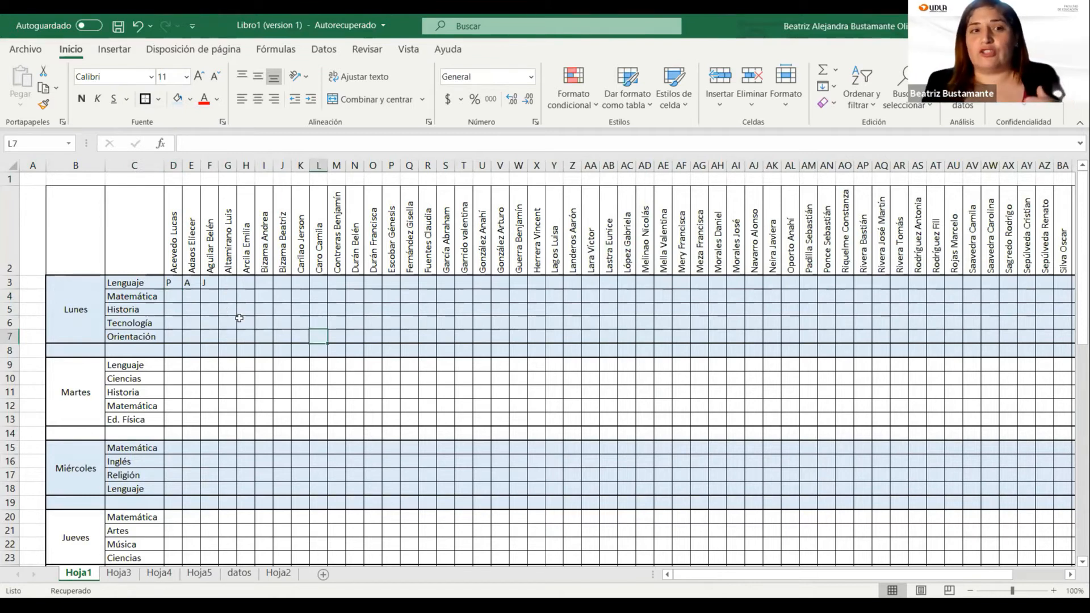
Enter P in G5, the fourth student's cell for Monday's Historia class
click(244, 309)
click(220, 310)
text(P)
key(Return)
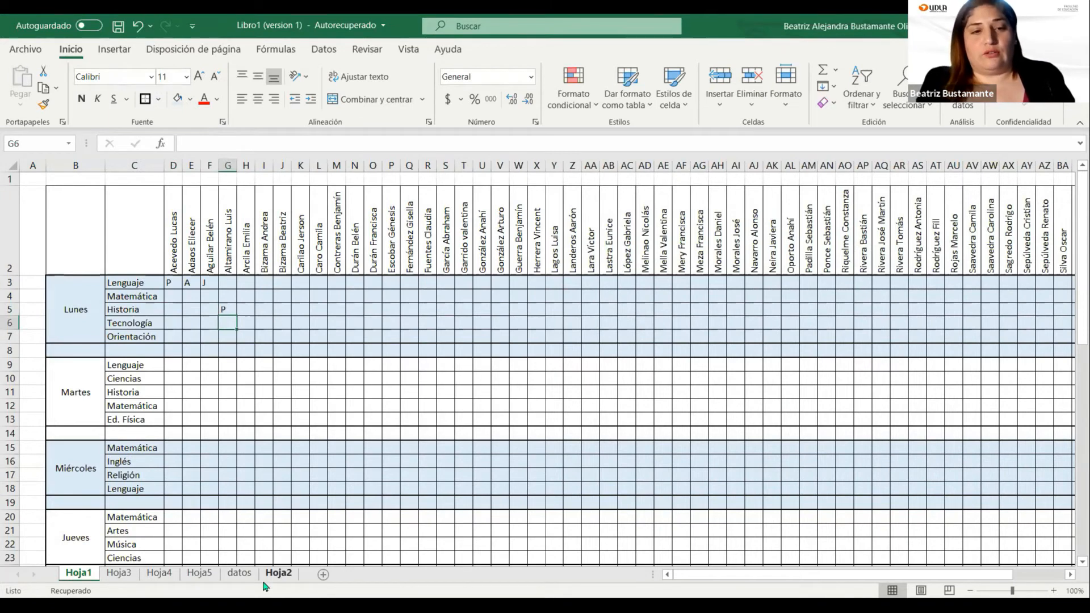
Copy the attendance marks in D2:Q6 of the datos sheet and paste them as values only at D3 of Hoja1
click(239, 573)
drag(150, 193, 906, 246)
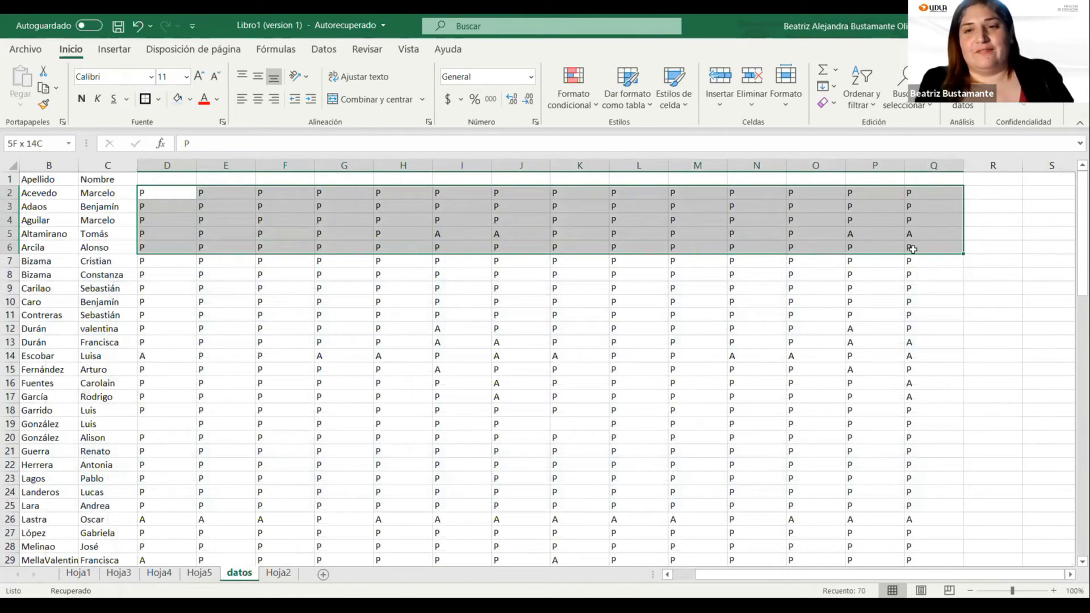
key(ctrl+c)
click(79, 573)
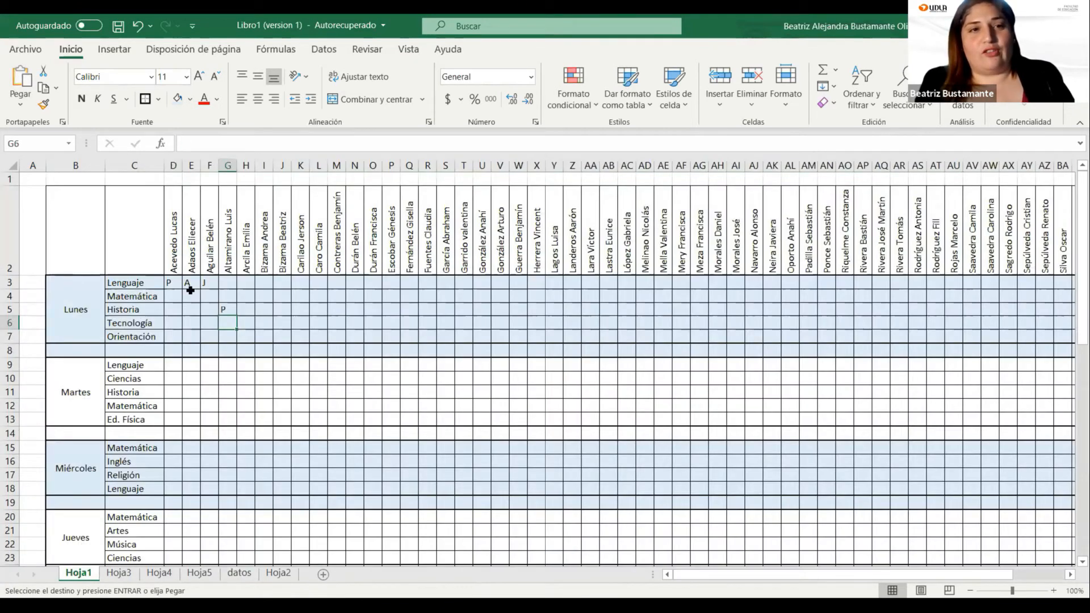
click(171, 282)
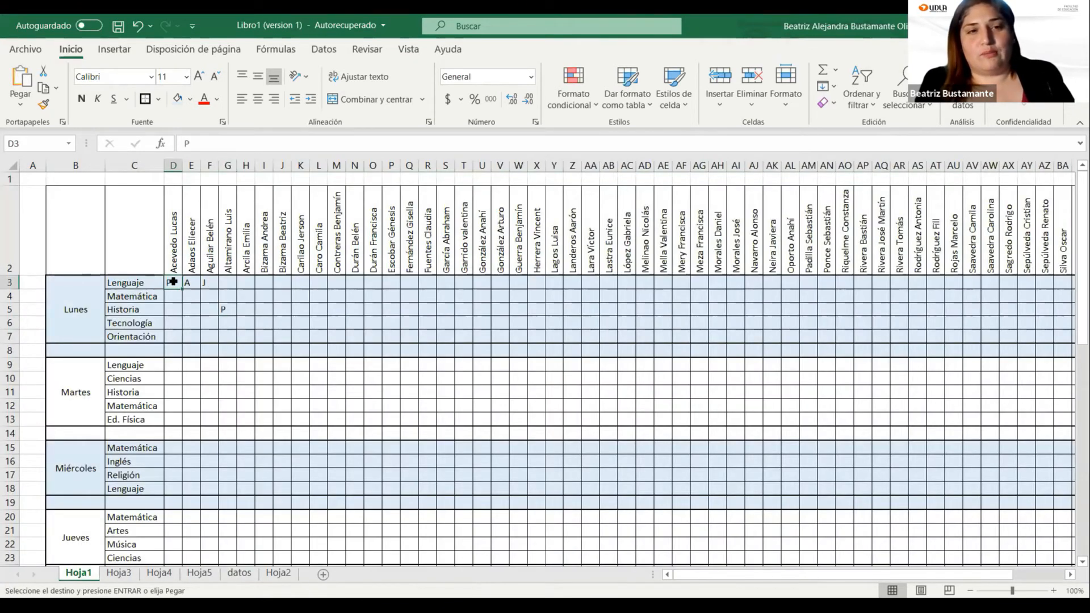
key(ctrl+v)
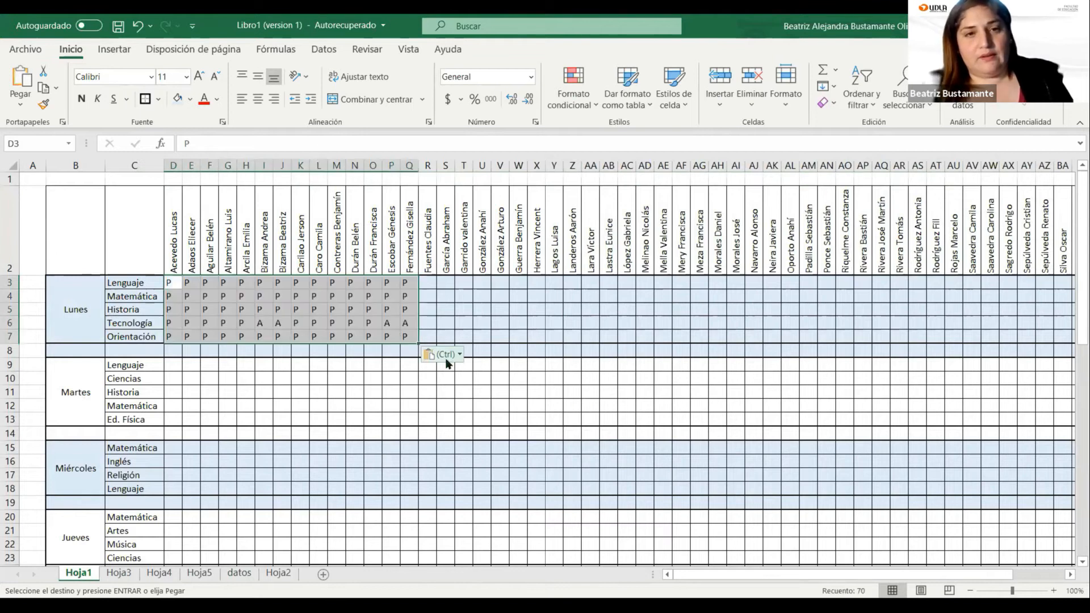
key(ctrl)
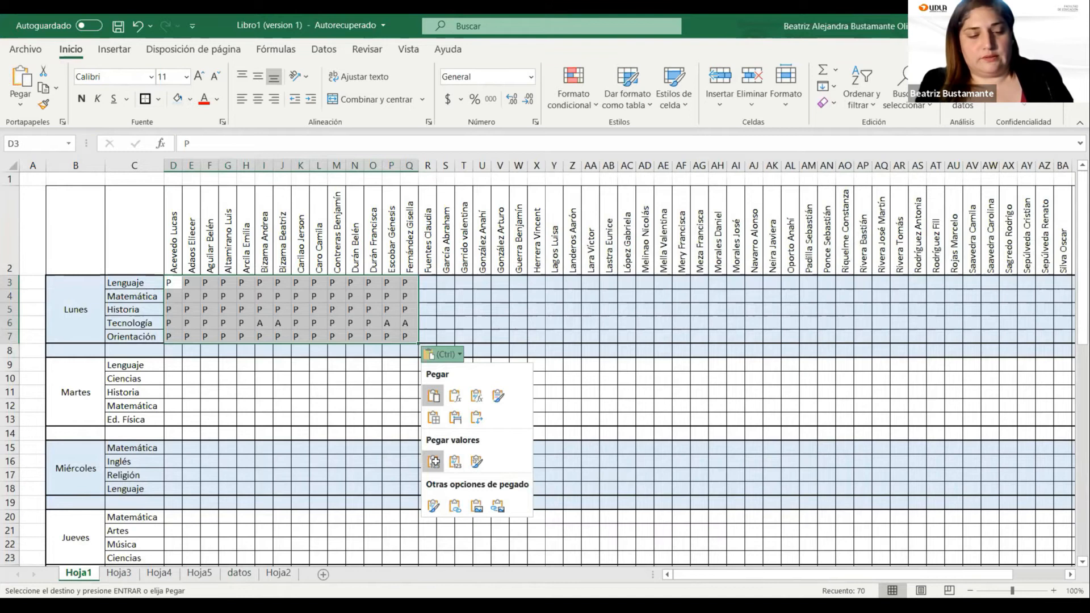
click(435, 461)
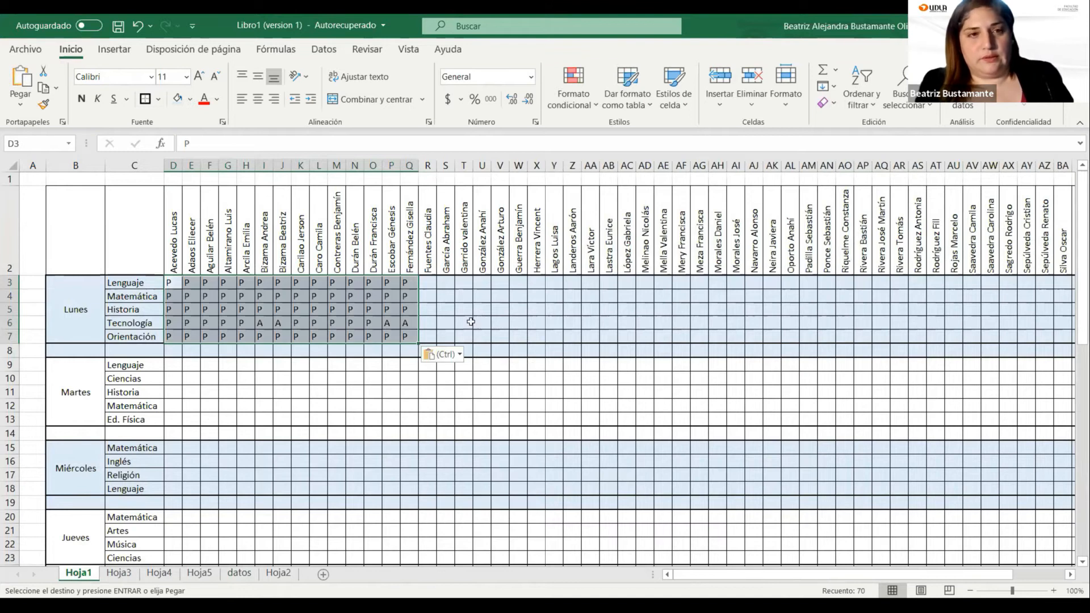
Paste the copied marks at R3, AF3 and AT3 to fill the rest of the Lunes block
click(426, 281)
key(ctrl+v)
click(688, 284)
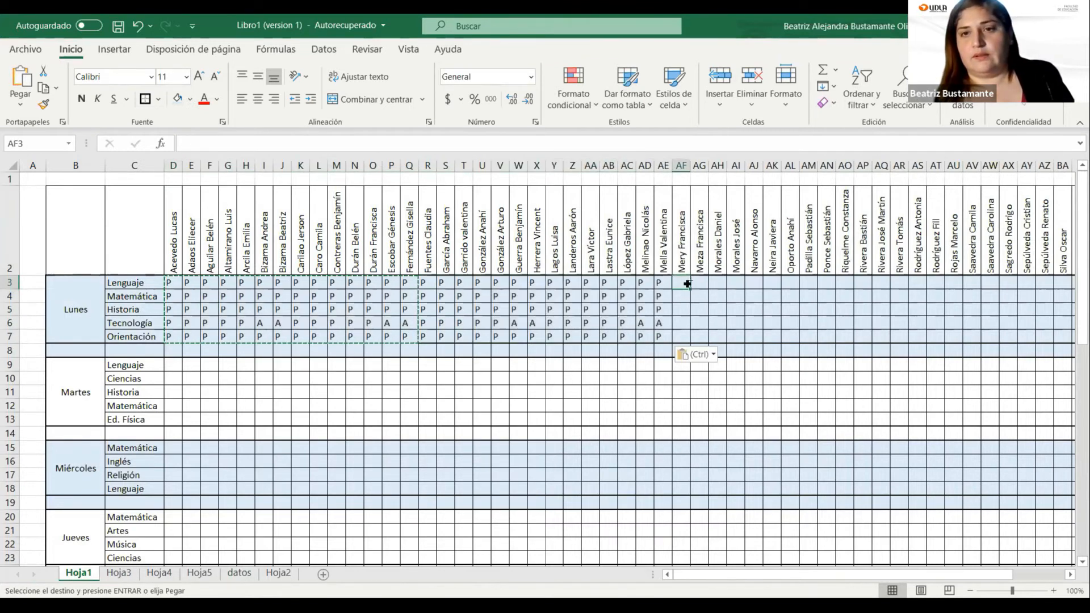
key(ctrl+v)
click(937, 282)
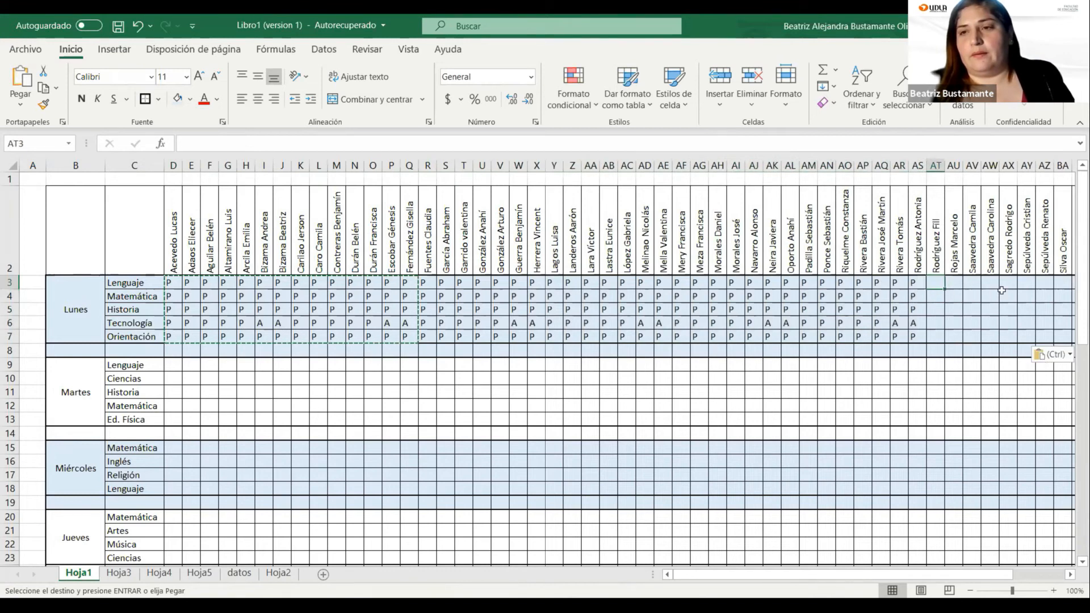
key(ctrl+v)
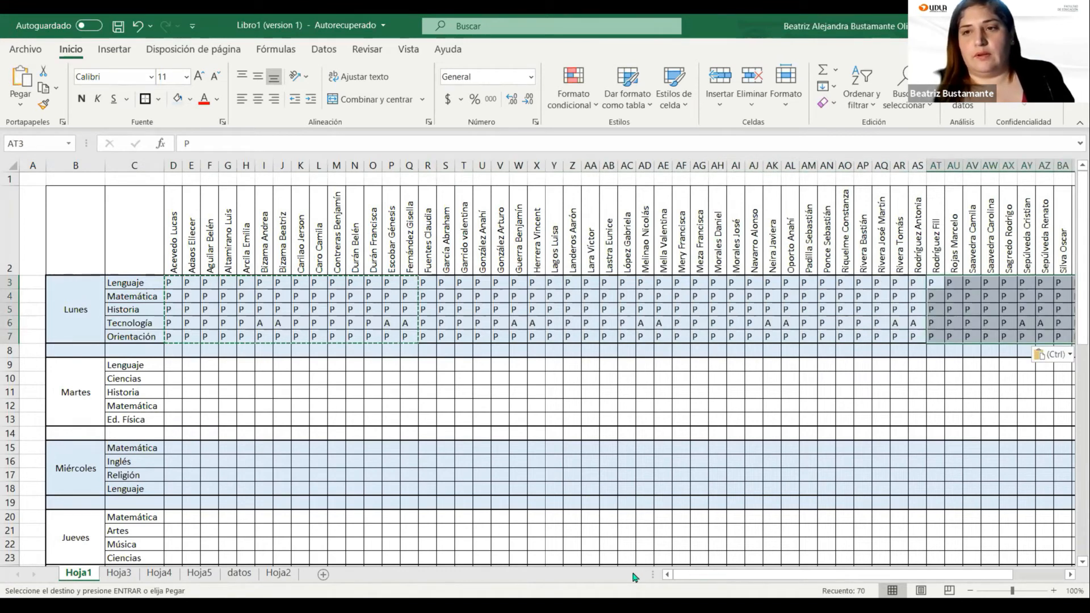
click(173, 366)
key(ctrl+v)
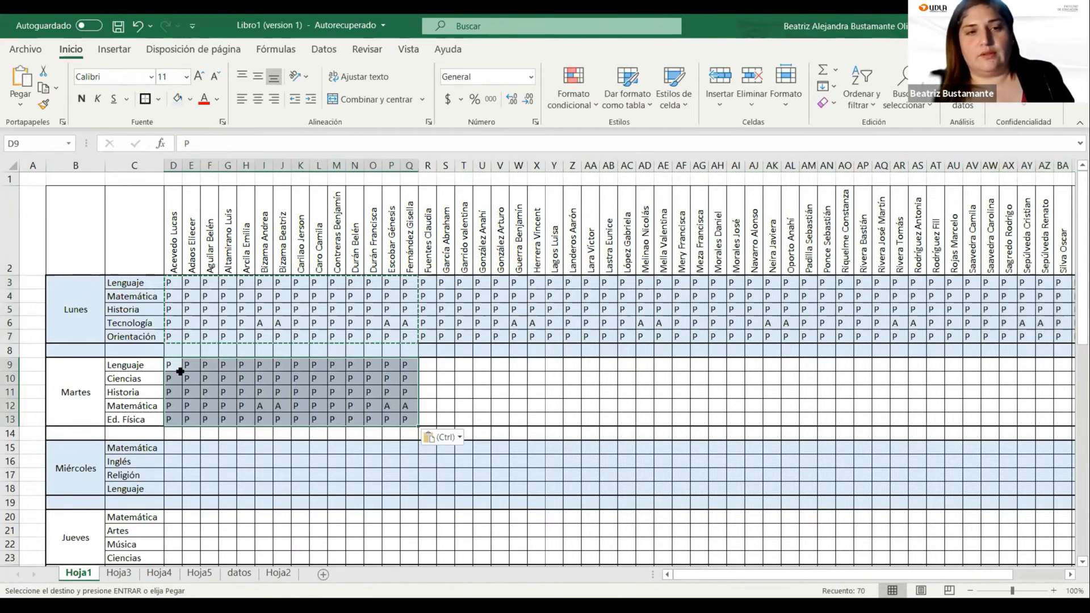
key(ctrl+z)
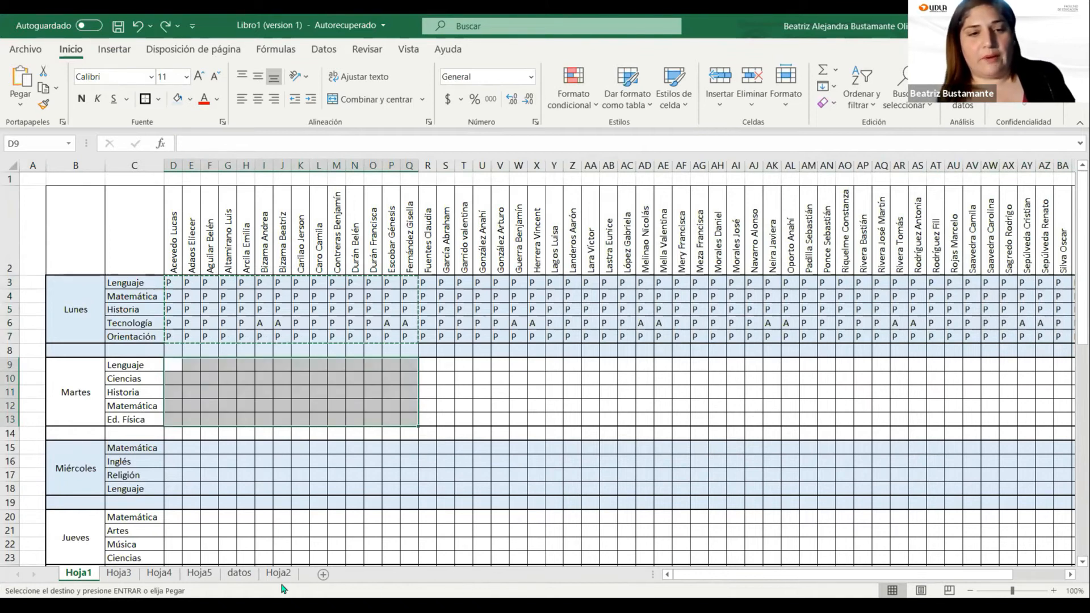
Copy the attendance marks in D9:Q12 of the datos sheet and paste them as values only at D9 of Hoja1
click(239, 574)
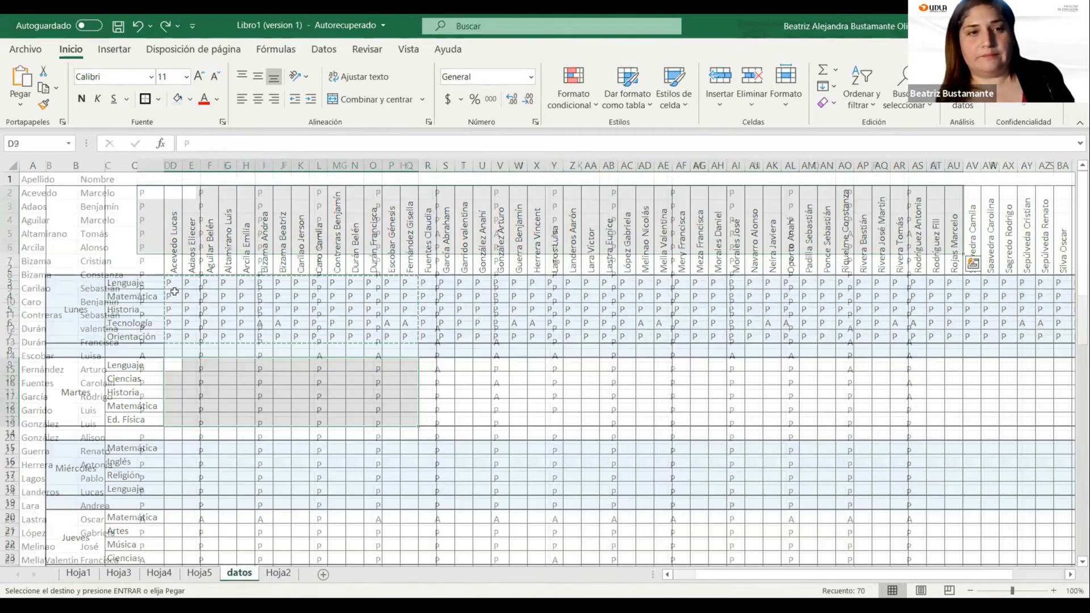
mouse_move(791, 336)
mouse_down()
mouse_move(823, 318)
mouse_move(883, 316)
mouse_move(887, 326)
mouse_move(916, 316)
mouse_move(917, 330)
mouse_up()
key(ctrl+c)
click(78, 574)
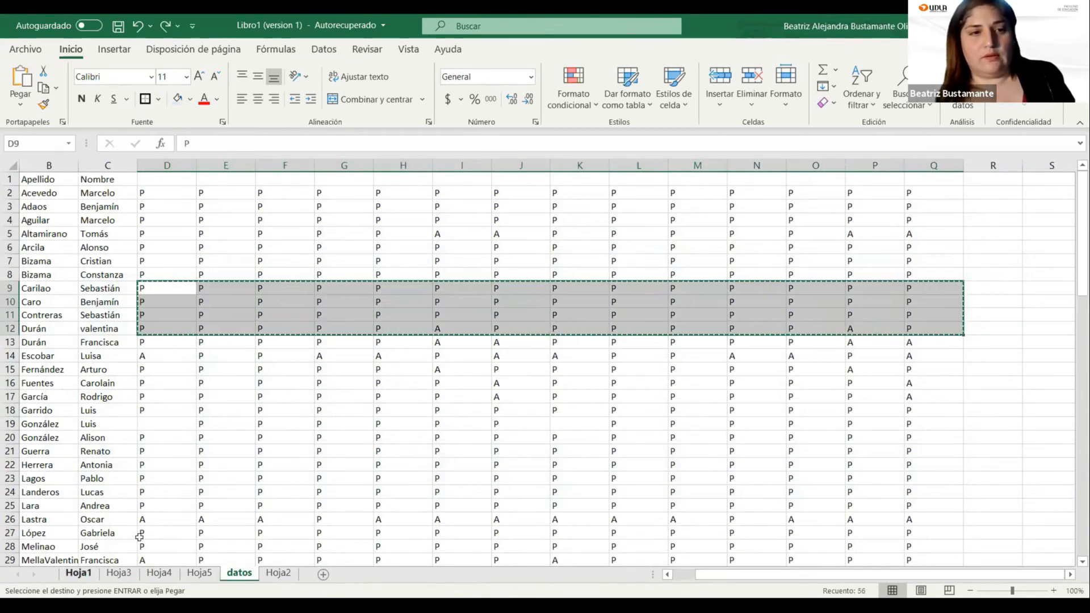
key(ctrl+v)
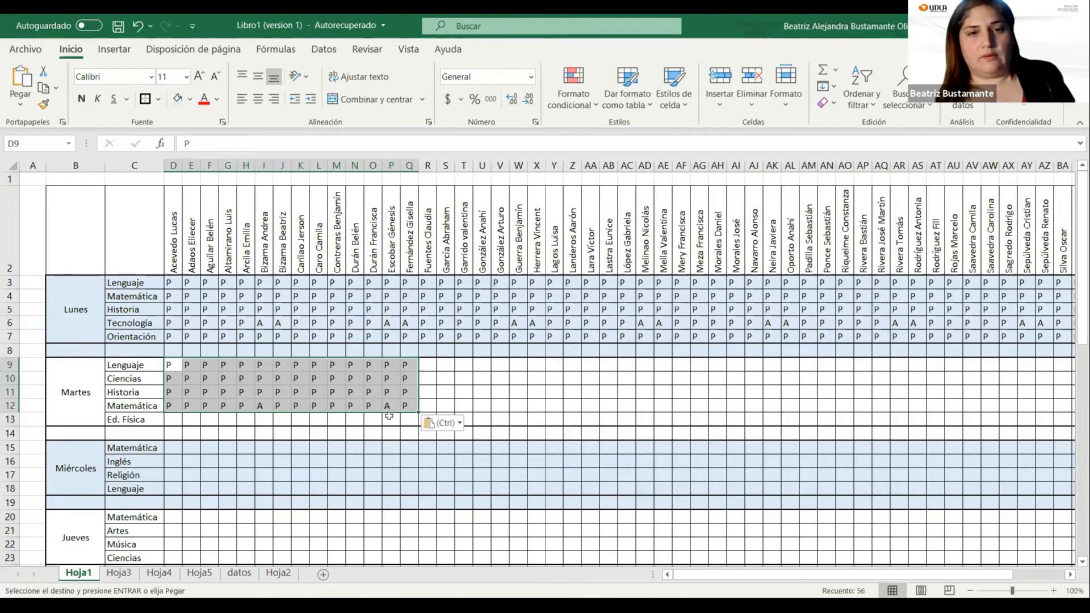
click(455, 428)
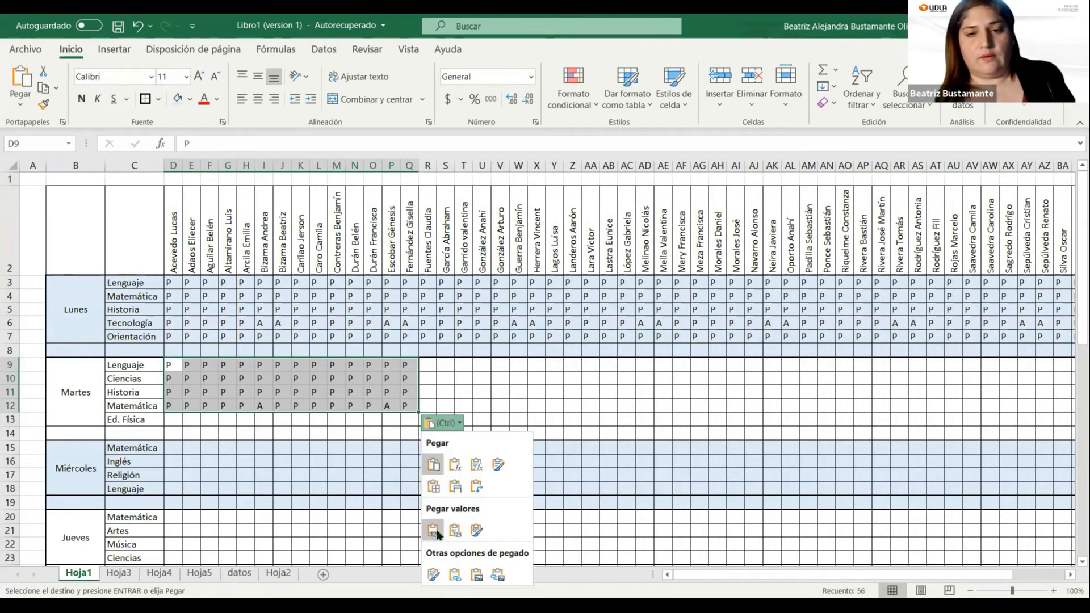
click(435, 530)
Copy the Martes marks in D9:Q12 and paste them at R9, AF9 and AT9 to fill rows 9 to 12
drag(169, 365, 412, 408)
key(ctrl+c)
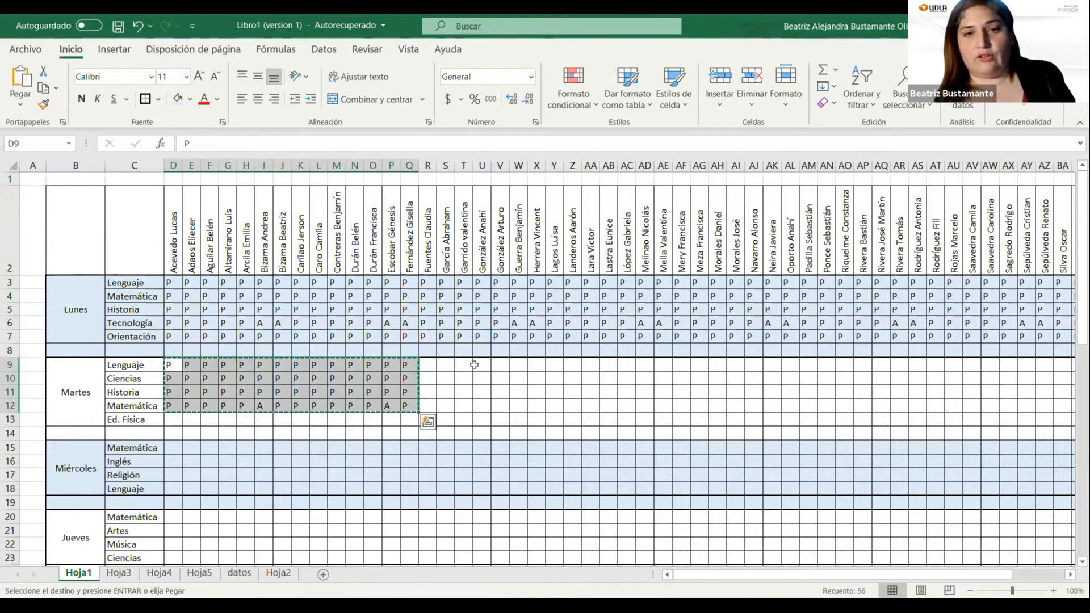
click(432, 364)
key(ctrl+v)
click(681, 365)
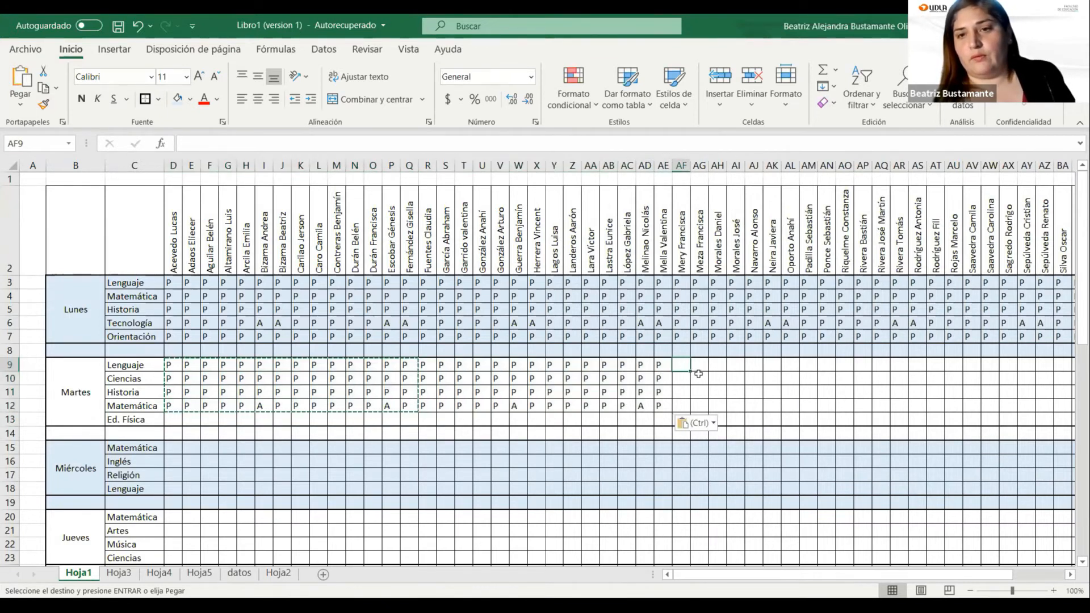
key(ctrl+v)
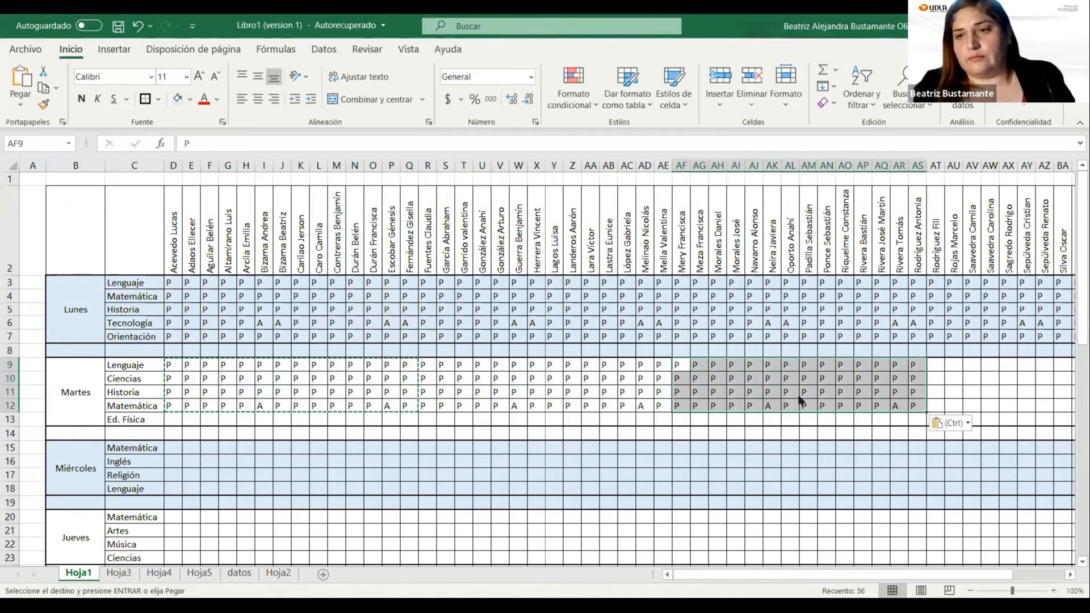
click(935, 365)
key(ctrl+v)
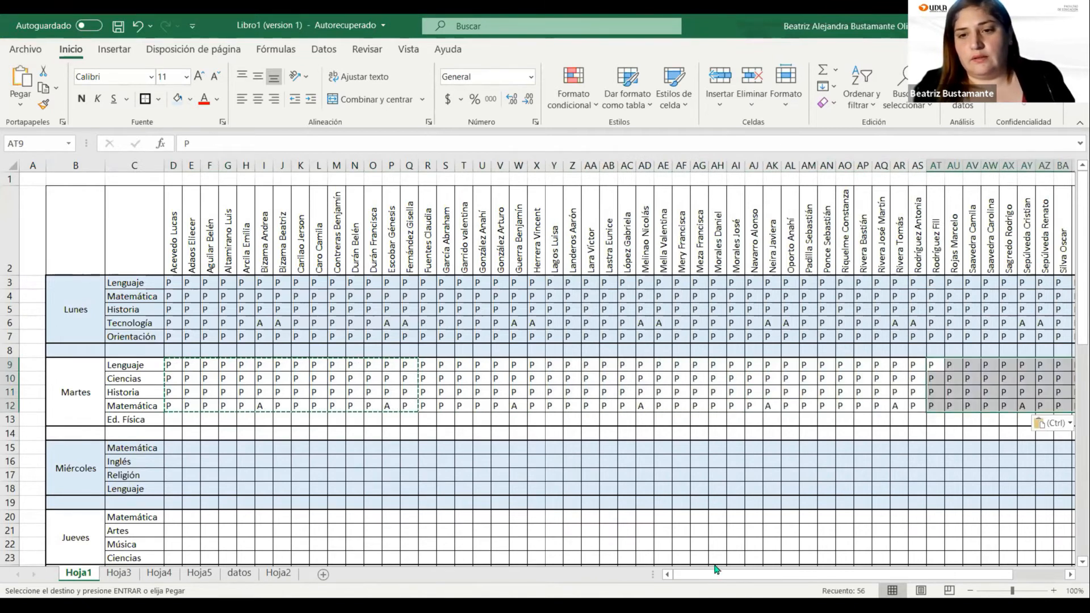
Copy the Martes Matemática marks in D12:BG12 and paste them at D13 to fill the Ed. Física row
drag(698, 574, 687, 574)
drag(169, 405, 1031, 406)
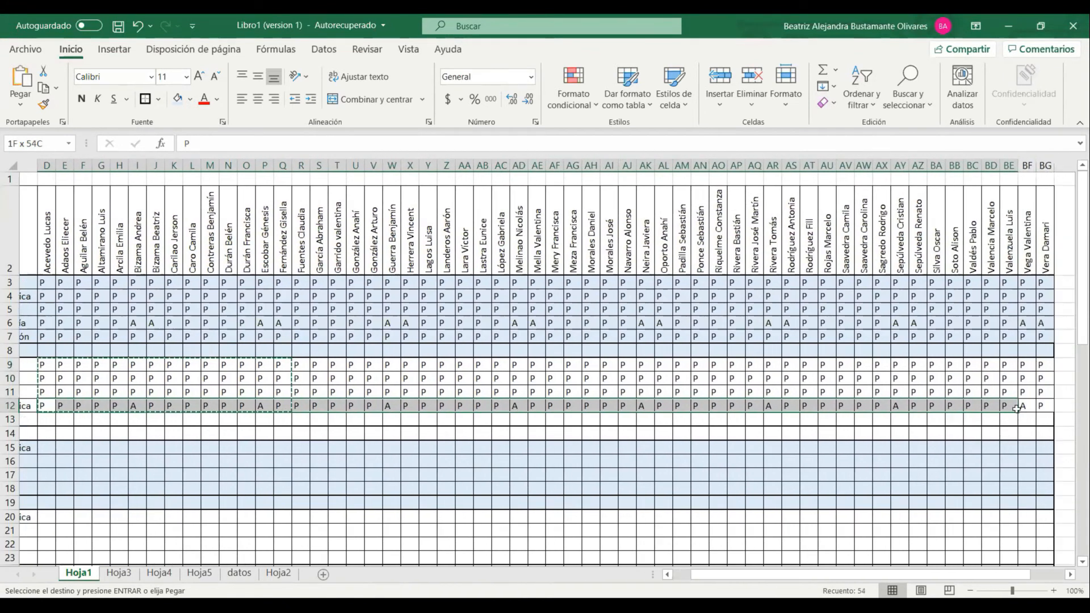
key(ctrl+c)
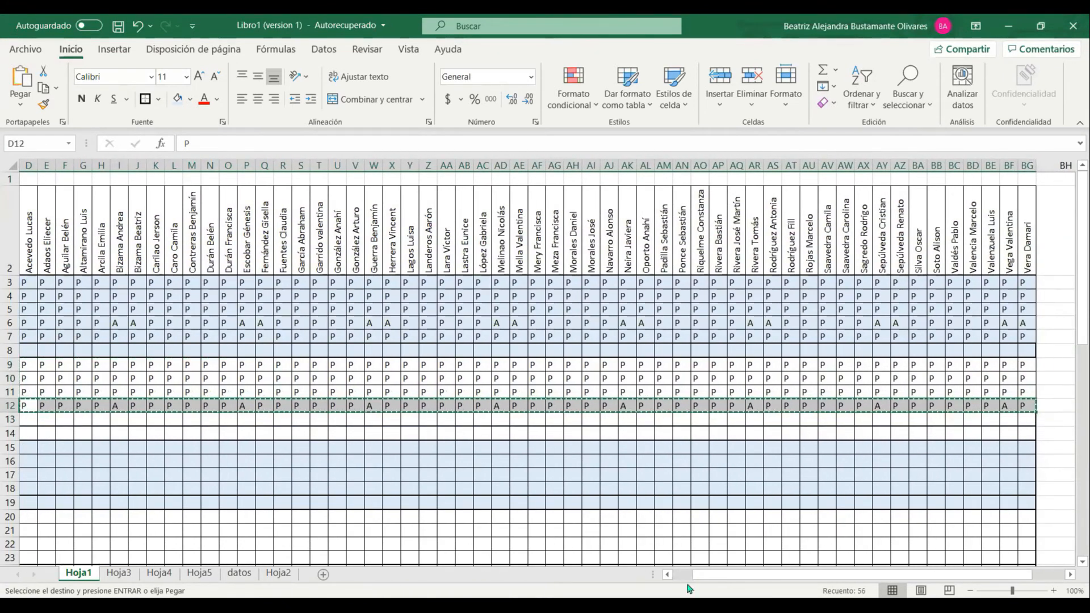
drag(721, 579, 701, 579)
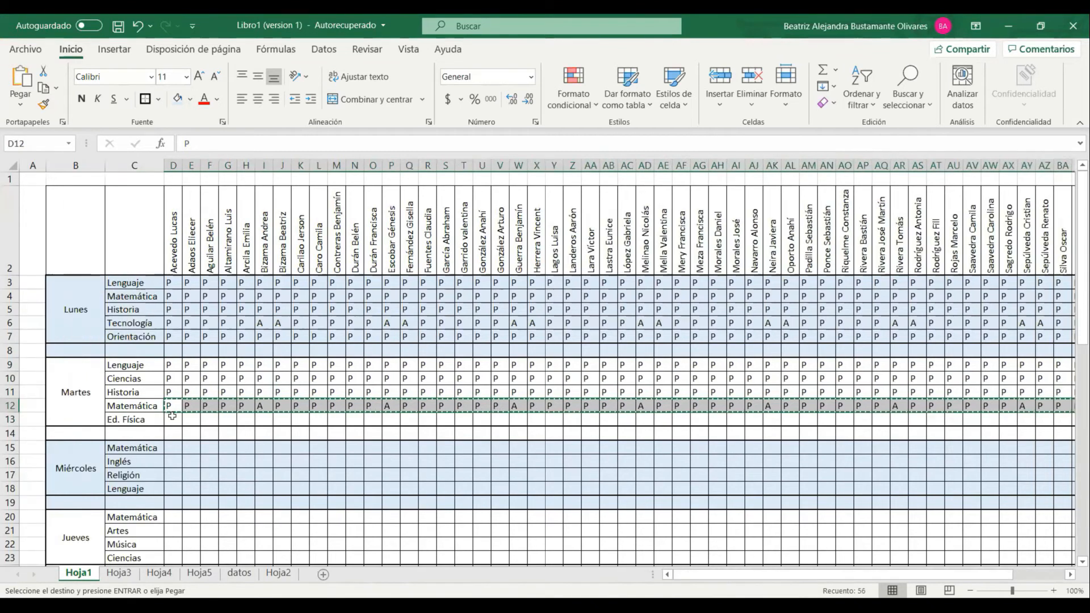
click(173, 419)
key(ctrl+v)
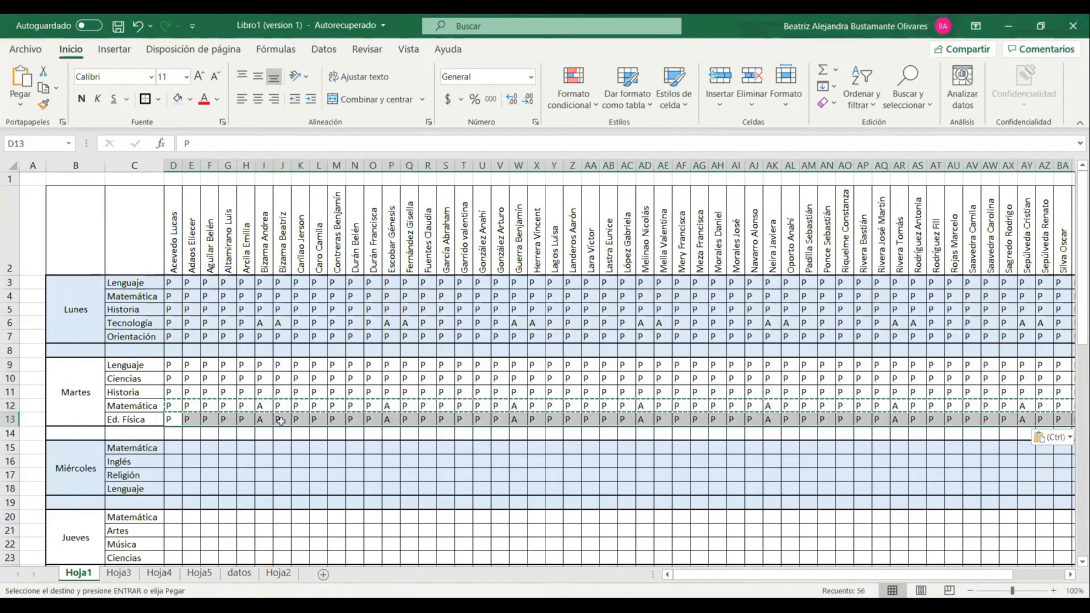
Review the attendance marks in the Lunes block, particularly the absences in the Tecnología row
click(387, 450)
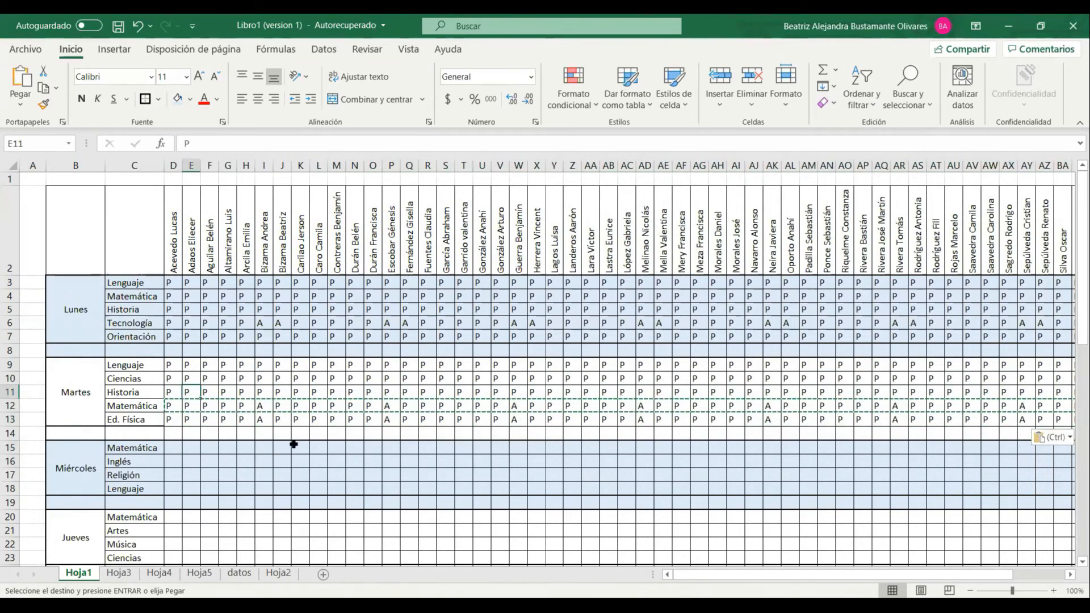
click(287, 473)
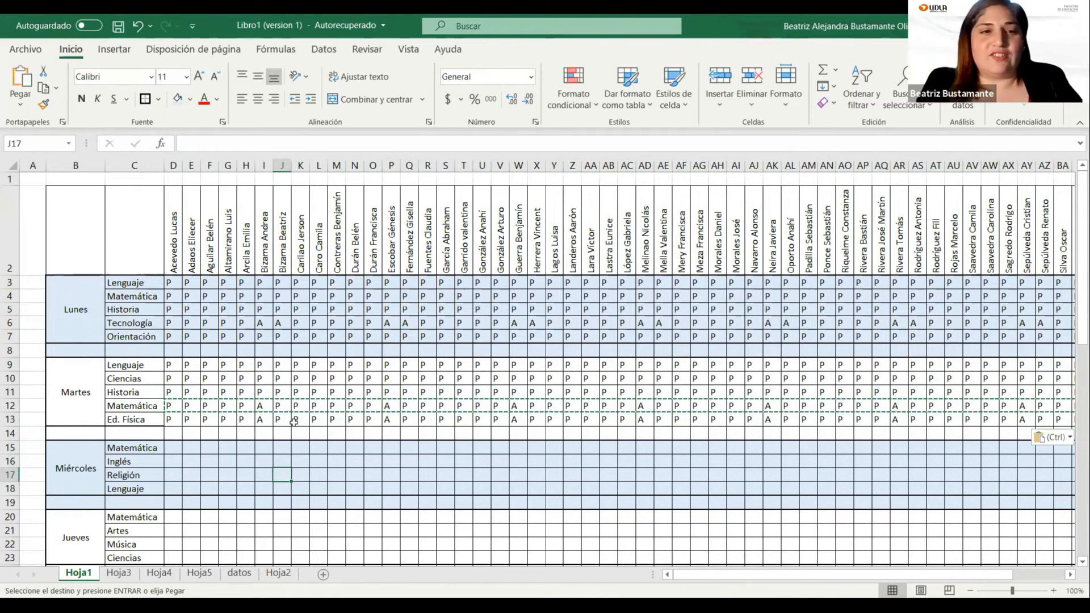
click(367, 462)
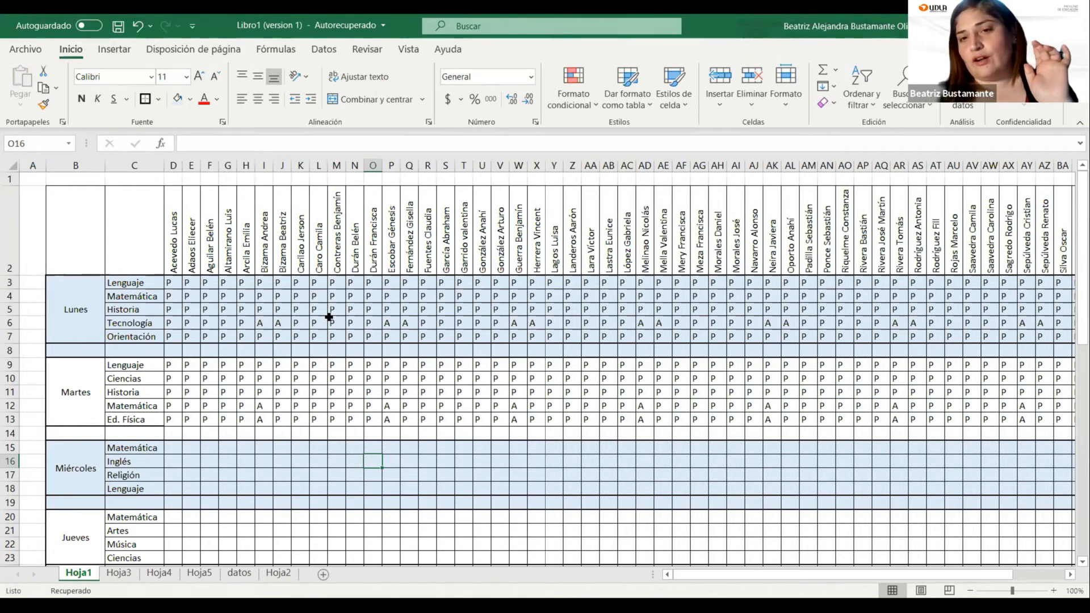
click(529, 322)
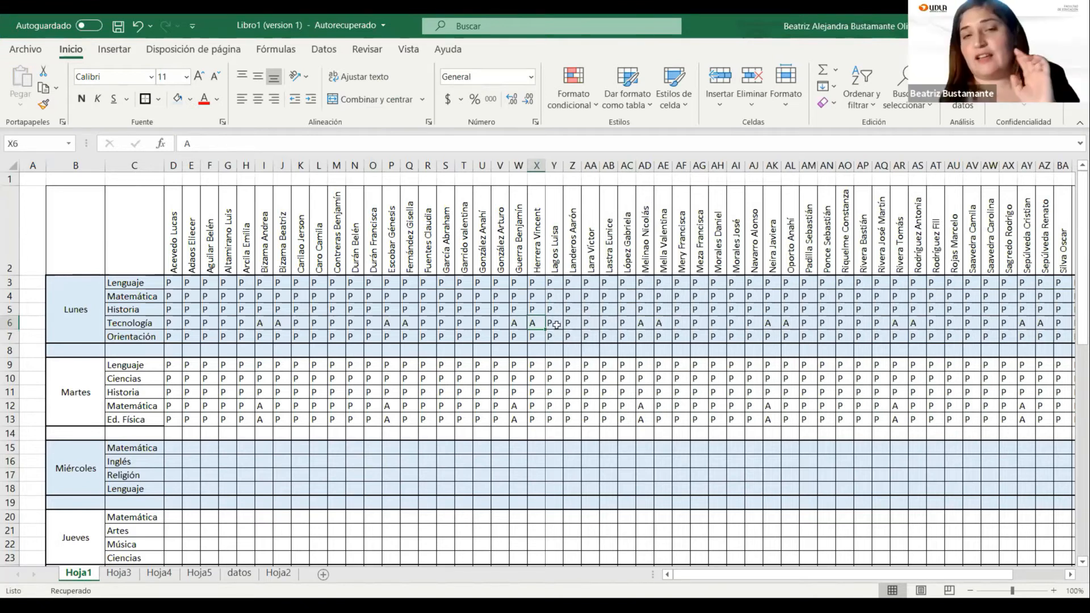
click(446, 322)
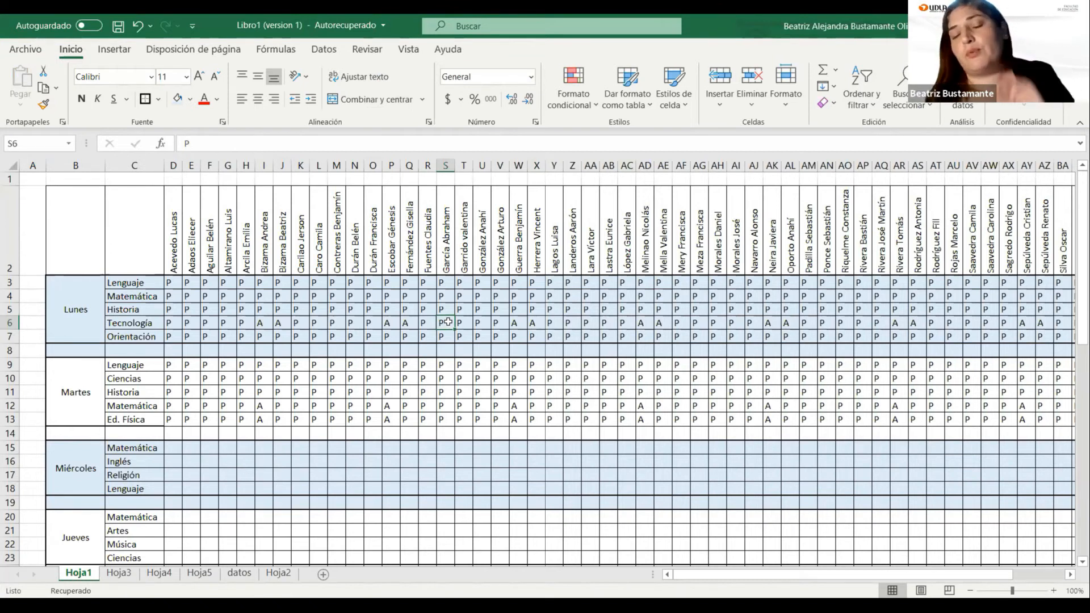
click(322, 308)
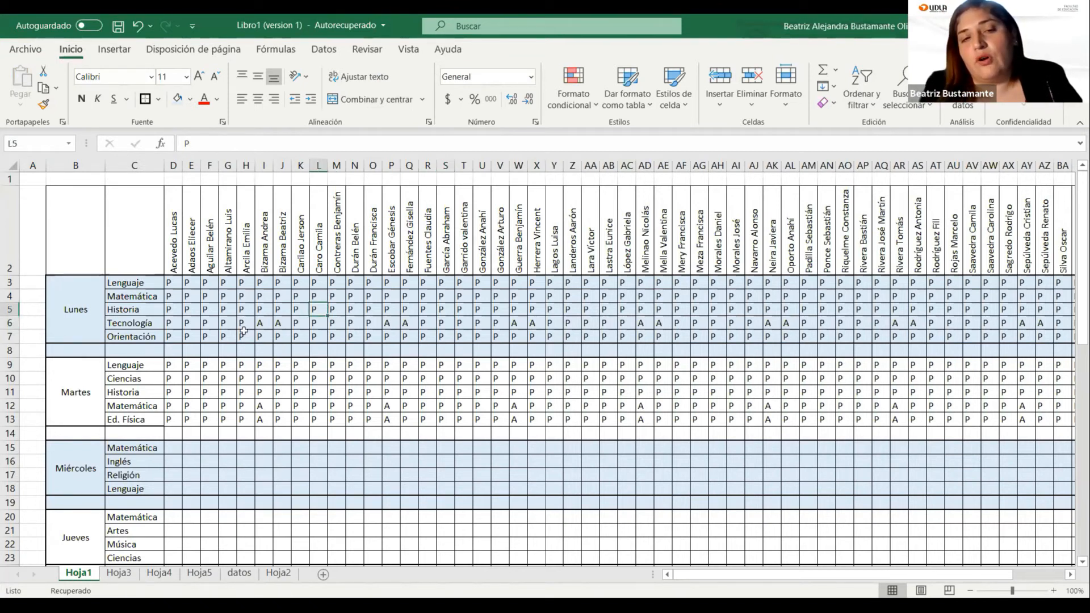
click(266, 322)
click(296, 324)
click(391, 323)
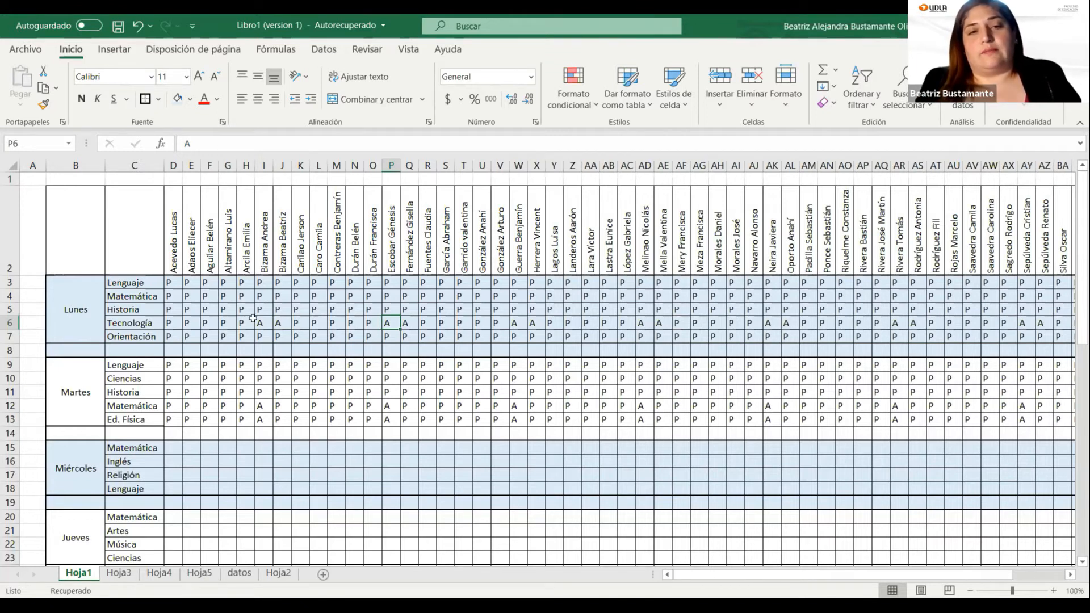
Insert an additional row at row 8, between the Lunes and Martes blocks
click(8, 351)
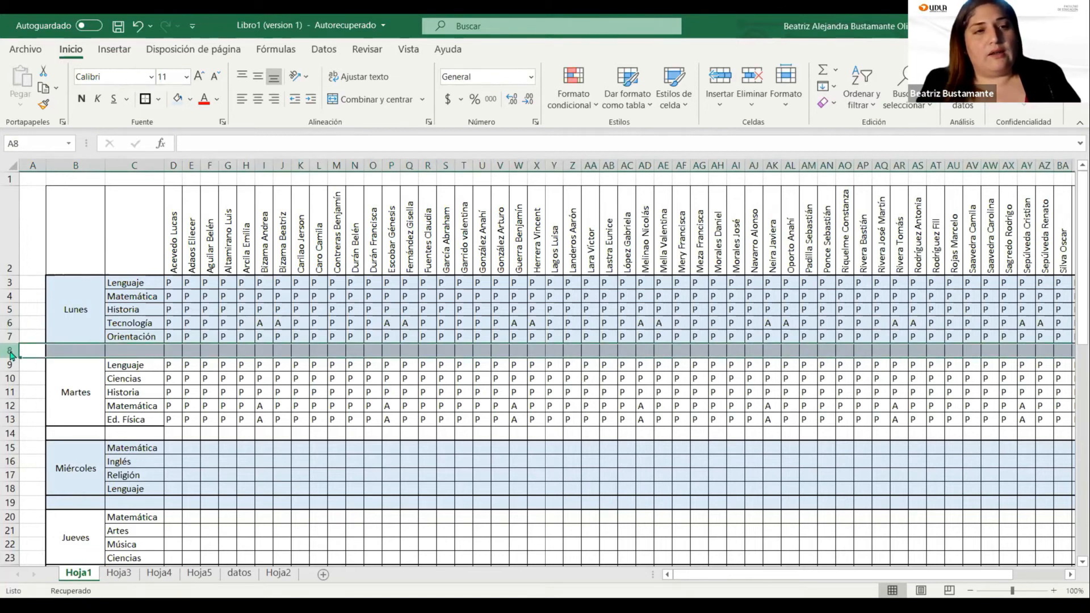
right_click(11, 355)
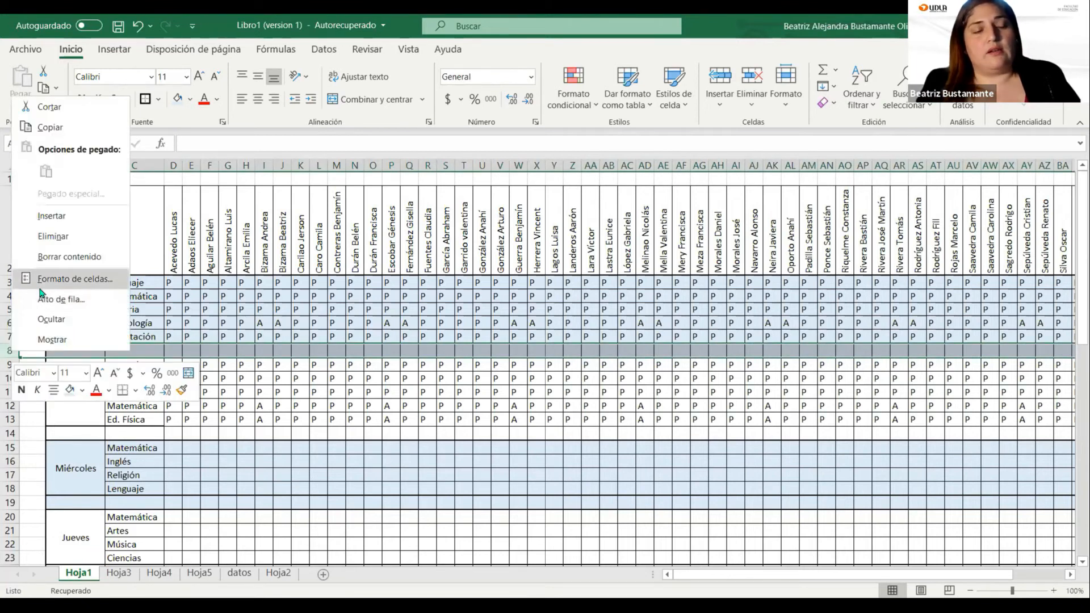
click(56, 218)
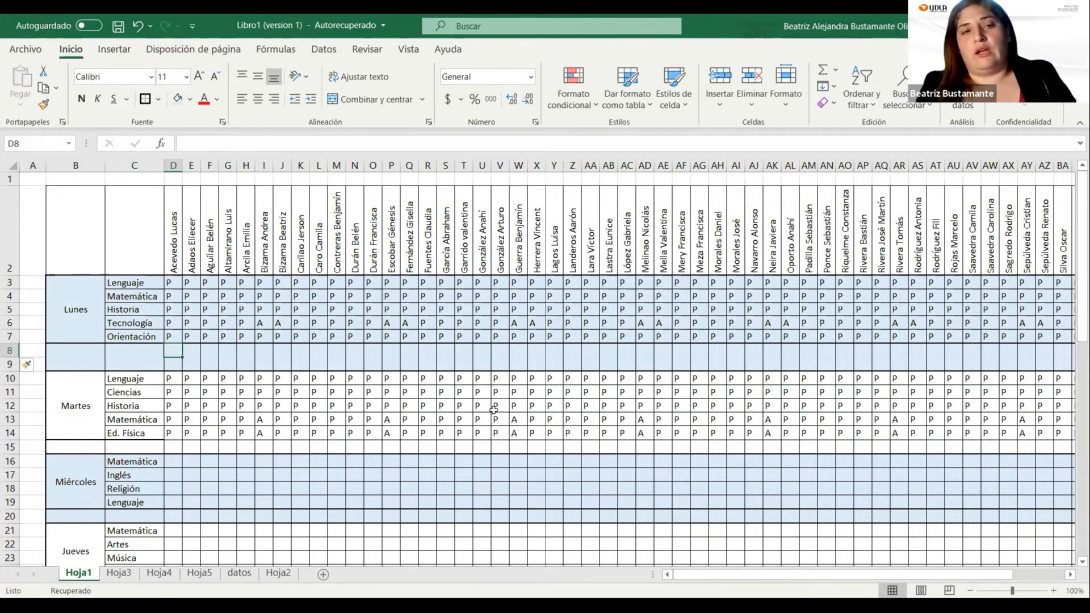
Try counting the first student's Lunes presences in D8 with =CONTAR.SI(D3:D7;"P"), and clear the cell
text(=)
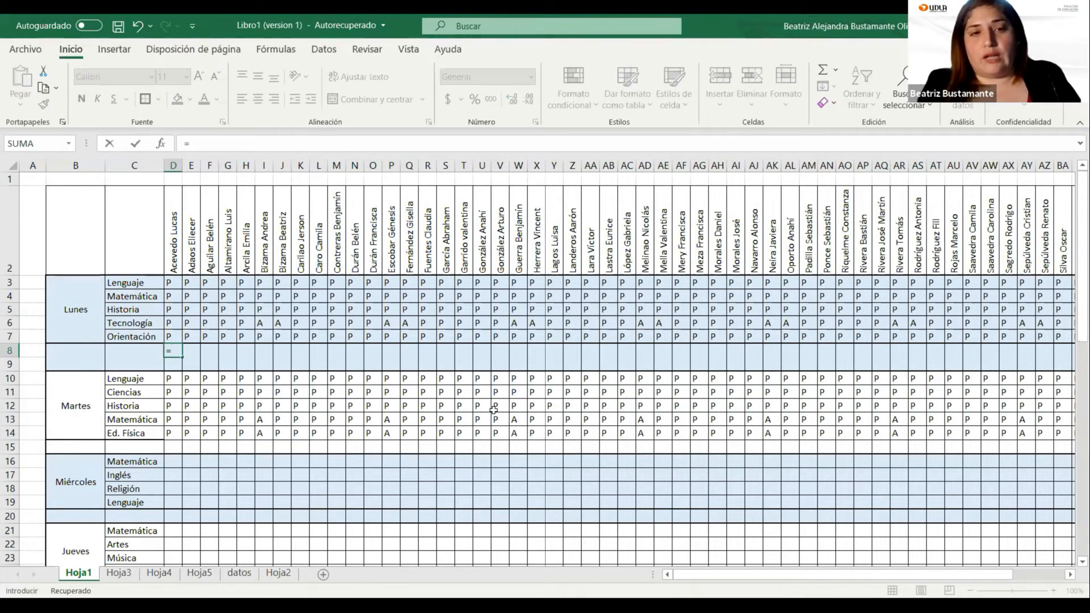
text(CONTAR.SI)
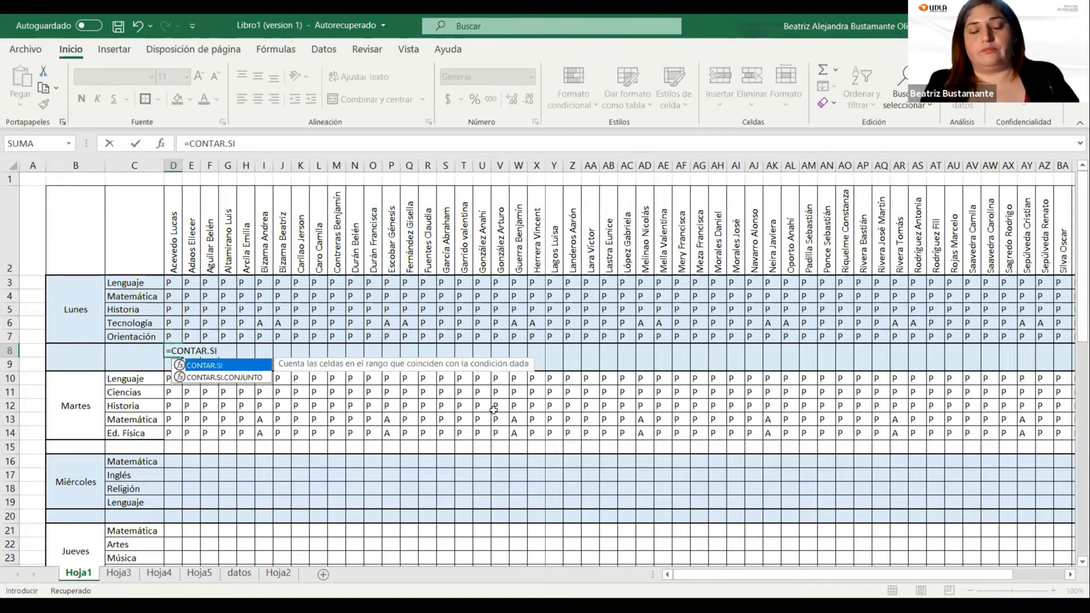
text(()
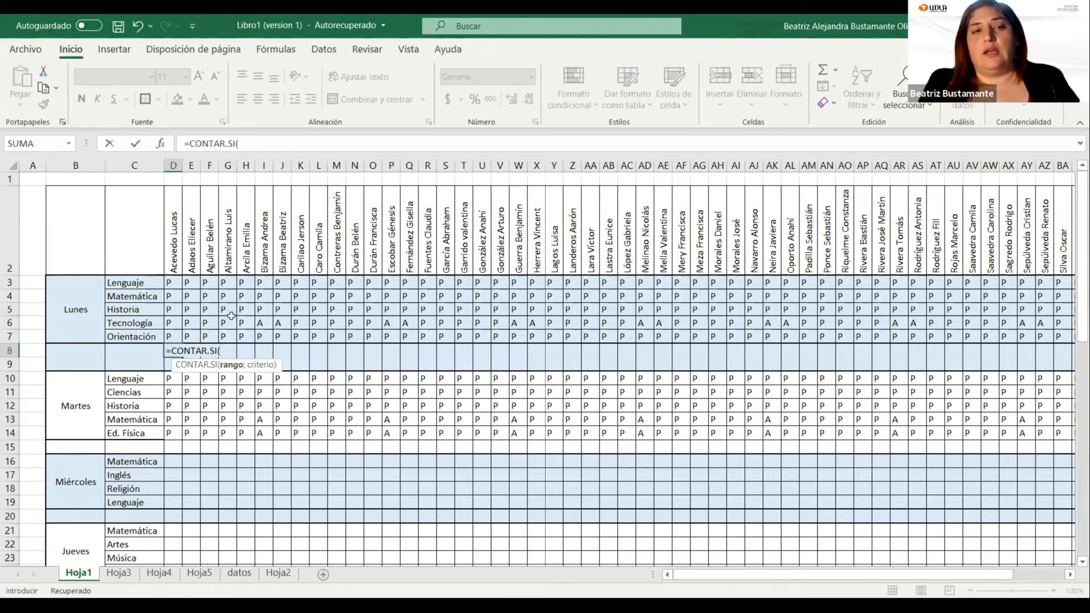
click(170, 282)
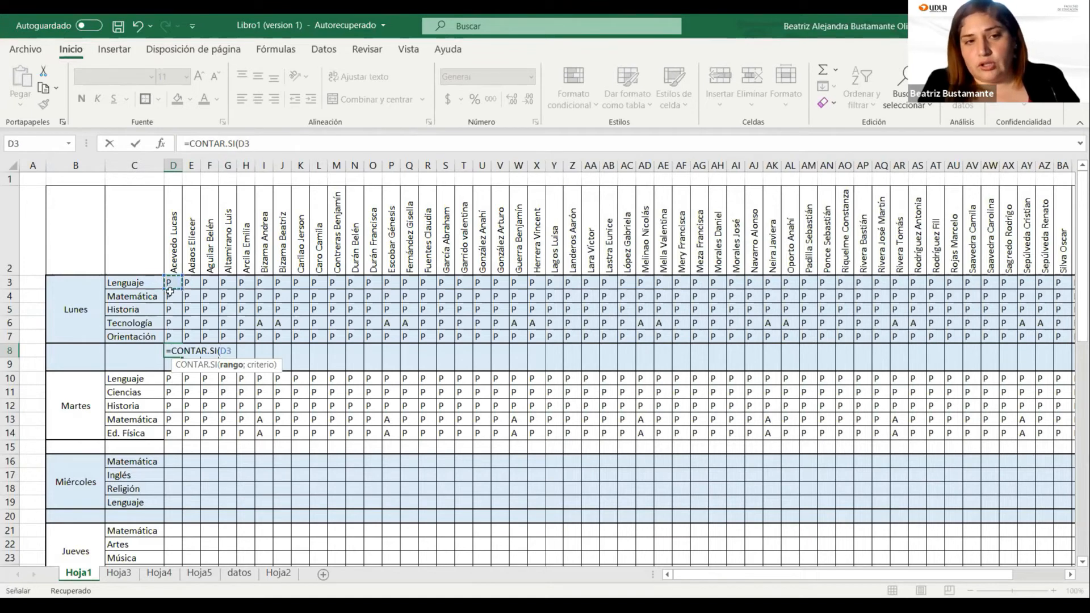
drag(168, 332, 169, 336)
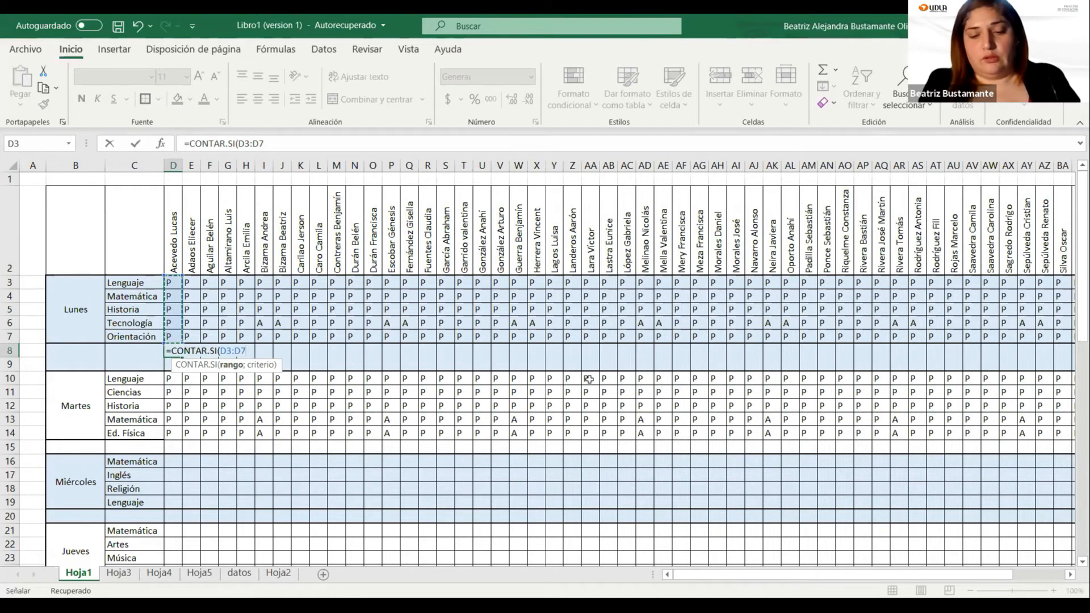
text(;"P)
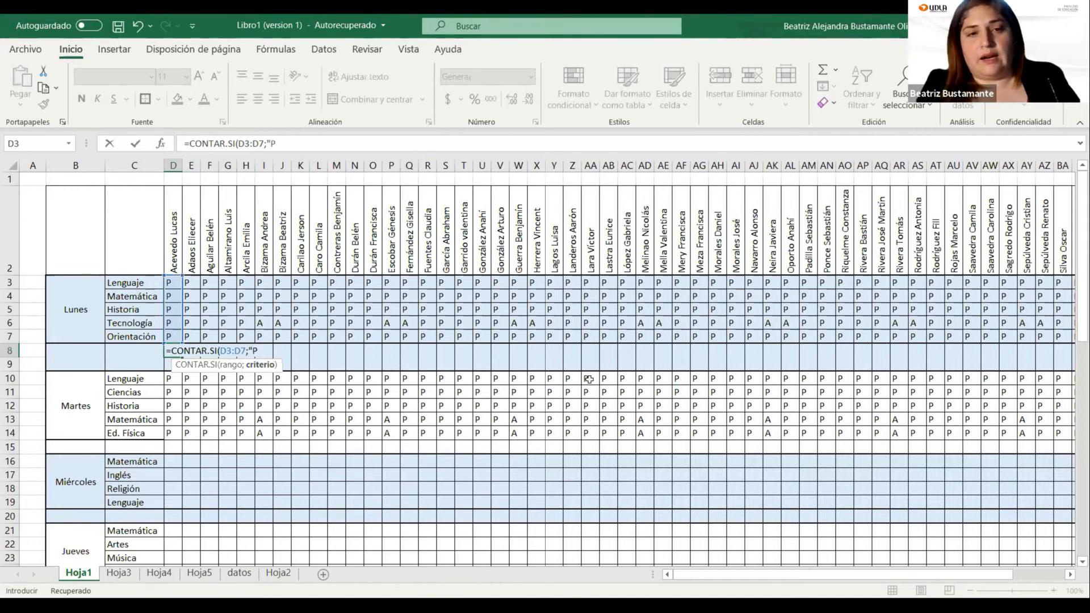
text(")
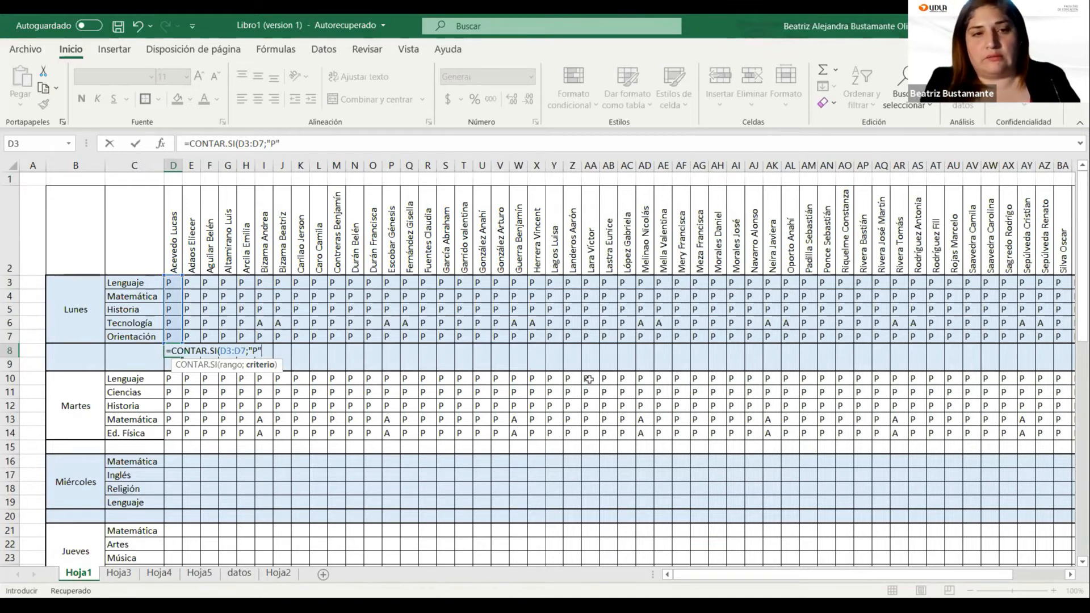
text())
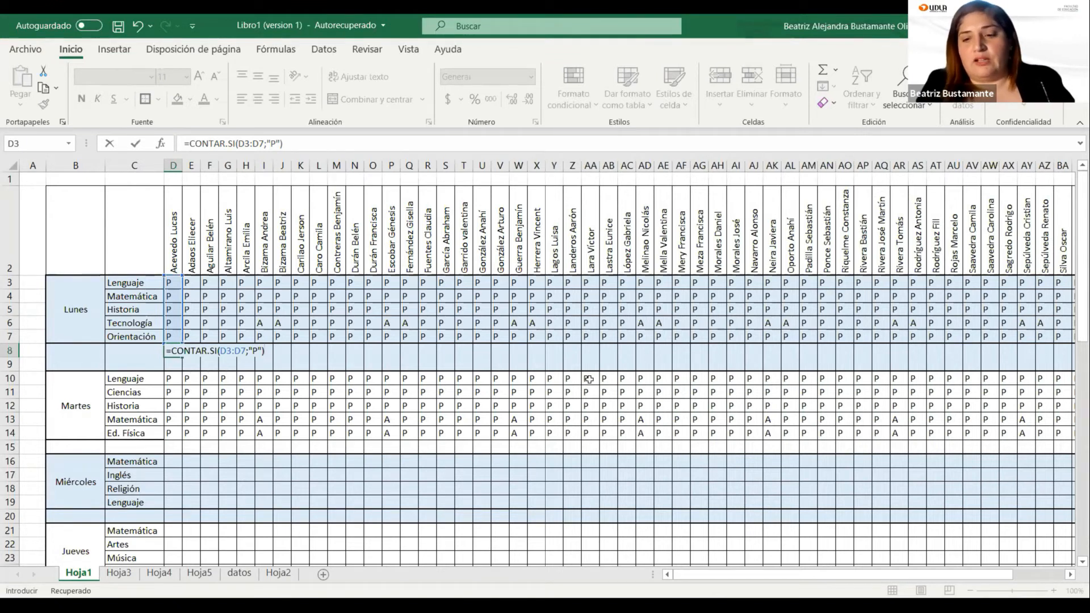
key(Return)
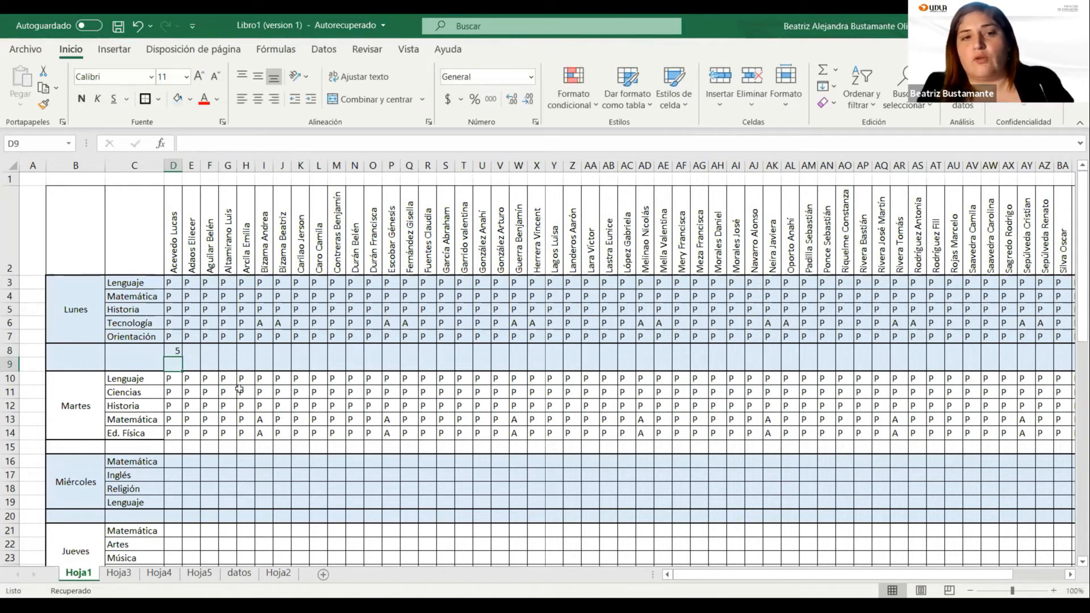
click(174, 351)
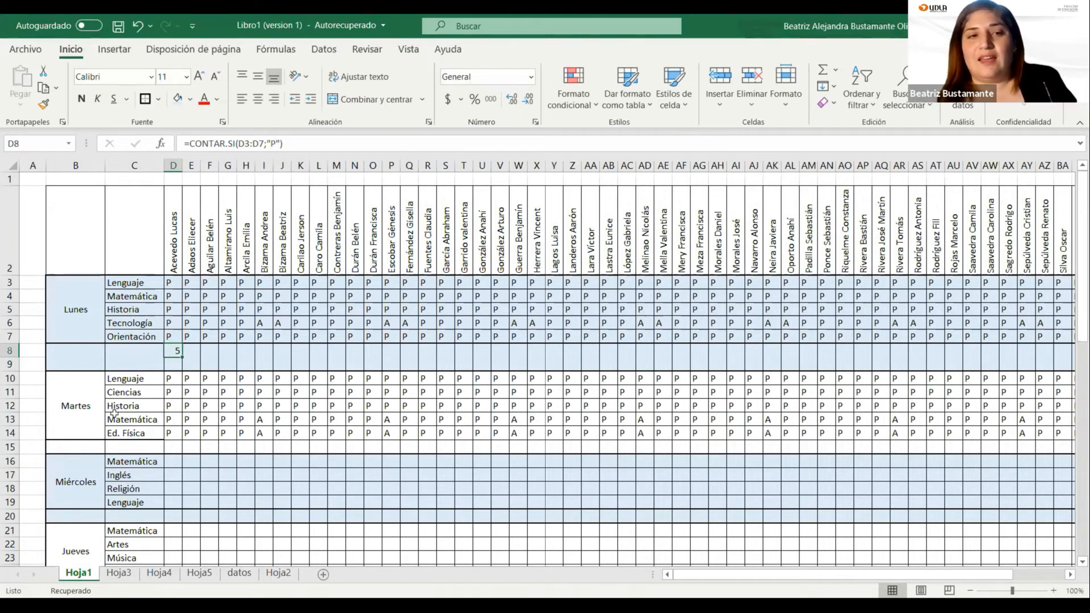
key(Delete)
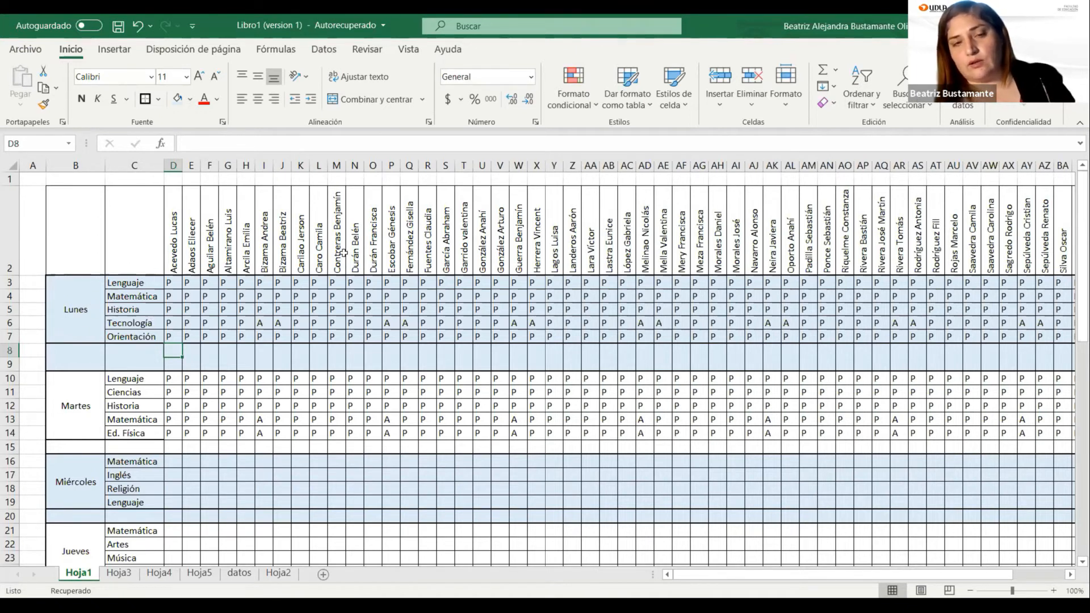
Create a copy of the Hoja1 sheet in the same workbook and place it directly after Hoja1
scroll(264, 404, down, 2)
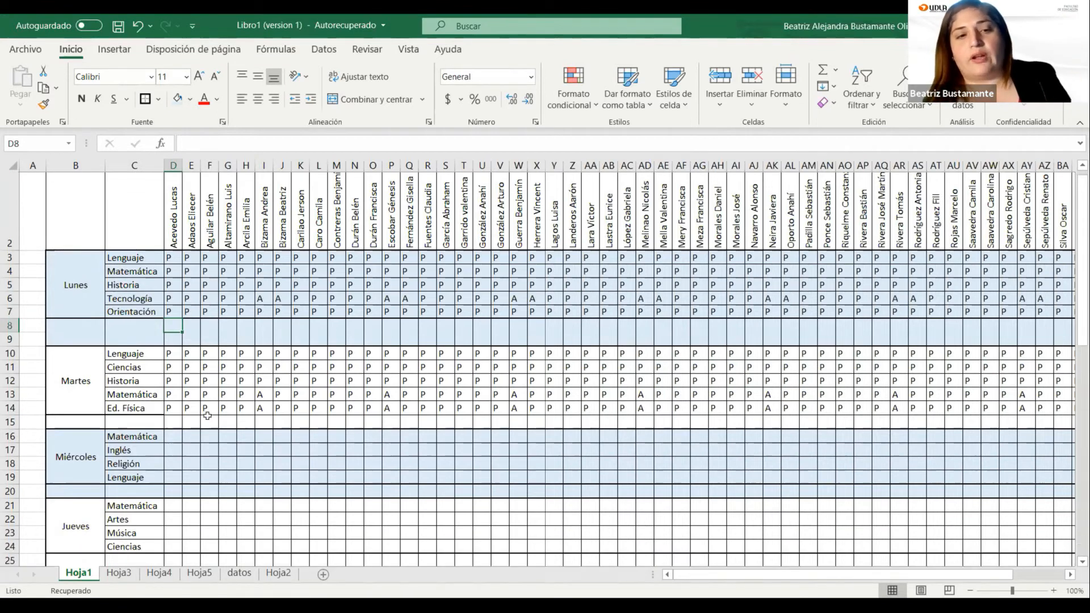
scroll(207, 411, up, 1)
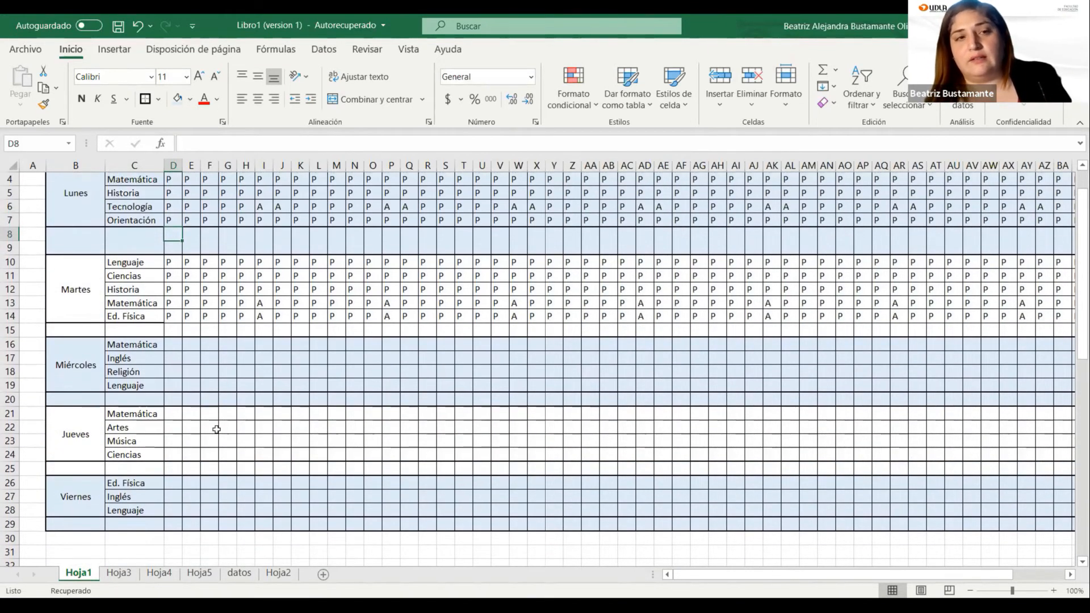
scroll(201, 418, up, 2)
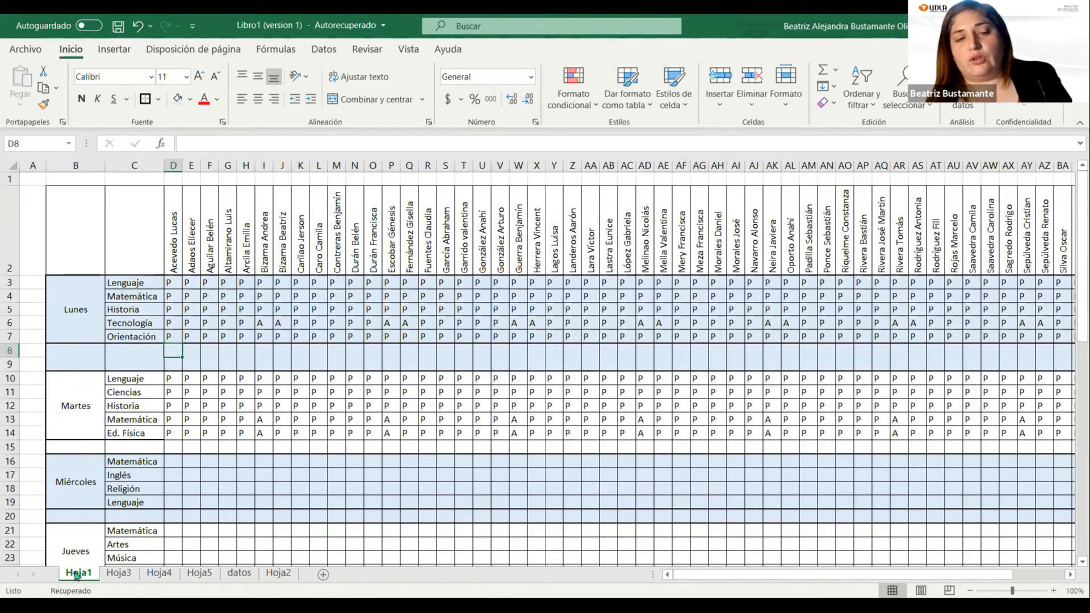
right_click(76, 575)
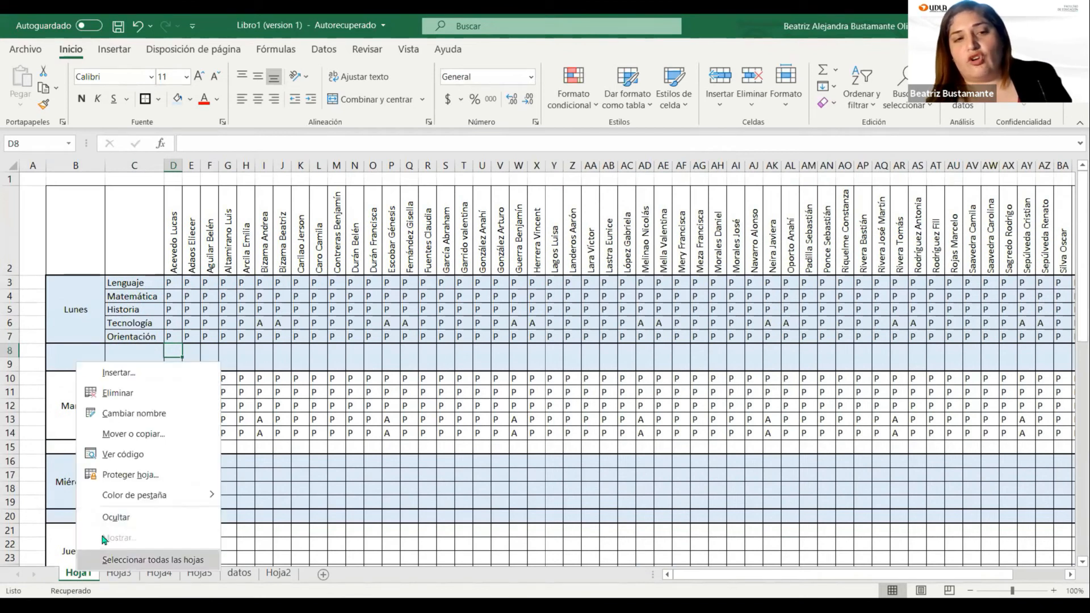
click(138, 437)
click(75, 492)
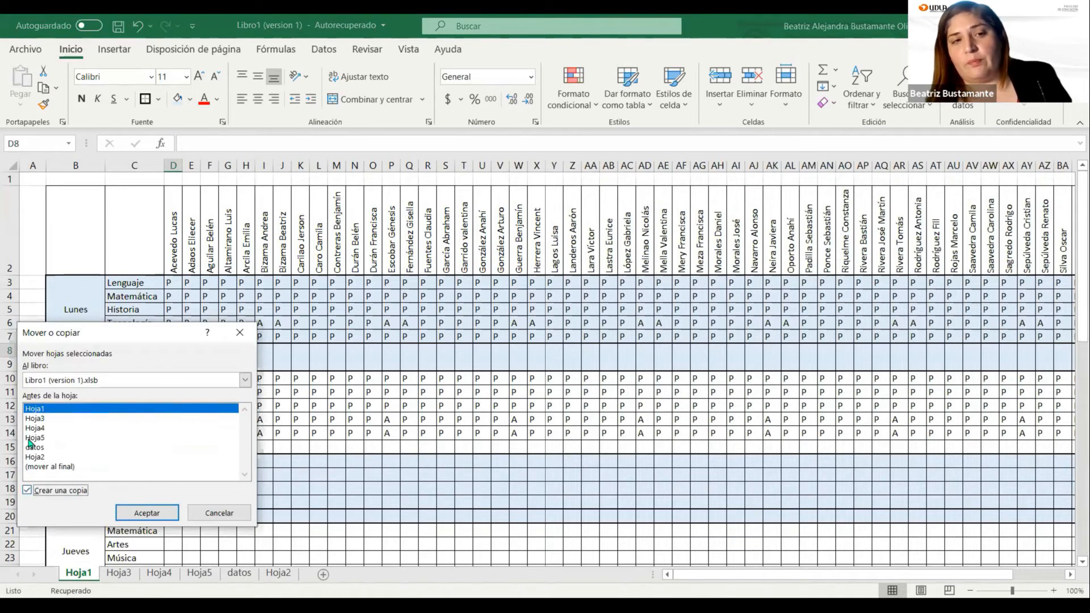
click(145, 513)
click(132, 574)
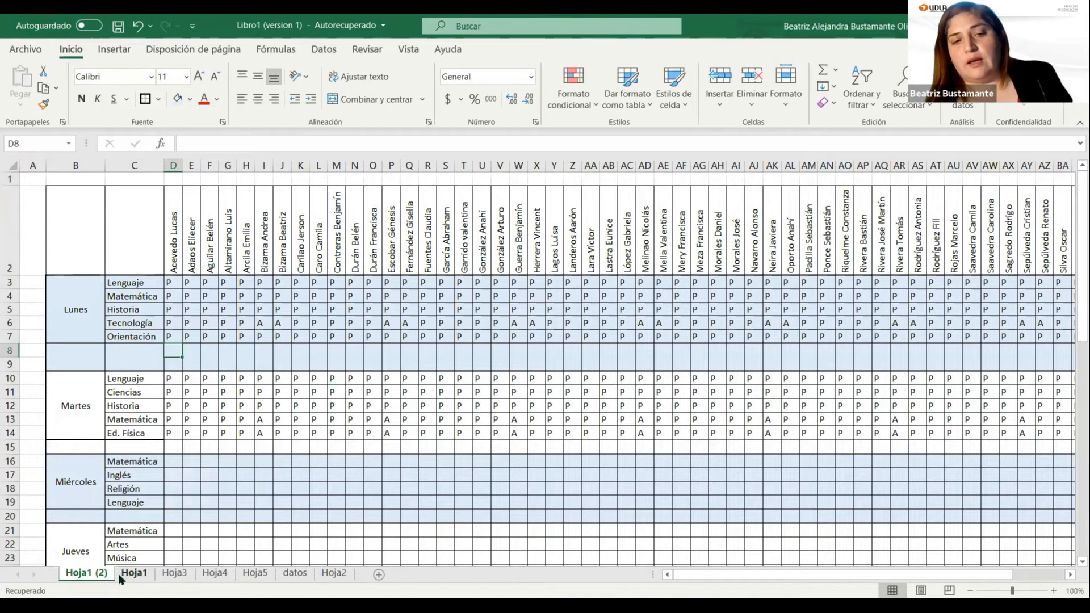
drag(97, 577, 173, 577)
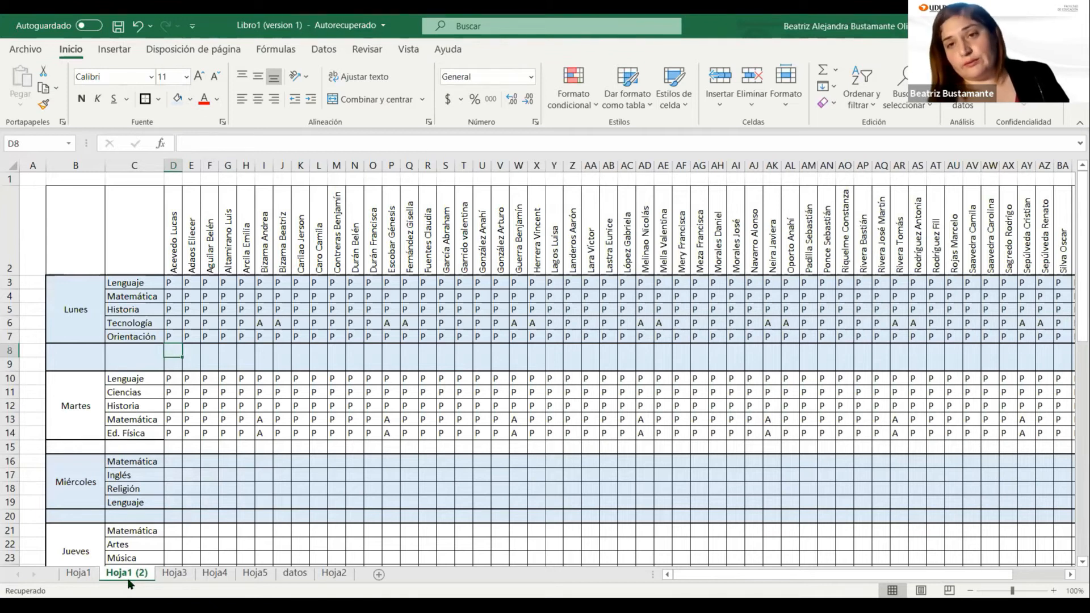
click(82, 575)
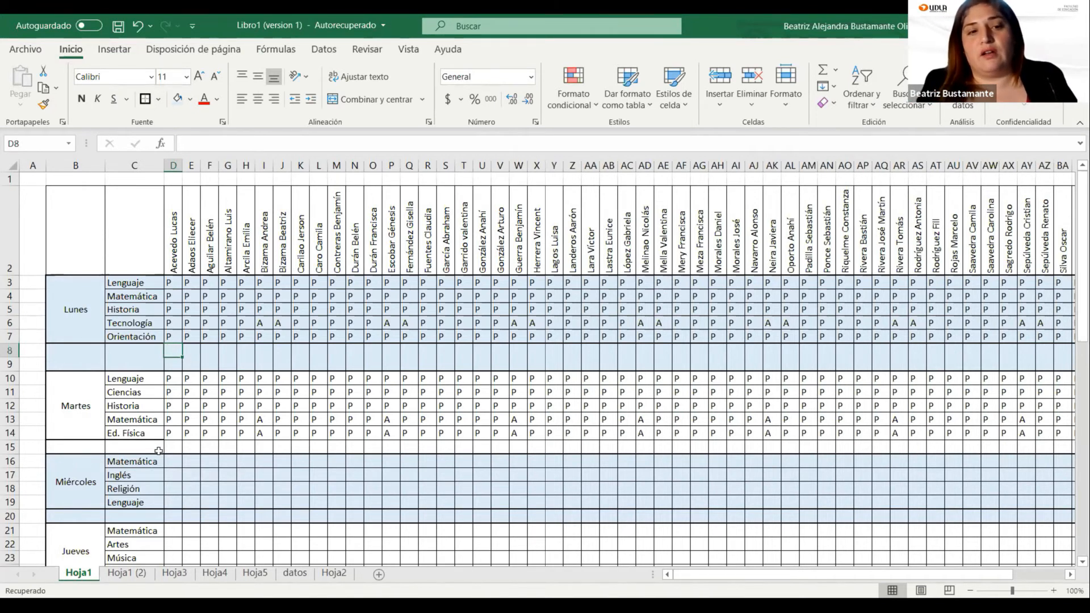
click(126, 574)
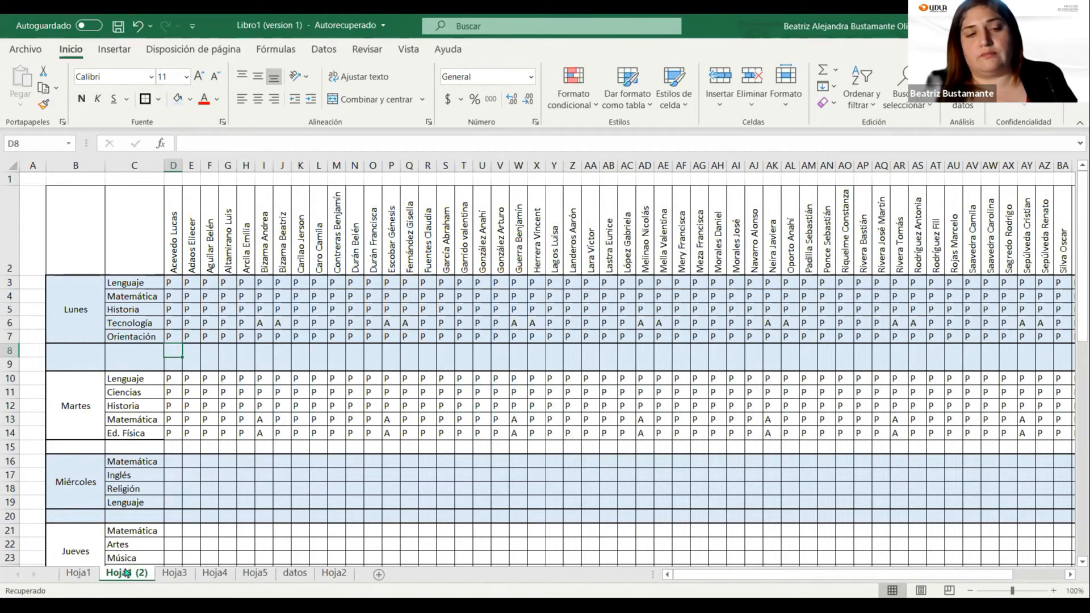
click(79, 574)
click(126, 573)
On Hoja1, count the first student's Lunes presences in D8 with =CONTAR.SI(D3:D7;"P")
click(79, 573)
click(206, 362)
click(175, 349)
text(=)
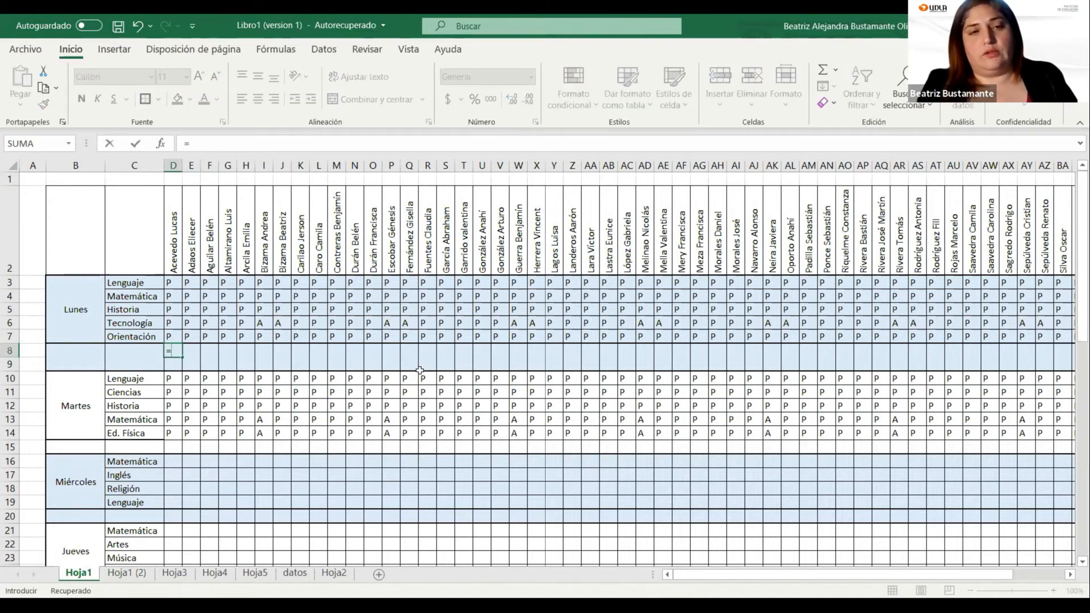
text(CONTAR.SI()
key(Up)
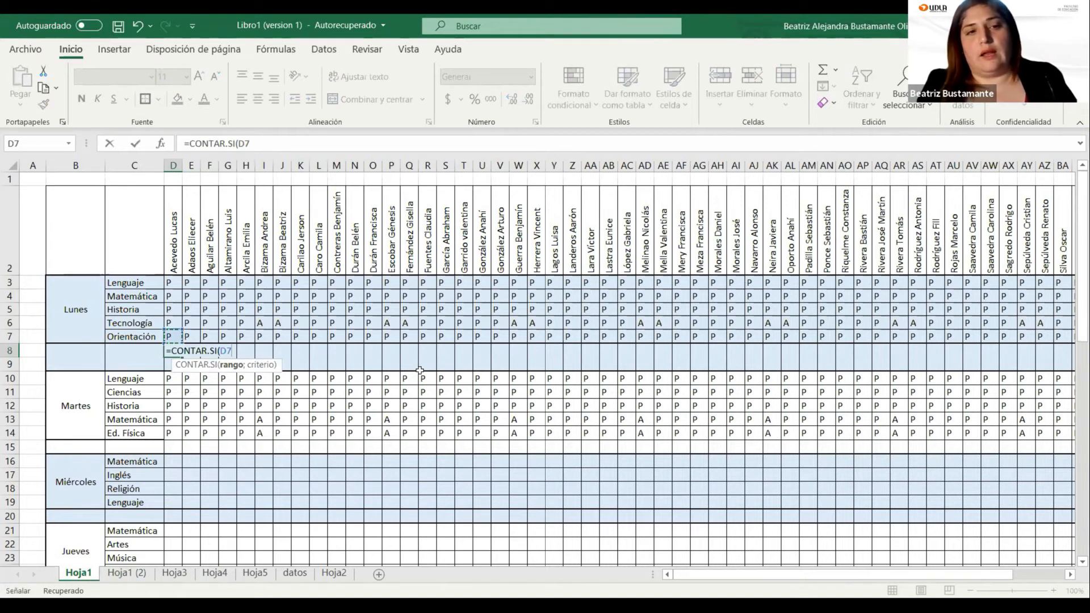
key(shift+Up)
key(shift+Up)
key(shift+Up)
key(shift+Up)
text(;"P)
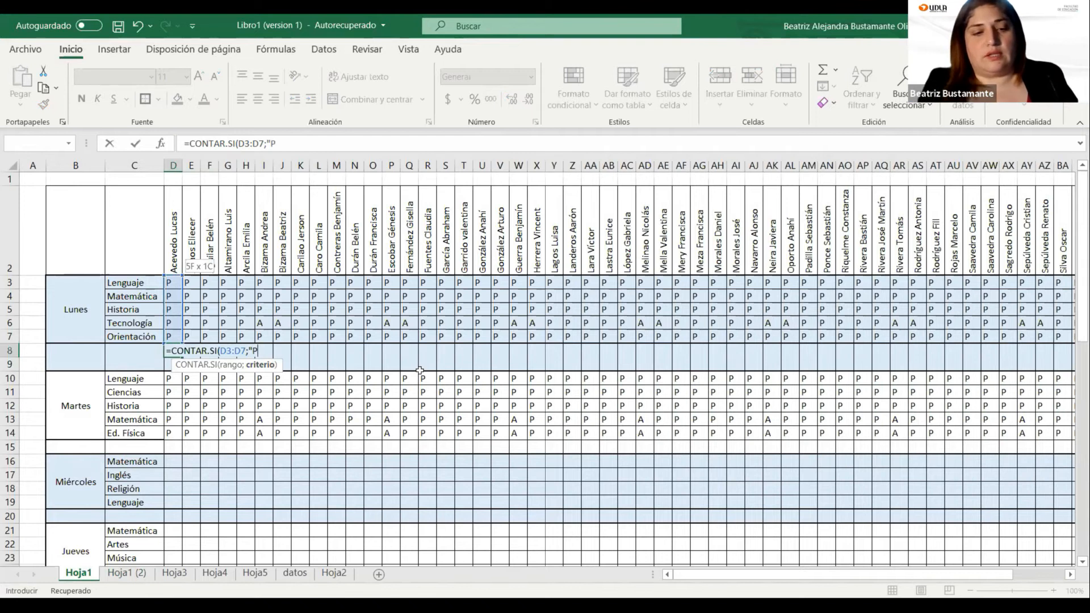
text("))
key(Return)
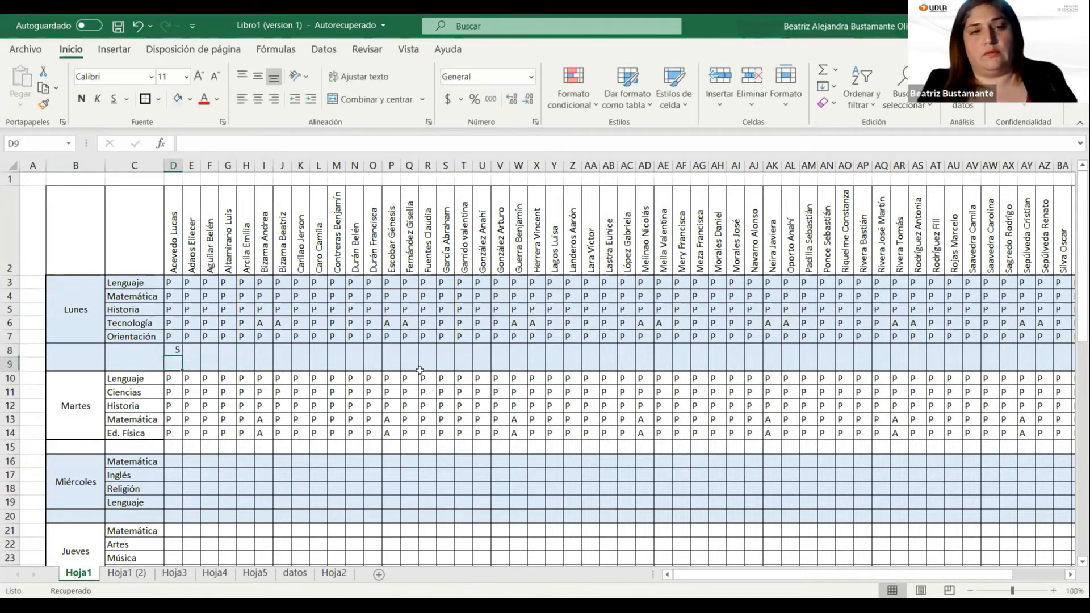
Fill the D8 counting formula across row 8 for all students through column BG
click(171, 351)
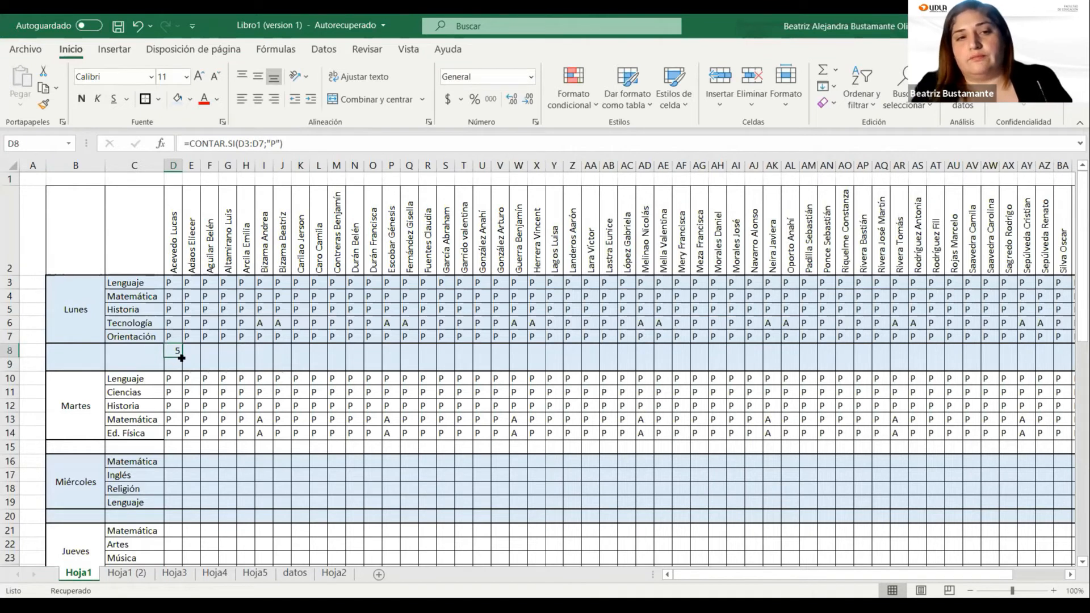
drag(182, 358, 986, 358)
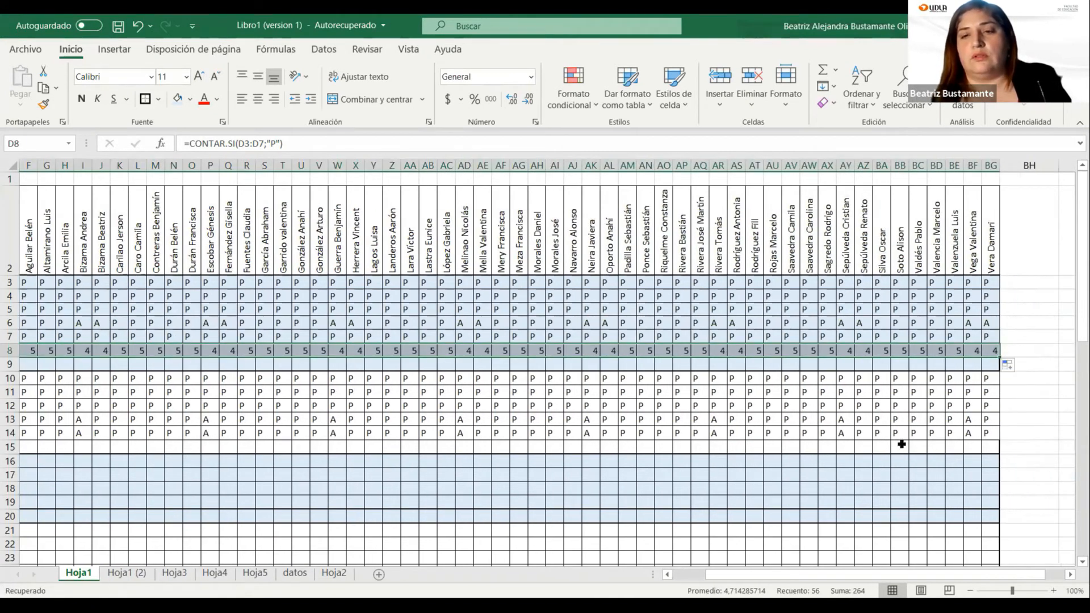
drag(824, 578, 778, 579)
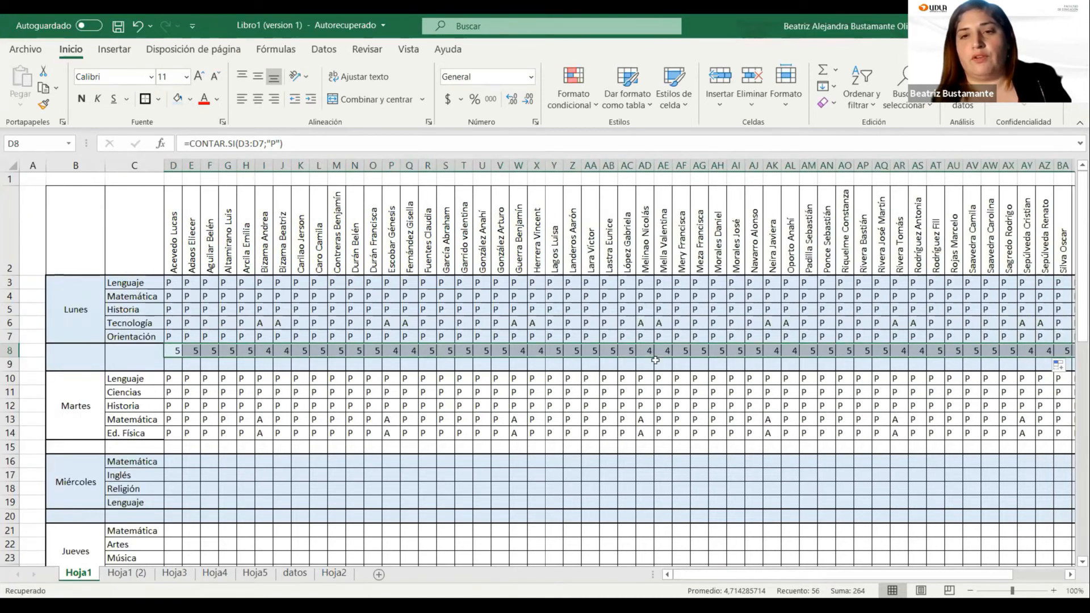
click(683, 364)
Enter =SI(D8>2;"P";"A") in D9 to derive the first student's Lunes daily attendance from the presence count
click(172, 360)
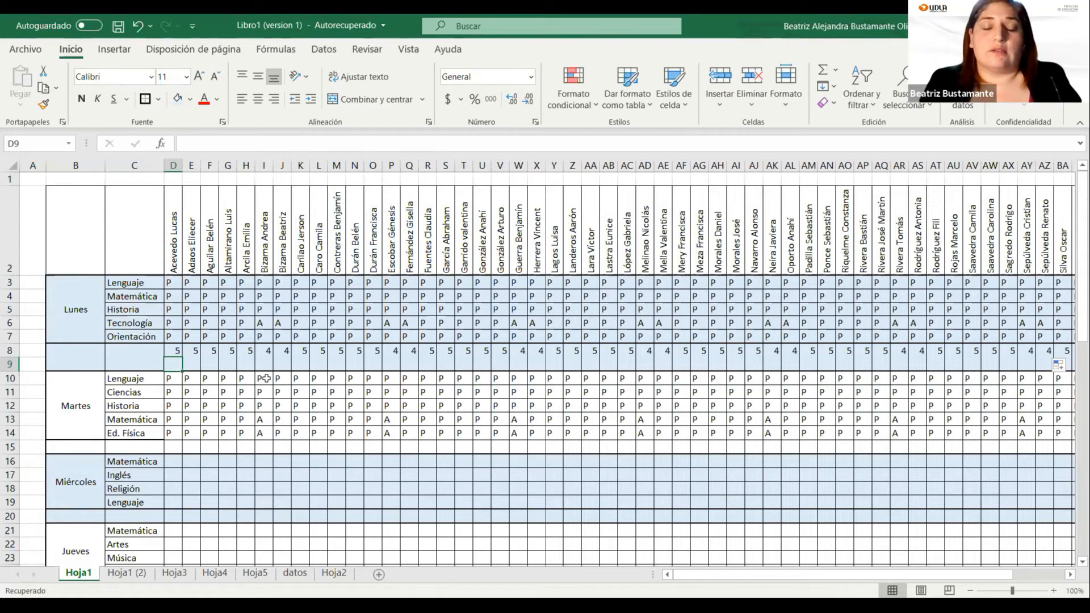
text(=)
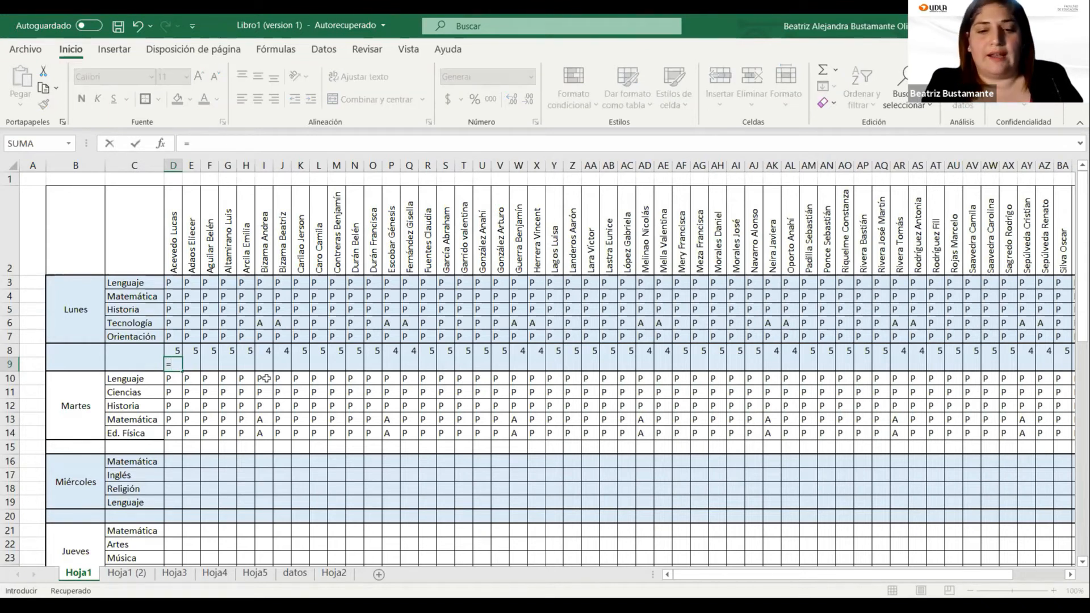
text(SI)
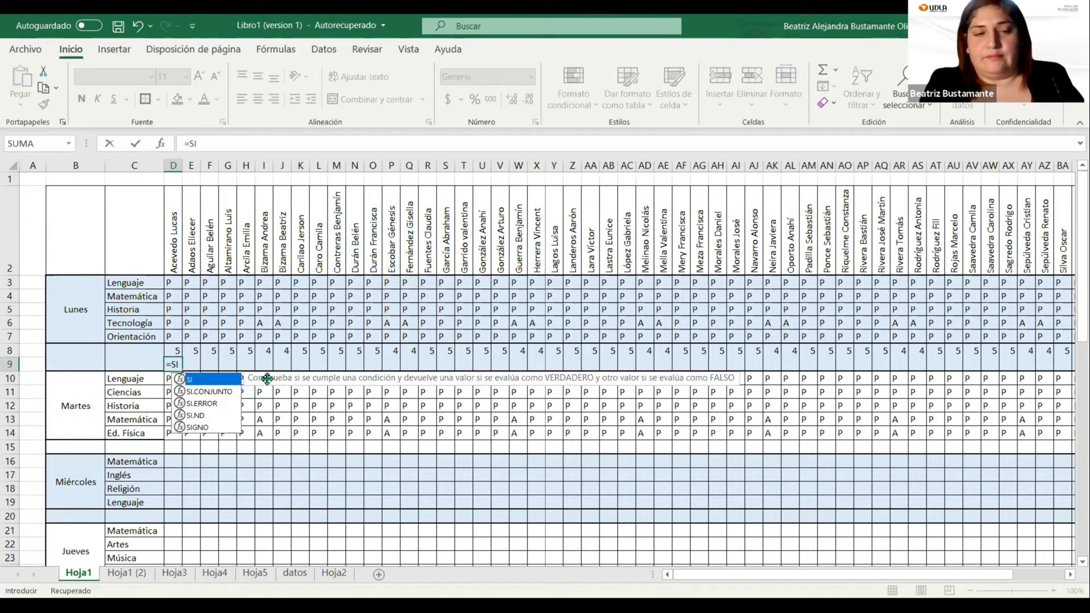
text(()
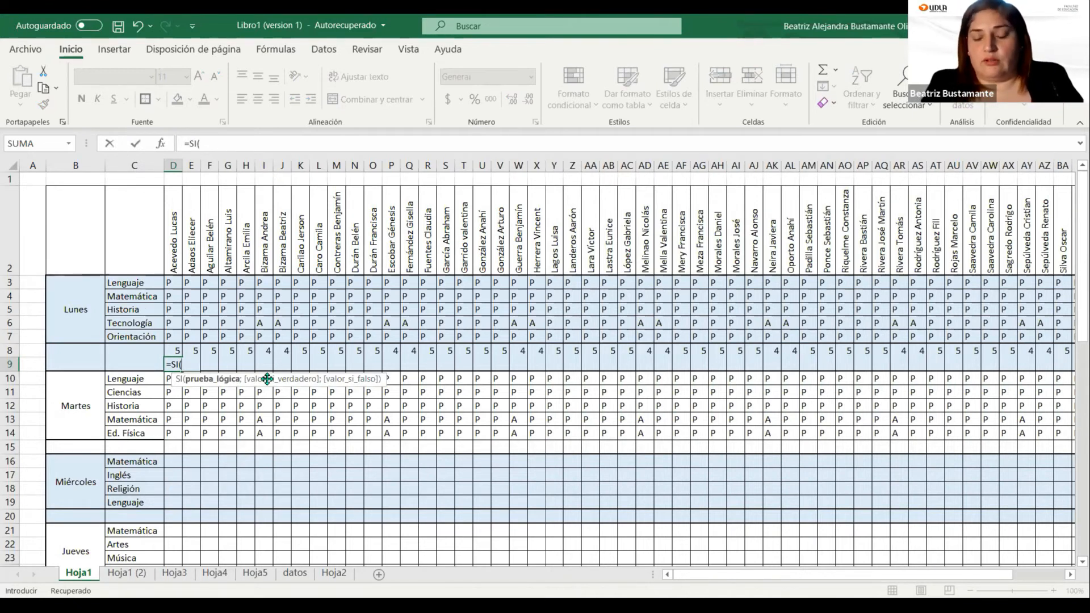
click(173, 348)
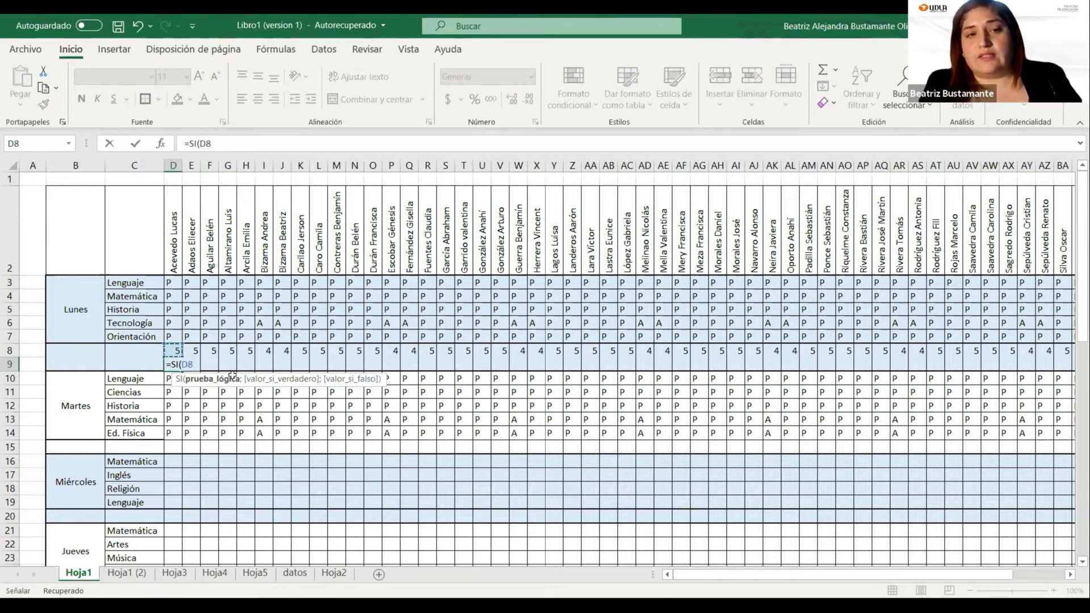
text(>)
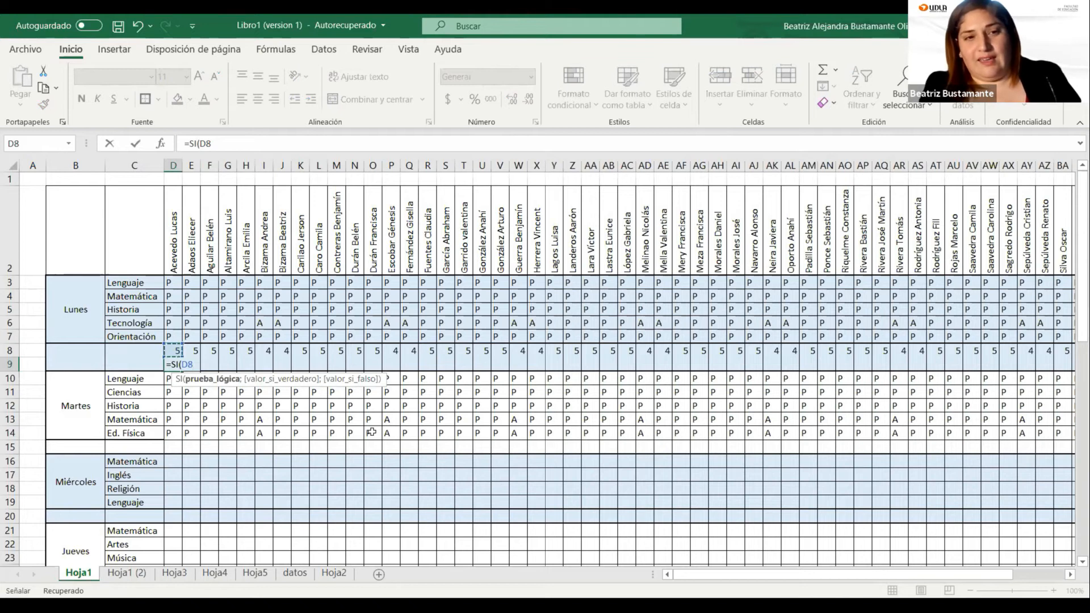
text(2)
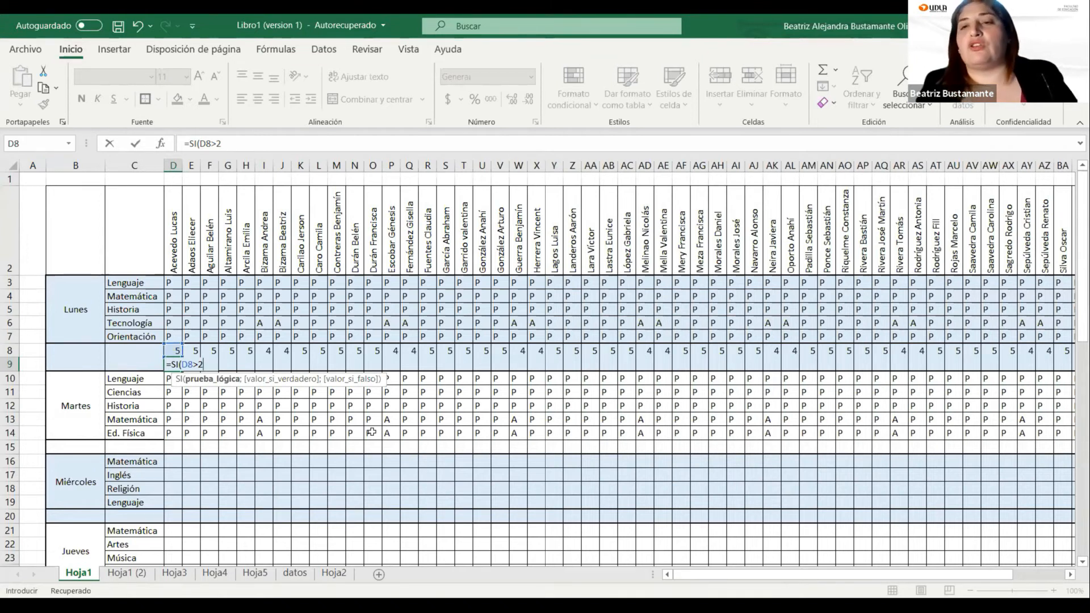
text(;)
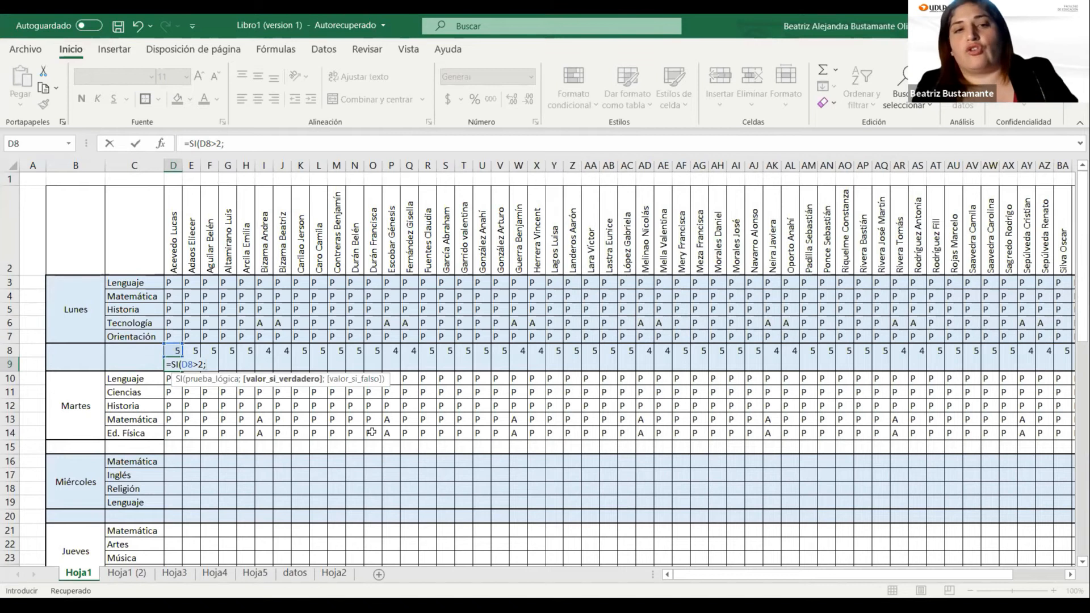
text(")
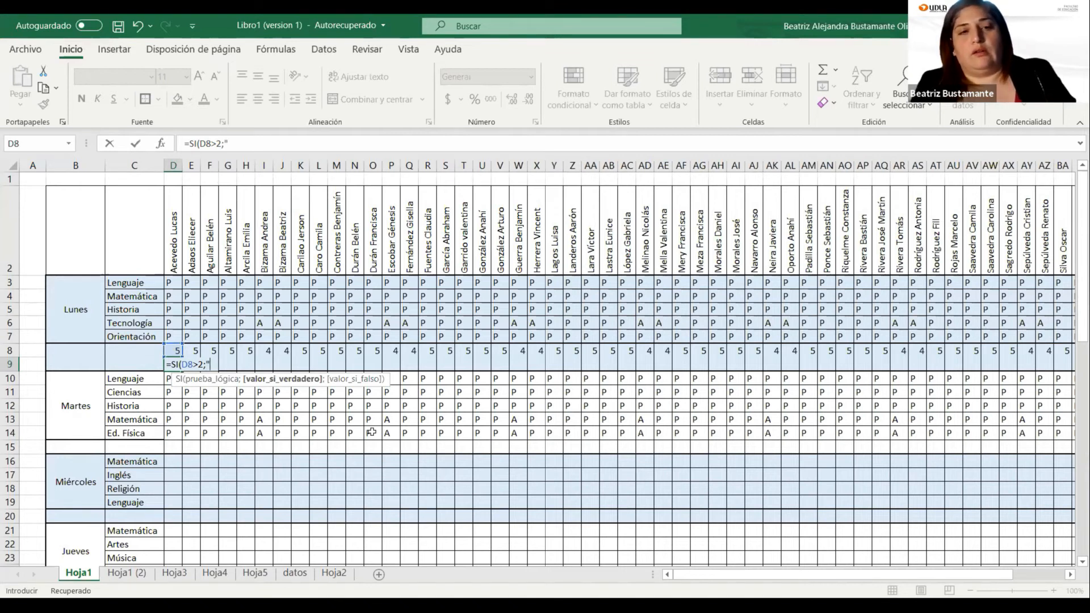
text(P")
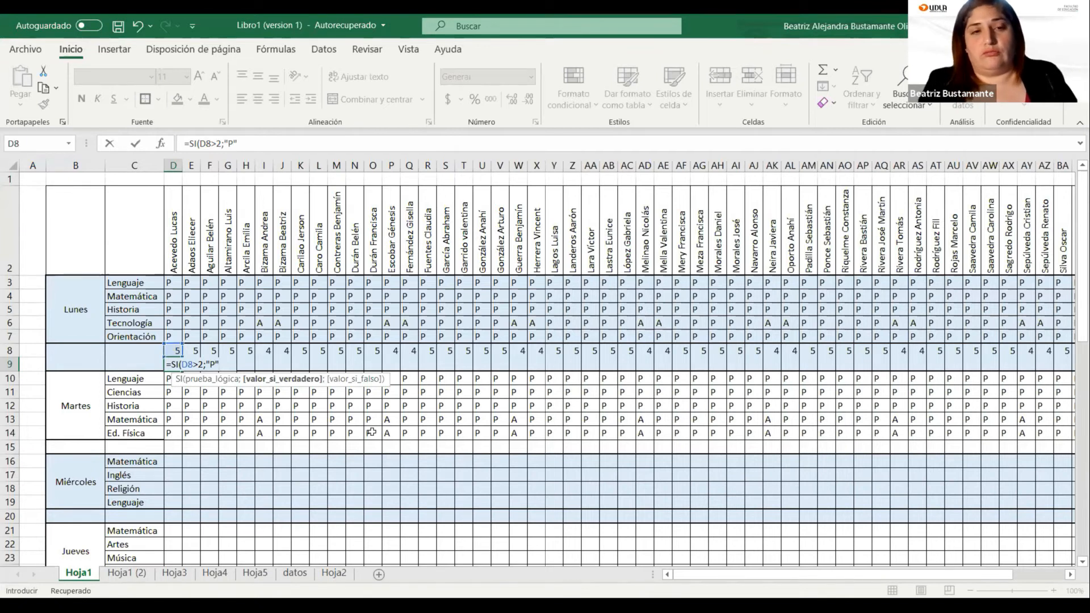
text(;"A")
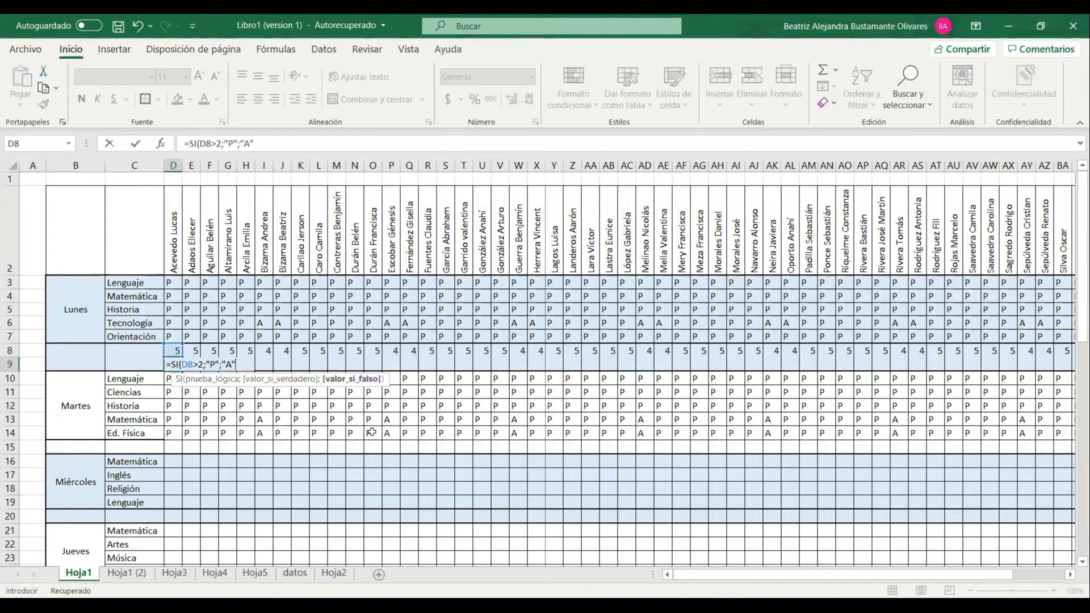
text())
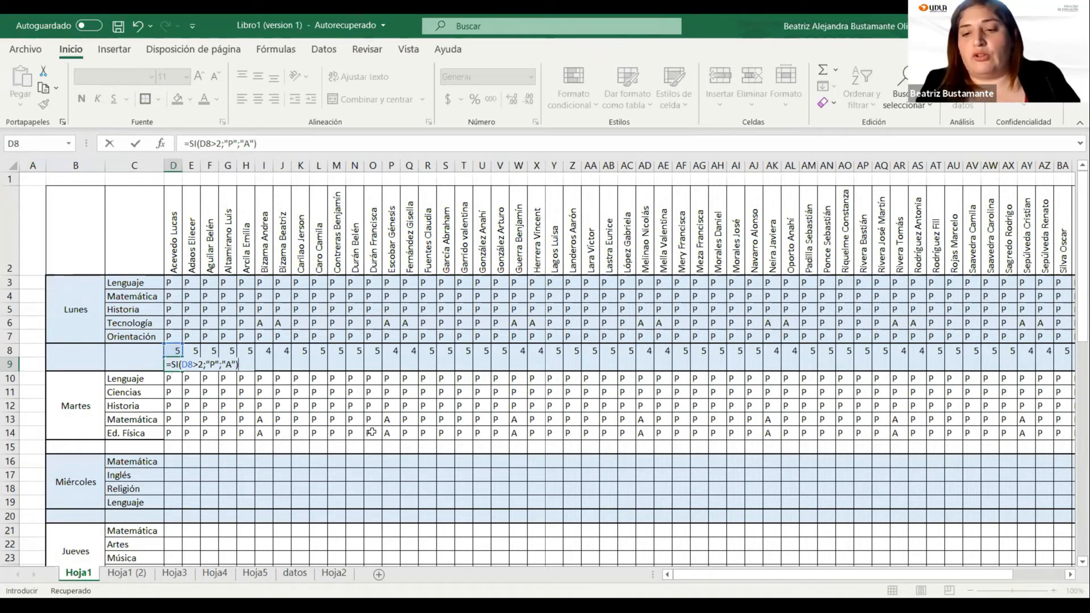
key(Return)
Fill the D9 daily attendance formula across row 9 for all students through column BG
click(167, 362)
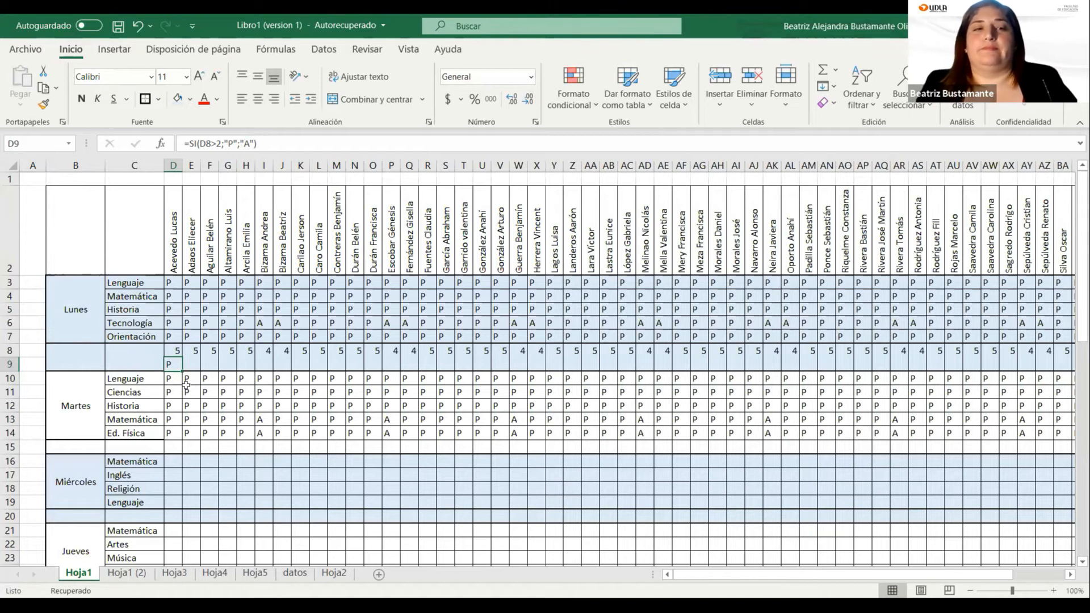
drag(180, 371, 1006, 363)
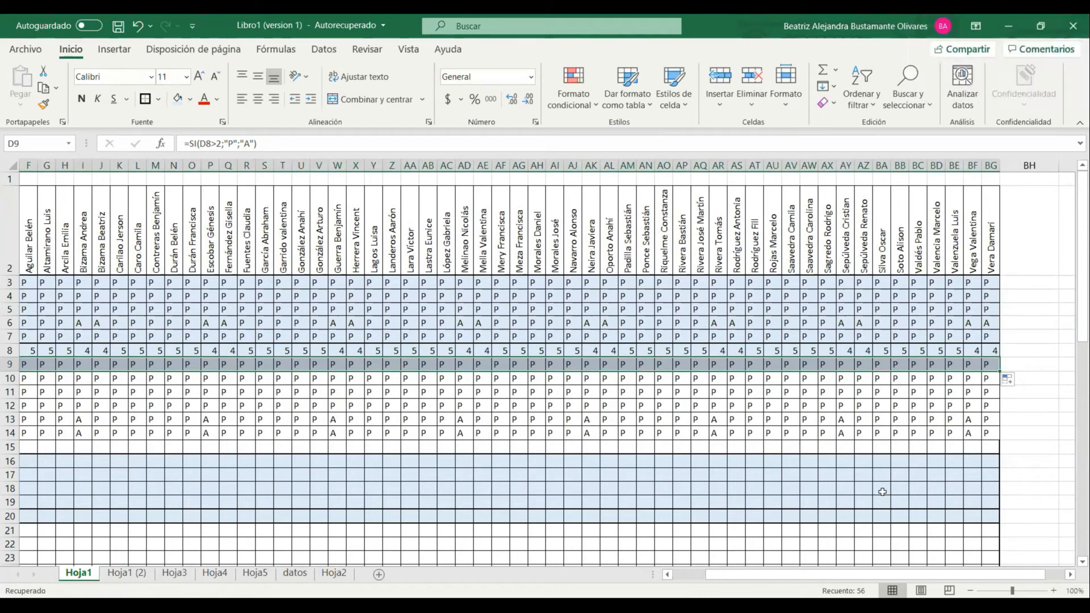
drag(741, 578, 675, 578)
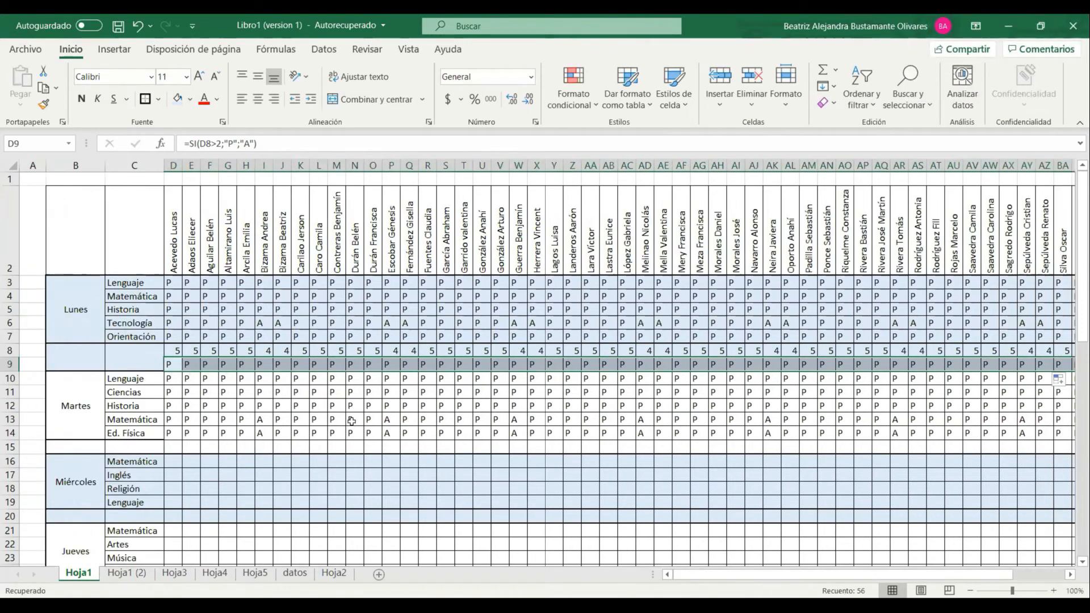
Mark the student in column S absent with A in all five Lunes classes, cells S3 to S7
click(444, 307)
click(446, 283)
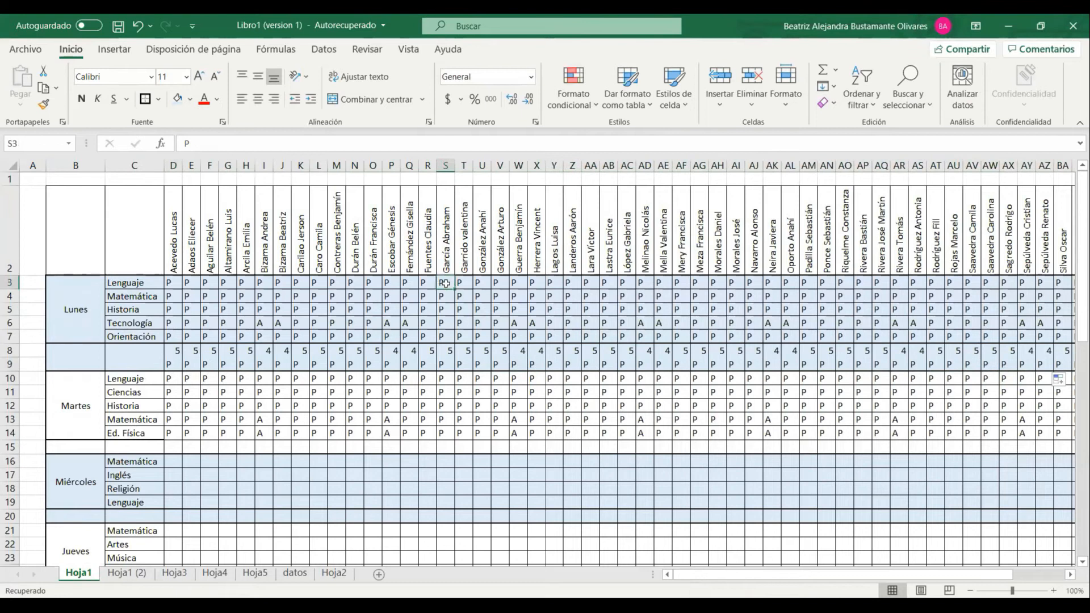
text(A)
key(Return)
text(A)
key(Return)
text(A)
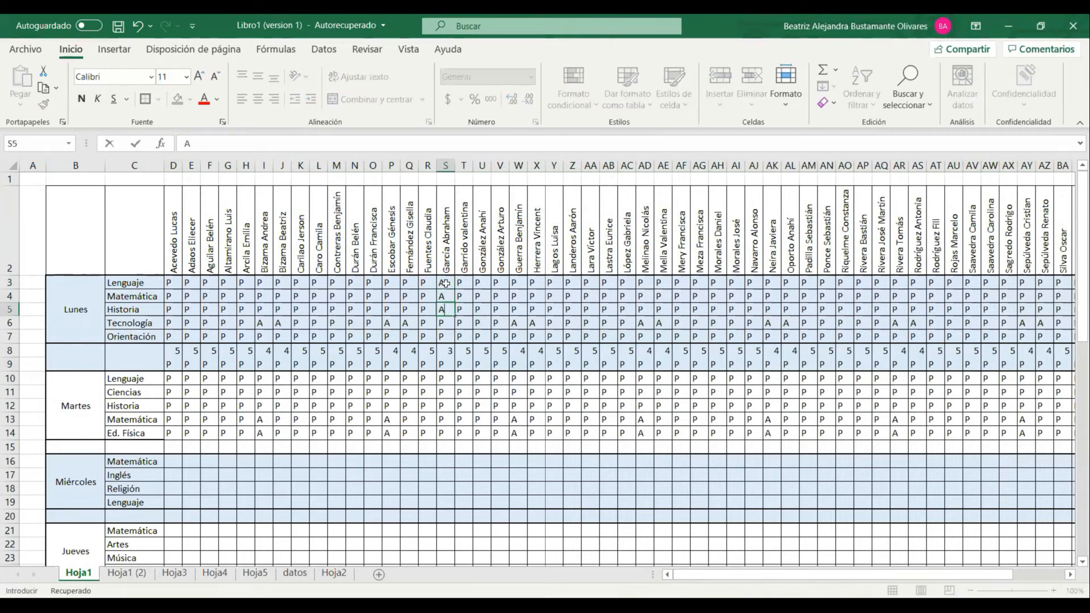
key(Return)
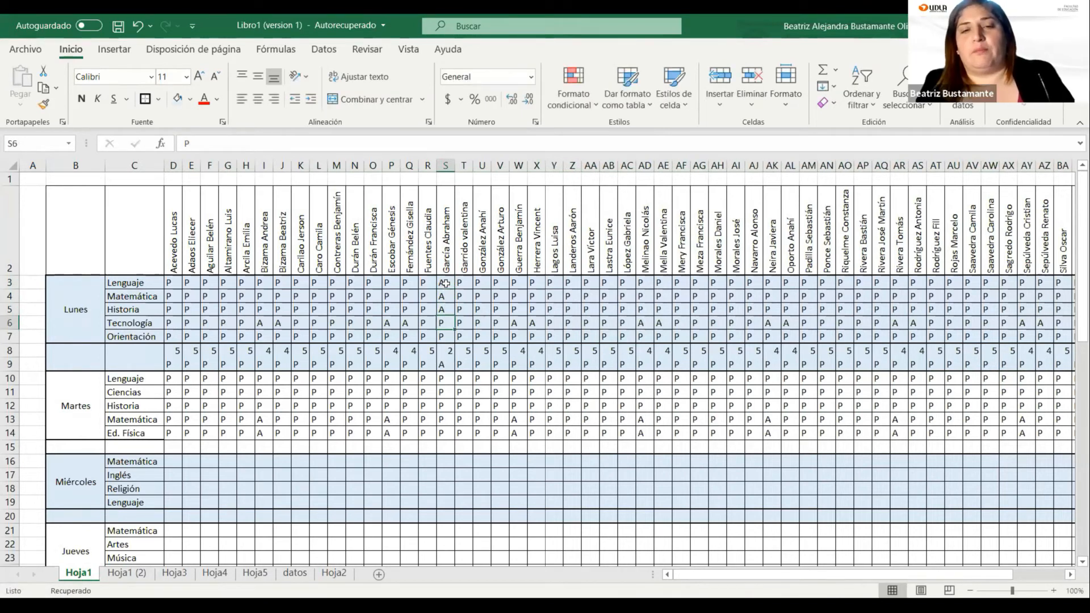
text(A)
key(Return)
text(A)
key(Tab)
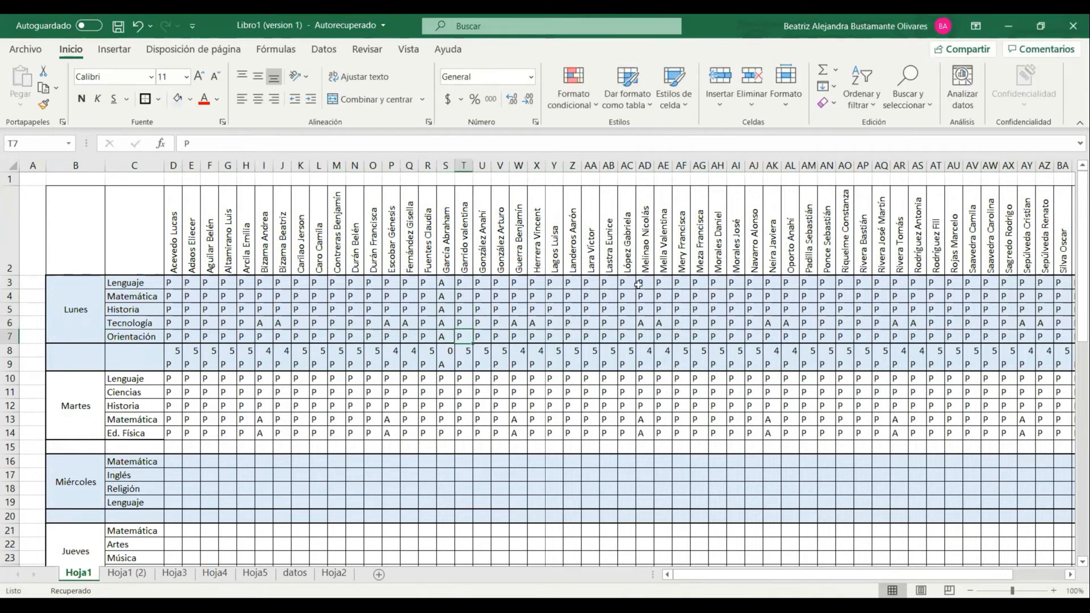
Check the daily attendance formula in S9 and review the results across D9:BG9
click(442, 365)
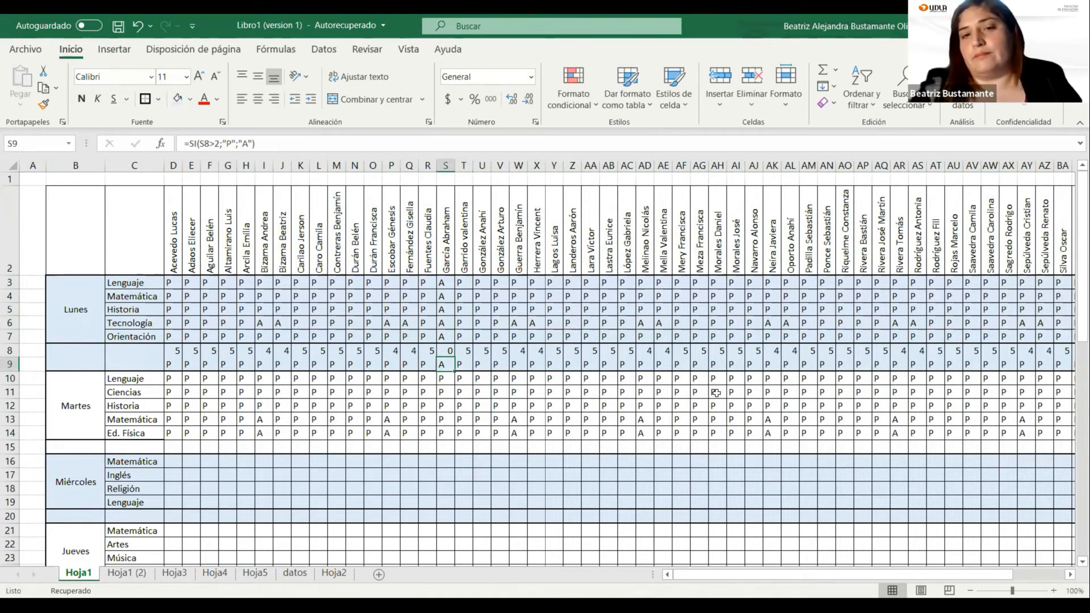
click(172, 364)
drag(173, 363, 1027, 362)
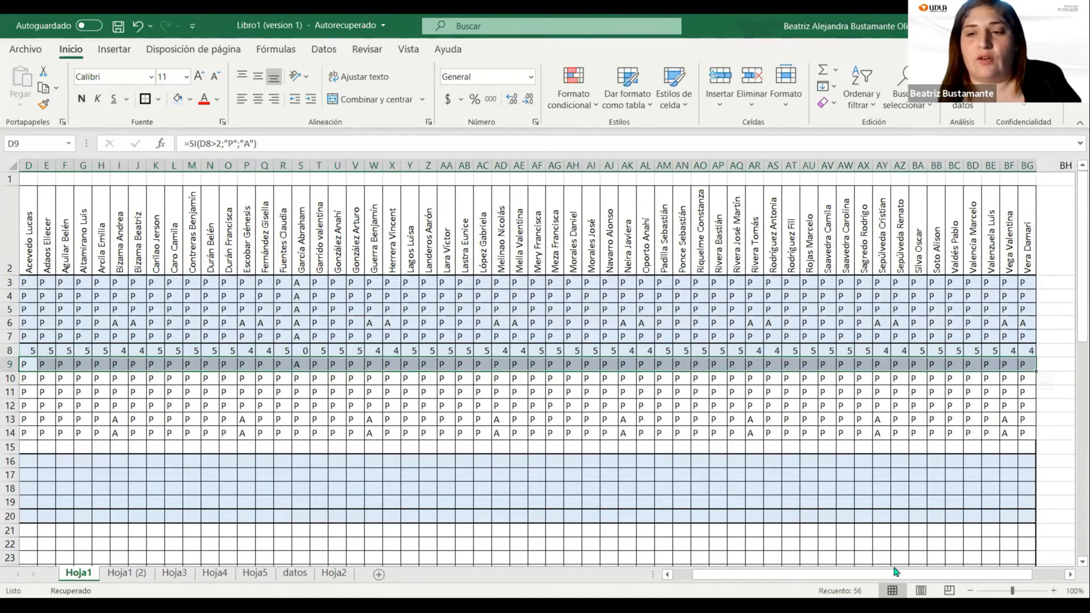
drag(893, 575, 869, 575)
Label row 9 in C9 as ASISTENCIA DIARIA and align the text to the right
click(125, 369)
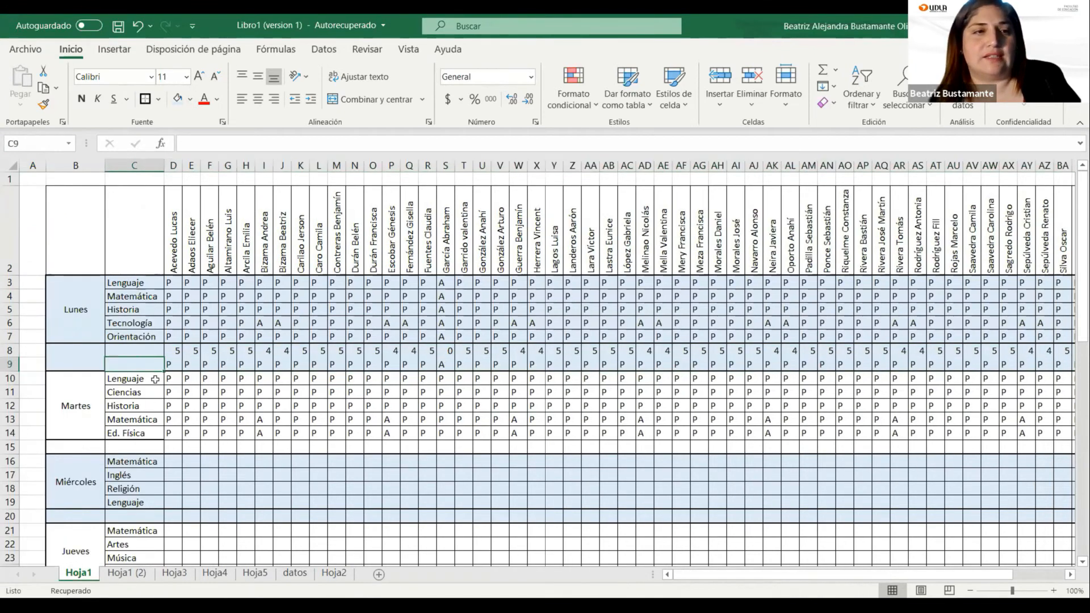
text(aSISTENCIA)
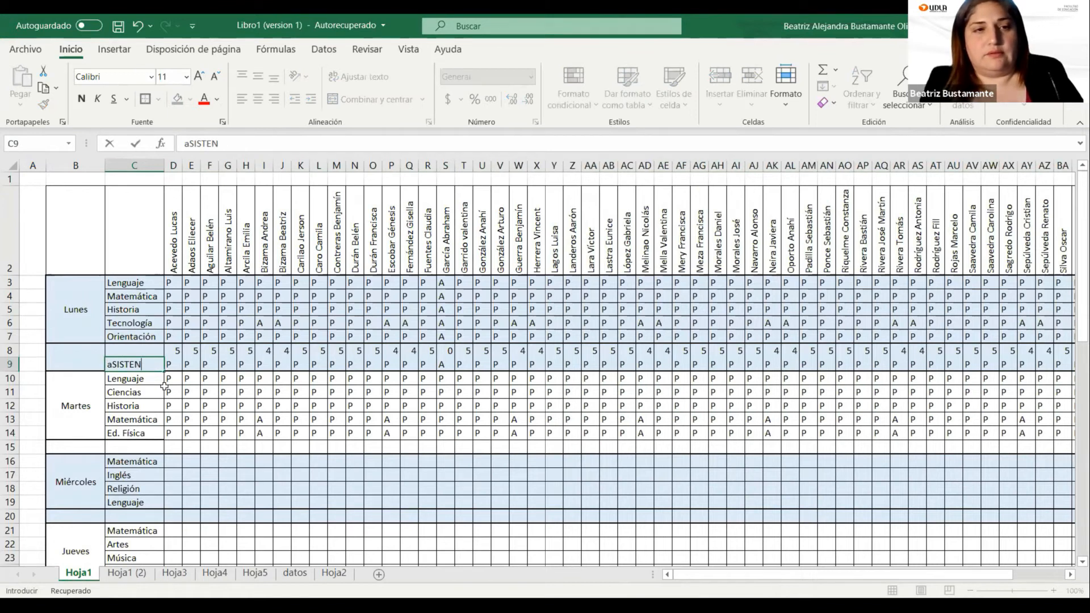
key(BackSpace)
key(BackSpace)
key(BackSpace)
key(BackSpace)
key(BackSpace)
key(BackSpace)
key(BackSpace)
key(BackSpace)
key(BackSpace)
key(BackSpace)
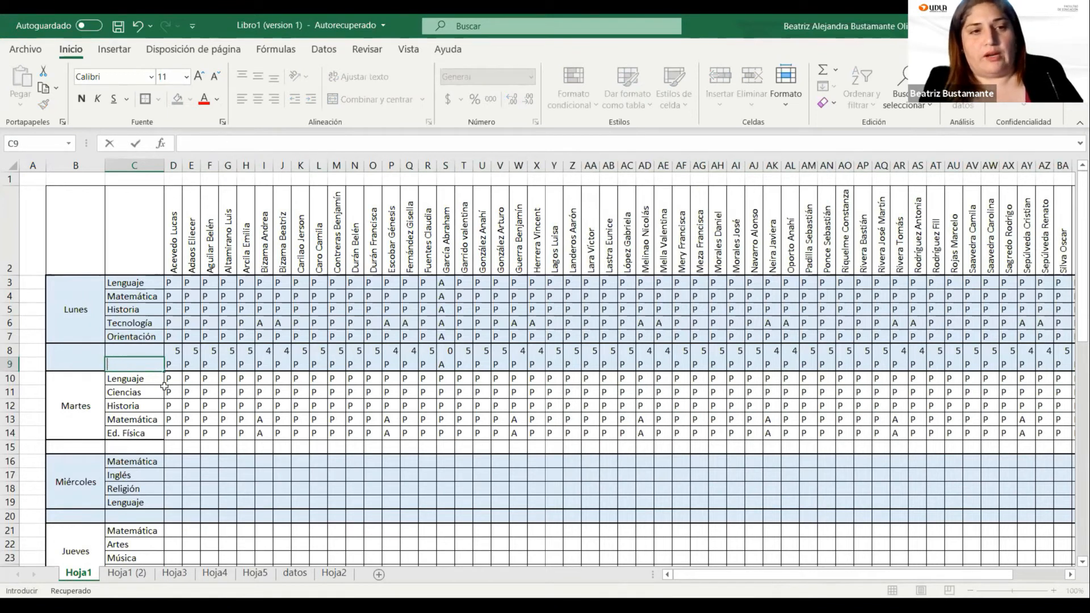
text(ASISTENC)
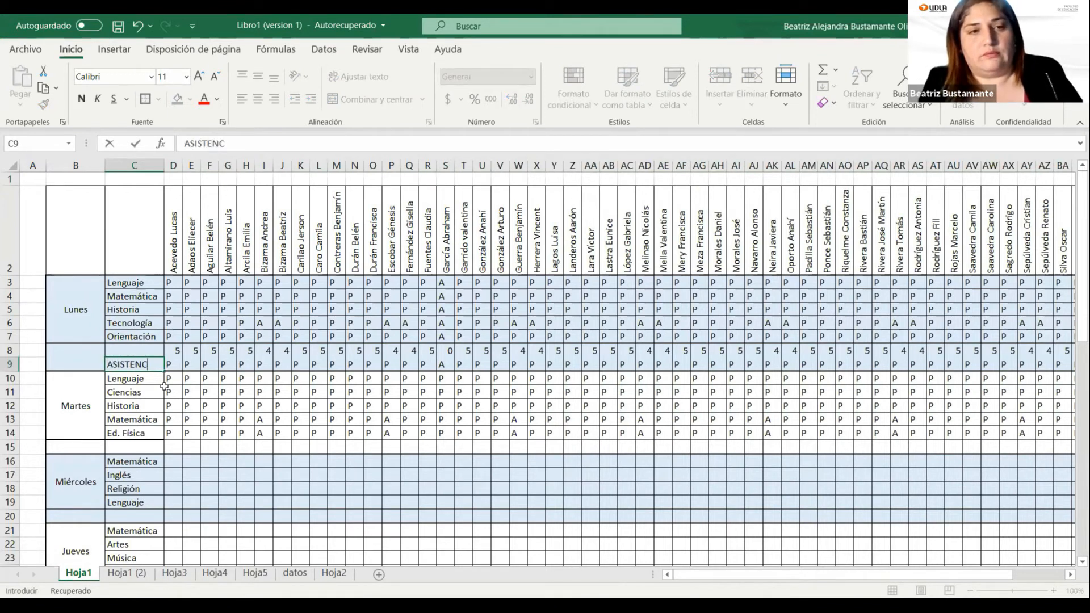
text(IA DIARIA)
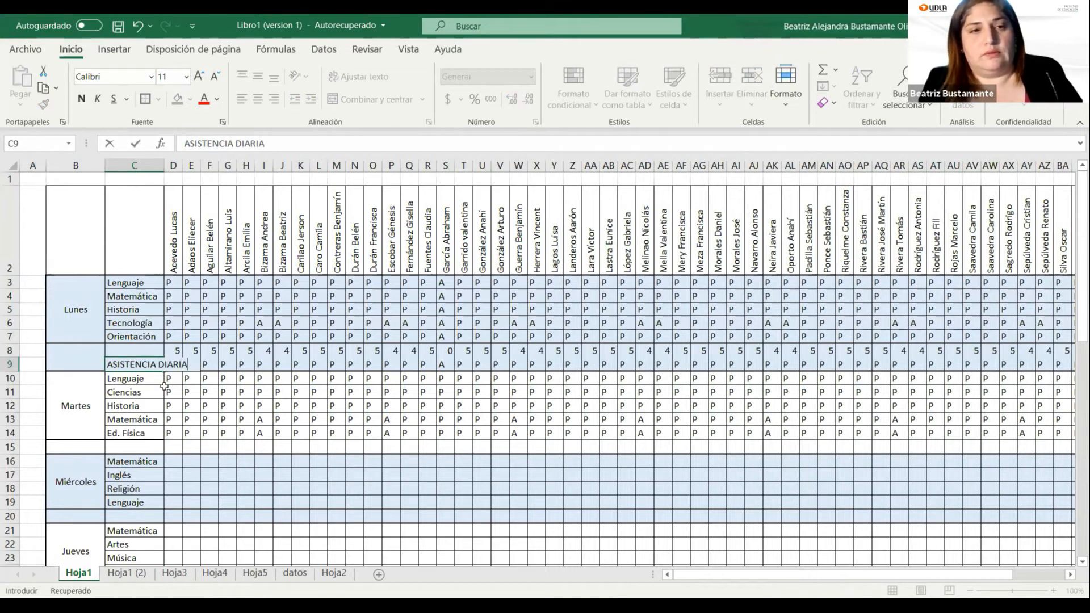
key(Return)
click(126, 363)
click(273, 99)
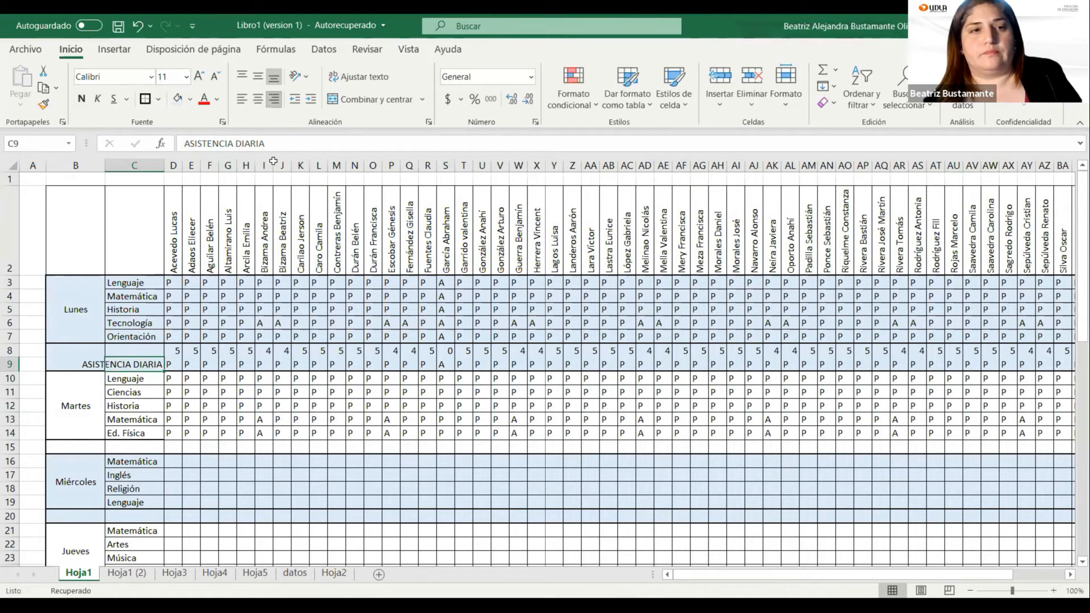
Start a conditional formatting rule on the daily attendance cells D9:BG9 for cells containing the text A
click(241, 404)
drag(173, 363, 999, 366)
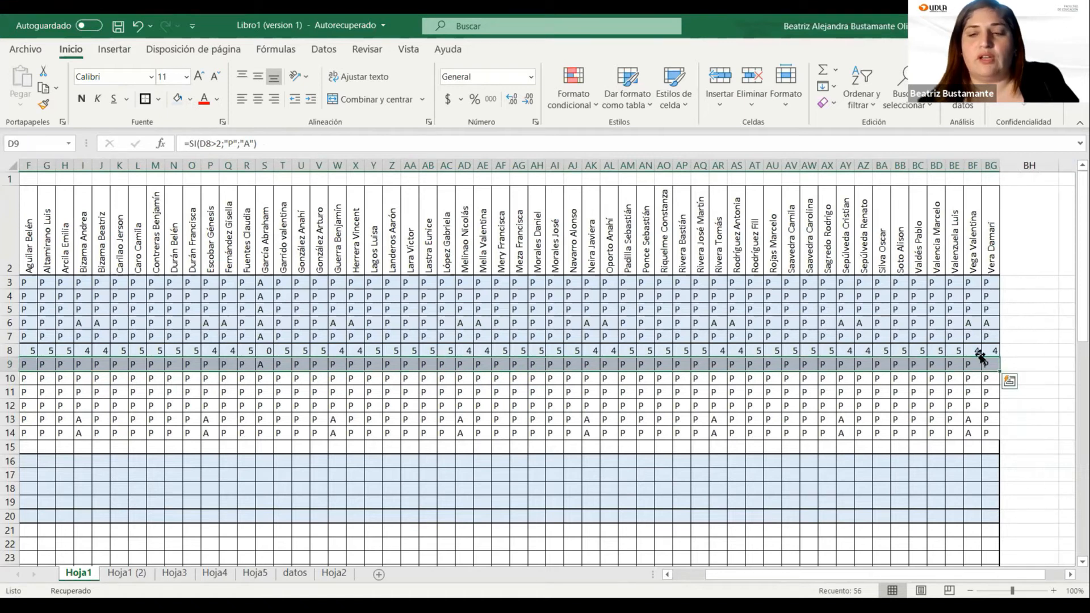
click(593, 108)
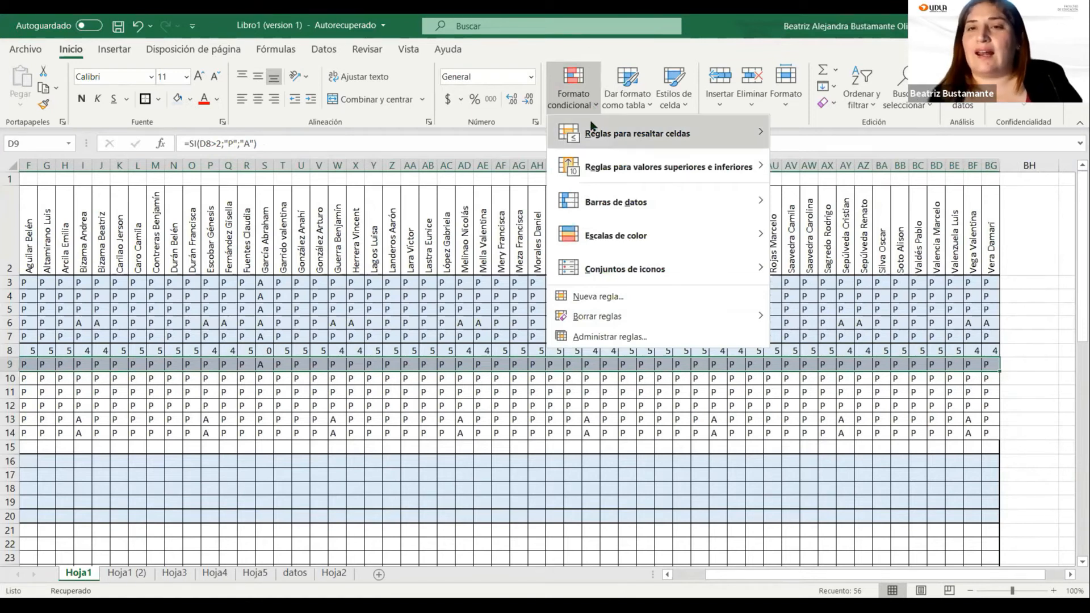
mouse_move(593, 129)
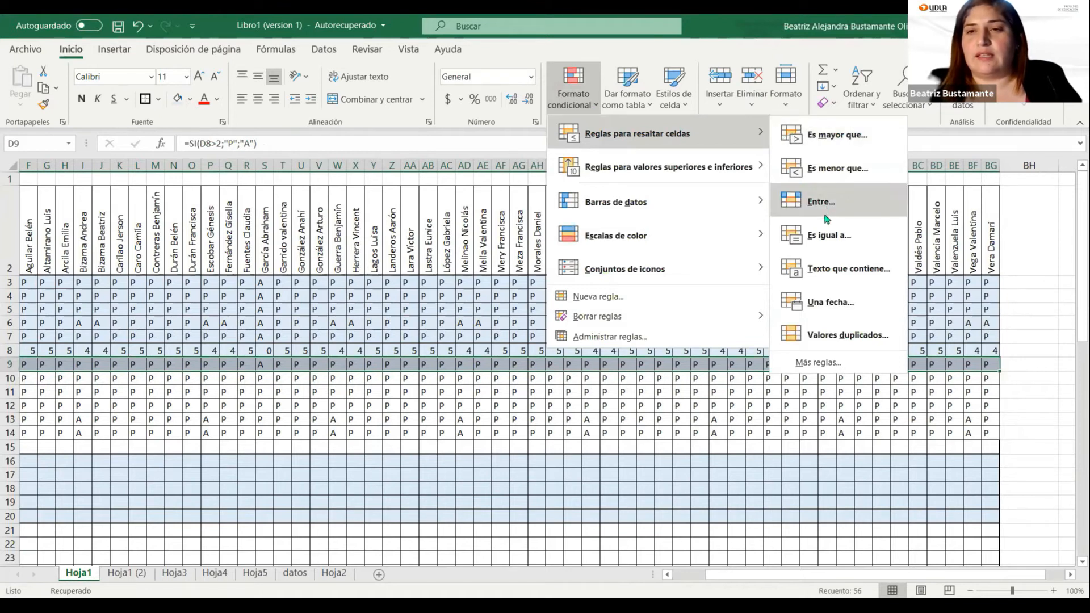
click(850, 274)
text(A)
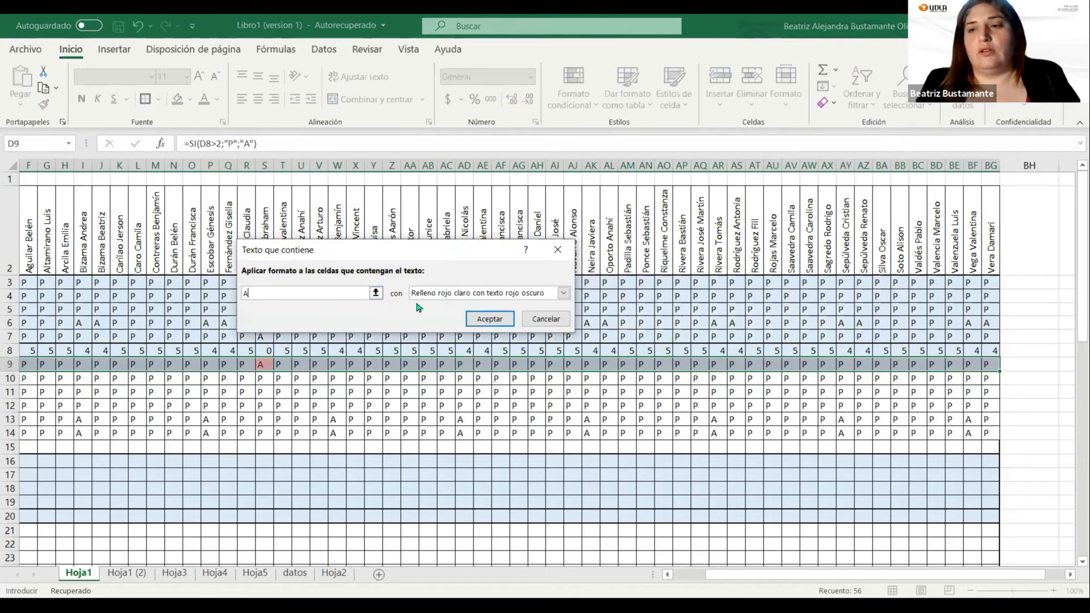
Try the preset green fill with dark green text and yellow fill with dark yellow text for the rule
click(469, 293)
click(469, 293)
click(469, 293)
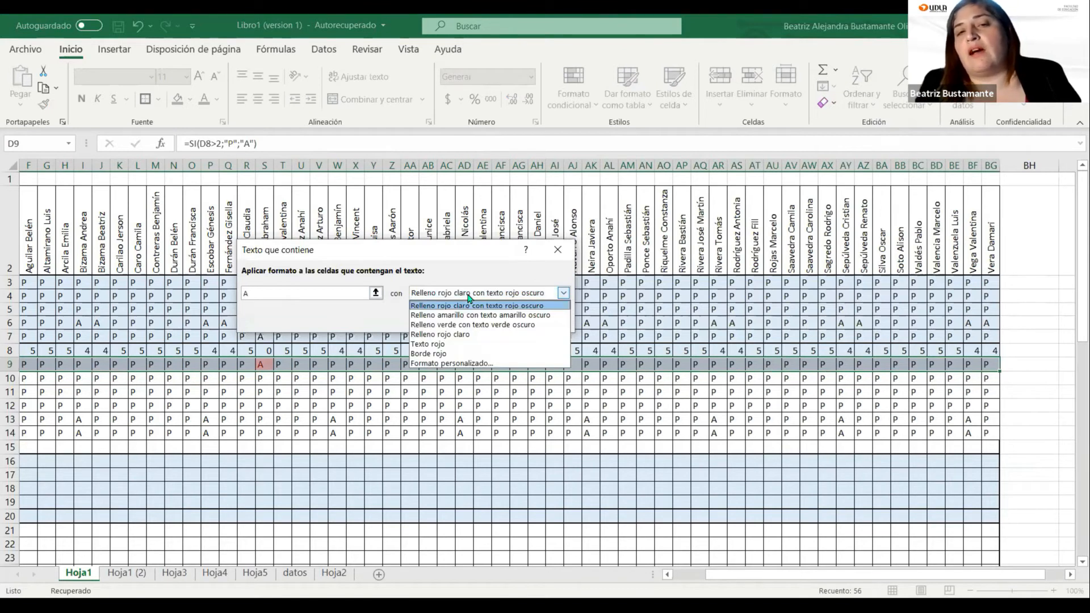
click(469, 297)
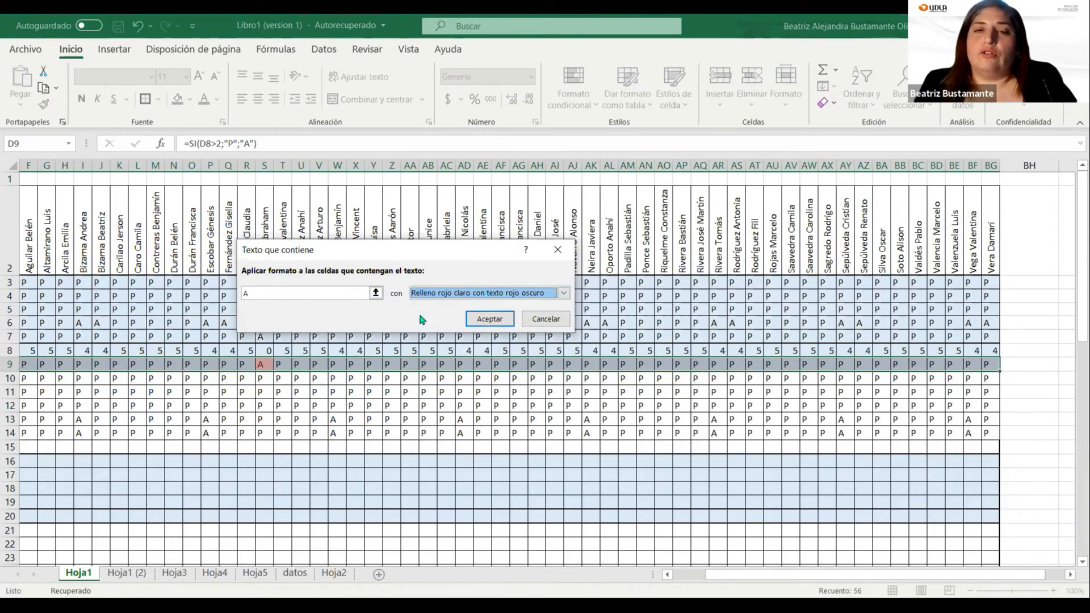
click(474, 293)
click(463, 330)
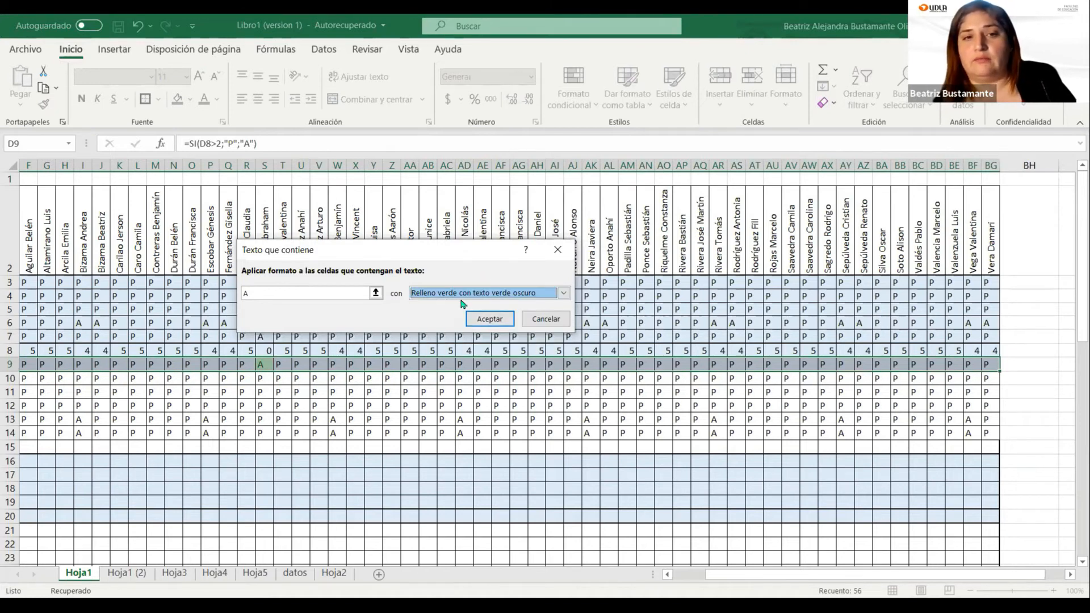
click(464, 293)
click(454, 314)
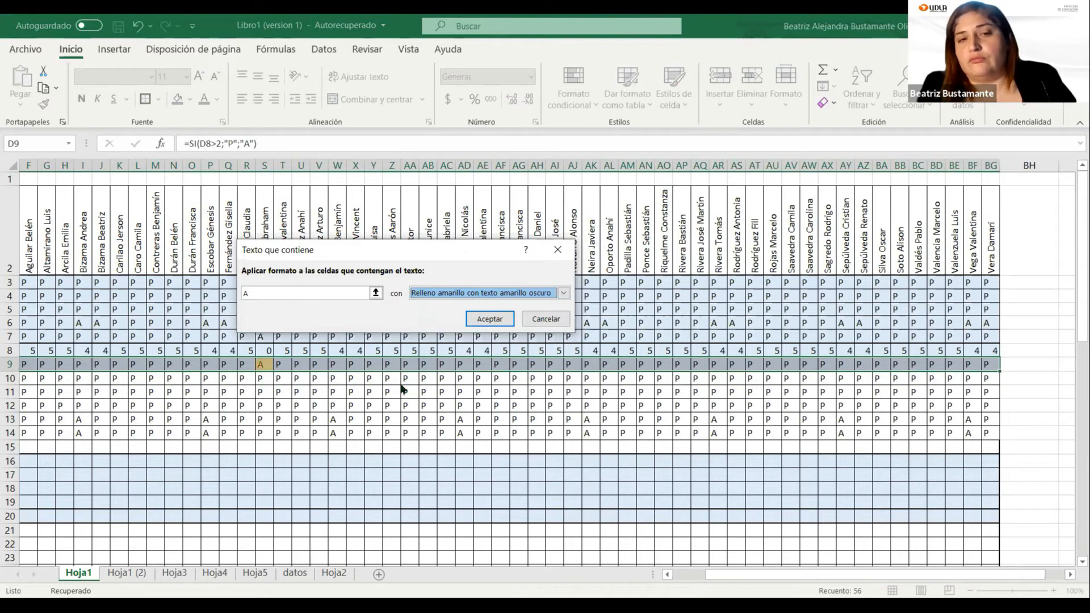
Choose a custom format for the absence rule and set its background fill to purple
click(433, 293)
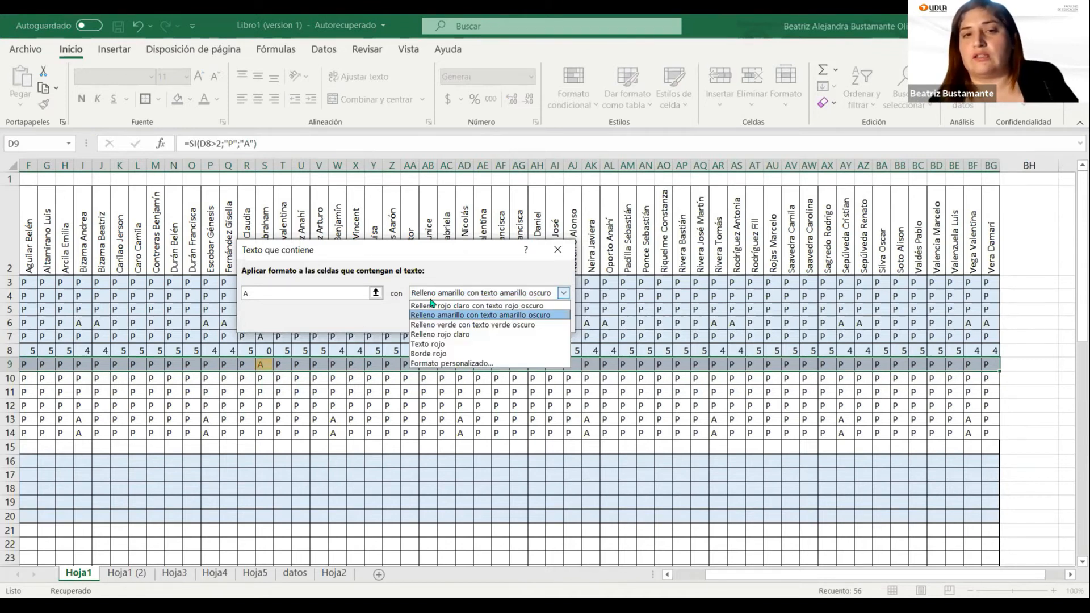
click(458, 364)
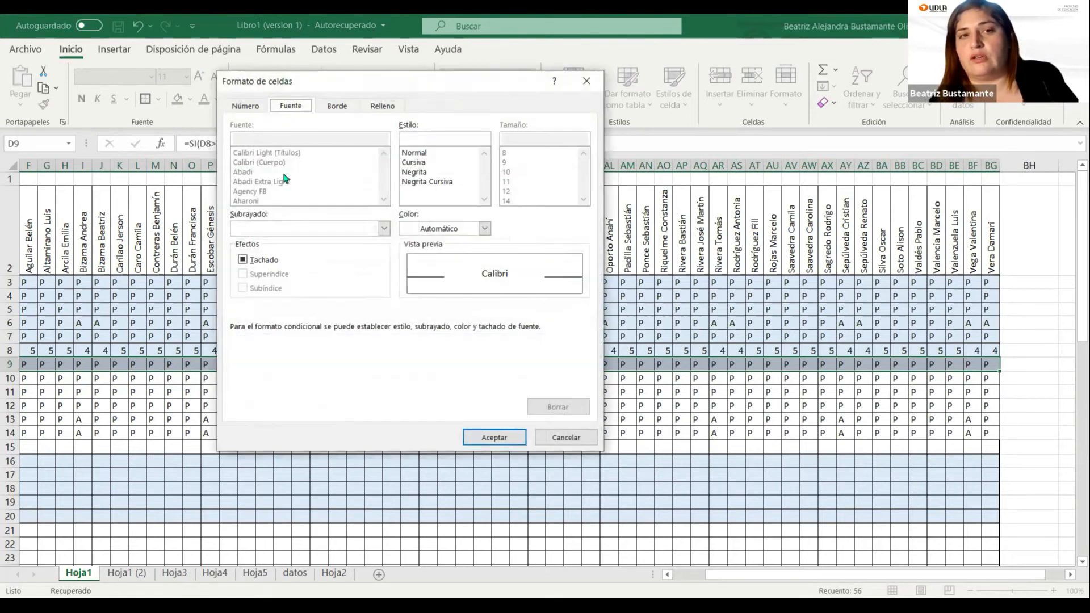
click(334, 109)
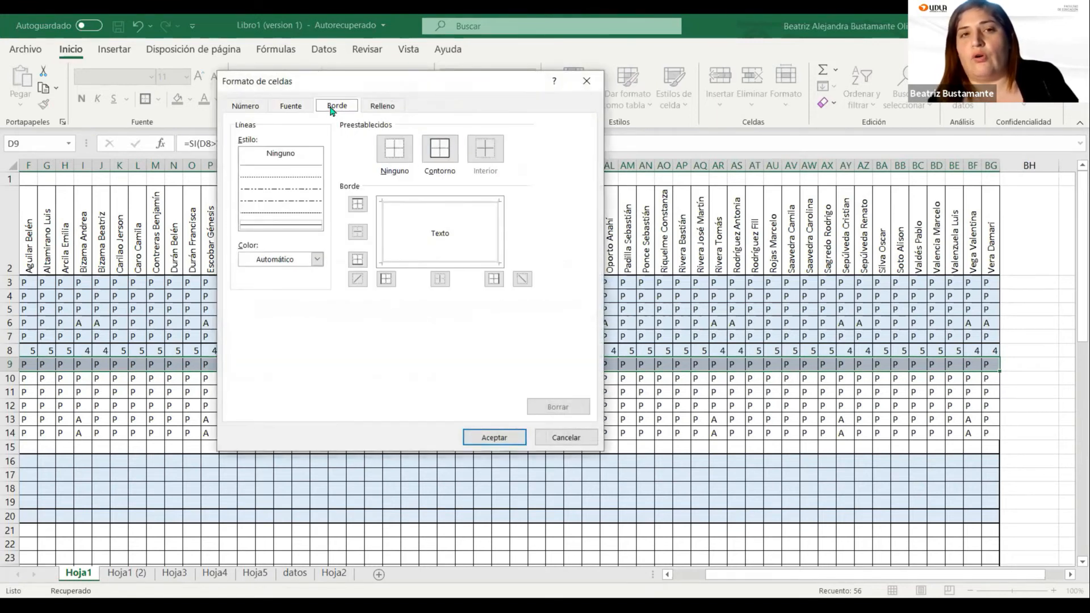
click(392, 108)
click(356, 240)
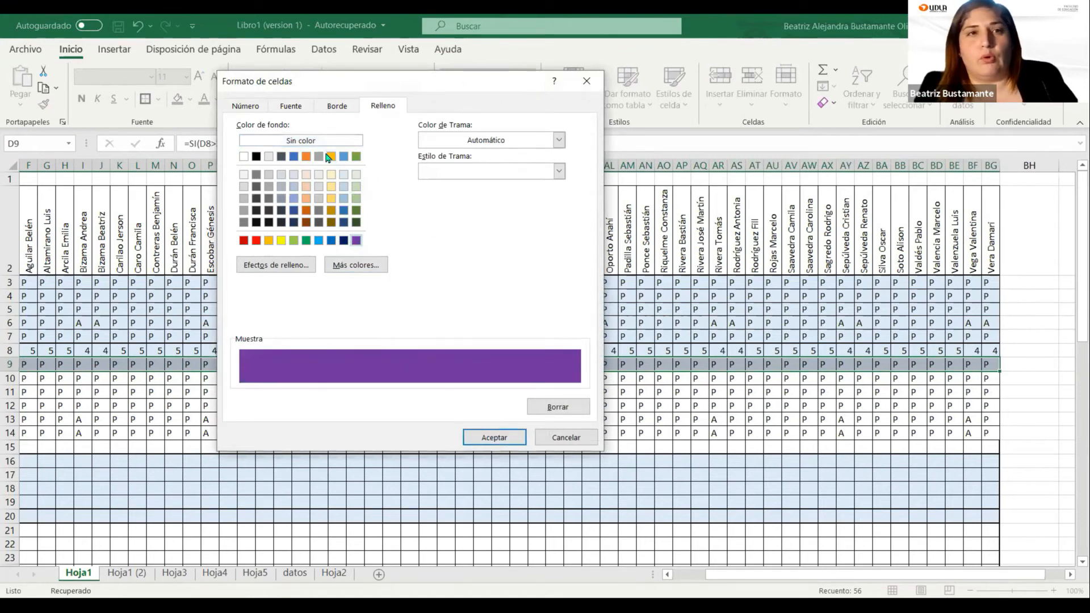
Set the custom format's font color to white and apply the conditional formatting rule to row 9
click(292, 107)
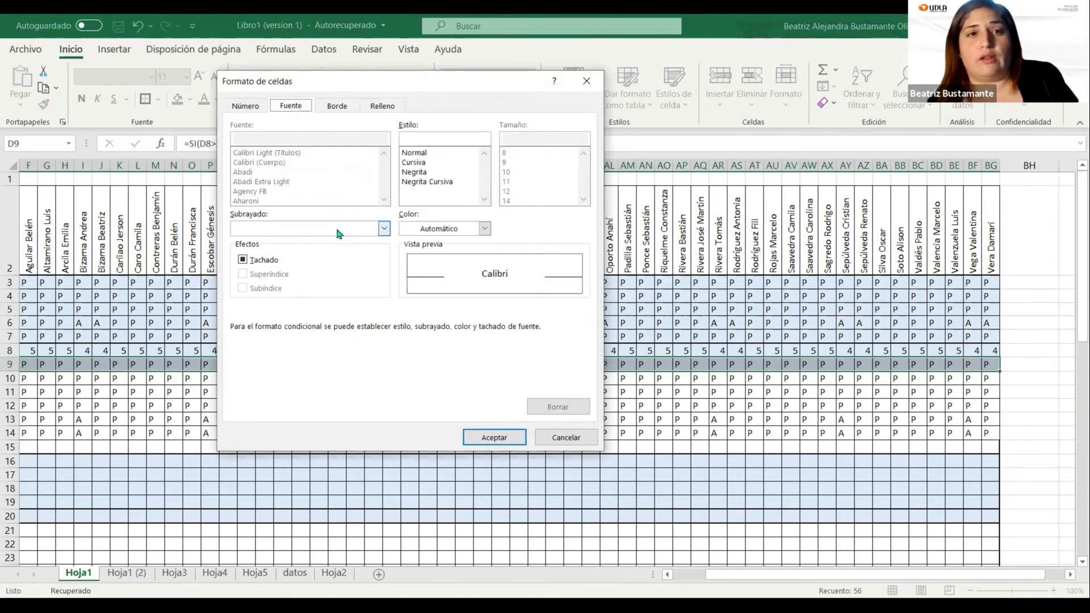
click(484, 228)
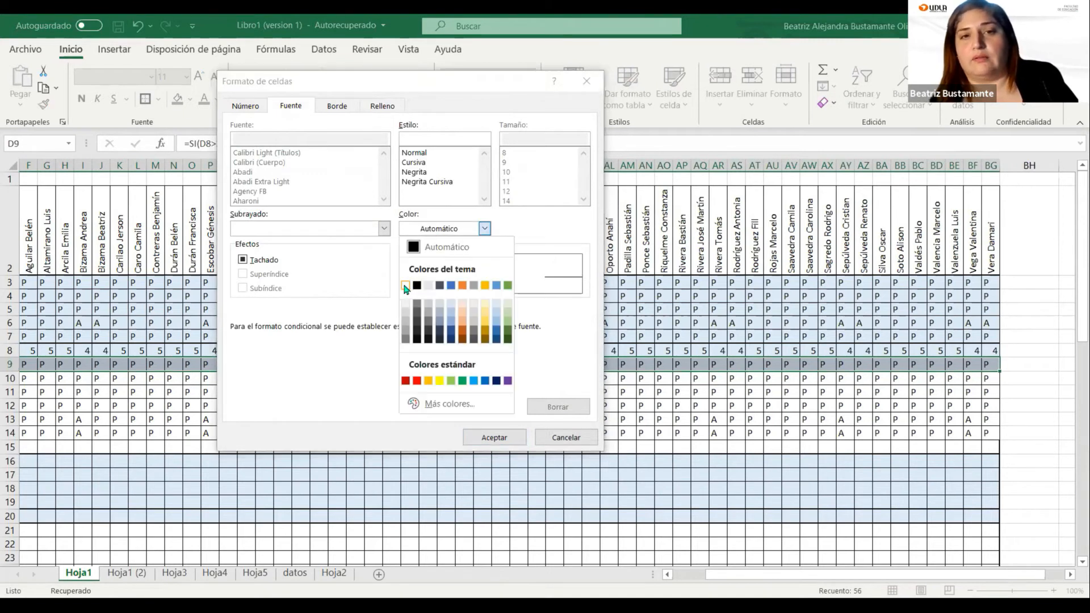
click(405, 287)
click(494, 439)
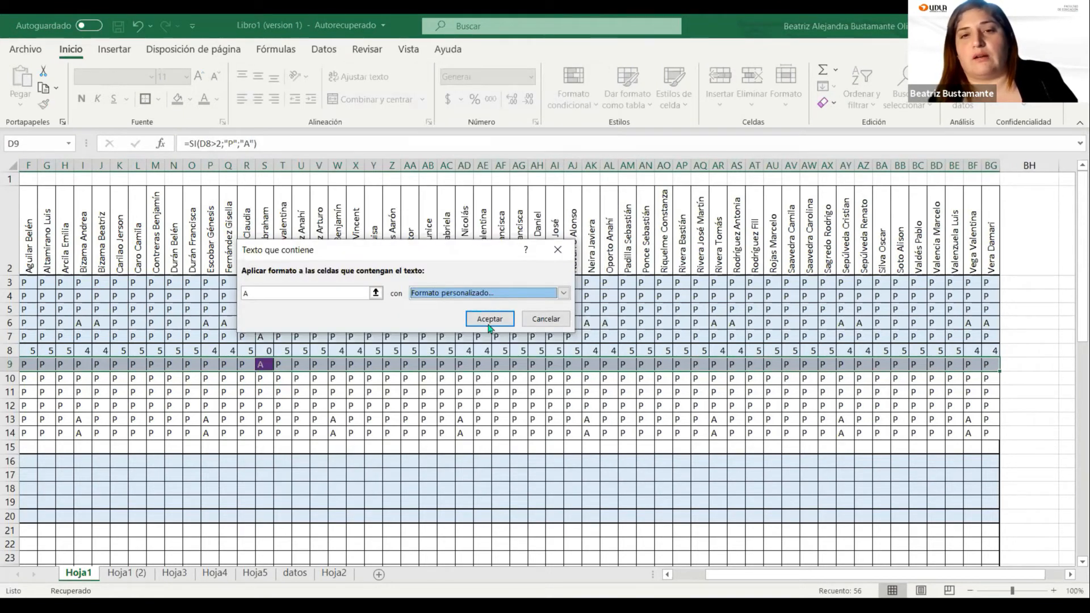
click(488, 319)
click(396, 418)
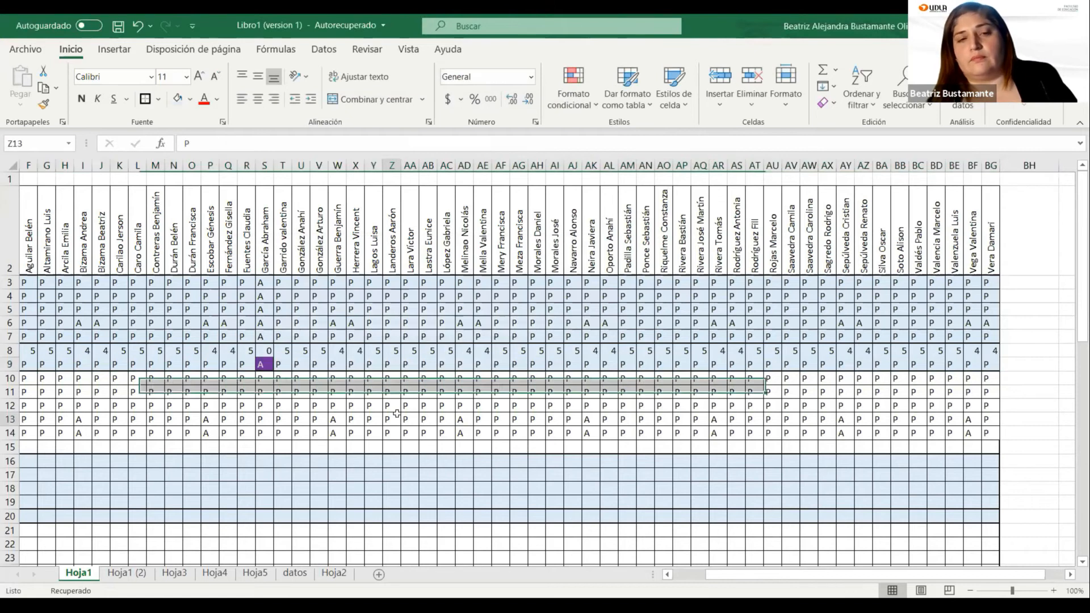
click(264, 364)
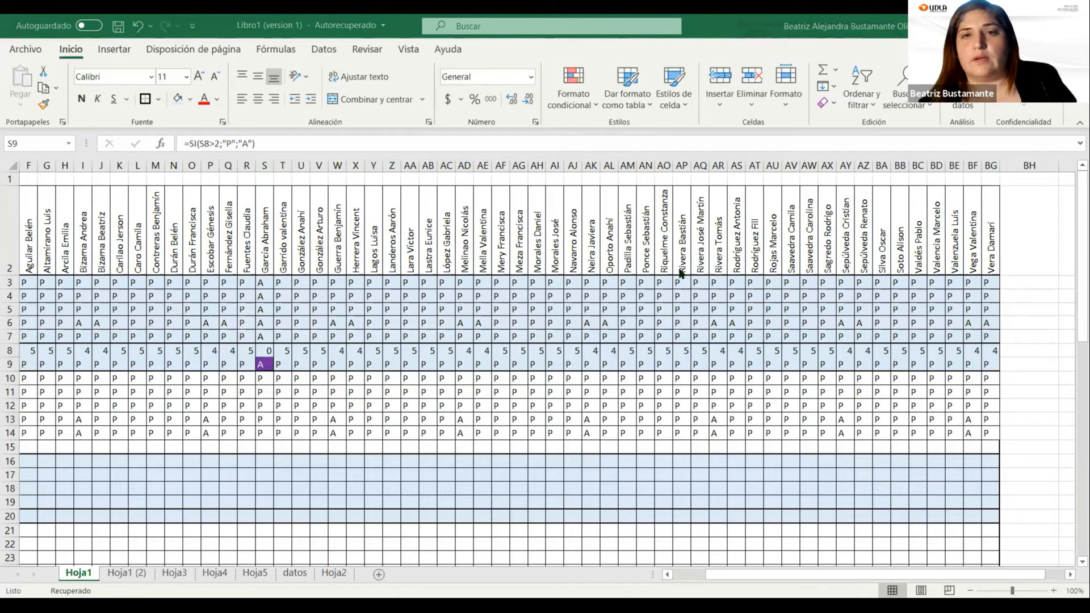
key(Up)
key(ctrl+Right)
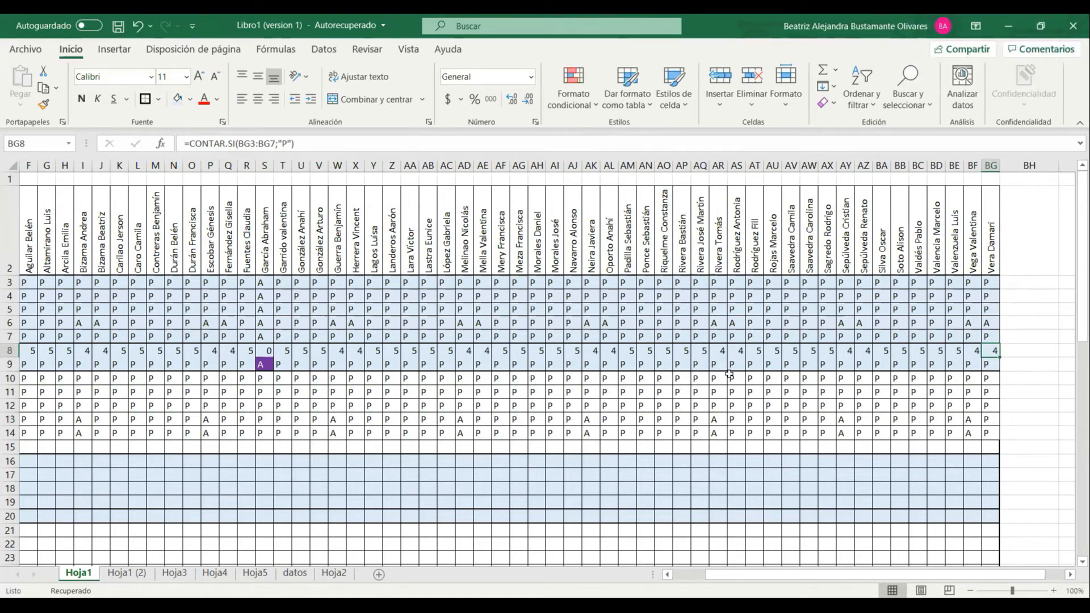
click(1024, 462)
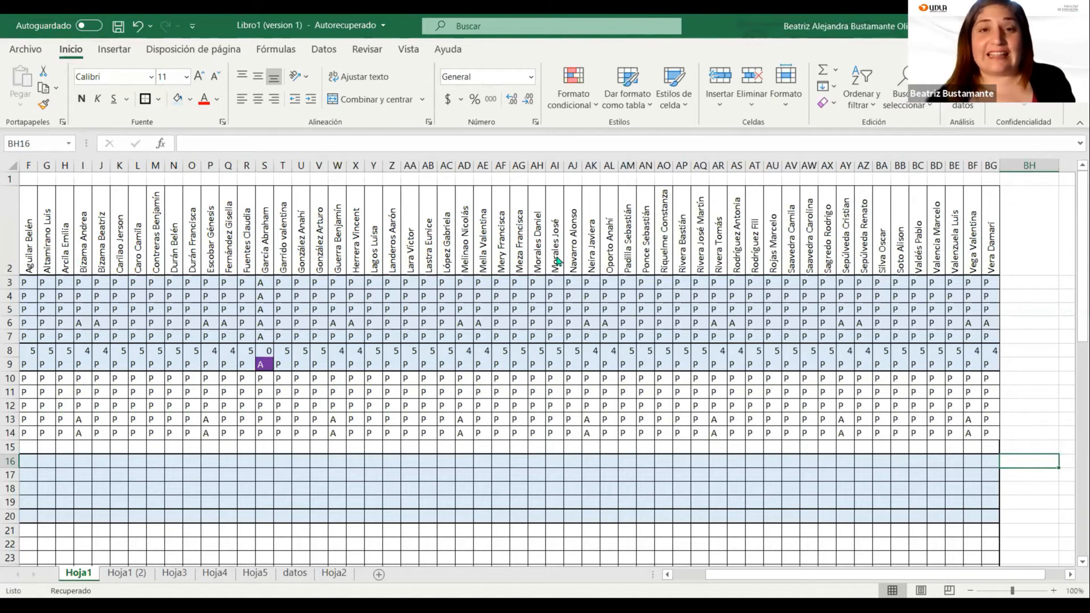
click(843, 390)
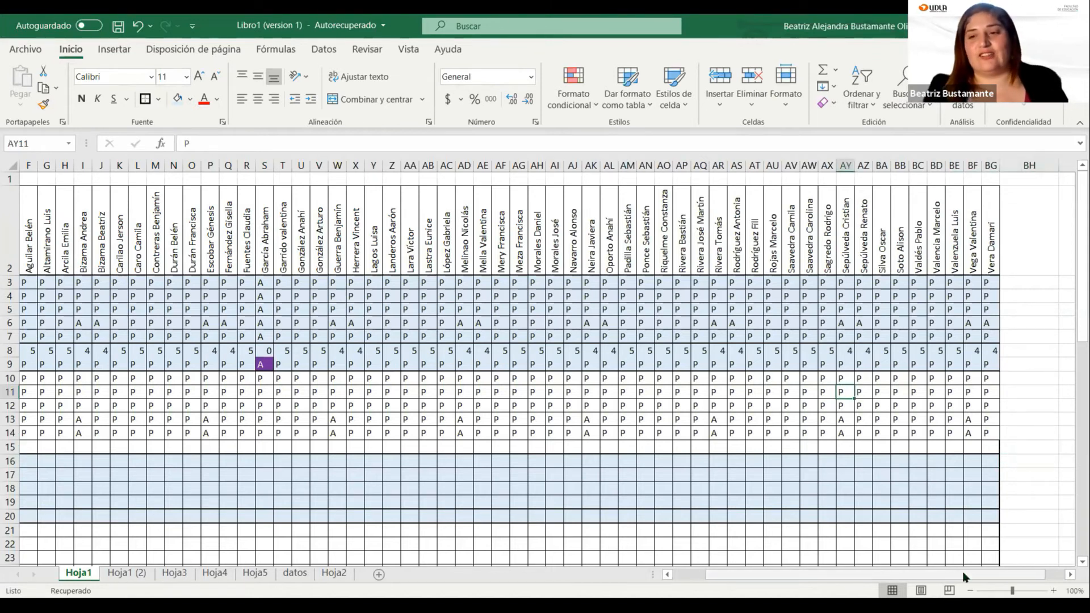
drag(963, 575, 770, 575)
click(170, 361)
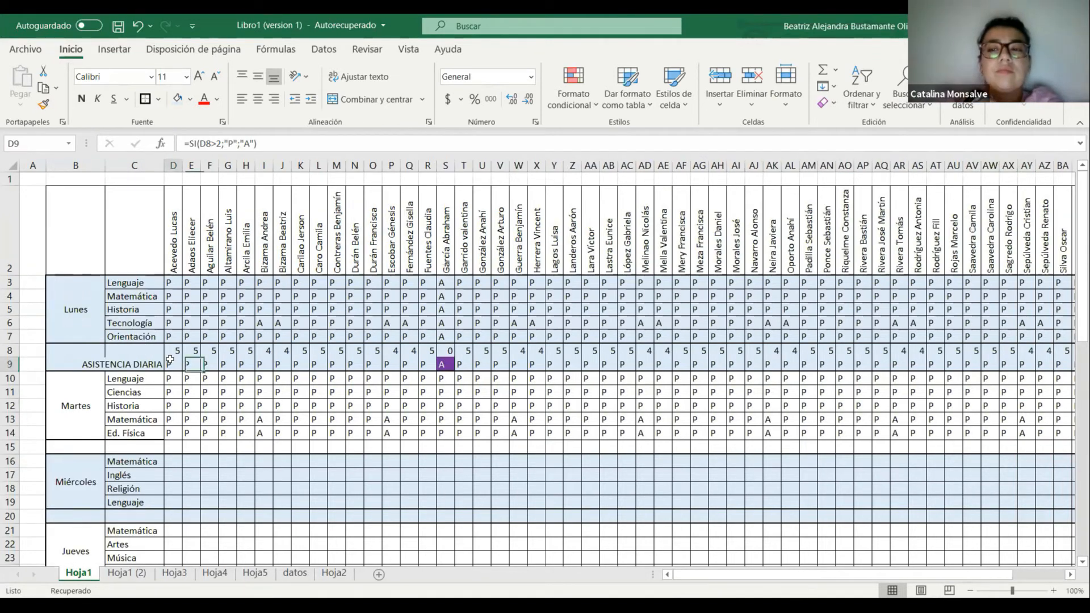
click(170, 449)
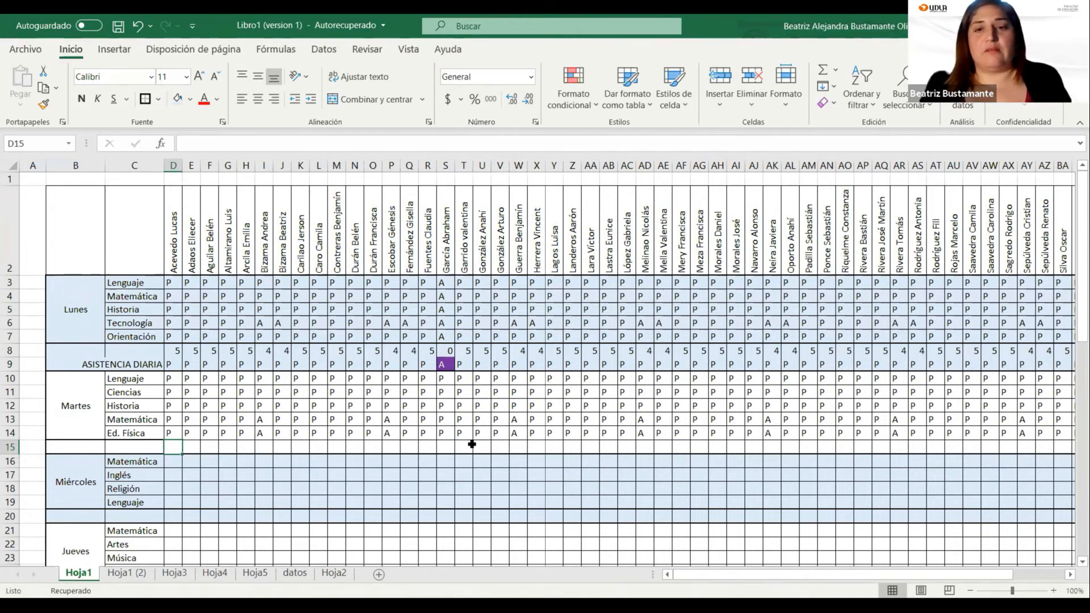
click(538, 408)
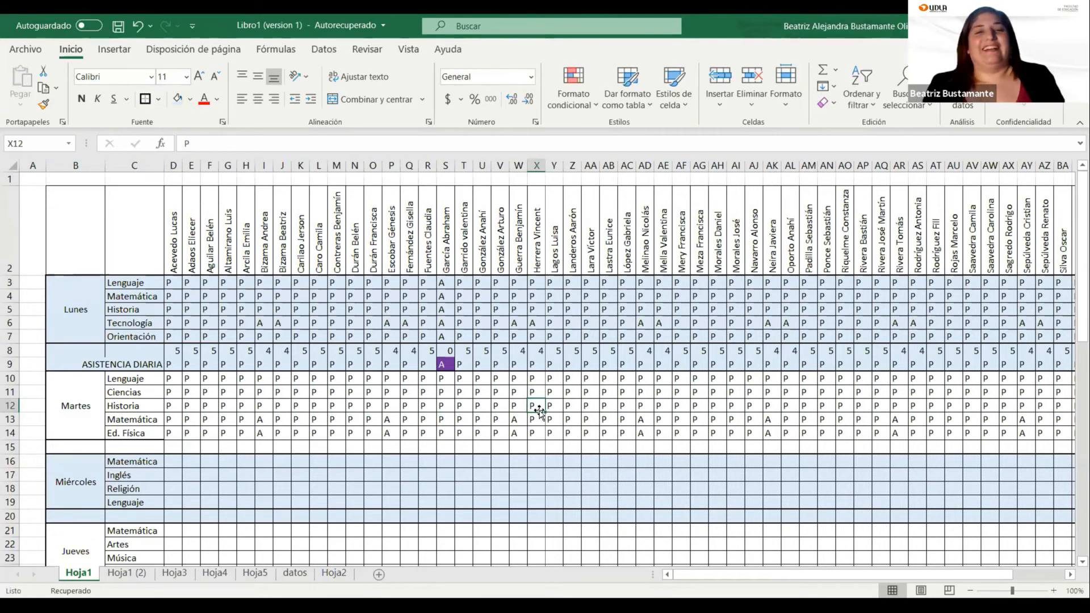
drag(821, 580, 903, 590)
click(980, 362)
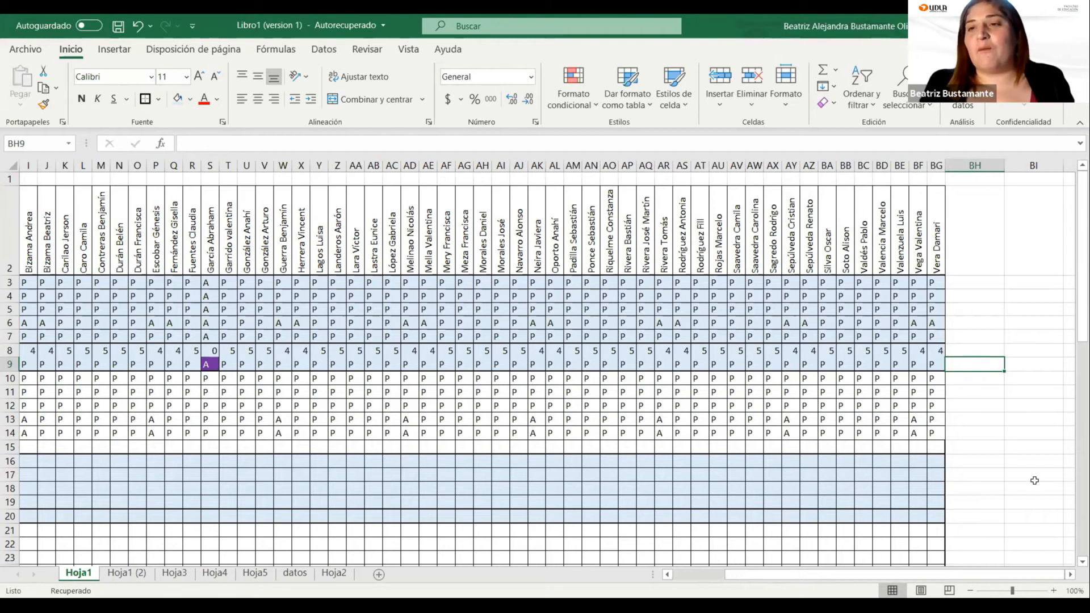
click(1006, 420)
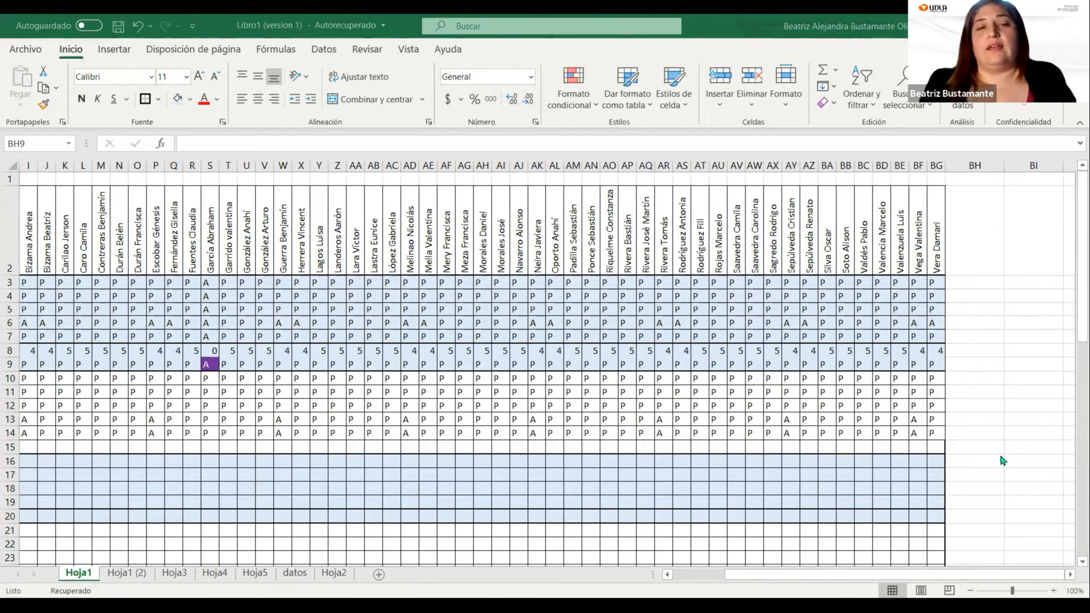
click(977, 363)
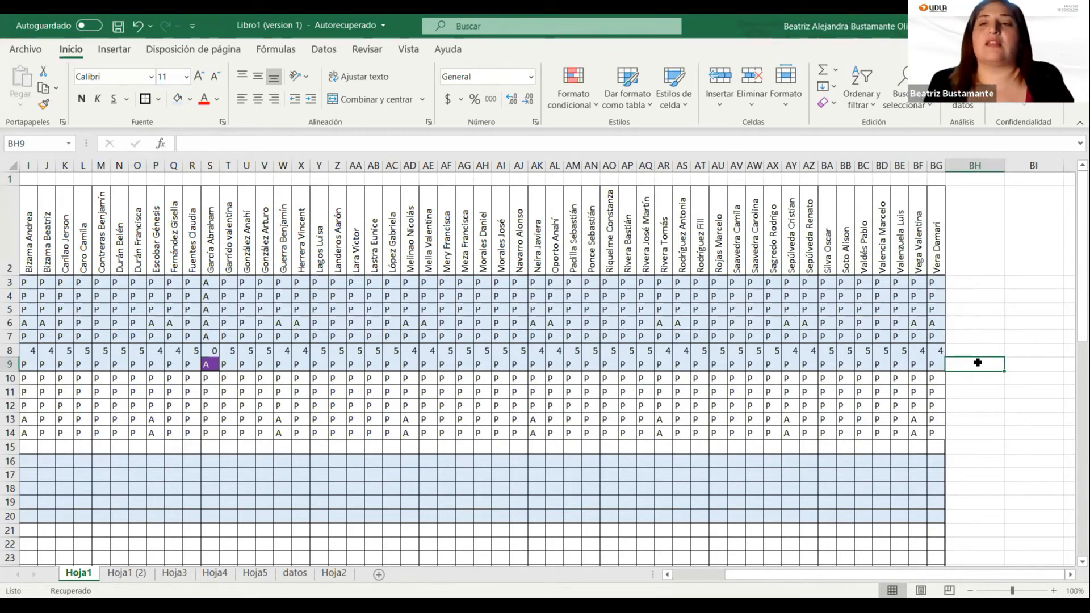
click(967, 393)
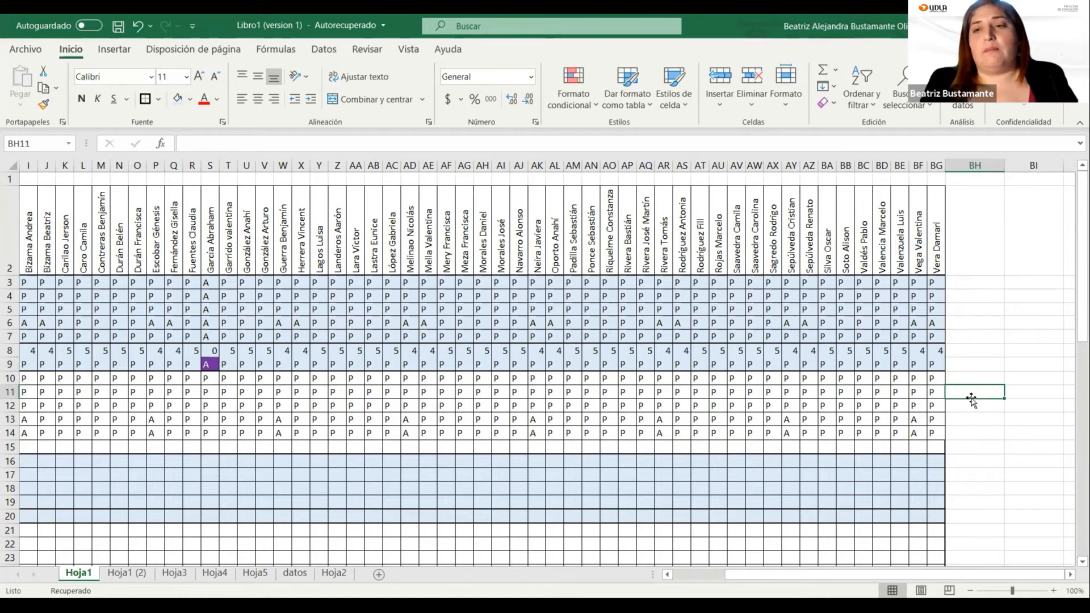
click(963, 364)
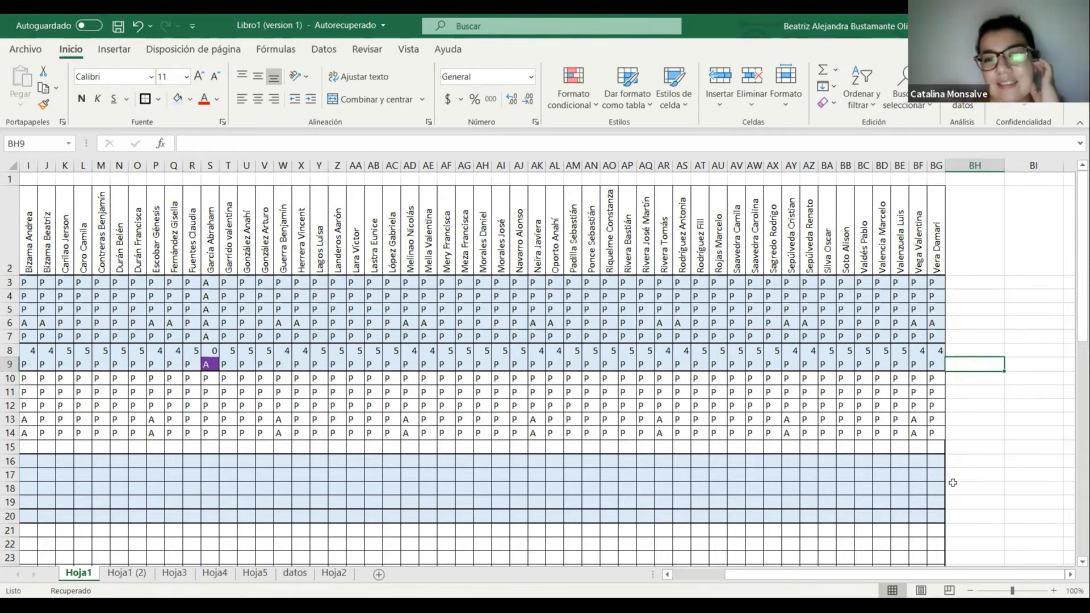
click(989, 309)
click(976, 373)
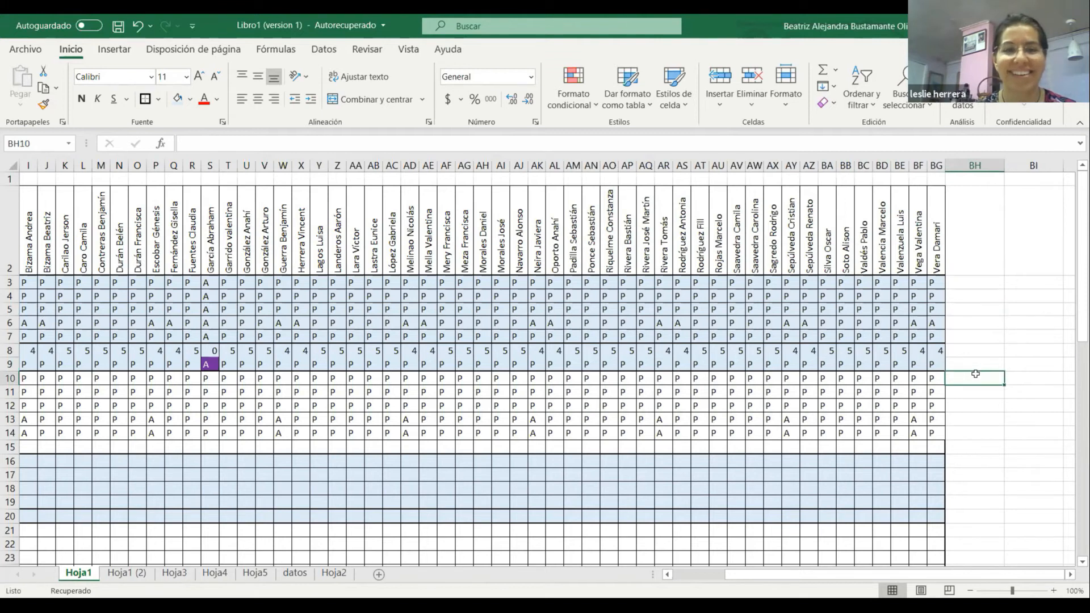
click(974, 362)
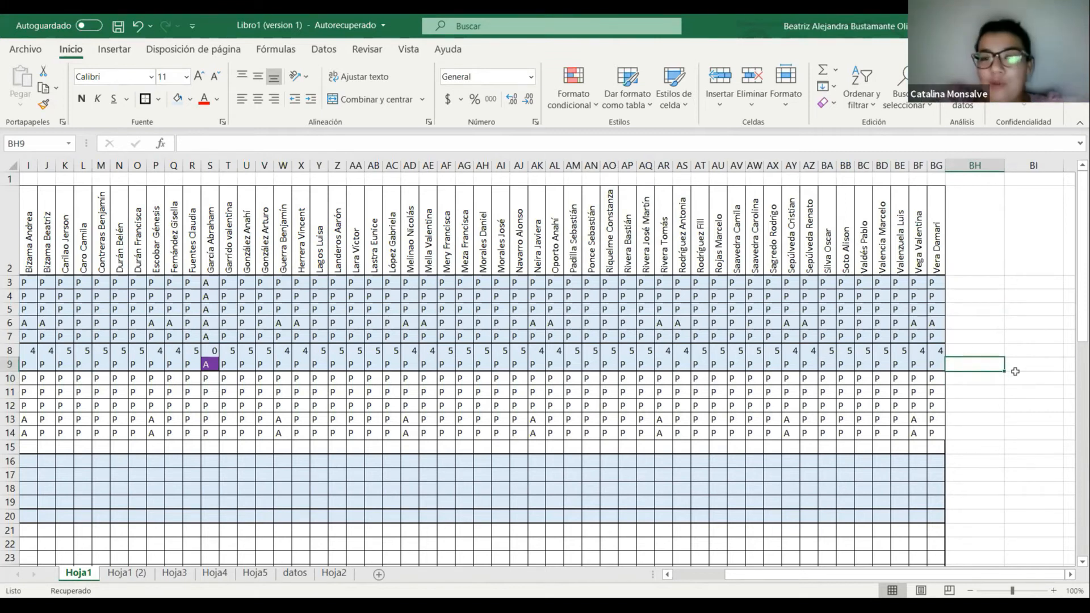
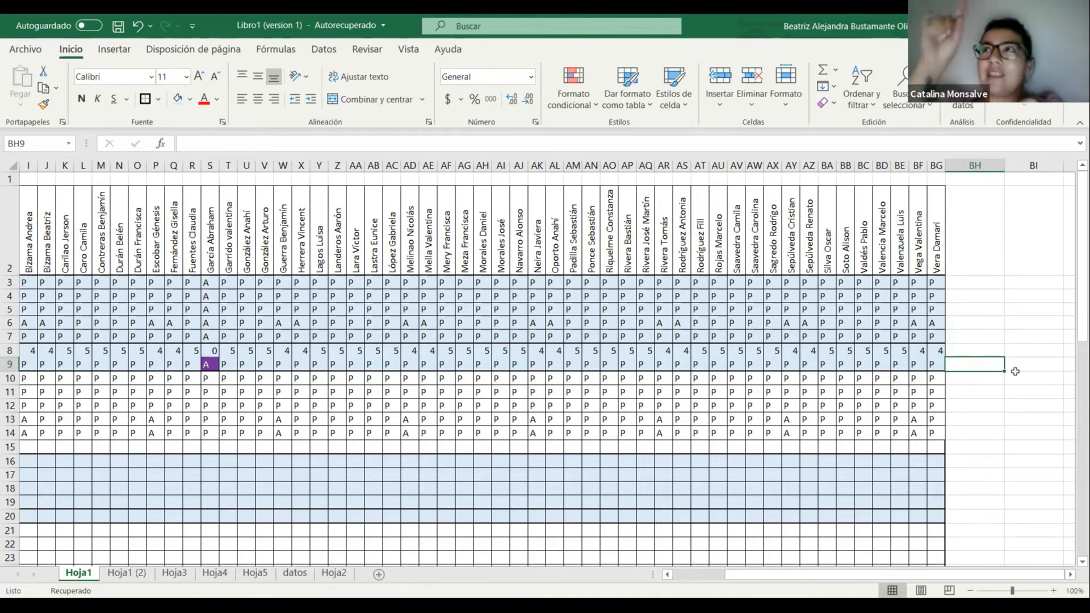
click(684, 265)
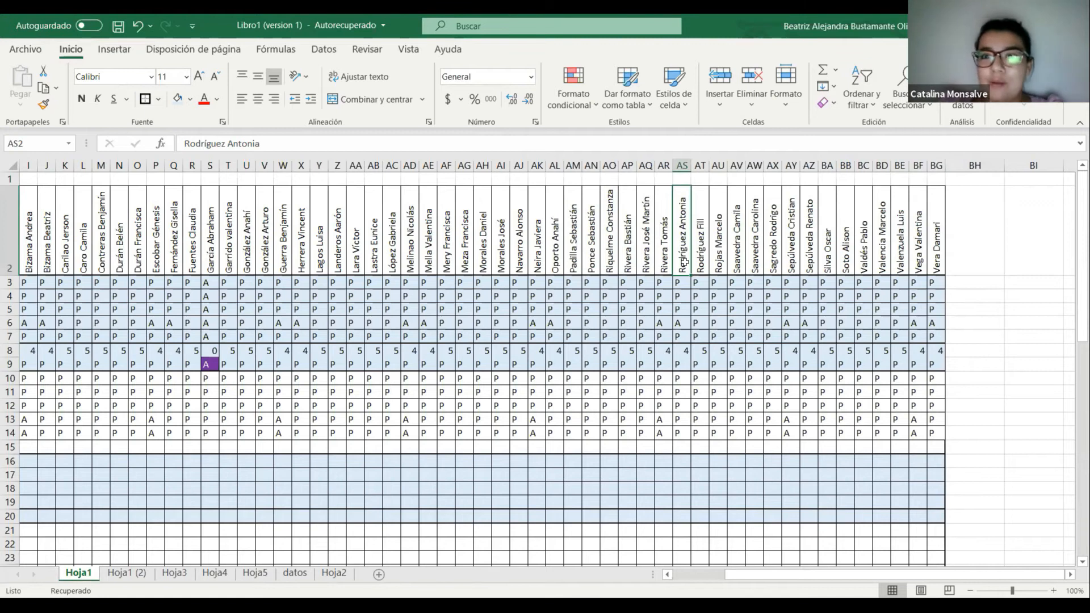
click(874, 249)
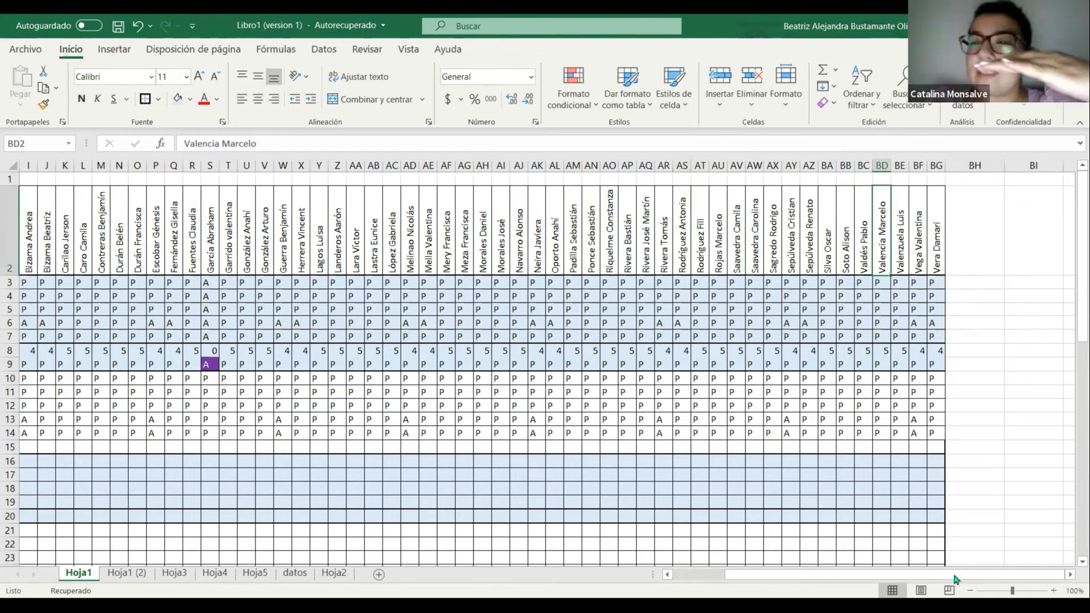
drag(954, 578, 854, 577)
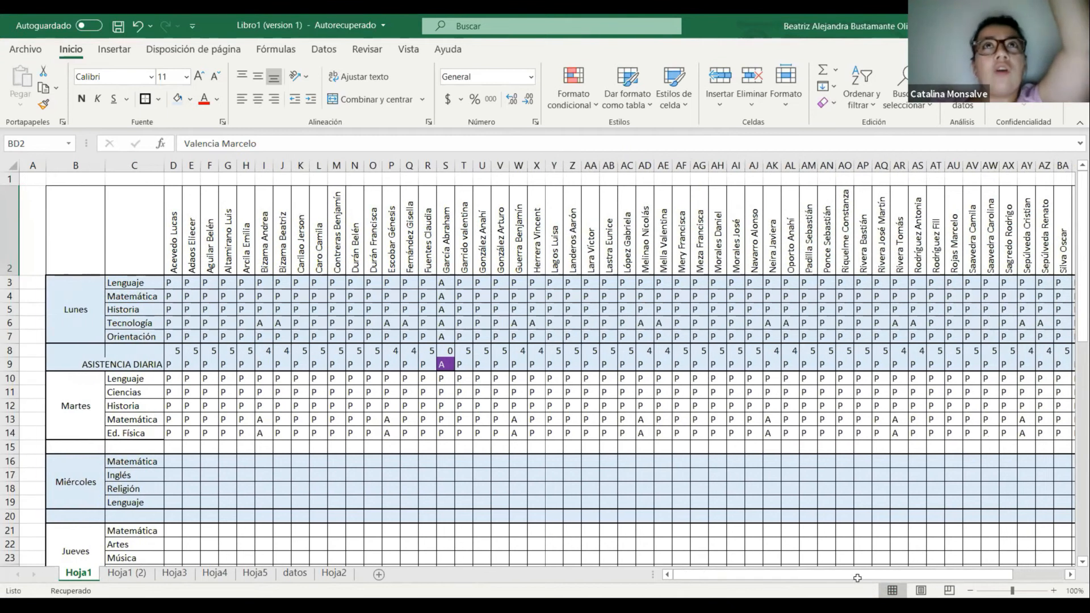
click(119, 241)
click(173, 238)
click(228, 238)
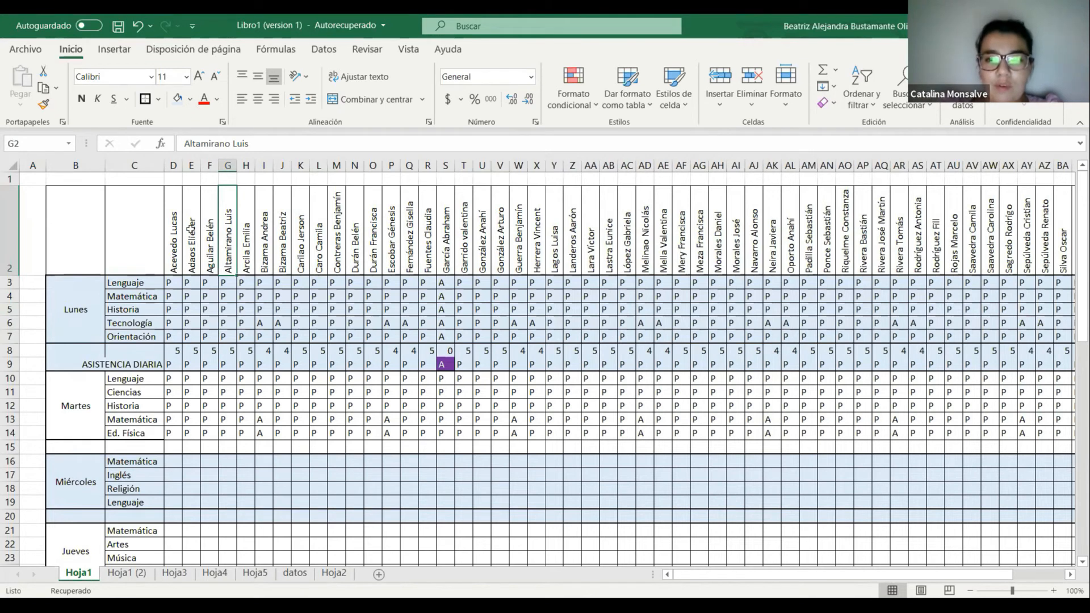
Try adding filters to the student name header in row 2 of the attendance sheet
click(172, 254)
click(134, 285)
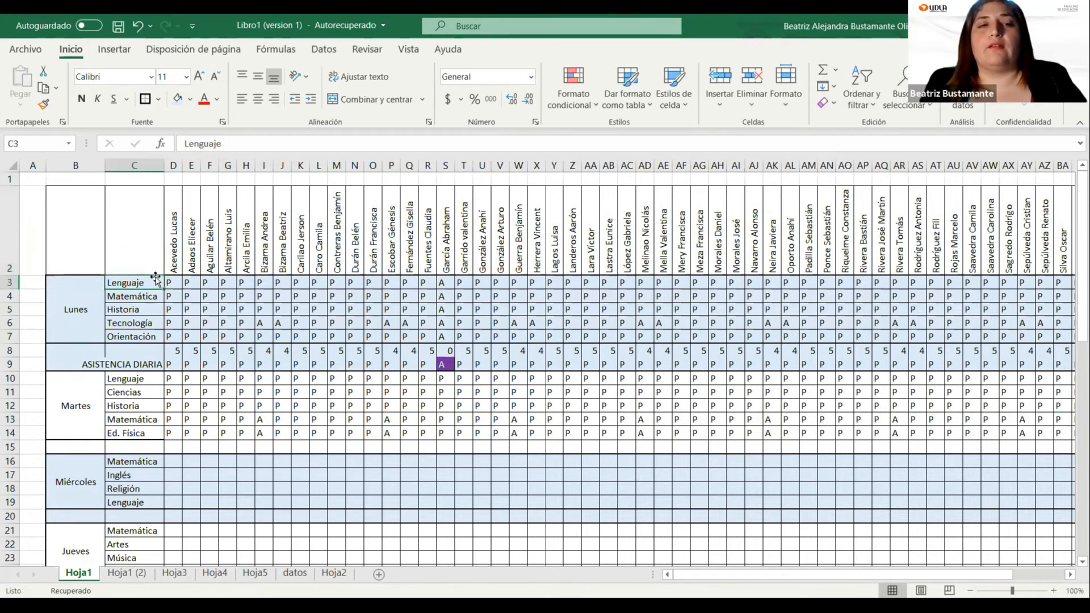
click(176, 281)
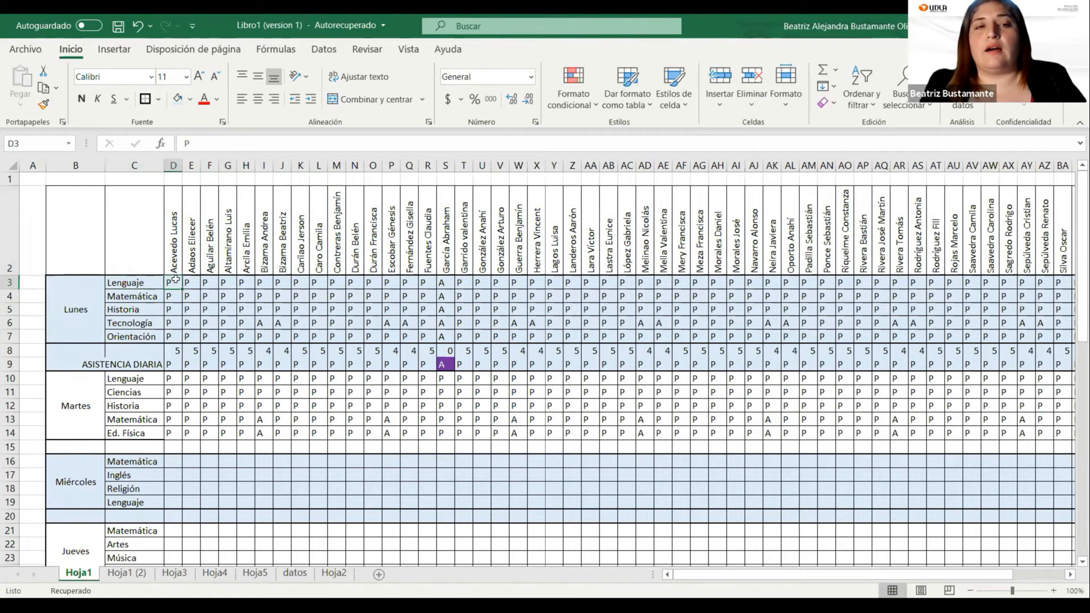
click(178, 264)
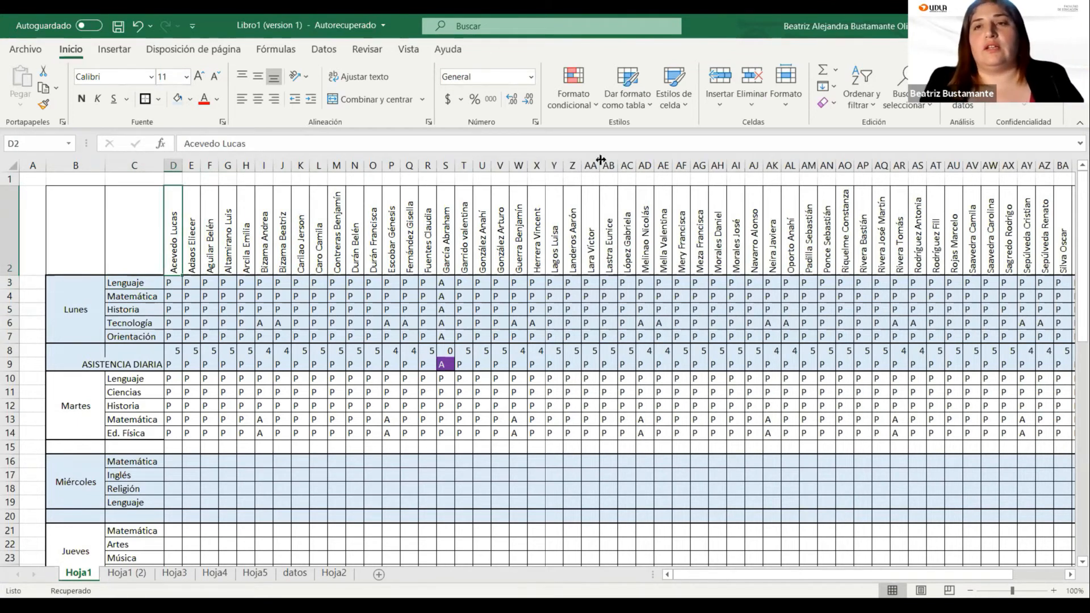
click(871, 108)
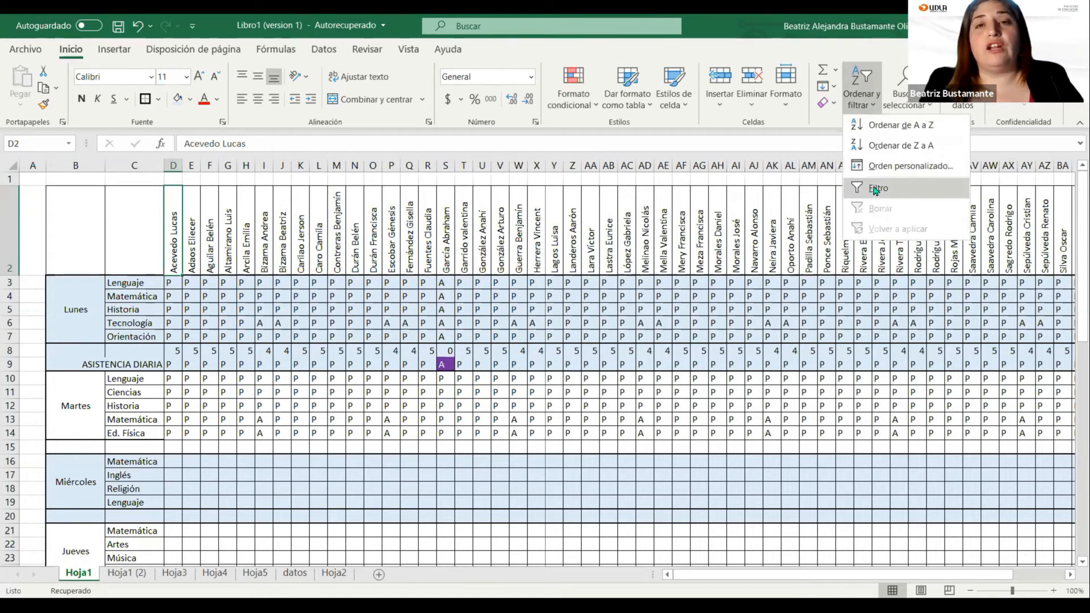
click(875, 190)
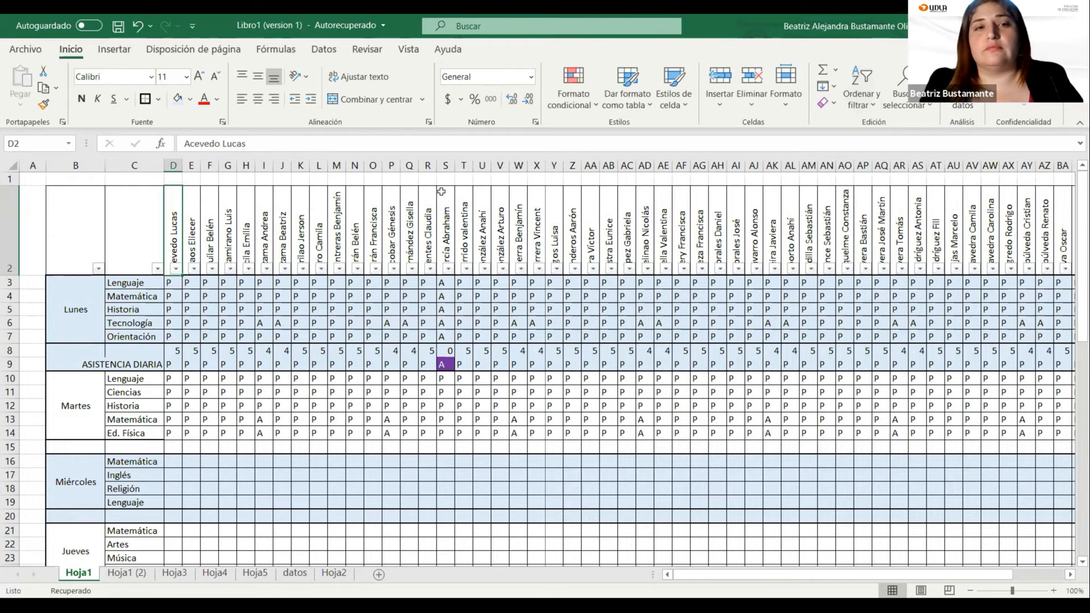
Check the filter options for the first student in column D, and undo the header filters
click(177, 268)
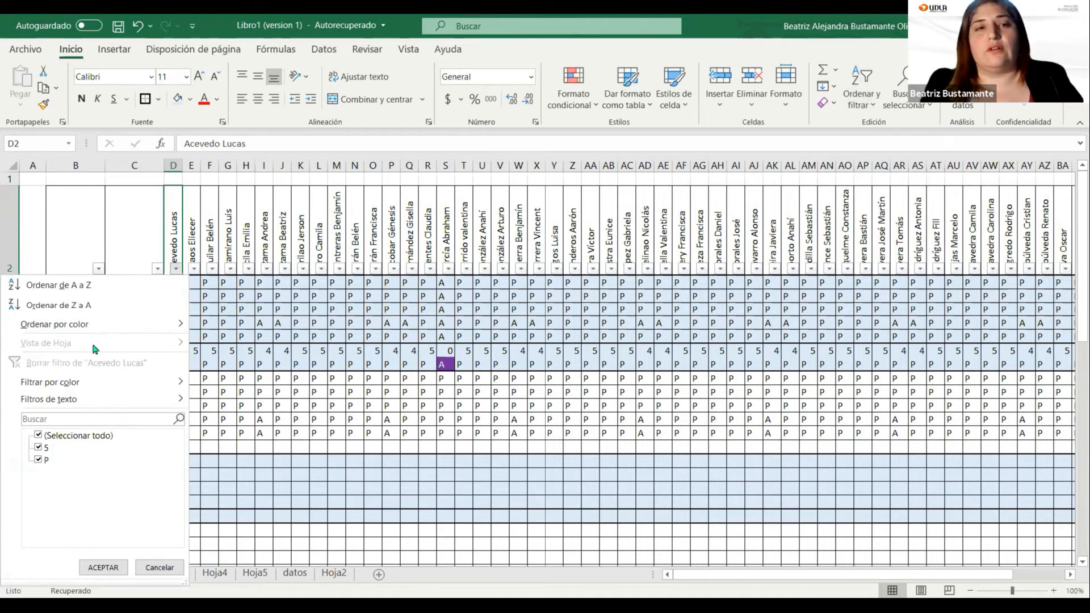
click(354, 345)
drag(171, 282, 176, 461)
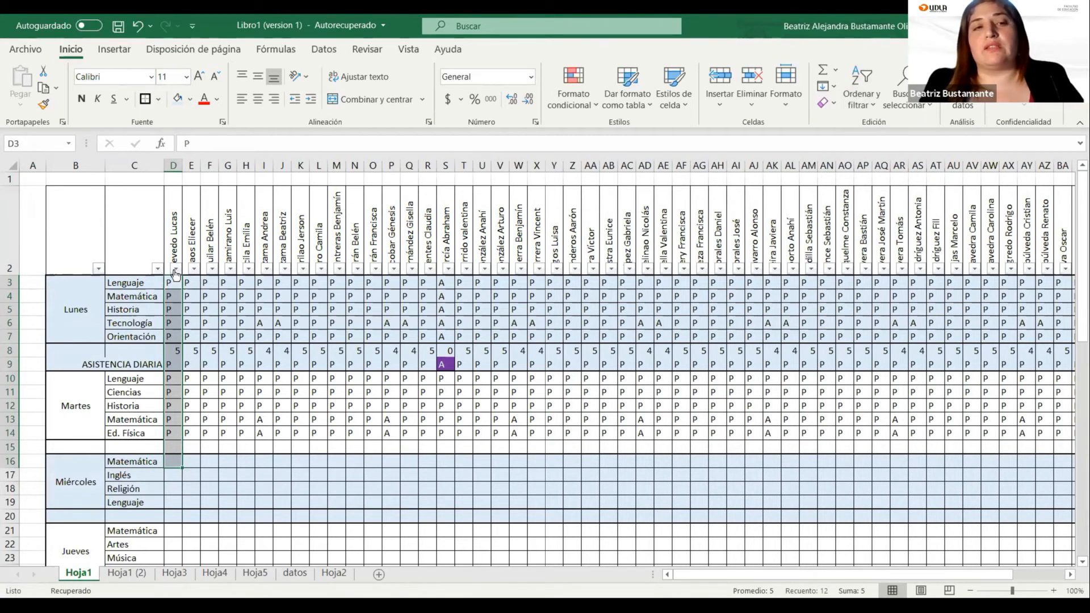
key(ctrl+z)
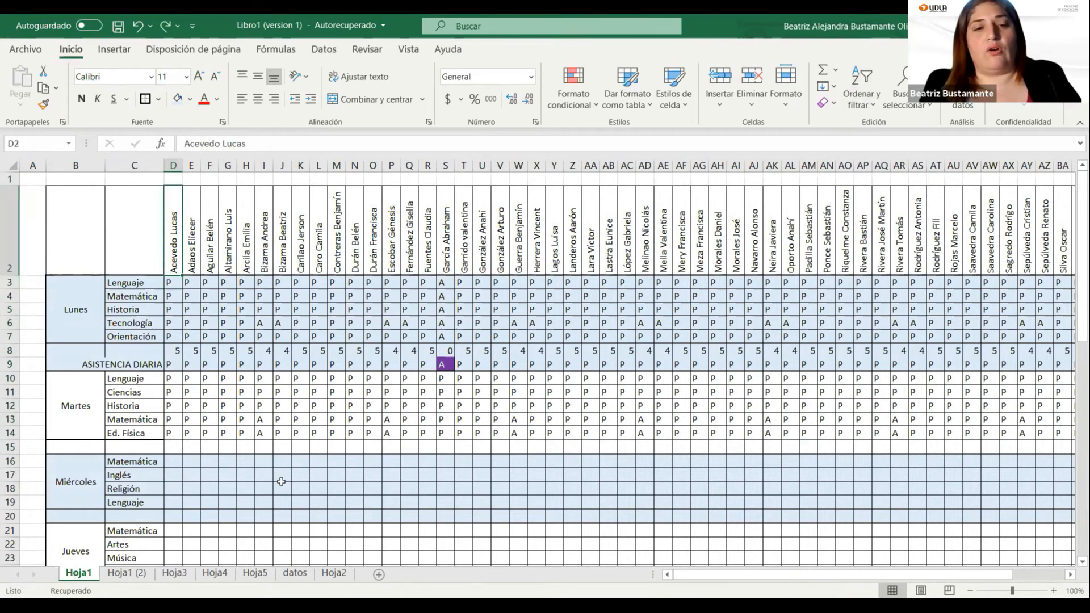
Convert the grades stored as text in B1:I45 of sheet Hoja2 to numbers
click(326, 574)
drag(755, 370, 755, 356)
scroll(658, 382, down, 2)
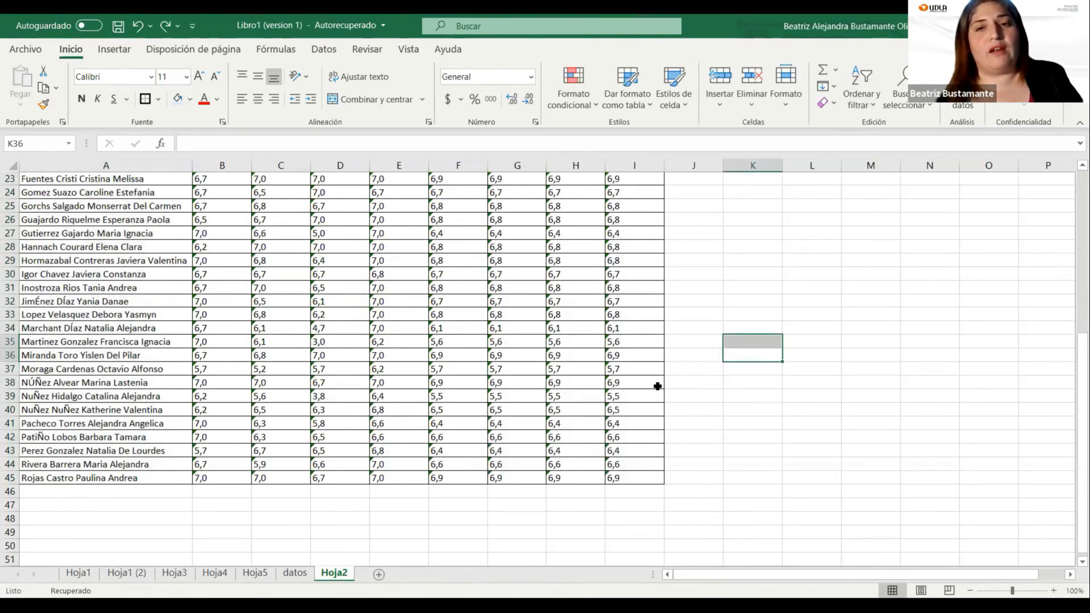
drag(643, 407, 209, 175)
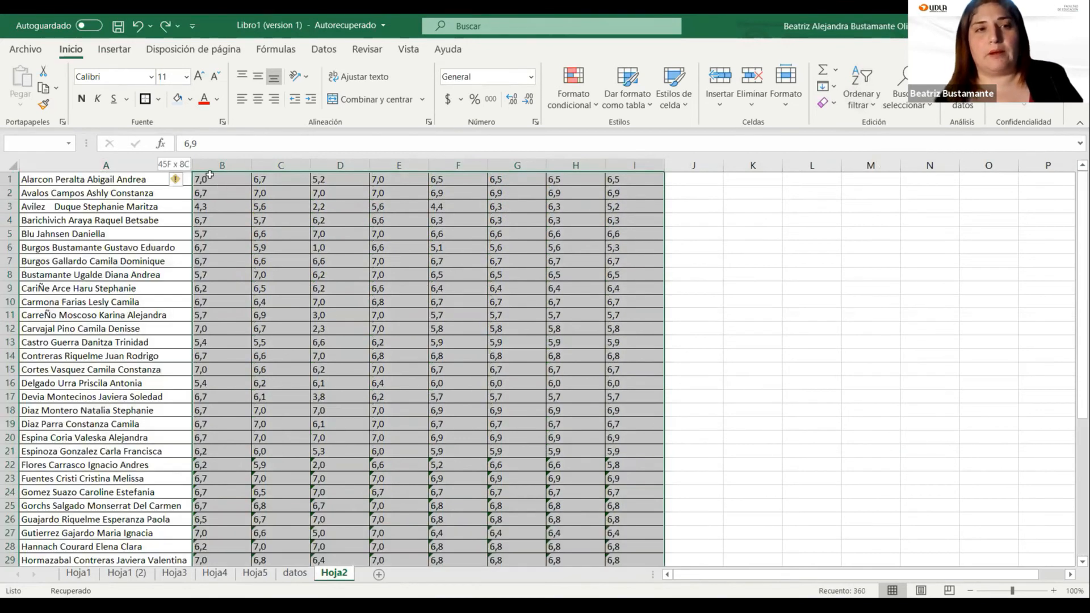
click(177, 181)
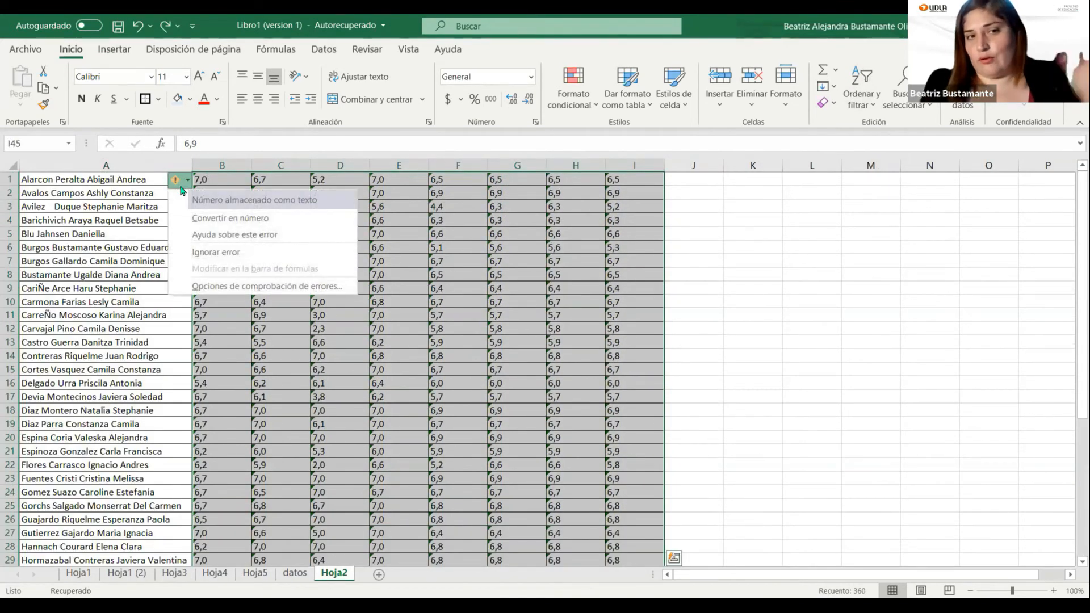
click(219, 218)
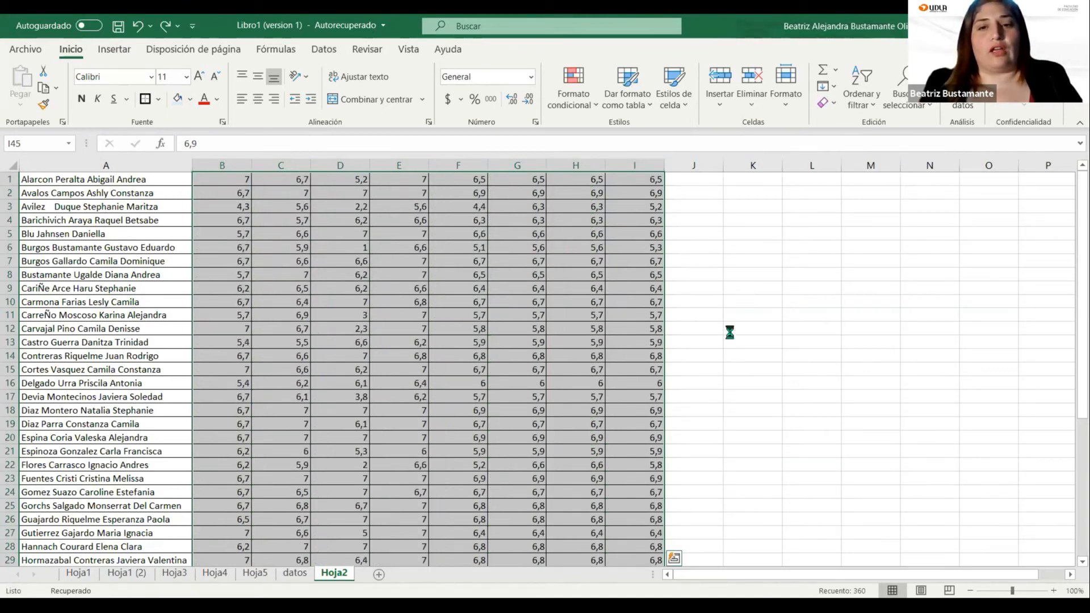
click(717, 260)
click(281, 234)
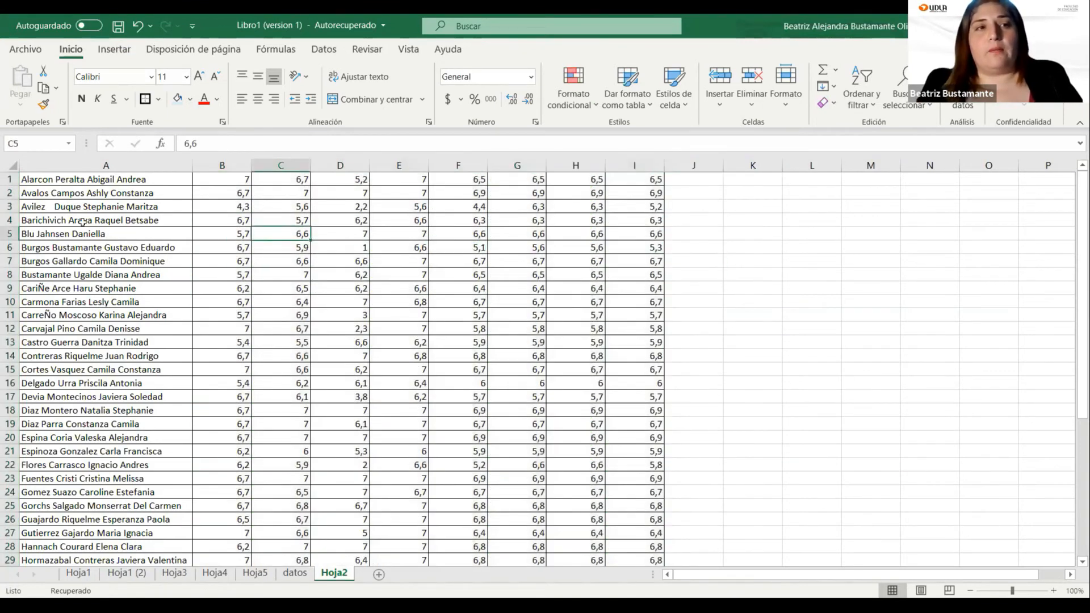
Insert a blank row above the first student on Hoja2 and enter the headings NOTA 1 in B1 and NOTA 2 in C1
click(7, 182)
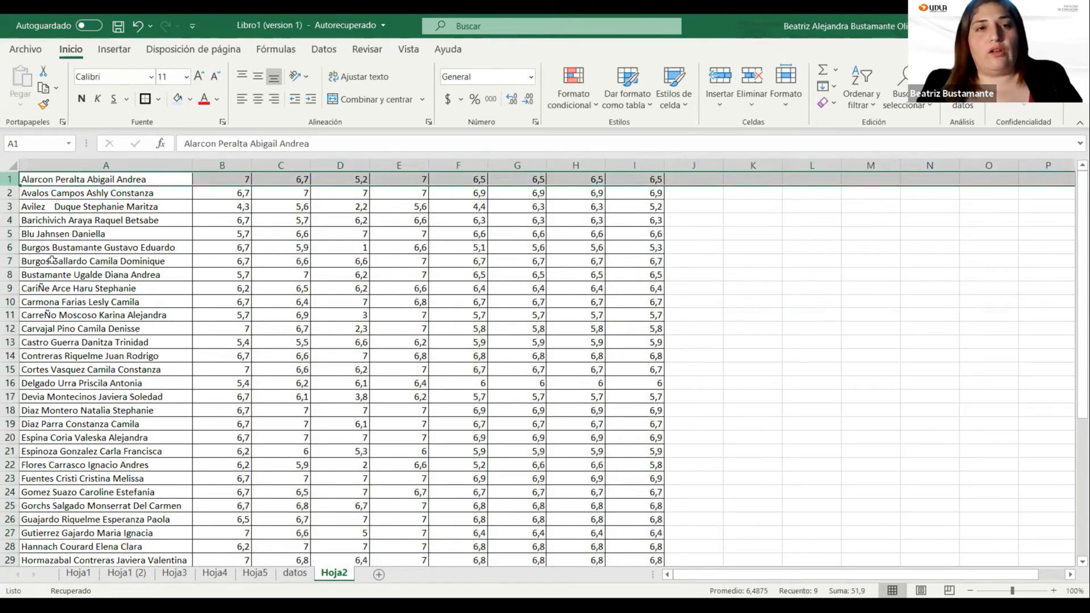
key(ctrl+plus)
click(227, 179)
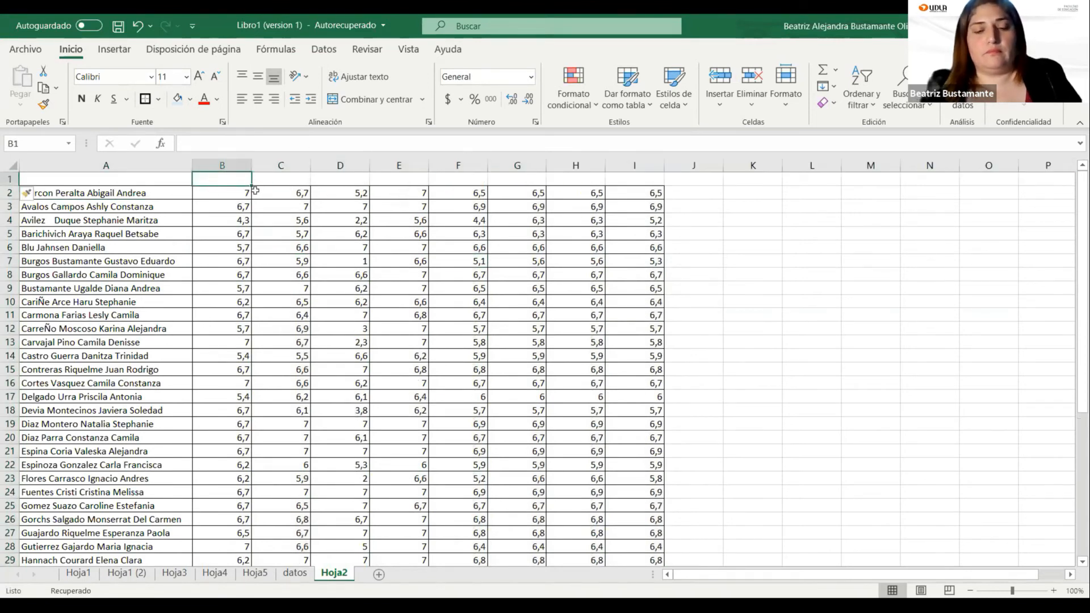
text(NOTA 1)
key(Tab)
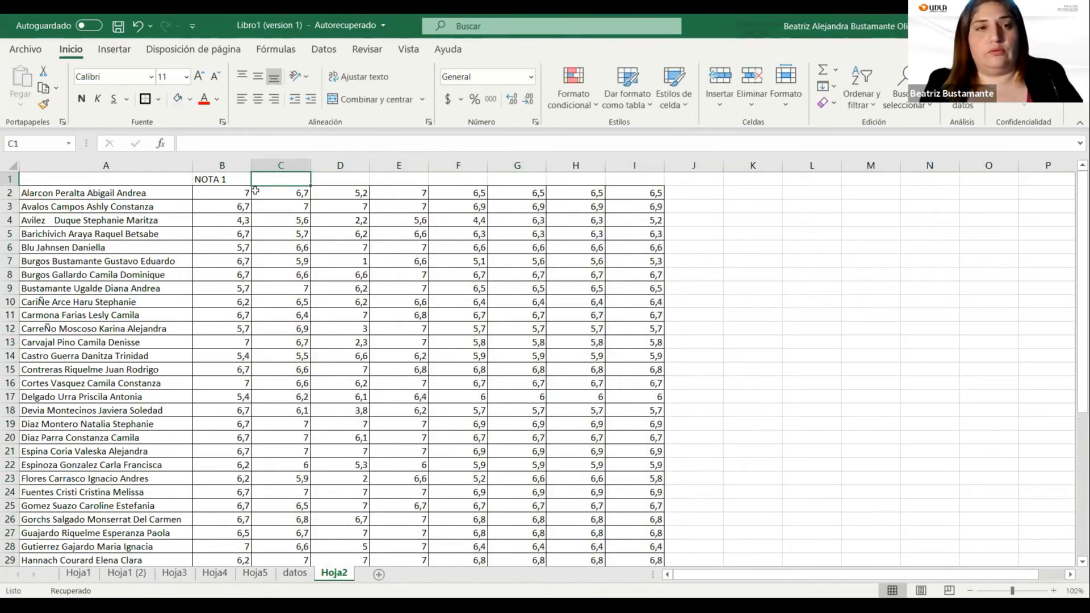
text(NOTA 2)
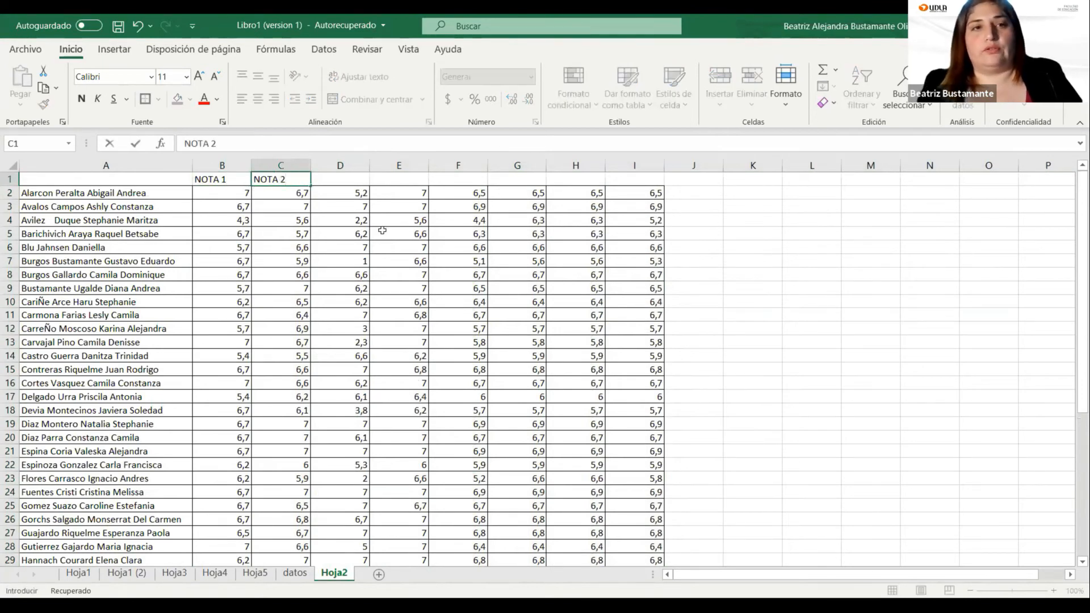
Finish the NOTA 2 header and extend the header series across row 1 to NOTA 8 in column I
key(Return)
drag(241, 177, 660, 178)
click(753, 220)
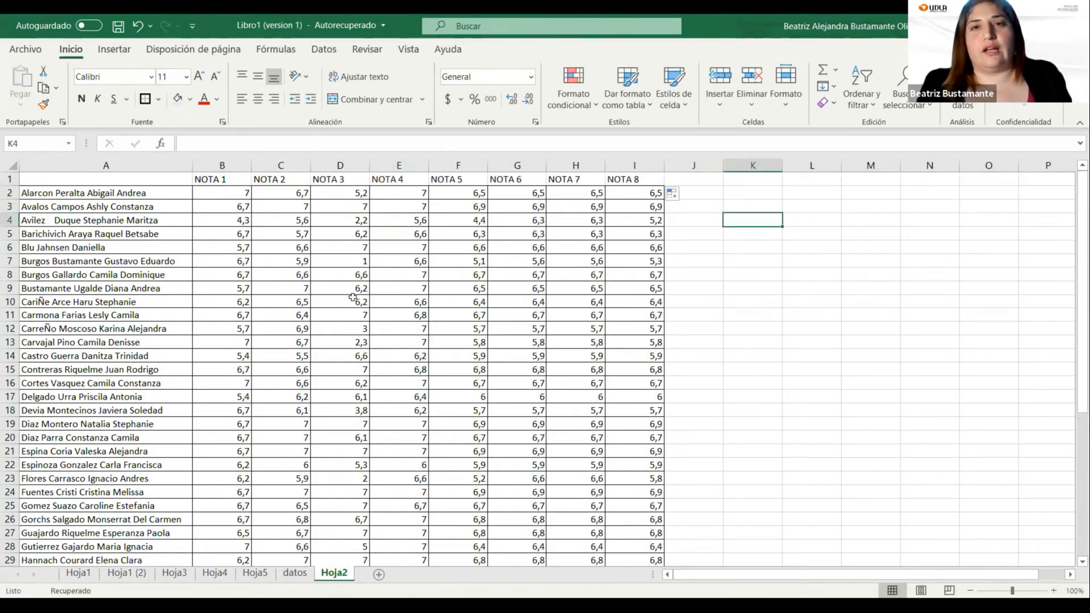
Turn on filtering for the header row of the grades table
click(216, 180)
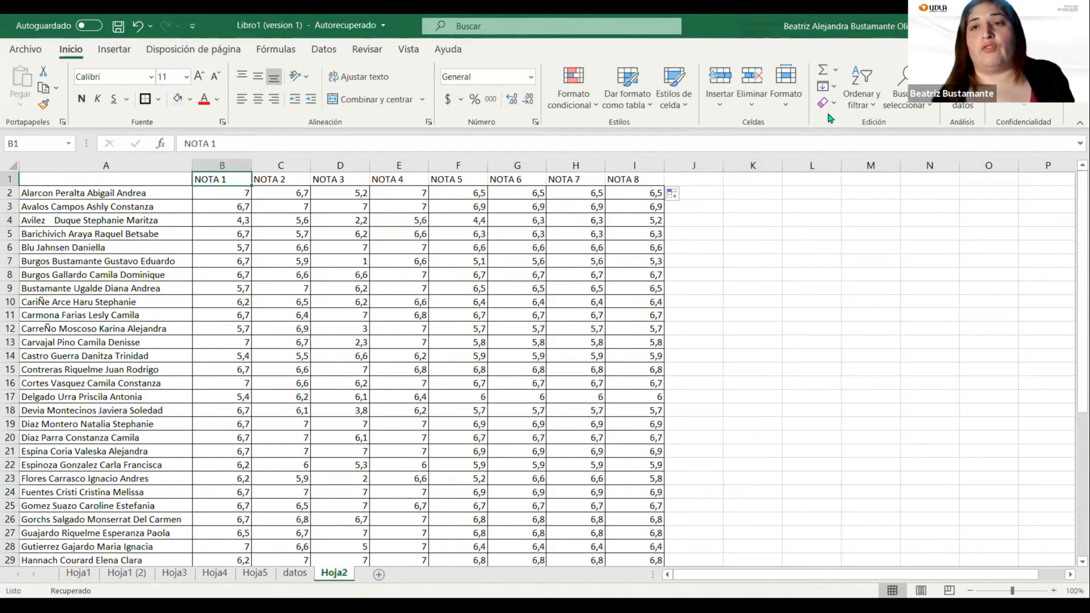
click(864, 105)
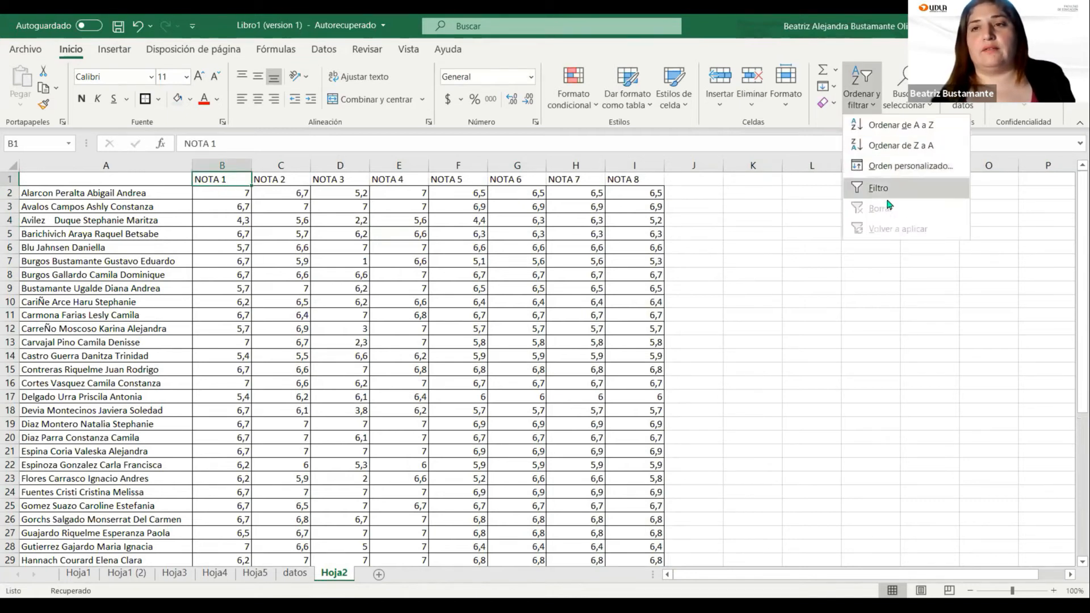
click(887, 190)
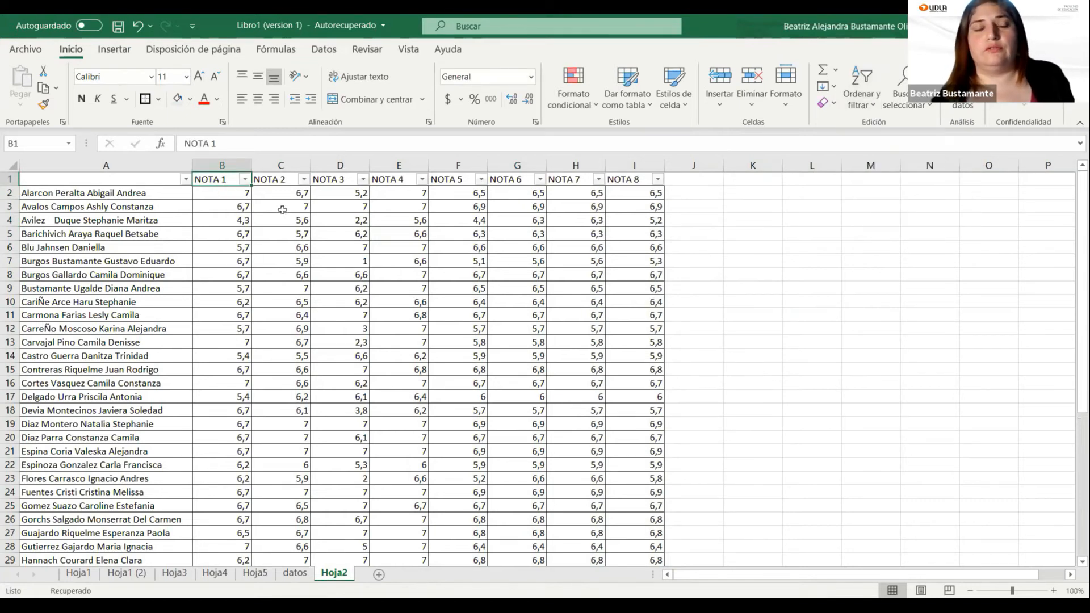
Filter the NOTA 1 column to show only the grade 4,3
click(244, 180)
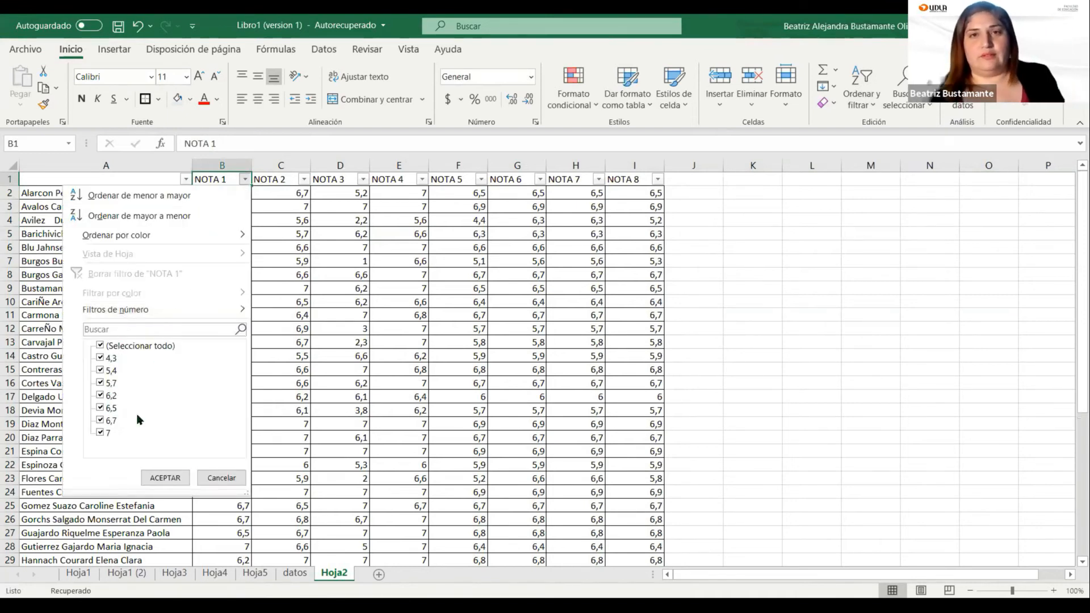
click(101, 345)
click(101, 345)
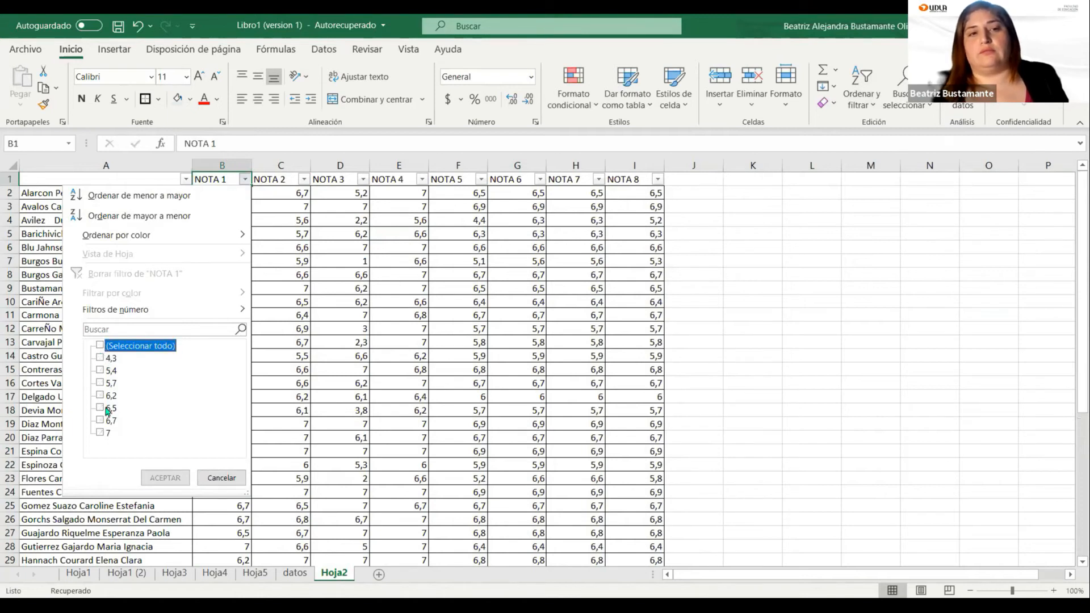
click(100, 358)
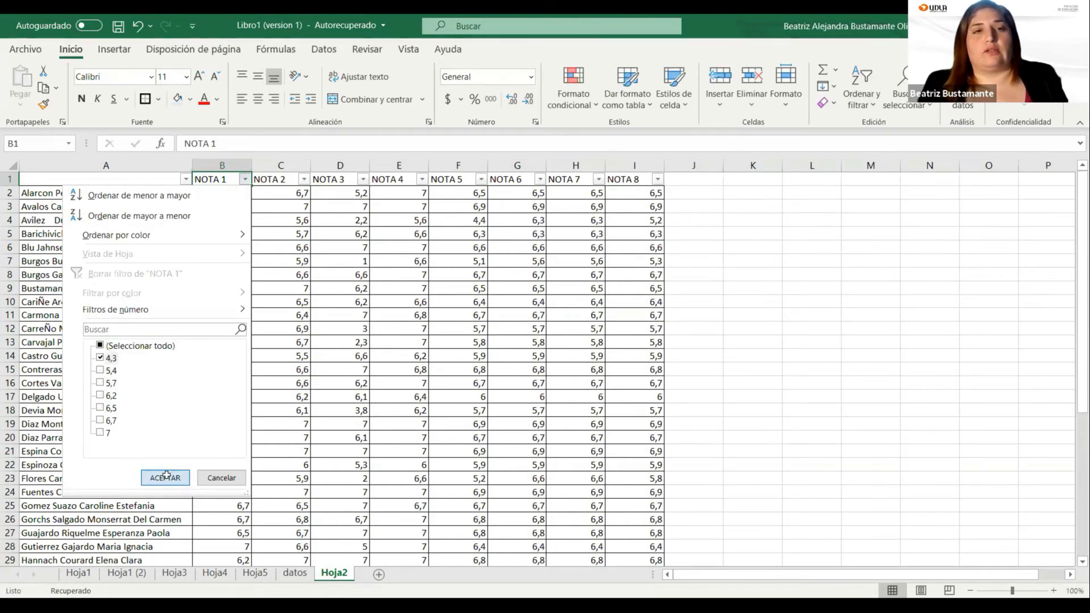
click(166, 478)
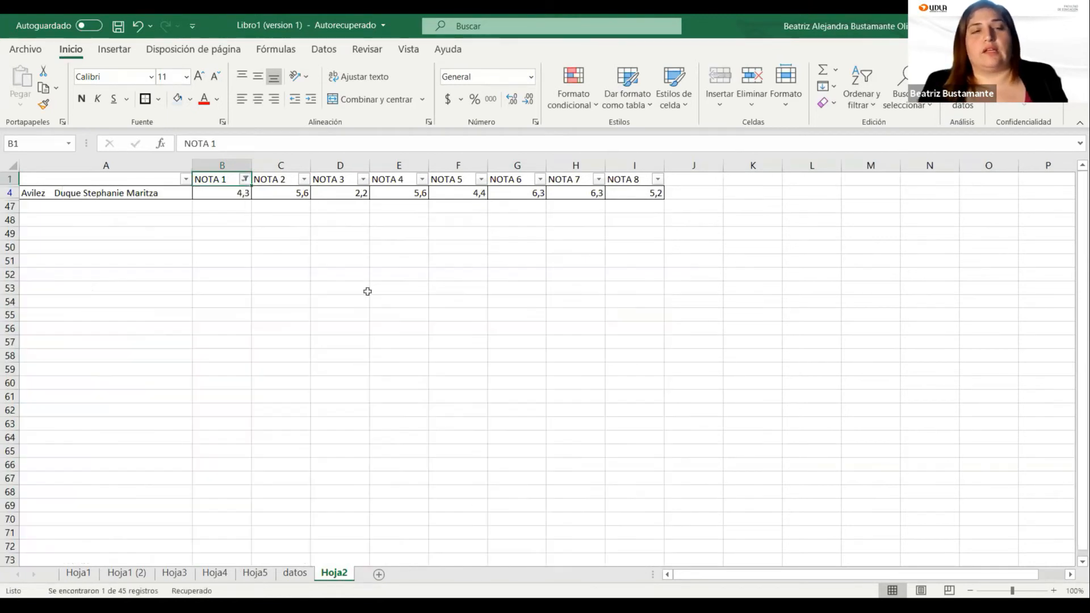
Clear the NOTA 1 filter, then view the NOTA 2 filter options without applying any
click(245, 178)
click(175, 478)
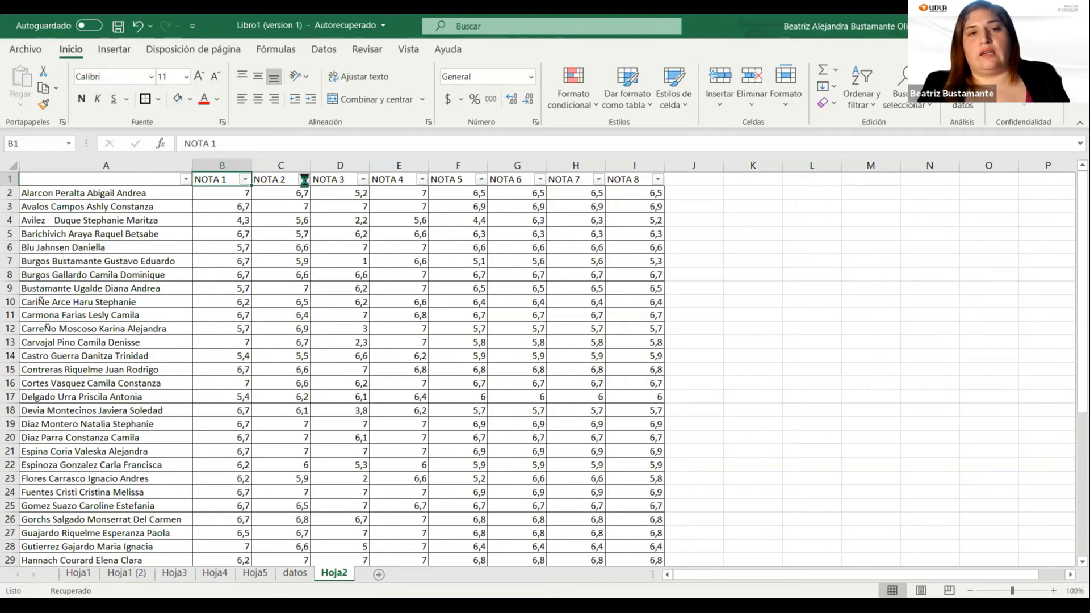
click(304, 179)
click(281, 478)
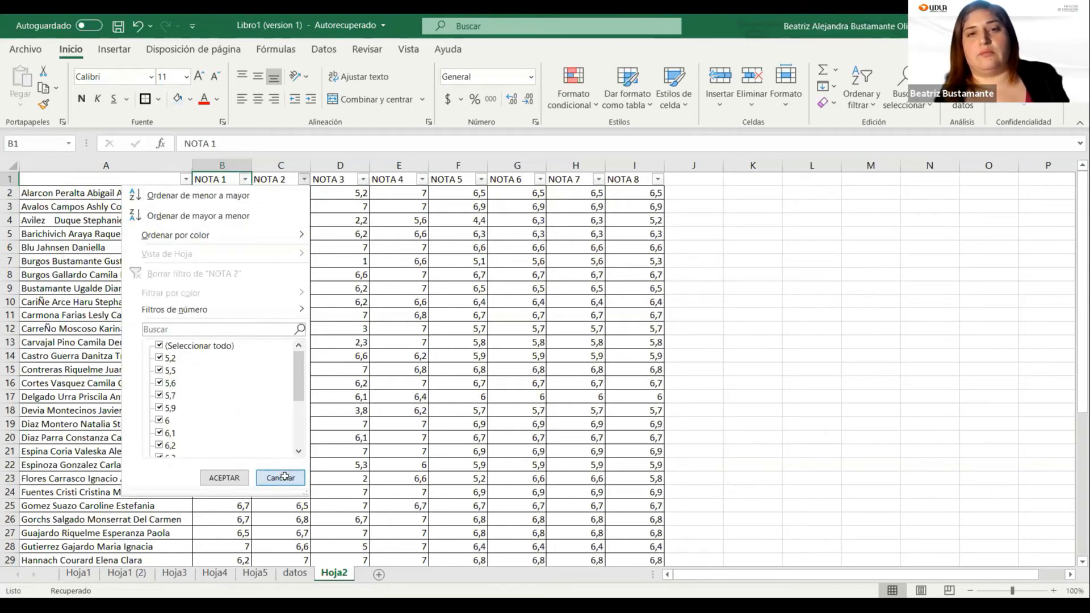
Filter the NOTA 5 column to show only the grades from 6 to 6,9
click(481, 179)
scroll(348, 410, down, 1)
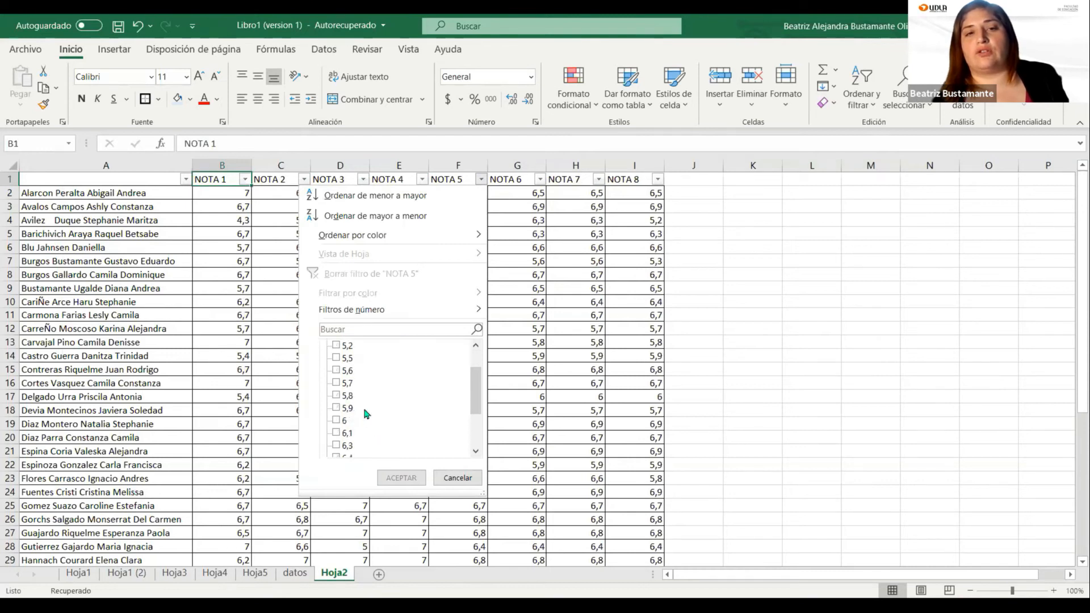
click(338, 420)
click(337, 432)
click(337, 445)
scroll(337, 445, down, 1)
click(337, 420)
click(337, 433)
click(337, 445)
scroll(335, 449, down, 1)
click(336, 420)
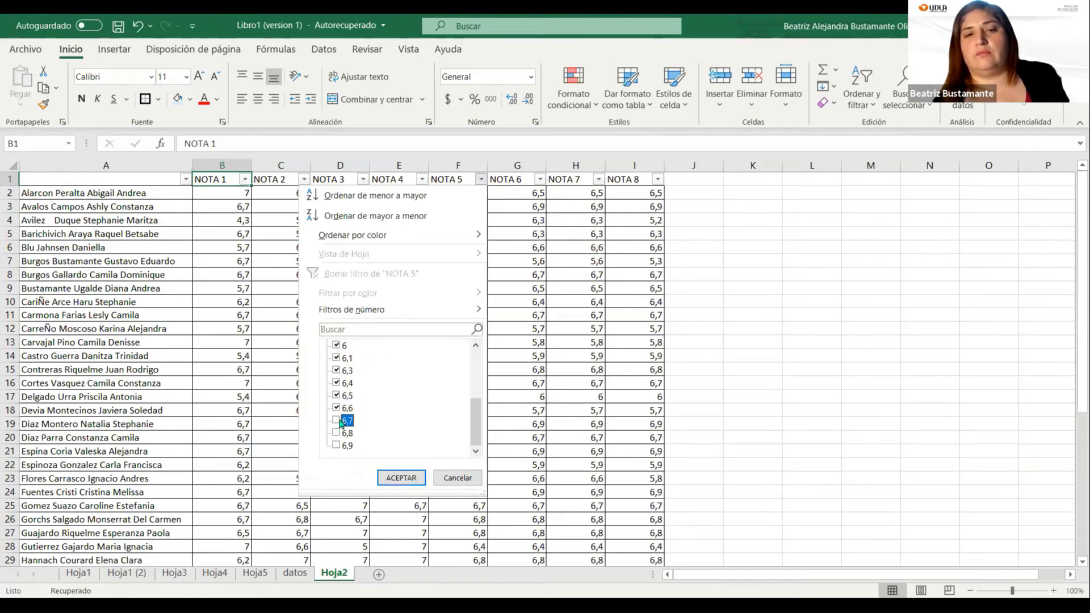
click(337, 420)
click(337, 421)
click(337, 433)
click(337, 446)
click(396, 479)
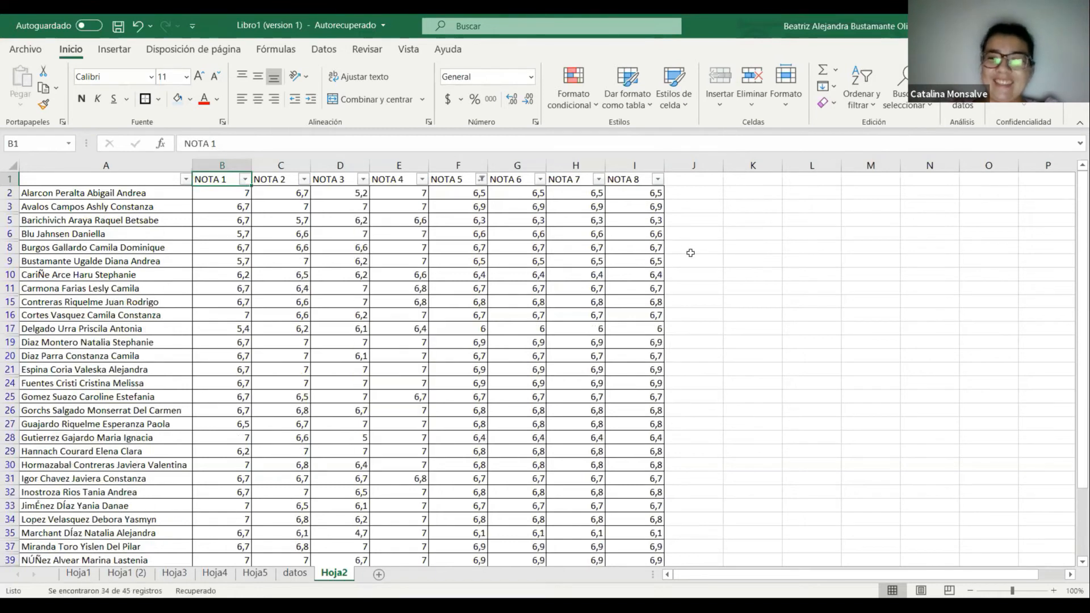
Review the filtered student list down to its last row and select all of its data rows
scroll(195, 192, down, 1)
scroll(194, 192, down, 6)
scroll(223, 392, up, 3)
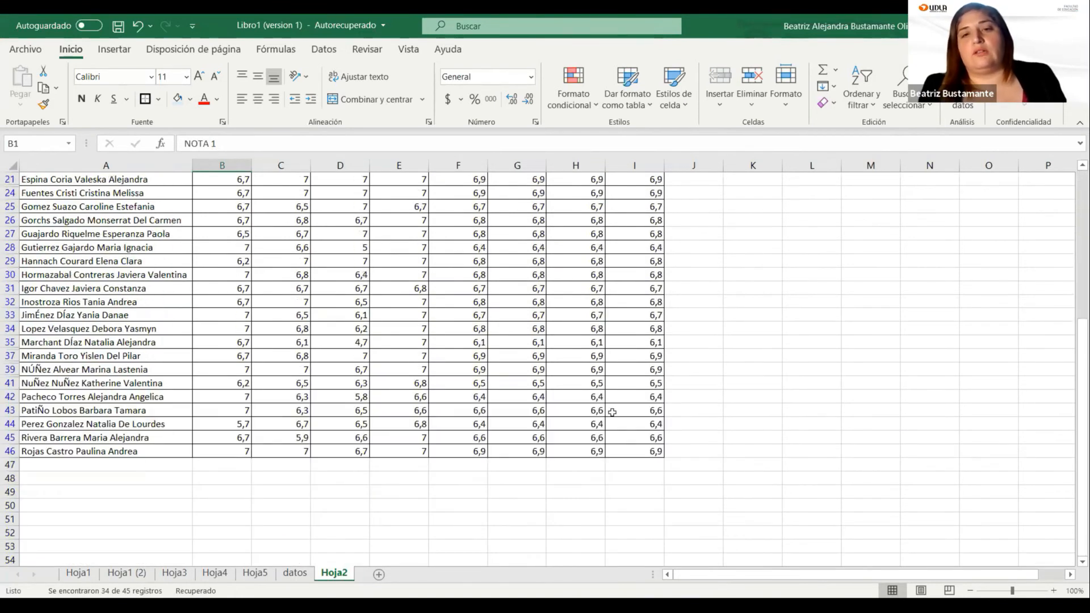
drag(659, 448, 480, 412)
drag(59, 209, 11, 193)
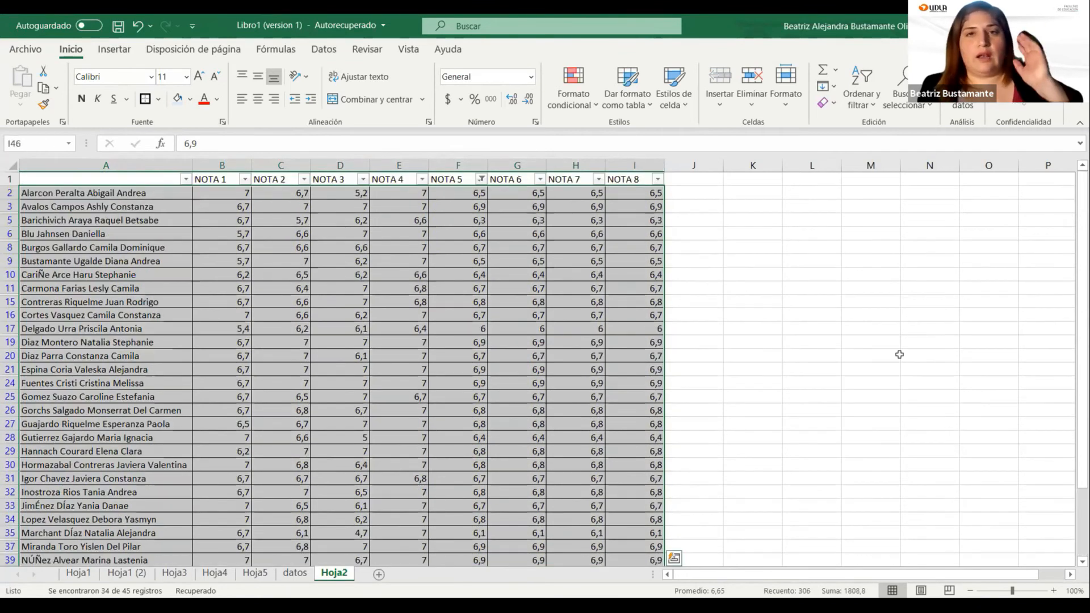
click(873, 332)
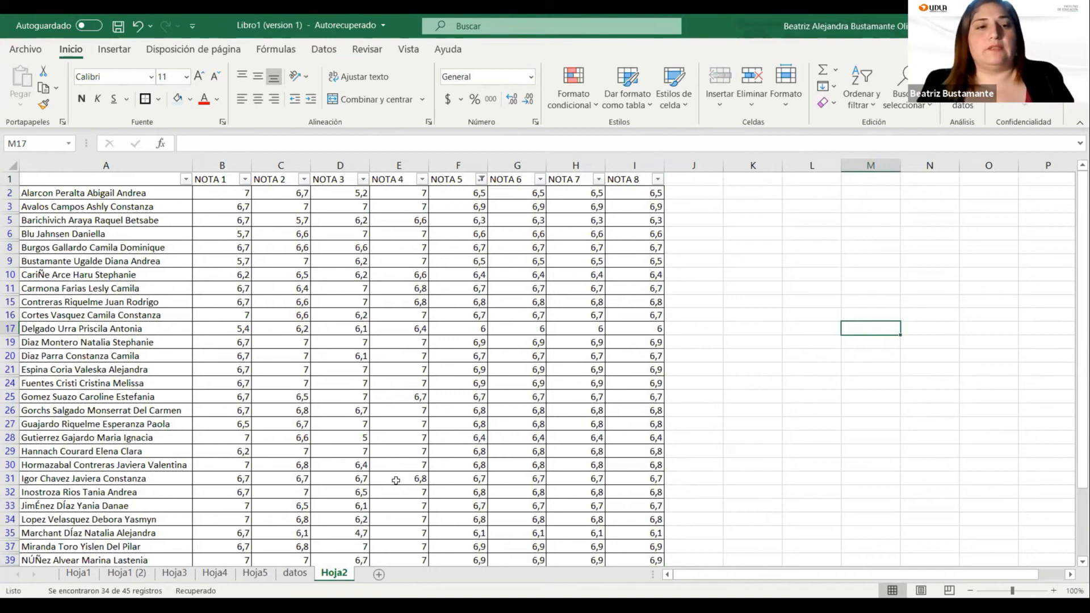
On sheet Hoja1, examine the ASISTENCIA DIARIA formulas along row 9 from AH9 to the column after the last student
click(717, 365)
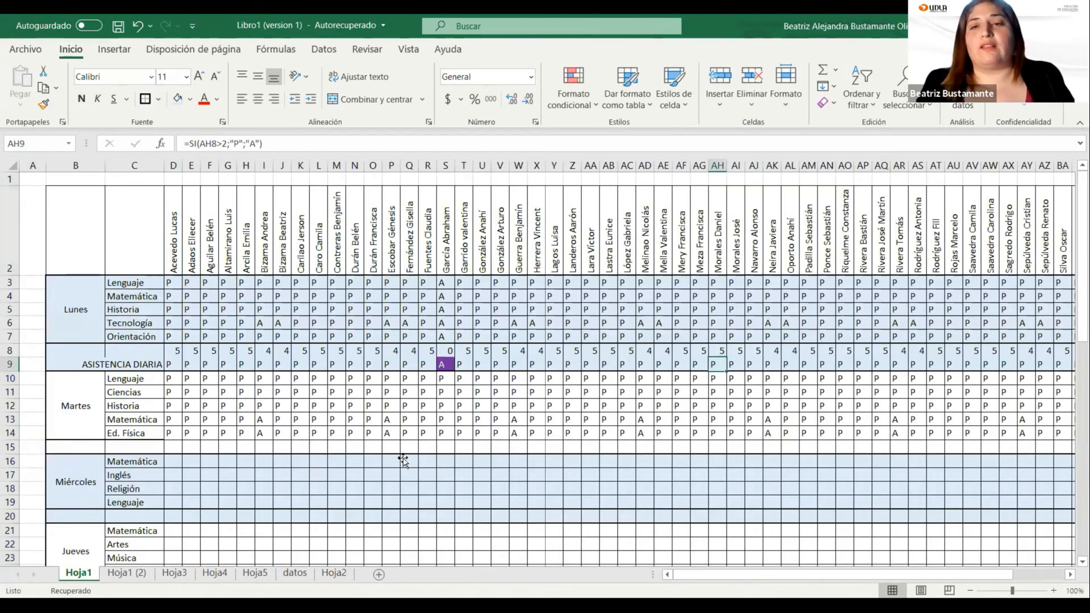
click(734, 365)
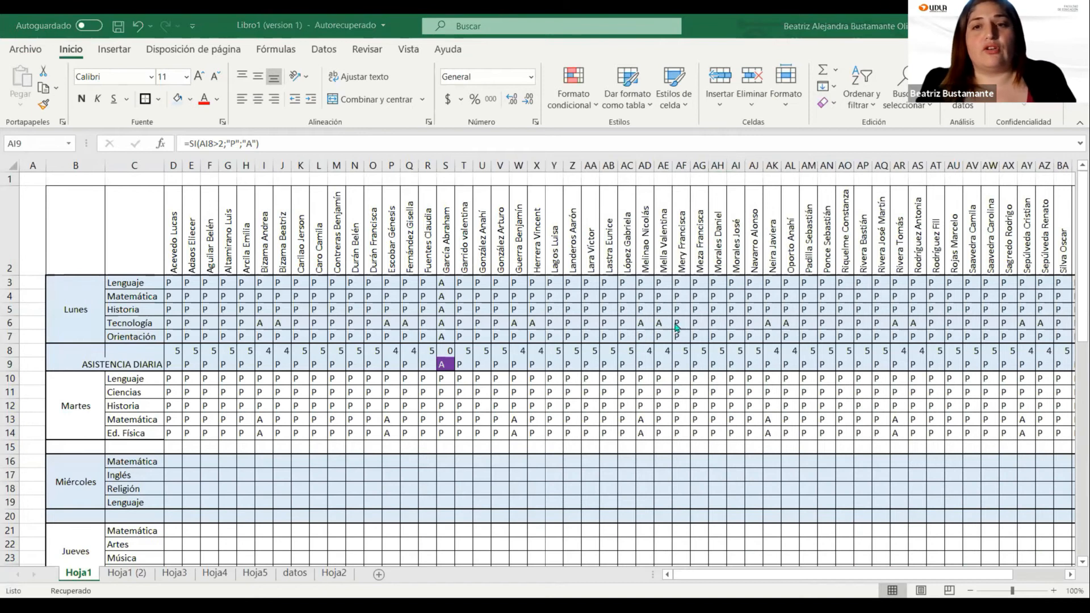
click(792, 359)
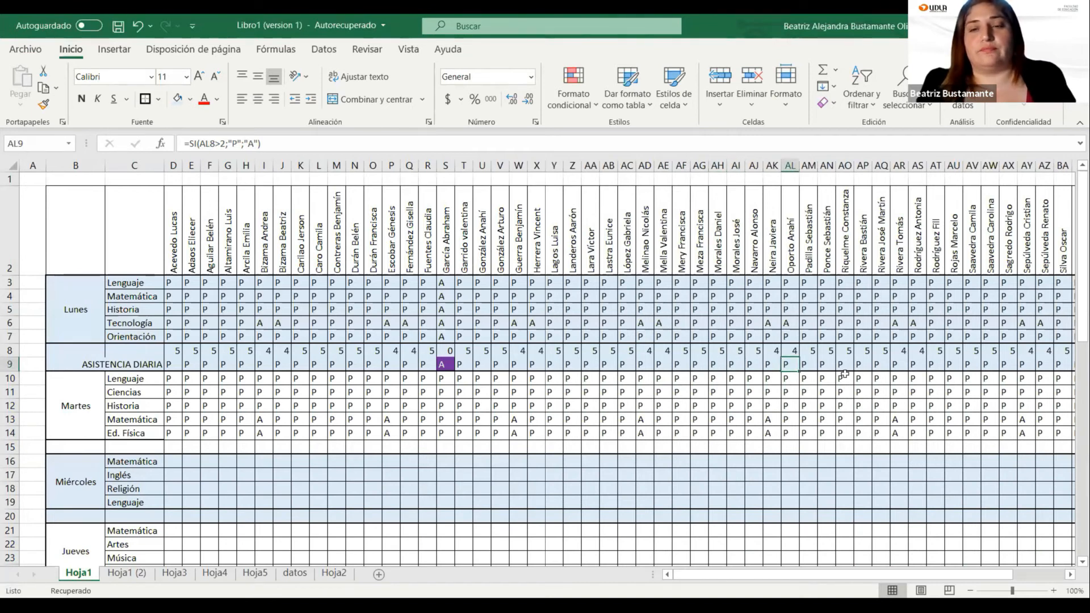
key(Right)
key(Right)
key(Right)
key(Right)
key(Right)
key(Right)
key(Right)
key(Right)
key(Right)
key(Right)
key(Right)
key(Right)
key(Right)
key(Right)
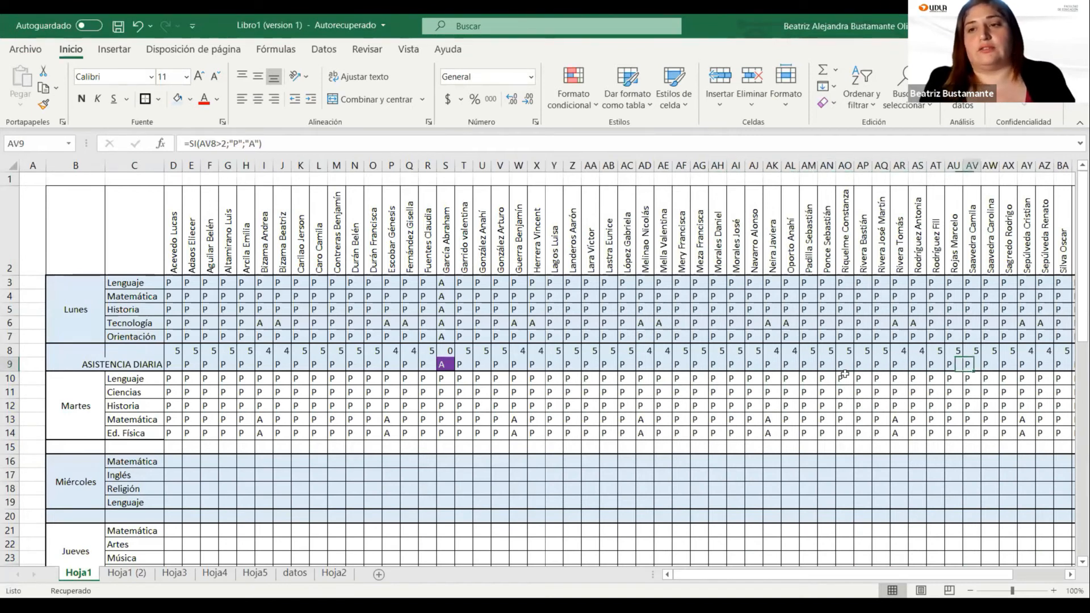
key(Right)
key(Right)
key(Right)
key(Right)
key(Right)
key(Right)
key(Right)
key(Right)
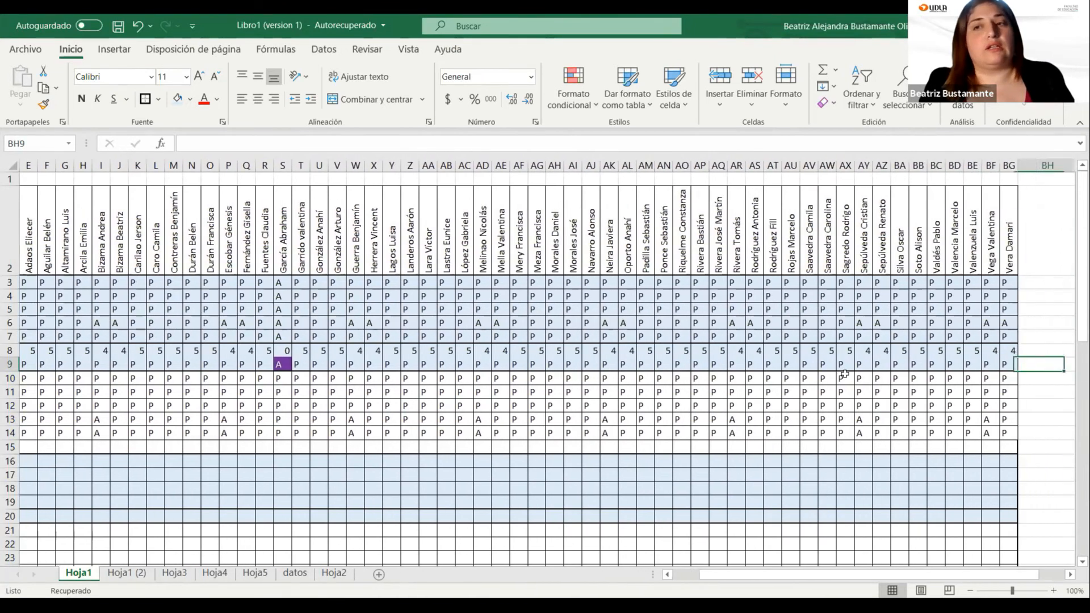
key(Left)
key(Right)
key(Right)
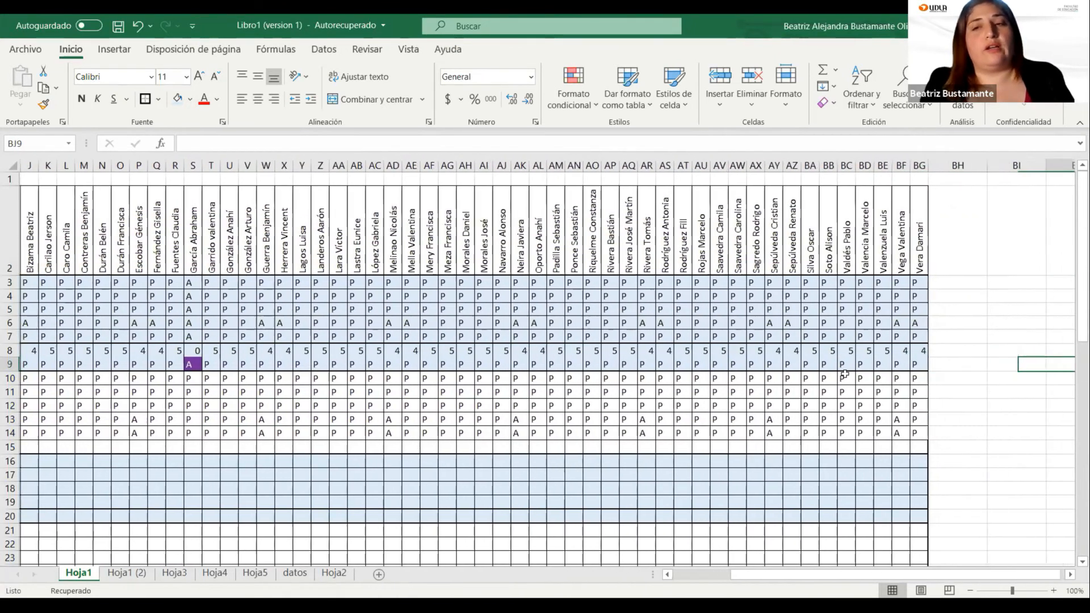
key(Left)
key(Left)
key(Right)
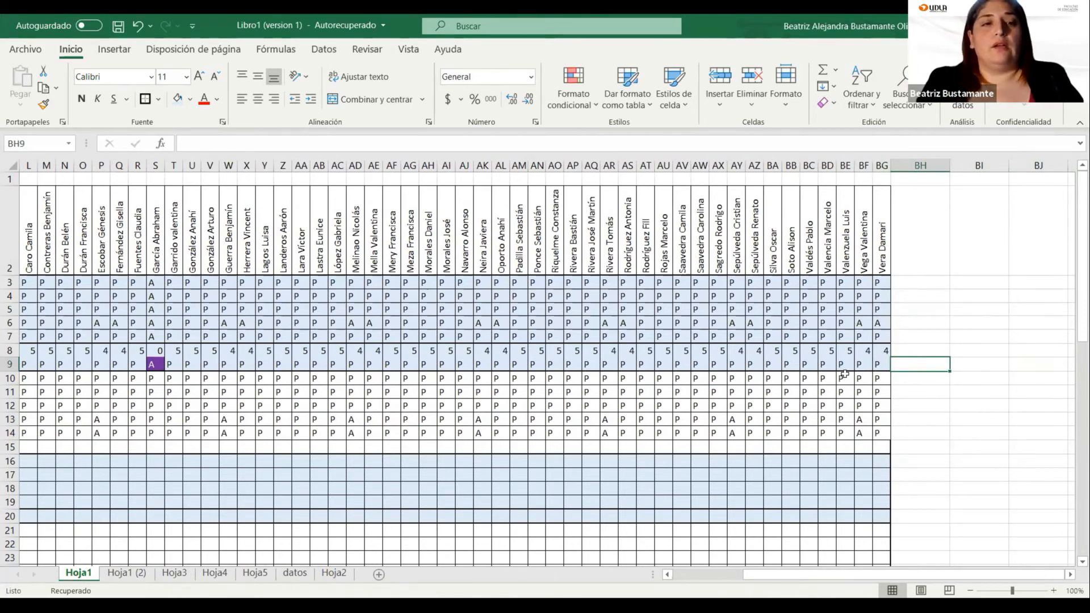
click(932, 377)
click(940, 416)
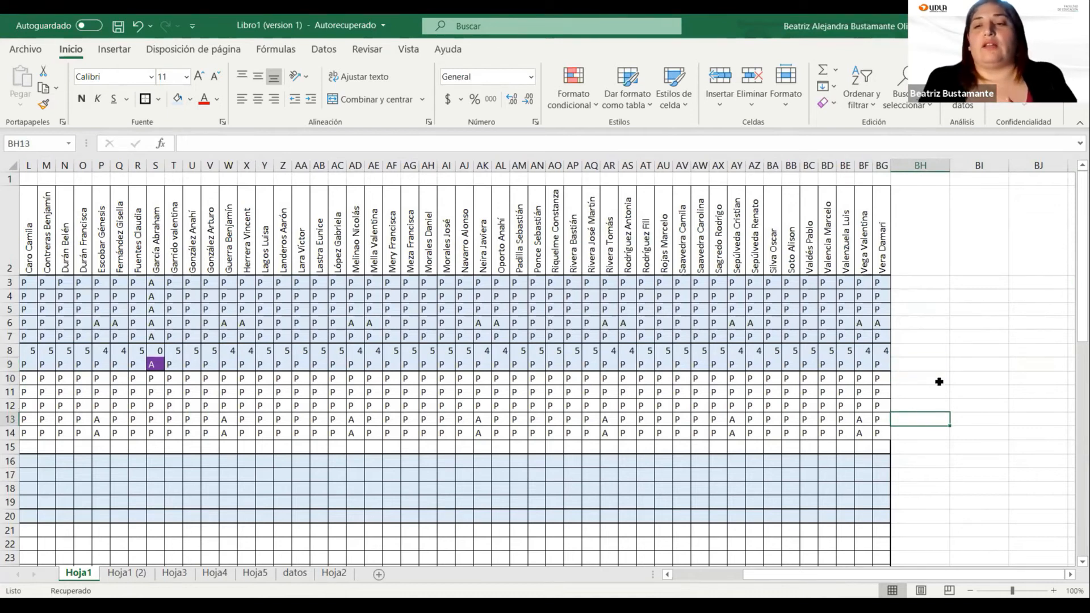
click(916, 366)
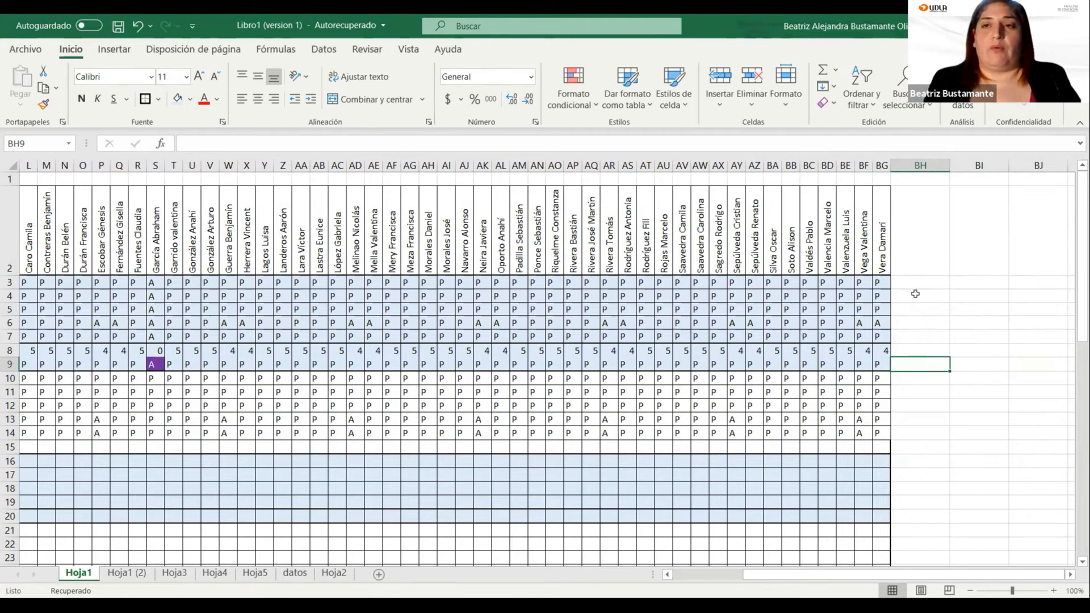
Enter the heading "ASISTENTES TOTALES DIARIOS" in cell BH2, beside the last student column
click(920, 239)
text(aSIS)
key(BackSpace)
key(BackSpace)
key(BackSpace)
key(BackSpace)
text(ASISTENTES T)
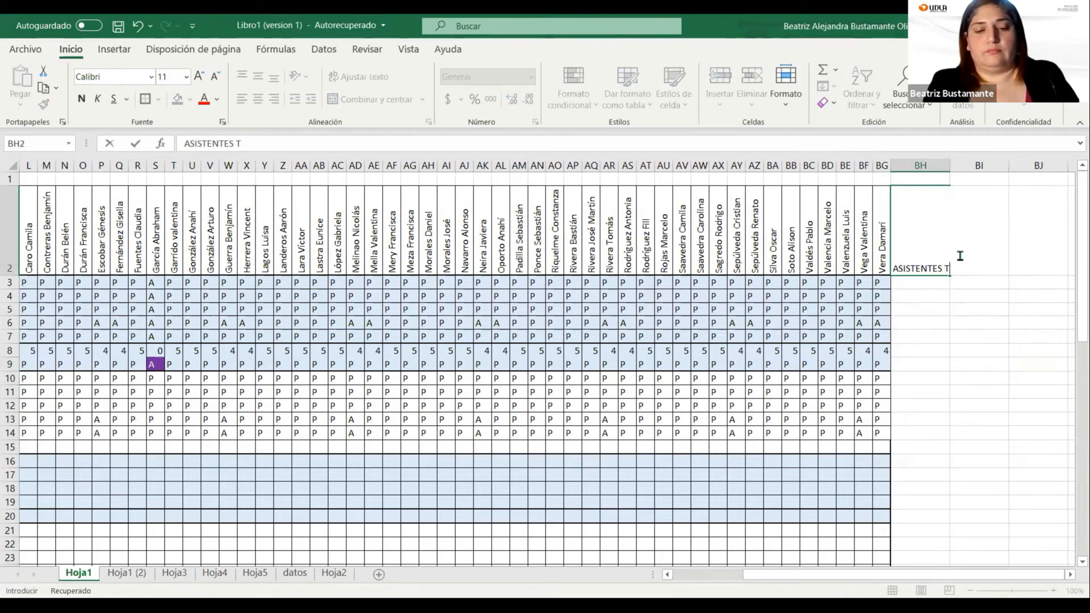
text(OTALES DIAT)
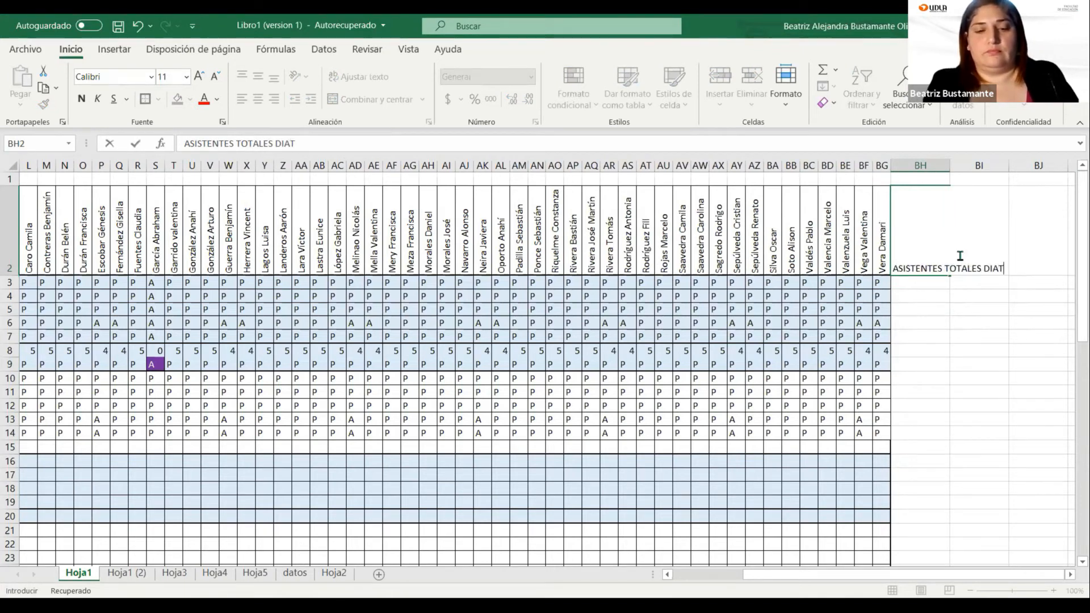
key(BackSpace)
text(RIOS)
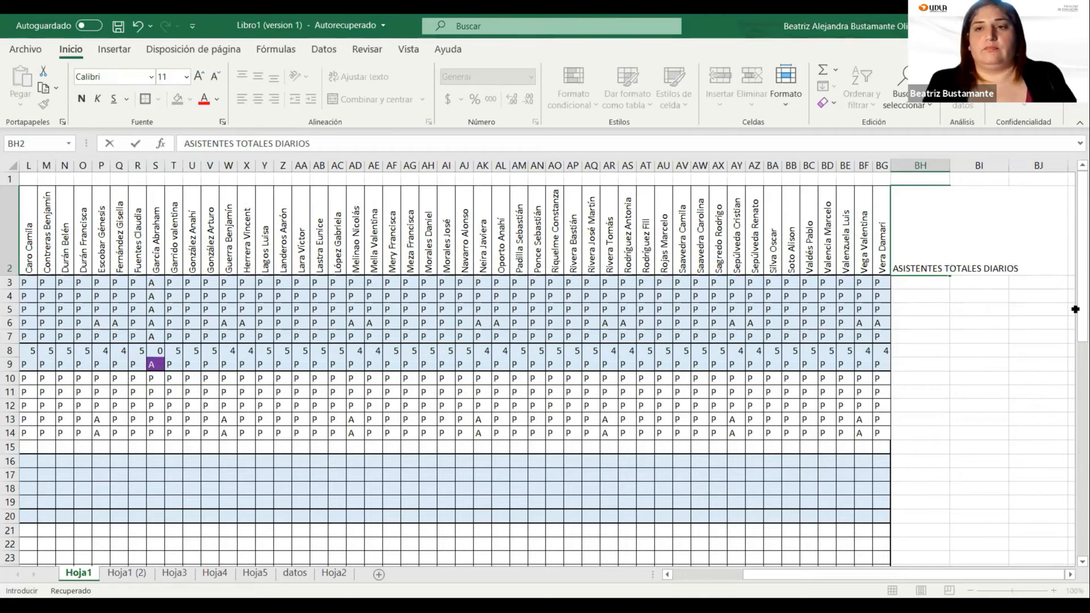
key(Return)
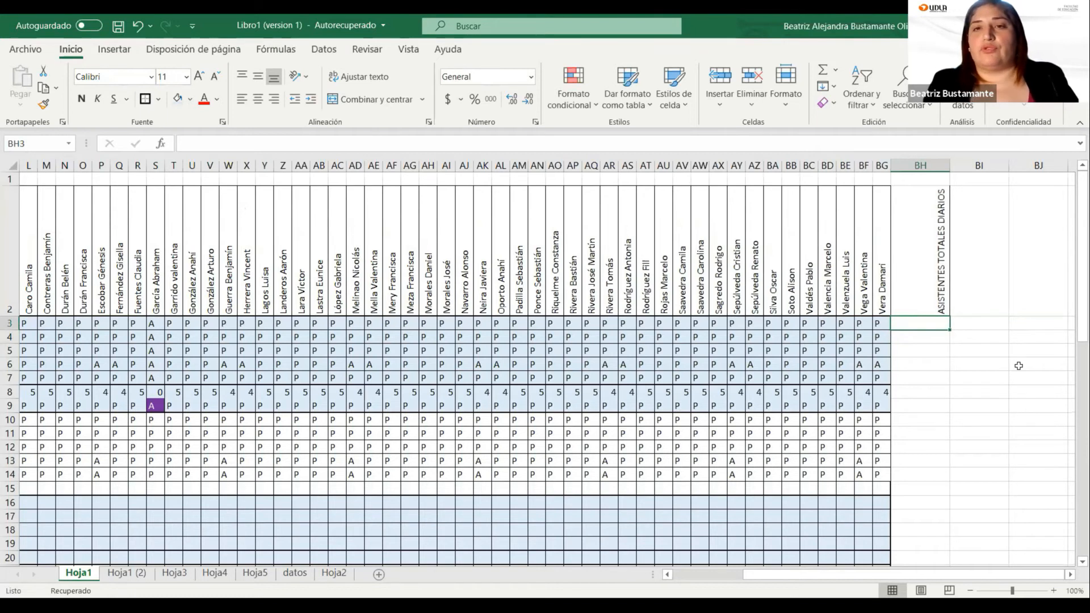
Try to total the Monday Lenguaje attendance in BH3 with =SUMA(D3:BG3), and clear the cell
text(=)
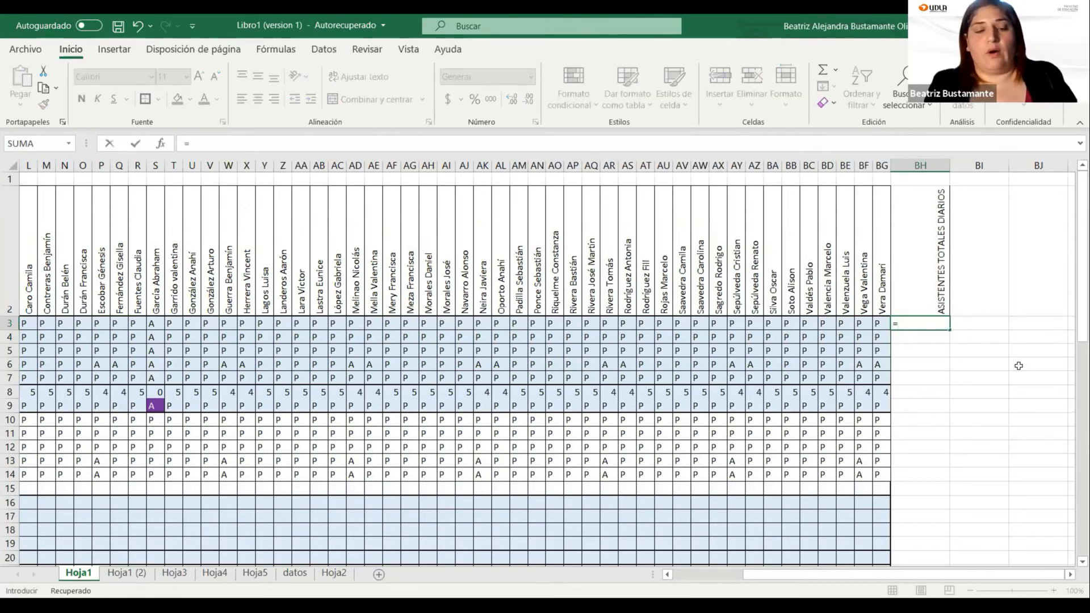
text(SUMA()
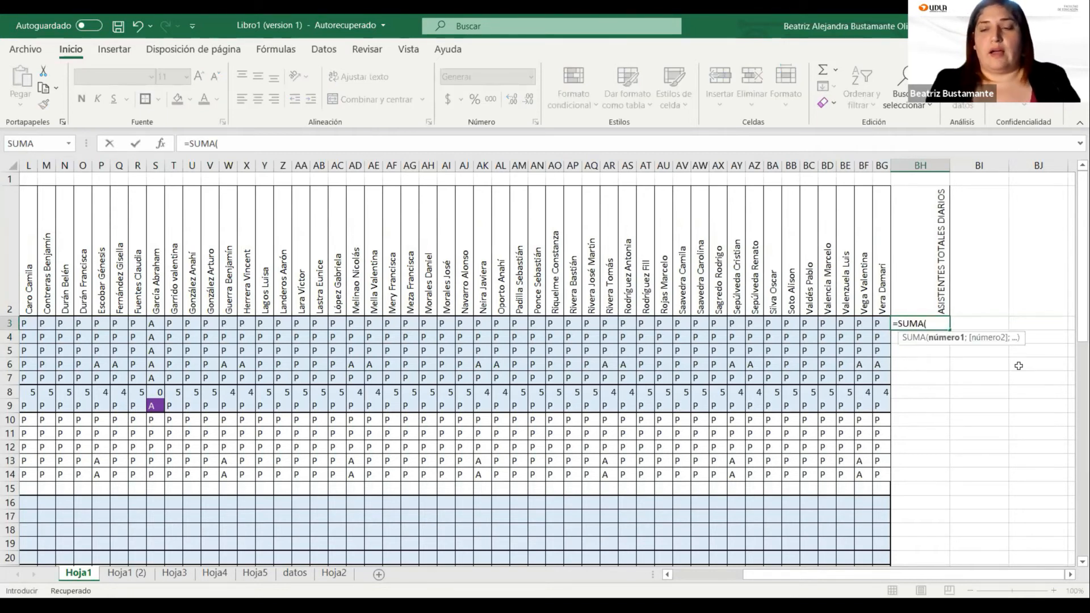
key(Left)
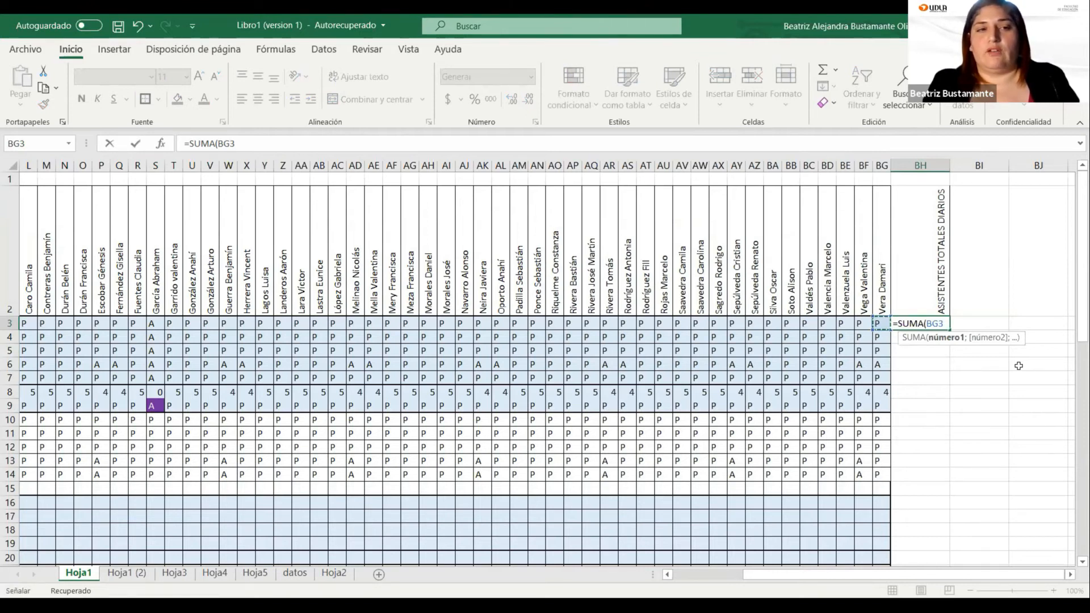
key(ctrl+shift+Left)
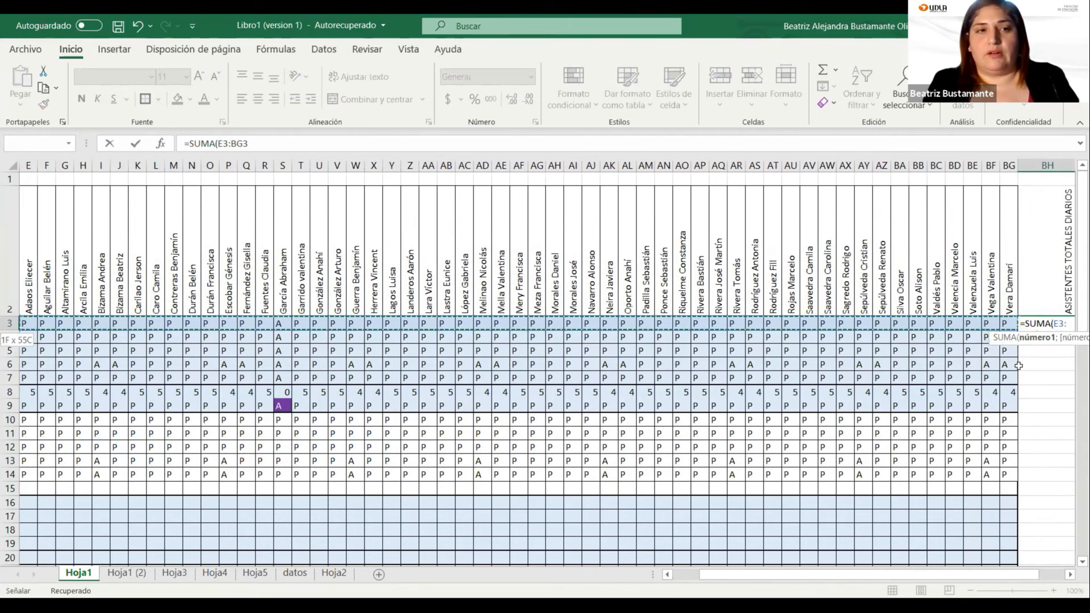
key(shift+Left)
key(shift+Left)
key(shift+Left)
key(shift+Up)
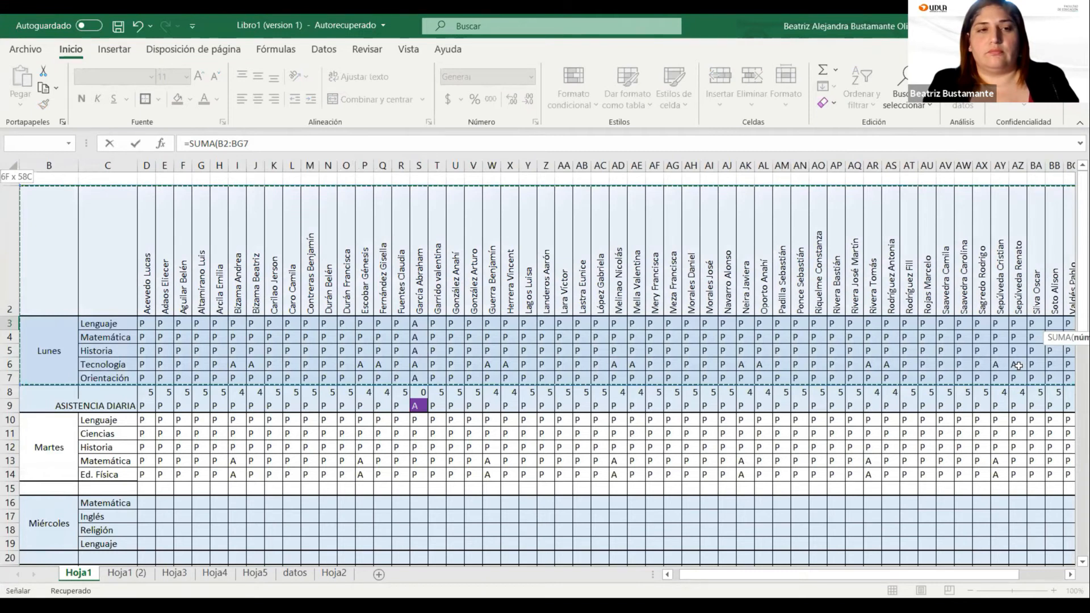
key(shift+Down)
key(shift+Right)
key(shift+Right)
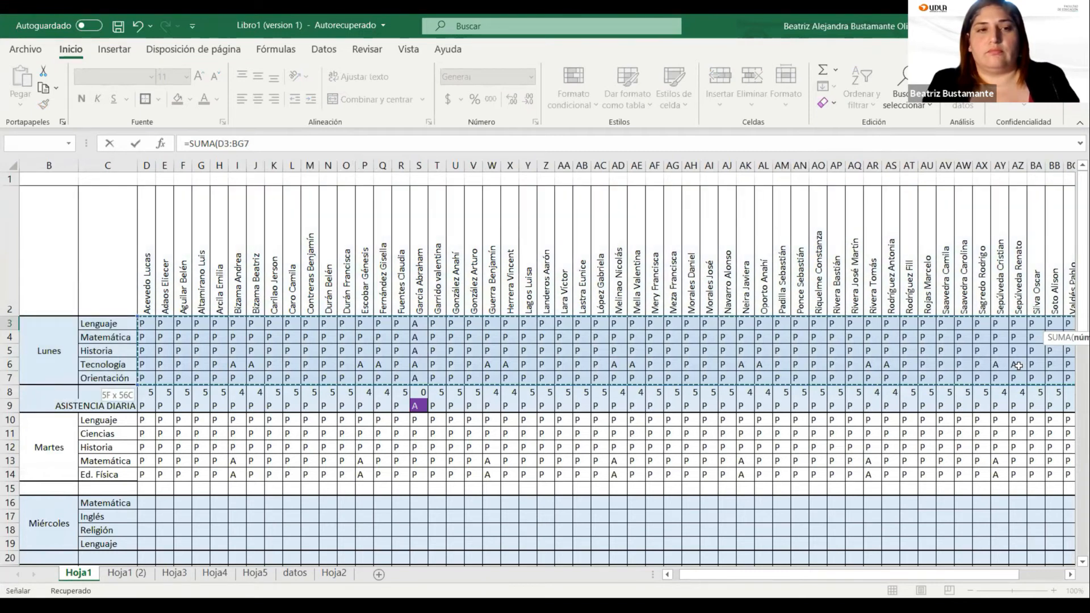
key(shift+Up)
key(shift+Up)
key(shift+Up)
key(shift+Up)
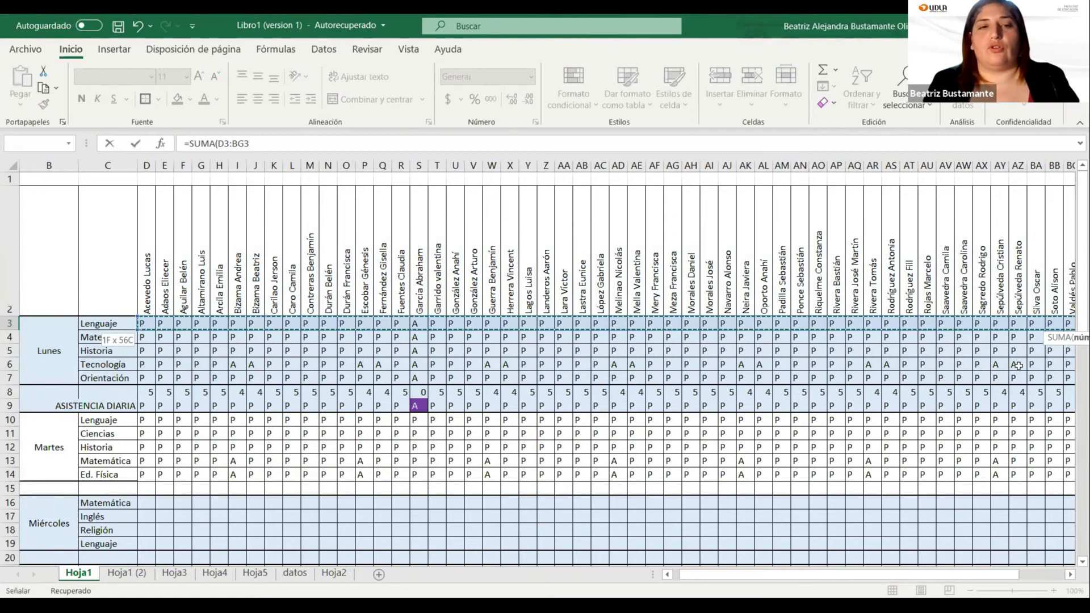
text())
key(Return)
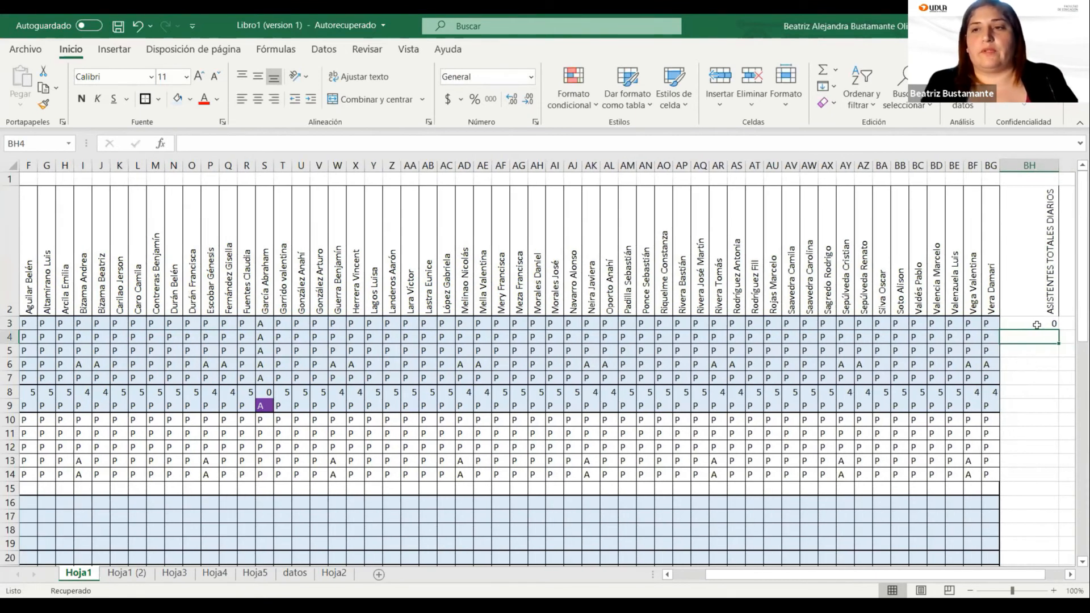
click(1035, 327)
key(Delete)
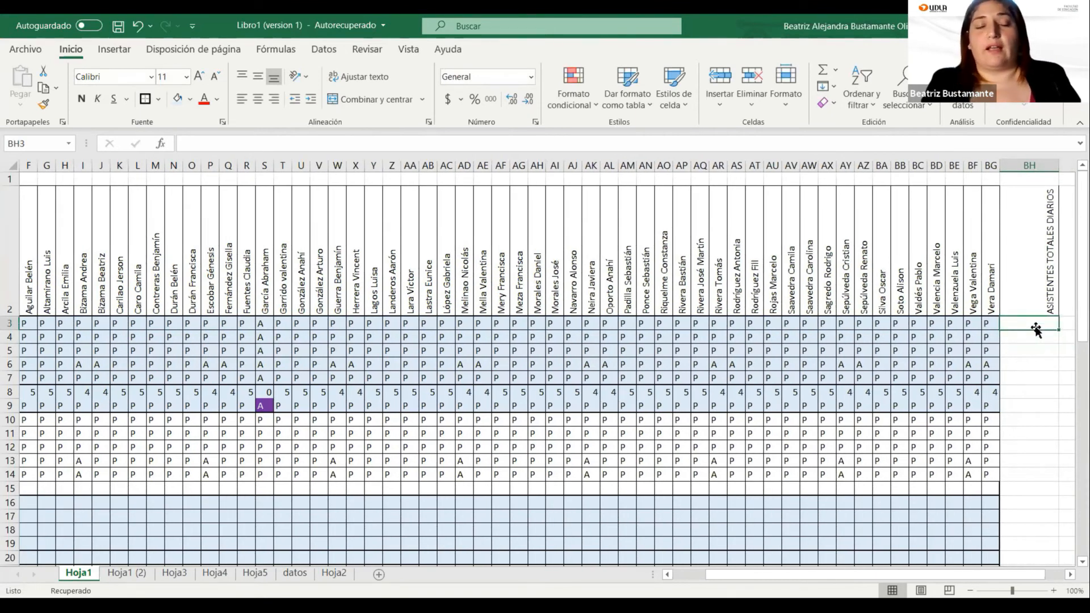
Enter =CONTAR.SI(D3:BG3;"P") in BH3 to count the students present in Monday's Lenguaje class
text(=)
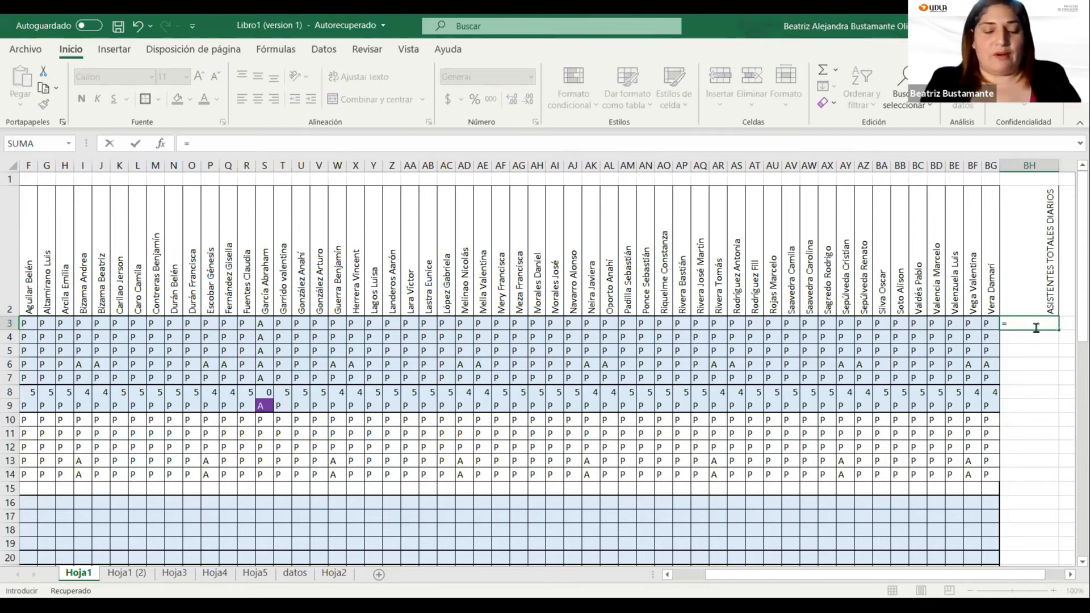
text(CONTAR.)
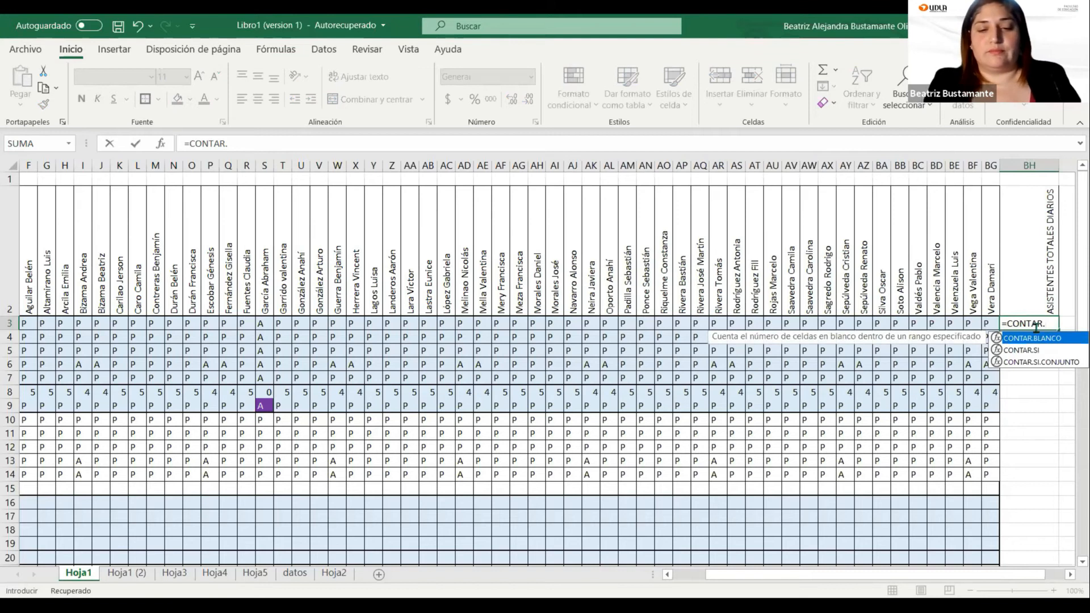
text(SI)
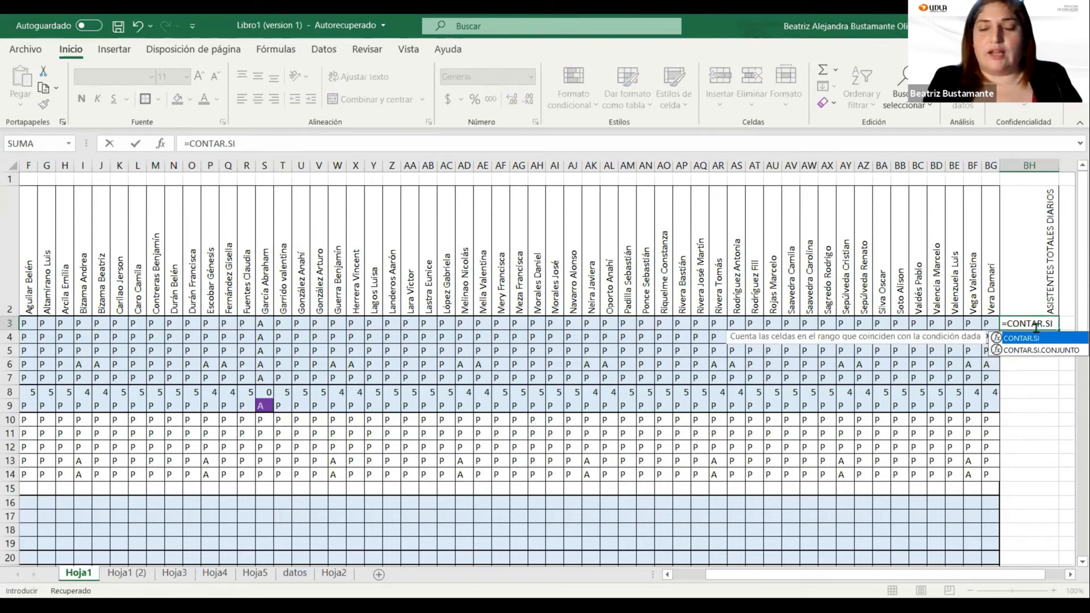
text(()
drag(987, 323, 87, 324)
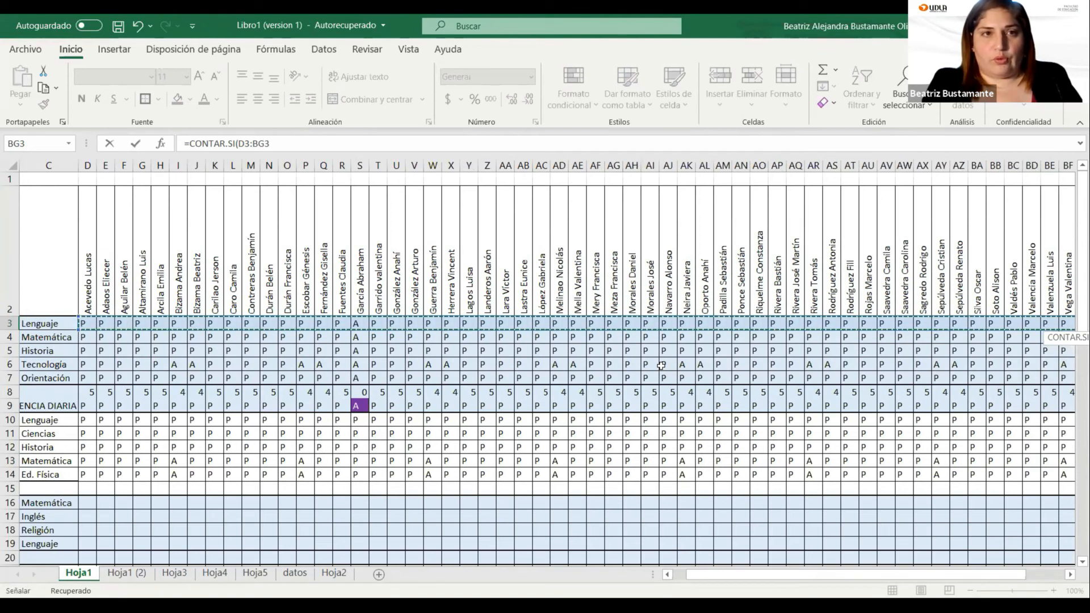
text(;"P)
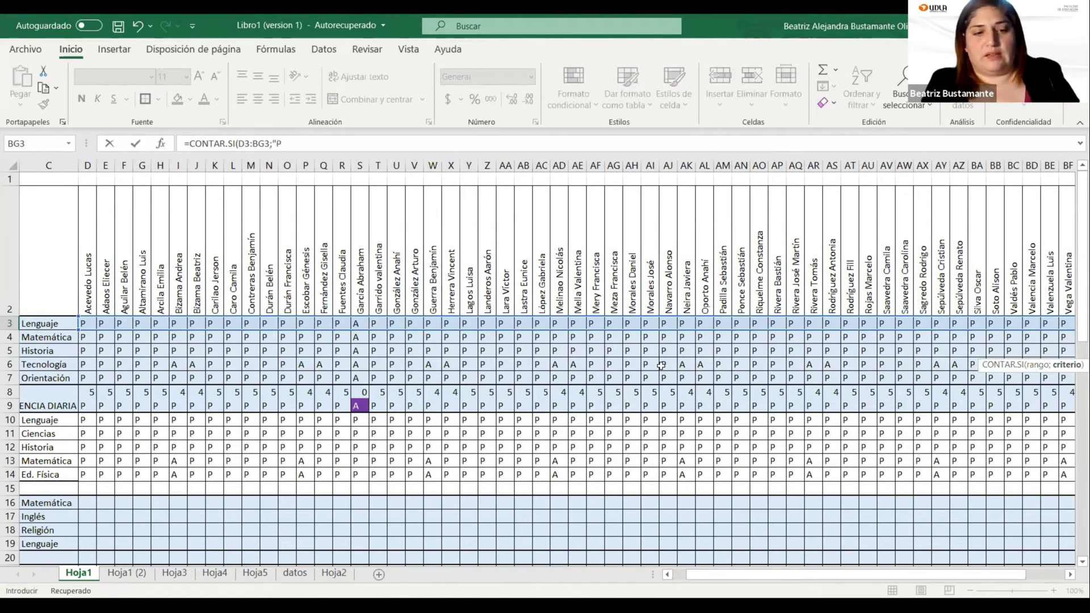
text(")
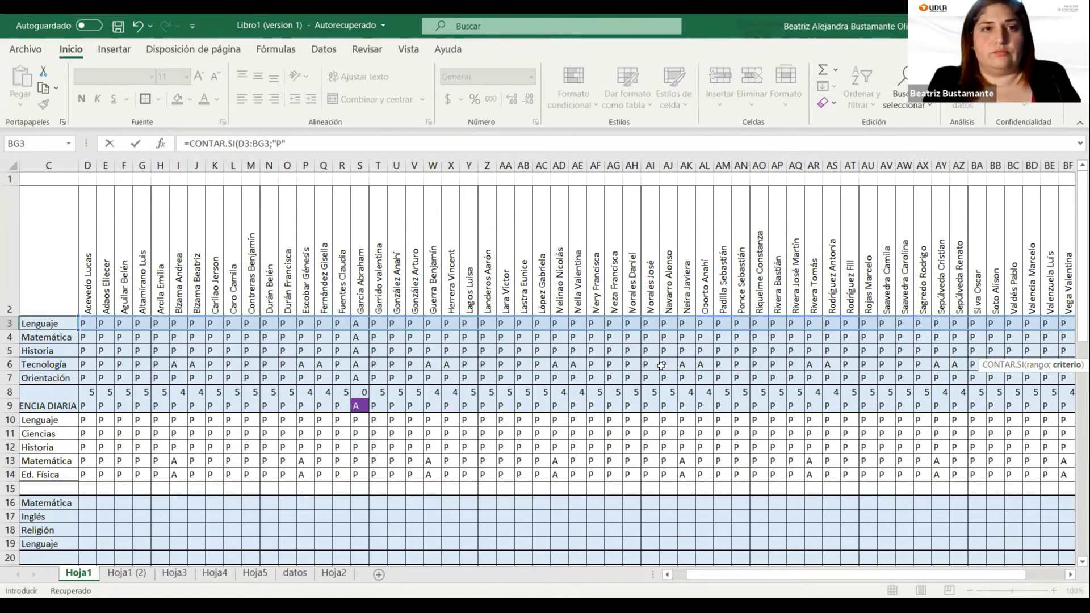
text())
key(Return)
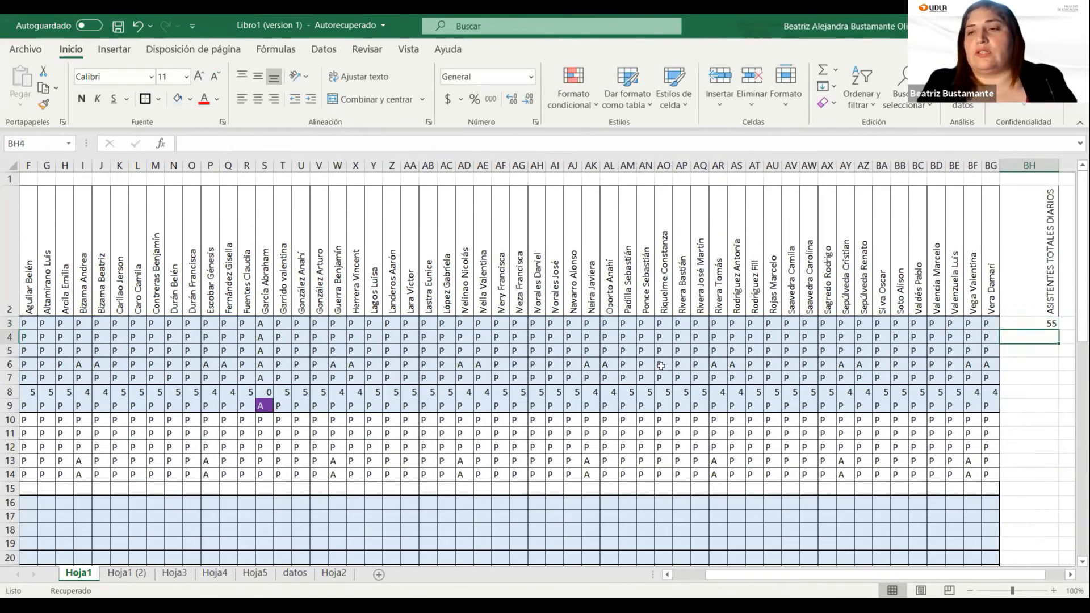
Review the Monday Lenguaje attendance marks along row 3 across the students, and check the formula in BH3
key(Left)
key(Left)
key(Left)
key(Left)
key(Left)
key(Left)
key(Left)
key(Left)
key(Left)
key(Left)
key(Left)
key(Left)
key(Left)
key(Left)
key(Left)
key(Left)
key(Left)
key(Left)
key(Left)
key(Left)
key(Left)
key(Left)
key(Left)
key(Left)
key(Left)
key(Left)
key(Left)
key(Left)
key(Left)
key(Left)
key(Left)
key(Left)
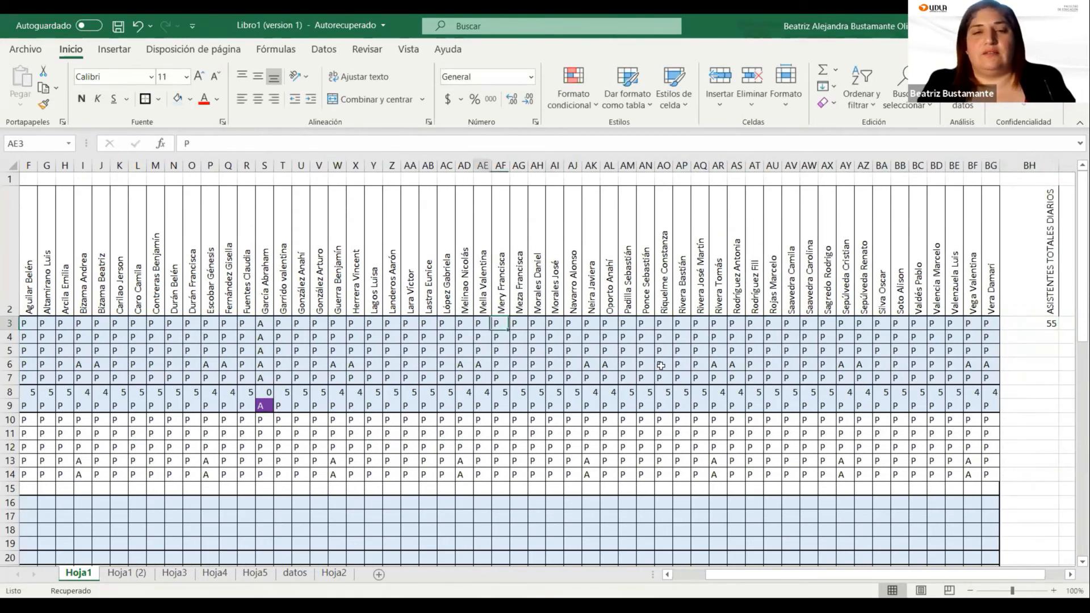
key(Right)
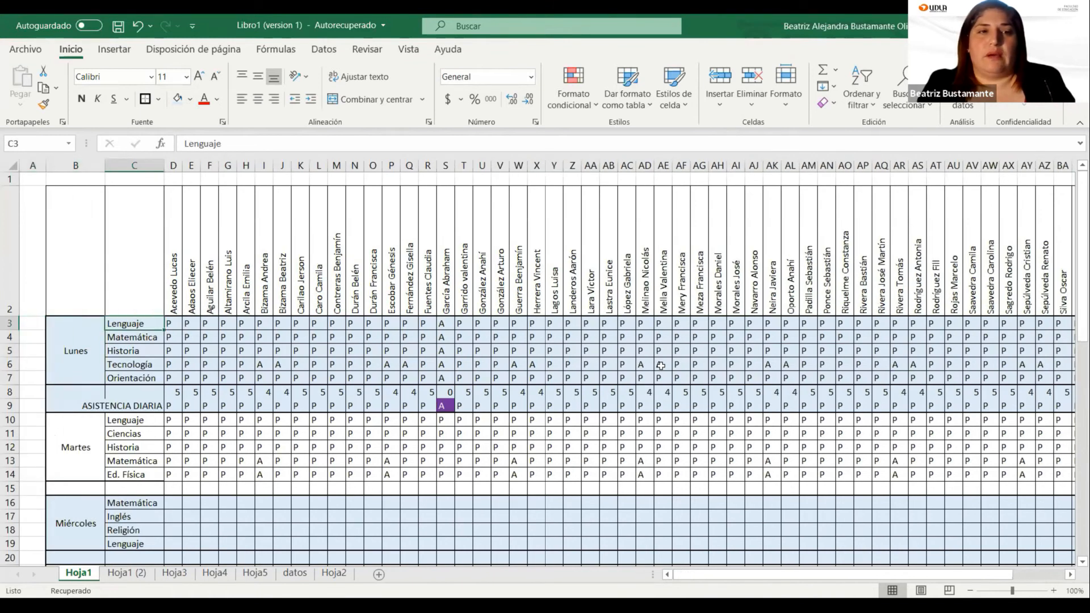
key(Right)
key(Right)
key(Right)
key(Right)
key(Right)
key(Right)
key(Right)
key(Right)
key(Right)
key(Right)
key(Right)
key(Right)
key(Right)
key(Right)
key(Right)
key(Right)
key(Right)
key(Right)
key(Right)
key(Right)
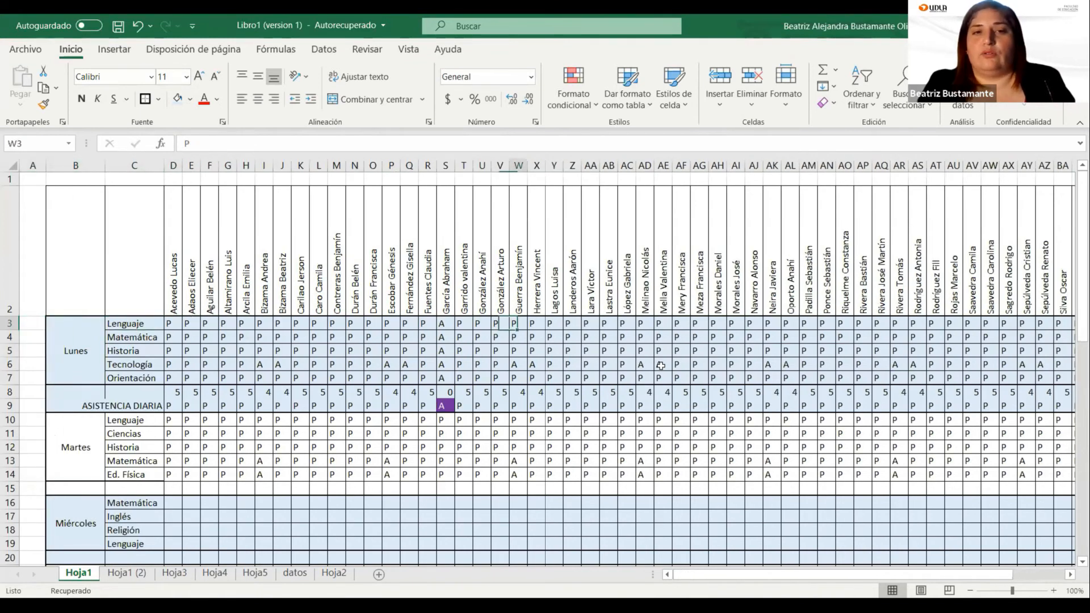
key(Right)
key(Right)
key(Right)
key(Right)
key(Right)
key(Right)
key(Right)
key(Right)
key(Right)
key(Right)
key(Right)
key(Right)
key(Right)
key(Right)
key(Right)
key(Right)
key(Right)
key(Right)
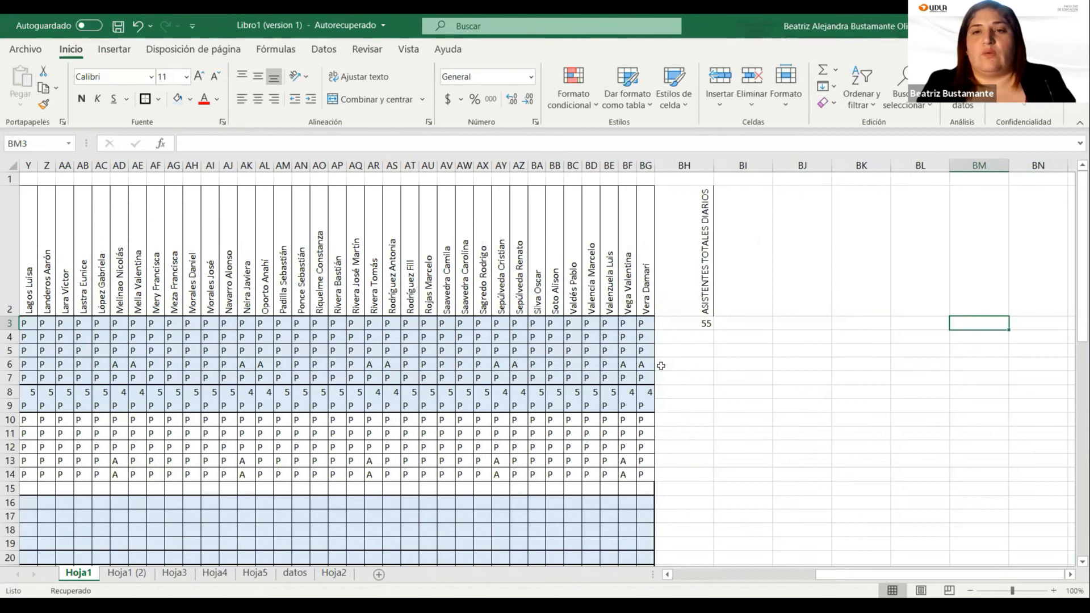
key(Right)
key(Right)
key(Right)
key(Right)
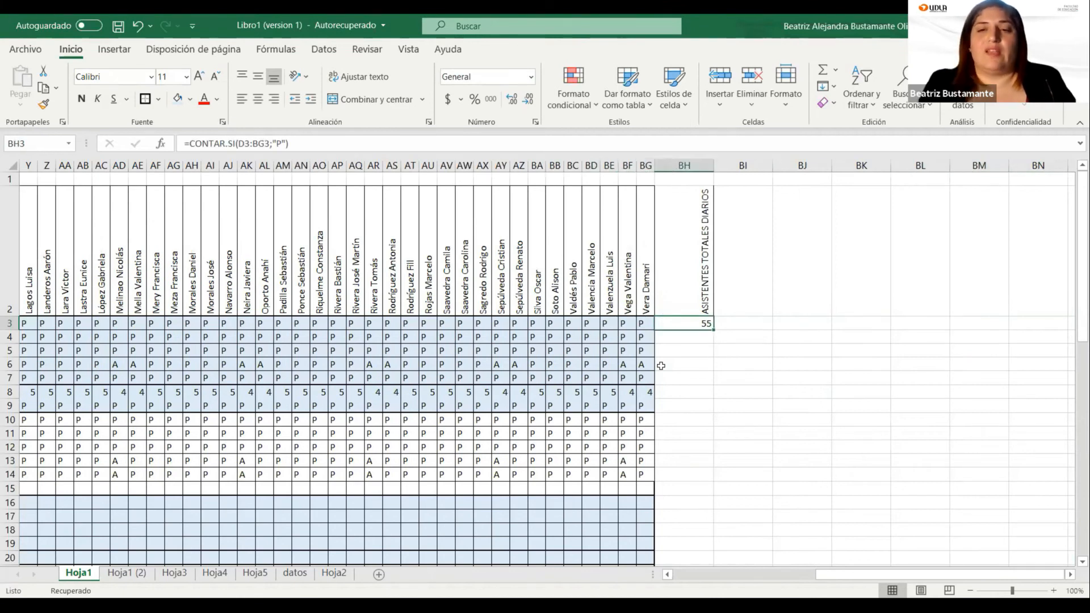
Delete the empty column A in front of the weekday column on Hoja1
drag(821, 578, 698, 576)
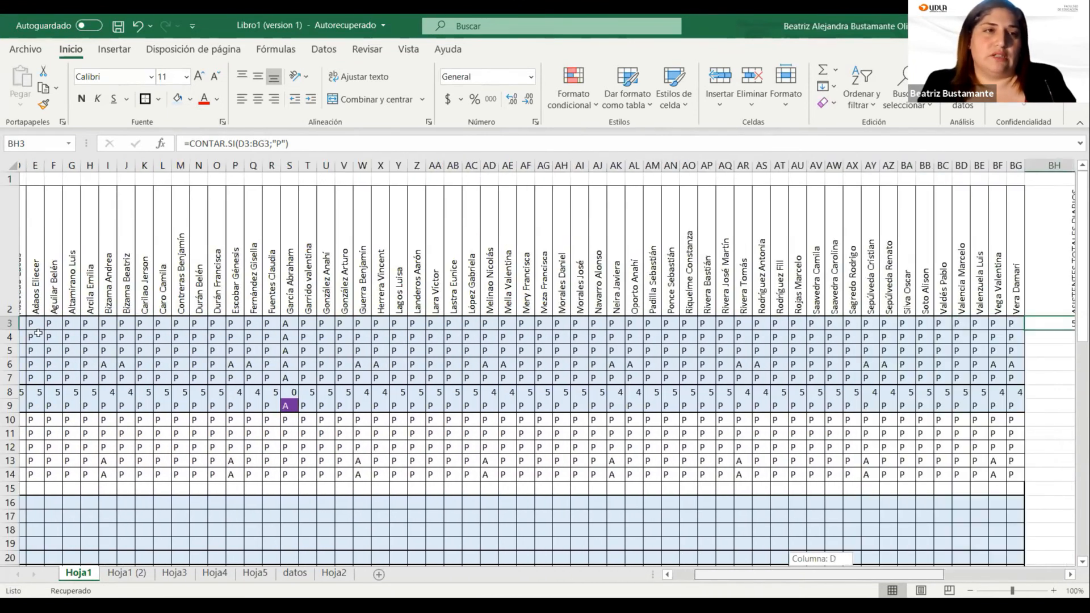
click(31, 165)
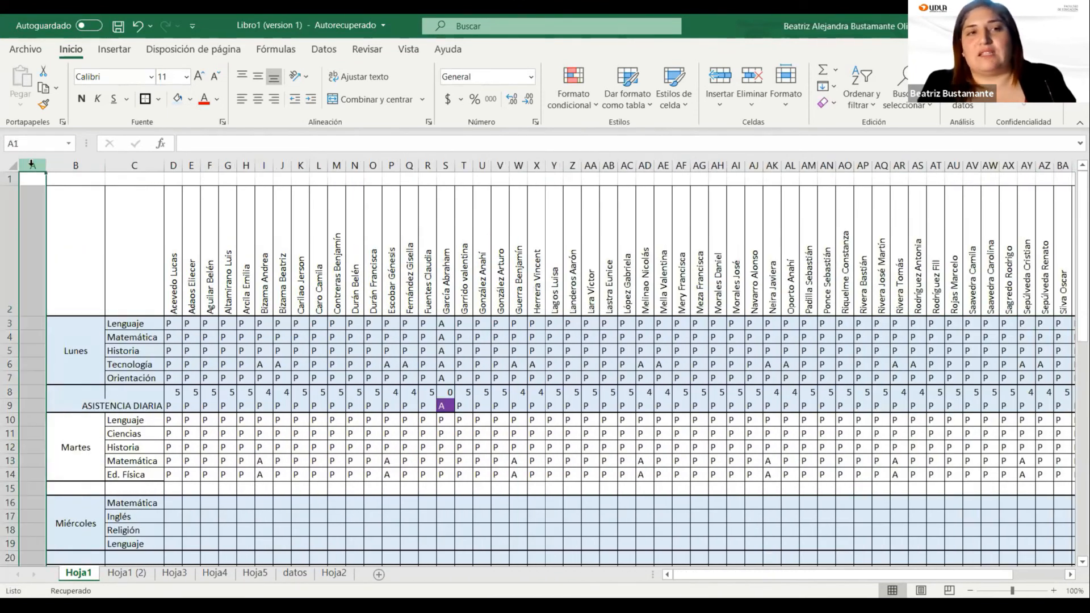
right_click(31, 165)
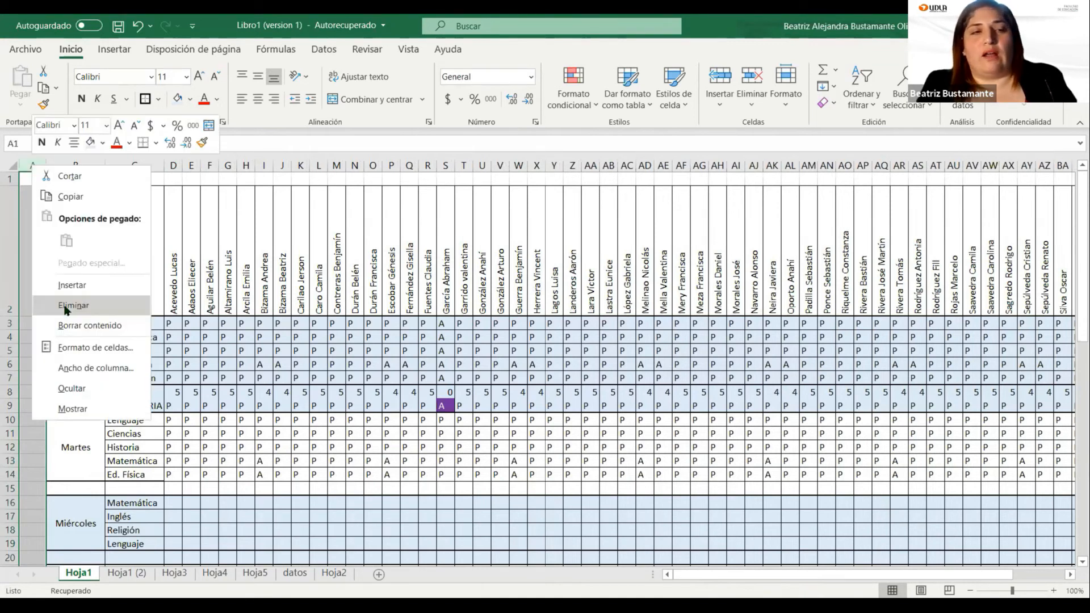
click(73, 306)
click(330, 349)
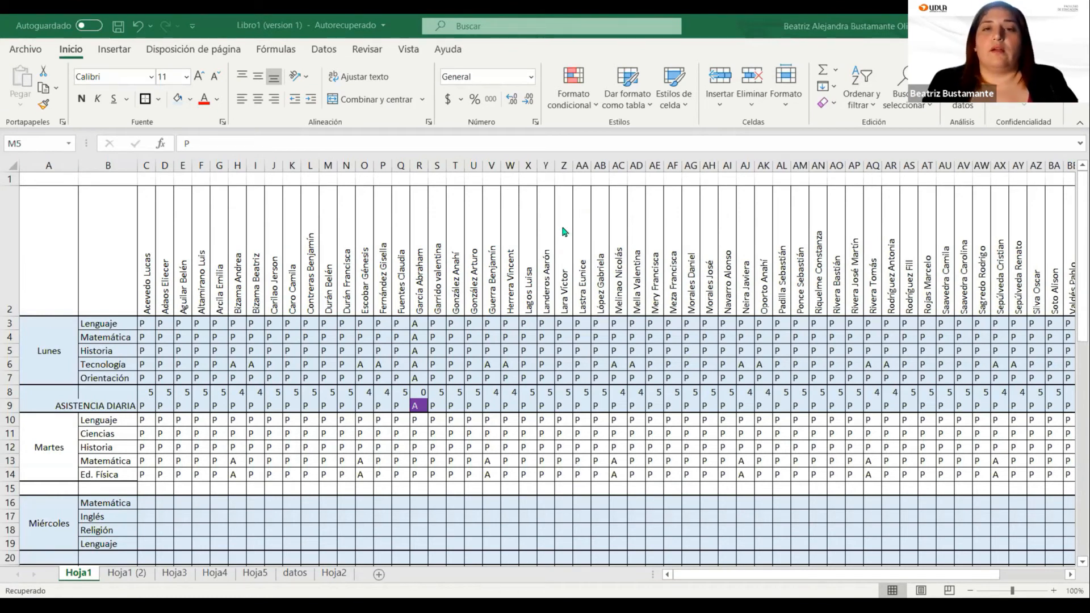
click(163, 338)
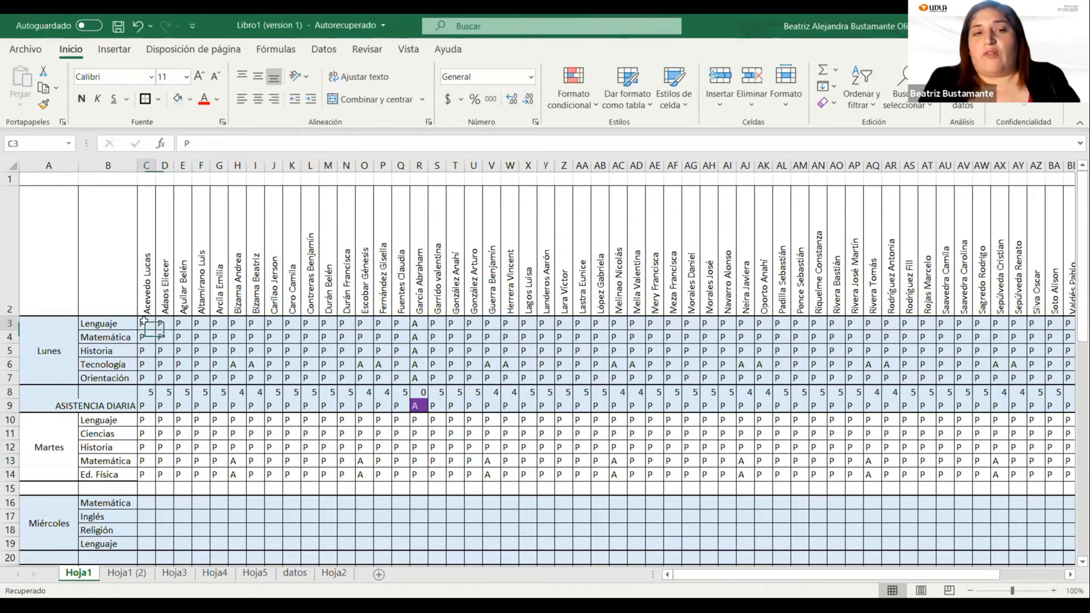
click(237, 364)
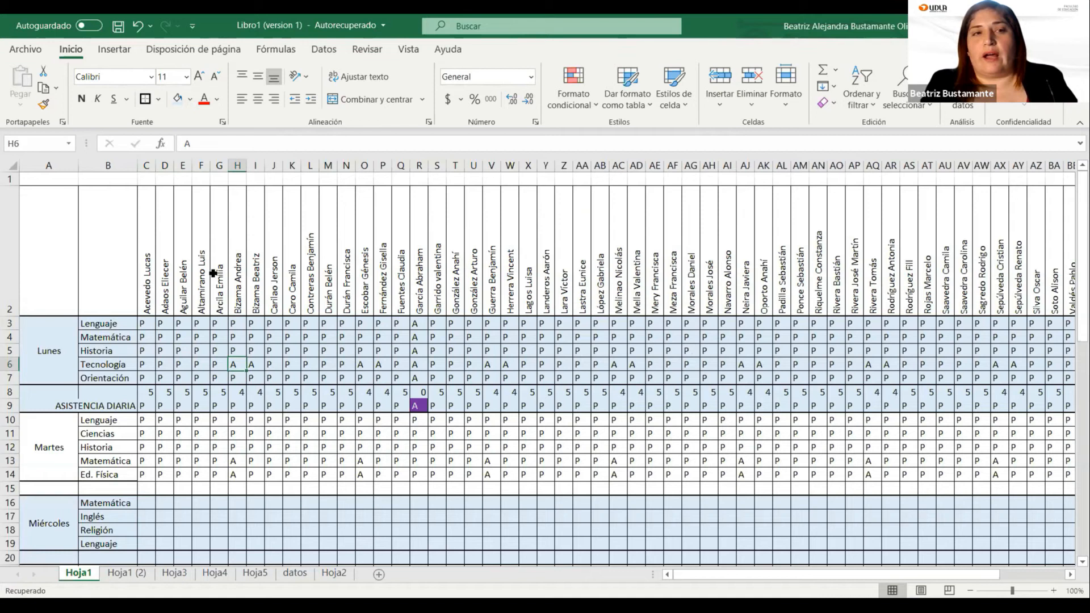
scroll(647, 330, down, 8)
scroll(647, 329, up, 8)
scroll(437, 367, up, 1)
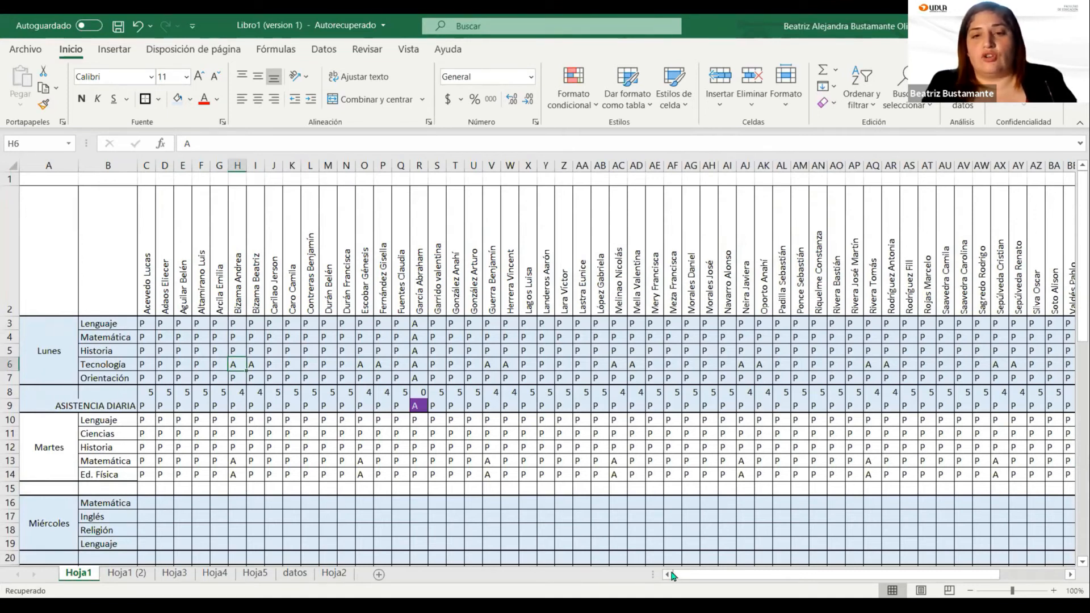
drag(746, 578, 517, 568)
Freeze the panes at cell C3 so the student name row and the day and subject columns stay fixed
click(144, 324)
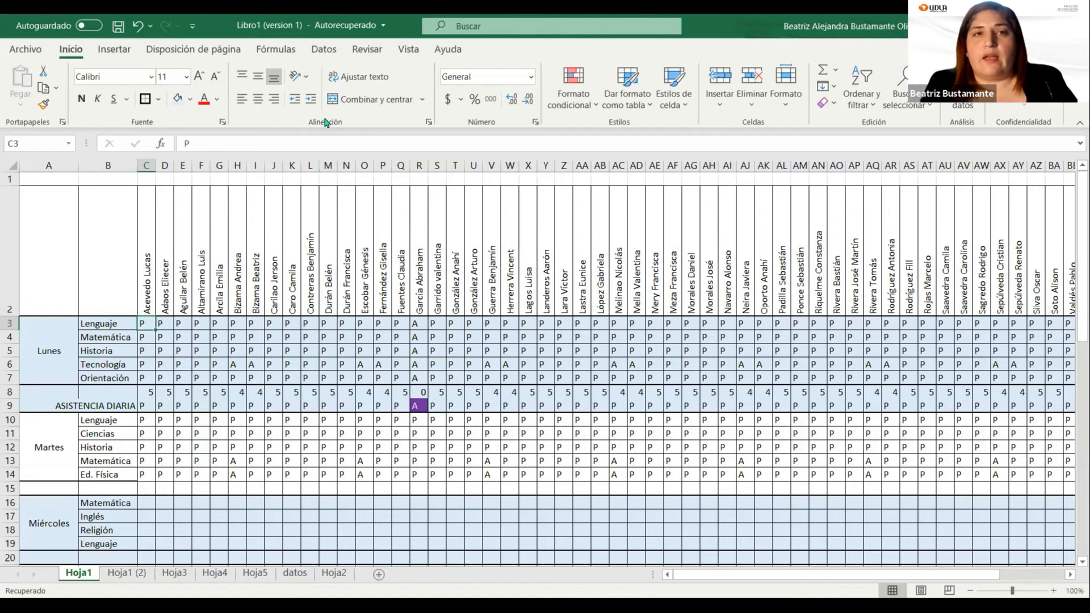
click(408, 53)
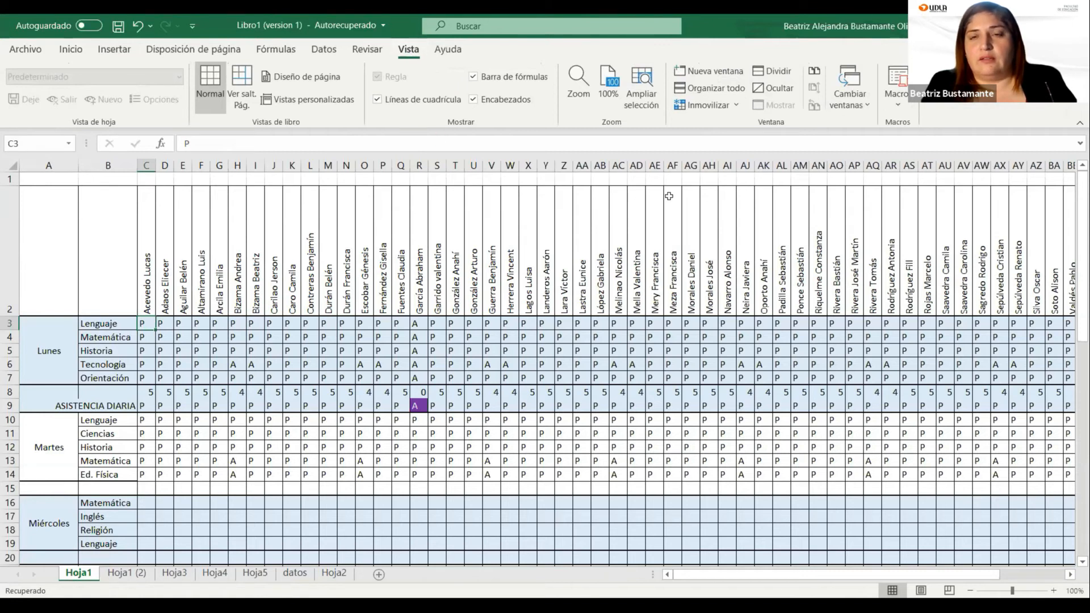
click(737, 107)
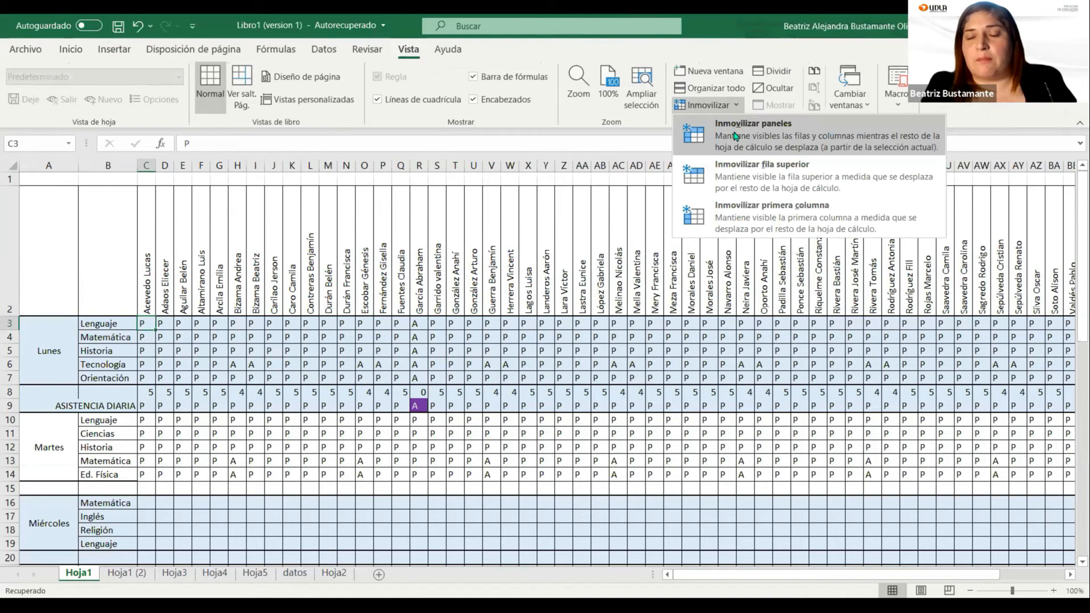
click(734, 136)
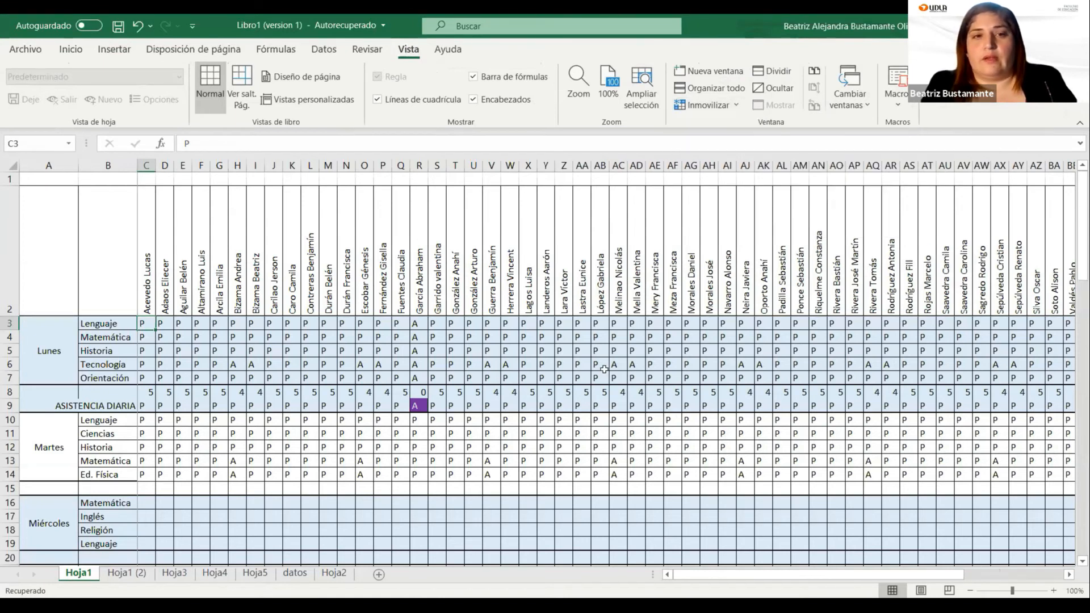
scroll(603, 356, down, 2)
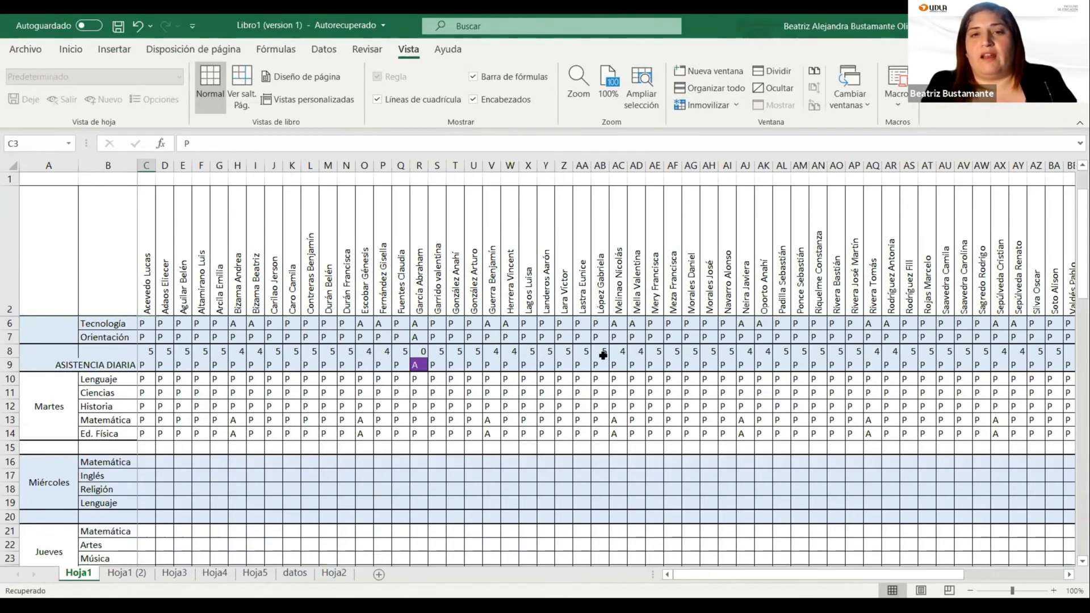
scroll(603, 356, down, 5)
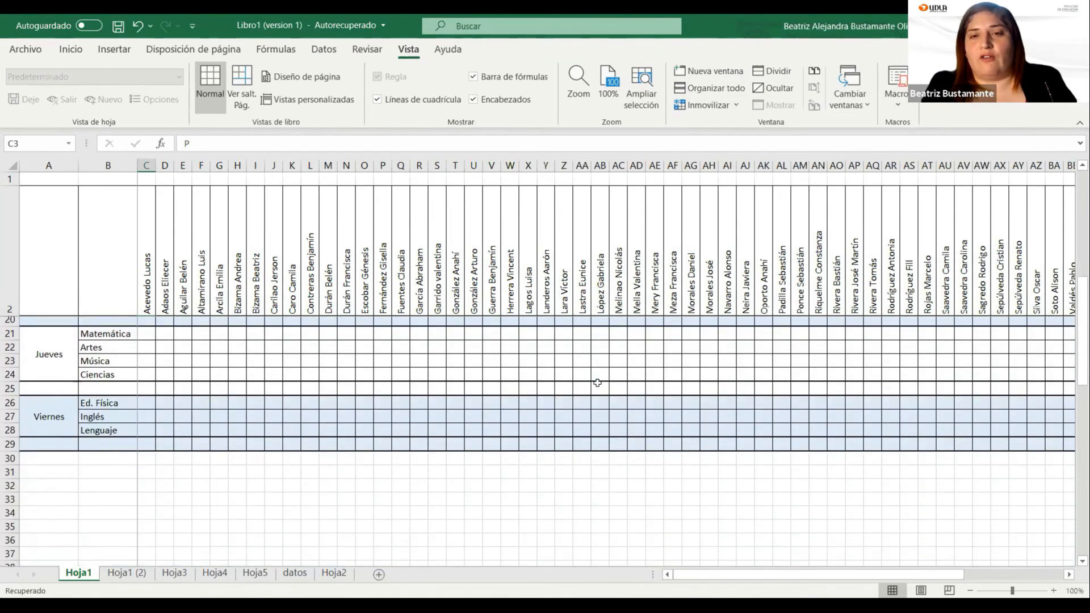
scroll(598, 385, up, 6)
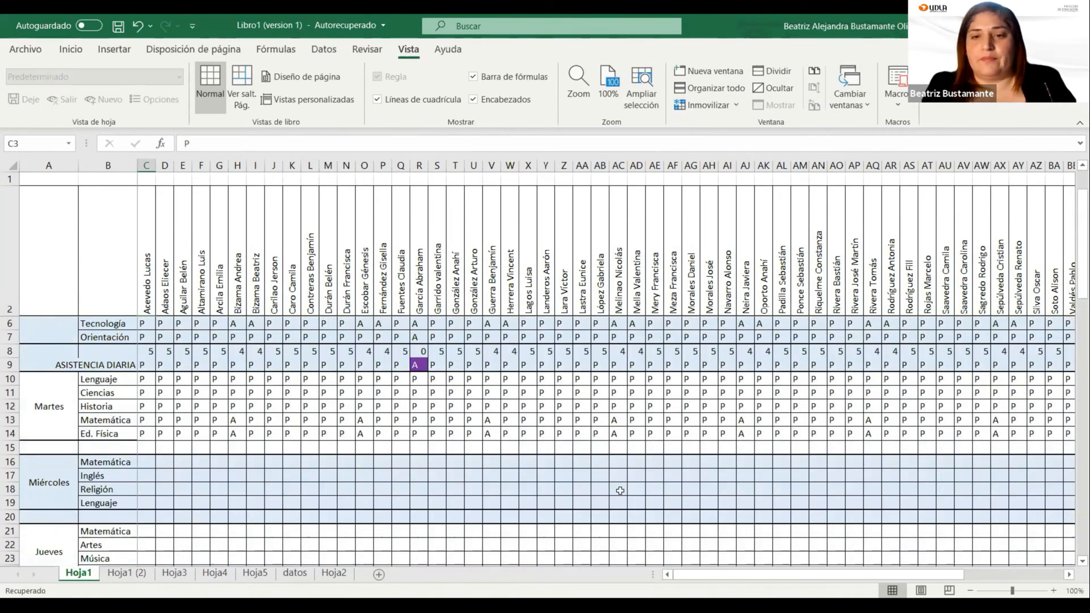
drag(687, 575, 491, 577)
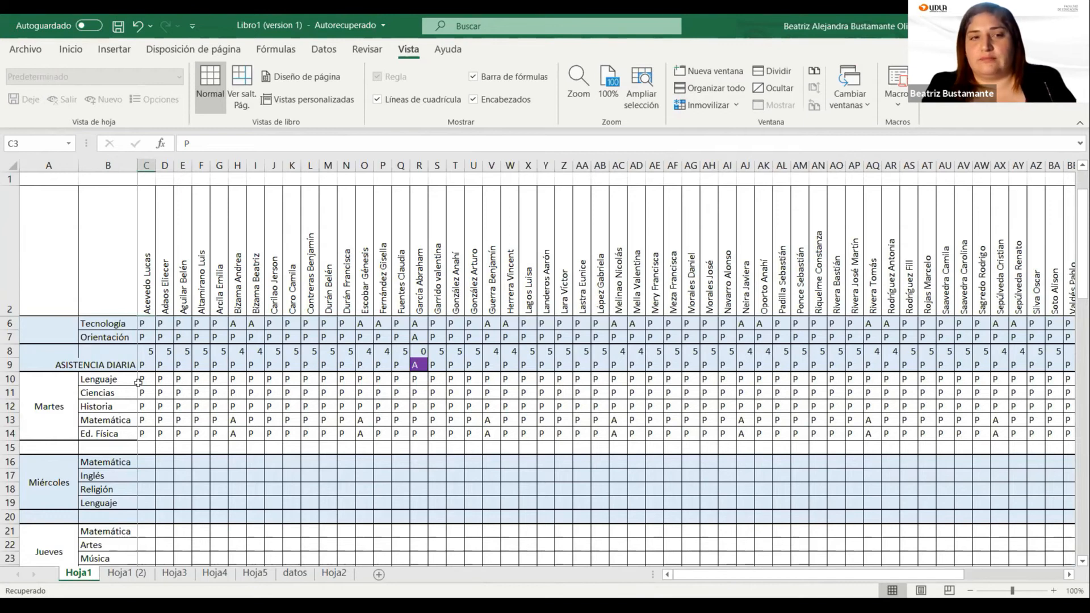
scroll(137, 382, up, 1)
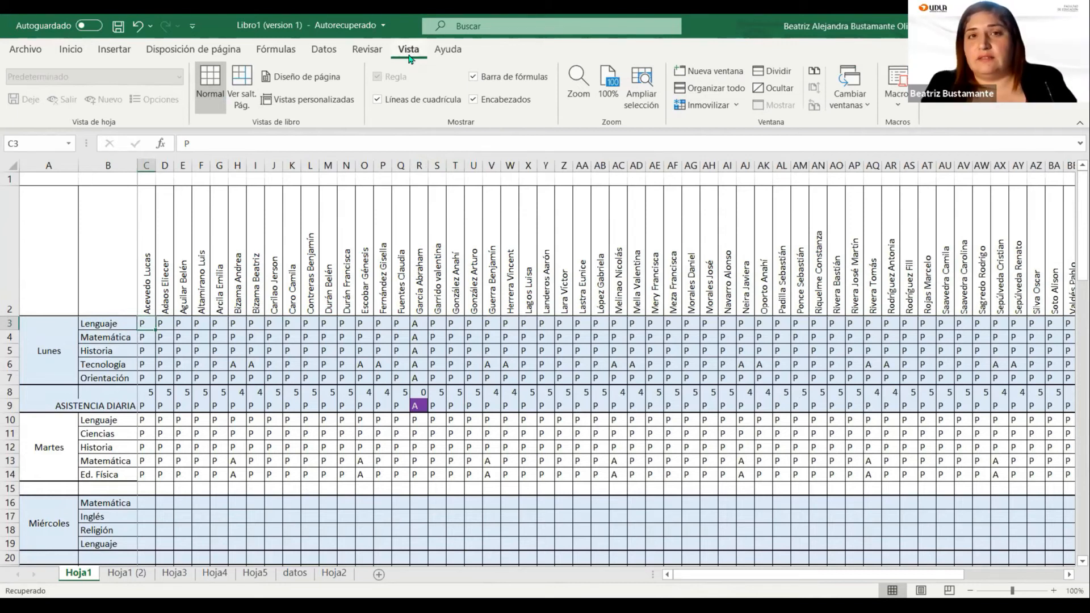
click(737, 106)
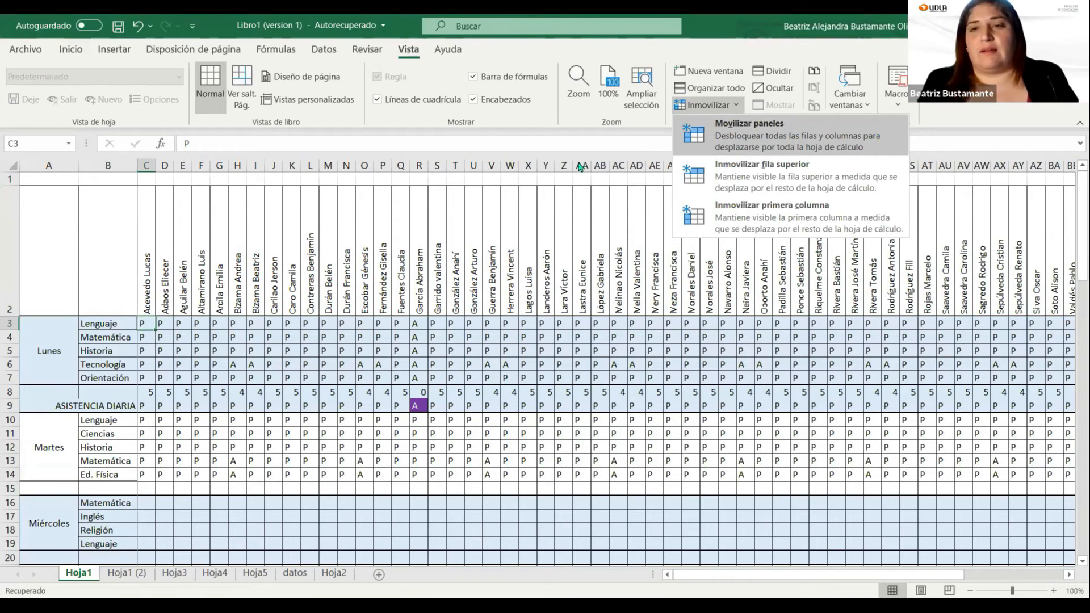
click(600, 207)
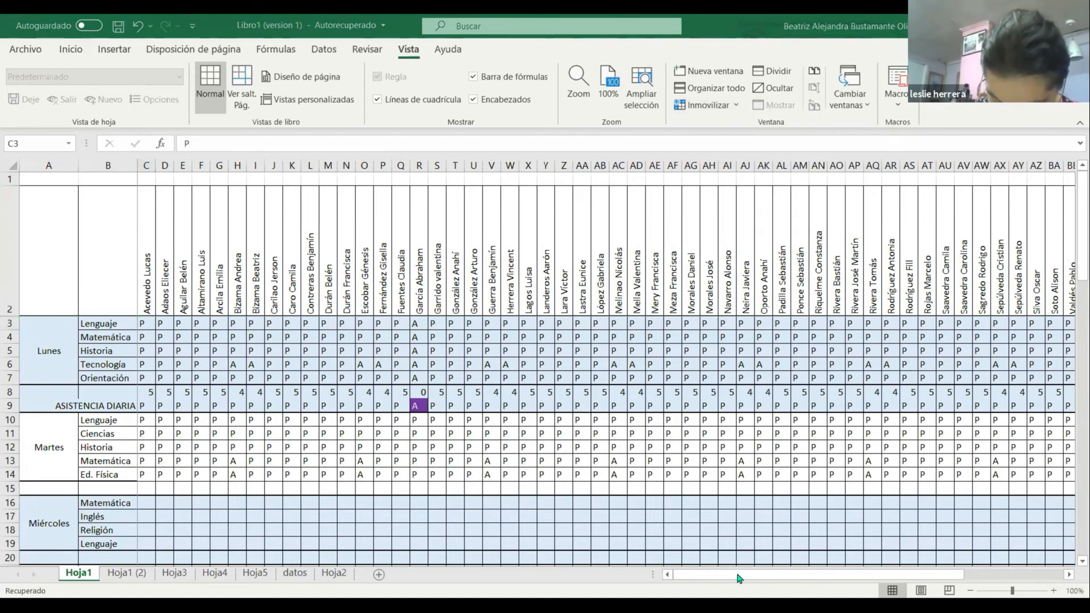
Fill the attendance count formula in BG3 down to BG7 for Monday's classes and check the copied formulas
click(778, 575)
drag(771, 579, 946, 574)
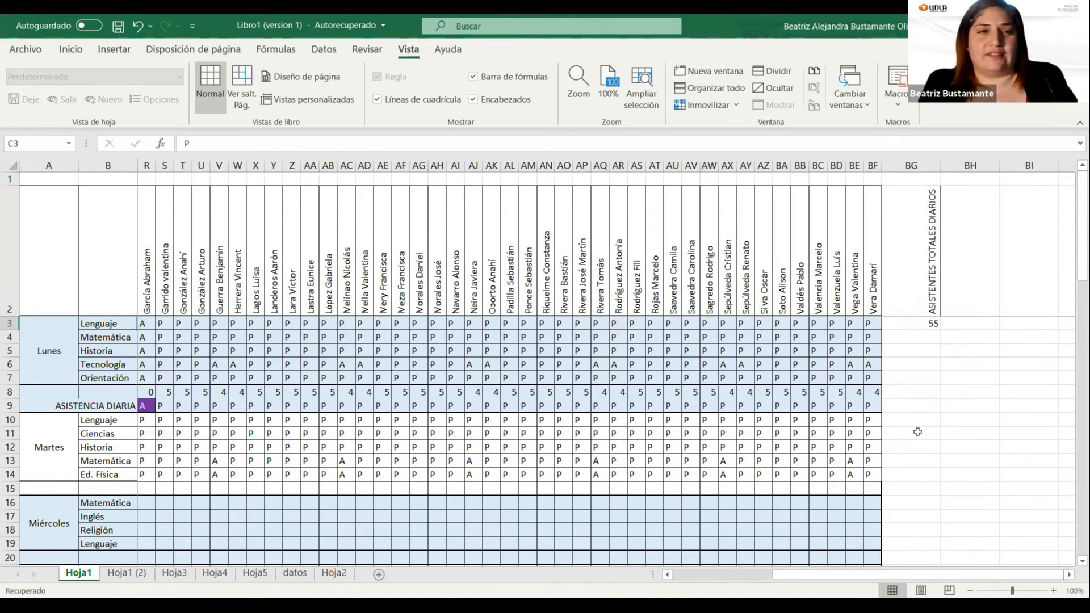
click(925, 322)
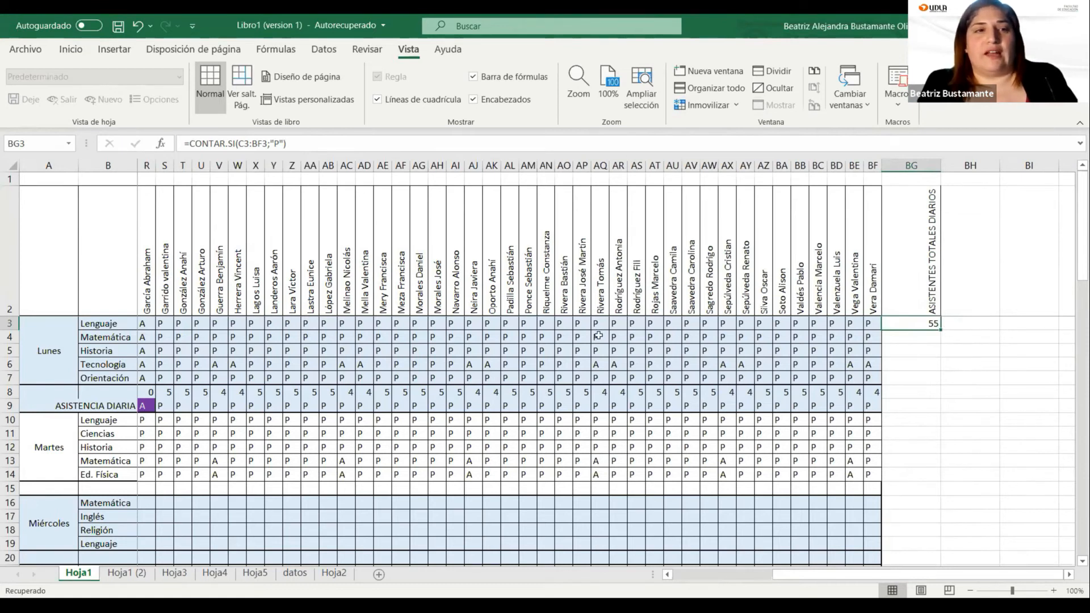
drag(940, 332, 936, 388)
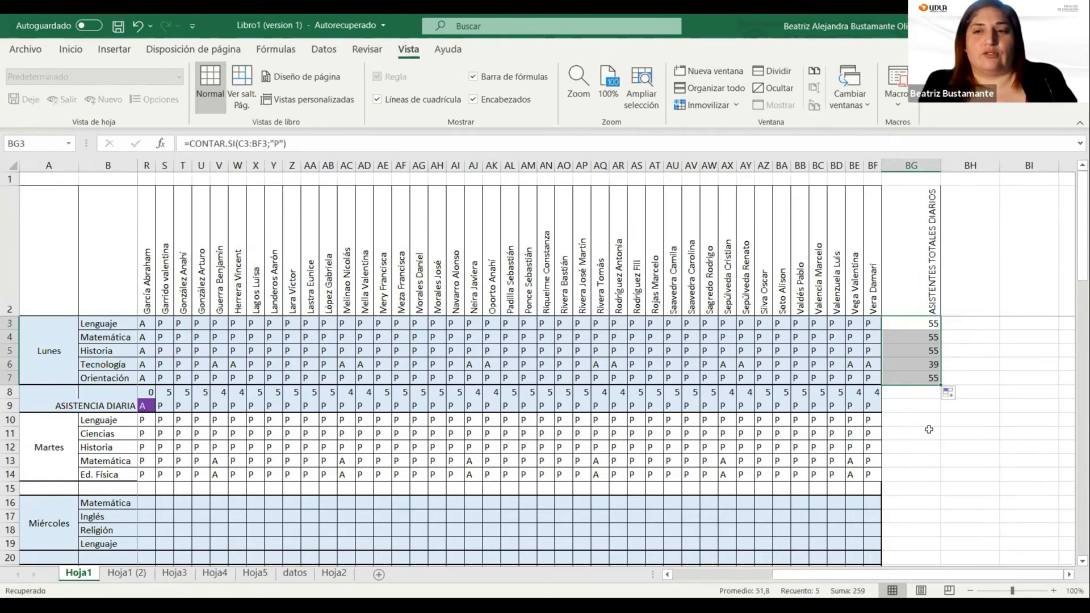
click(917, 340)
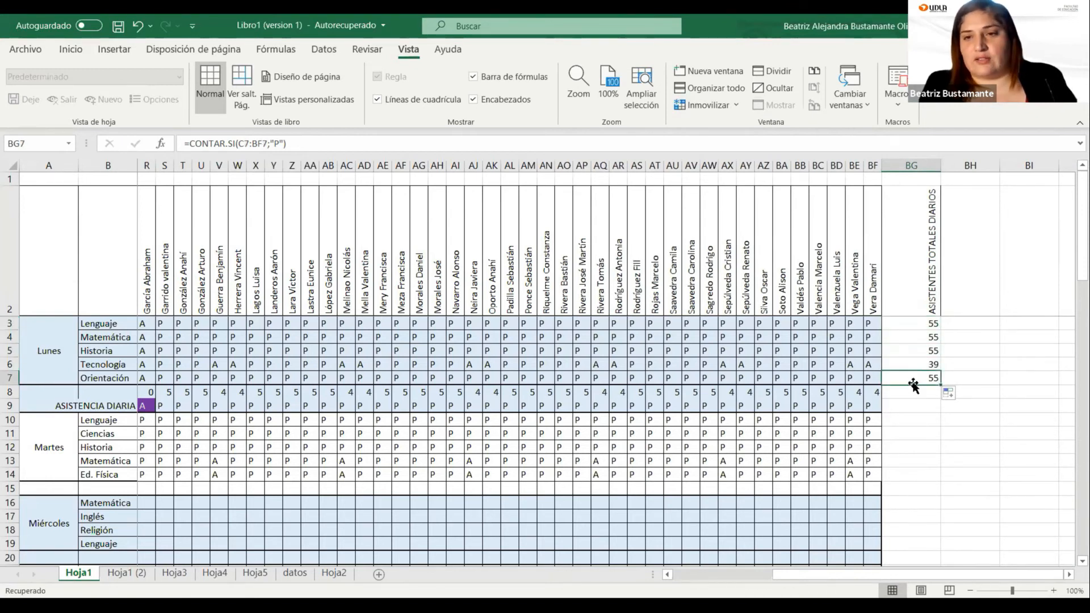
click(912, 360)
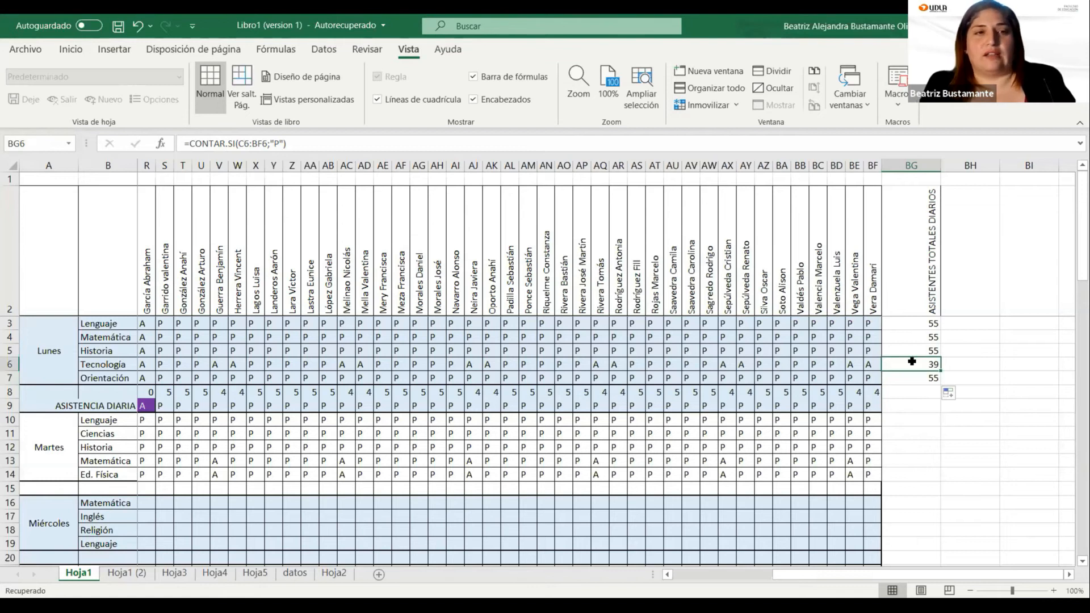
click(914, 346)
click(908, 324)
click(915, 376)
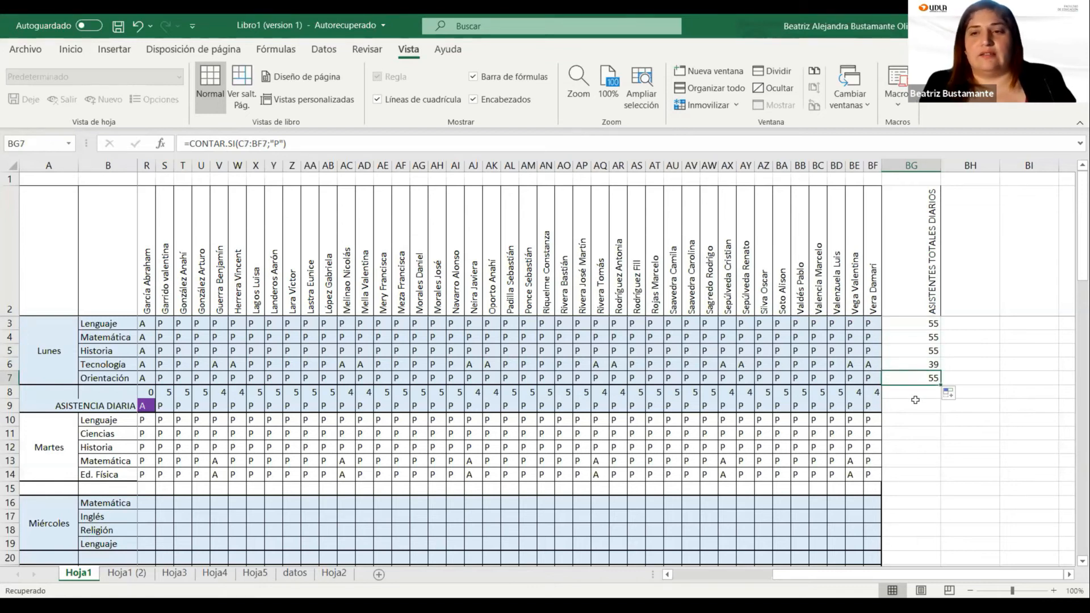
click(914, 392)
Extend the count formula from BG7 down to the ASISTENCIA DIARIA row in BG9 and clear BG8
click(916, 378)
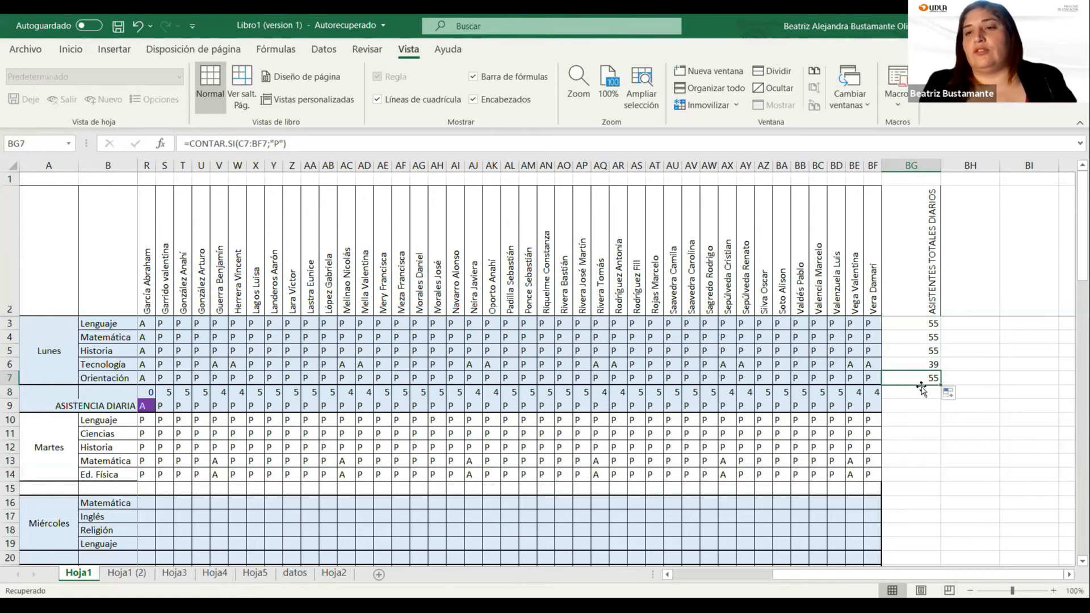
drag(940, 385, 939, 411)
click(921, 391)
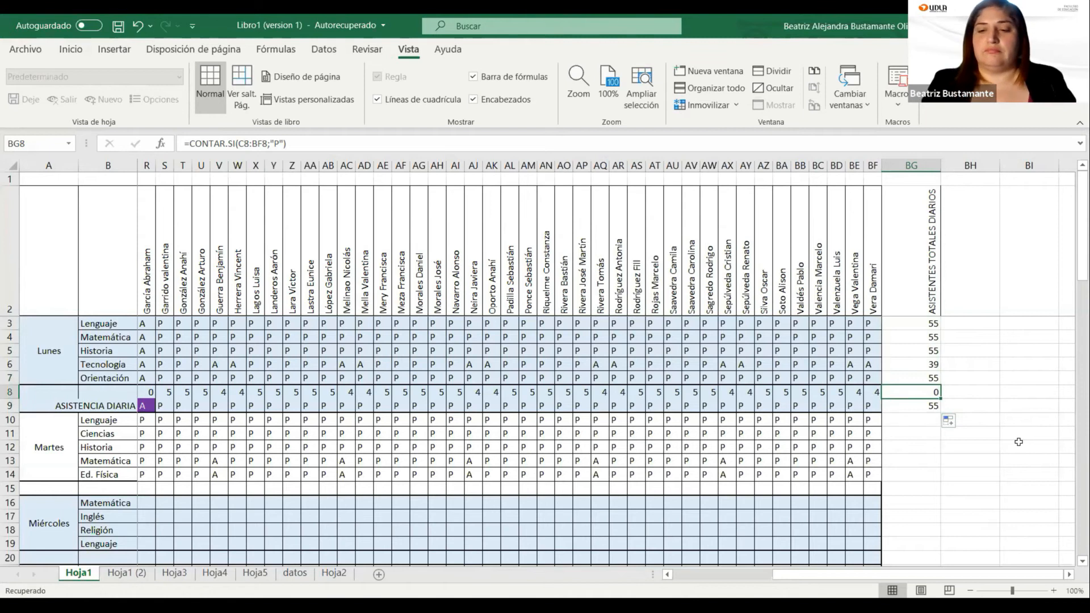
click(998, 433)
click(921, 406)
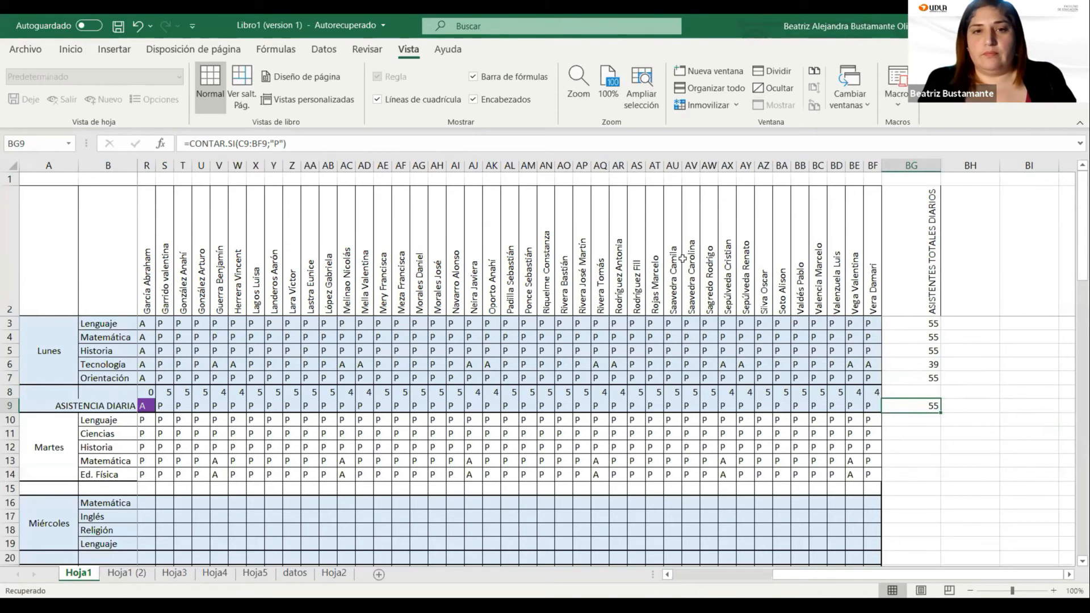
click(971, 395)
click(972, 312)
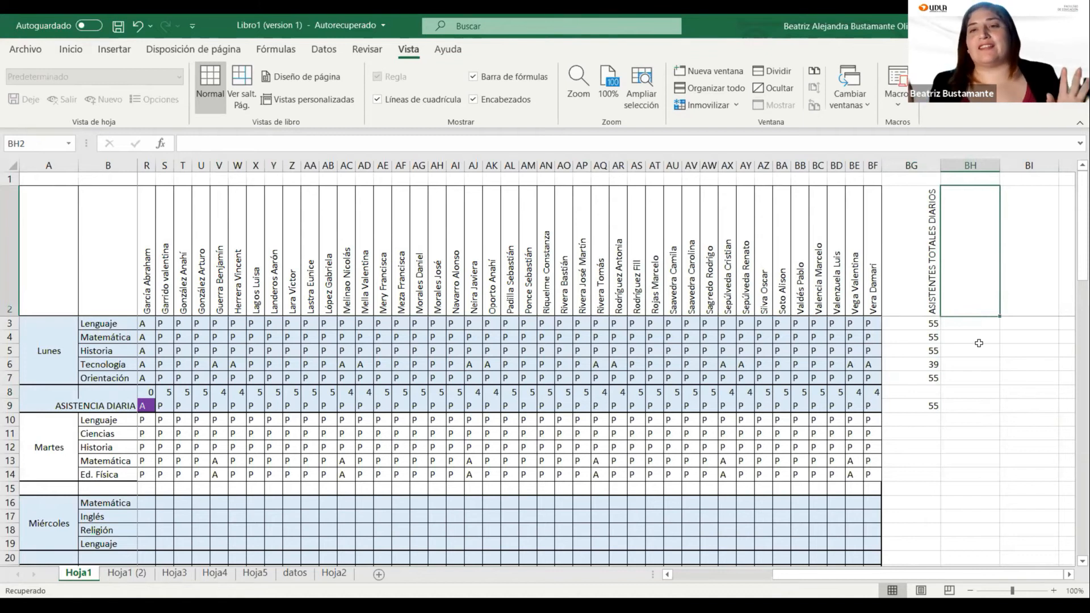
Copy the attendance count formula from BG3 into BH3
click(908, 323)
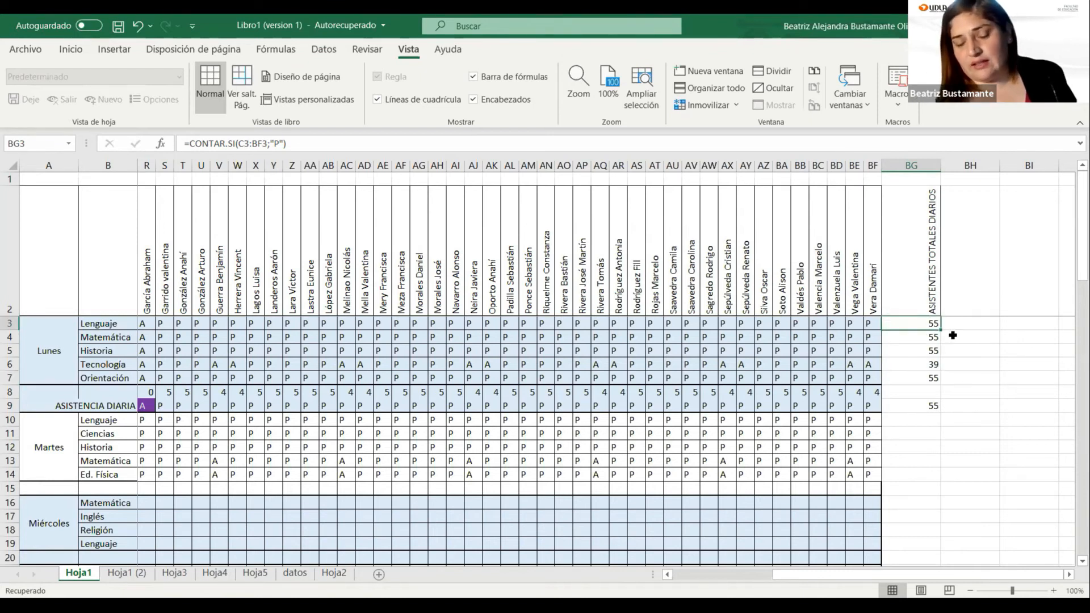
key(ctrl+c)
click(968, 322)
key(ctrl+v)
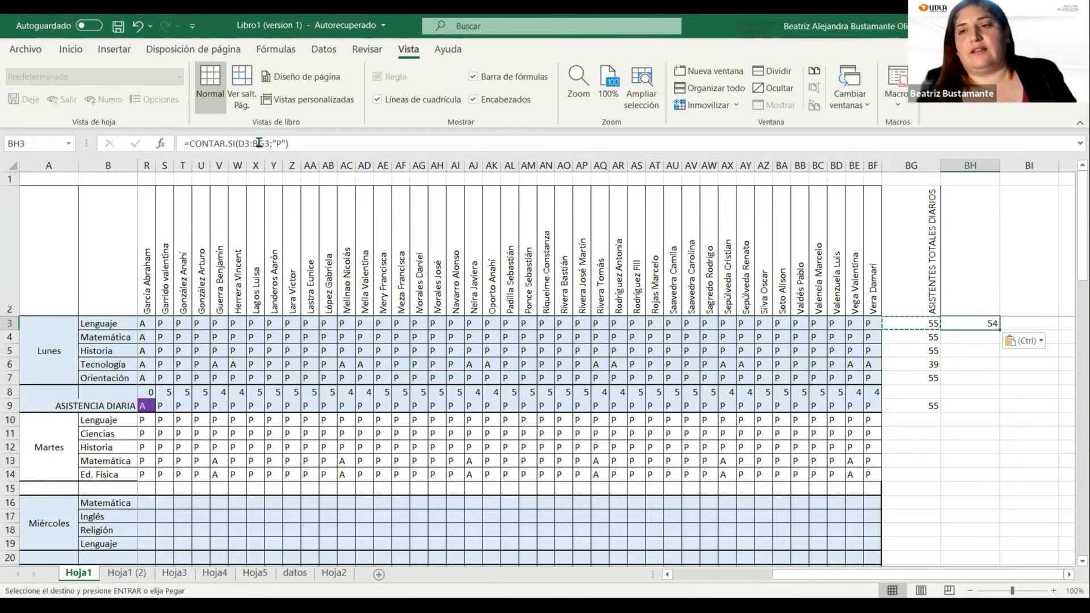
Compare the ranges counted by the formulas in BG3 and BH3 with the first and last student columns of row 3
click(925, 323)
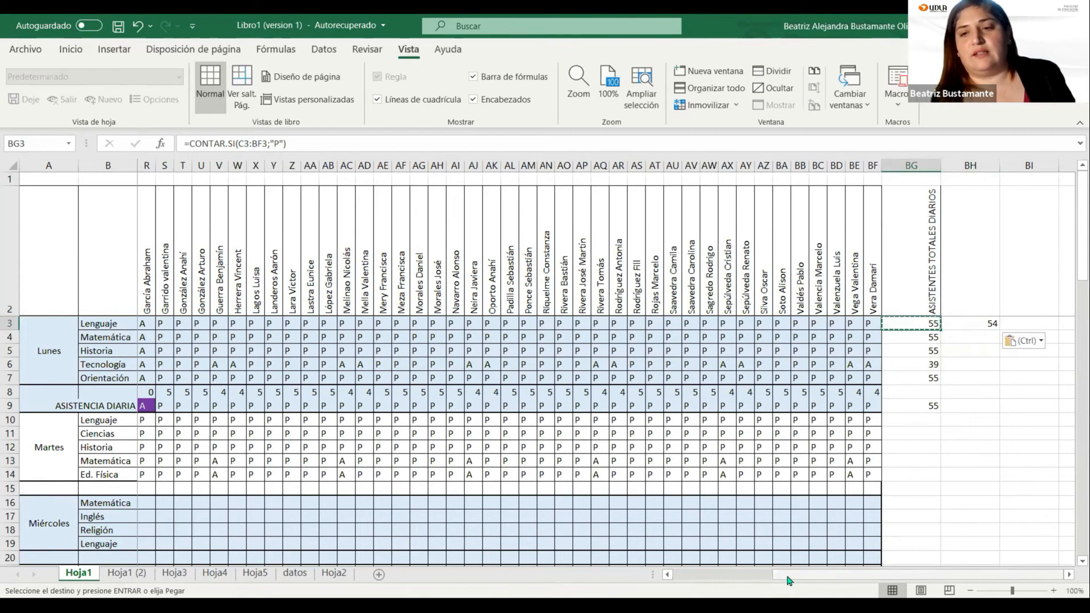
drag(787, 579, 684, 579)
click(147, 324)
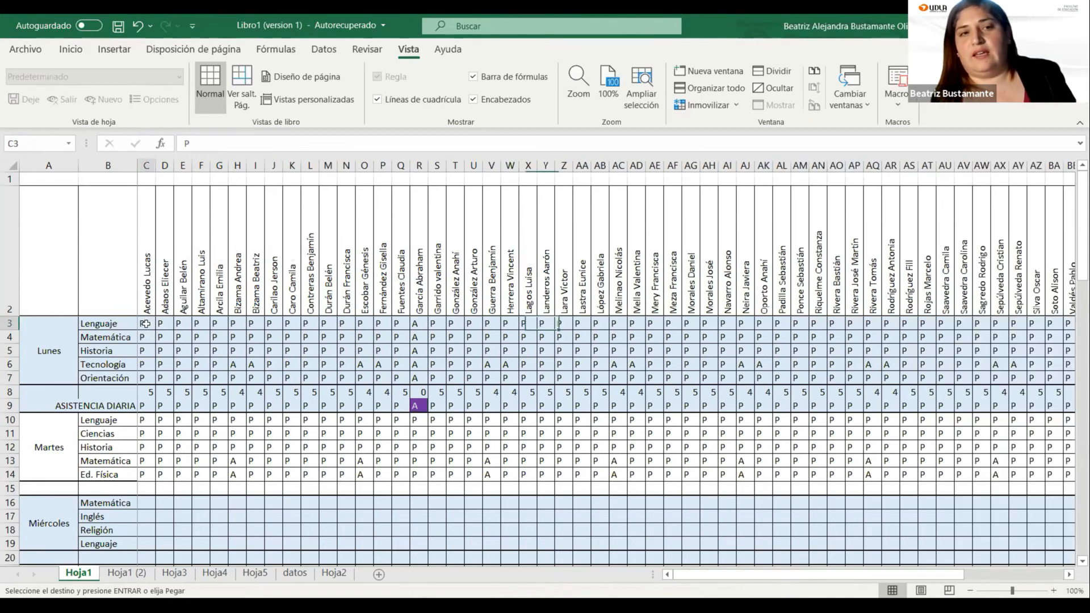
drag(827, 576, 931, 576)
click(891, 322)
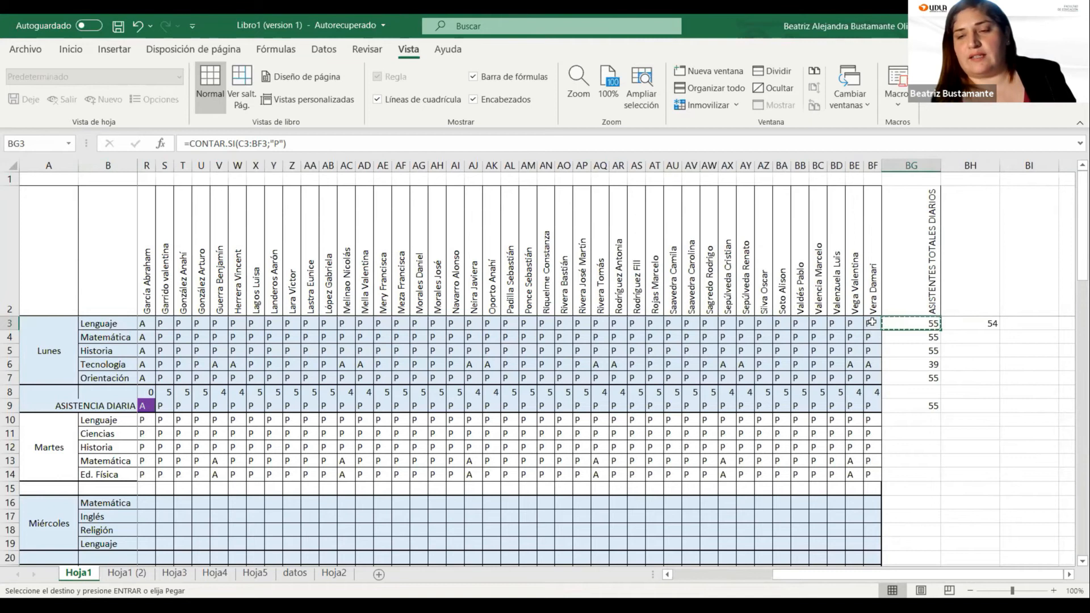
click(974, 323)
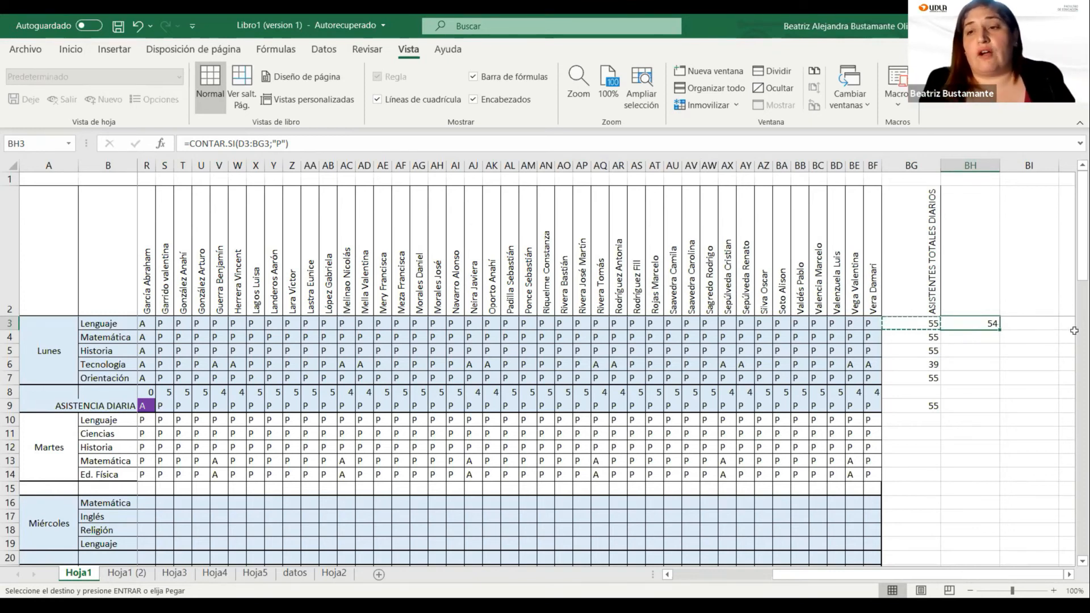
click(961, 358)
click(962, 326)
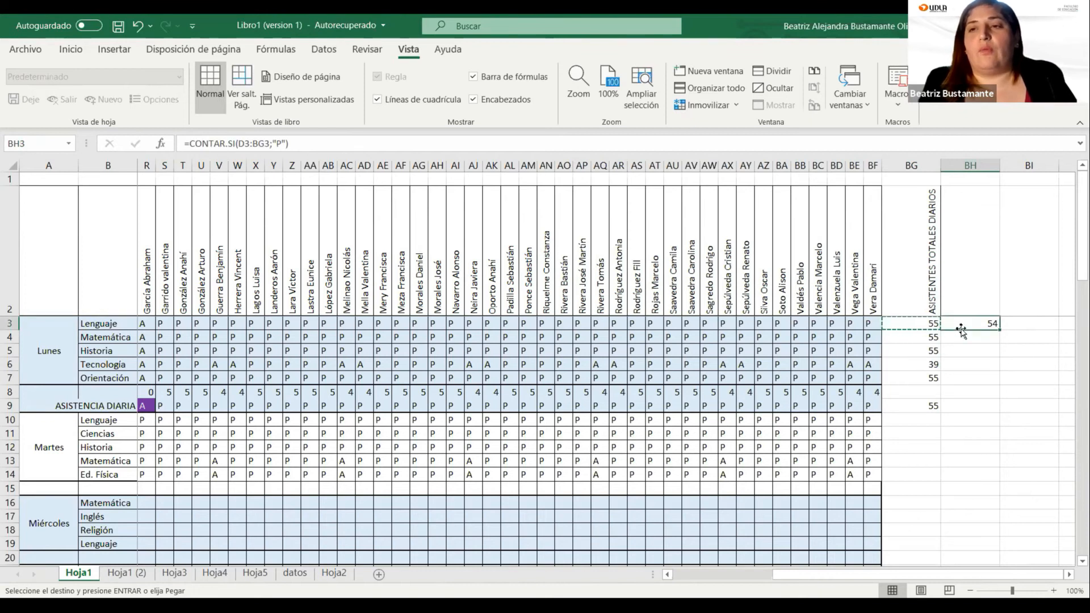
click(895, 323)
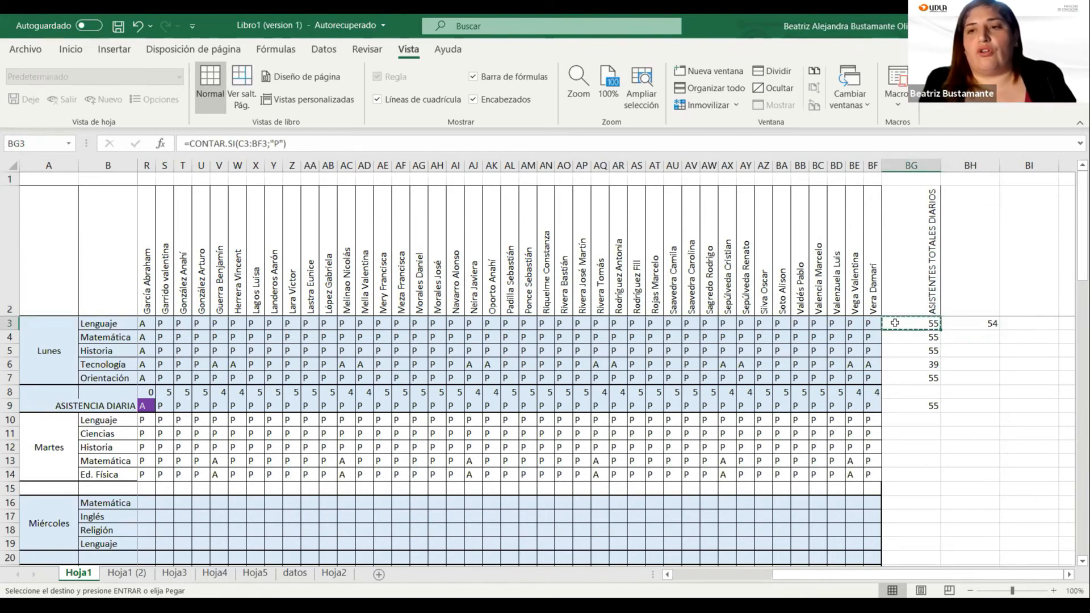
click(971, 339)
Clear the copied formula from BH3
click(973, 323)
key(Delete)
click(961, 375)
Anchor the columns in the BG3 formula so it reads =CONTAR.SI($C3:$BF3;"P")
click(917, 323)
click(866, 322)
click(910, 322)
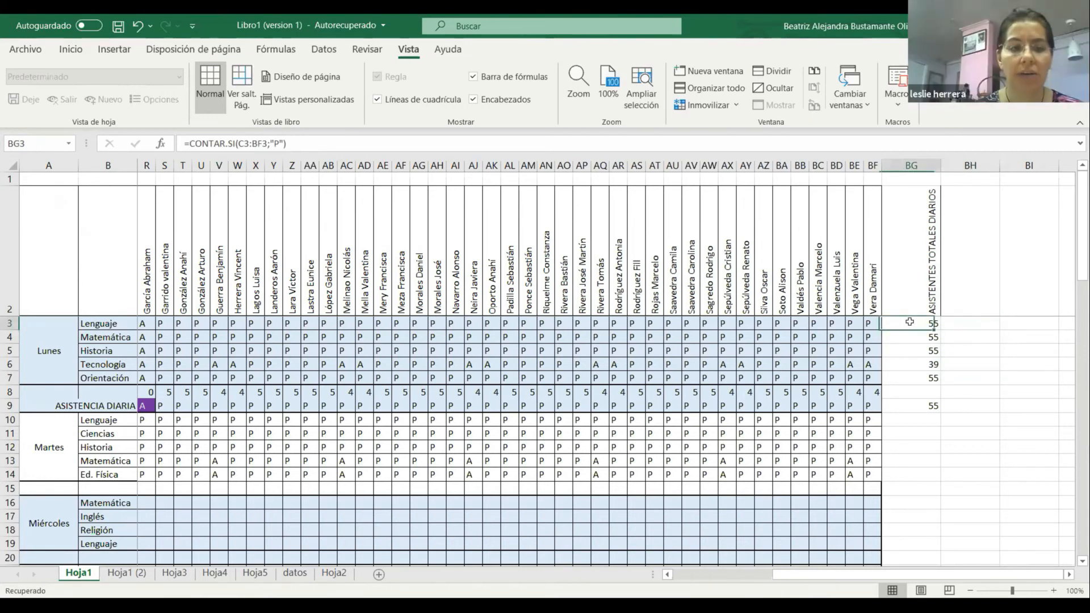
click(239, 144)
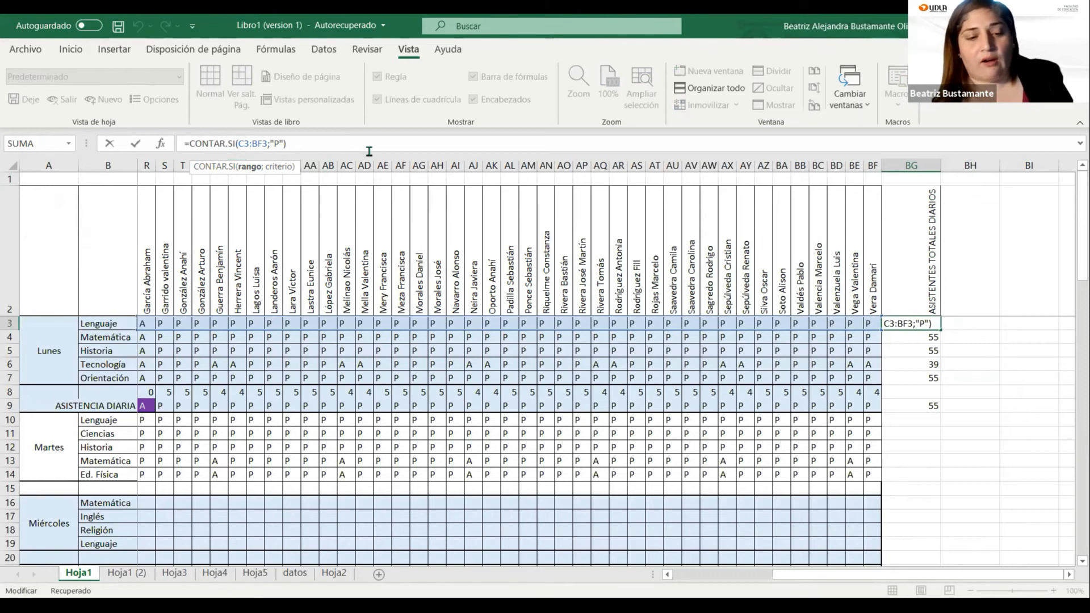
text($)
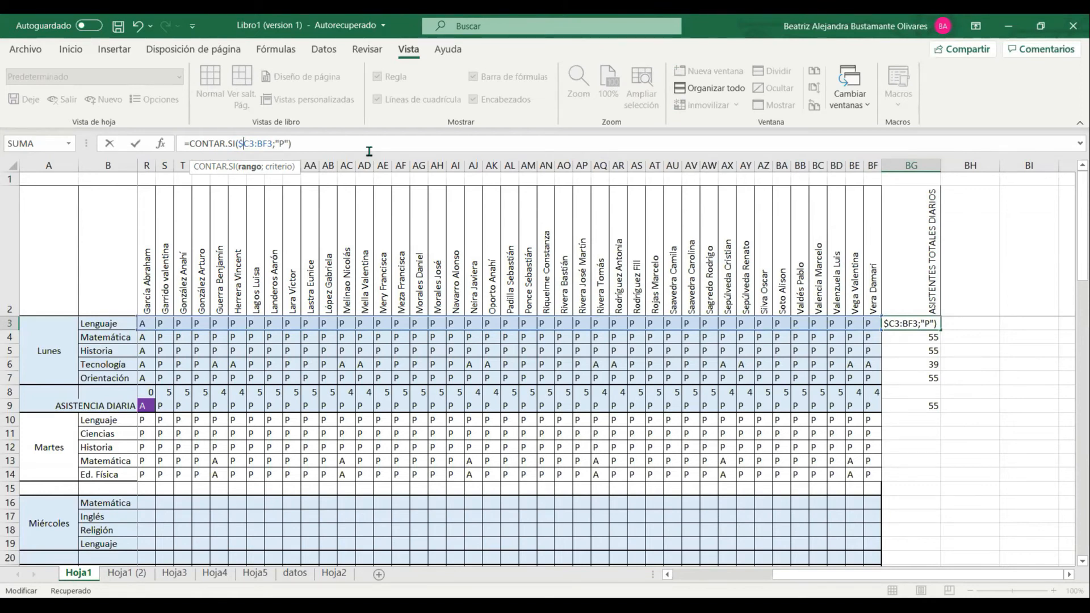
click(259, 146)
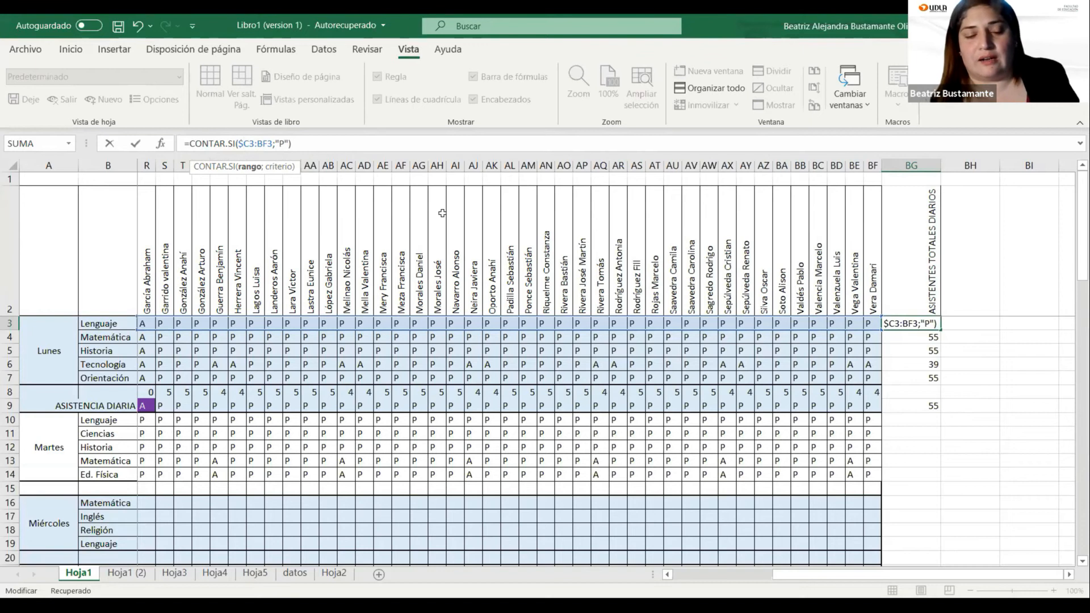
text($)
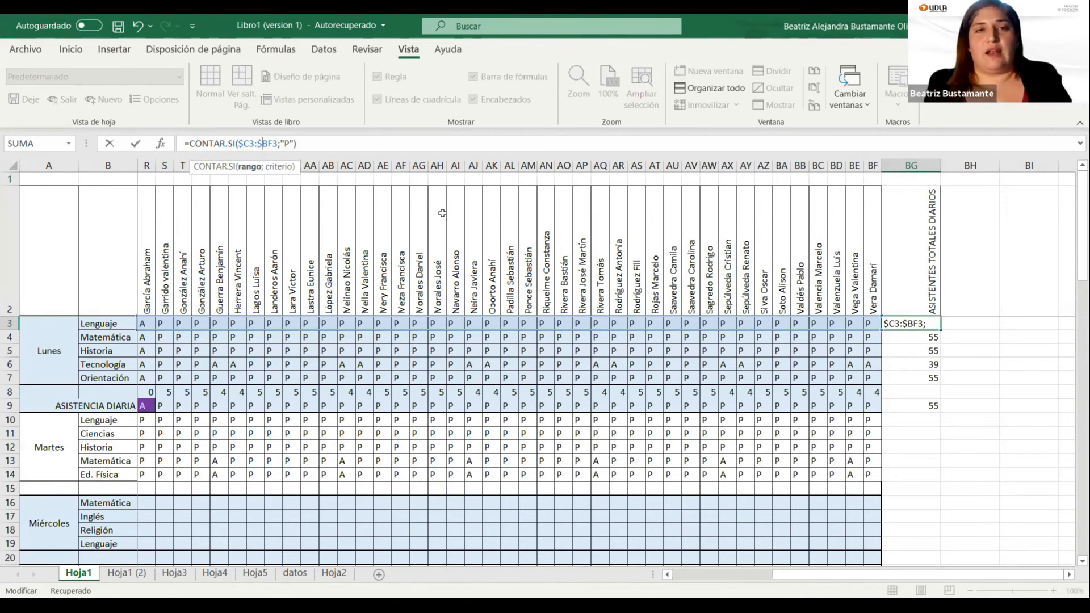
key(Return)
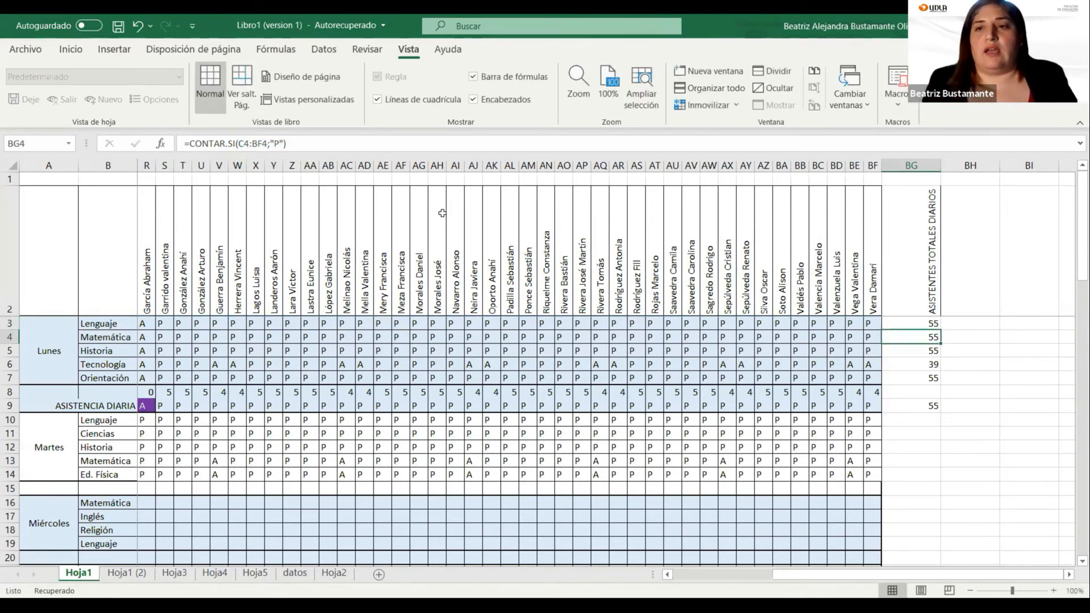
Fill the column-anchored formula from BG3 across to BH3 and check its range
click(908, 322)
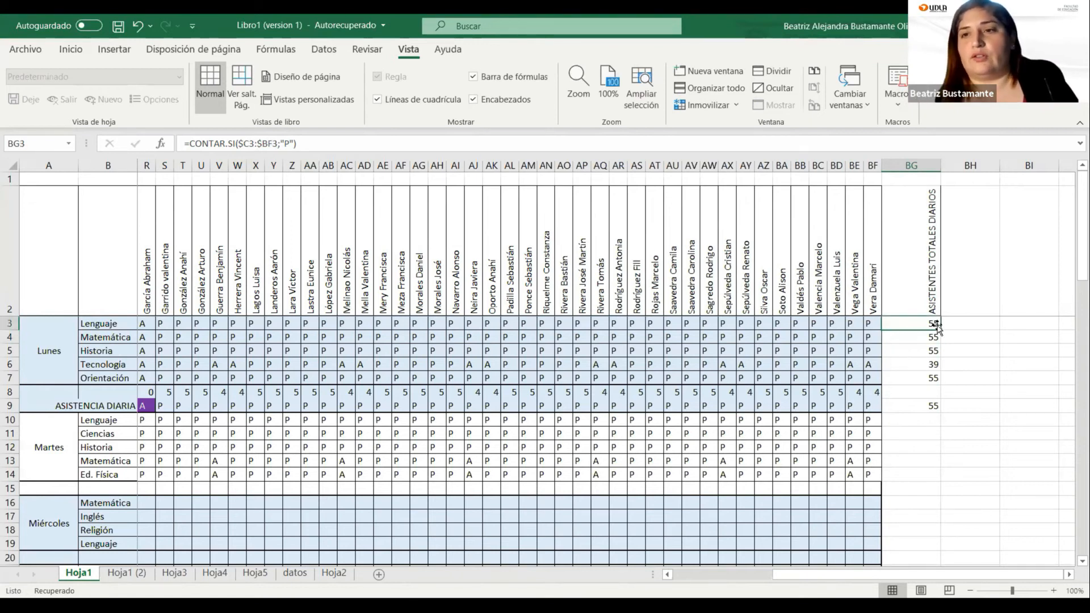
drag(942, 329, 993, 327)
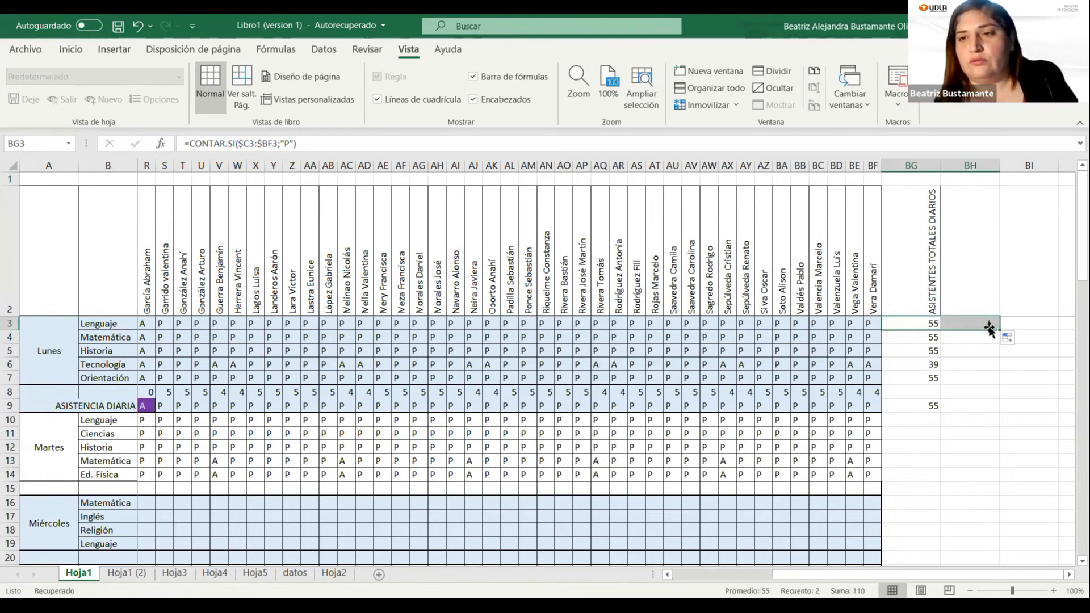
click(984, 322)
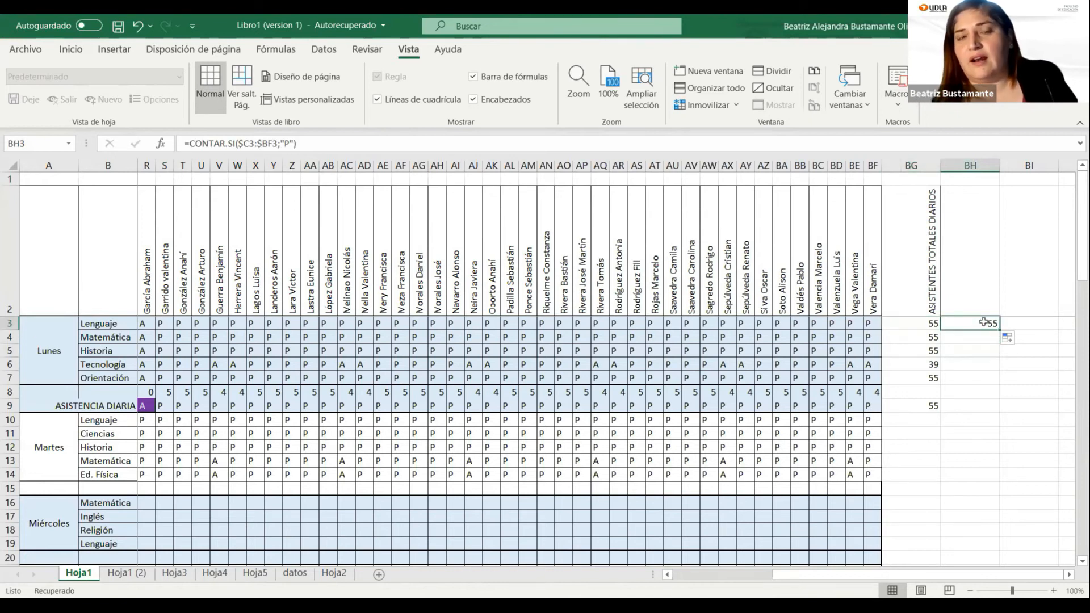
click(988, 360)
Change the criterion in BH3 to "A" so =CONTAR.SI($C3:$BF3;"A") counts the absent students
click(990, 326)
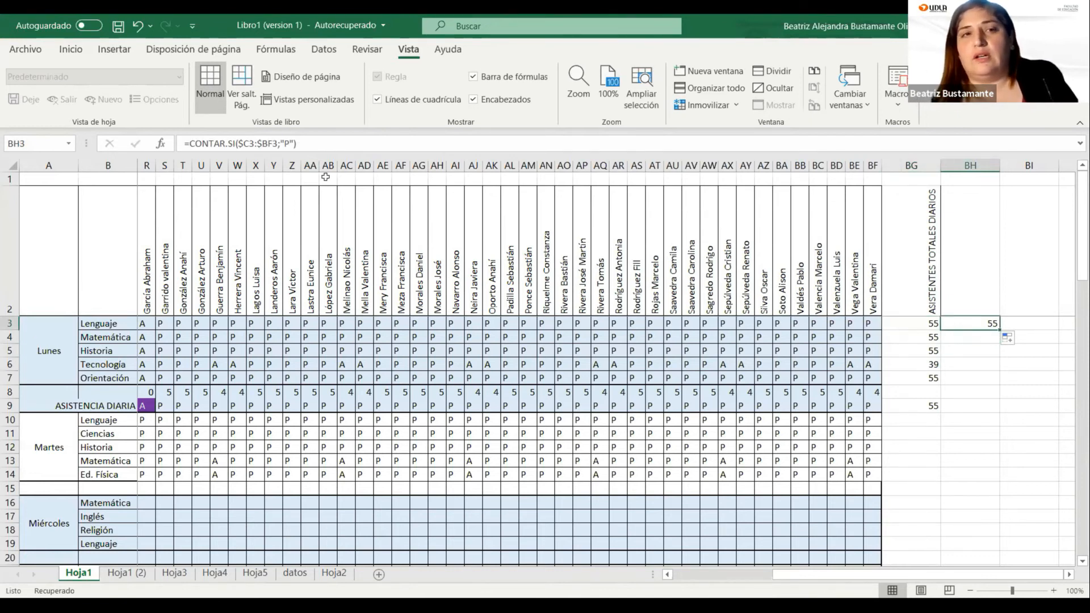
click(289, 144)
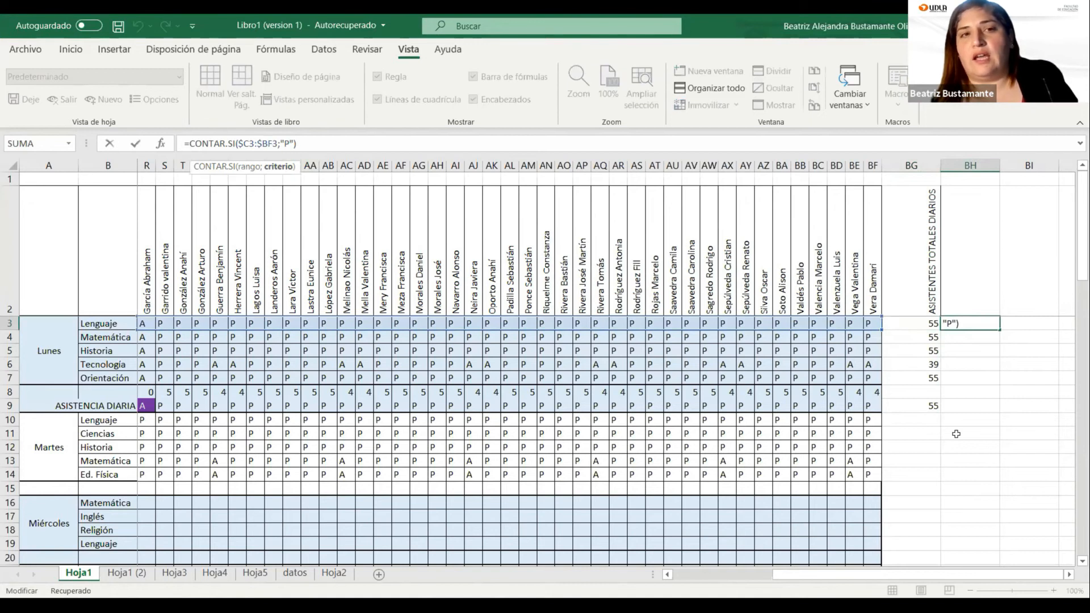
key(BackSpace)
text(A)
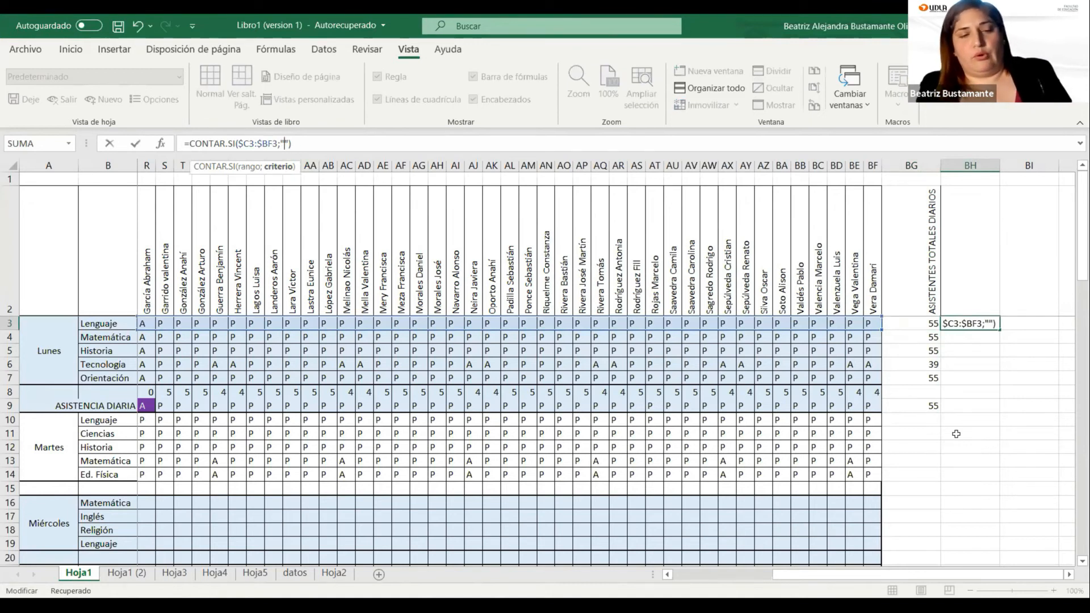
key(Return)
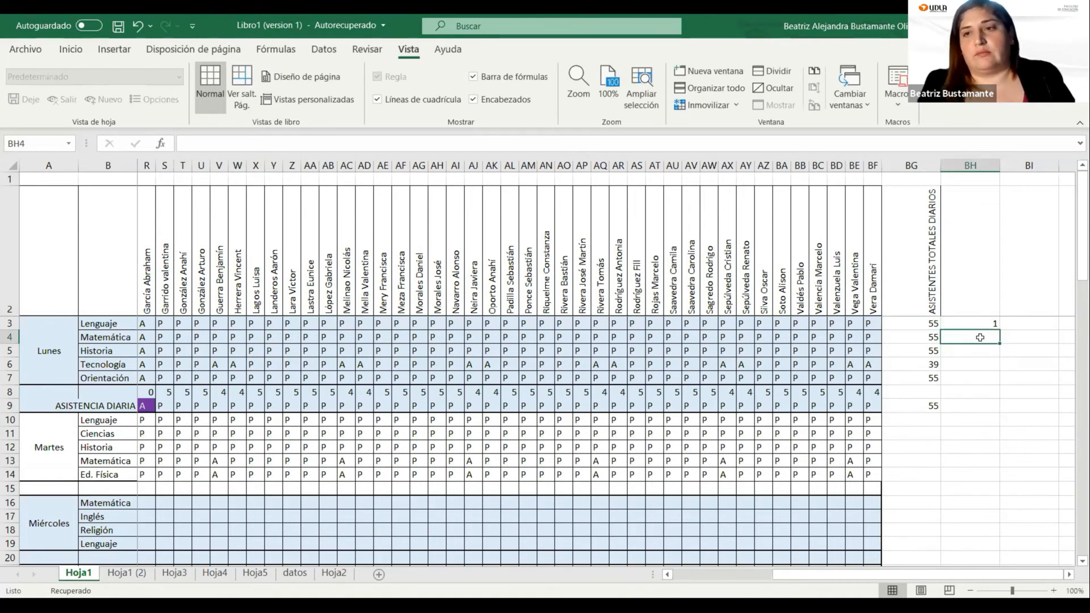
Fill the absence-count formula from BH3 down to BH9, and clear the copy in BH8
click(991, 324)
drag(1001, 332, 1002, 421)
click(971, 447)
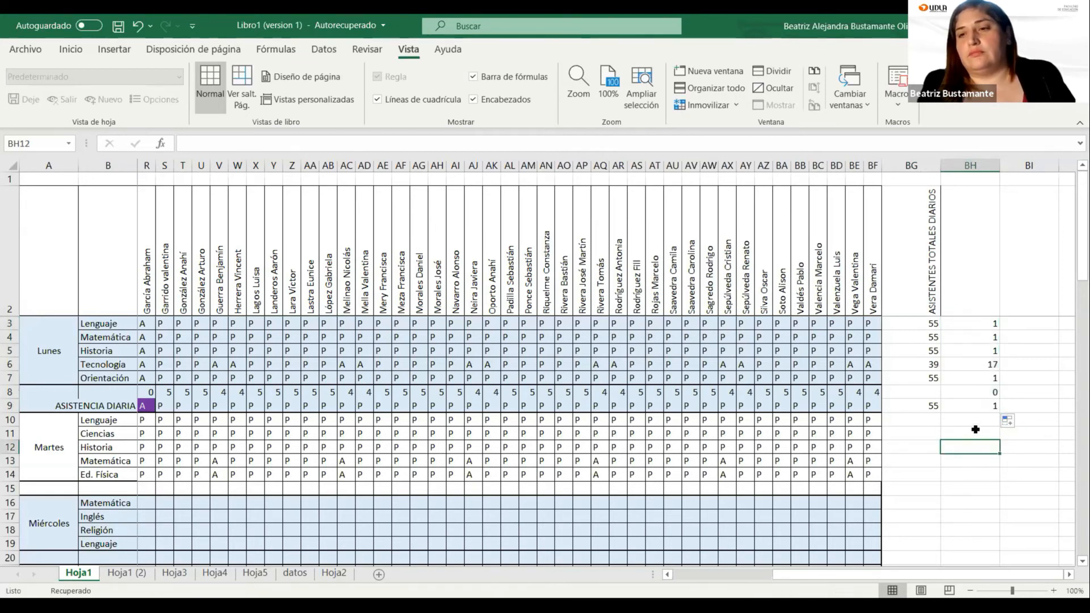
click(979, 393)
key(Delete)
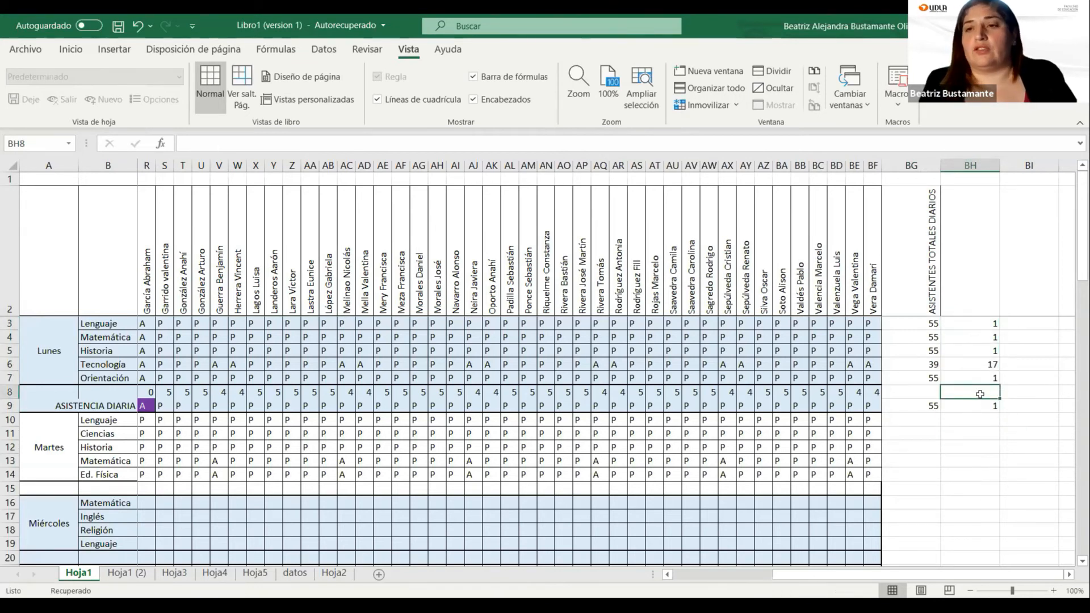
Review the absence count for Monday's Tecnología class in BH6 and the daily attendance totals in BG9:BH9
click(993, 366)
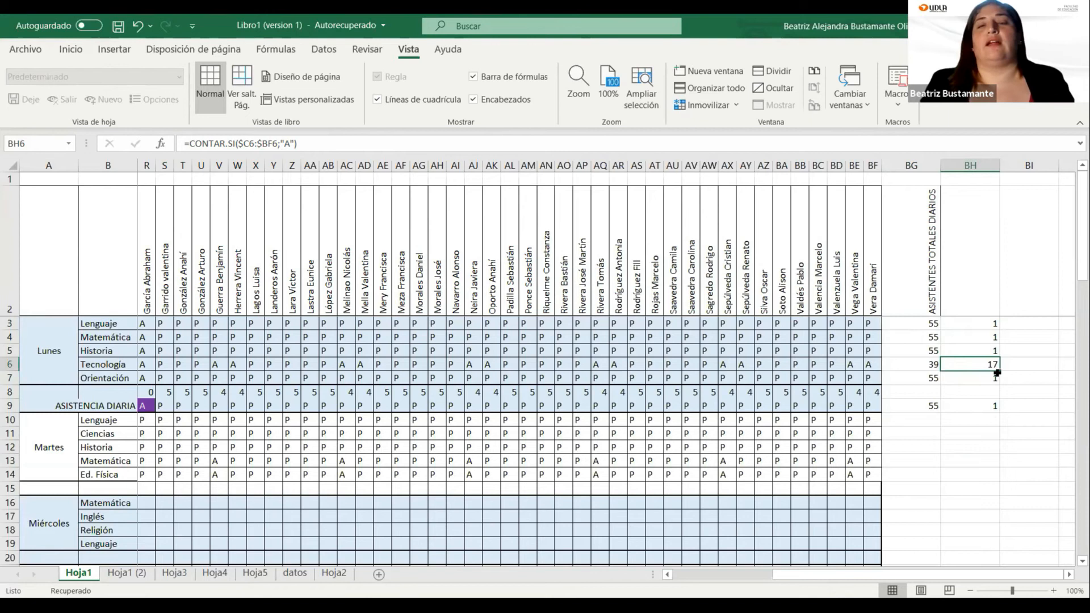
click(985, 387)
click(978, 369)
drag(953, 371, 985, 375)
click(985, 420)
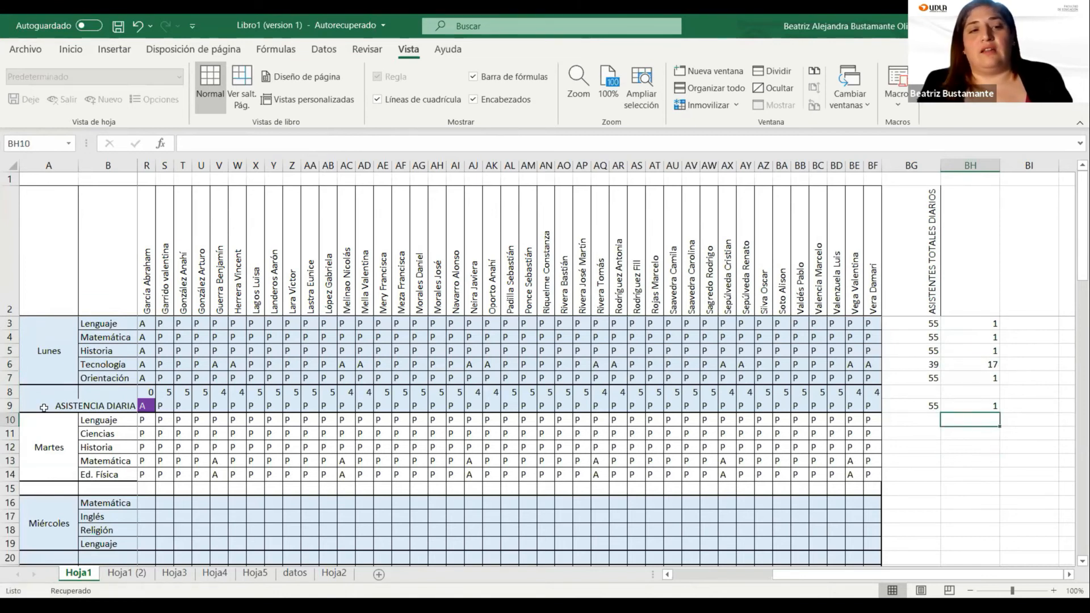
drag(968, 406, 914, 406)
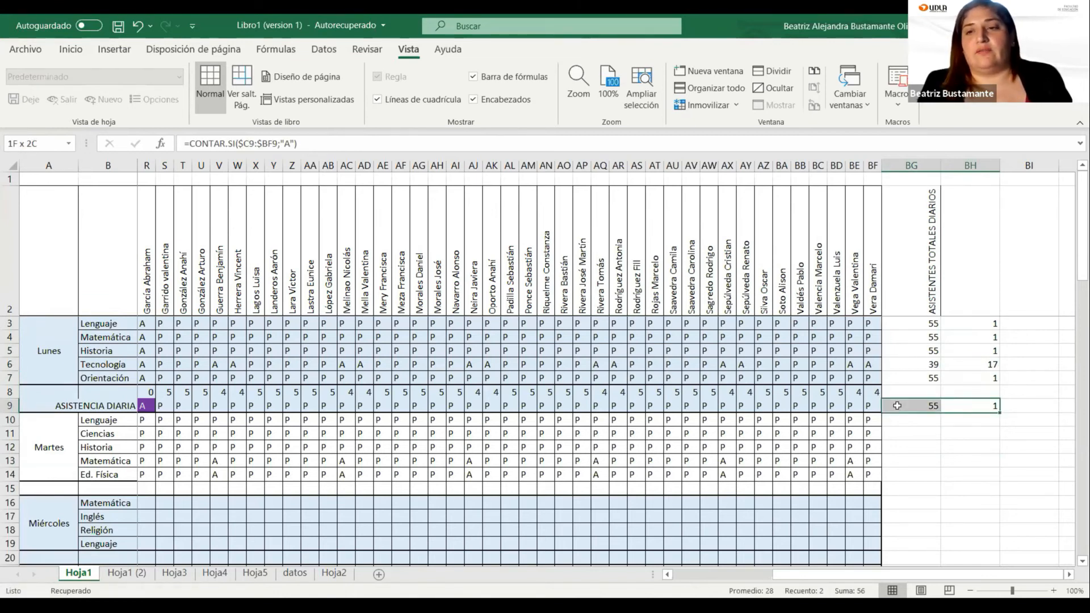
click(967, 476)
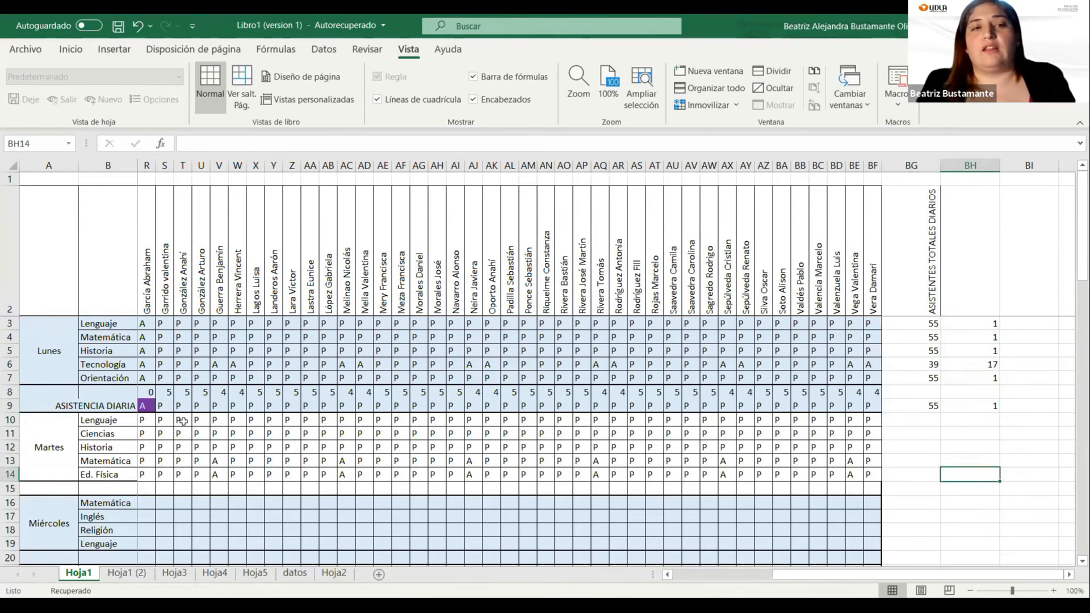
Start a CONTAR.SI formula in C31, below the weekly schedule in the first student's column
scroll(170, 454, down, 5)
click(147, 502)
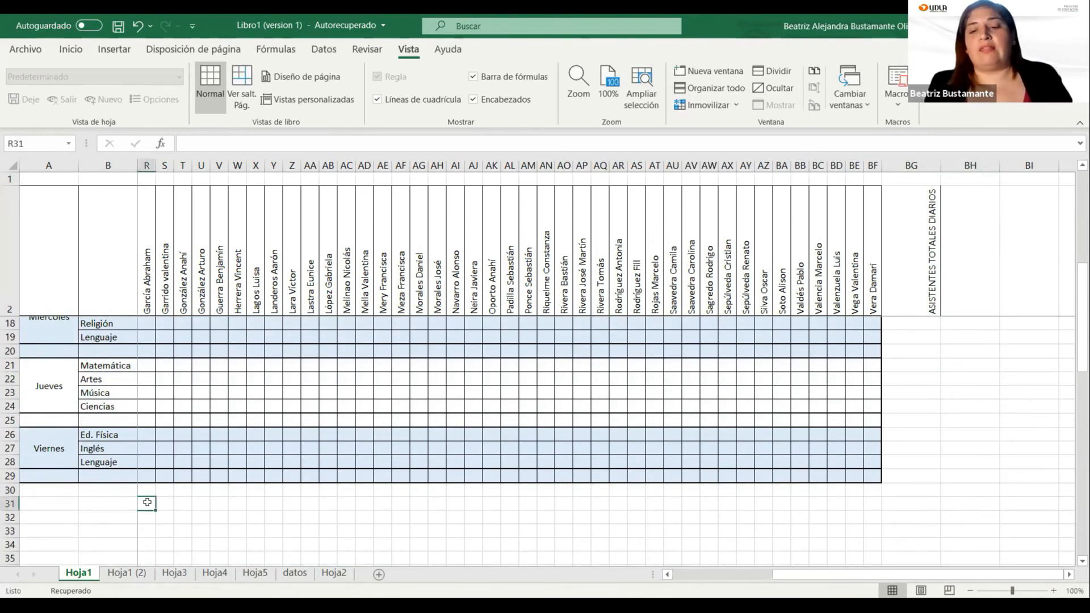
key(Left)
key(Left)
key(Left)
key(Left)
key(Left)
key(Left)
key(Left)
key(Left)
key(Left)
key(Left)
key(Left)
key(Left)
key(Left)
key(Left)
key(Left)
key(Left)
key(Left)
key(Right)
key(Right)
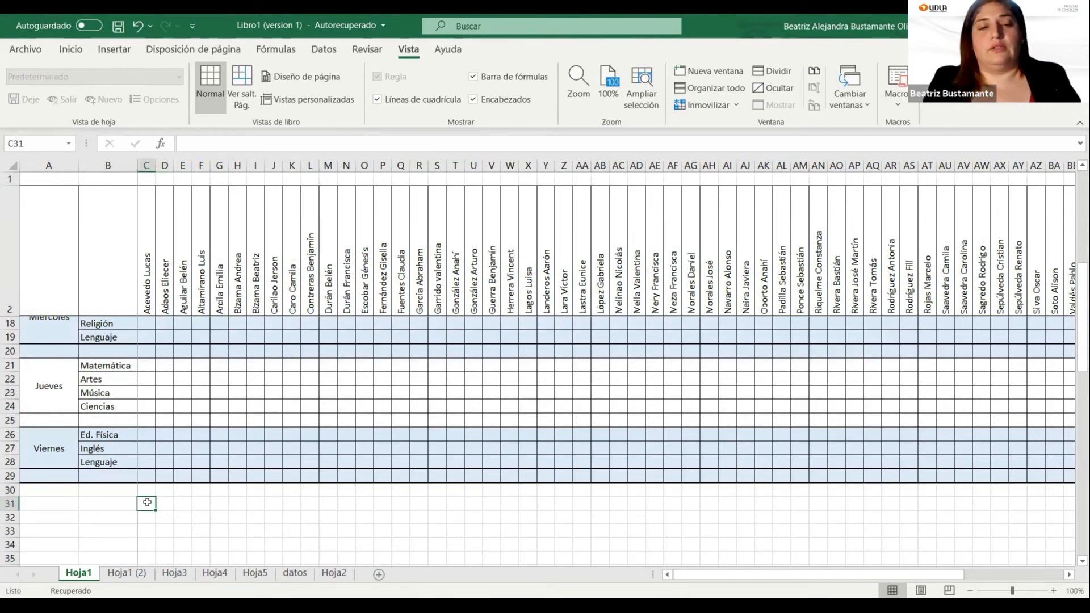
text(=)
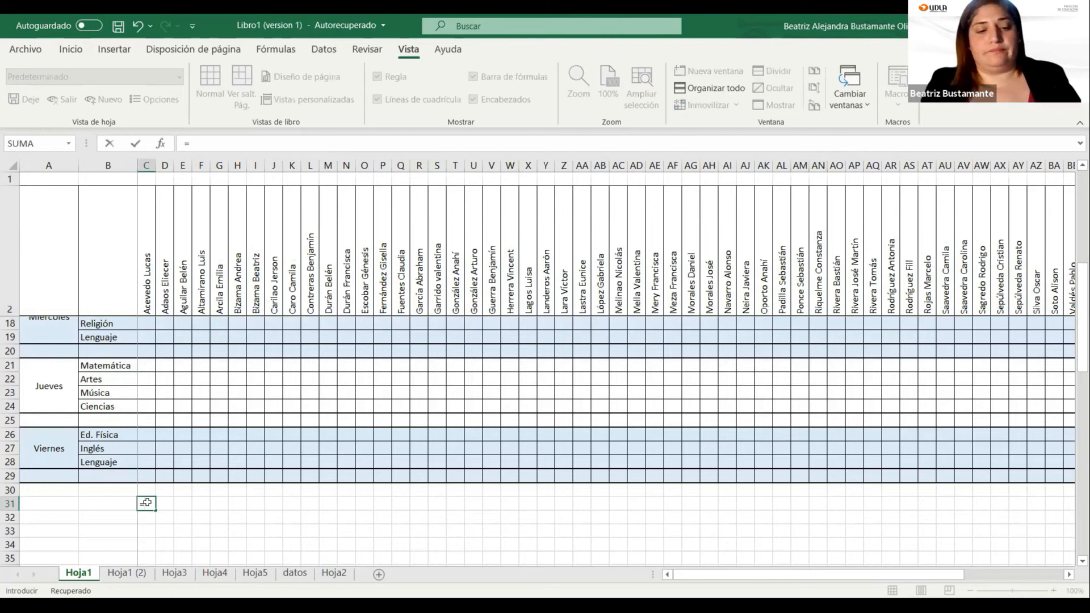
text(CONTAR.)
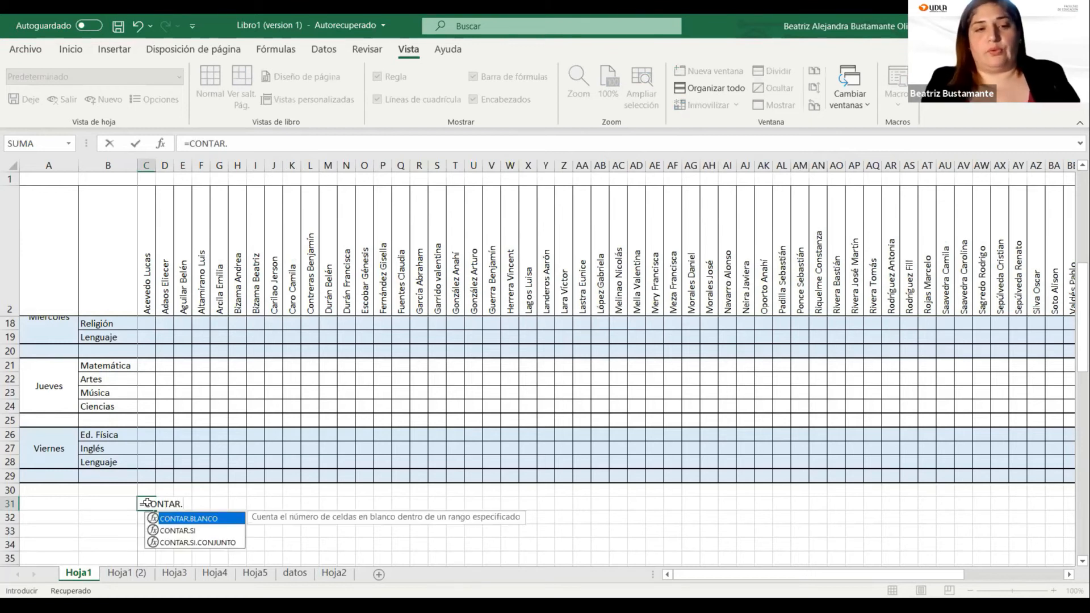
text(SI)
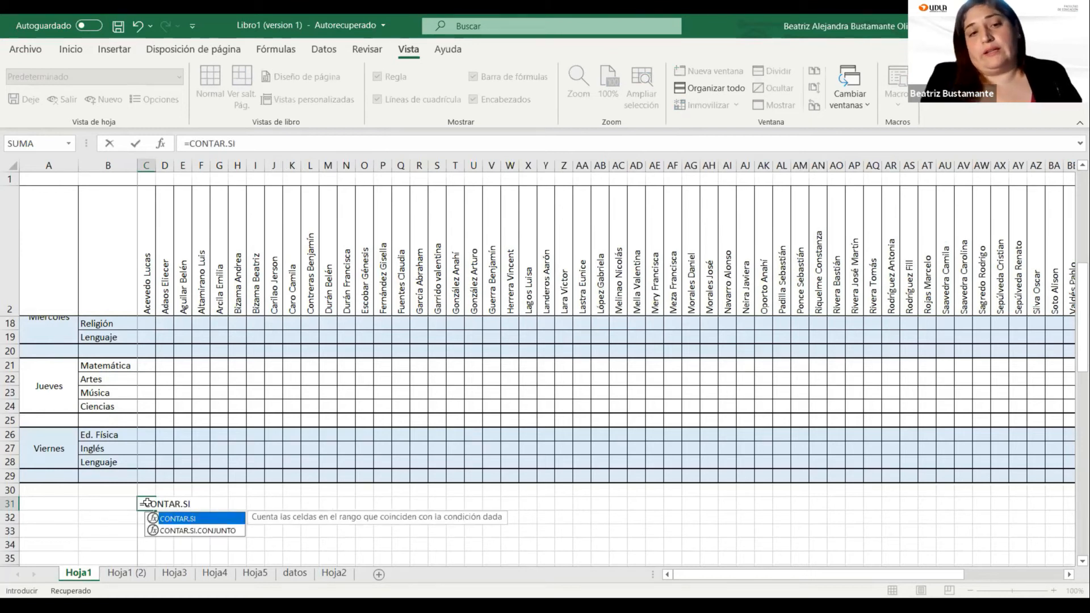
text(()
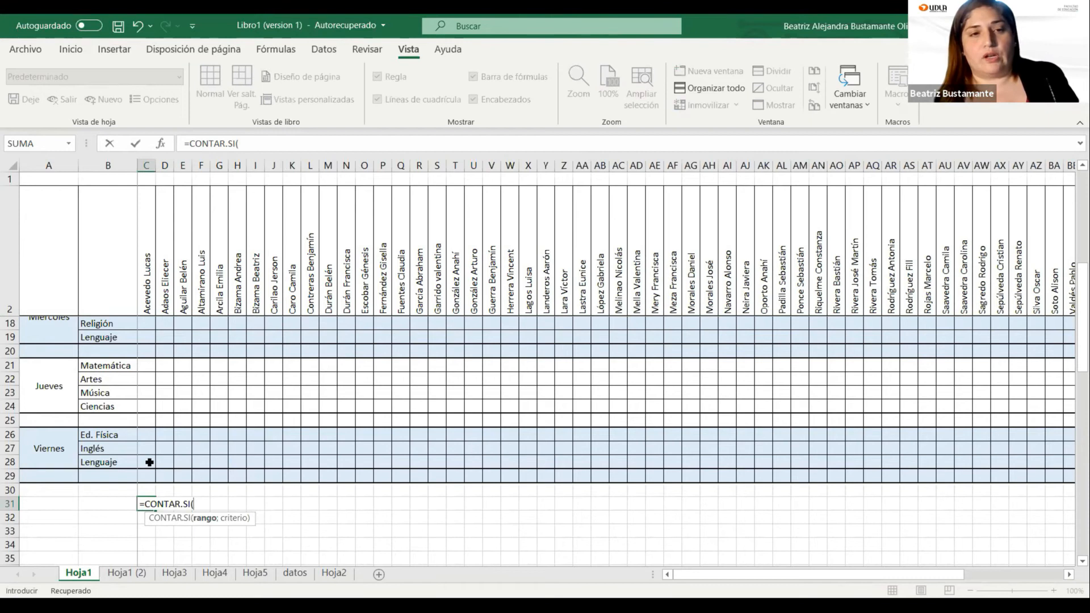
Add the Friday, Thursday and Wednesday ranges C26:C28, C21:C24 and C16:C19 to the C31 formula, separated by semicolons
drag(149, 462, 150, 368)
text(;)
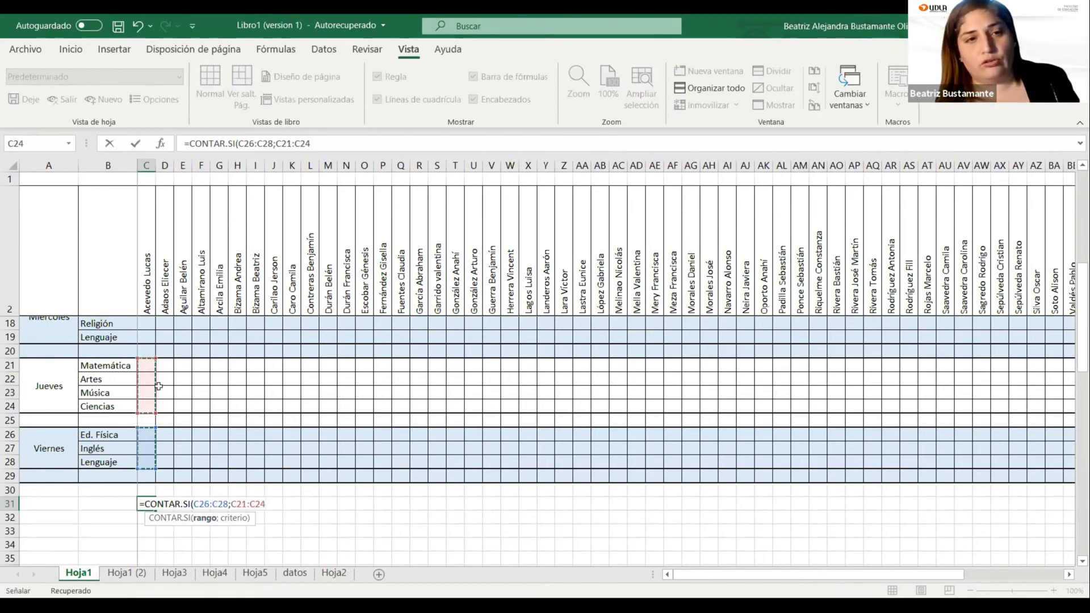
scroll(162, 392, up, 3)
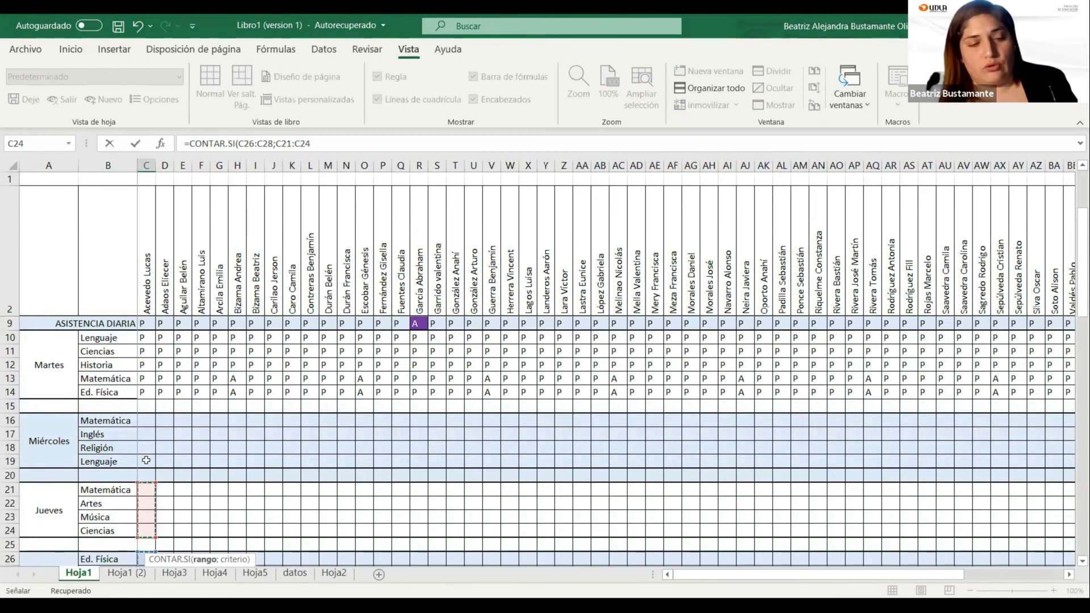
text(;)
drag(145, 460, 150, 423)
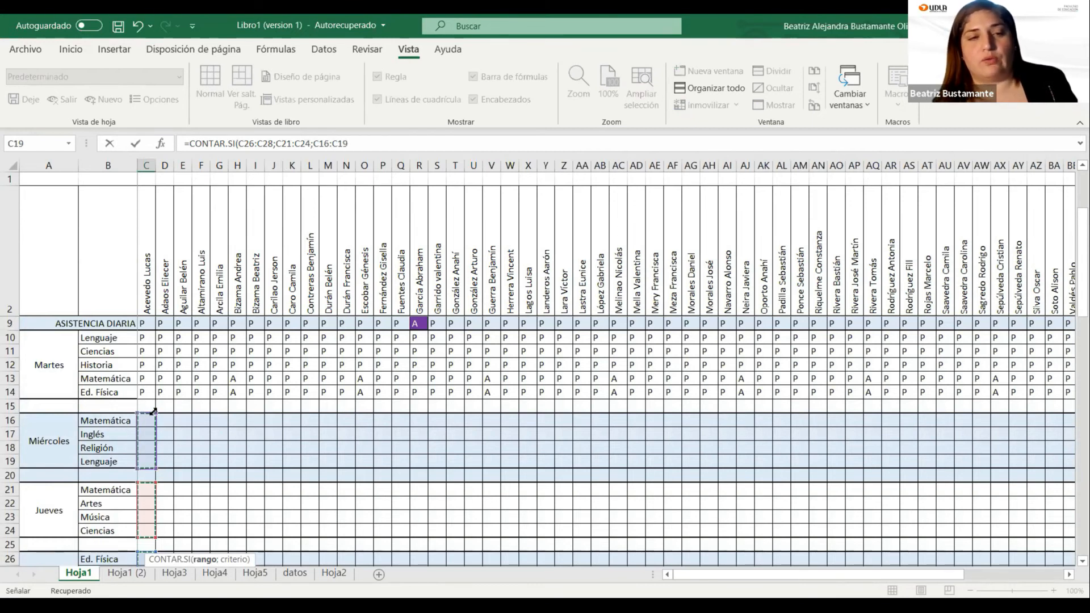
Add the Tuesday and Monday ranges C10:C14 and C3:C7, and try to enter the five-range formula in C31
scroll(153, 410, up, 2)
text(;)
click(145, 475)
drag(148, 464, 146, 420)
text(;)
click(147, 376)
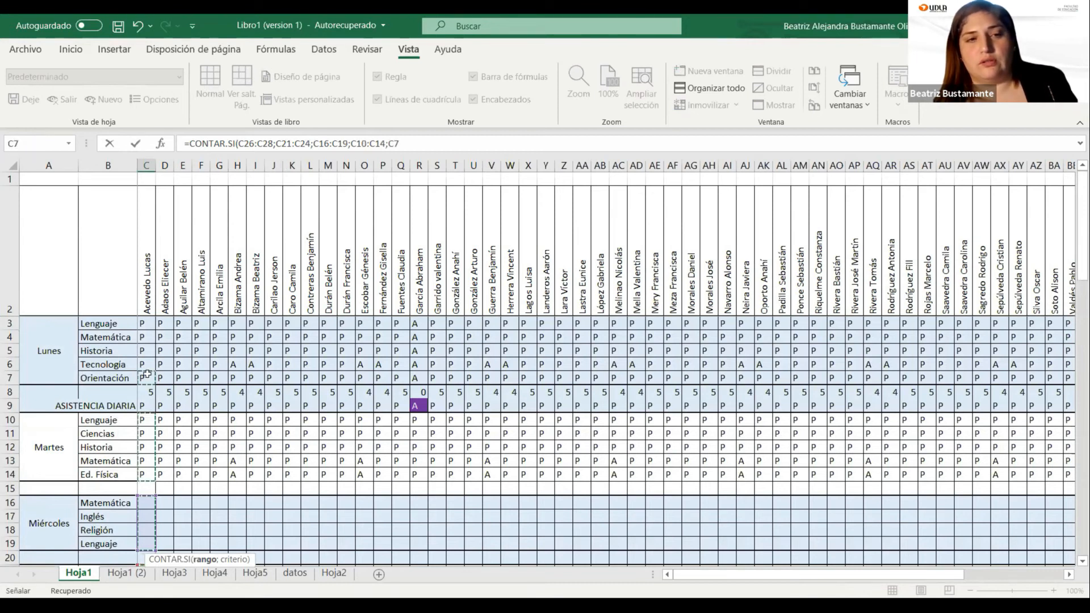
drag(147, 374, 146, 324)
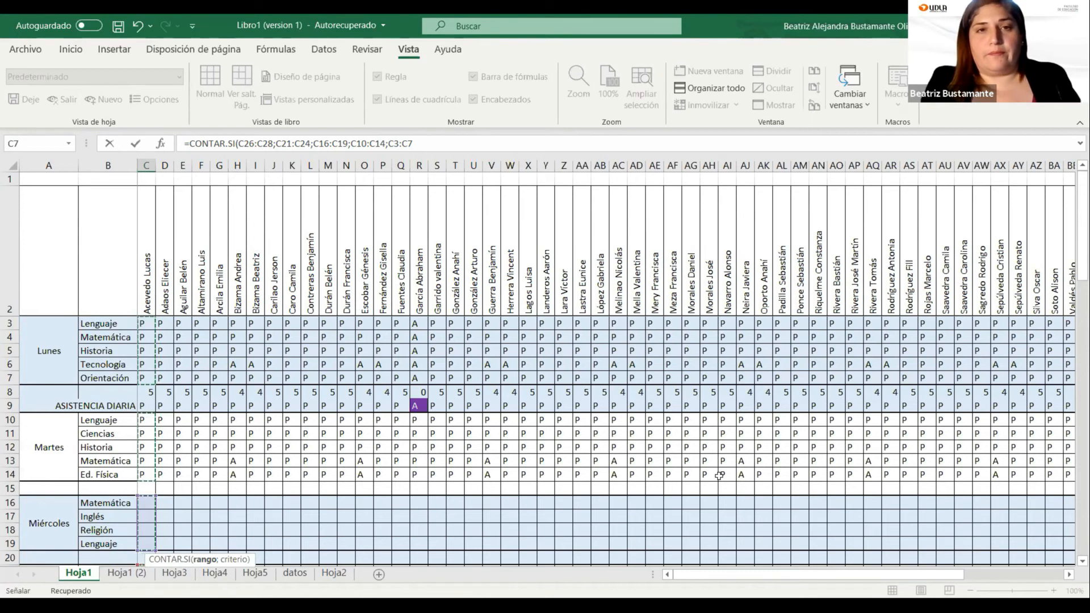
text())
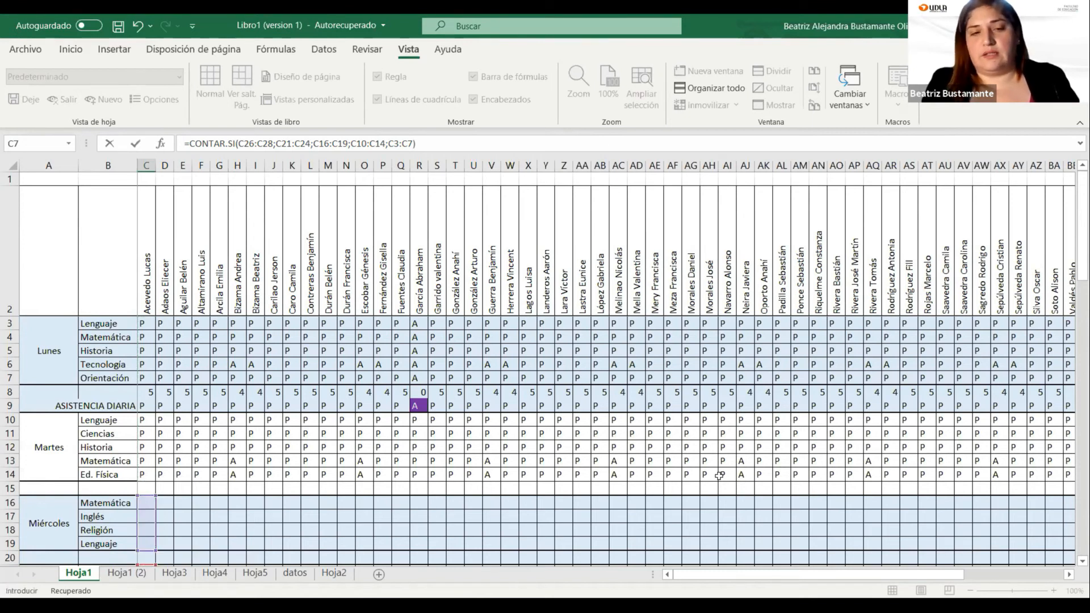
key(Return)
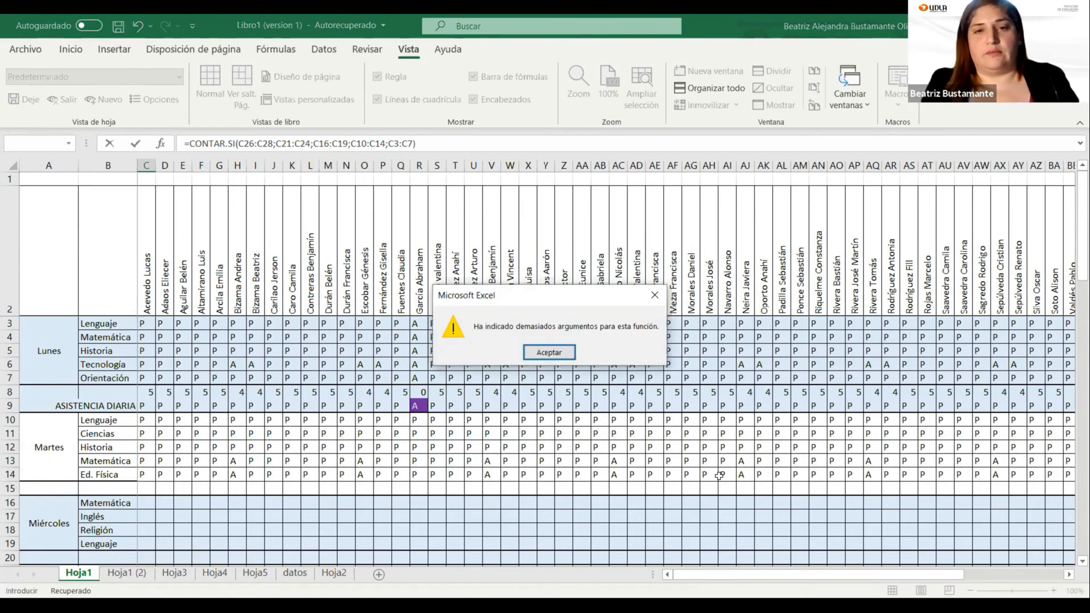
click(561, 356)
Try to enter the five-range CONTAR.SI formula in C31 with "P" as the final criterion
key(BackSpace)
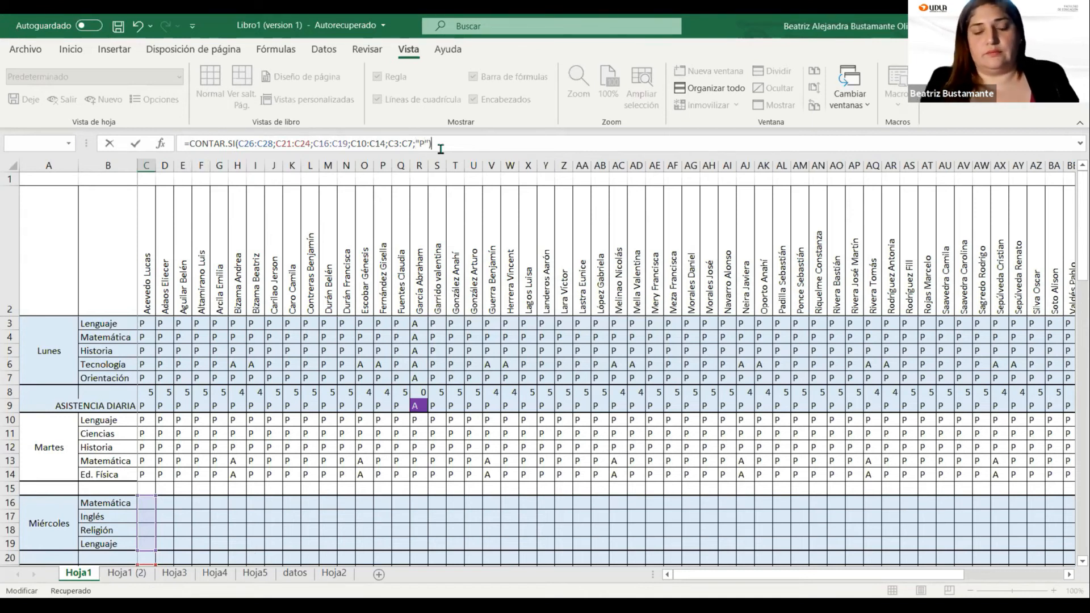
key(Return)
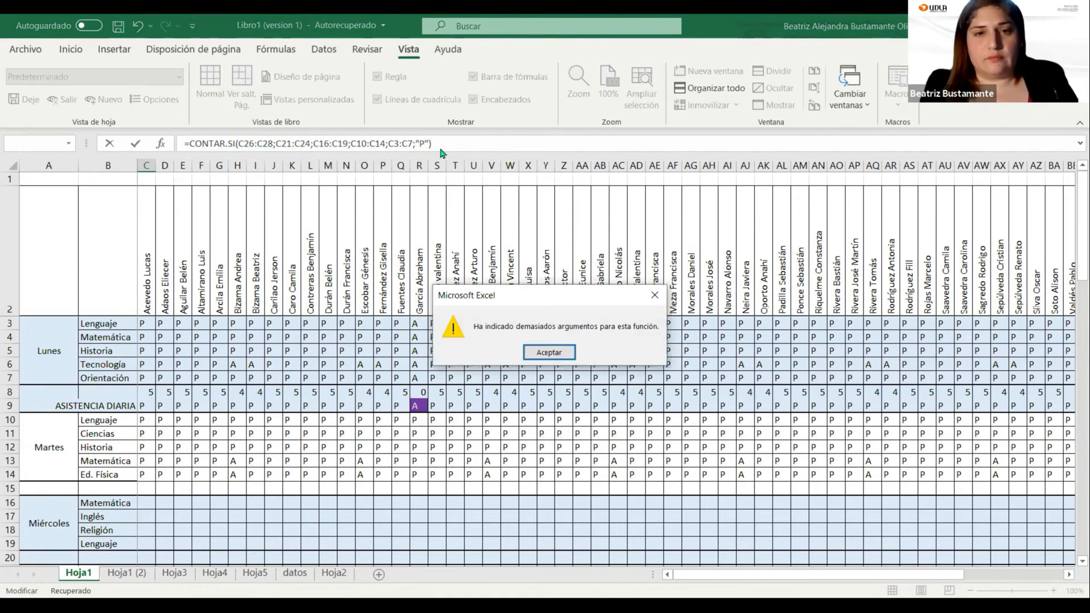
click(549, 353)
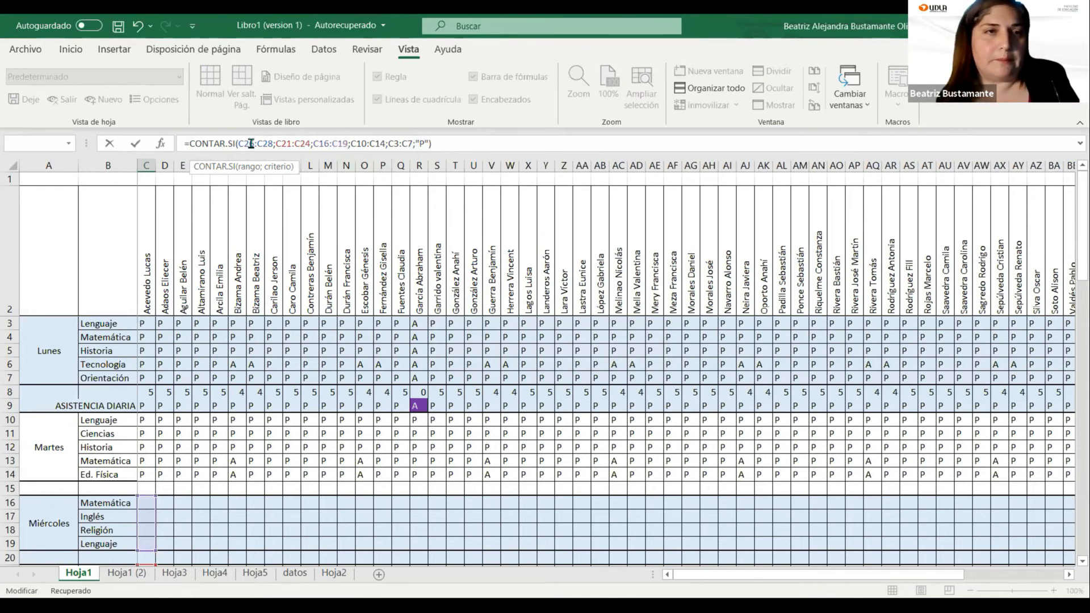
Replace the arguments and try to enter =CONTAR.SI((y(C3:C7;C10:C13);"P") in C31
drag(454, 143, 239, 143)
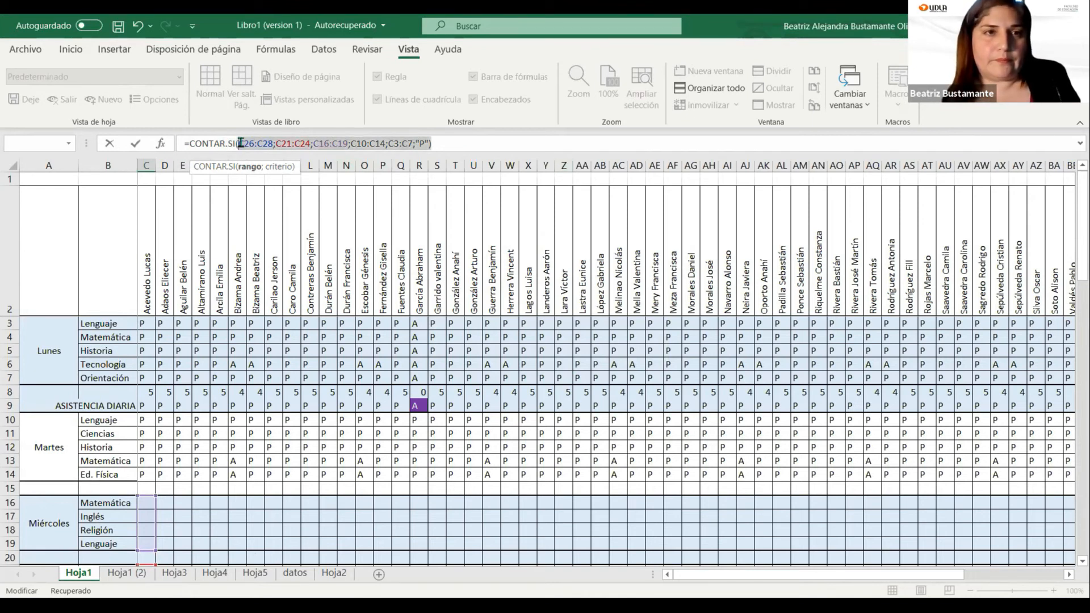
key(BackSpace)
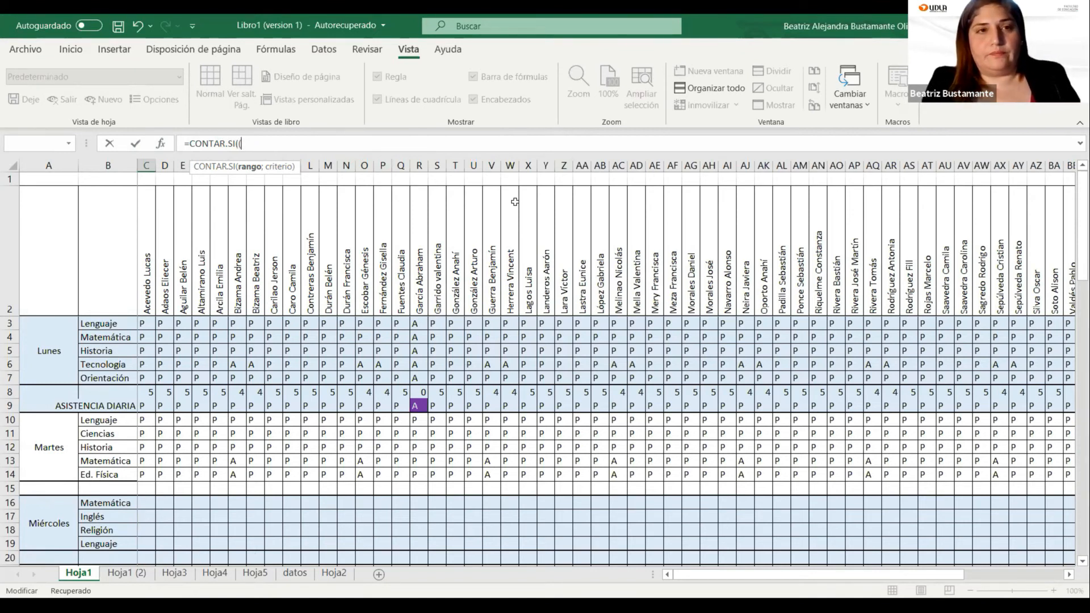
text((y)
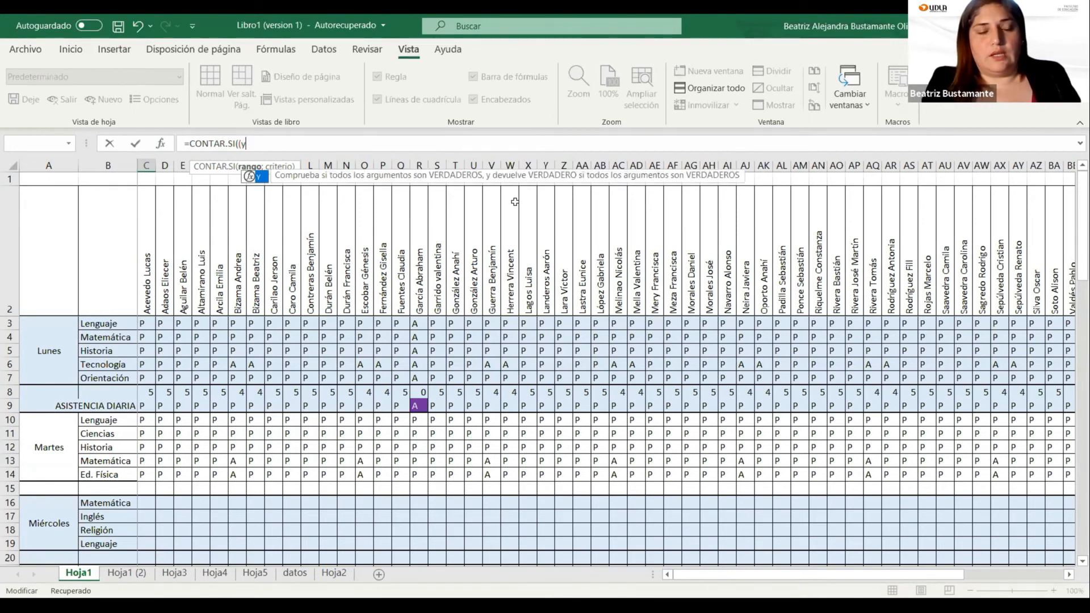
text(()
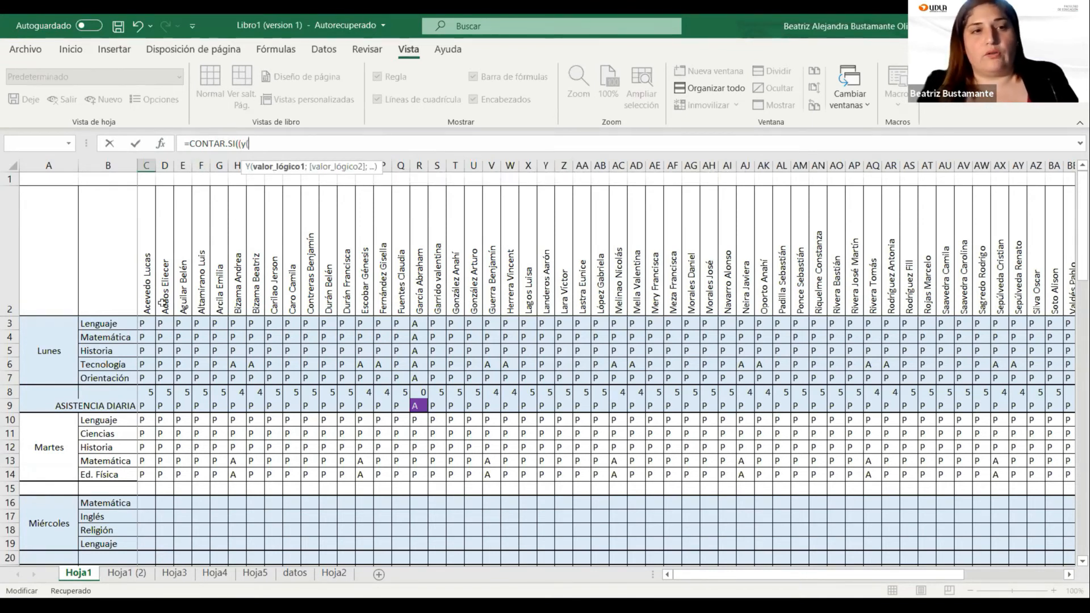
click(144, 319)
drag(142, 335, 142, 376)
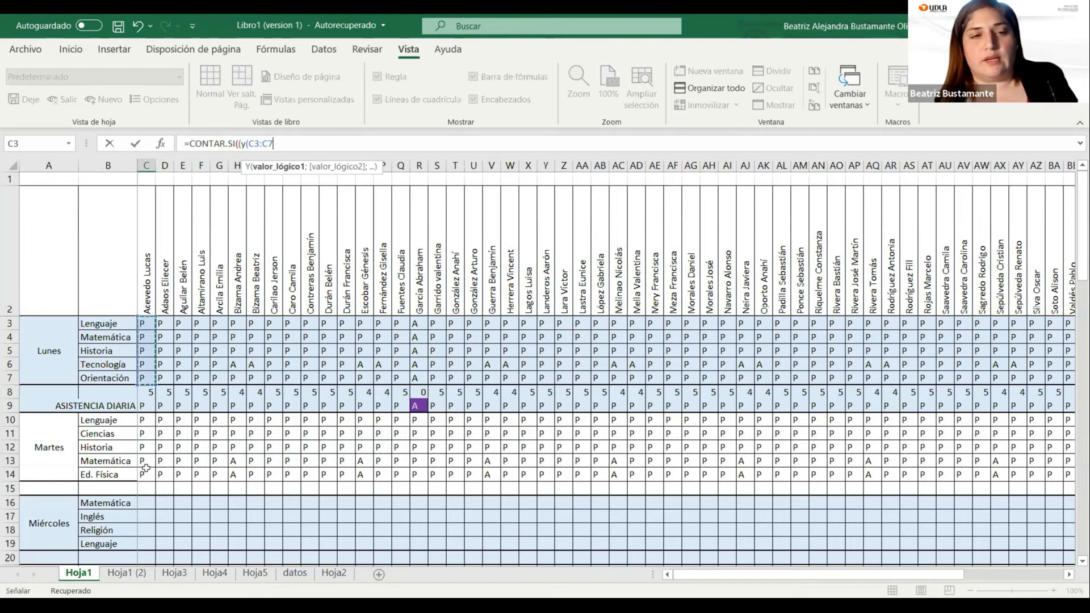
text(;)
drag(145, 419, 146, 461)
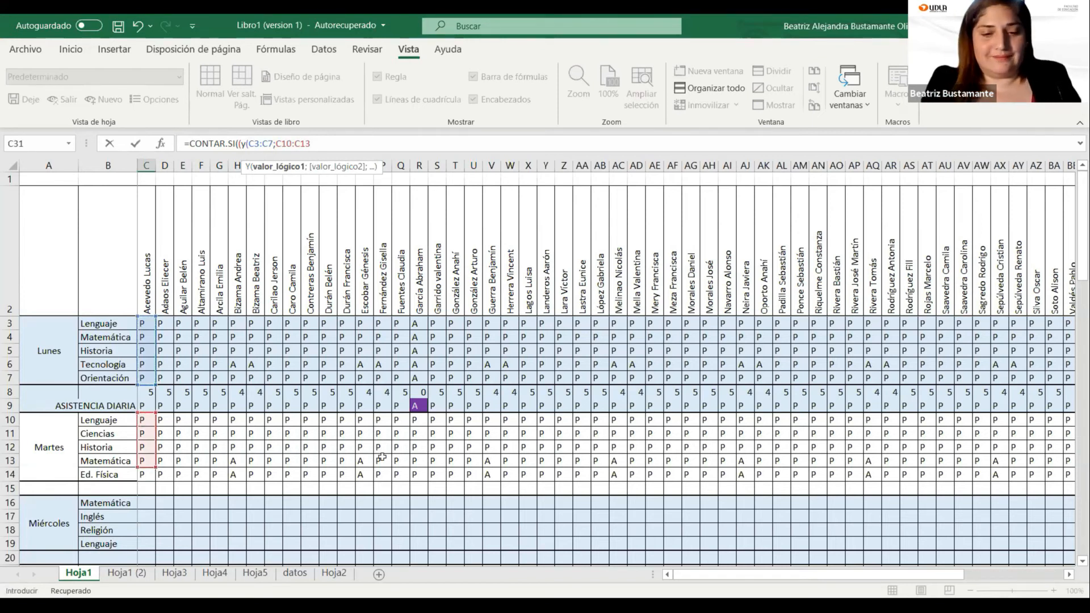
text();"P)
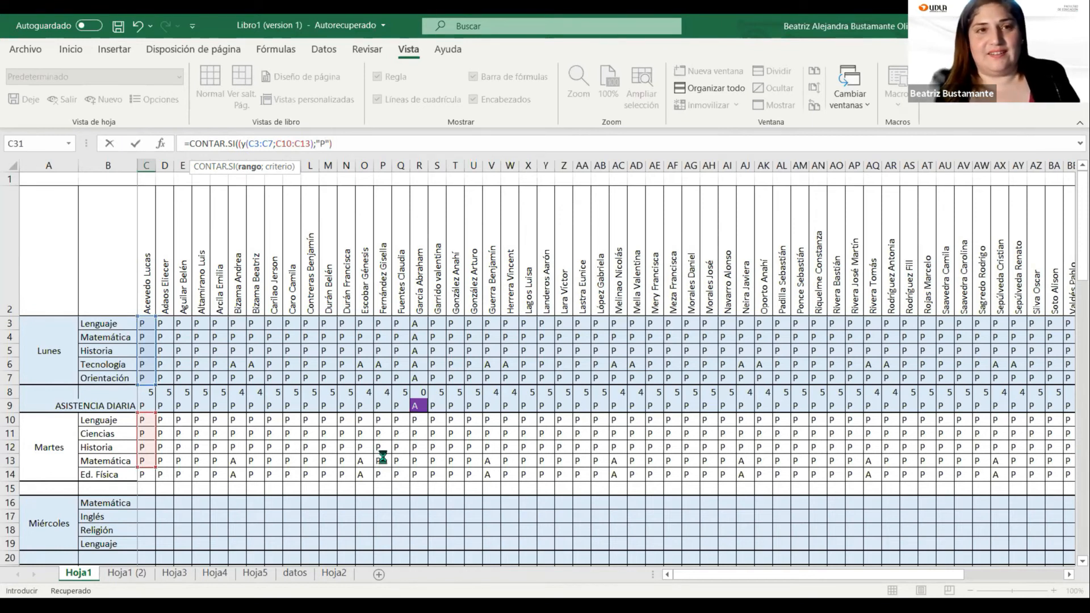
key(Return)
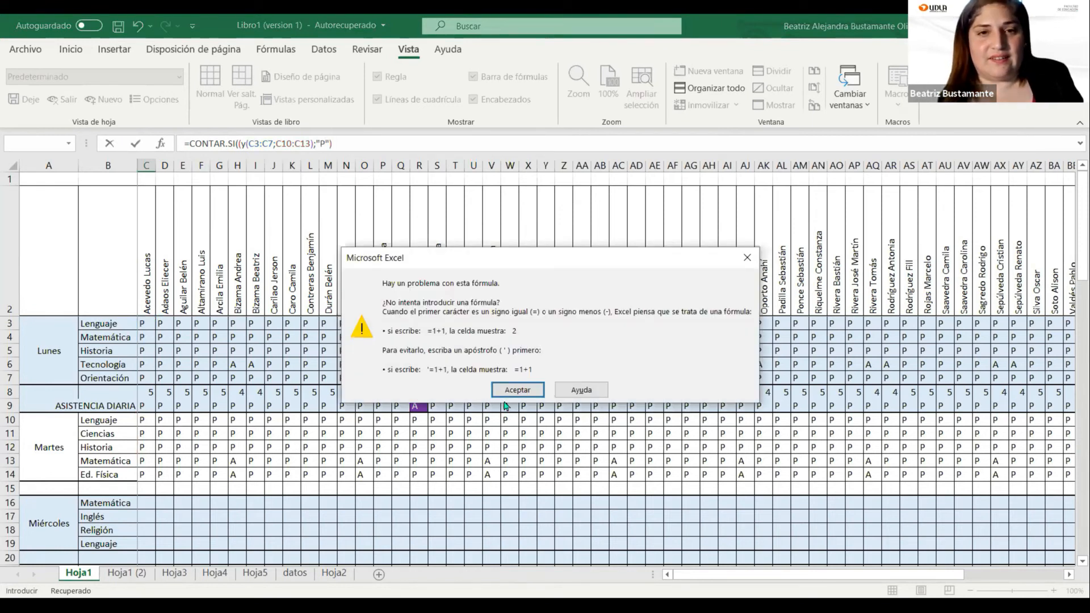
click(518, 390)
Replace the C31 formula with a new CONTAR.SI function that takes the Monday count in C8 as its first reference
drag(372, 143, 193, 145)
text(C)
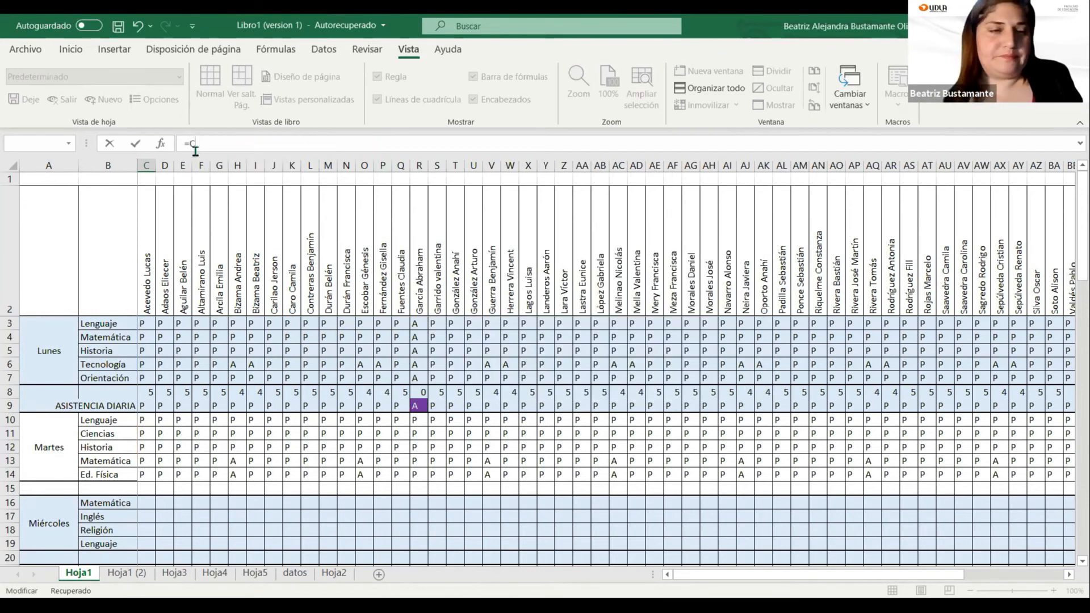
scroll(169, 392, down, 1)
scroll(169, 392, down, 1)
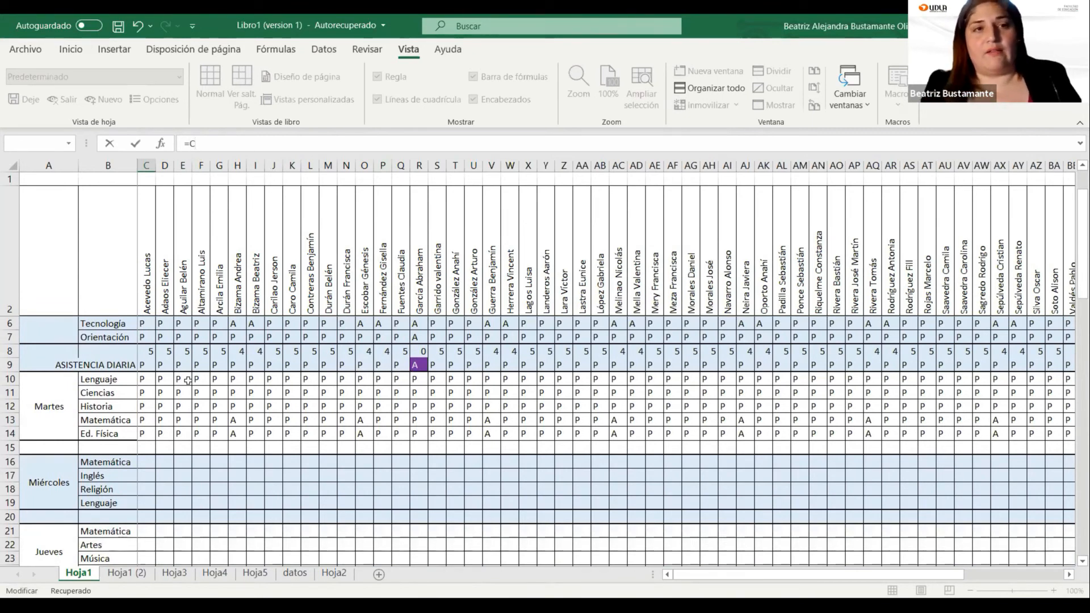
text(ONTAR.SI()
scroll(148, 411, up, 1)
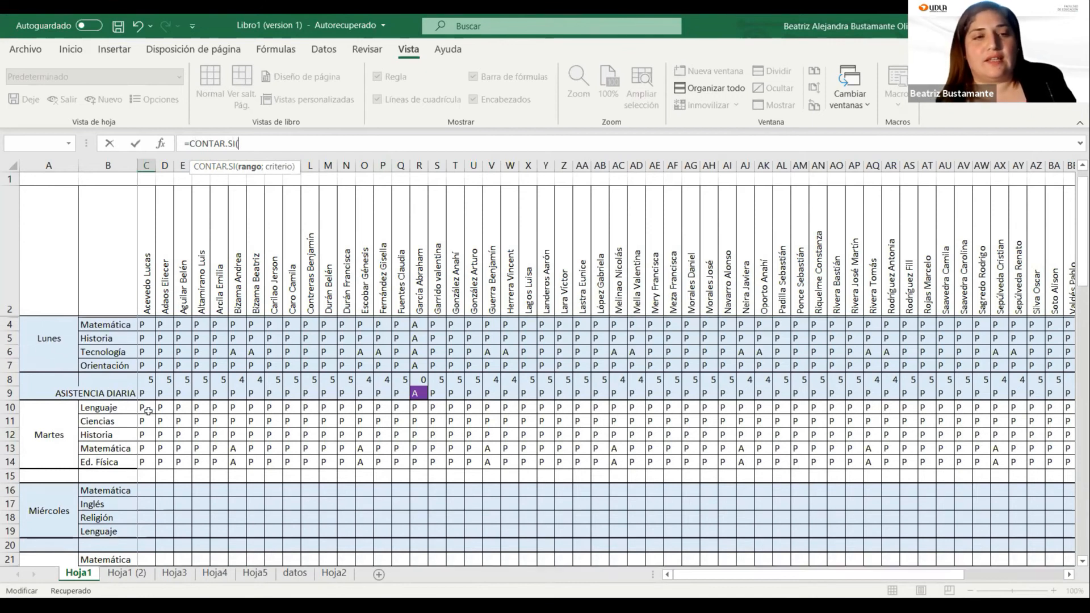
scroll(149, 411, up, 1)
click(149, 392)
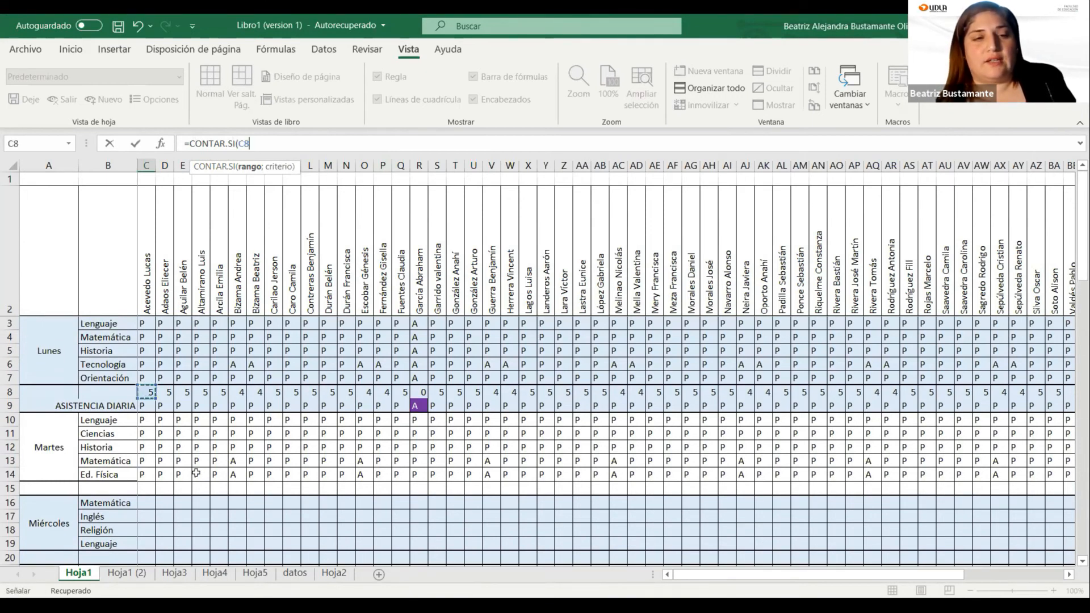
Add the daily count cells C15, C20, C25 and C29 to the CONTAR.SI formula, separated by semicolons
scroll(196, 473, down, 2)
text(;)
click(141, 408)
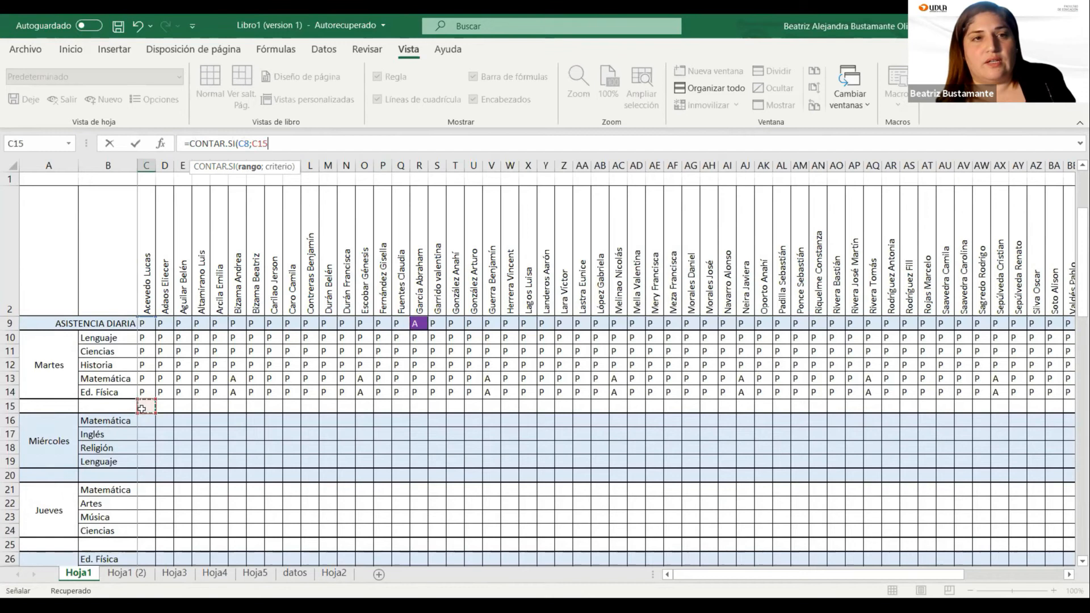
text(;)
click(146, 477)
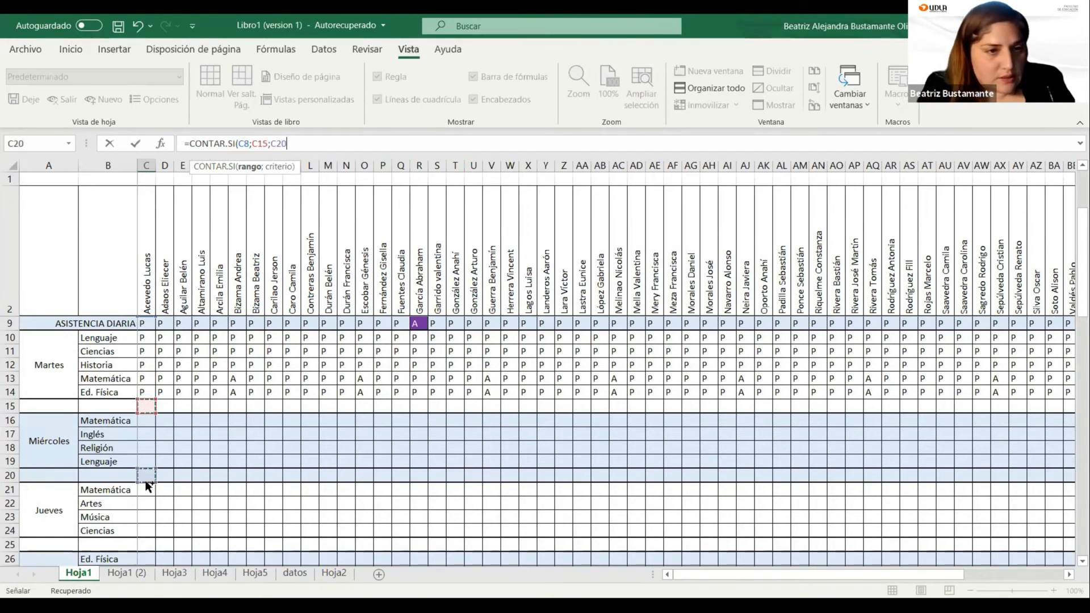
scroll(146, 480, down, 2)
text(;)
click(141, 459)
text(;)
click(147, 518)
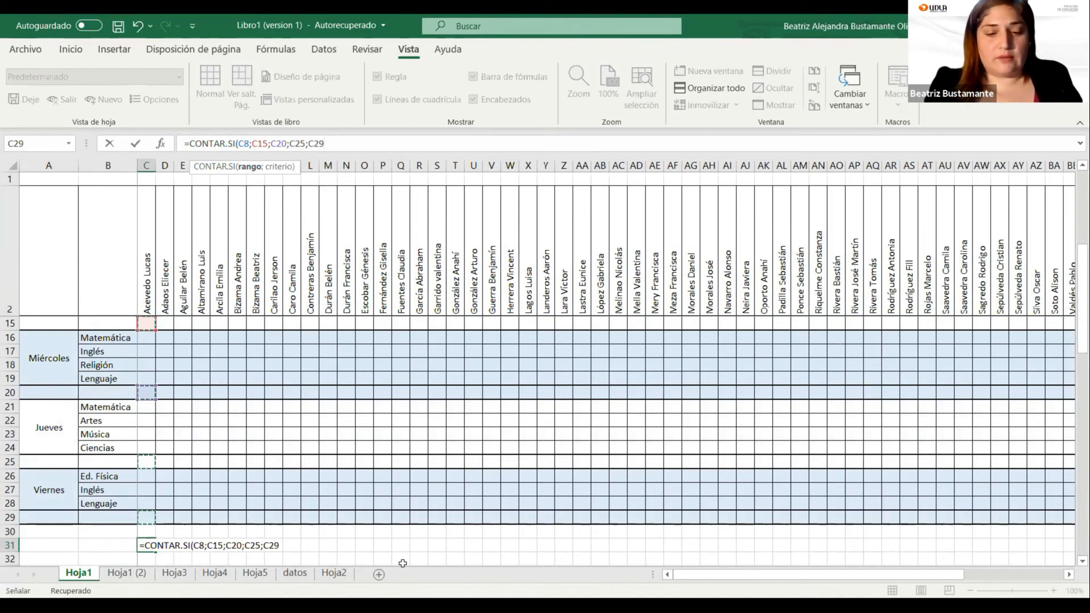
text(;)
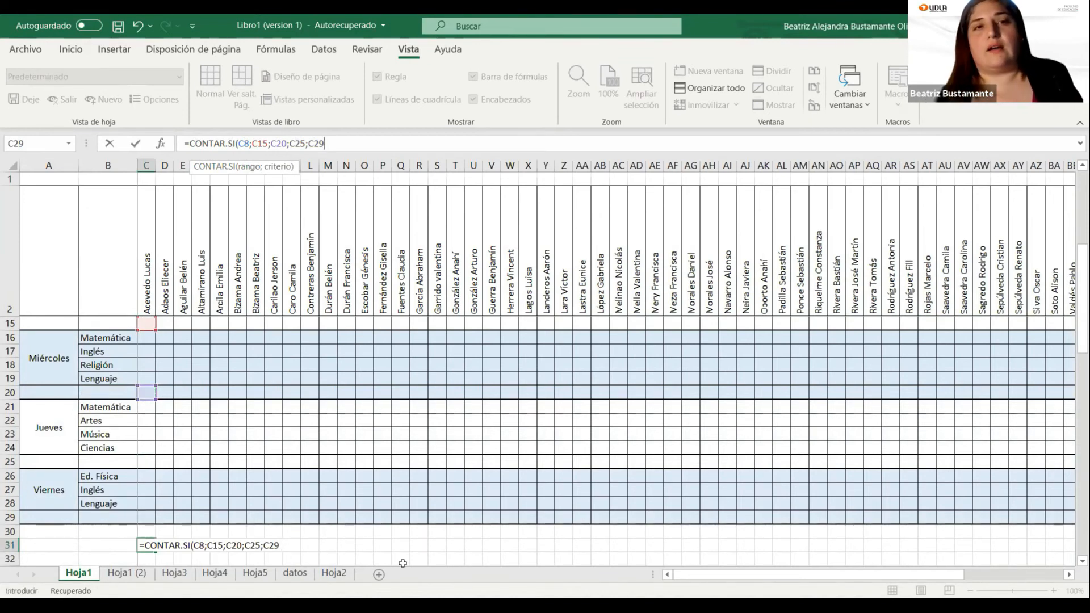
Remove all the cell references from the CONTAR.SI formula in C31, keeping only the function's opening
key(BackSpace)
key(BackSpace)
key(BackSpace)
key(BackSpace)
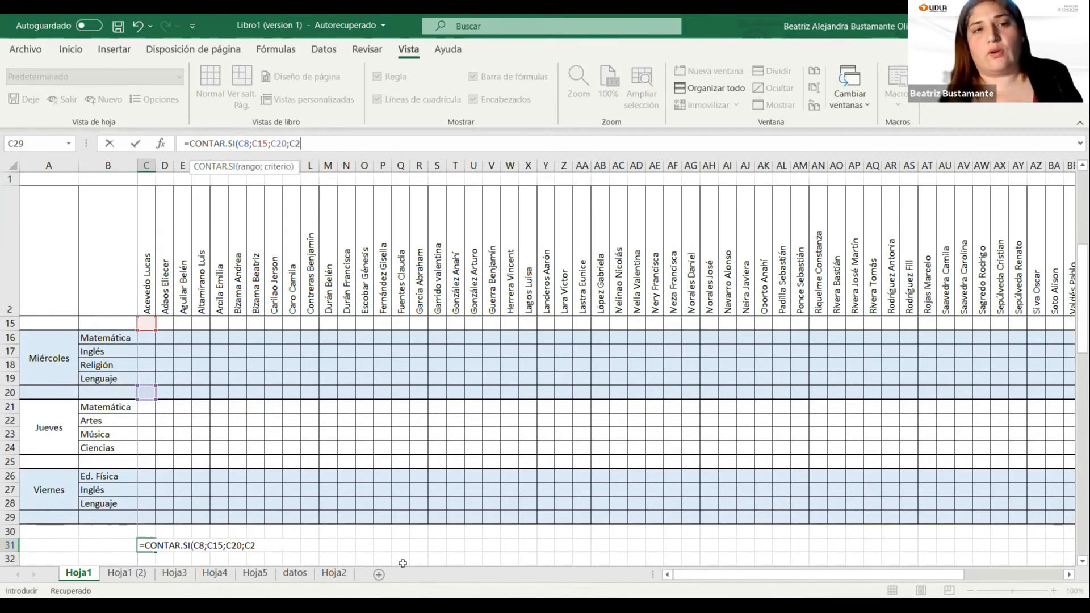
key(BackSpace)
key(BackSpace)
key(BackSpace)
key(BackSpace)
key(BackSpace)
key(BackSpace)
key(BackSpace)
key(BackSpace)
key(BackSpace)
key(BackSpace)
key(BackSpace)
key(BackSpace)
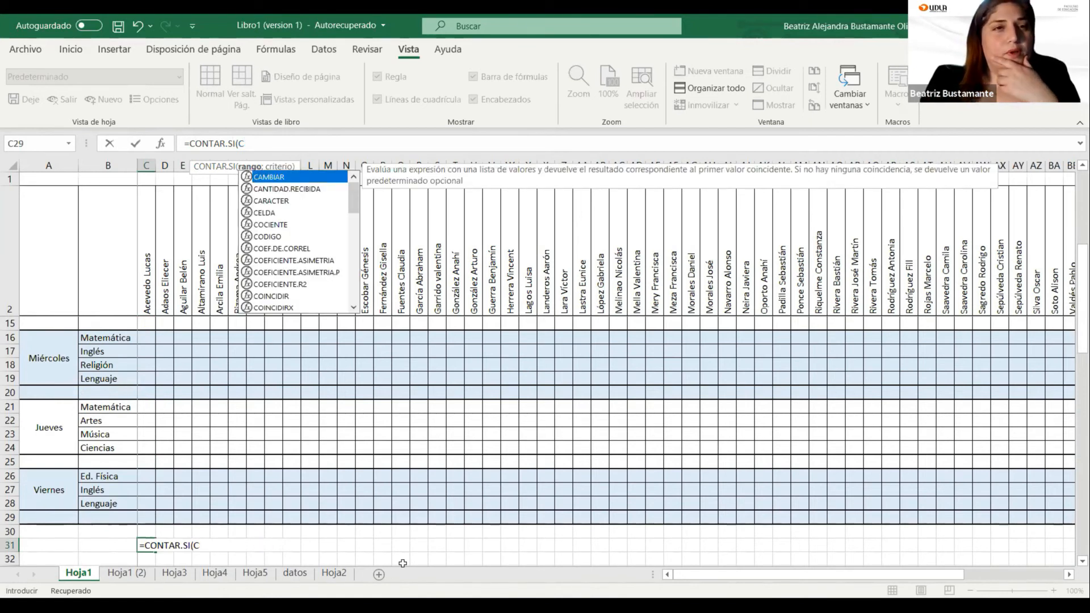
key(BackSpace)
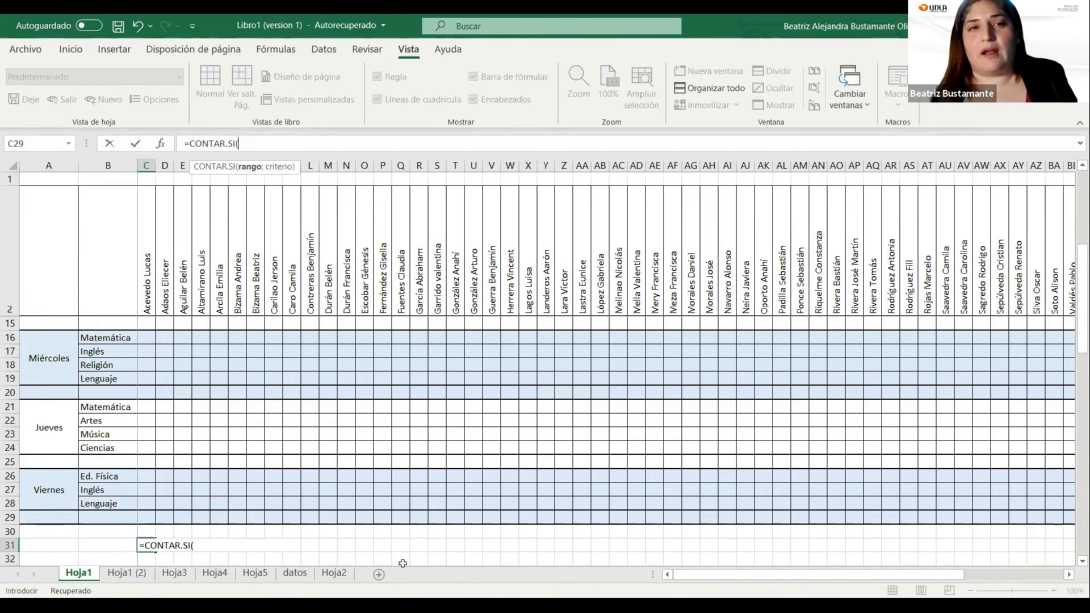
click(130, 517)
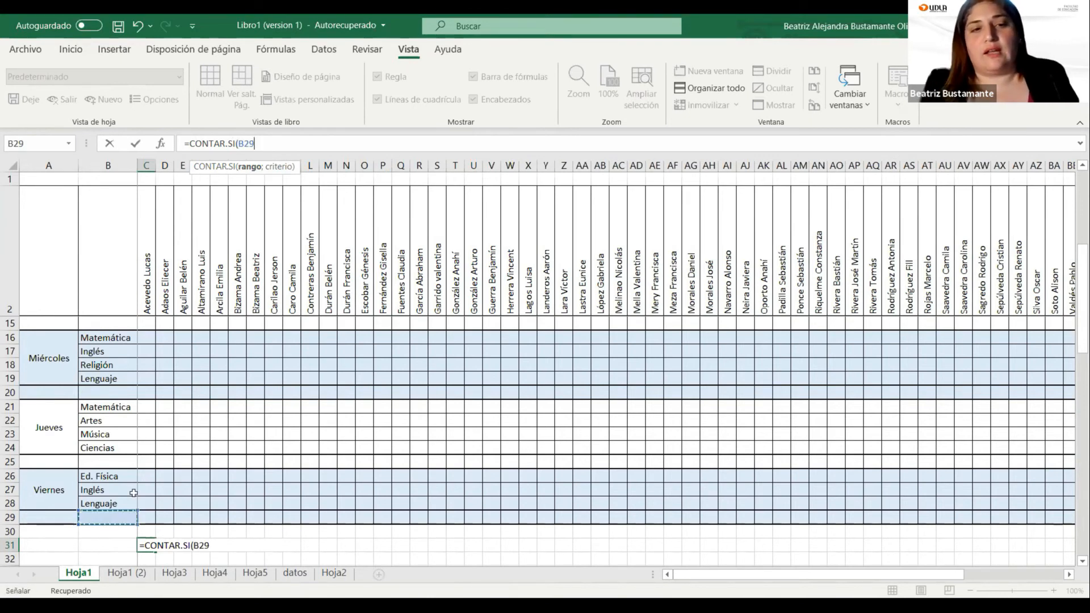
text(;)
click(120, 449)
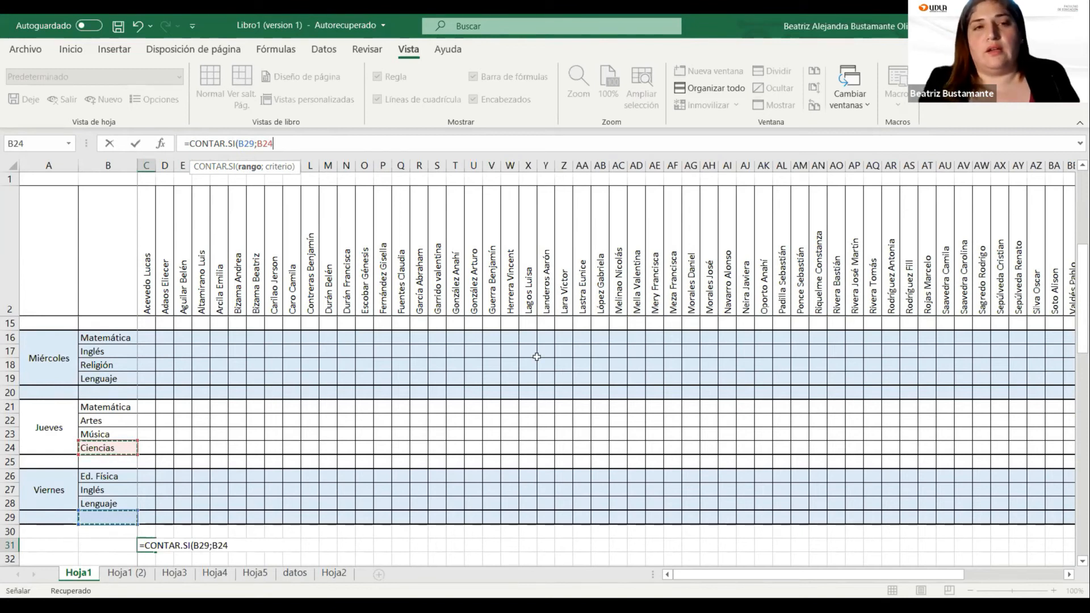
key(BackSpace)
key(BackSpace)
key(BackSpace)
key(BackSpace)
key(BackSpace)
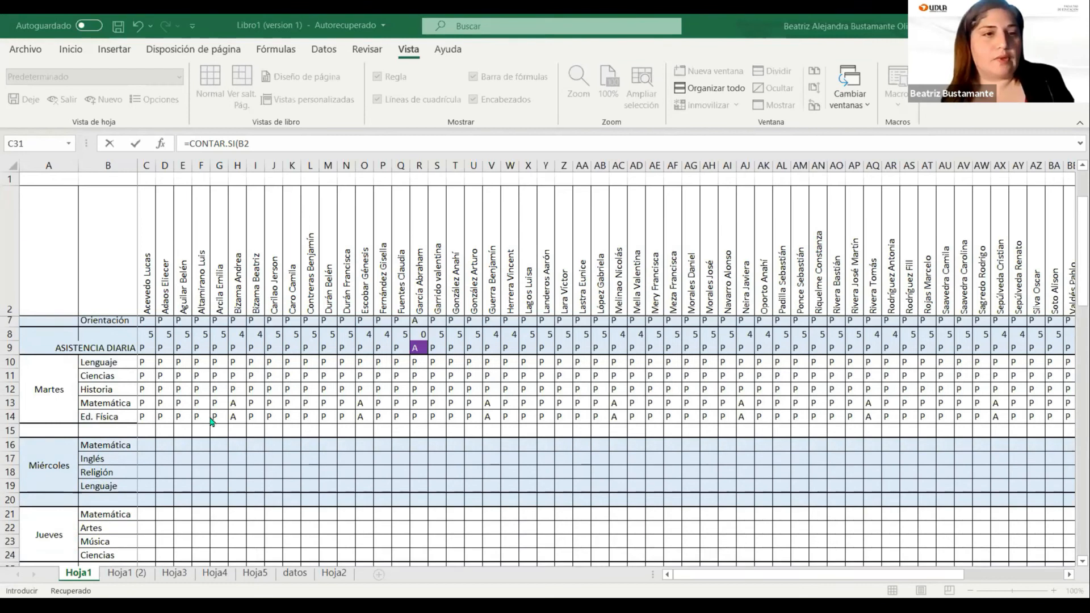
Cancel the unfinished formula in C31 and check the Monday count formula in C8
click(270, 143)
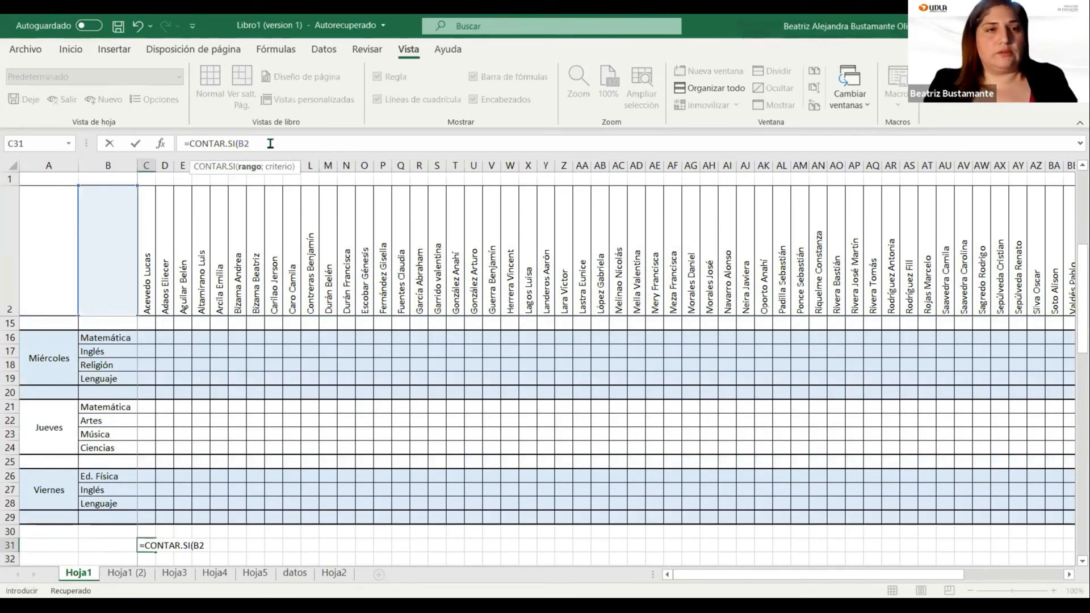
key(Escape)
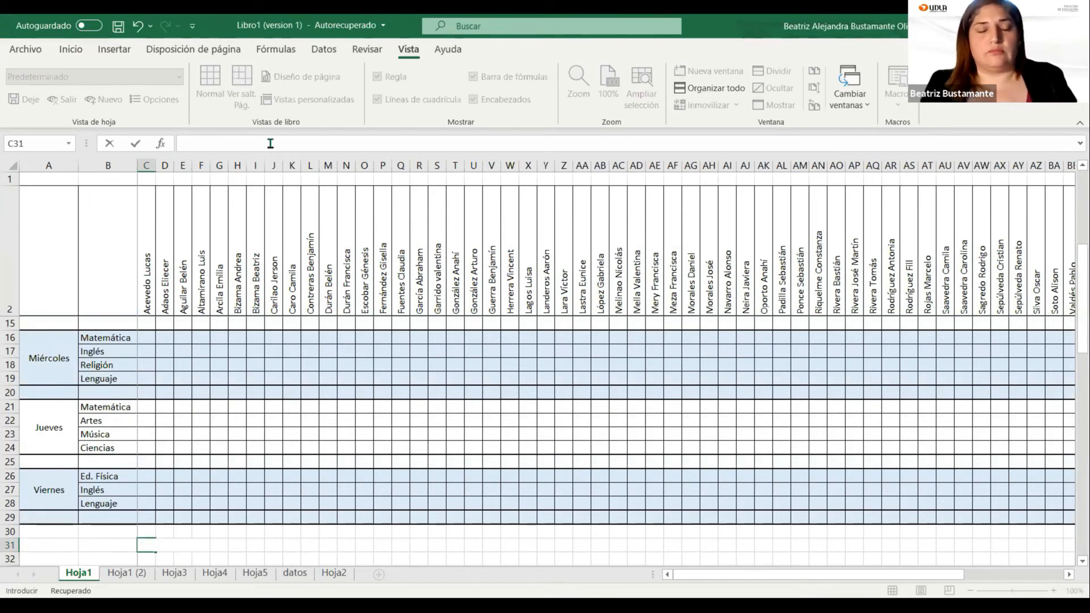
click(278, 506)
scroll(284, 489, down, 2)
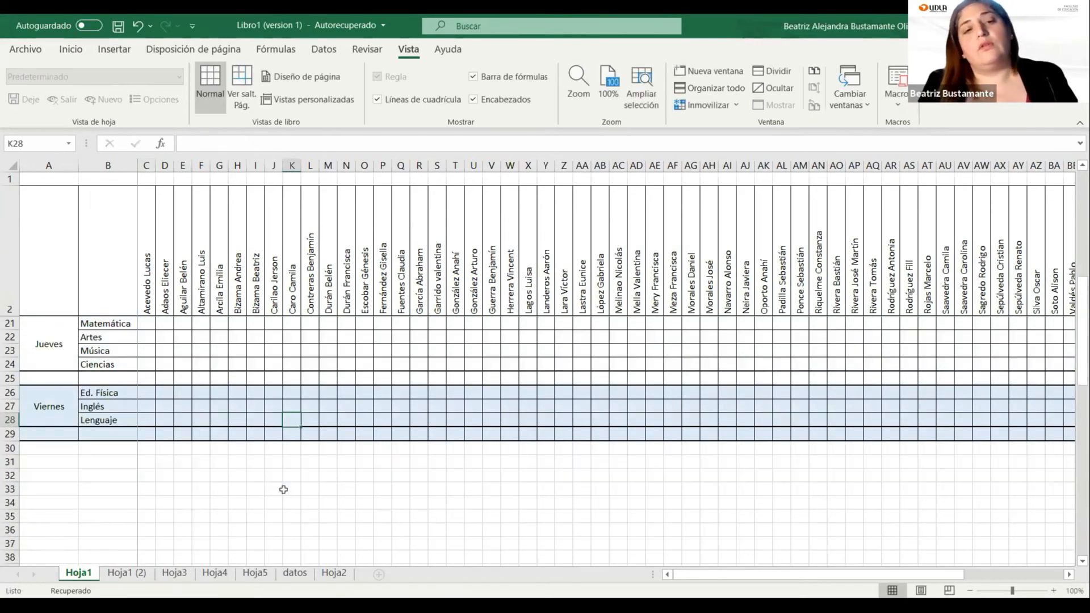
click(134, 463)
click(148, 466)
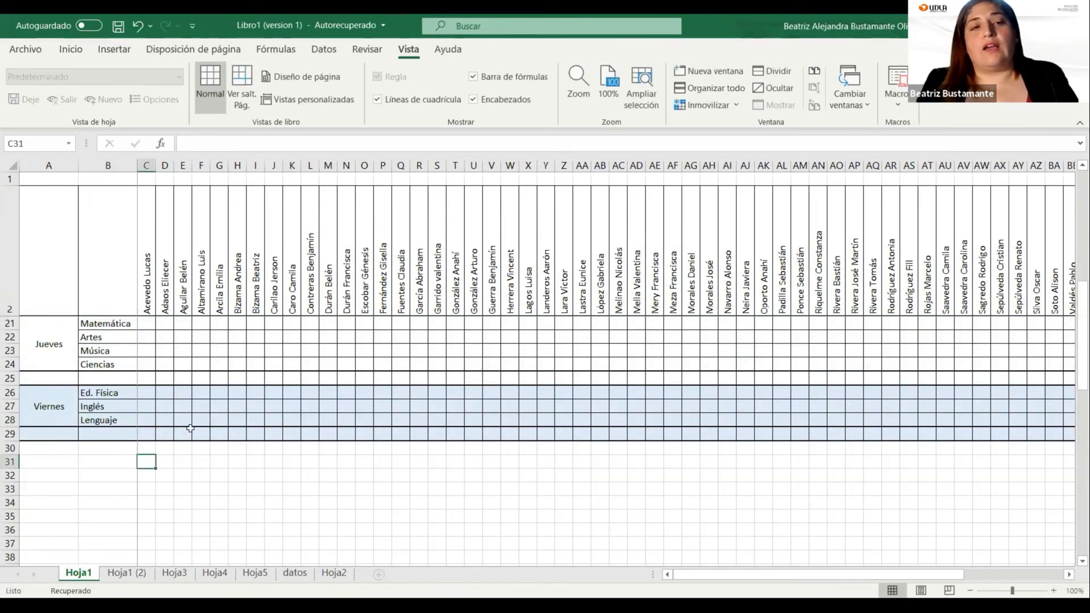
scroll(169, 409, up, 6)
click(146, 392)
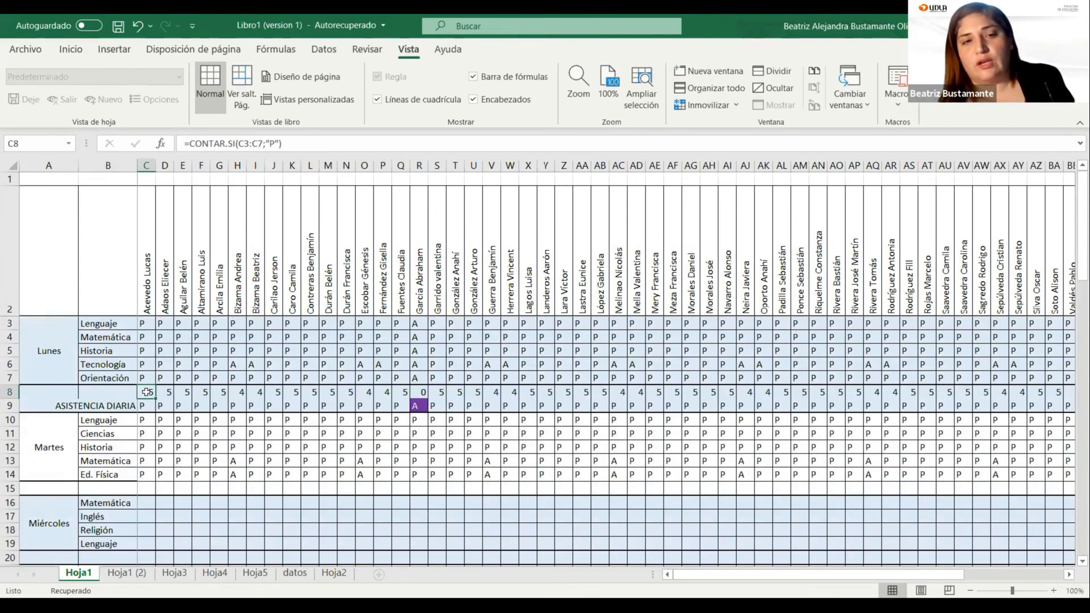
scroll(207, 432, down, 2)
scroll(208, 454, down, 3)
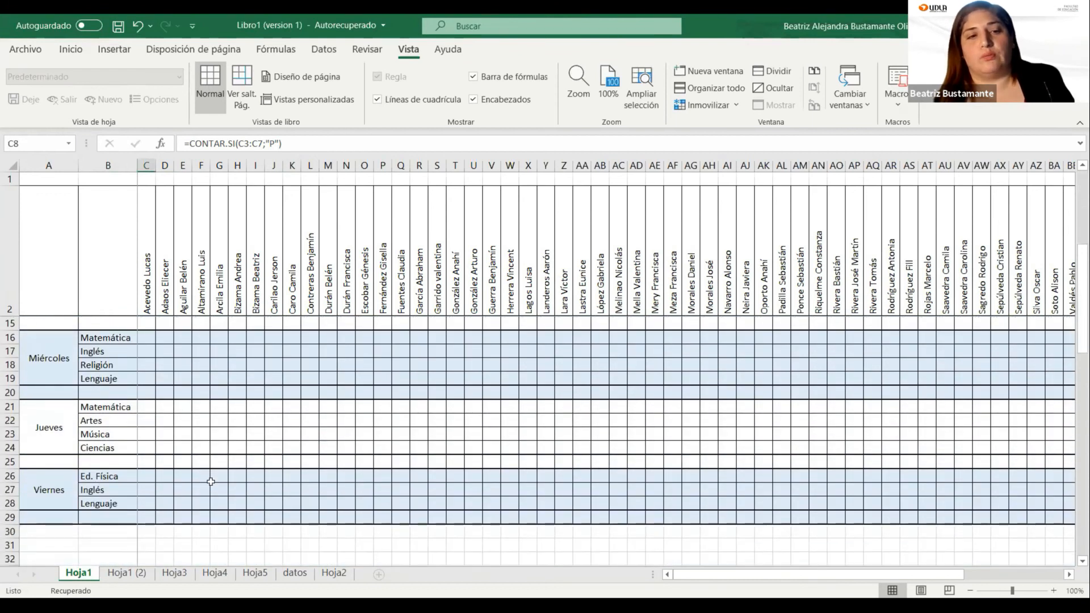
Start a SUMA formula in C31 with the Friday, Thursday and Wednesday count cells C29, C25 and C20, separated by semicolons
click(147, 504)
text(=)
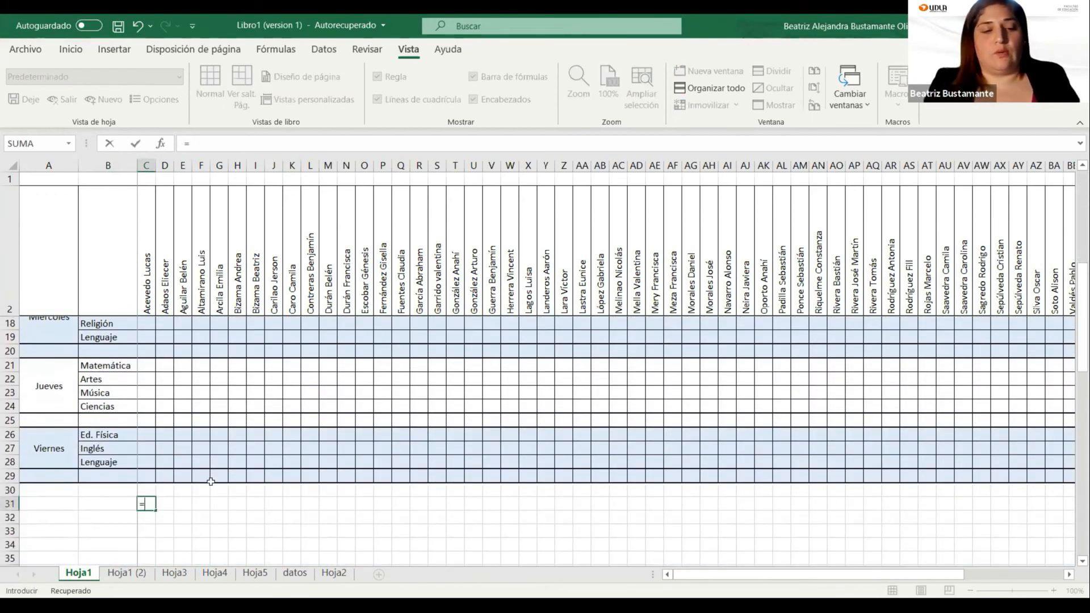
text(SUMA()
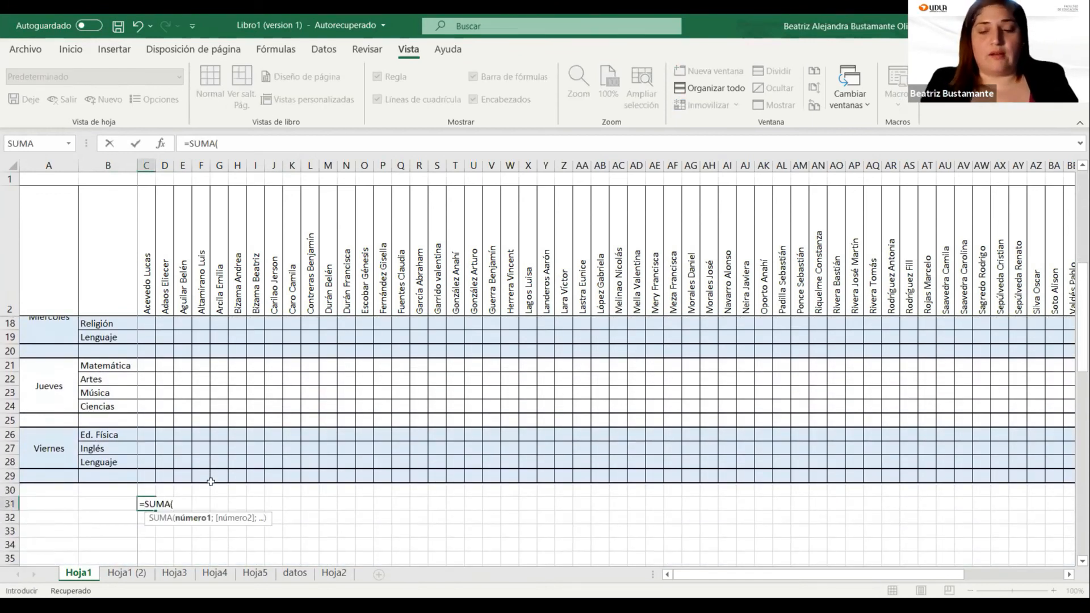
click(146, 476)
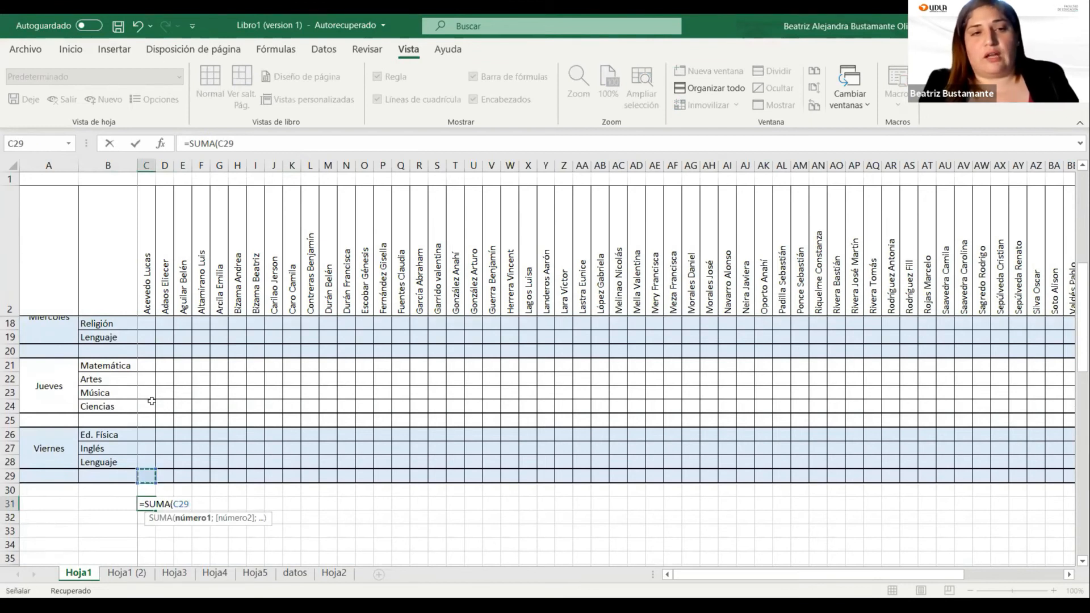
text(;)
click(146, 419)
text(;)
click(136, 352)
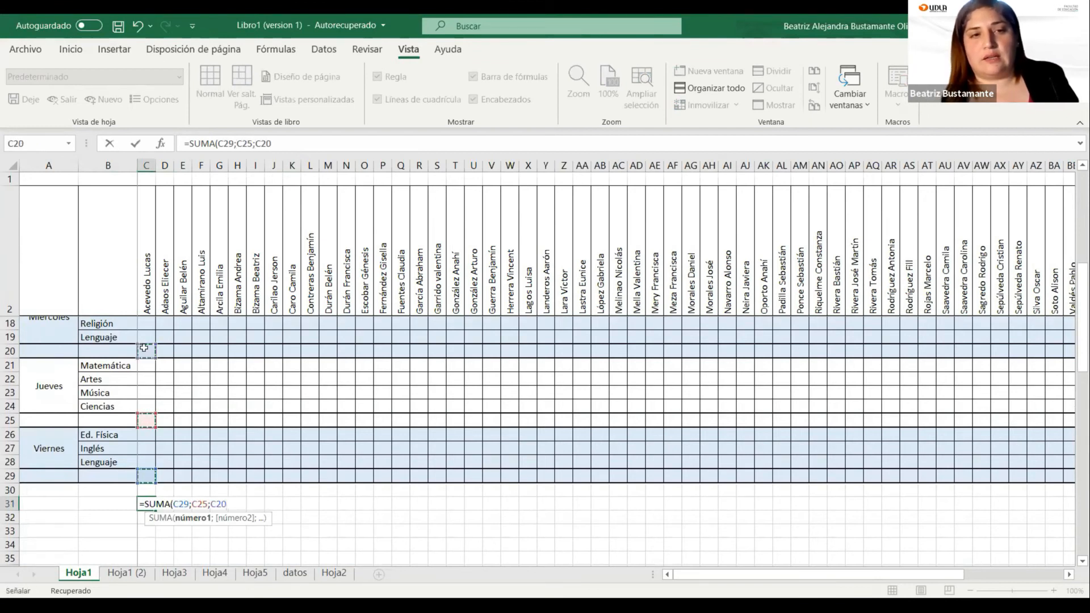
Add the Tuesday and Monday count cells C15 and C8 to the SUMA formula and enter it in C31
scroll(140, 357, up, 2)
text(;)
click(150, 365)
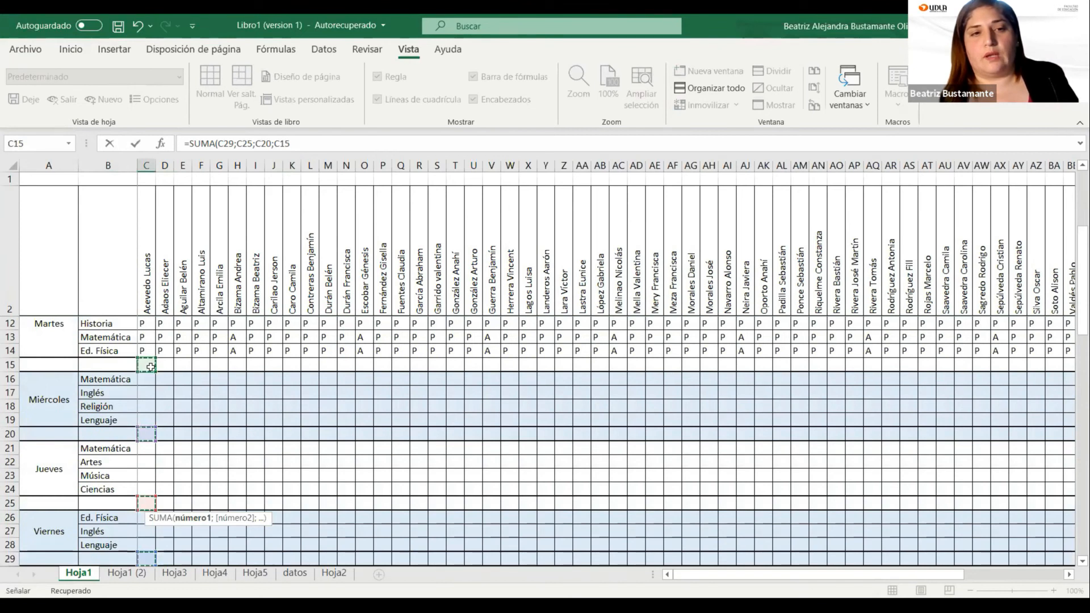
scroll(149, 364, up, 2)
text(;)
click(147, 353)
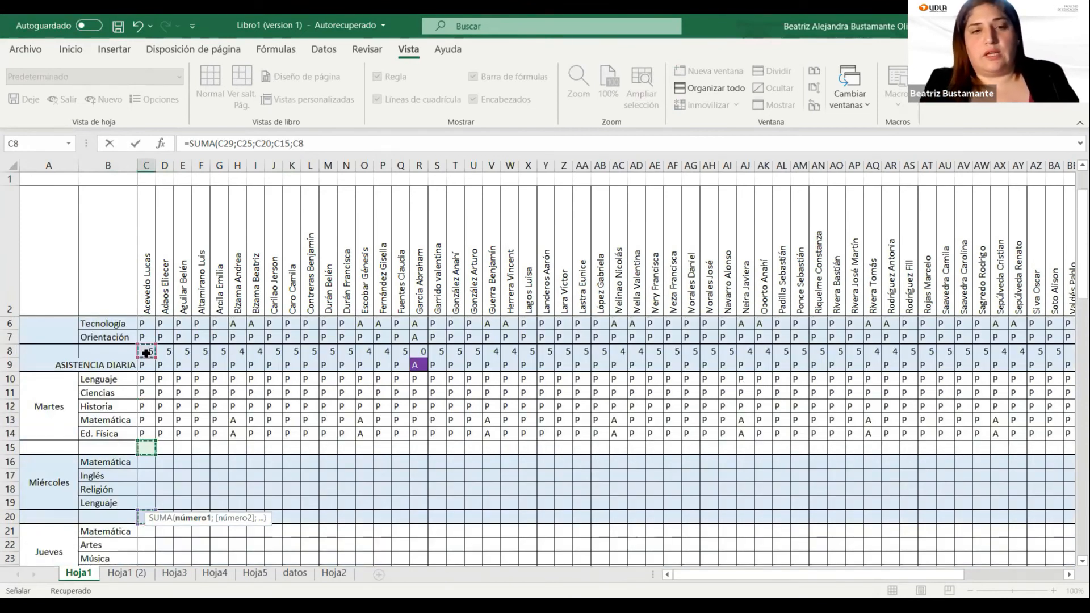
text())
key(Return)
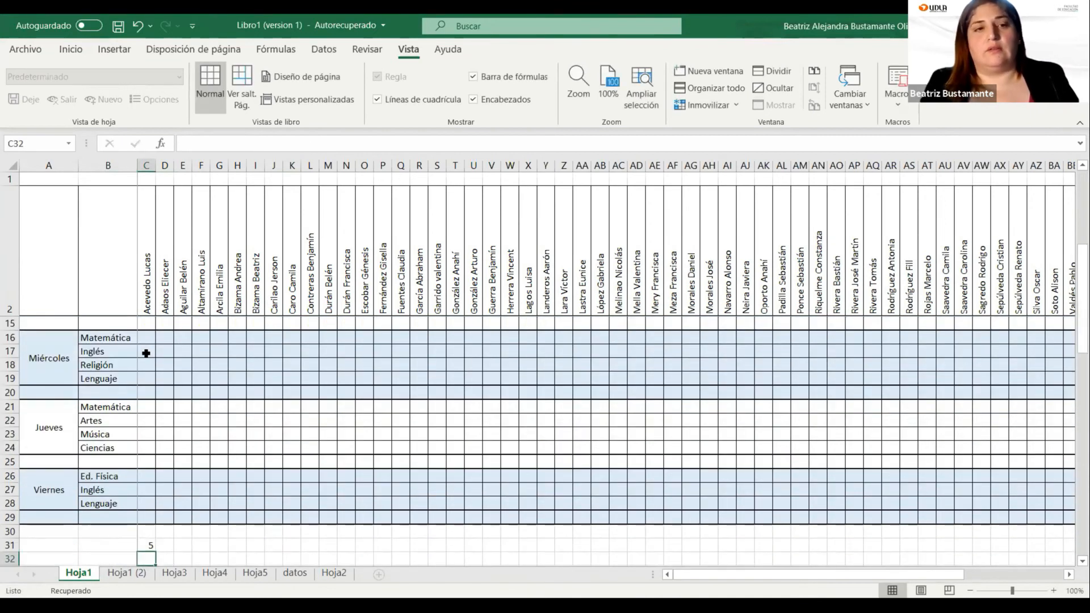
click(149, 545)
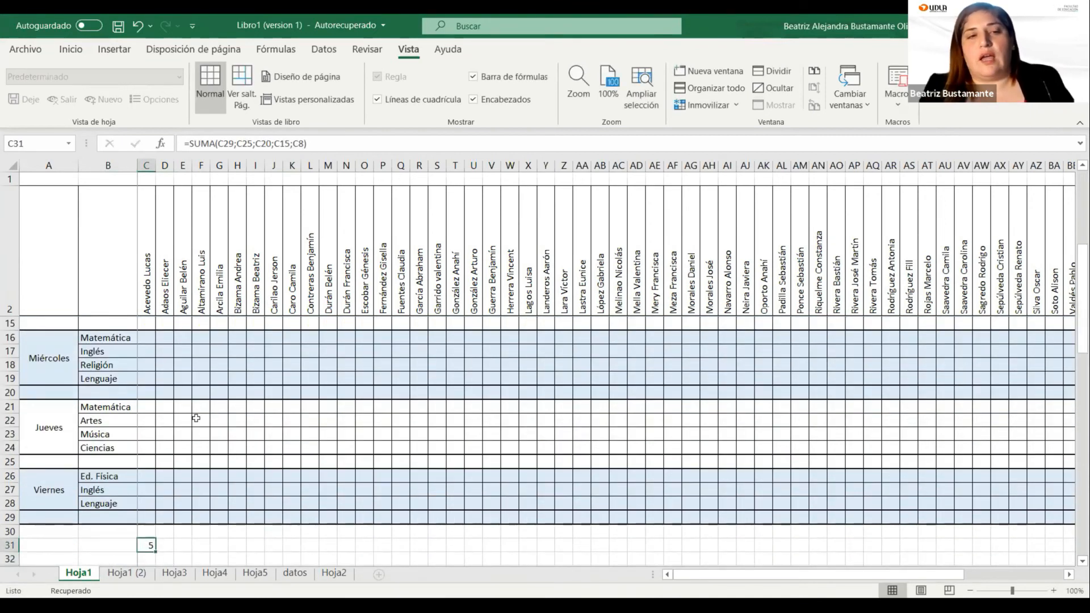
Copy the Monday attendance count formula from C8 into C15 for Tuesday
scroll(195, 418, up, 4)
click(150, 394)
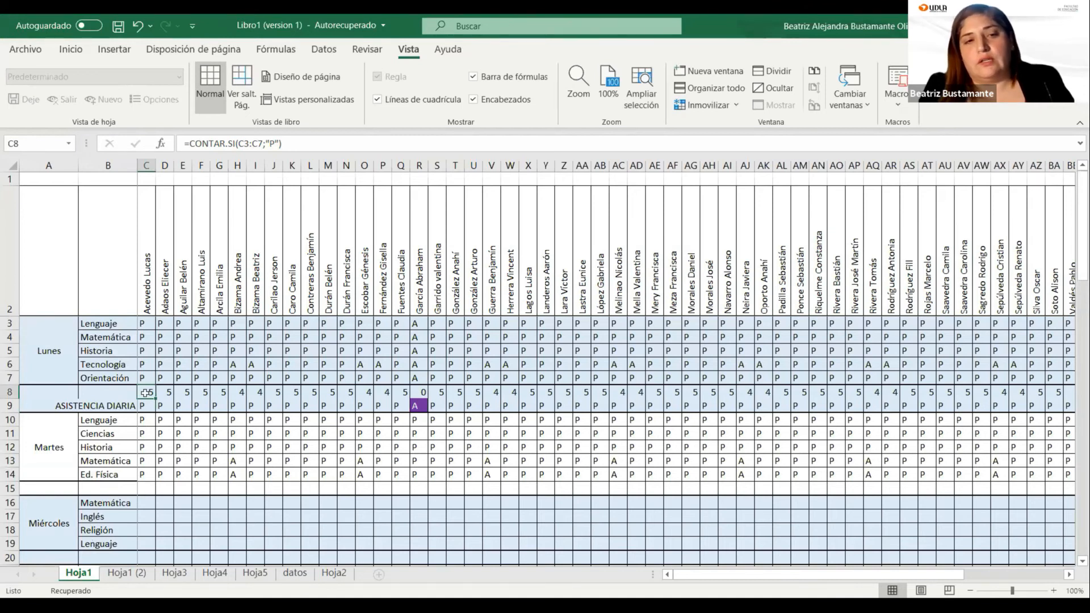
key(ctrl+c)
click(151, 488)
key(ctrl+v)
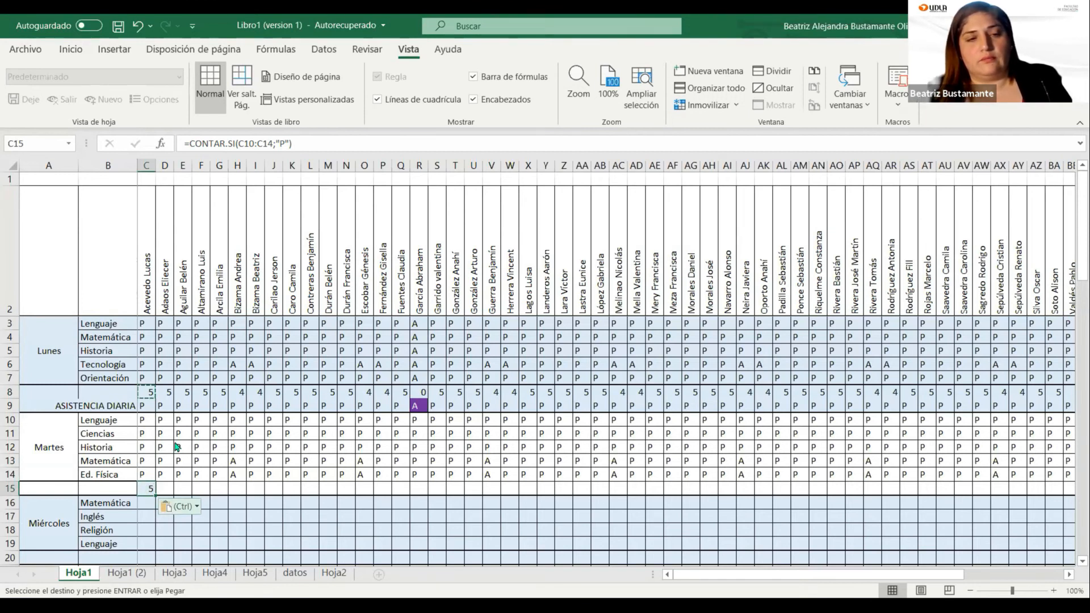
key(ctrl)
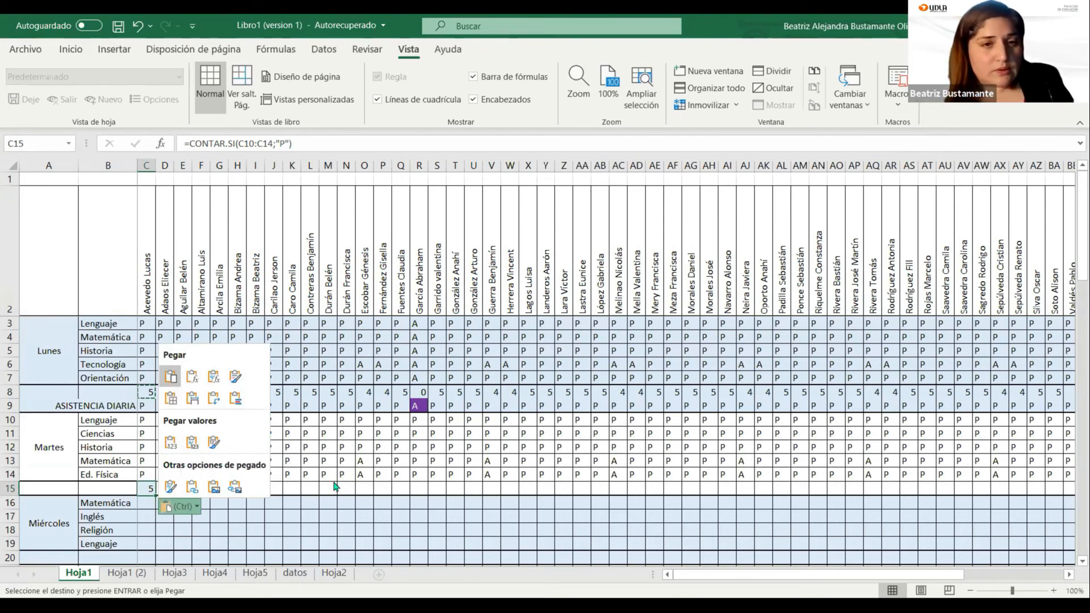
key(Escape)
Check which cell range the Tuesday CONTAR.SI formula in C15 references, leaving the formula as it is
key(F2)
key(Left)
key(Left)
key(Left)
key(Left)
key(Left)
key(Left)
key(Left)
key(Left)
key(Left)
key(Left)
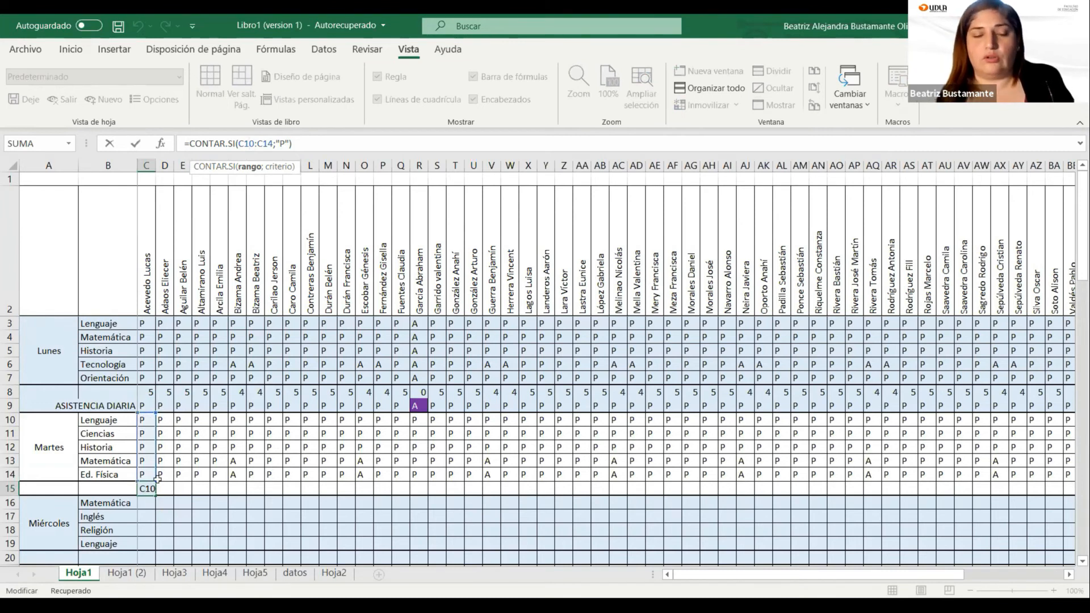
key(Return)
click(150, 488)
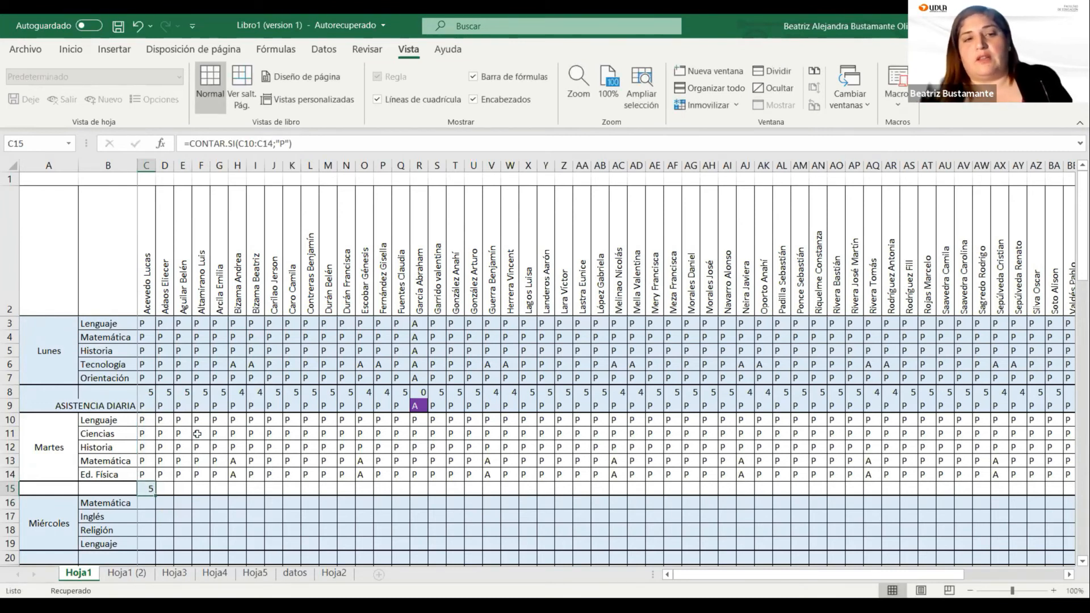
Check the weekly attendance total in C31 after adding the Tuesday count
scroll(151, 488, down, 4)
click(145, 546)
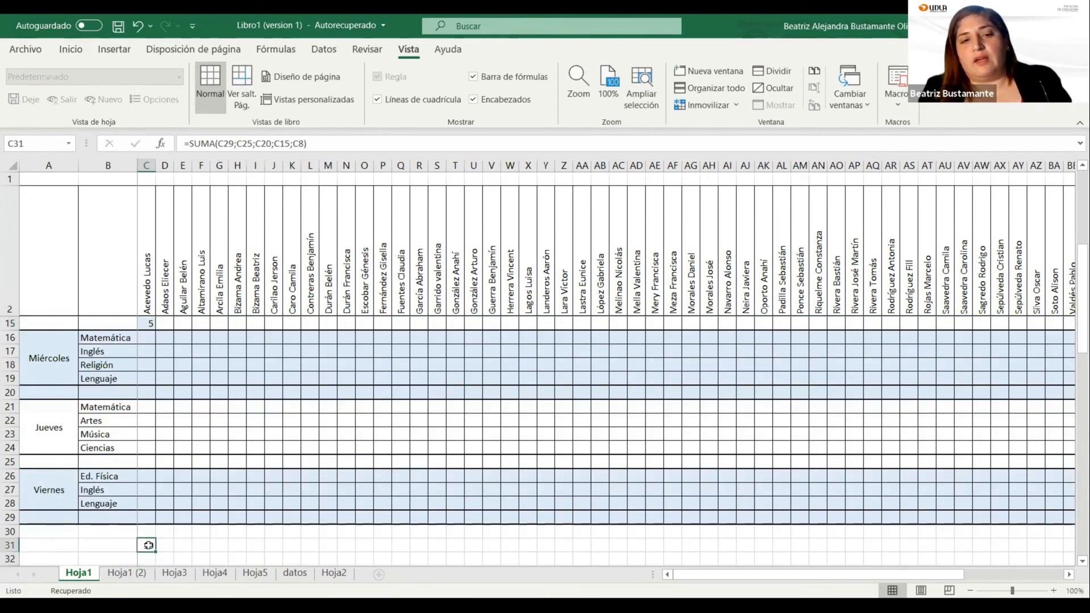
scroll(147, 537, down, 2)
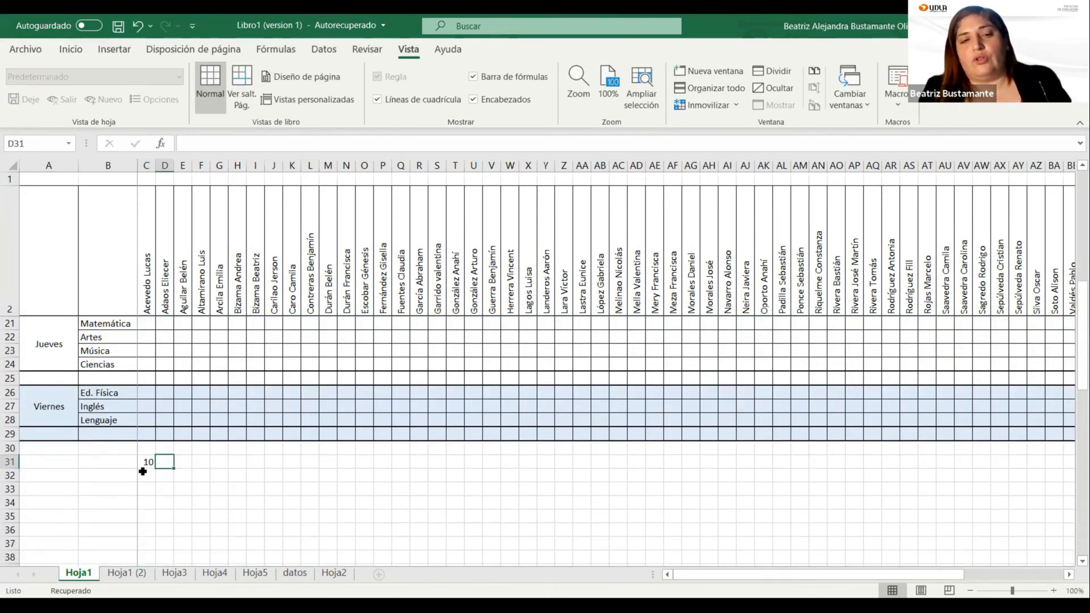
Review the daily count cells C15, C20, C25 and C29 that feed the weekly attendance total in C31
scroll(152, 401, up, 3)
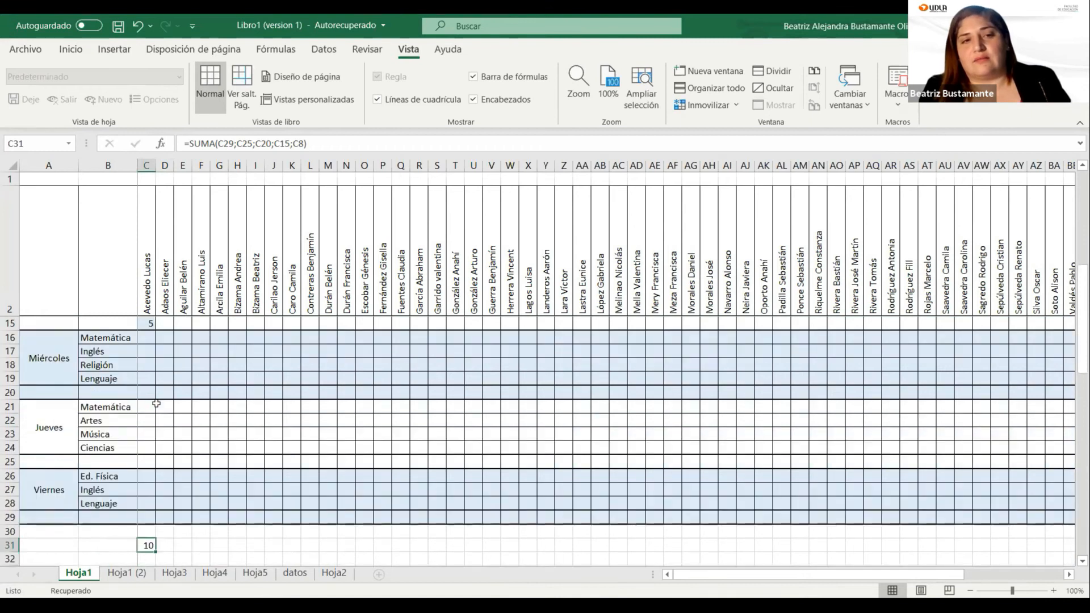
scroll(145, 386, down, 3)
click(155, 476)
click(151, 433)
click(147, 375)
scroll(147, 375, up, 2)
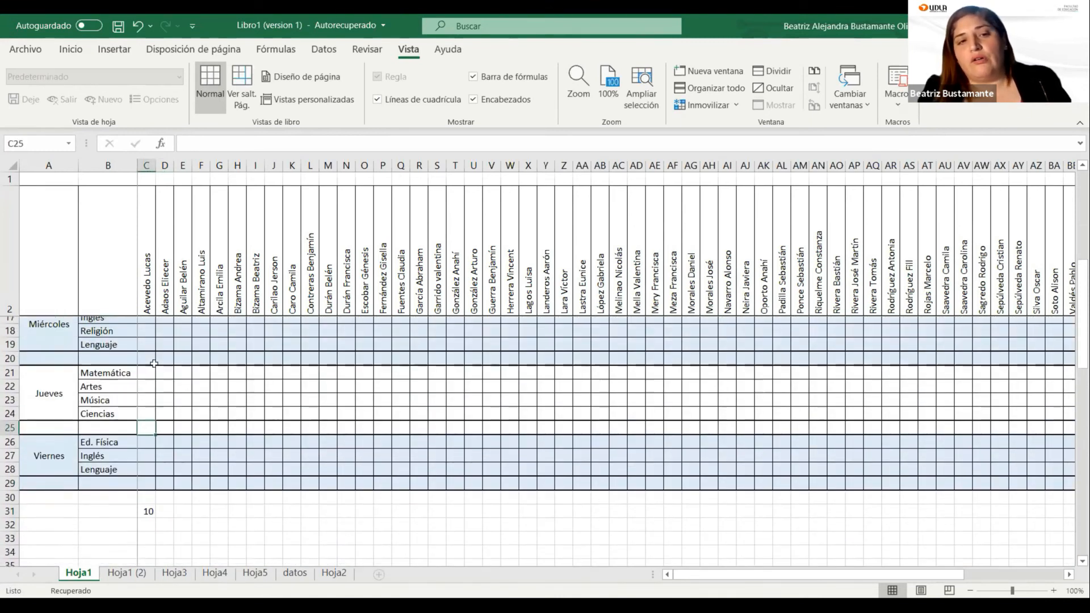
click(146, 392)
scroll(147, 363, up, 1)
click(147, 365)
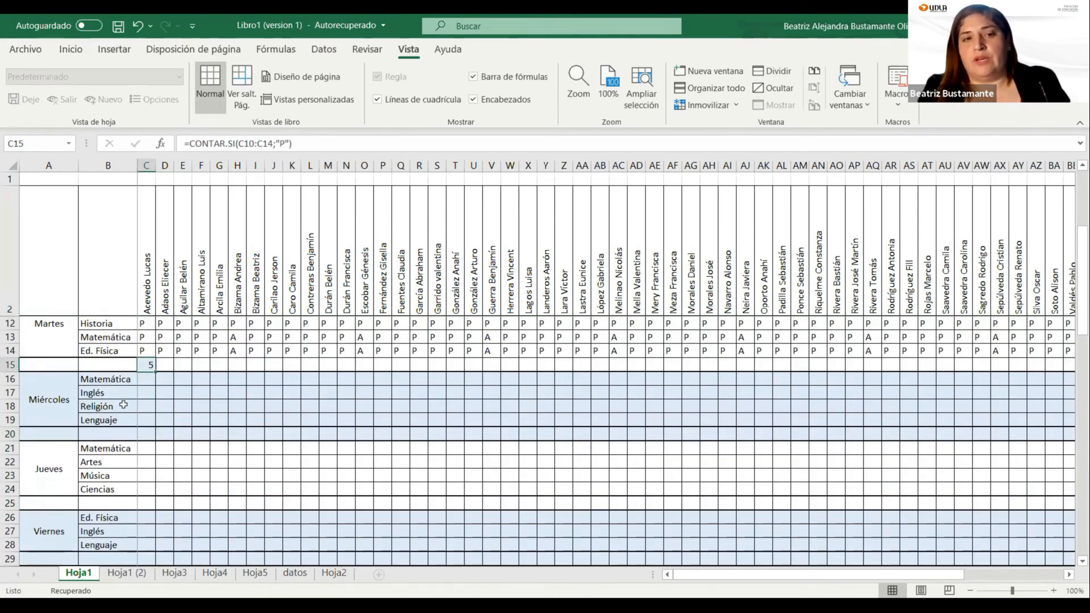
scroll(151, 425, down, 3)
click(147, 434)
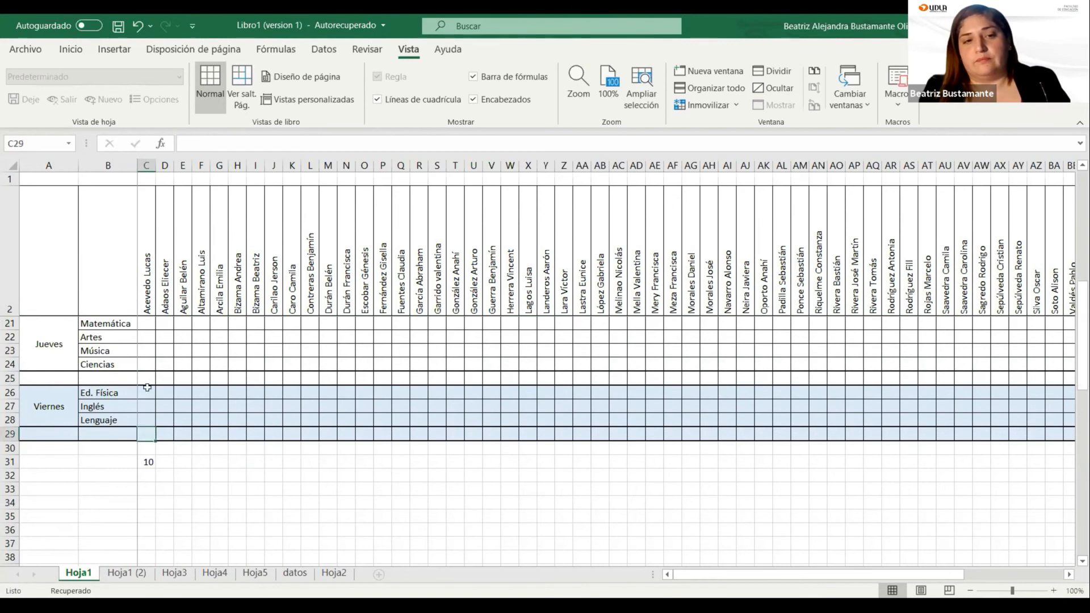
scroll(147, 363, up, 3)
scroll(238, 380, down, 2)
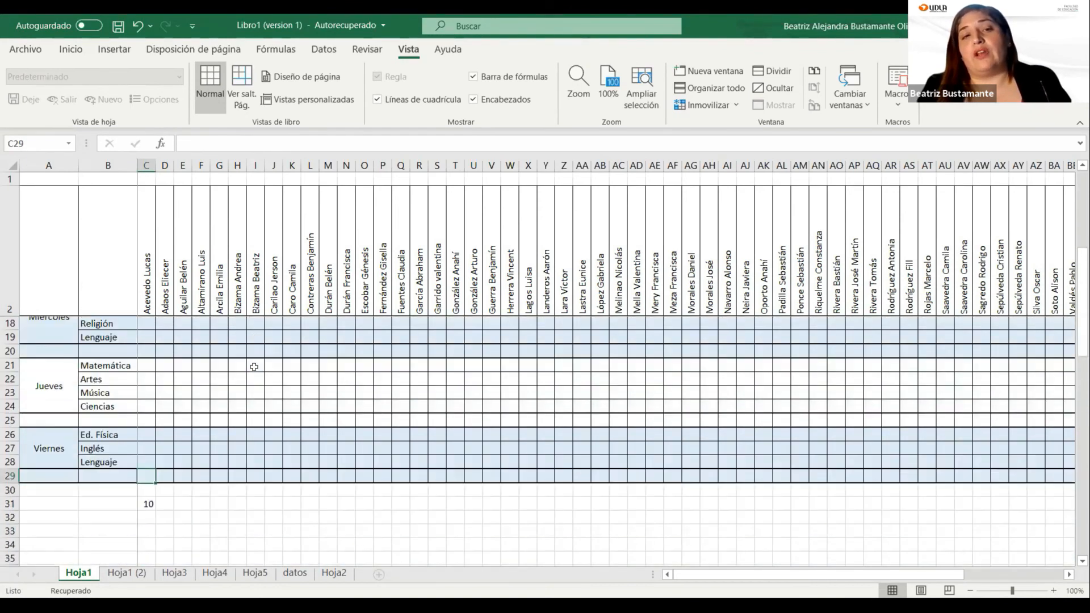
Fill the weekly SUMA formula from C31 across row 31 to column BF for all students
click(147, 503)
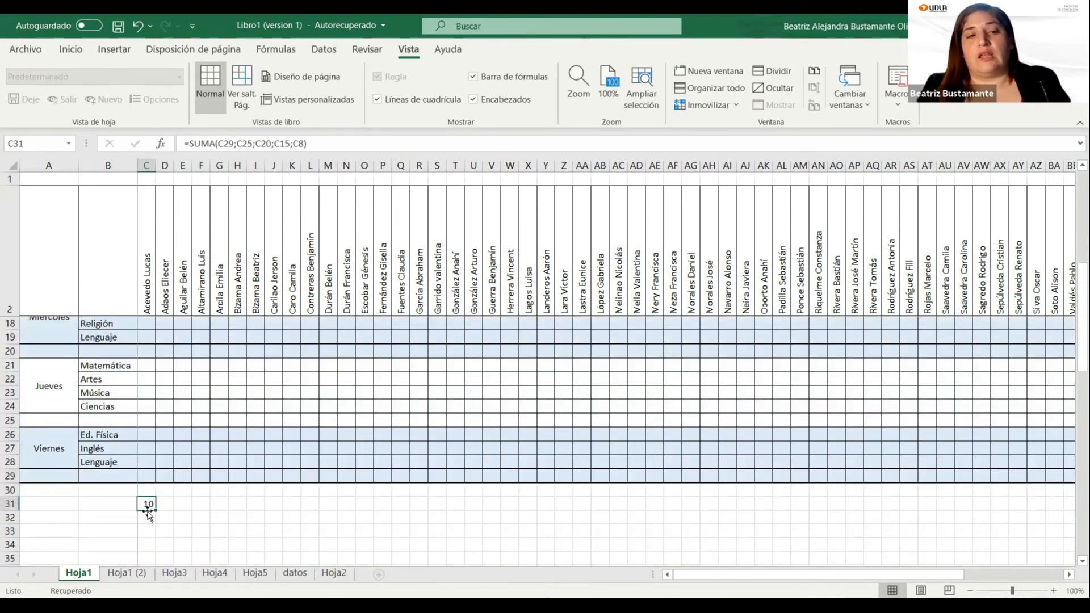
drag(155, 510, 1076, 503)
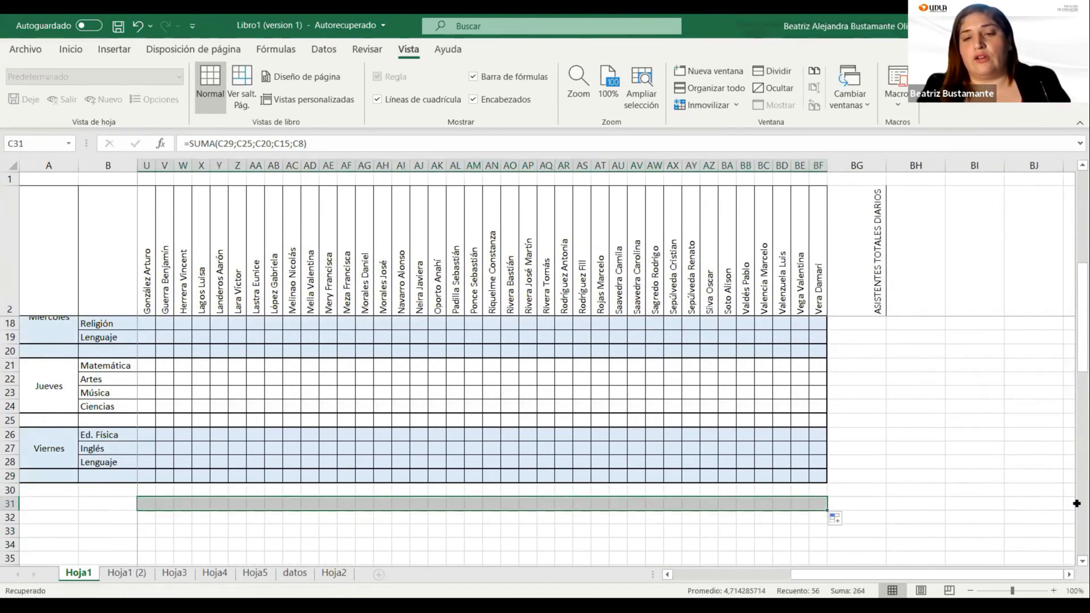
click(799, 544)
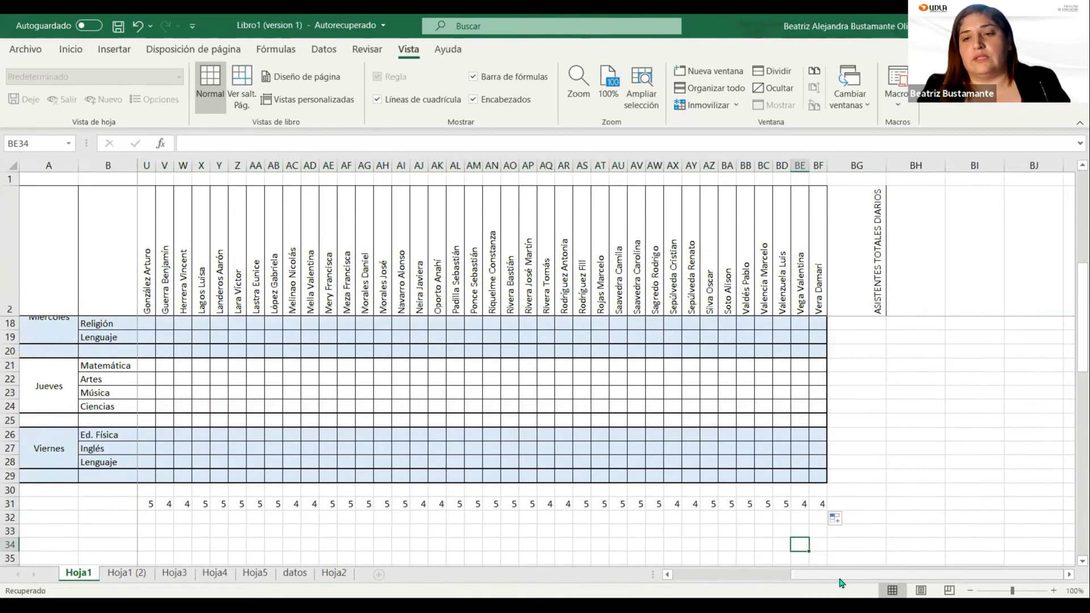
drag(839, 575, 383, 562)
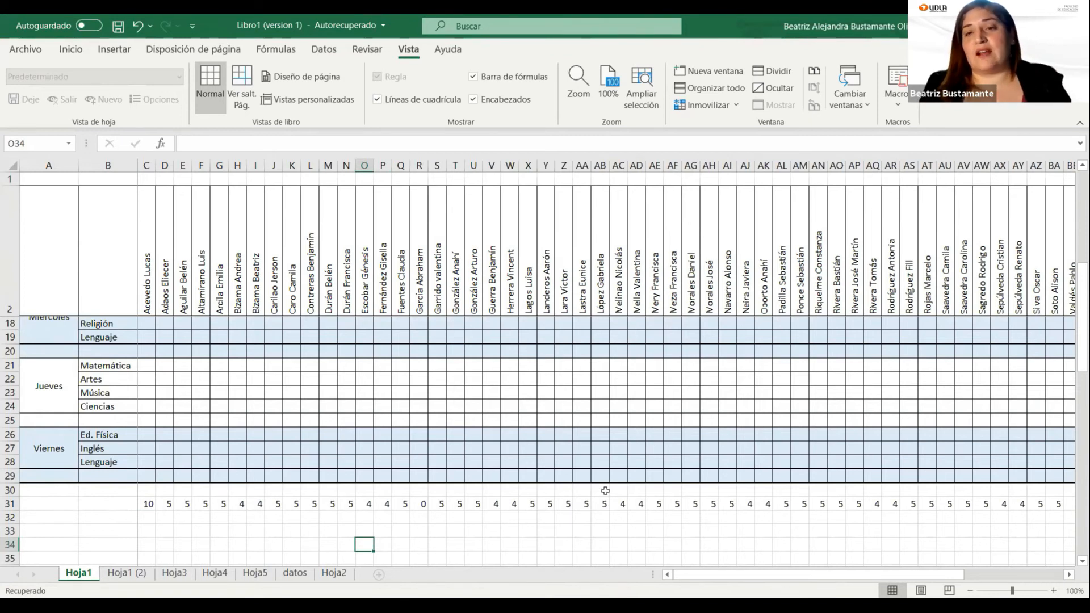
click(890, 531)
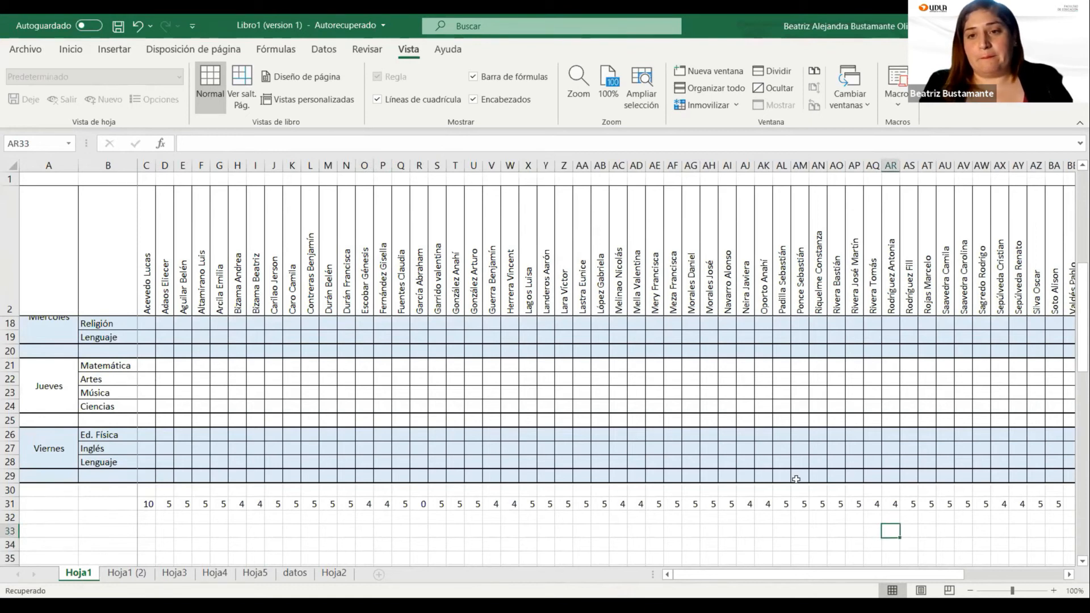
click(400, 518)
click(274, 517)
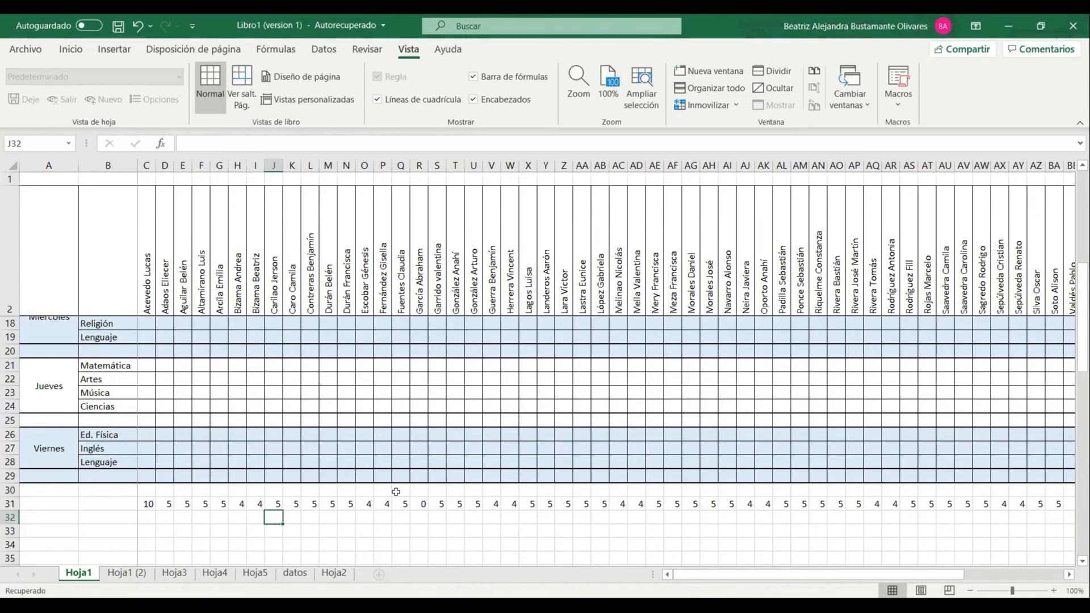
click(365, 545)
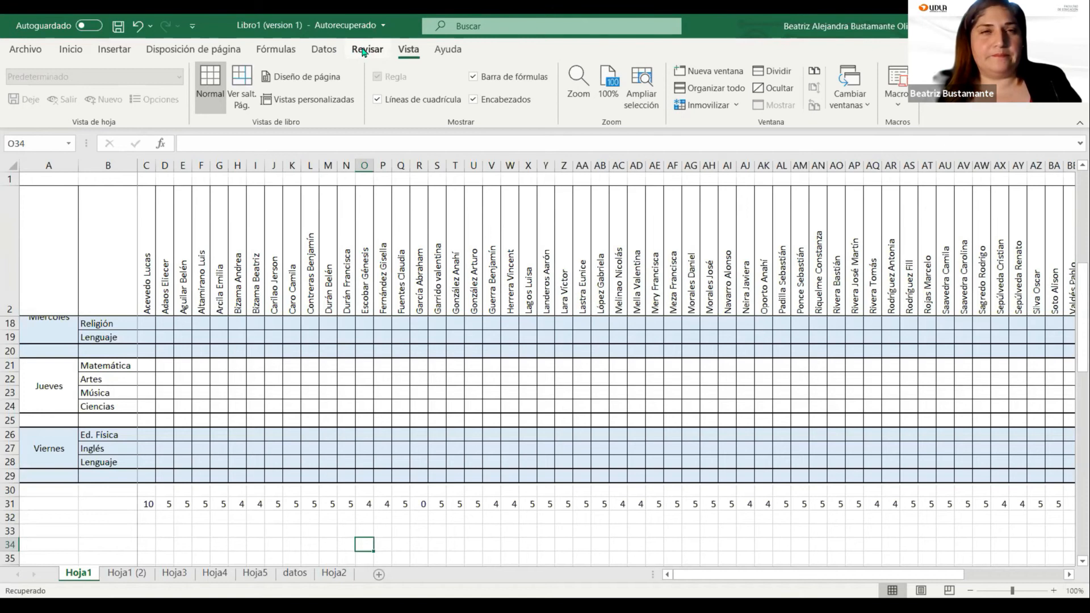
click(324, 49)
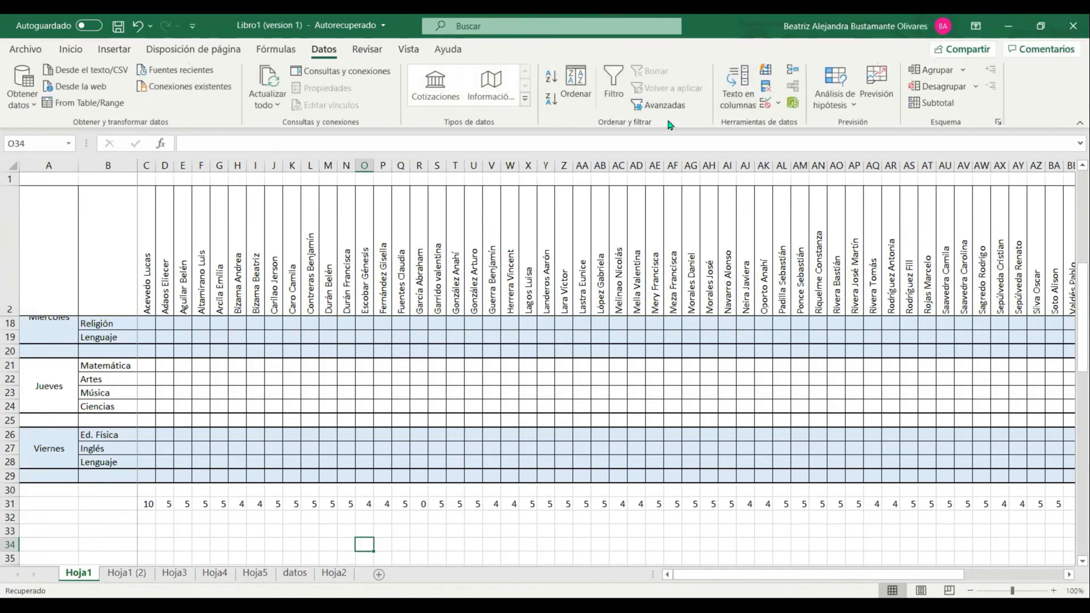
click(585, 275)
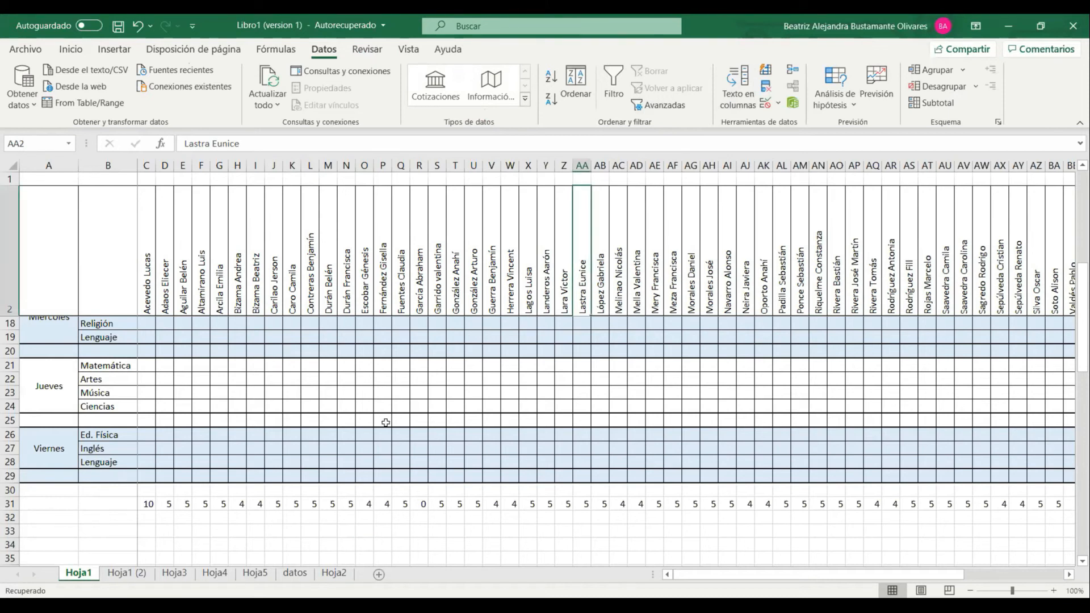
Switch to the Hoja2 grades sheet and select the student names in column A starting at A2
click(294, 574)
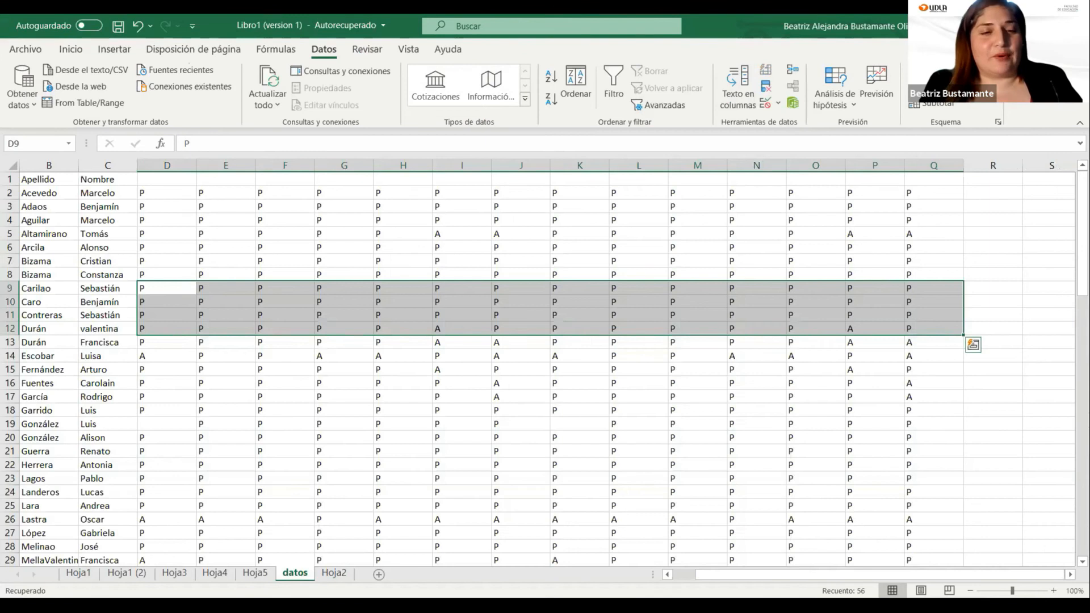
click(255, 574)
click(335, 573)
drag(62, 195, 85, 550)
scroll(283, 429, up, 1)
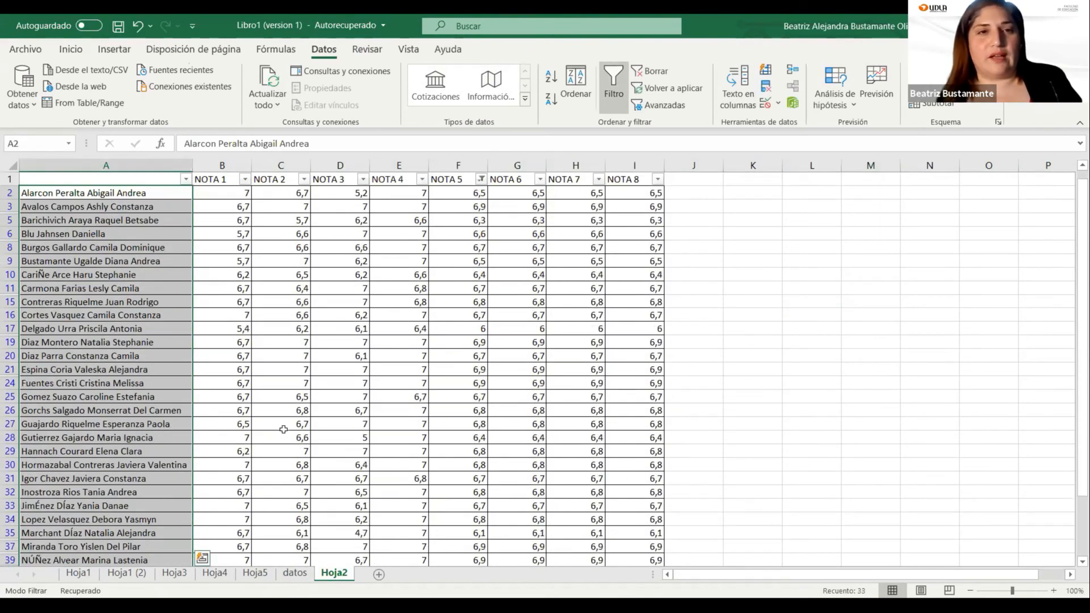
Remove the filter from the Hoja2 grade table and turn it on again for the header row
click(338, 316)
click(391, 178)
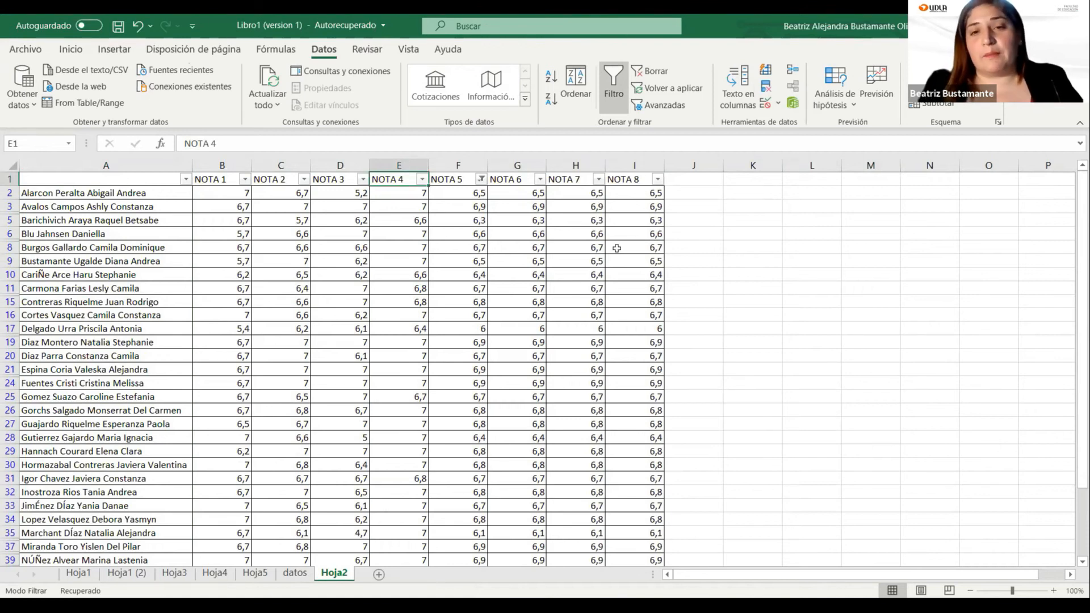
click(511, 187)
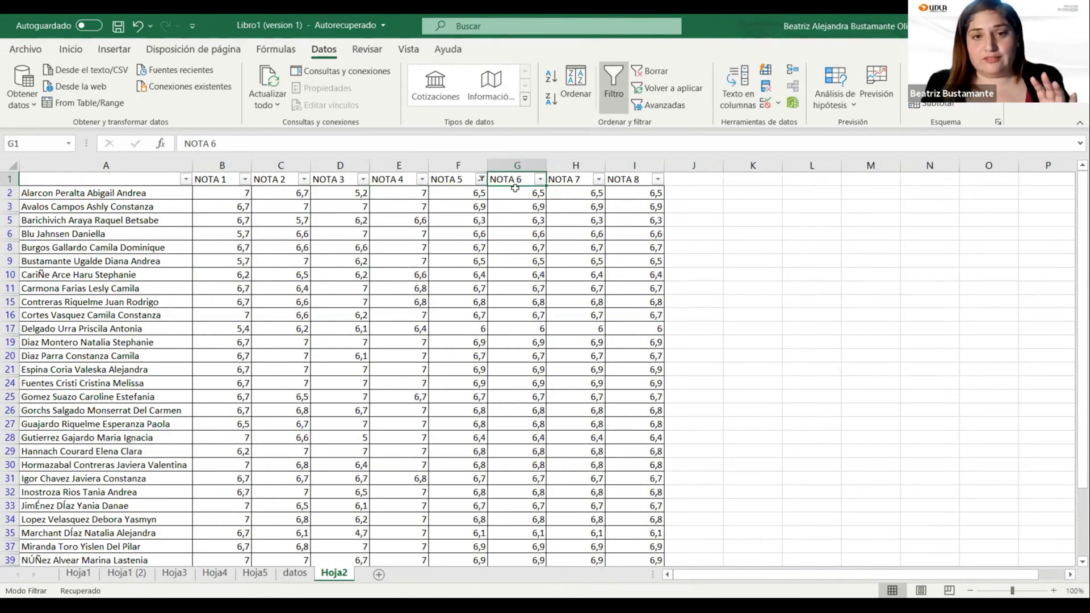
click(70, 49)
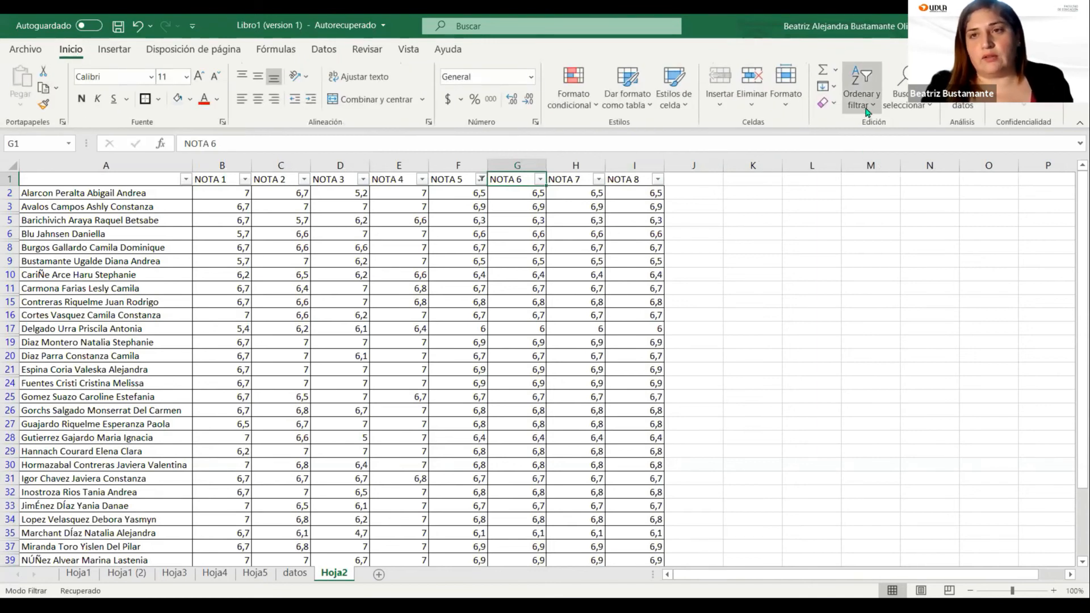
click(867, 108)
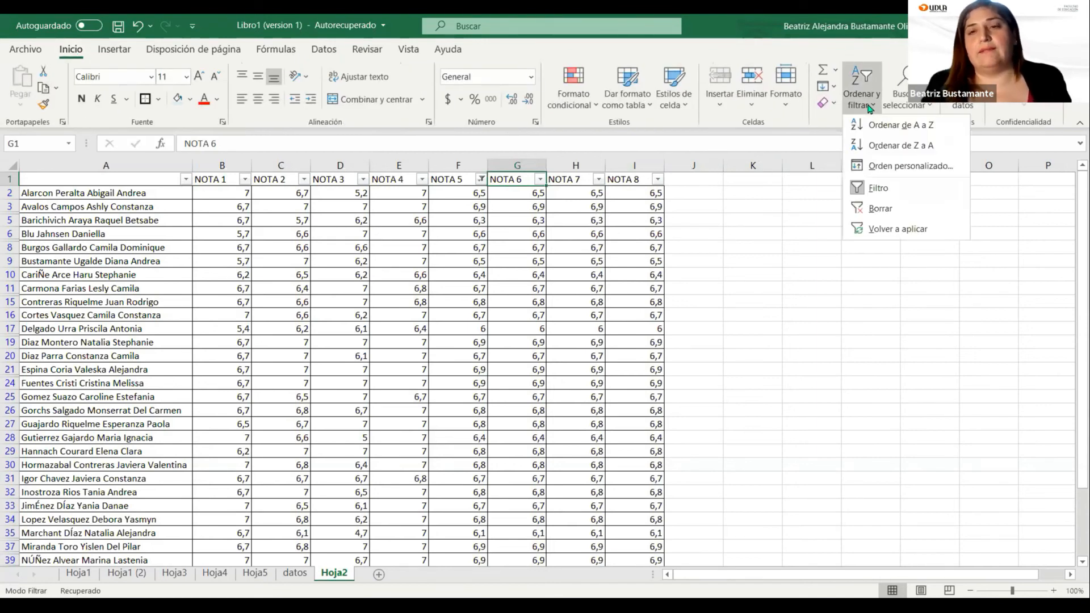
click(874, 190)
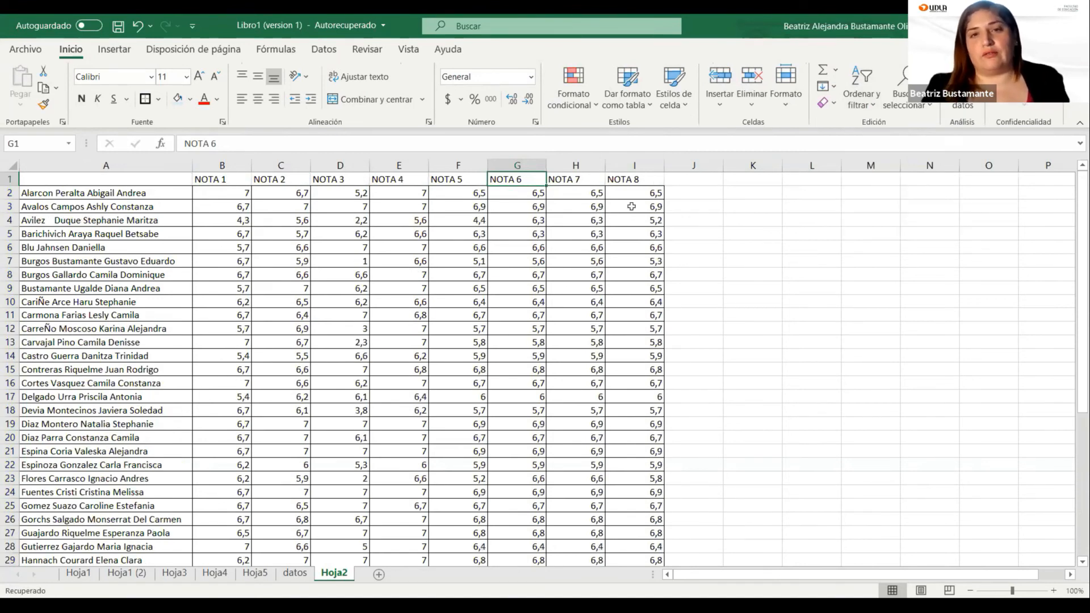
click(635, 180)
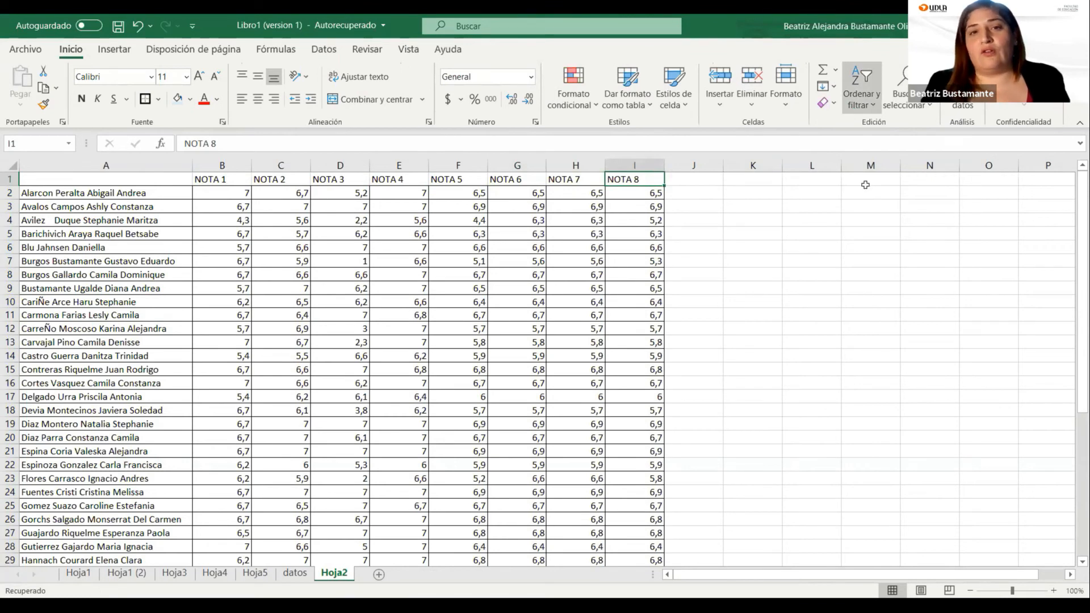
click(863, 192)
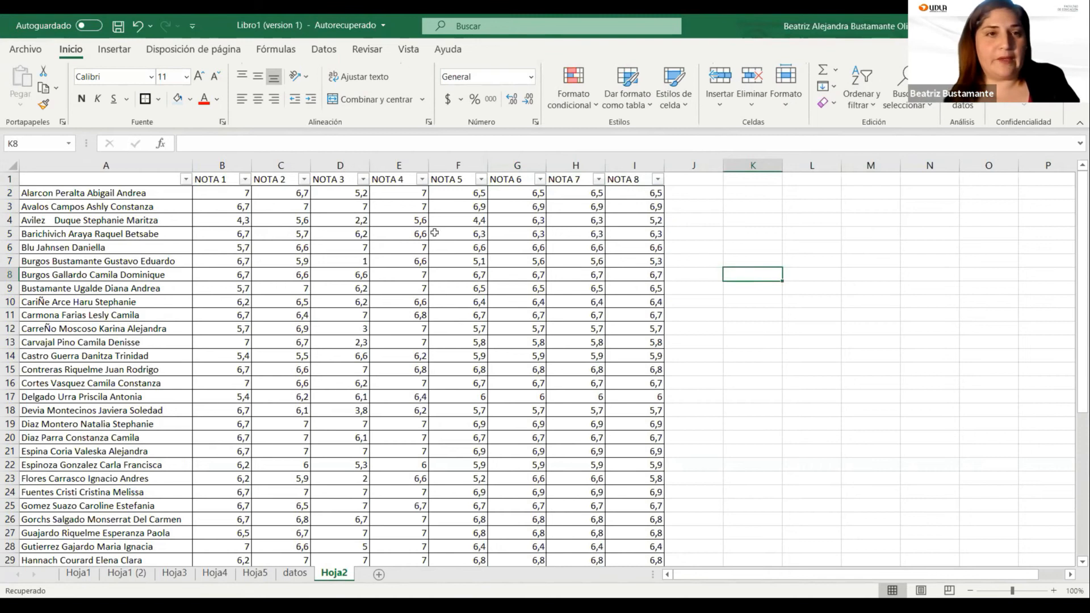
Copy the student names in A2:A46 of Hoja2 and paste them into Hoja4 starting at B3
drag(105, 193, 106, 452)
drag(82, 563, 113, 534)
key(ctrl+c)
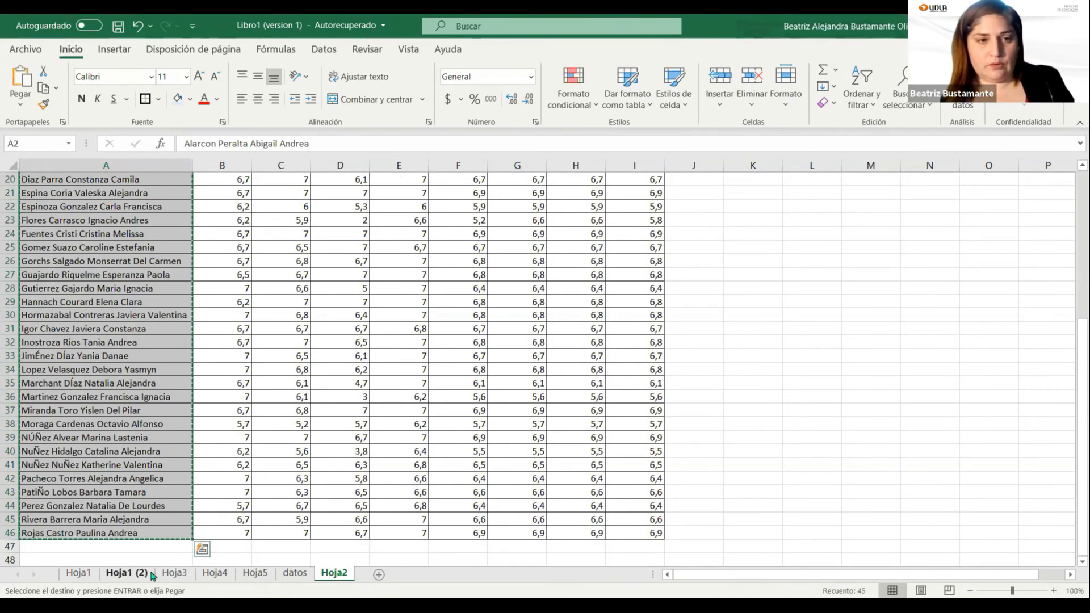
click(215, 573)
click(107, 204)
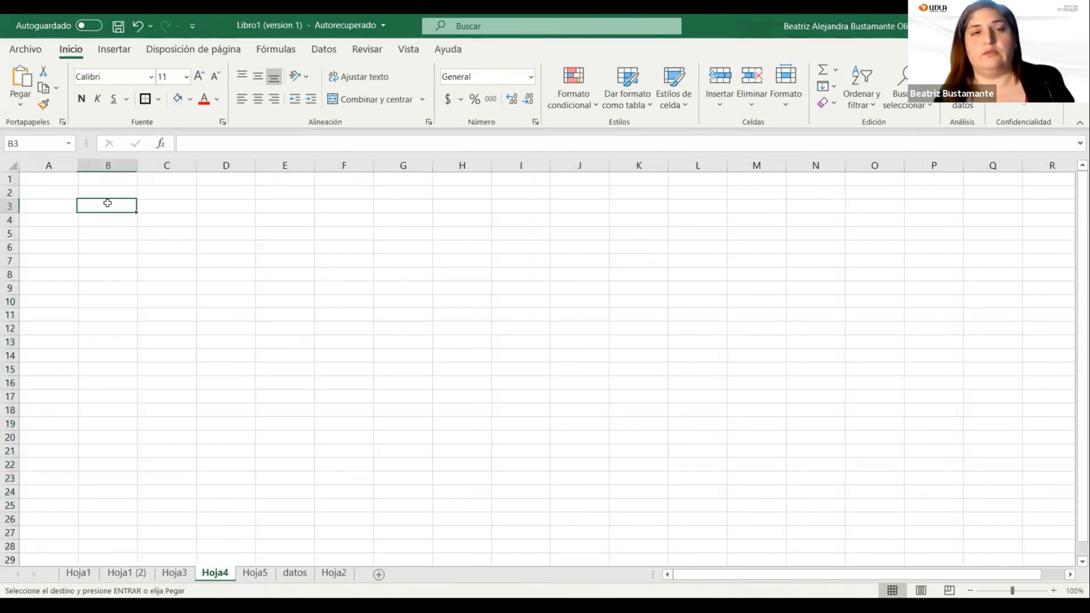
key(ctrl+v)
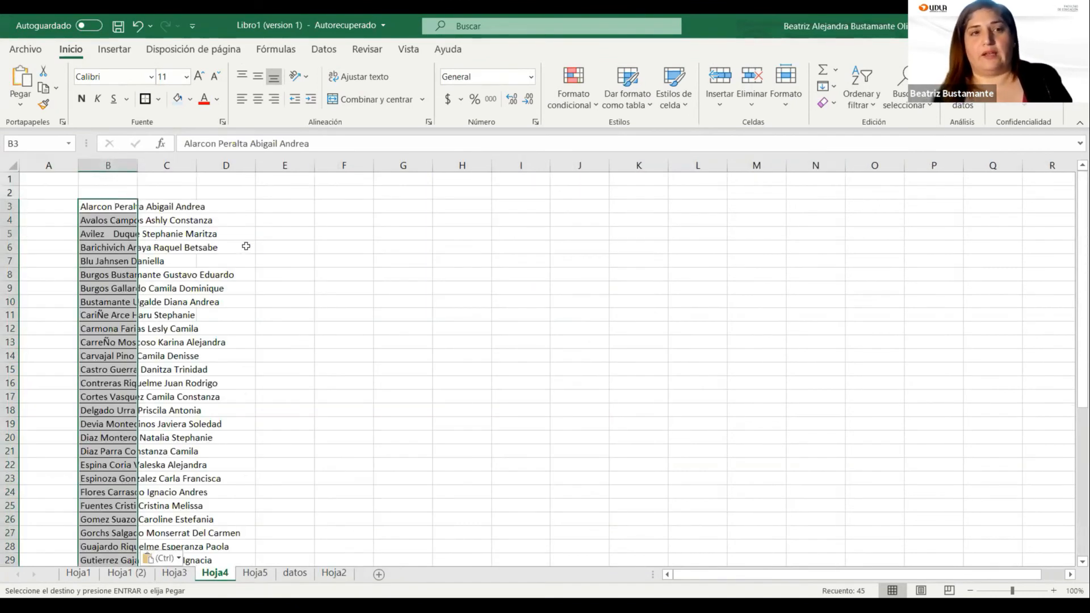
click(534, 297)
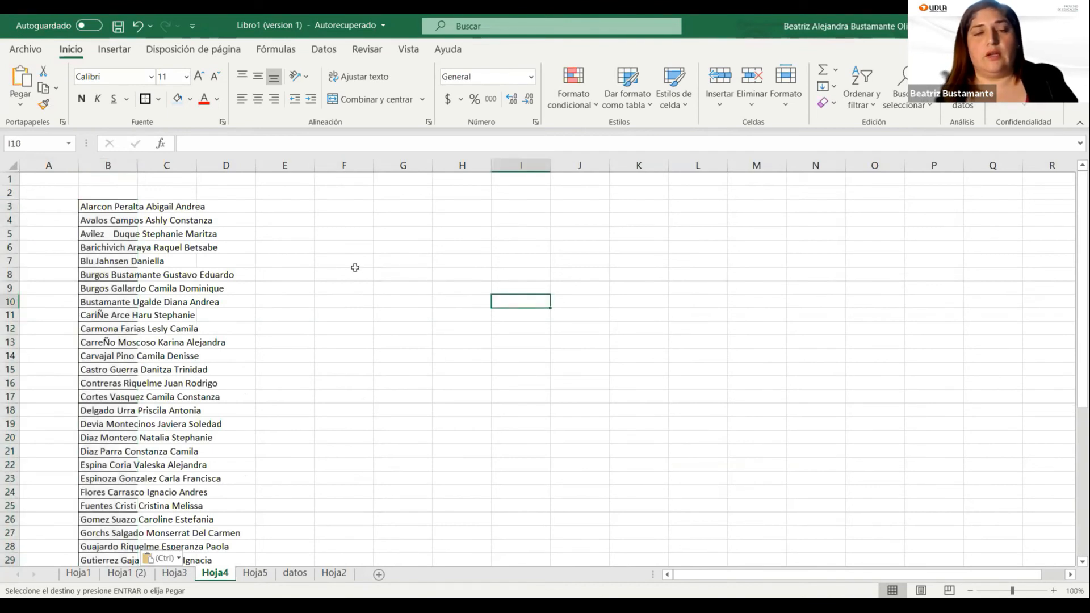
Copy the name list in B3:B47 of Hoja4 and paste it into the same sheet starting at F2
click(115, 204)
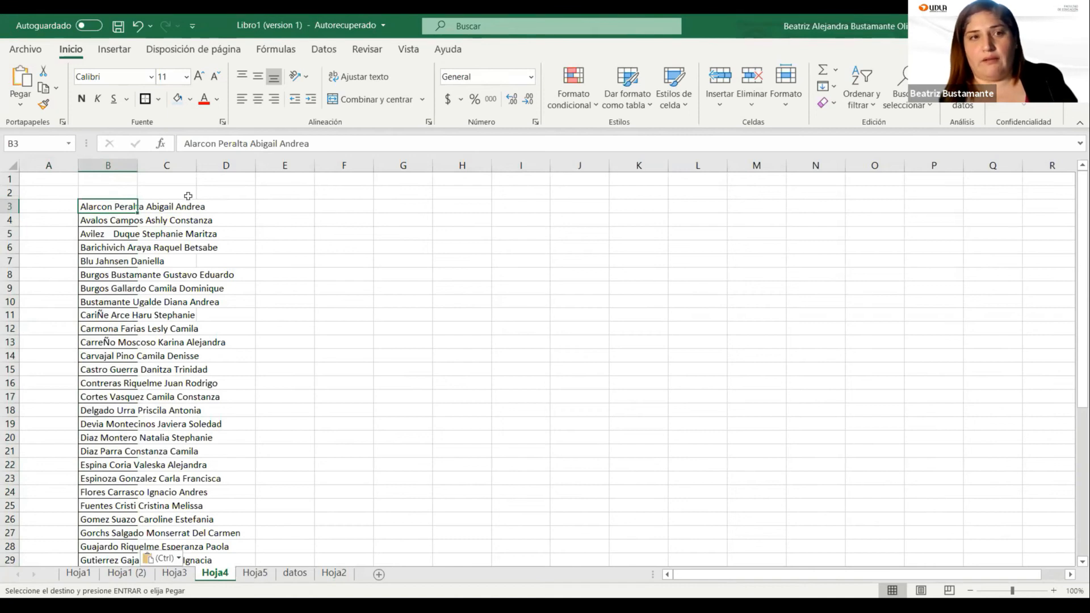
drag(116, 206, 104, 547)
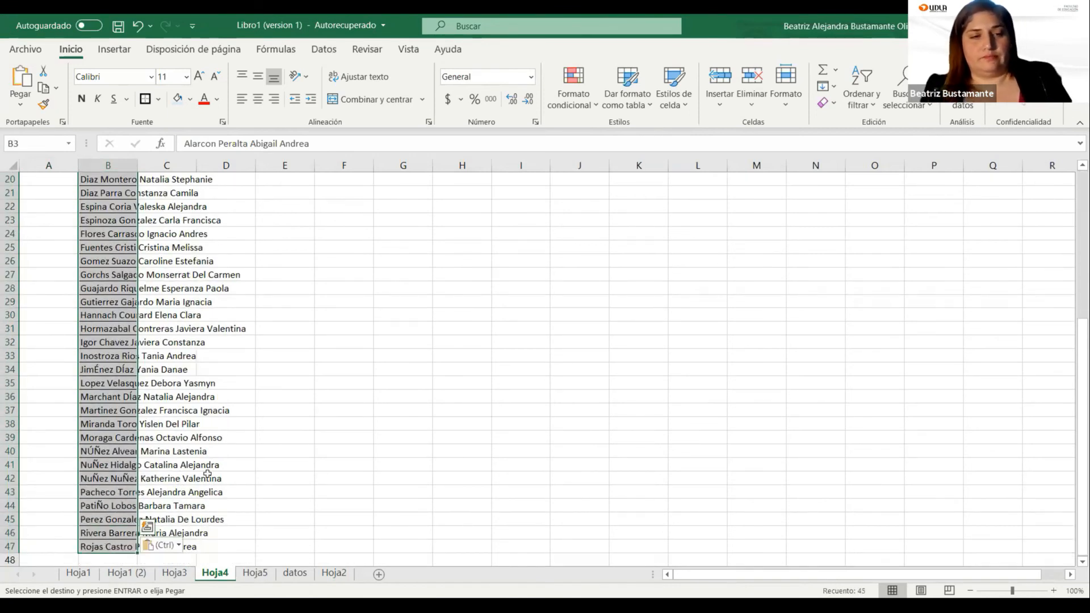
key(ctrl+c)
key(ctrl+q)
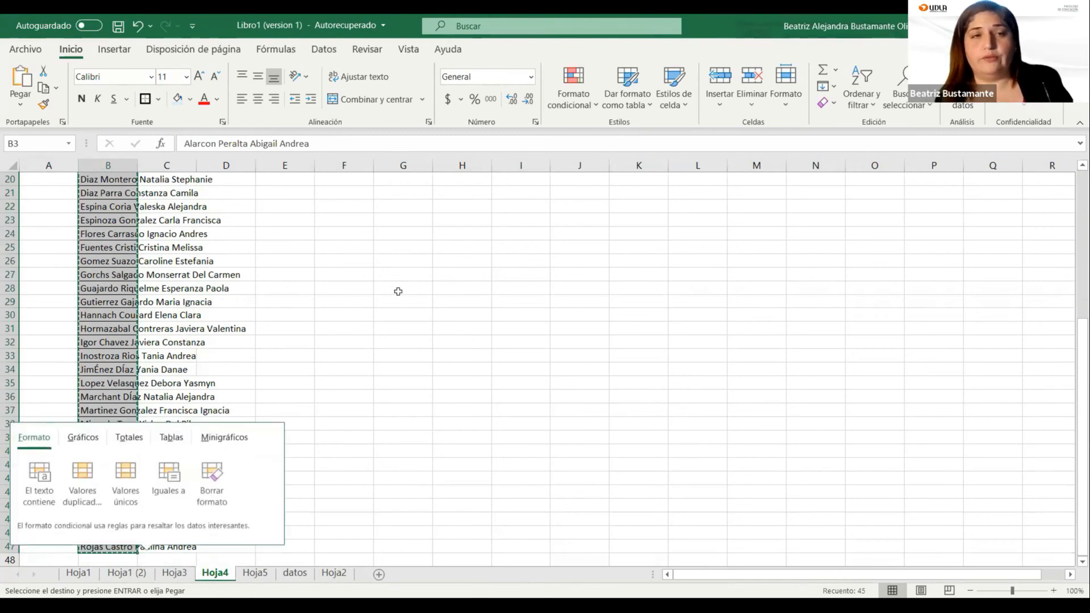
scroll(366, 269, up, 6)
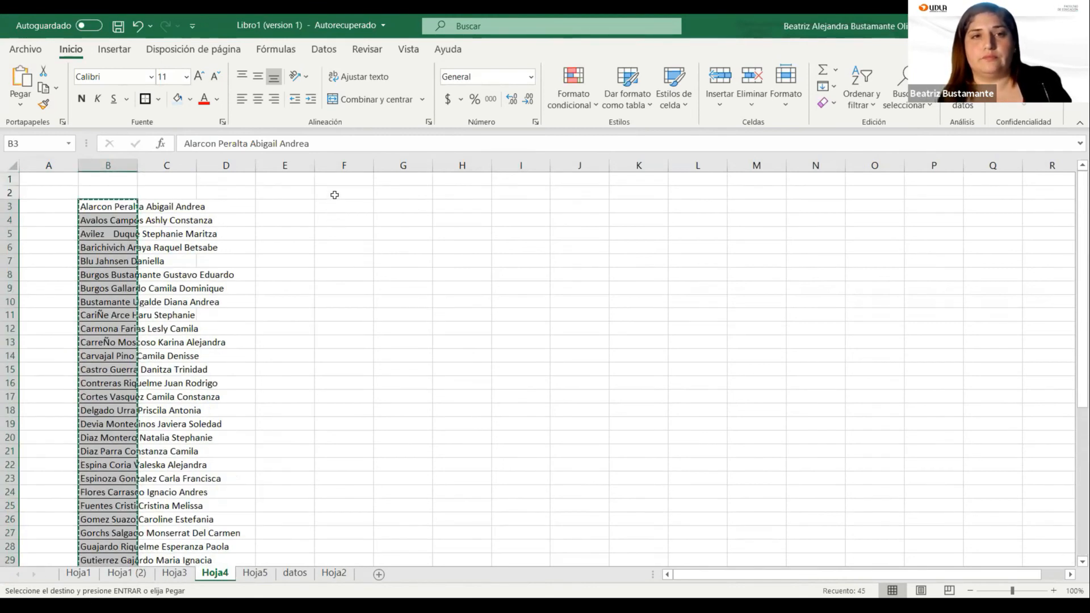
click(335, 193)
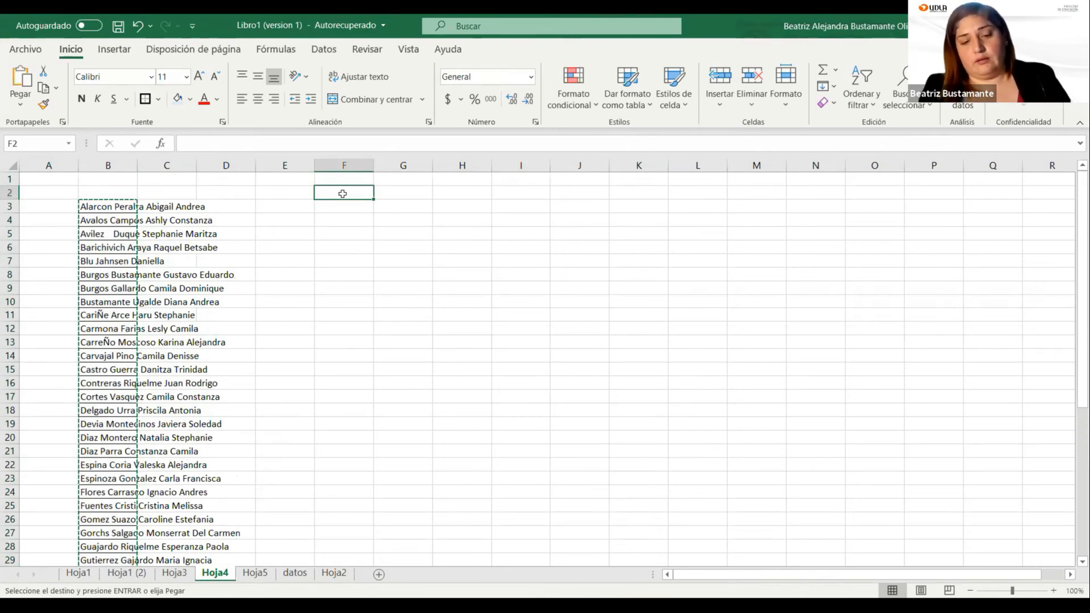
key(ctrl+v)
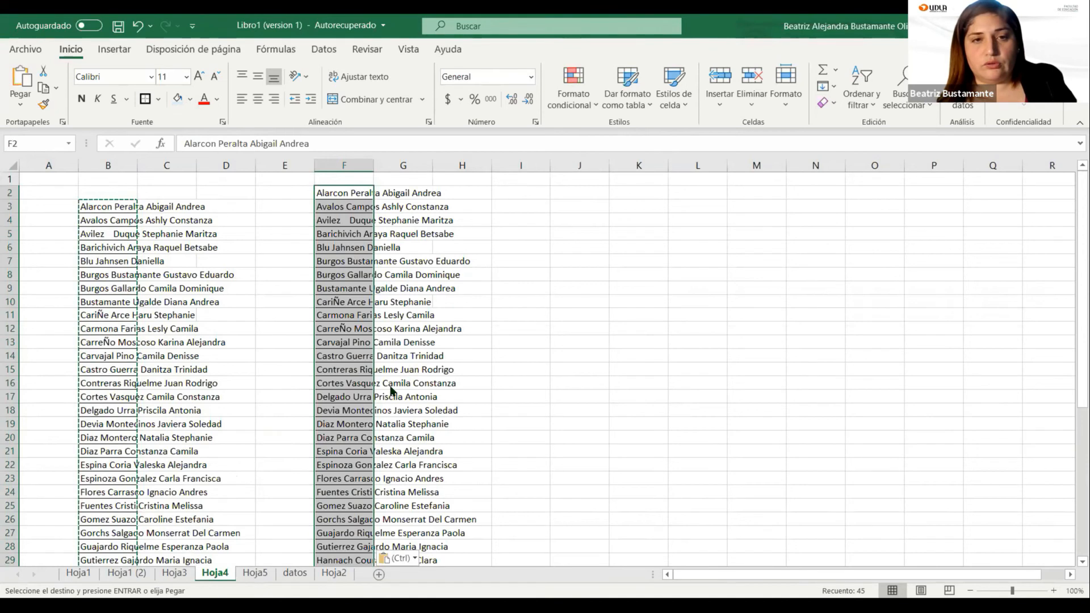
scroll(579, 486, down, 1)
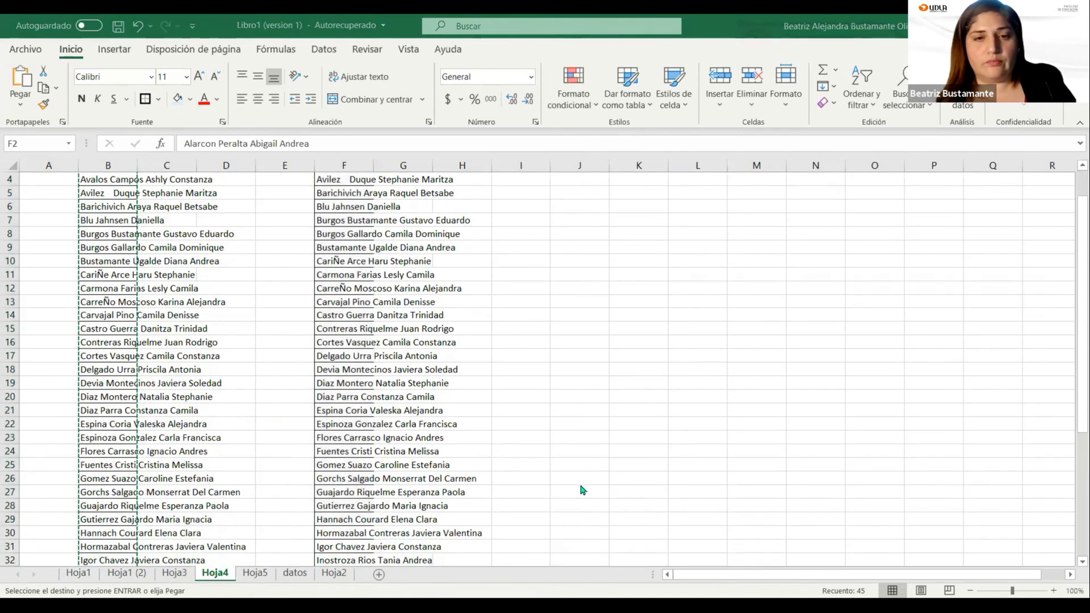
key(ctrl+v)
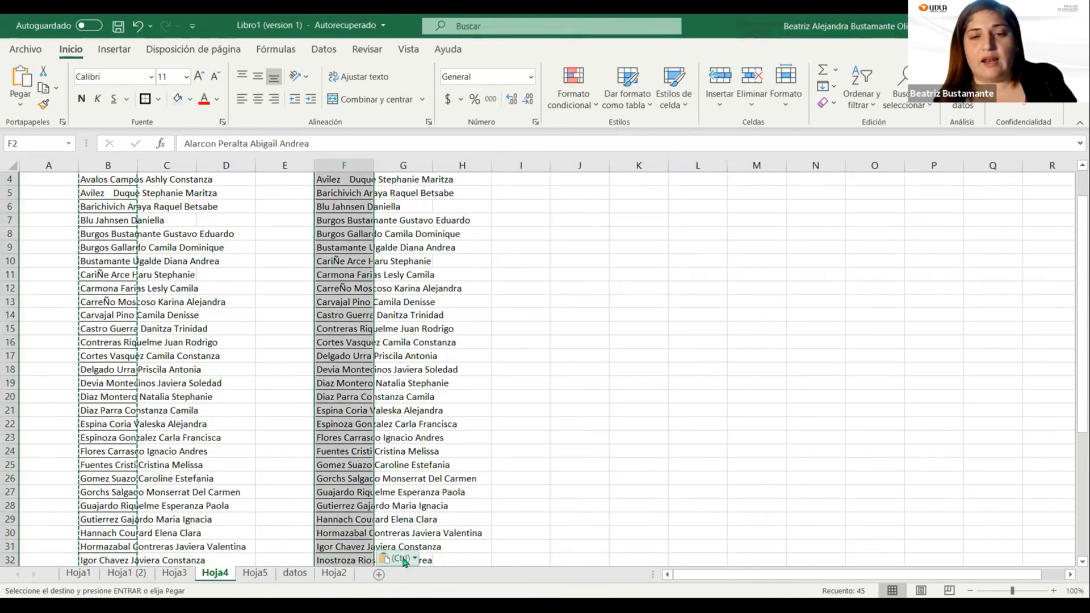
Transpose the name list pasted at F2 into a horizontal row along row 2 and rotate its text upward to vertical
click(405, 559)
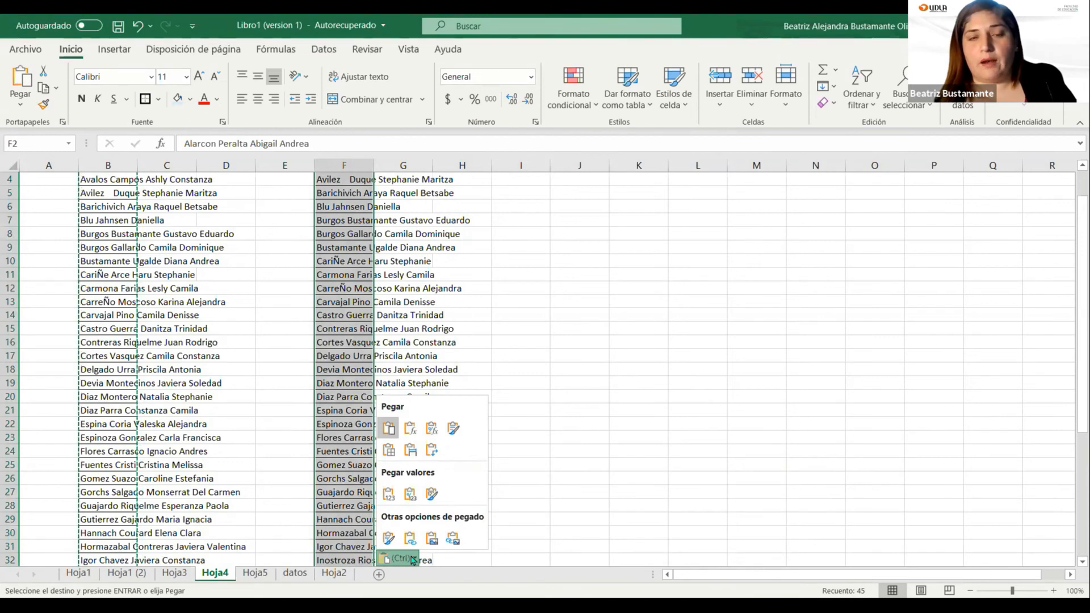
click(437, 449)
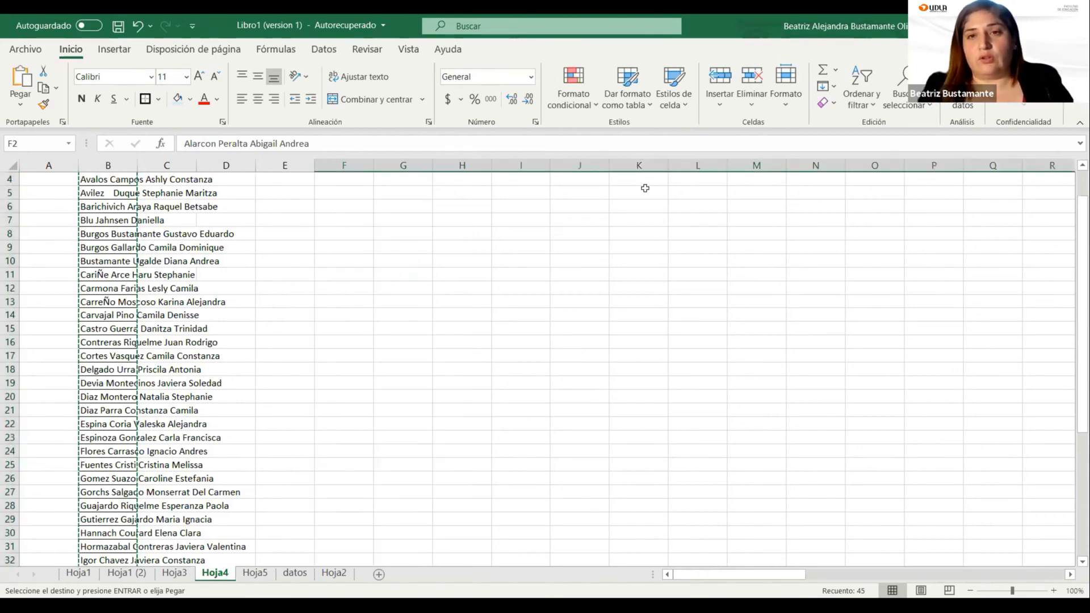
scroll(645, 196, up, 1)
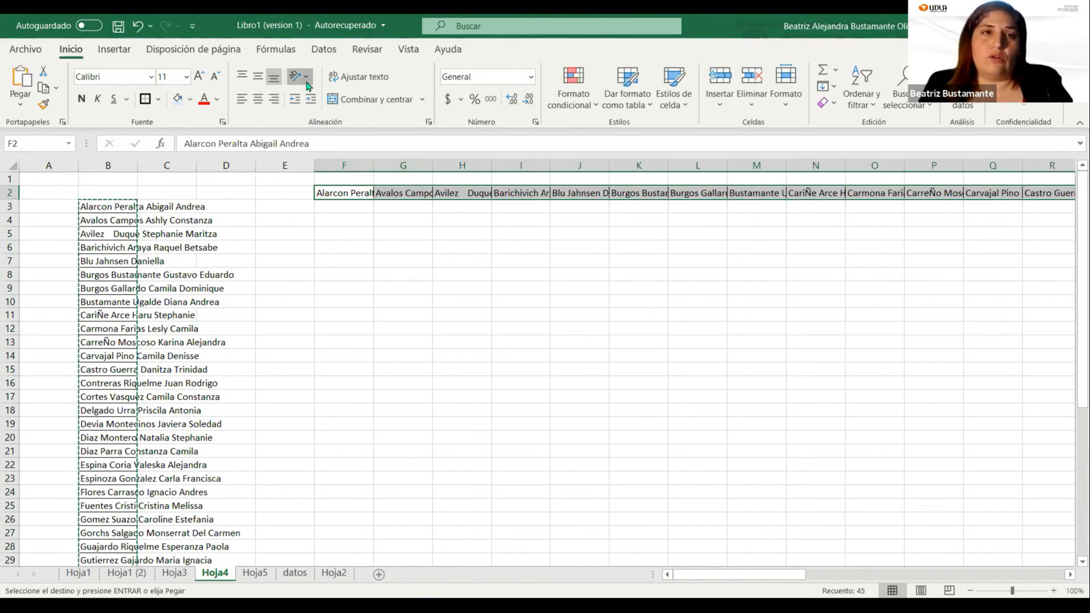
click(308, 81)
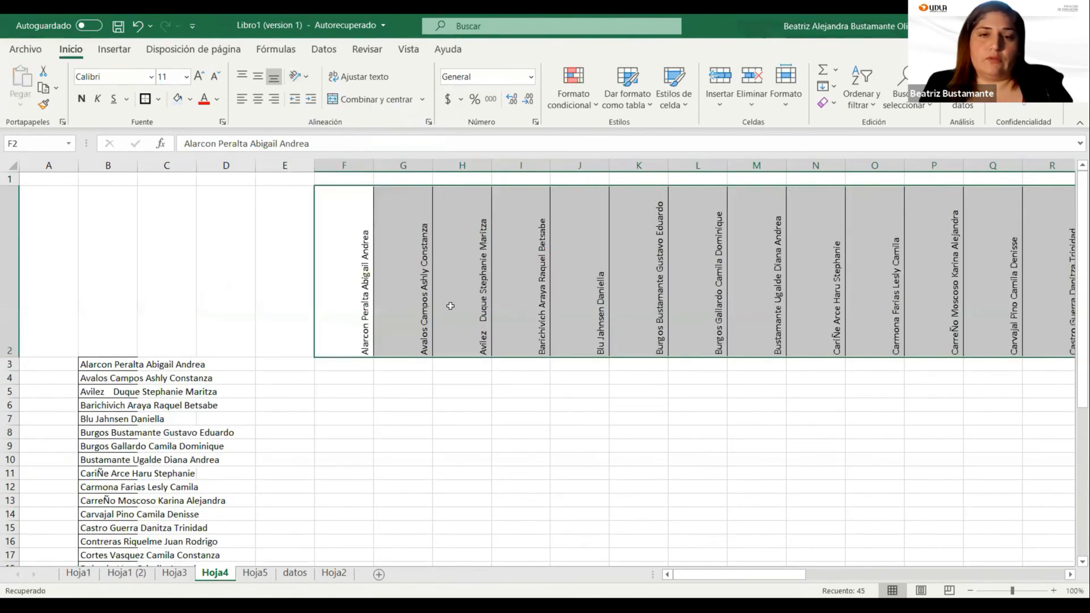
Narrow columns F through AX together so they fit the rotated student names
drag(352, 169, 990, 174)
drag(716, 175, 715, 175)
double_click(669, 167)
click(358, 309)
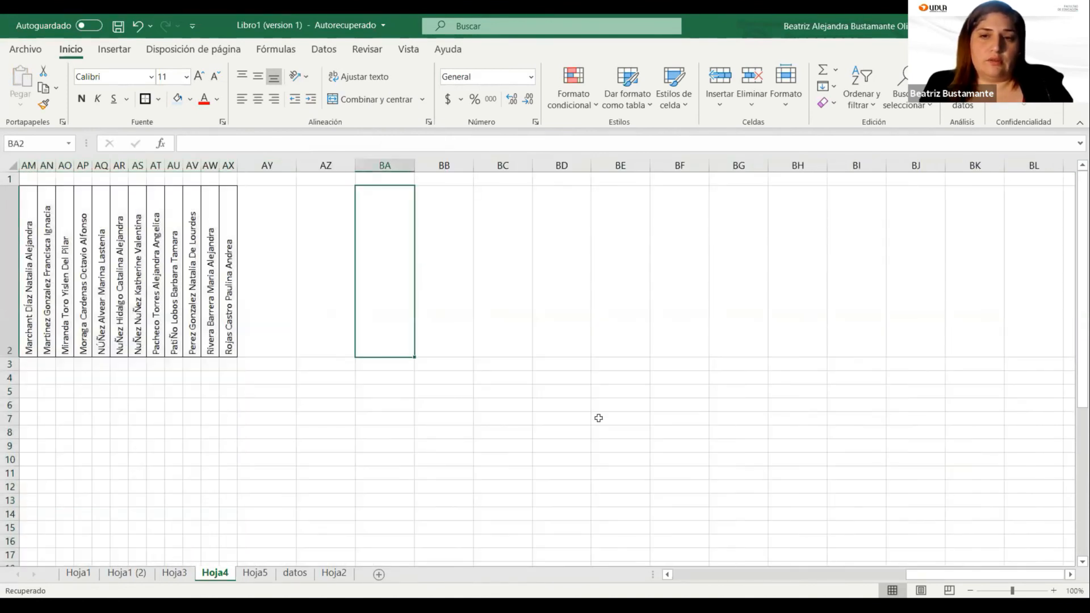
click(703, 579)
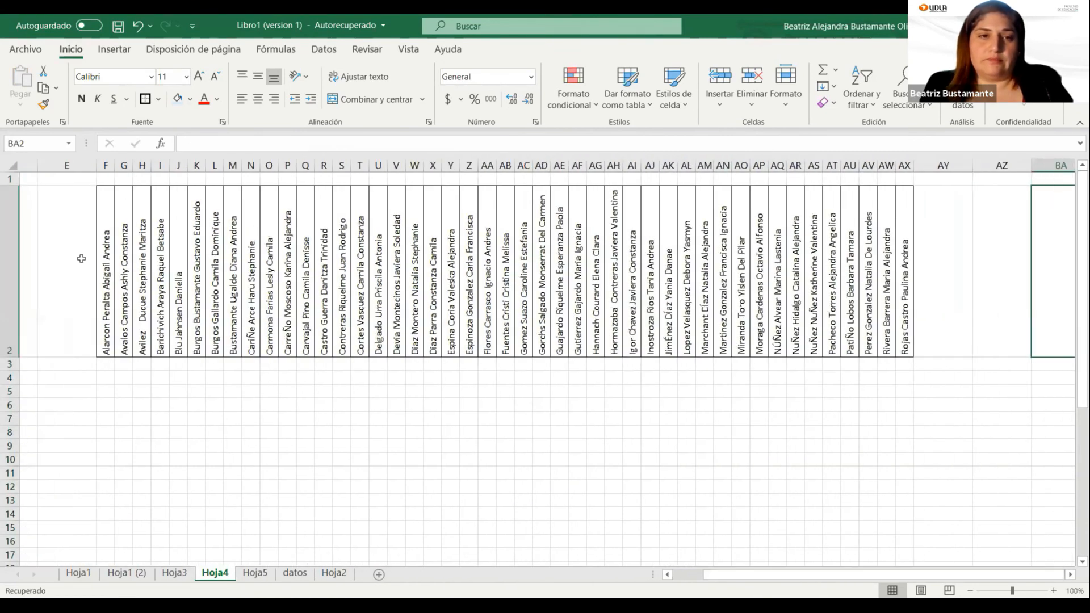
click(68, 432)
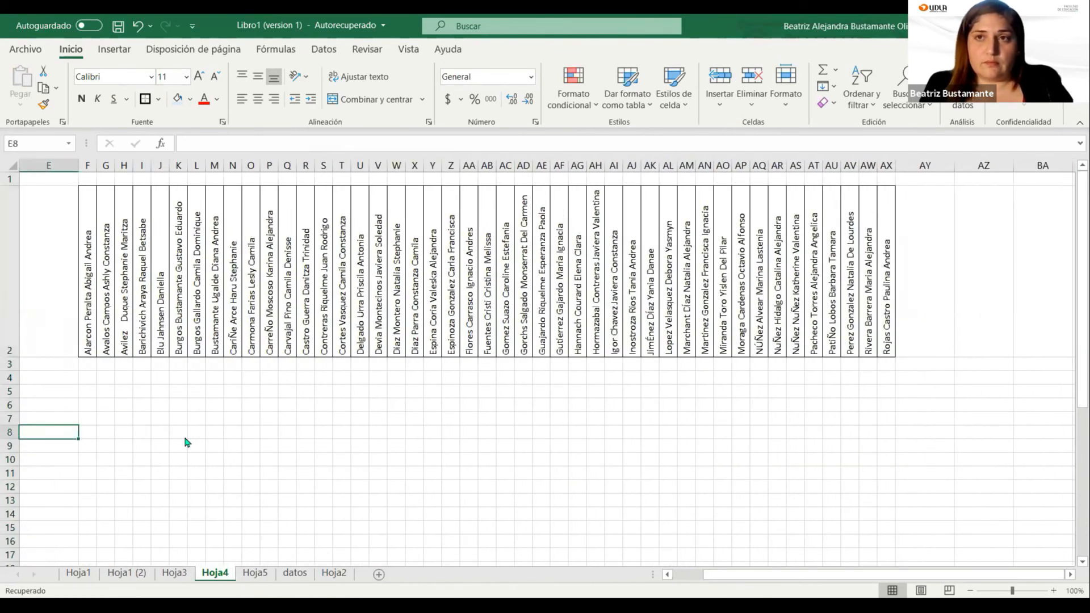
click(983, 309)
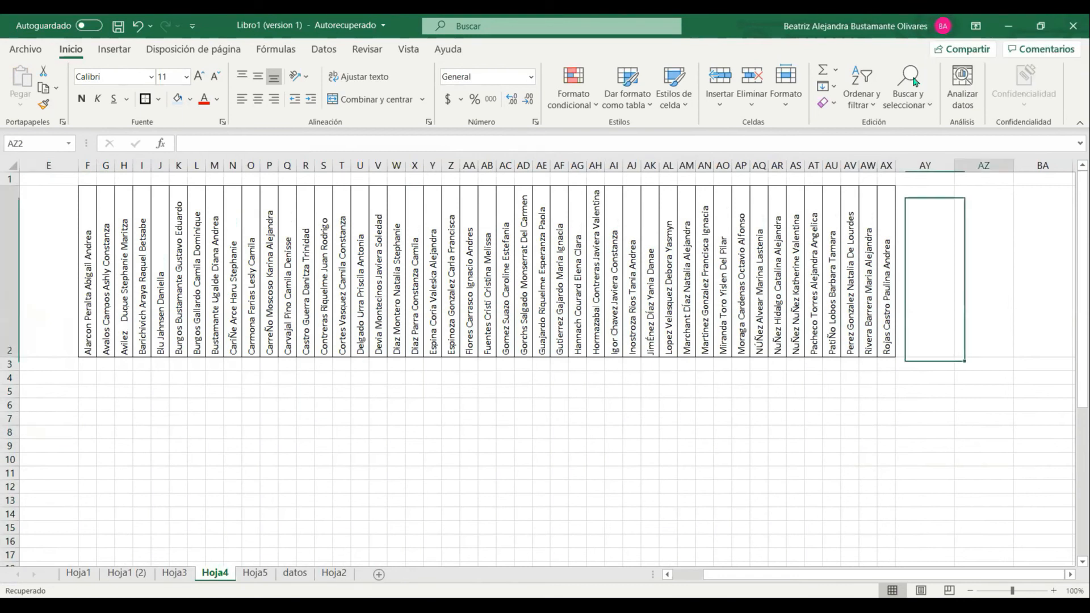
click(886, 378)
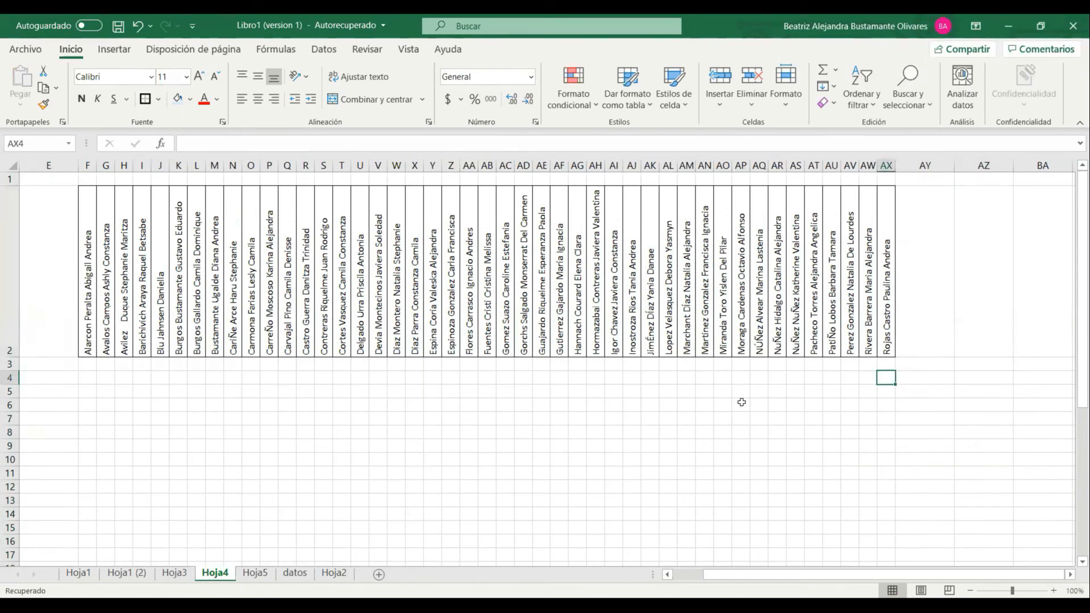
click(818, 397)
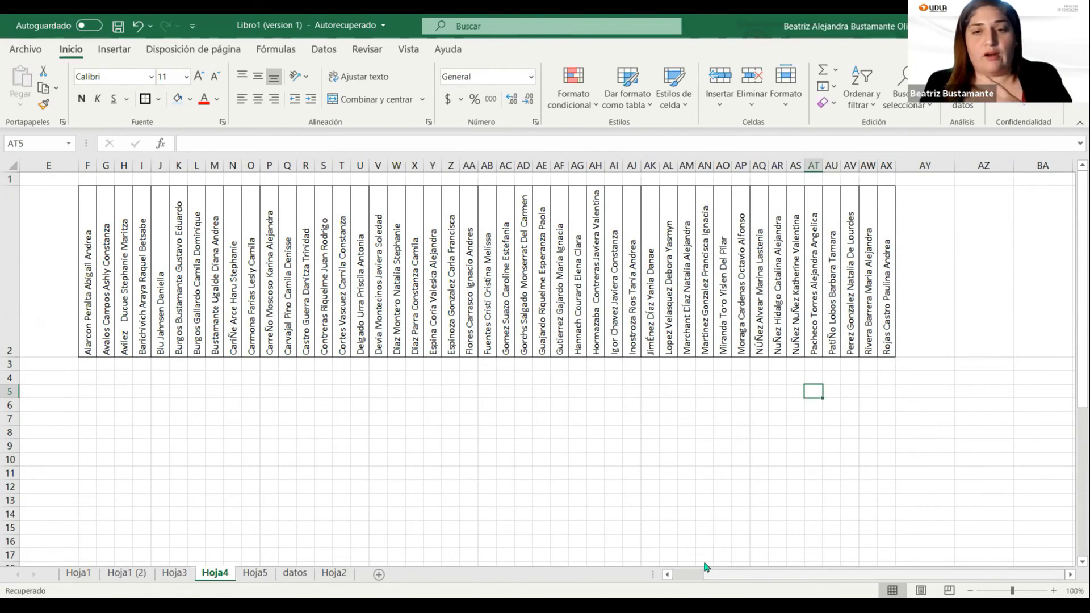
scroll(618, 542, left, 2)
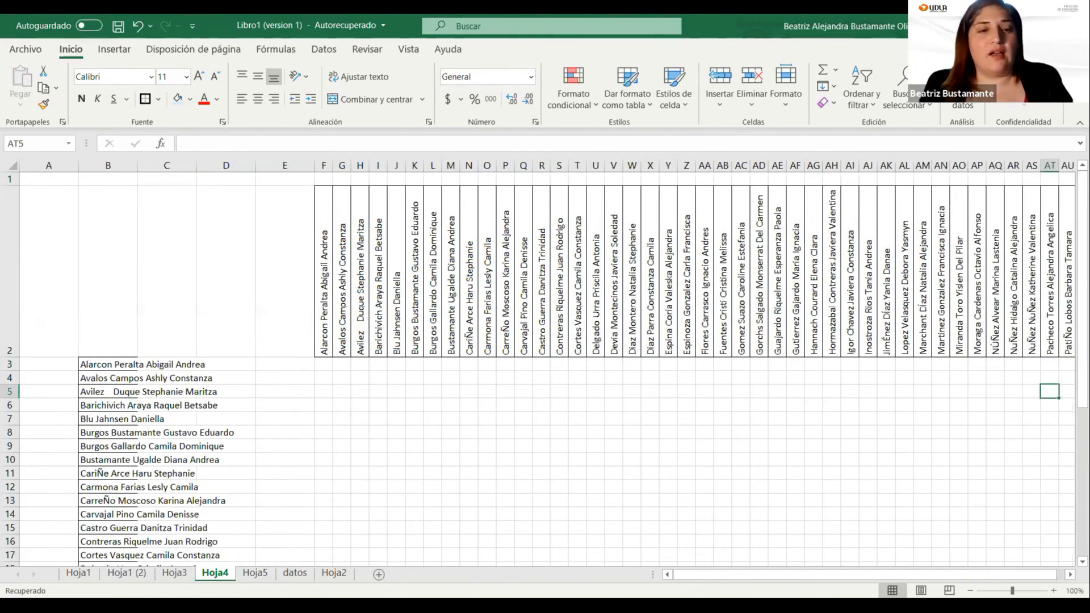
right_click(219, 572)
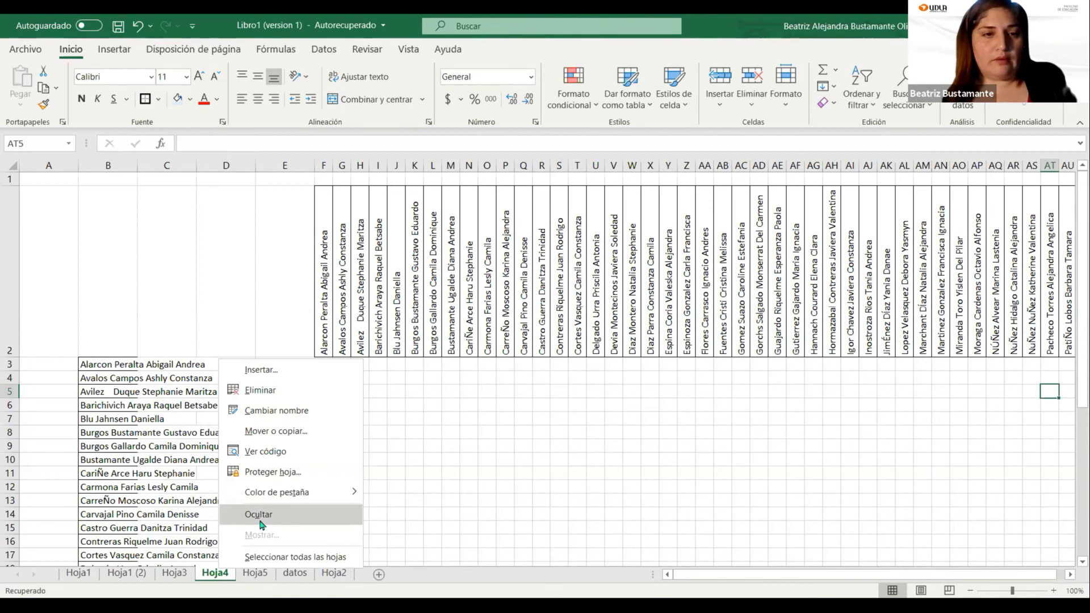
click(275, 304)
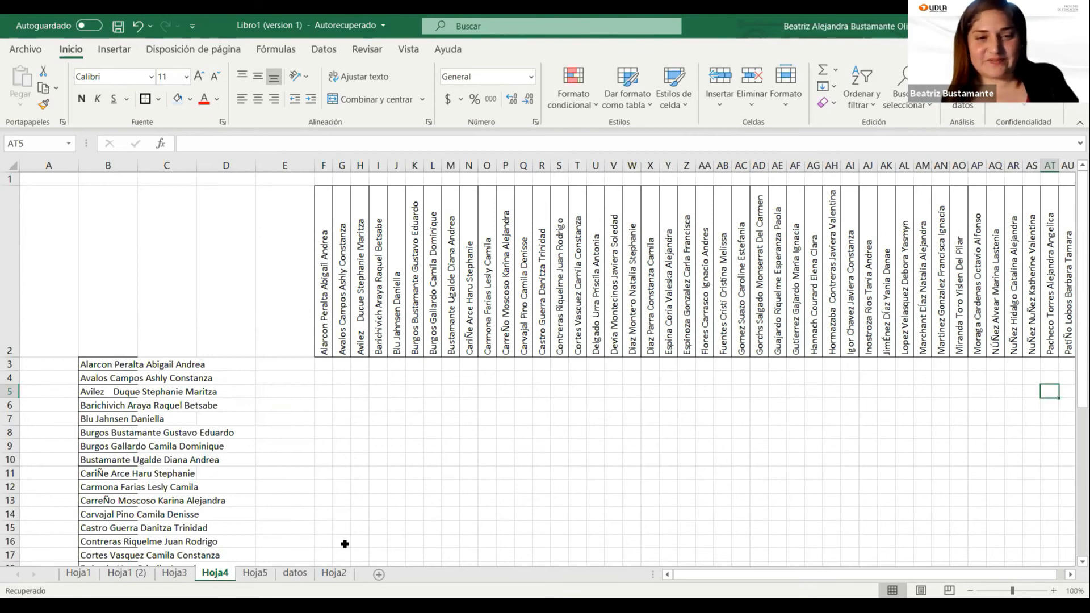
Delete row 2 containing the rotated names from Hoja4
key(ctrl+Left)
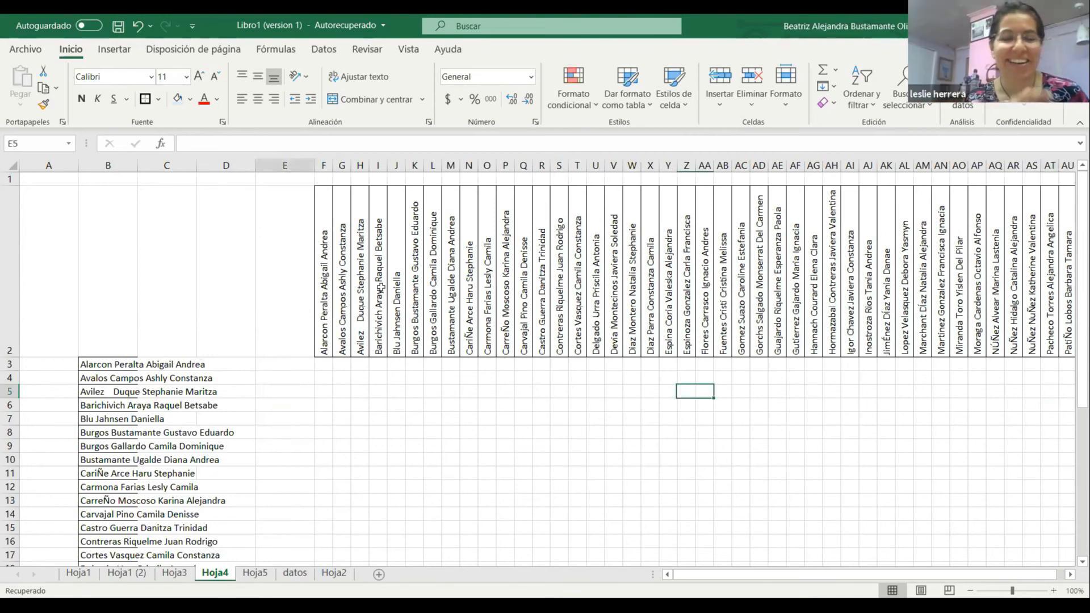
key(Up)
key(Up)
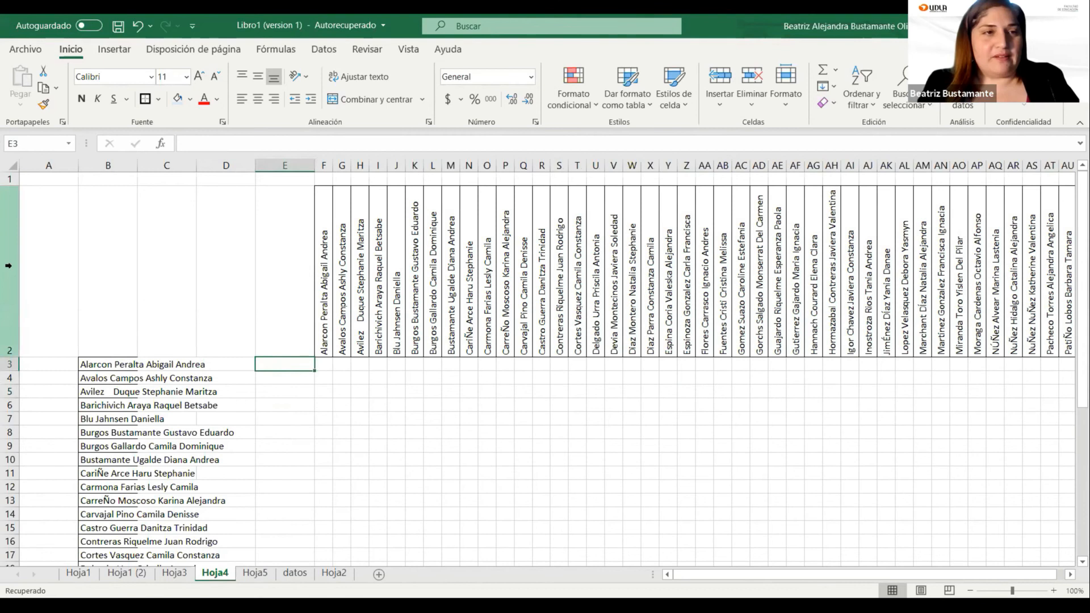
click(8, 266)
key(ctrl+minus)
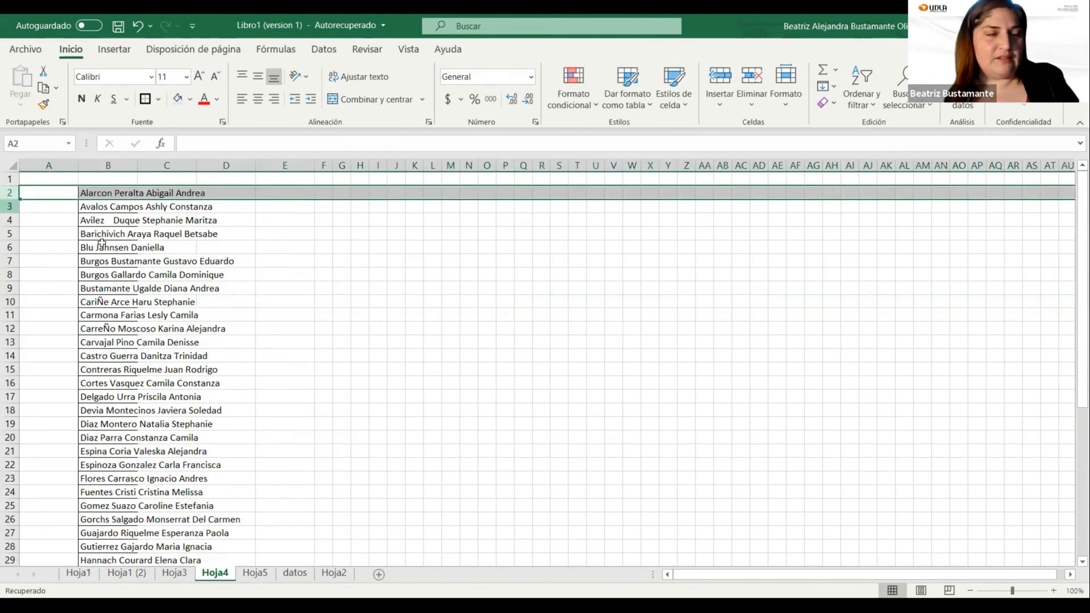
Widen column B so the full student names fit inside their cells
click(285, 247)
click(432, 262)
click(463, 265)
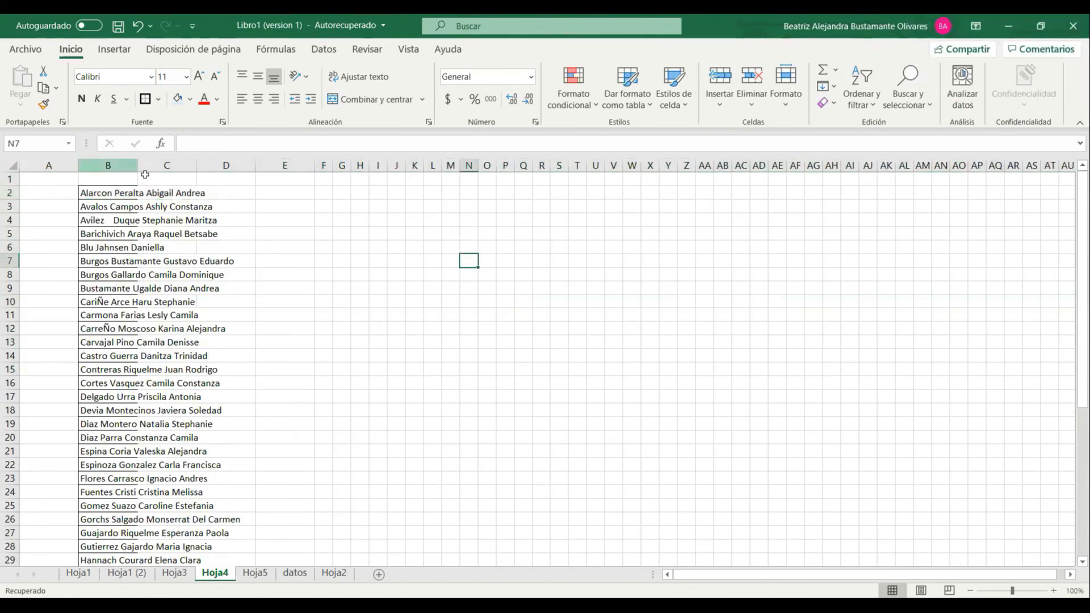
drag(138, 167, 255, 168)
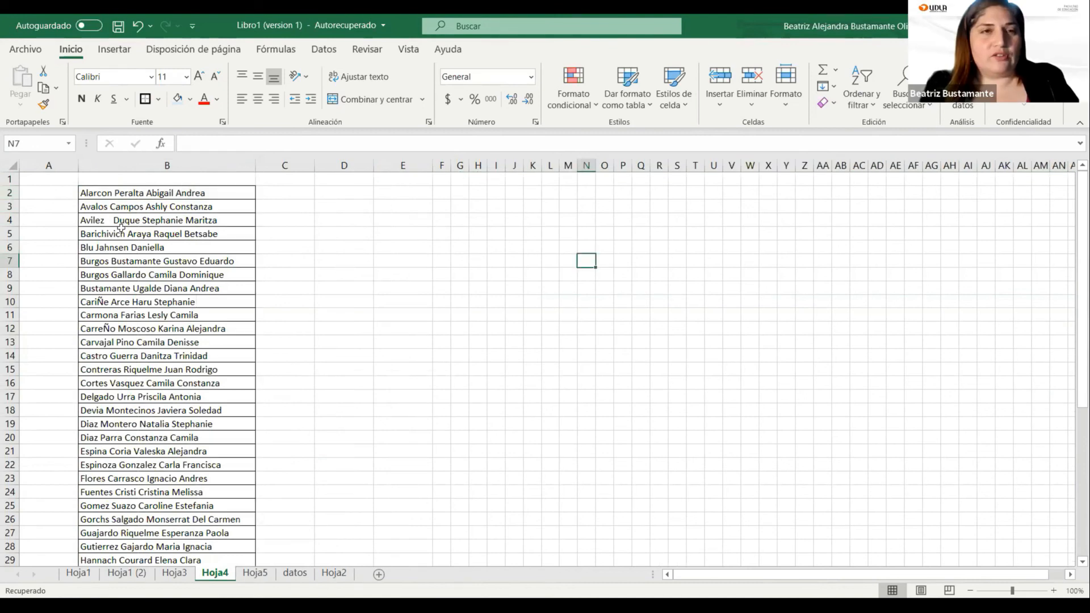
Insert a blank row above row 1 so the name list starts at B3, and widen column C
click(8, 180)
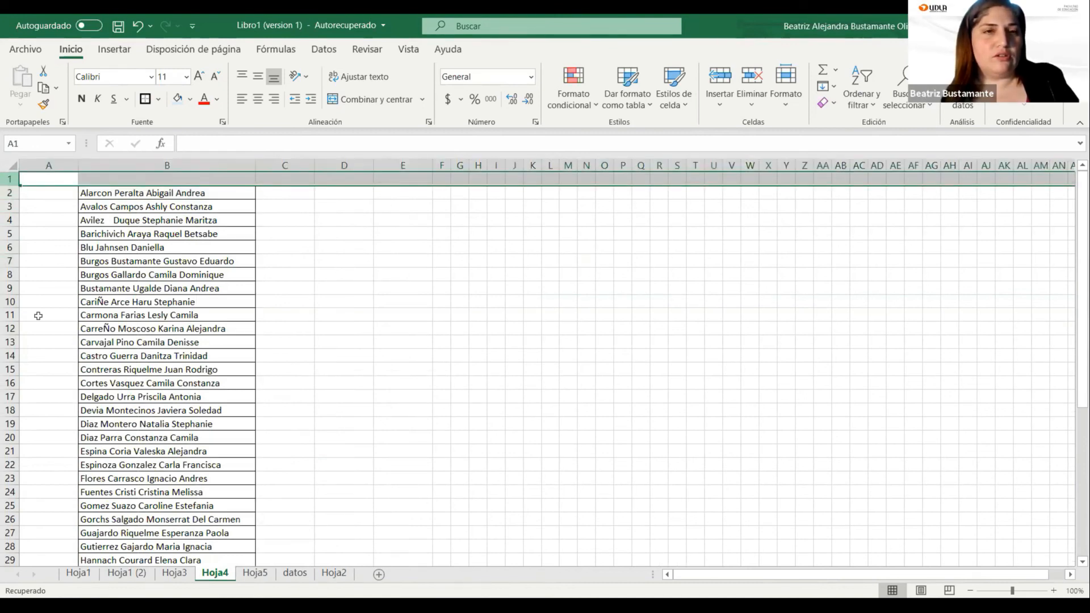
key(ctrl+plus)
click(291, 202)
click(291, 197)
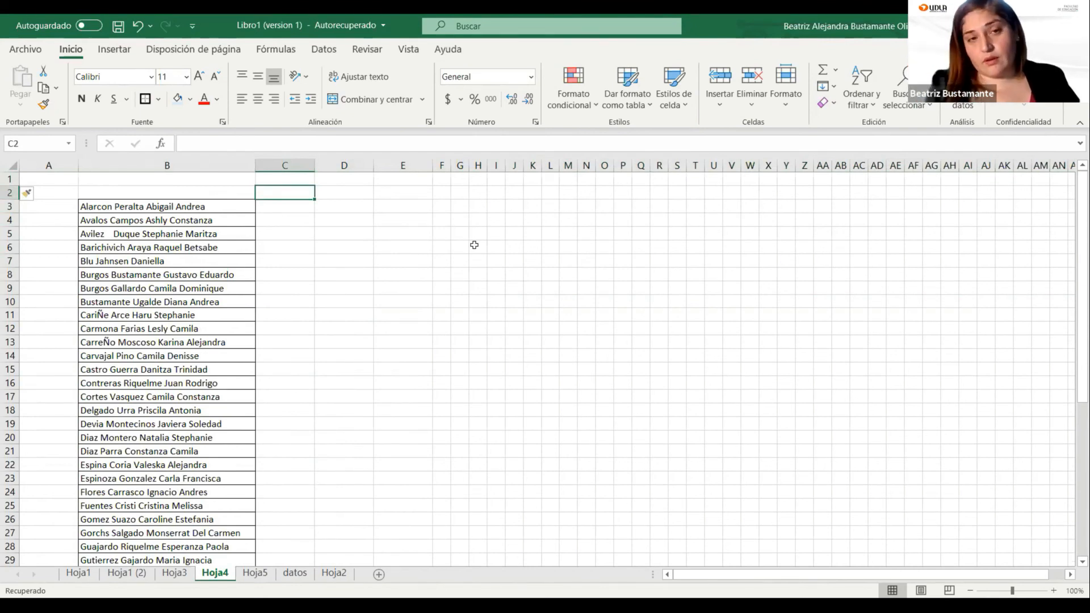
drag(313, 166, 347, 166)
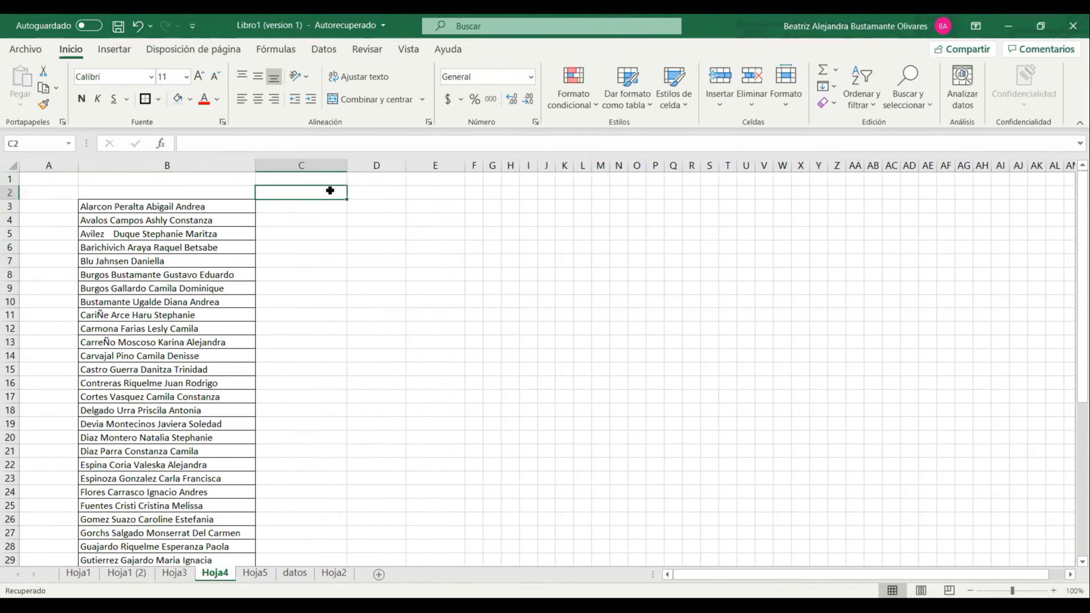
click(456, 203)
click(565, 218)
click(822, 206)
click(823, 193)
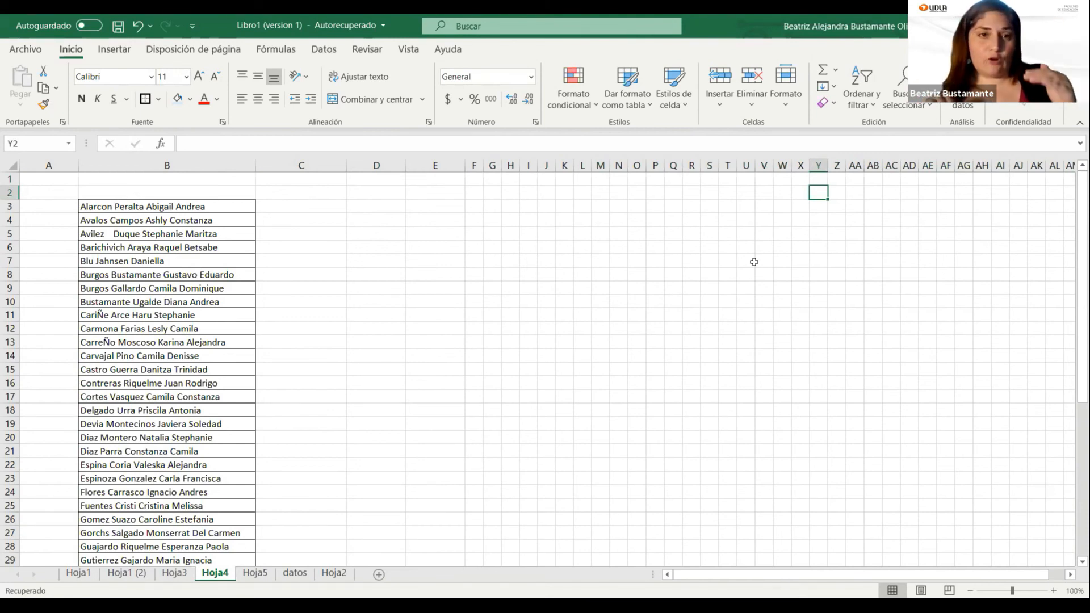
click(50, 180)
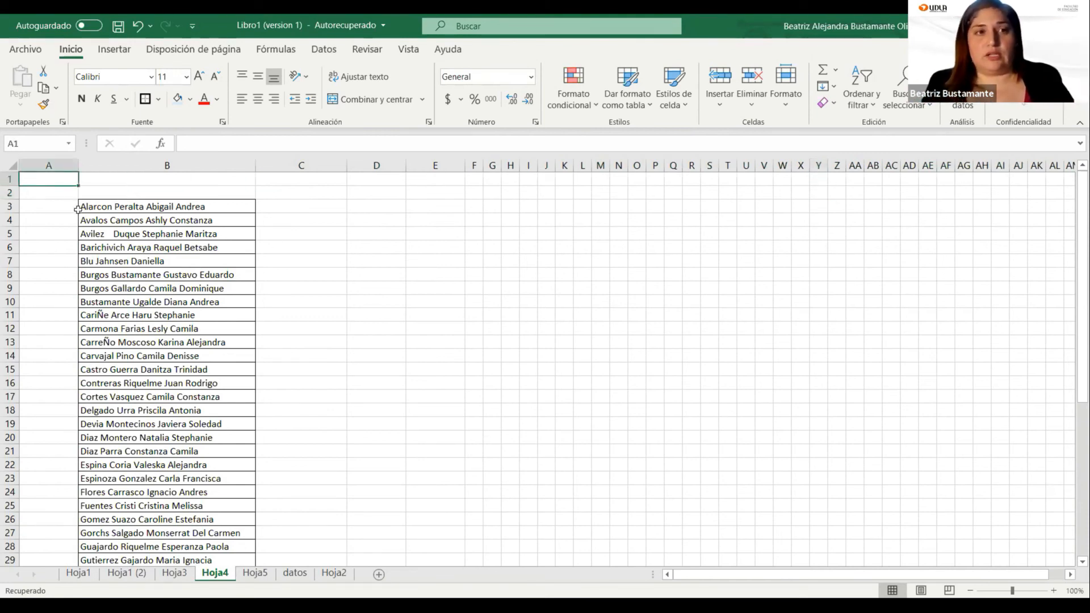
Enter the options A, B, C and D in cells AC1 through AC4 of Hoja4
click(891, 179)
text(A)
key(Return)
text(B)
key(Return)
text(C)
key(Return)
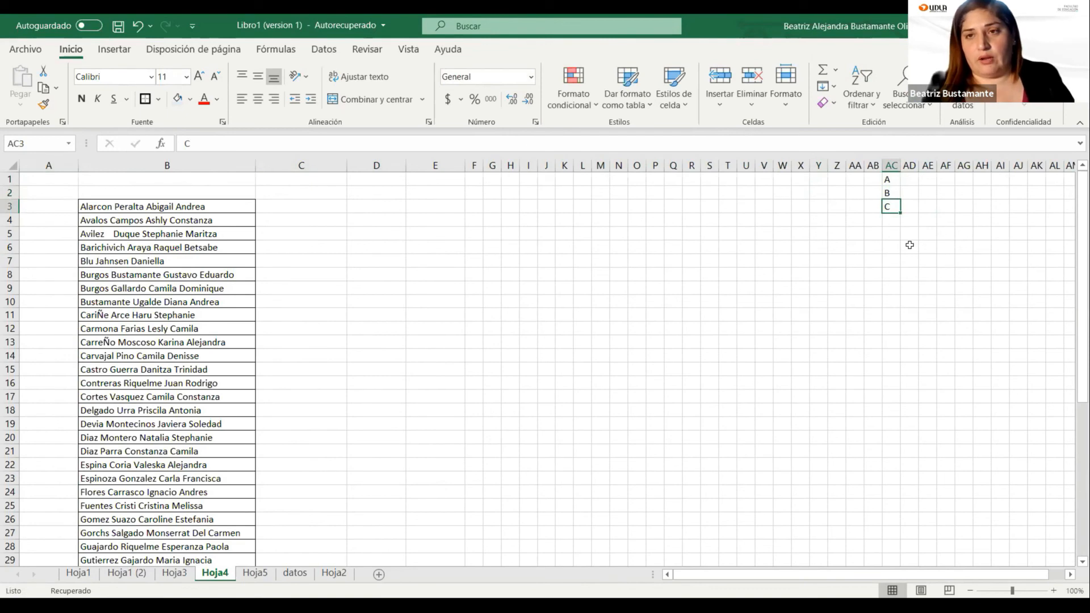
text(D)
key(Return)
click(909, 245)
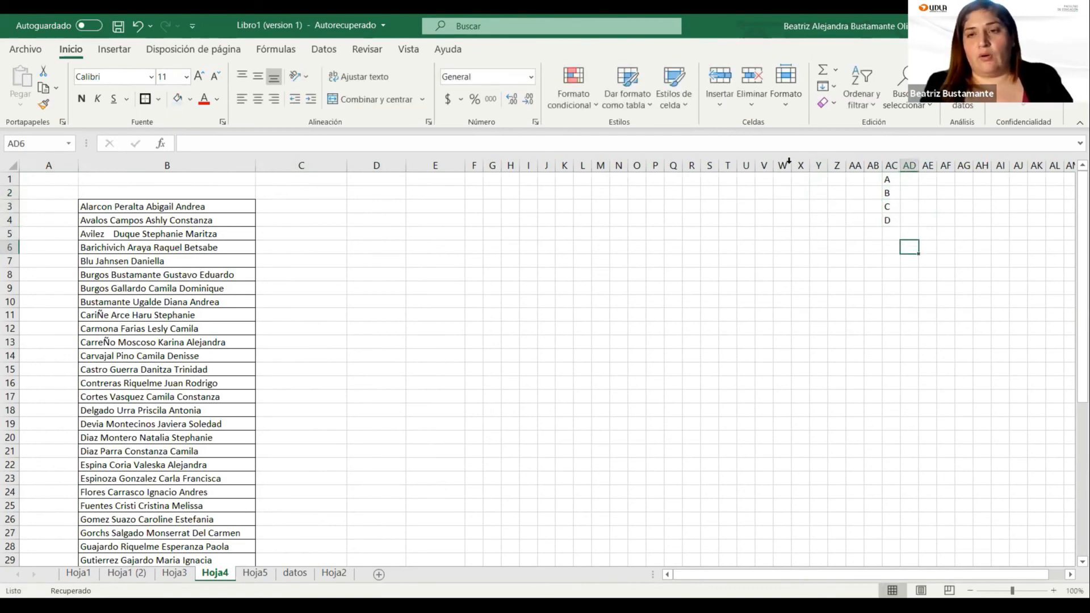
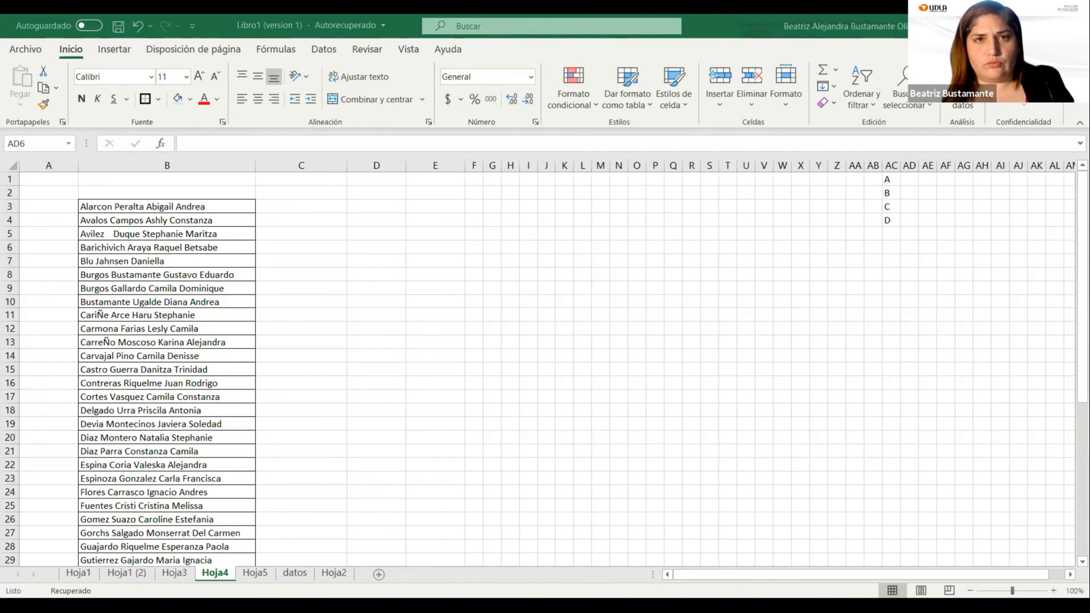
click(324, 49)
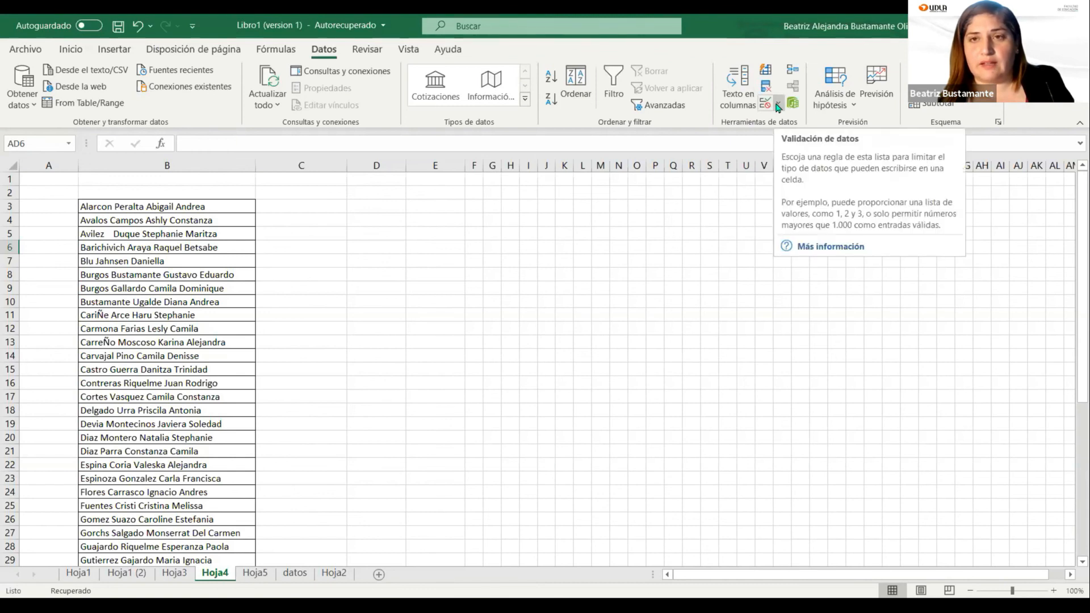
click(778, 105)
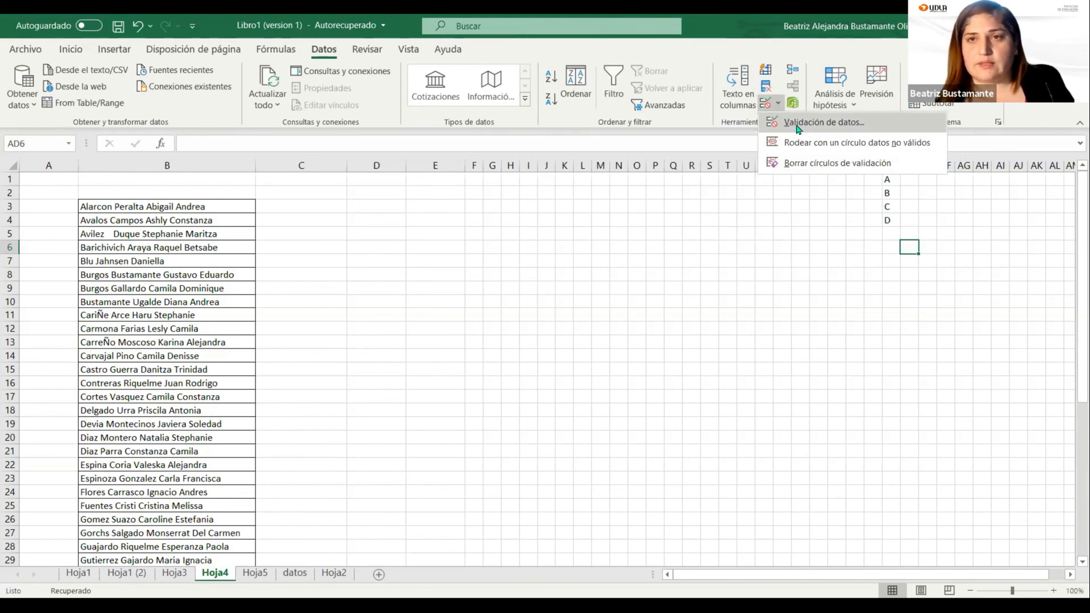
click(798, 125)
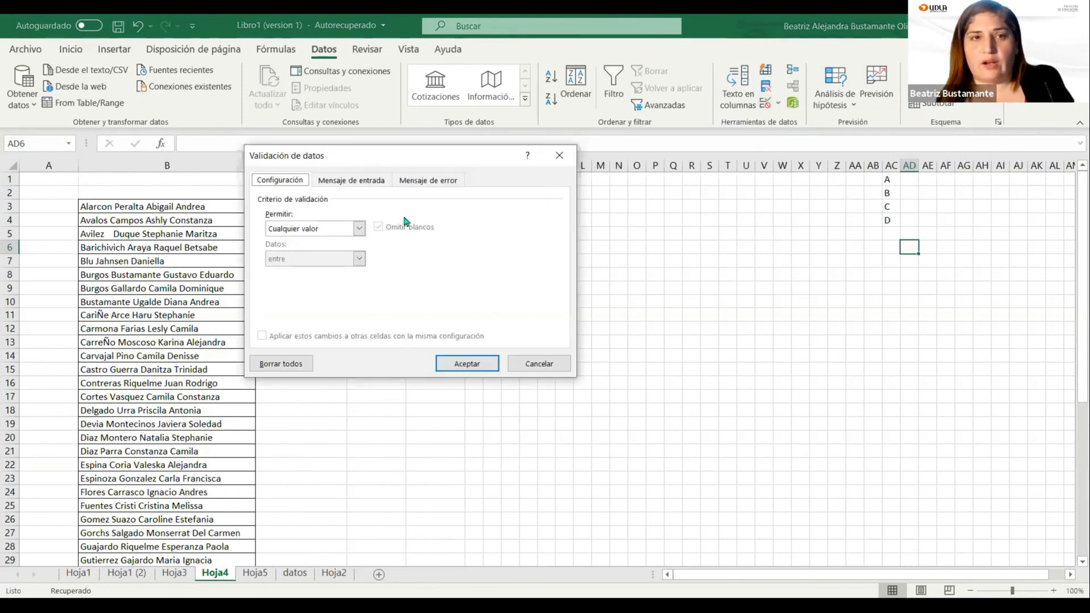
click(359, 229)
click(361, 241)
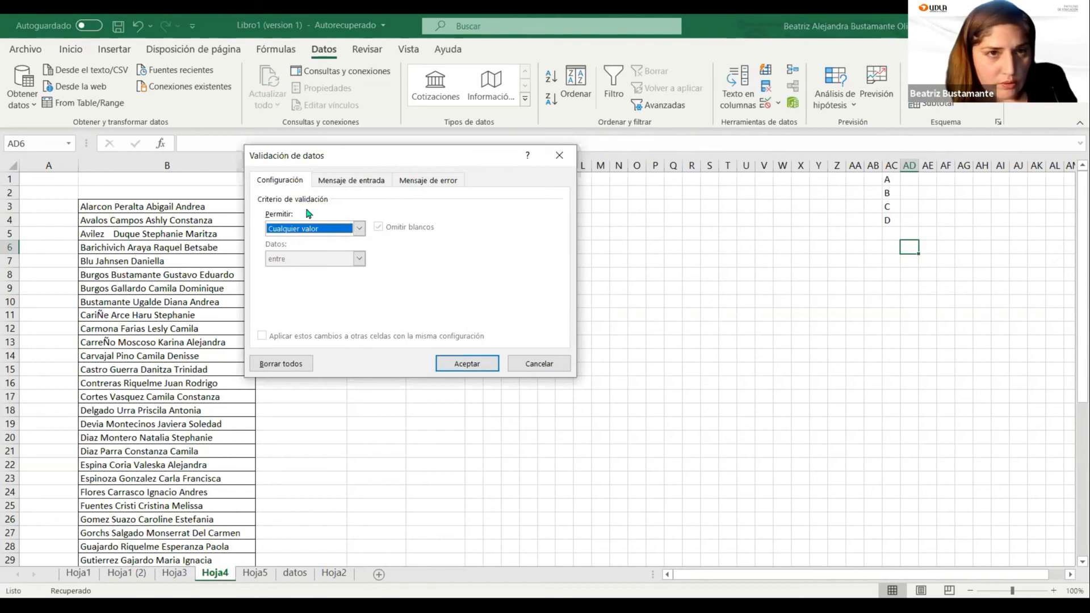
click(358, 232)
click(359, 231)
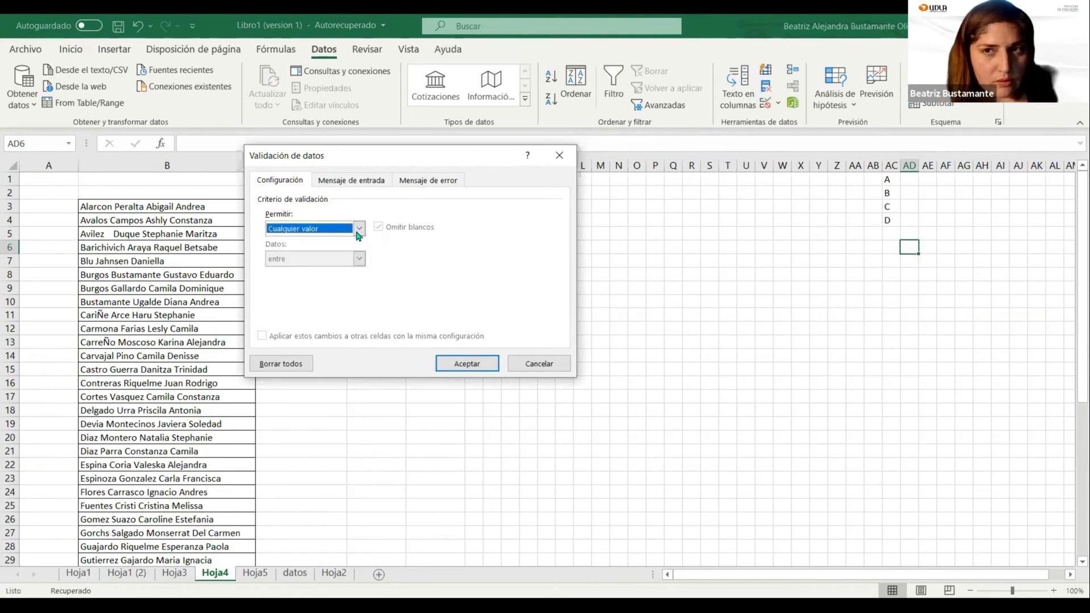
click(529, 361)
Open the data validation settings for cell C3, beside the first student name
click(288, 196)
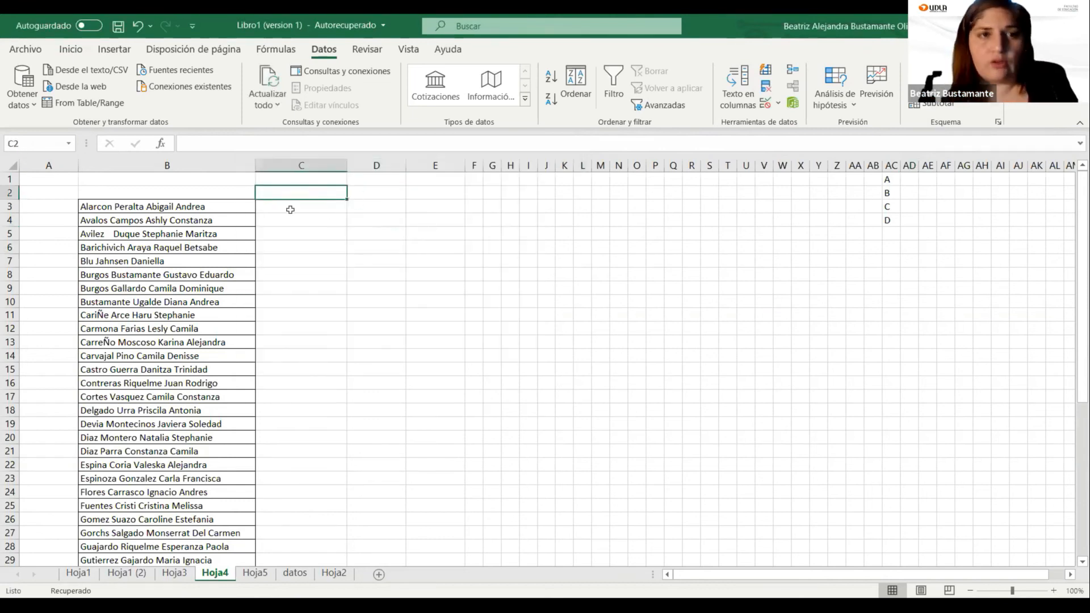
click(280, 205)
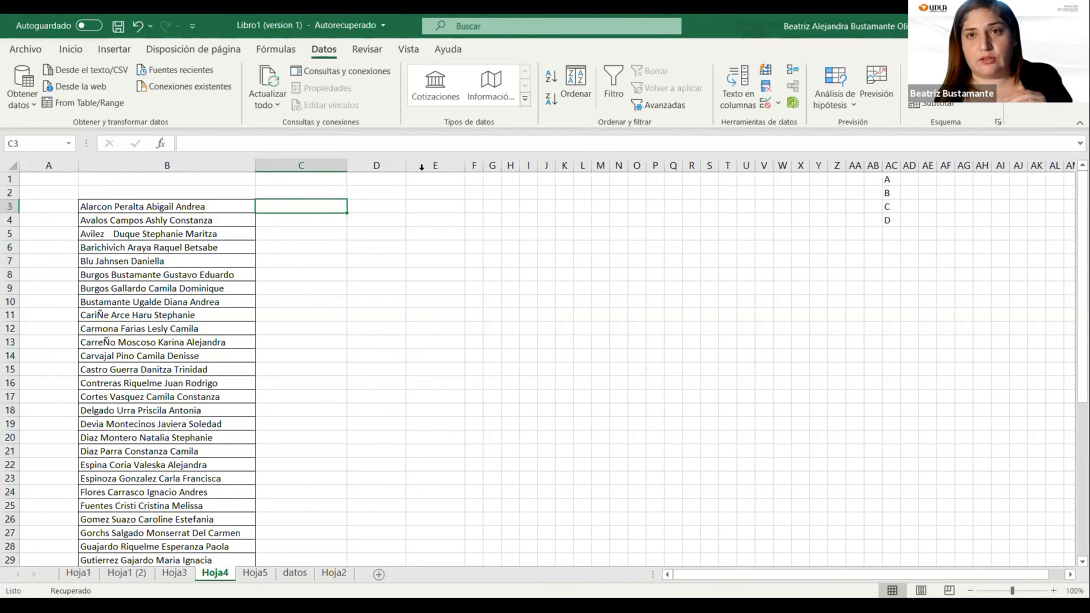
click(779, 103)
click(792, 124)
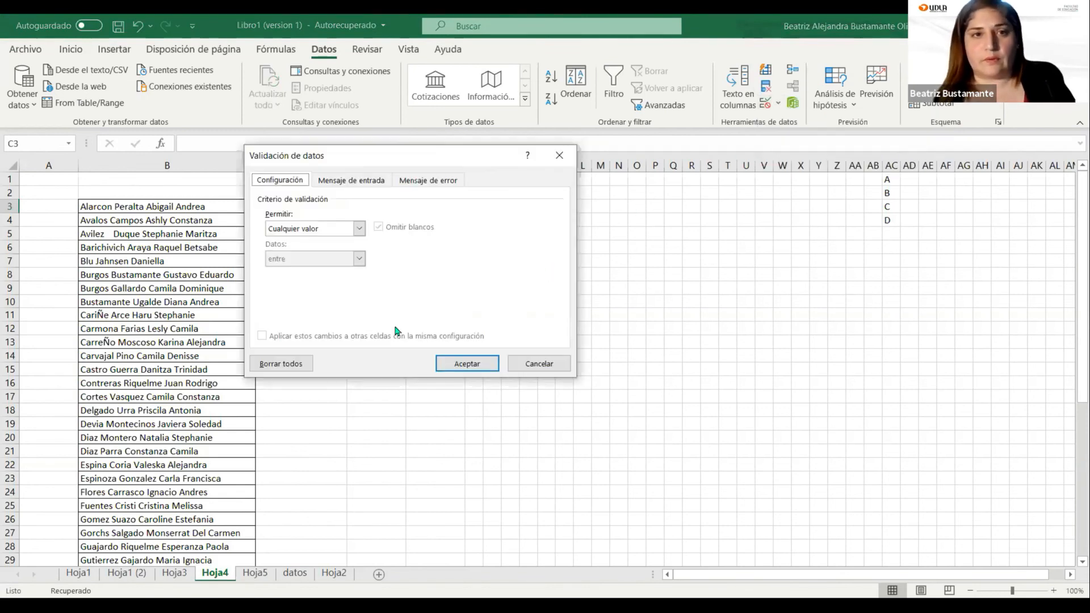
Try to apply a Personalizada validation rule with the formula =AC1:AC4 to cell C3, and clear the formula
click(358, 229)
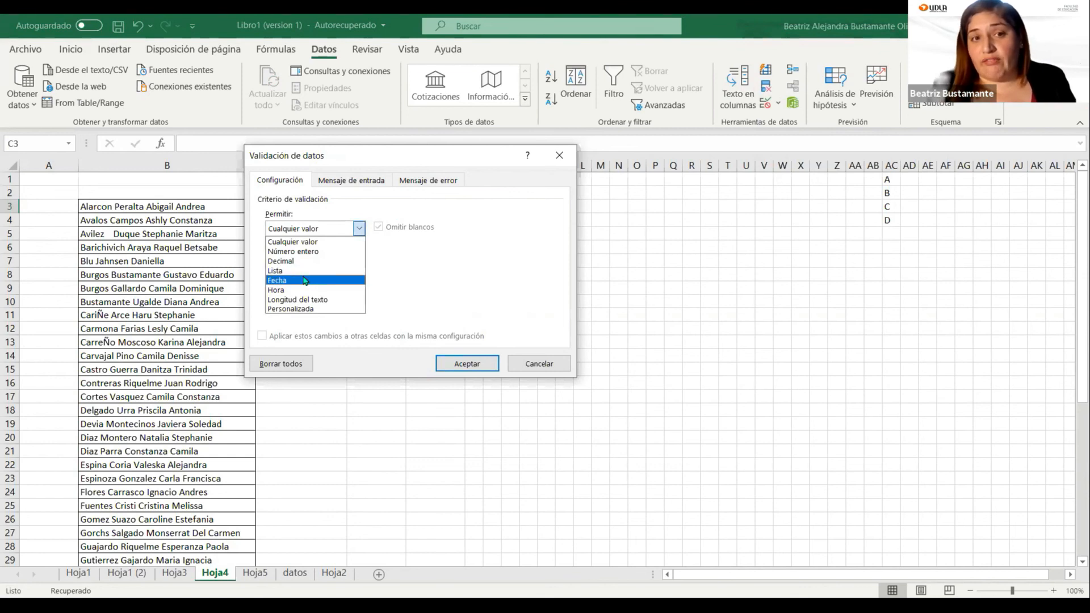
click(302, 310)
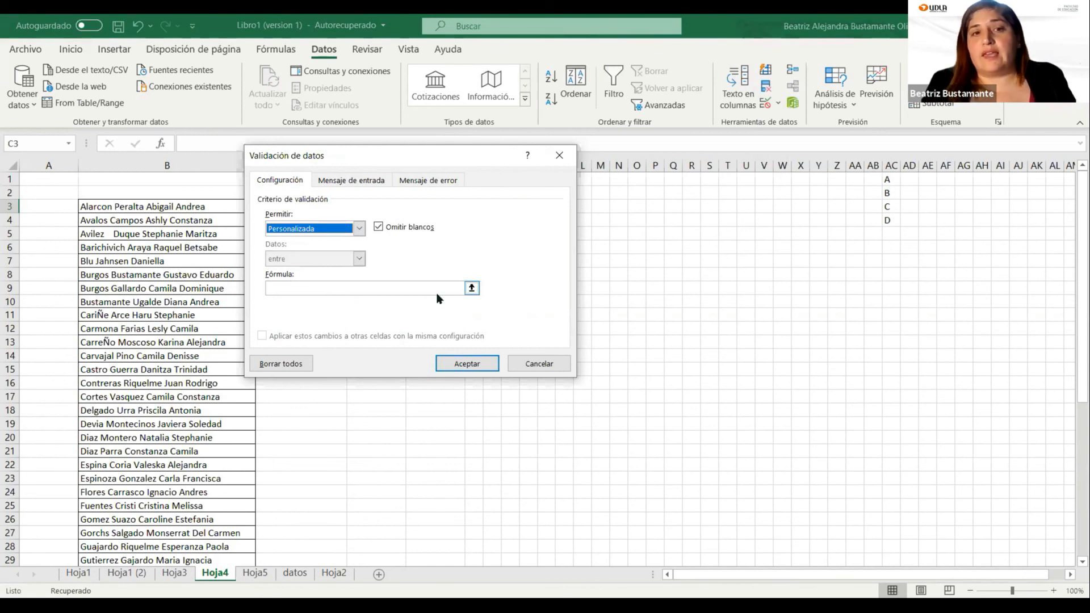
click(472, 294)
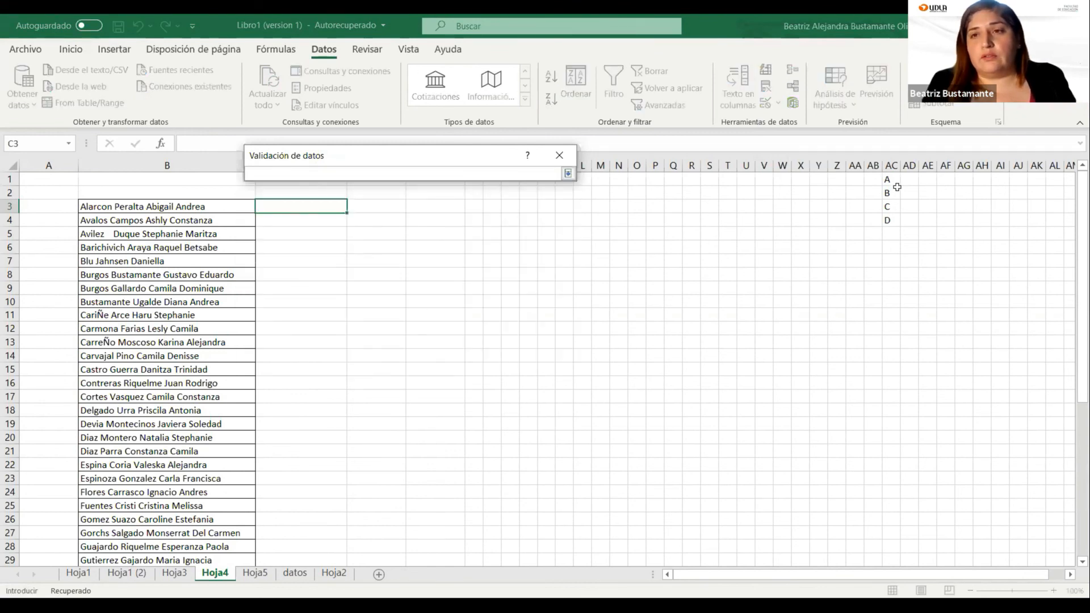
click(891, 180)
drag(891, 180, 896, 219)
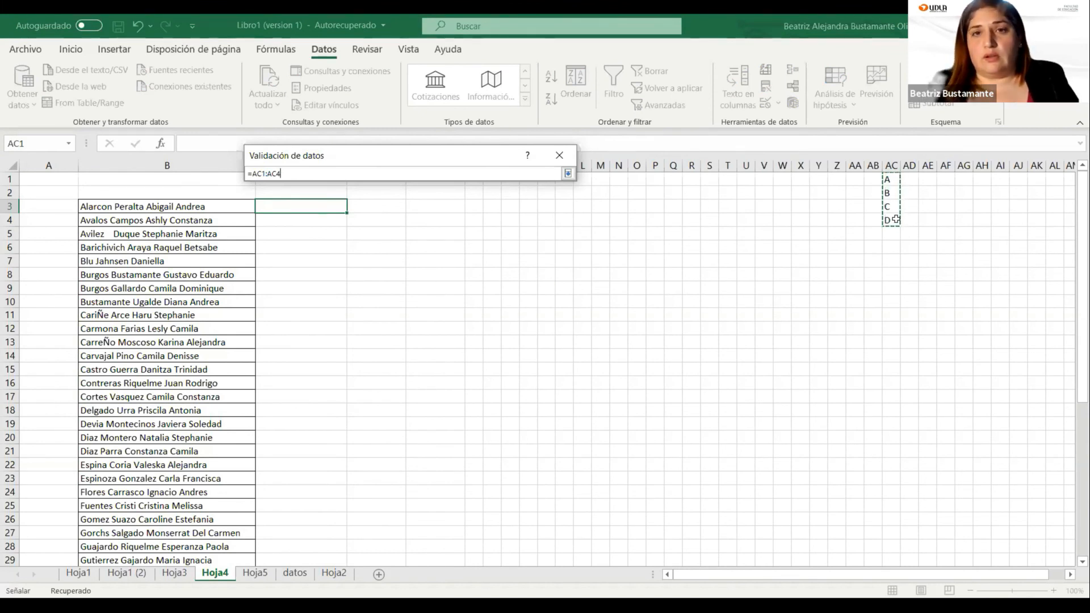
key(Return)
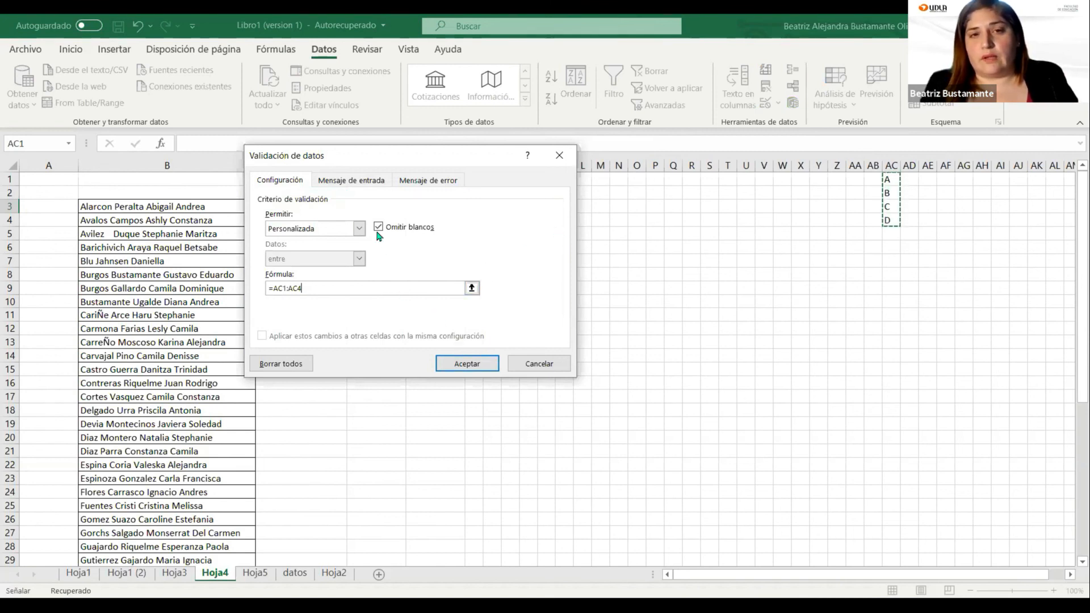
key(Return)
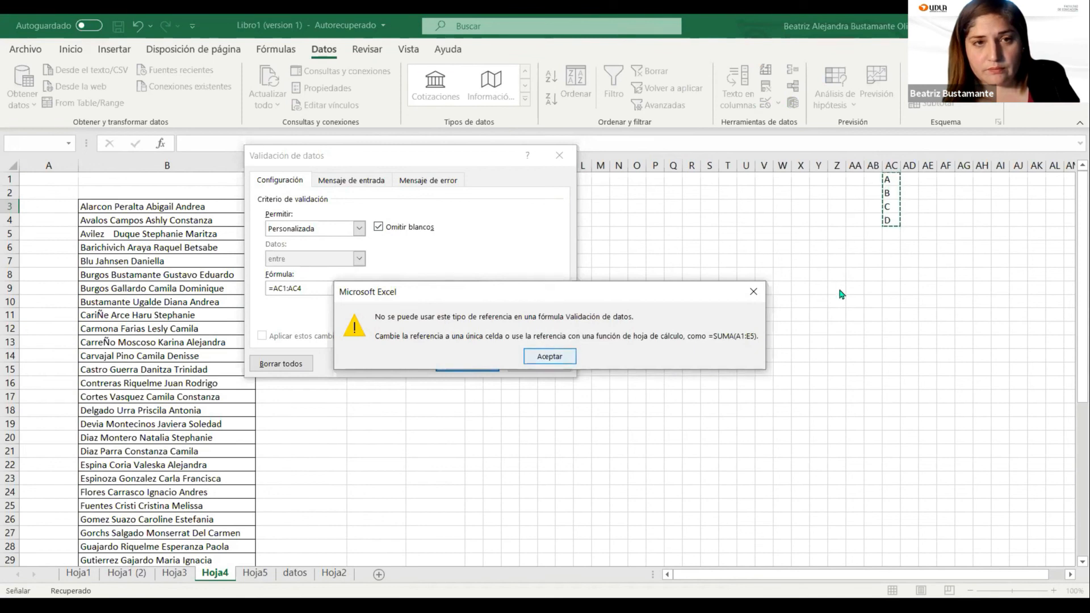
click(754, 291)
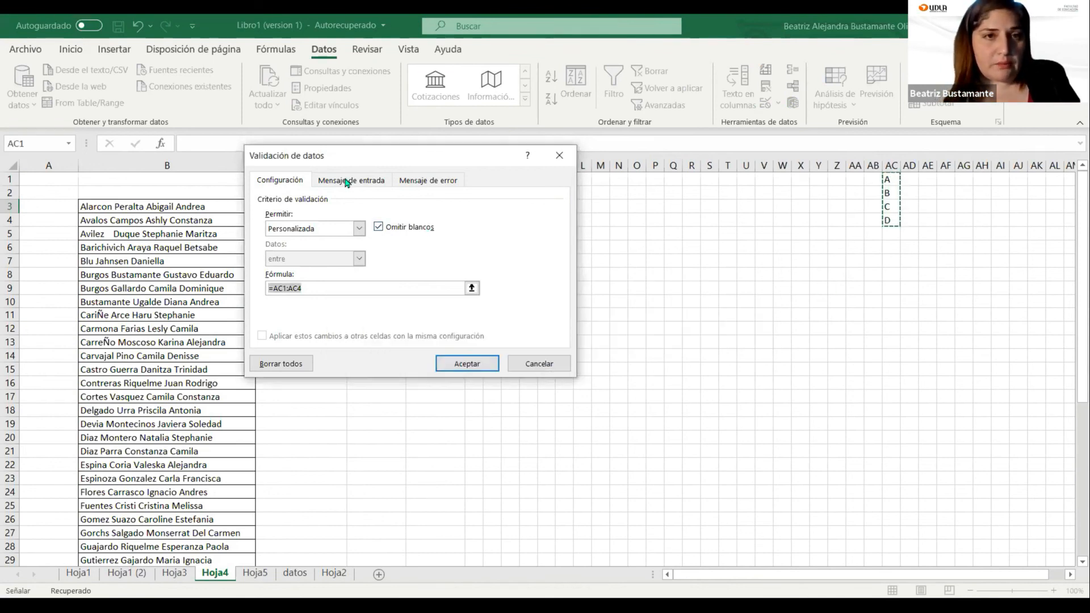
click(348, 181)
key(Return)
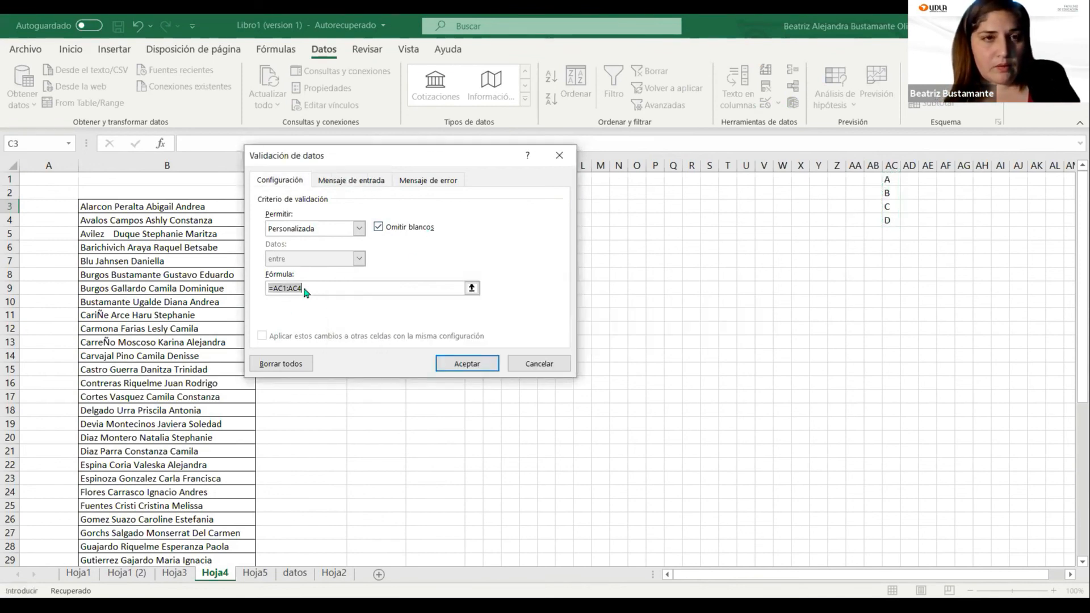
key(BackSpace)
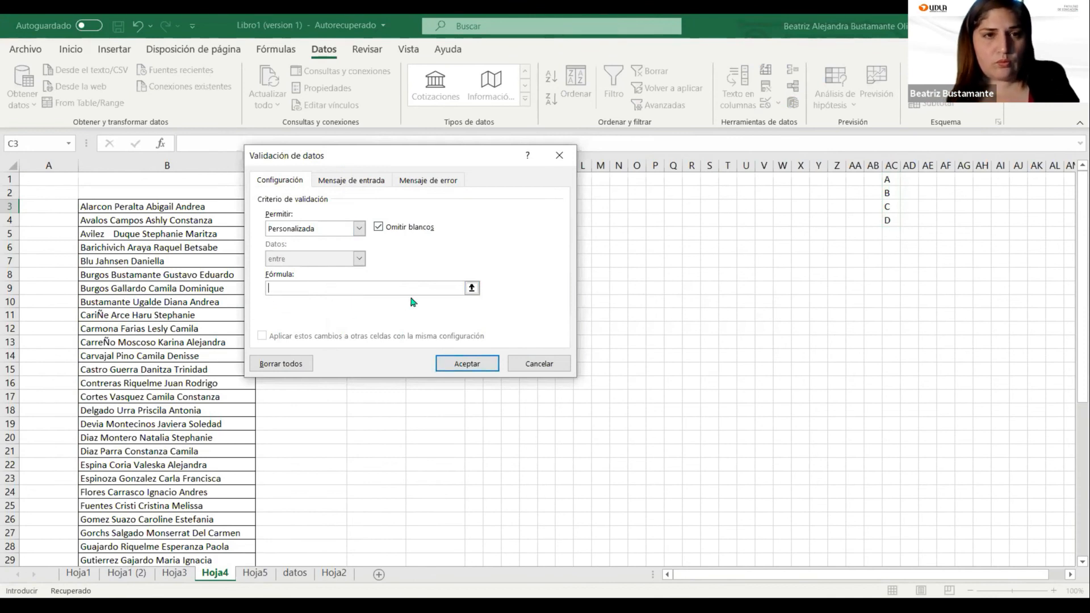
Turn off the Omitir blancos option in the validation rule for cell C3
click(384, 230)
click(358, 229)
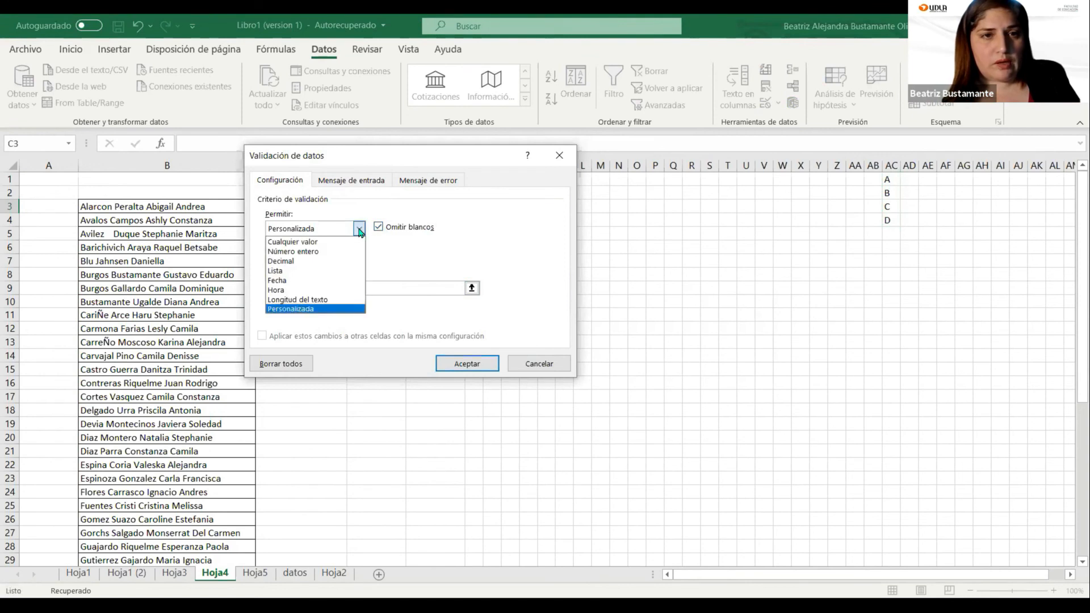
click(380, 232)
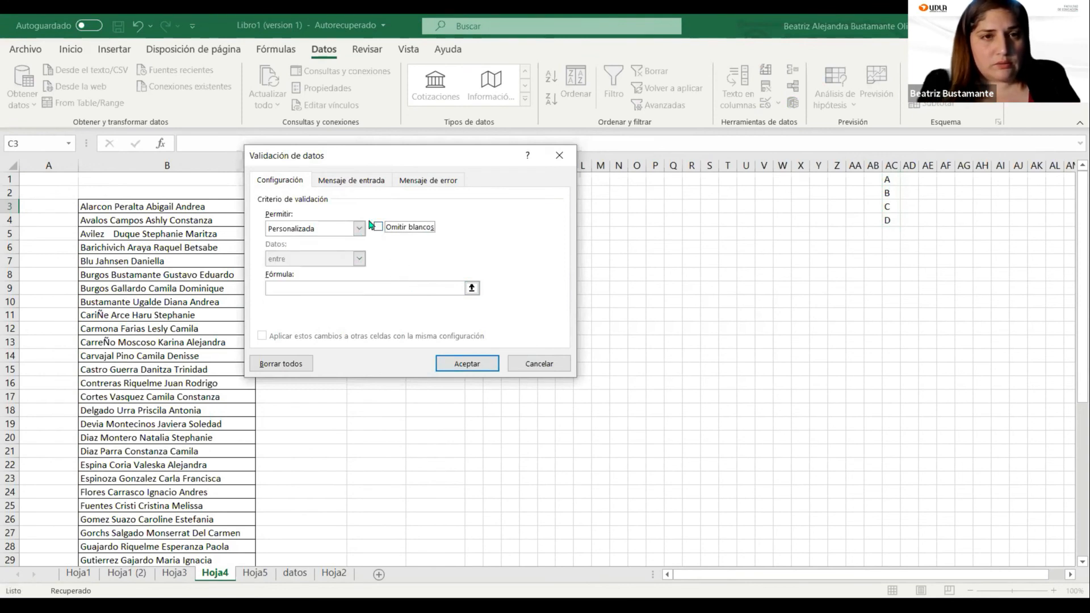
click(362, 182)
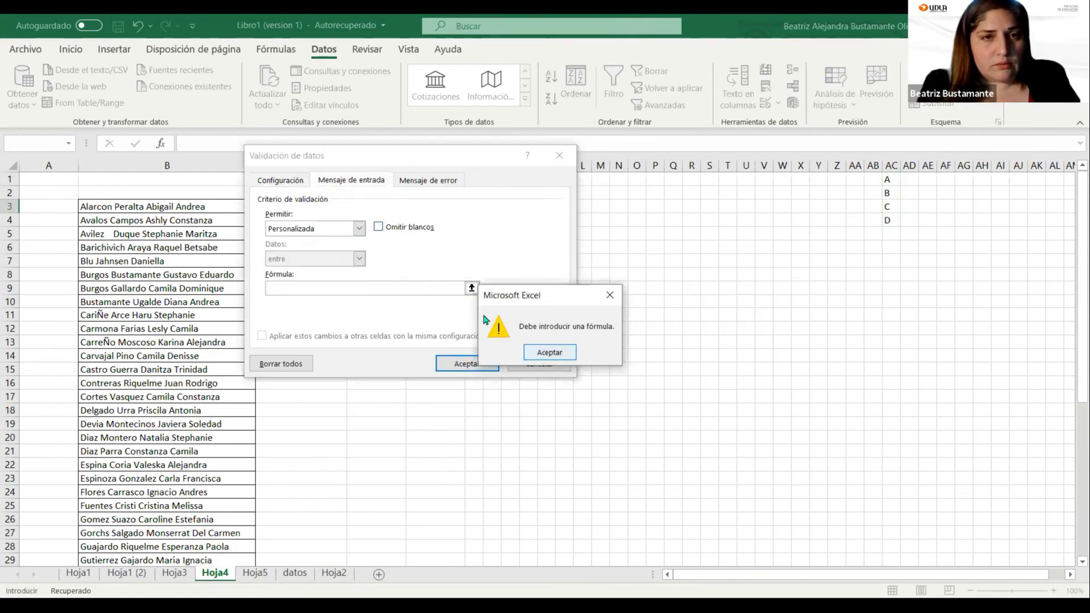
key(Return)
Apply a Lista validation to cell C3 with the source =$AC$1:$AC$4 and the in-cell dropdown enabled
click(359, 229)
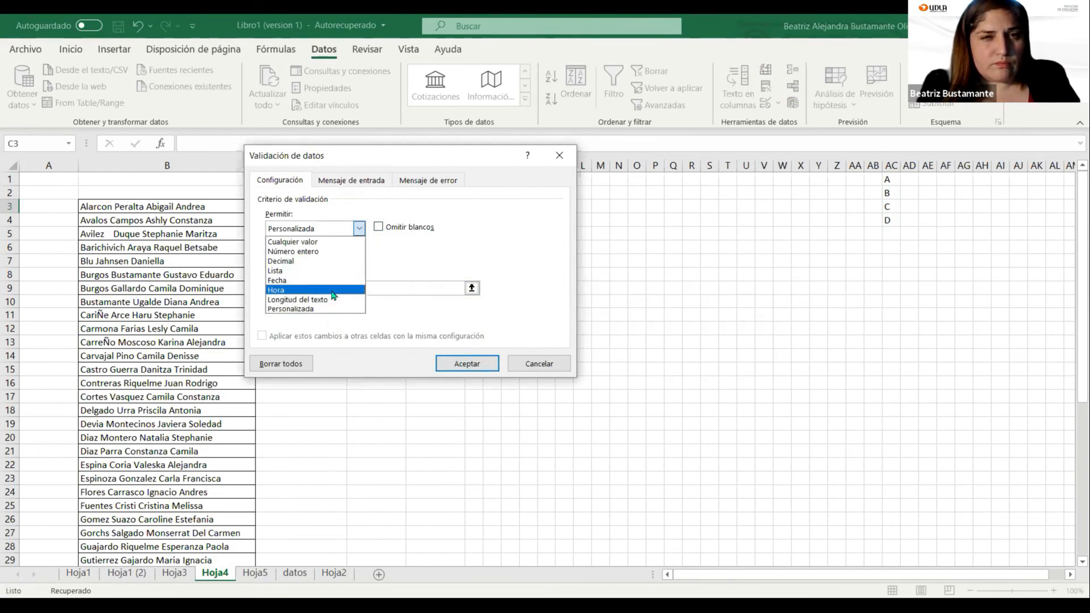
click(328, 271)
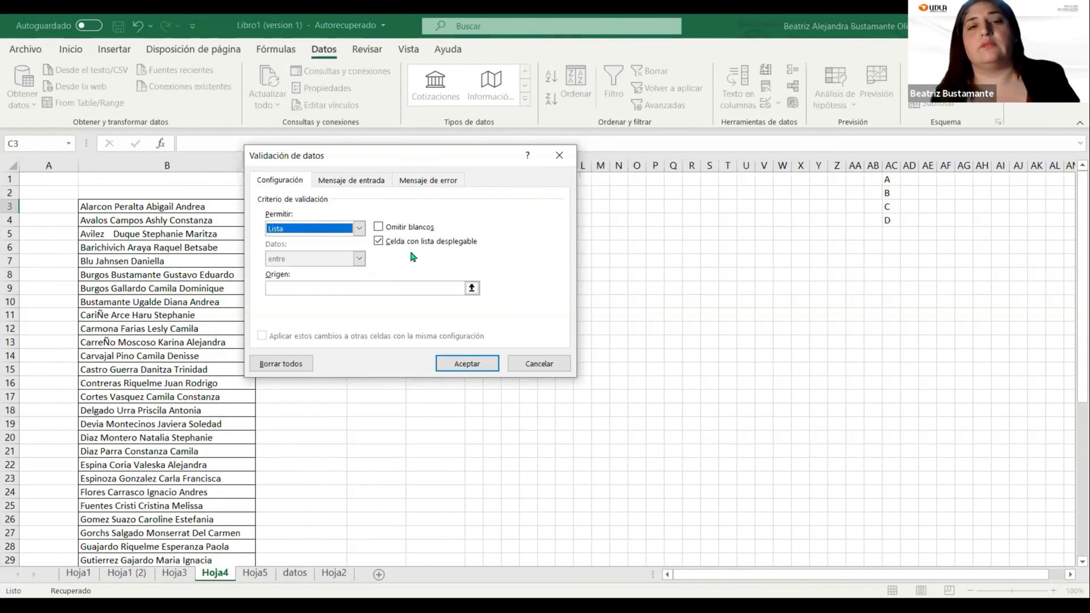
click(327, 228)
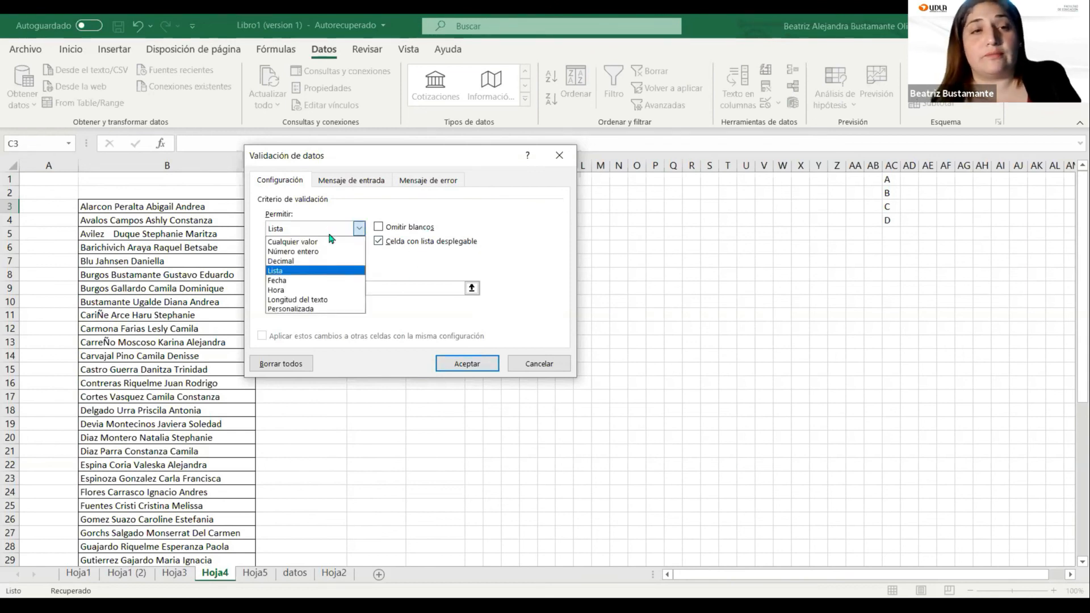
click(316, 276)
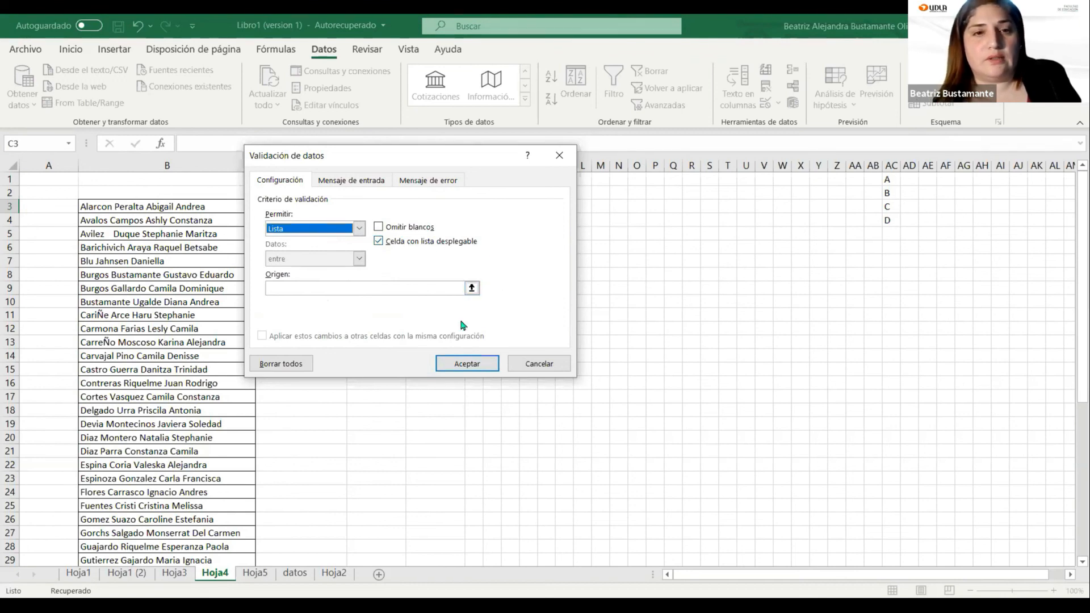
click(472, 289)
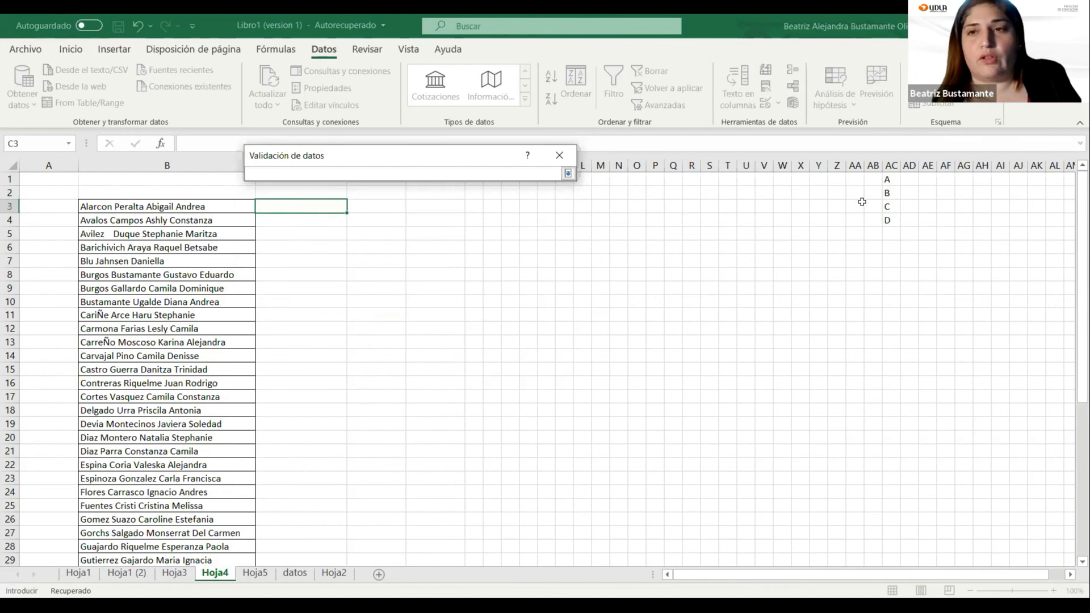
drag(891, 181, 890, 222)
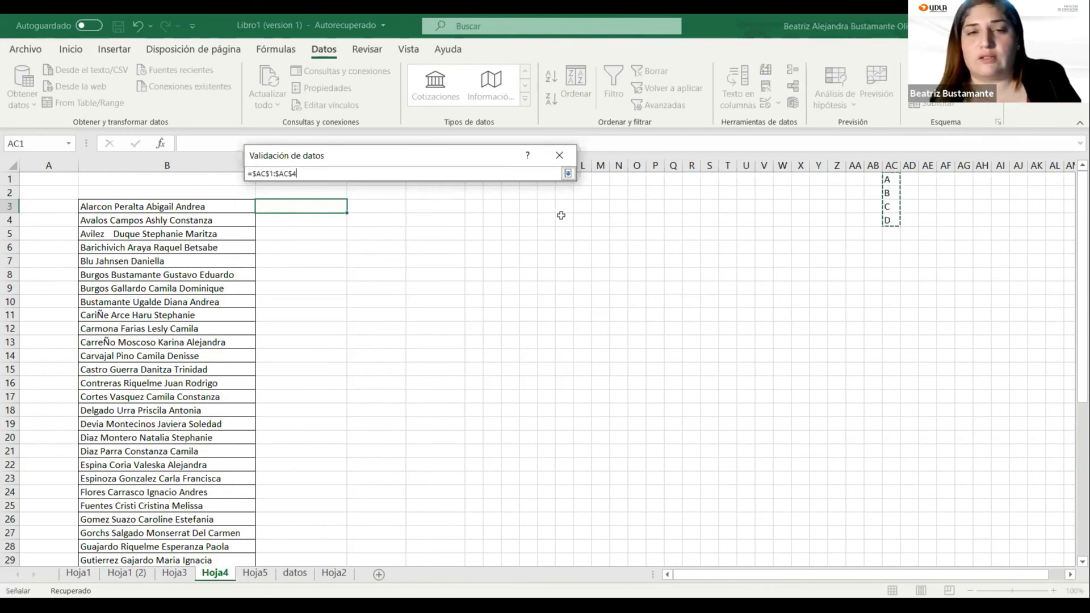
click(568, 174)
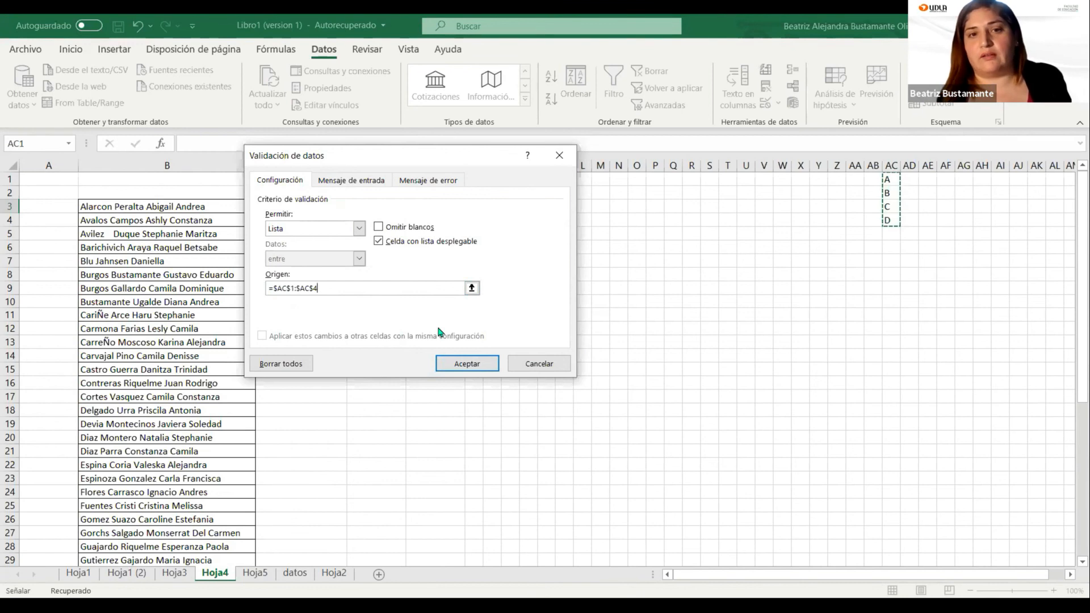
key(Return)
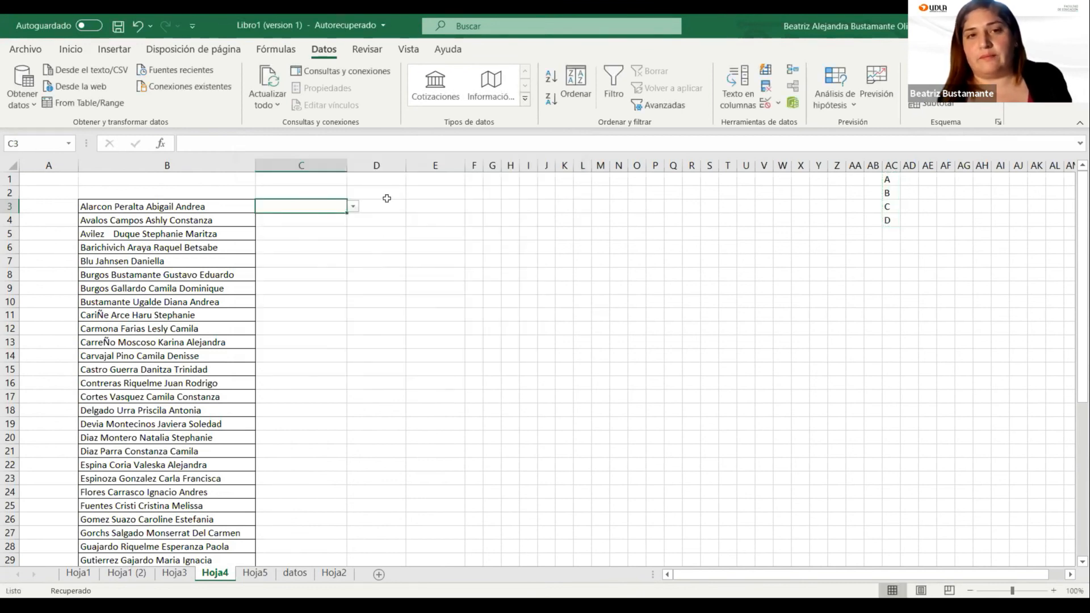
Choose option C from the dropdown list in cell C3
click(316, 277)
click(337, 210)
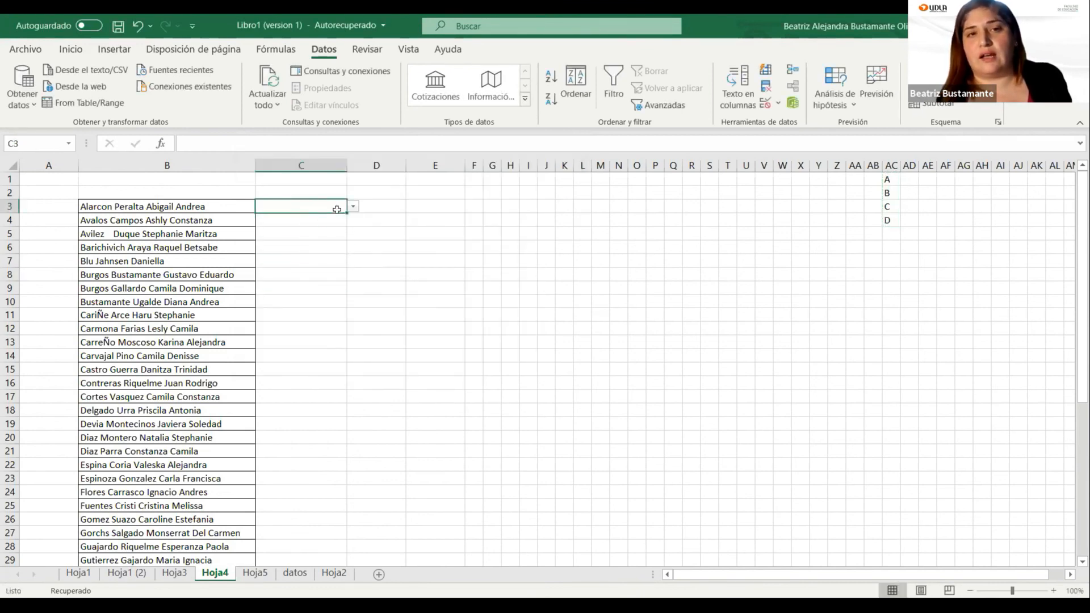
click(353, 208)
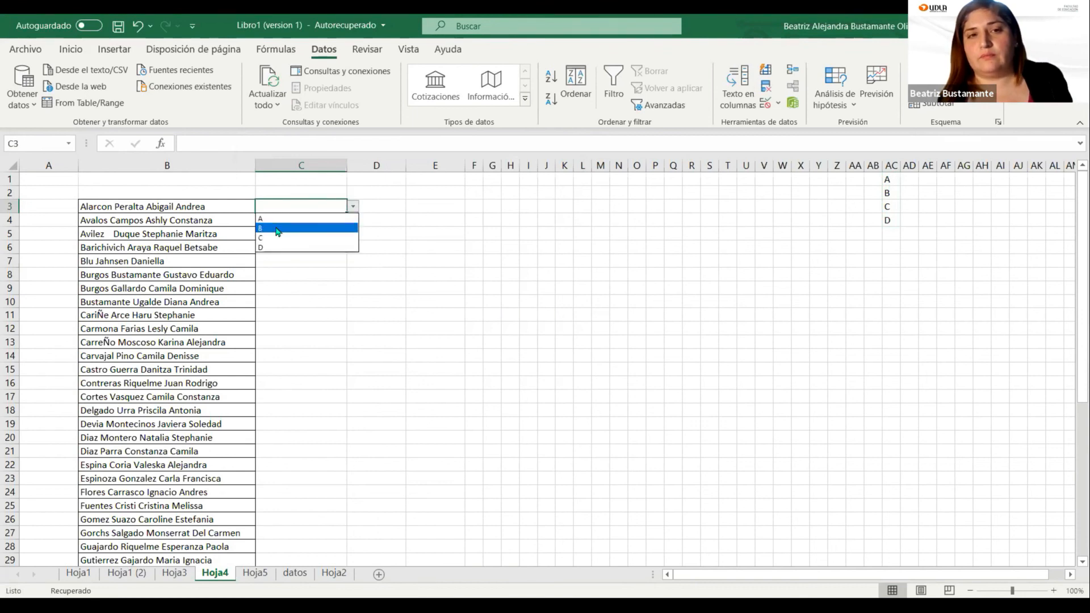
click(273, 238)
click(328, 301)
Fill cell C3 with its dropdown validation down through C18
click(286, 220)
click(339, 208)
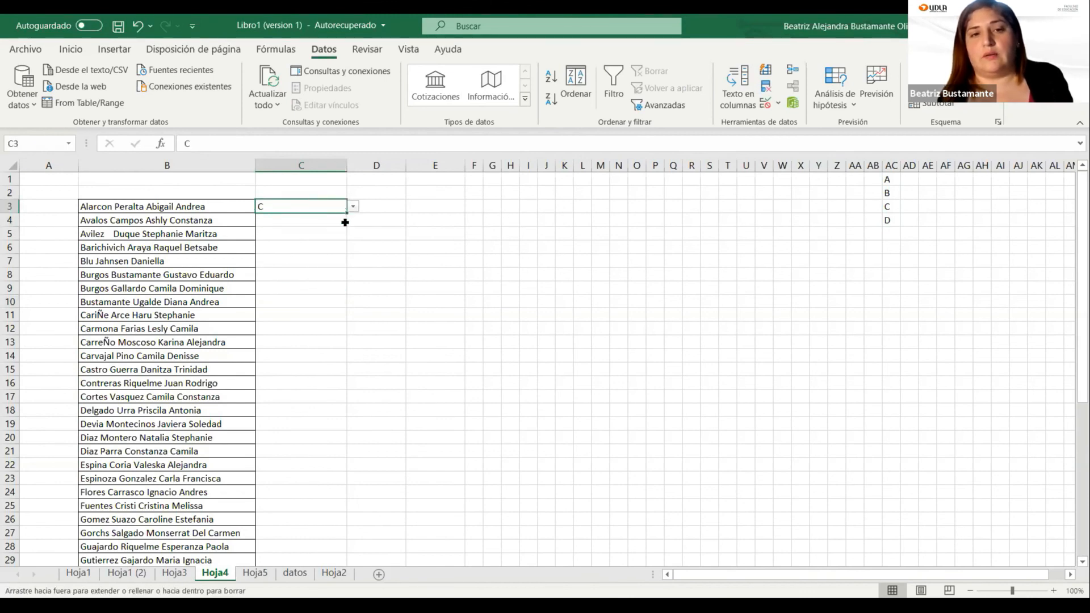
drag(309, 413, 311, 404)
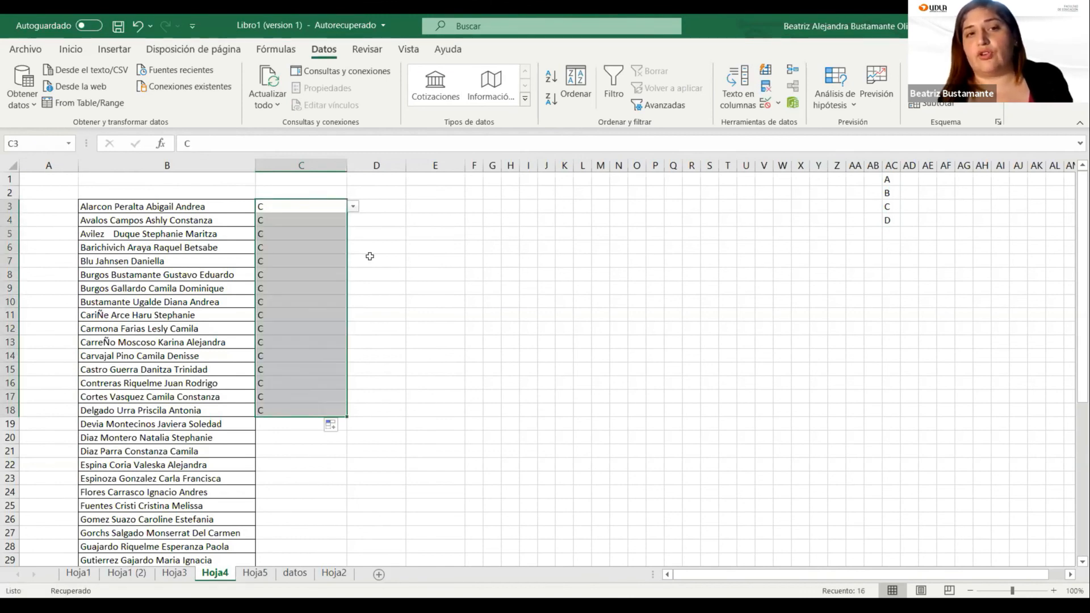
scroll(367, 253, down, 1)
scroll(352, 328, up, 1)
Clear the values from C4 through C20, keeping the dropdown validation in the filled cells
click(314, 223)
click(352, 221)
click(353, 221)
drag(294, 221, 274, 416)
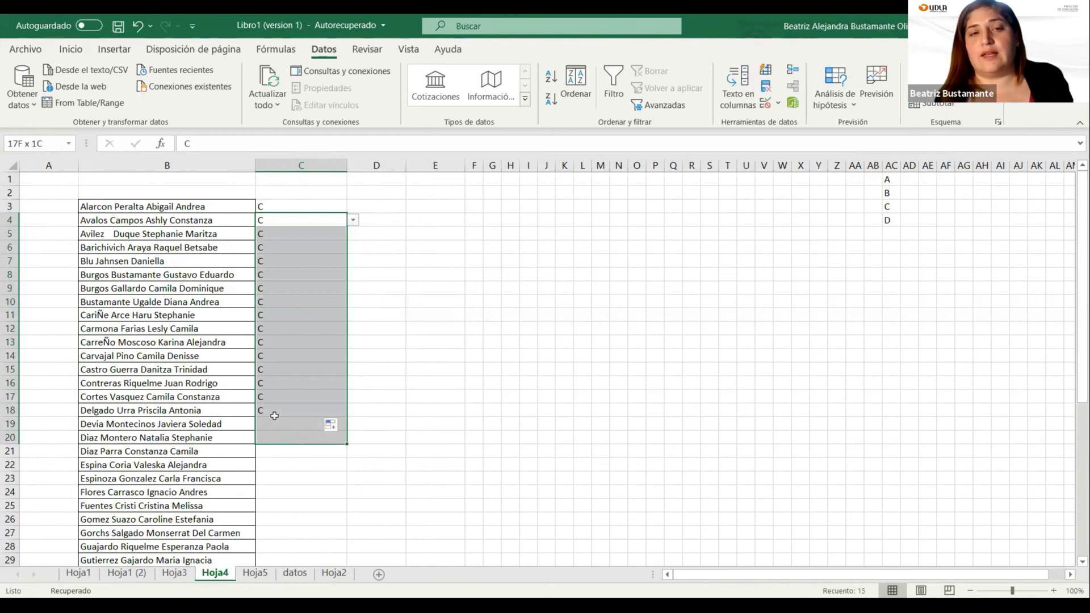
key(Delete)
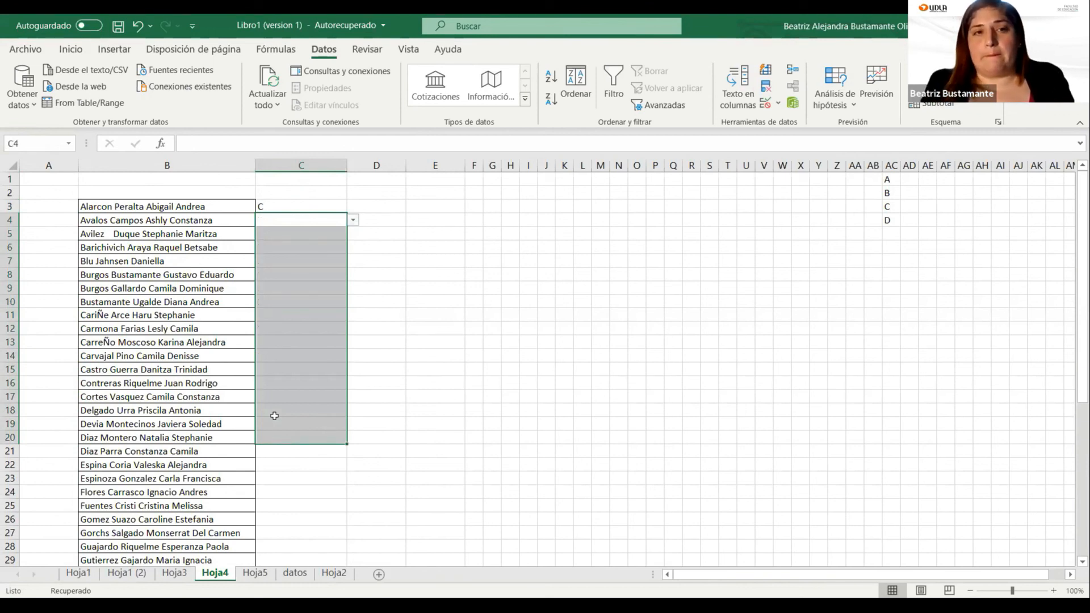
Choose option D from the dropdown list in cell C4
click(325, 221)
click(353, 220)
key(Return)
click(340, 326)
click(320, 241)
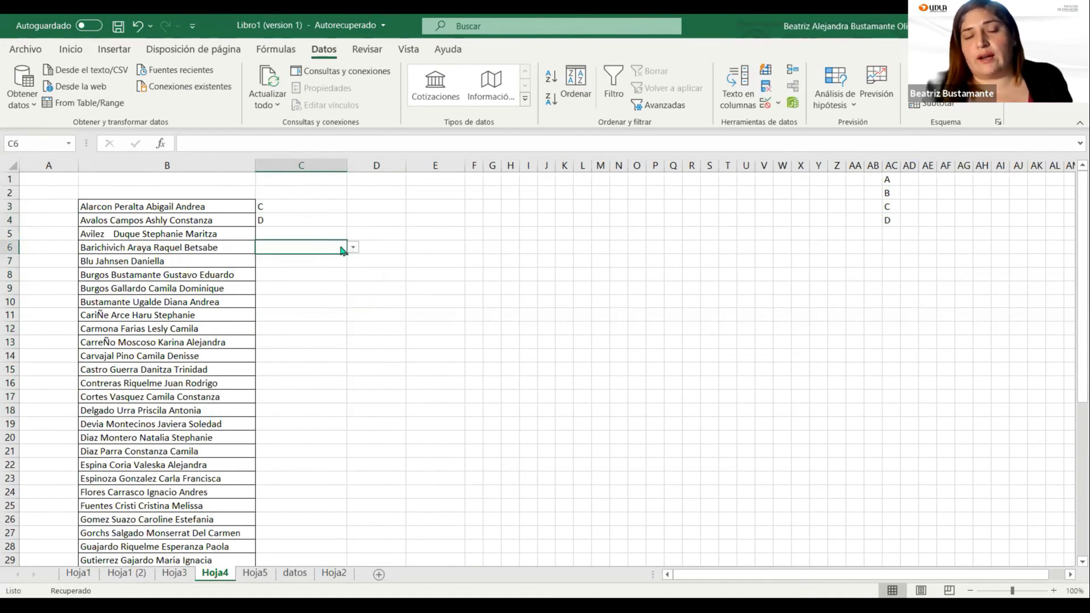
click(300, 218)
drag(295, 208, 280, 418)
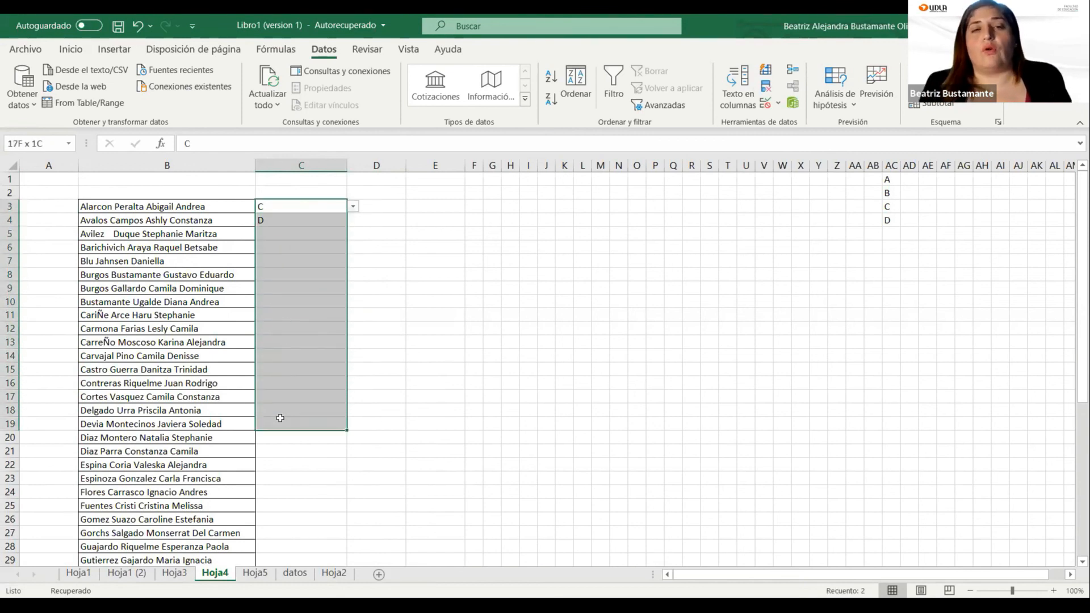
scroll(312, 268, down, 2)
scroll(311, 292, up, 2)
Add list data validation to cells D3 through D47, using the A–D options in AC1:AC4 as the source
drag(381, 205, 365, 525)
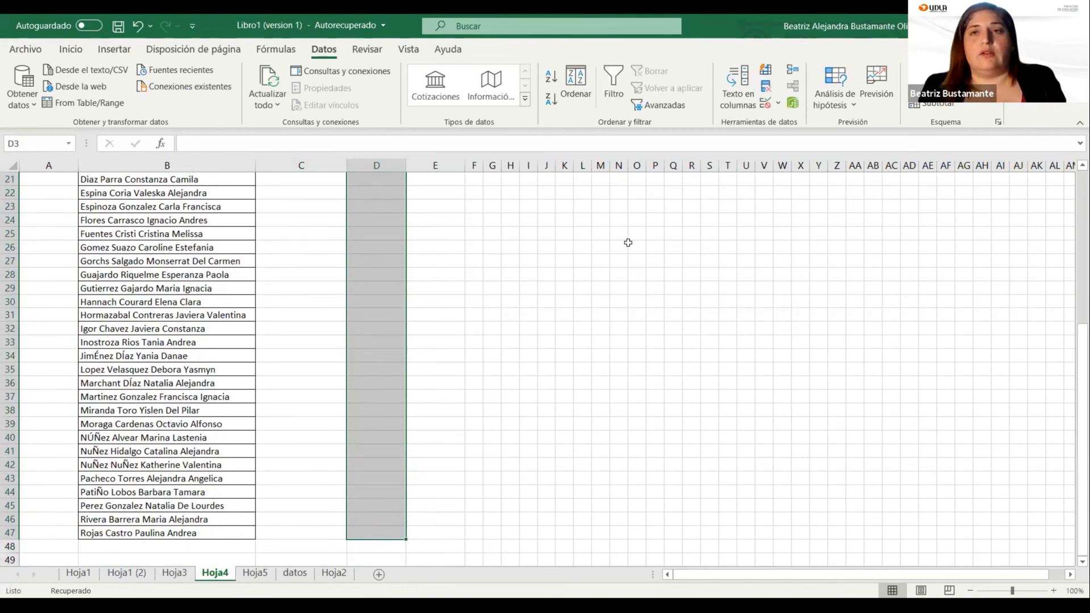
scroll(627, 243, up, 7)
click(765, 105)
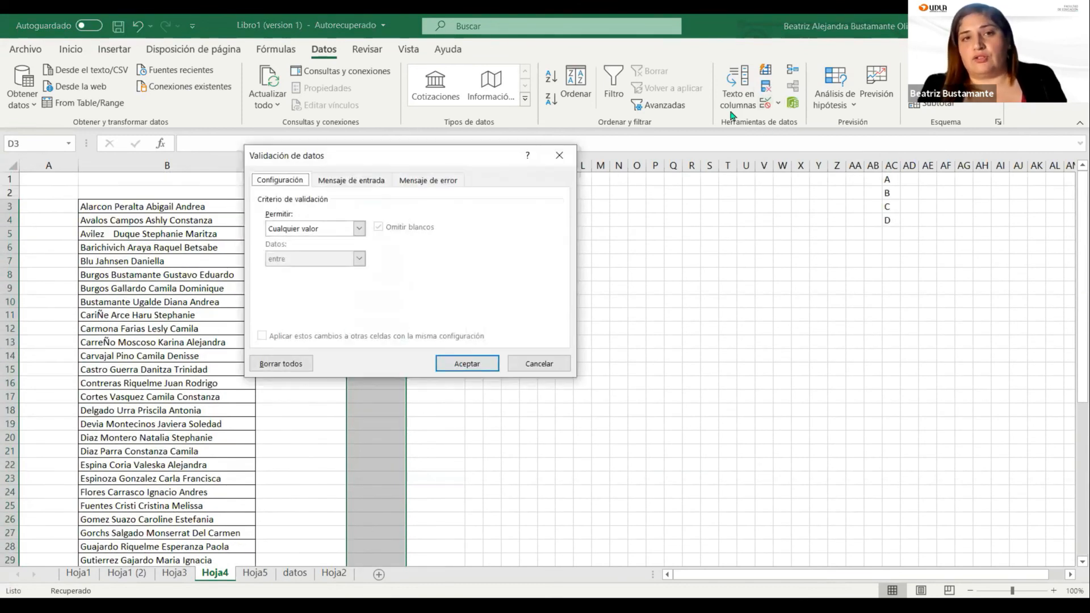
click(359, 229)
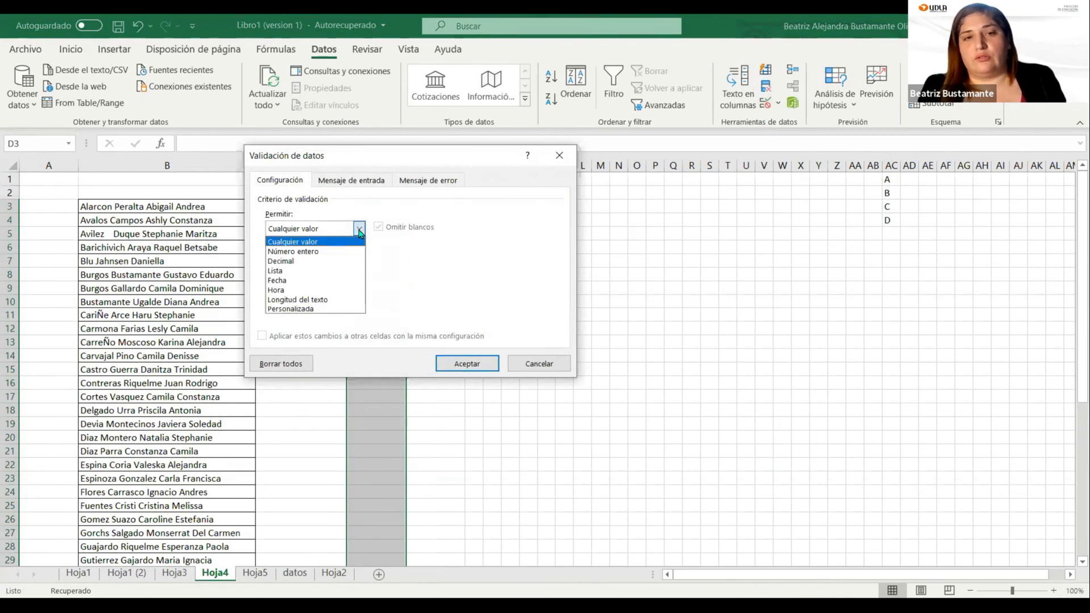
click(307, 271)
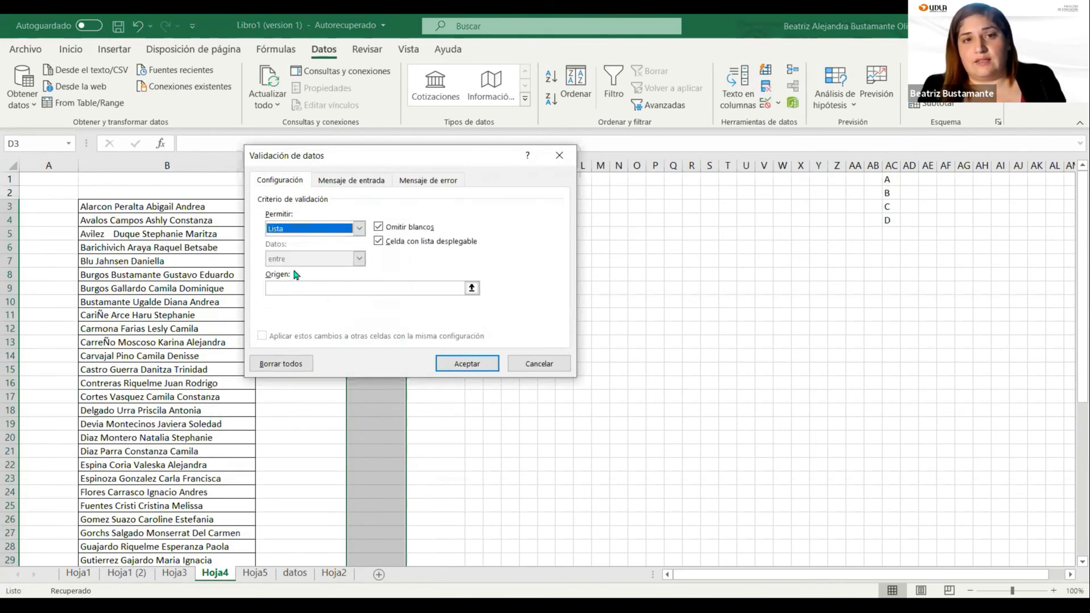
click(471, 289)
drag(889, 180, 895, 220)
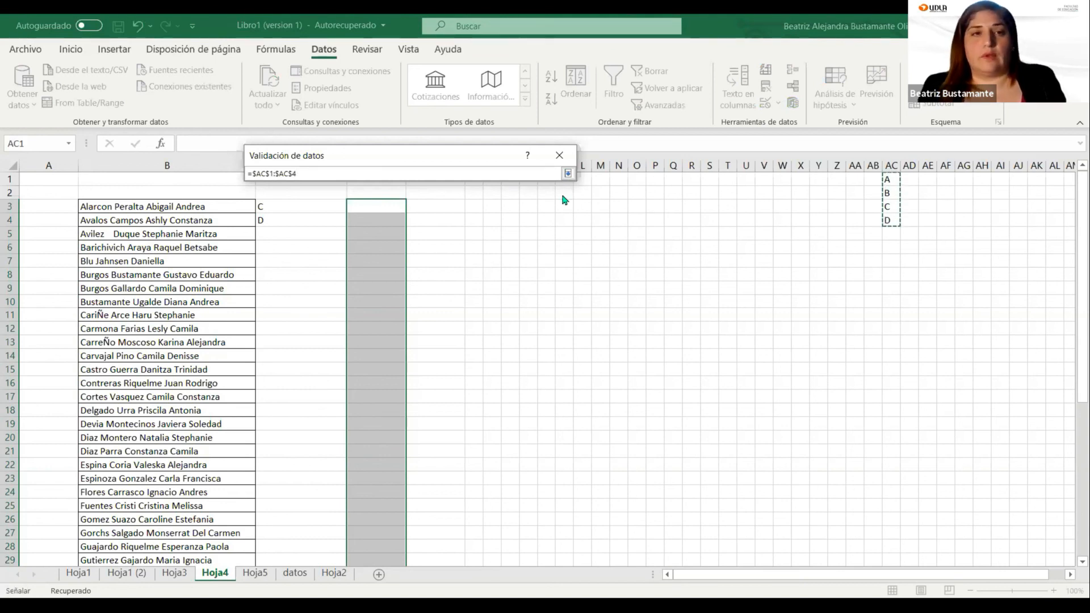
click(567, 173)
click(467, 364)
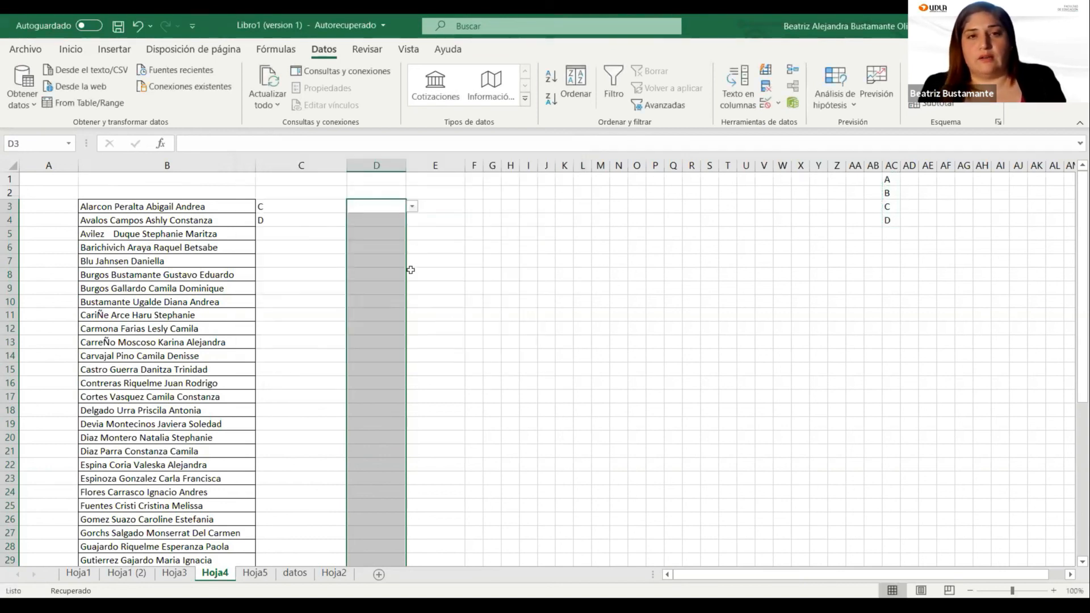
Move through the cells of column D beside the names to inspect their dropdown lists
click(421, 224)
click(392, 217)
click(373, 245)
key(Down)
key(Down)
key(Up)
key(Up)
key(Up)
key(Up)
key(Up)
key(Up)
key(Down)
key(Down)
key(Down)
key(Down)
key(Down)
key(Down)
key(Down)
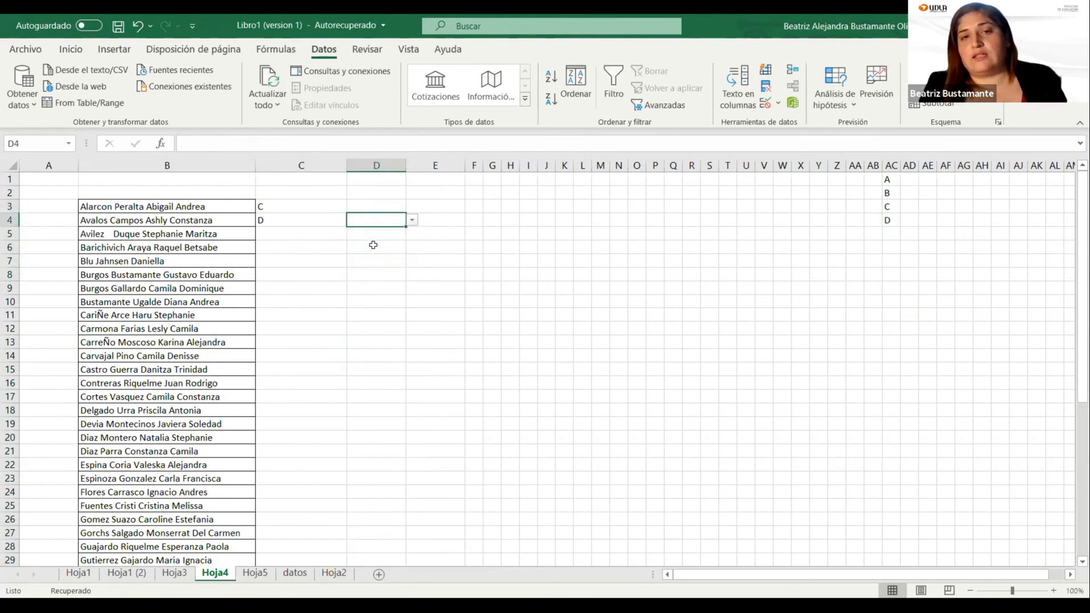
Choose option C from the dropdown lists in cells D9 and D7
click(411, 289)
click(400, 320)
click(384, 261)
click(412, 262)
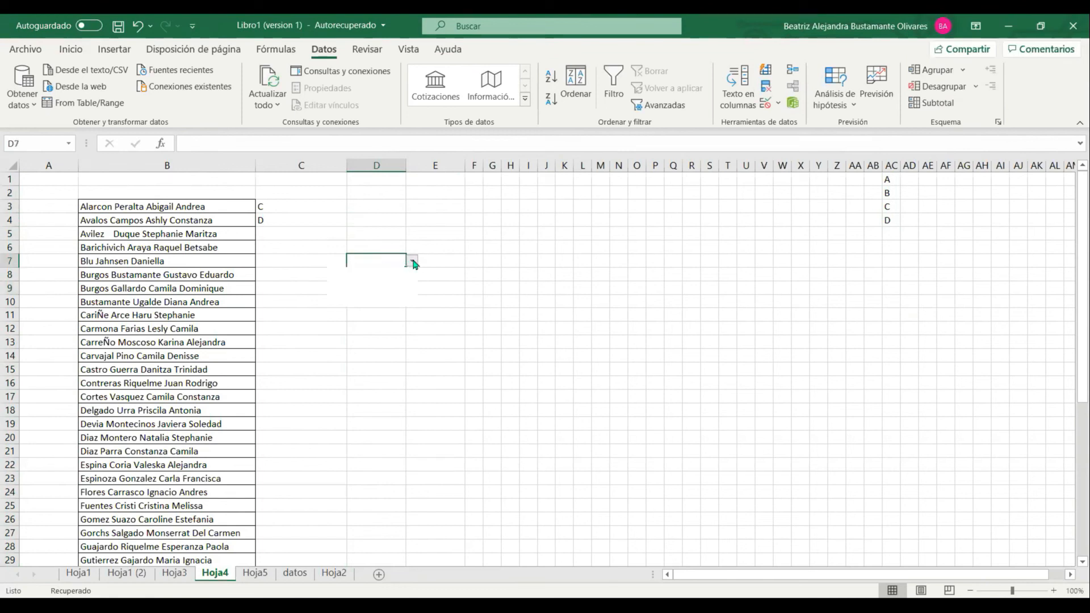
click(382, 293)
click(386, 245)
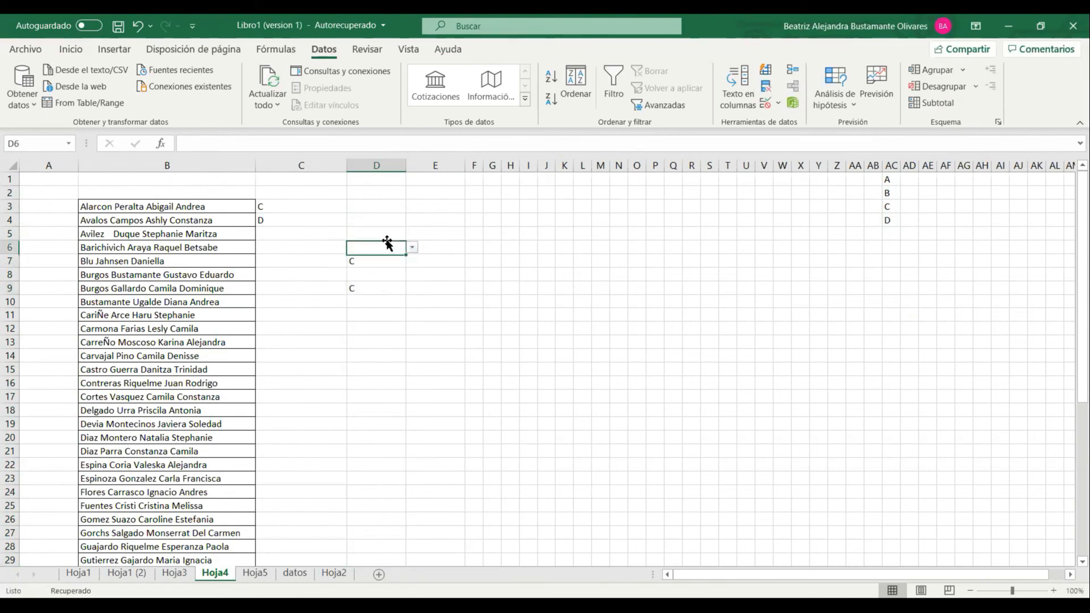
Hide column AC, which holds the A–D source options
drag(888, 181, 889, 221)
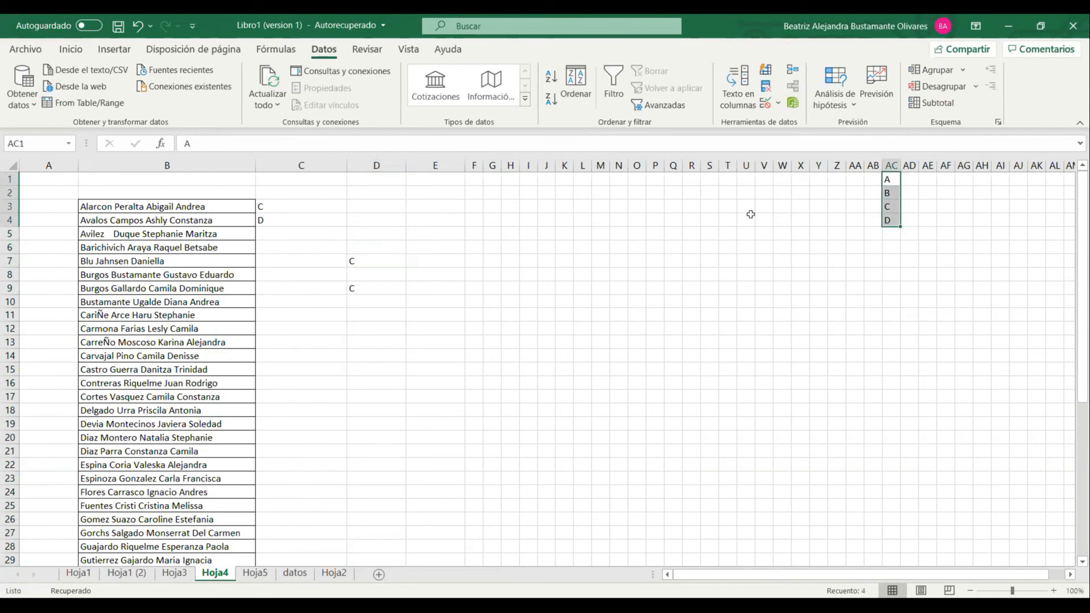
right_click(889, 165)
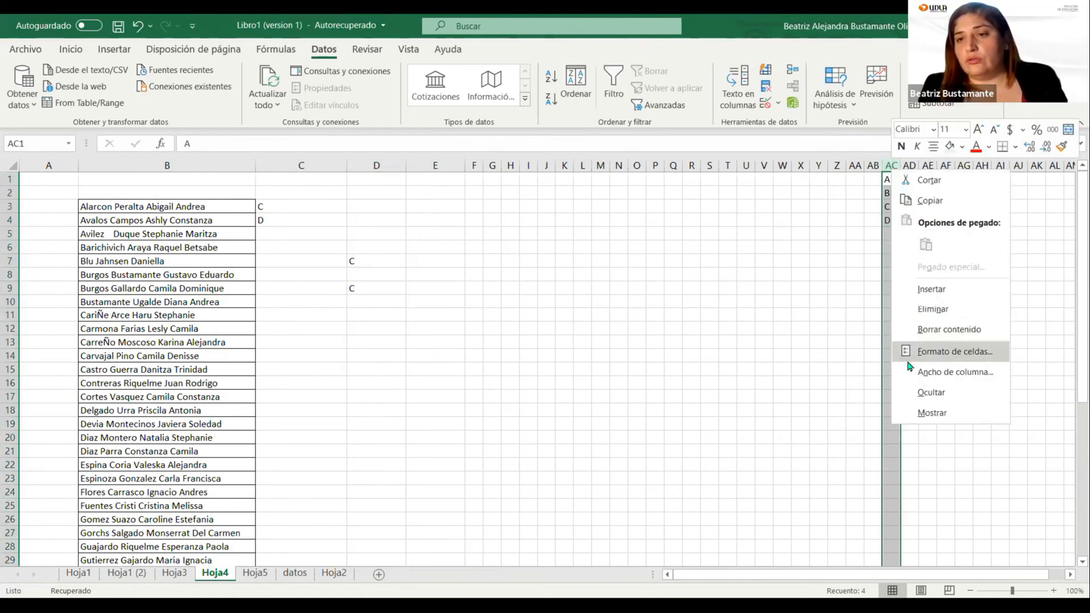
click(939, 396)
click(927, 247)
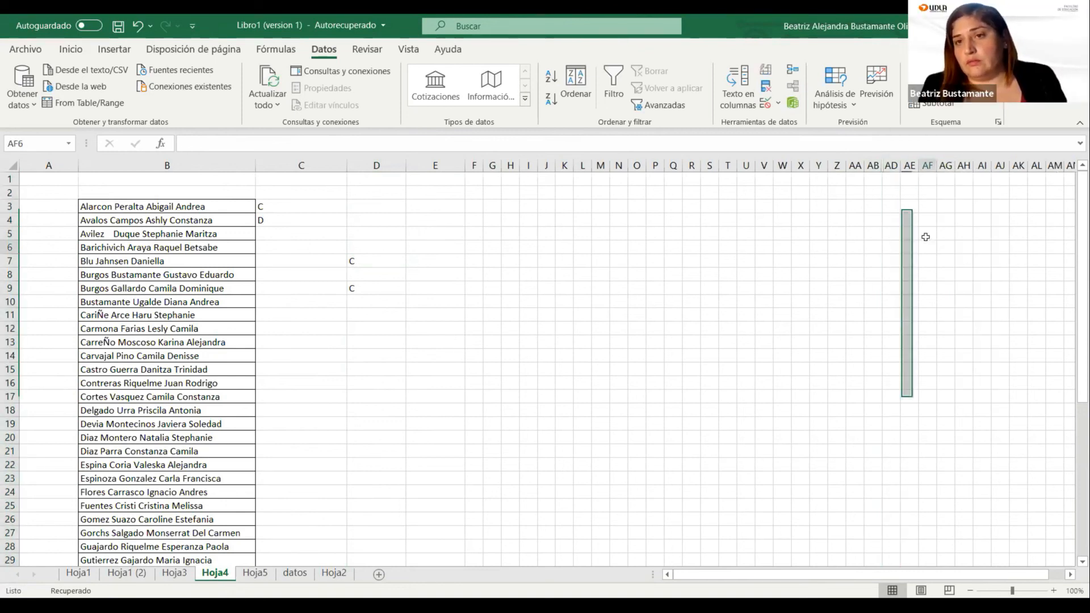
Unhide column AC between columns AB and AD
click(881, 166)
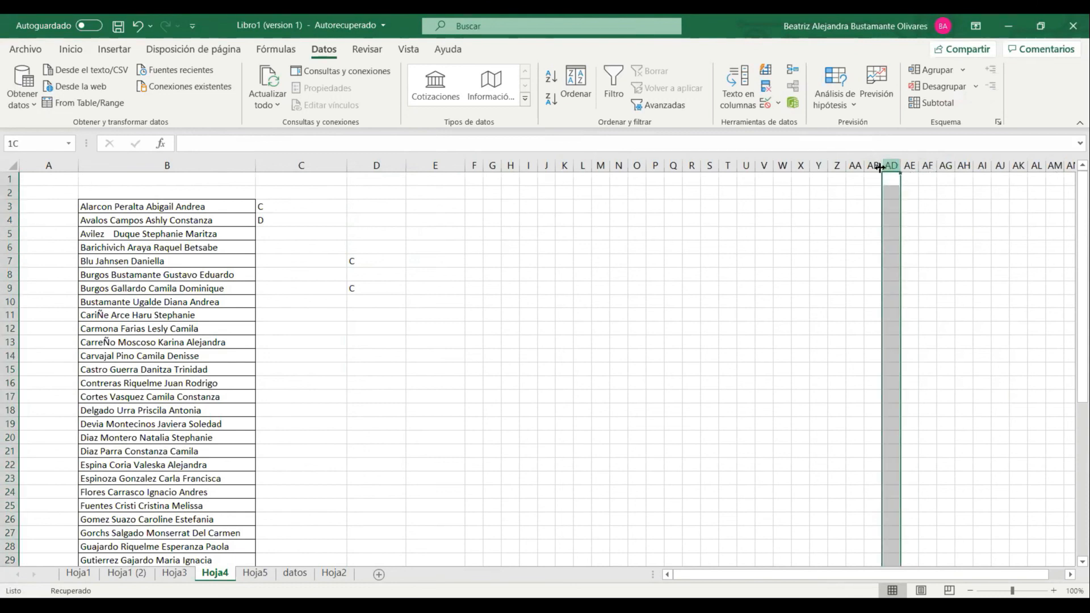
drag(886, 165, 876, 165)
right_click(878, 165)
click(946, 411)
Set the font color of the A–D options in AC1:AC4 to white
drag(893, 219, 893, 179)
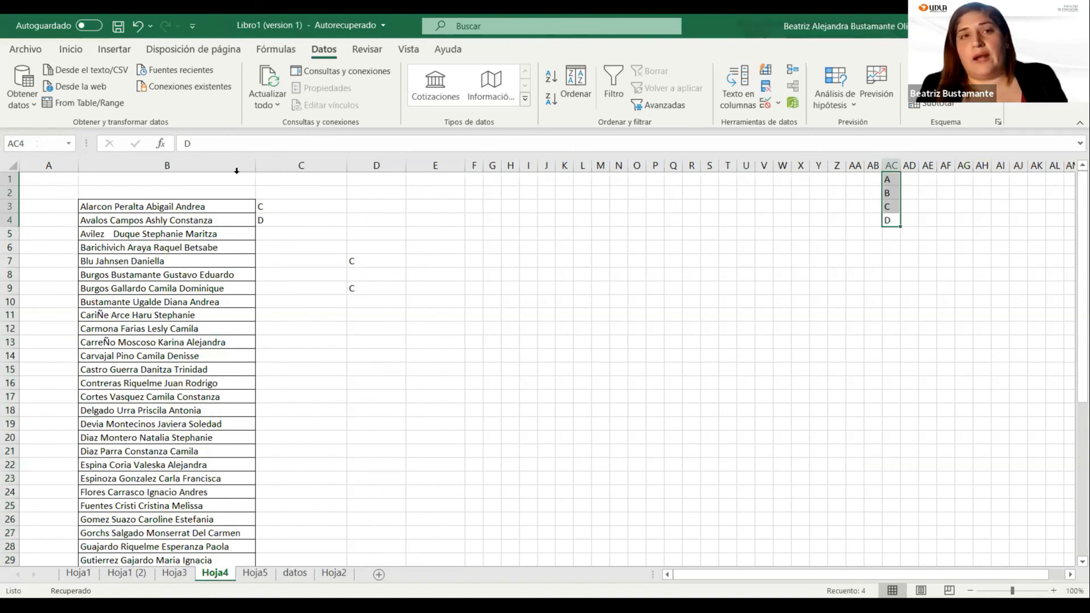
click(68, 49)
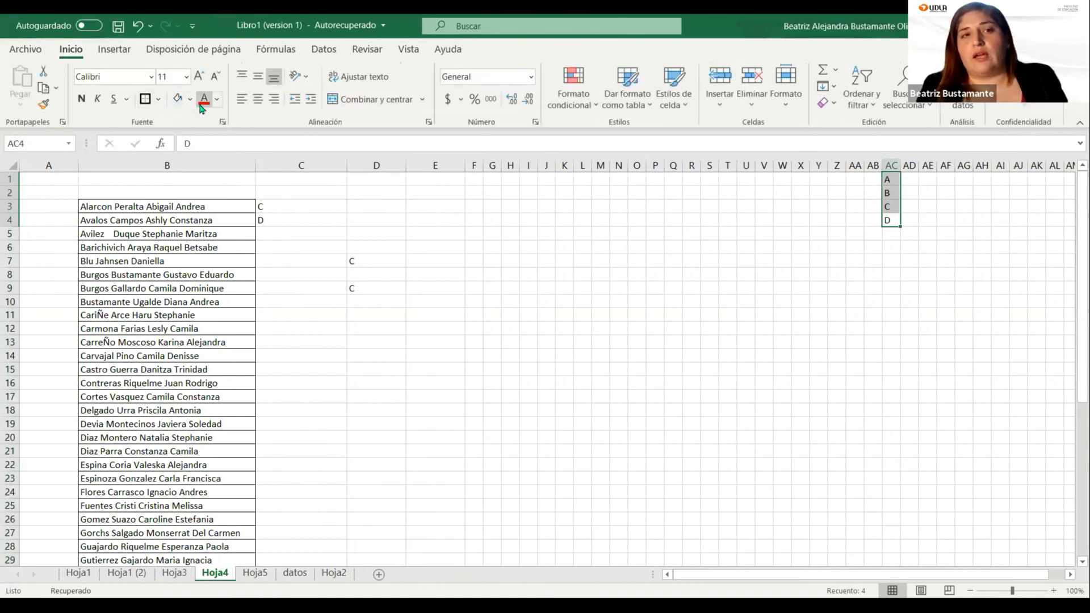
click(217, 100)
click(855, 287)
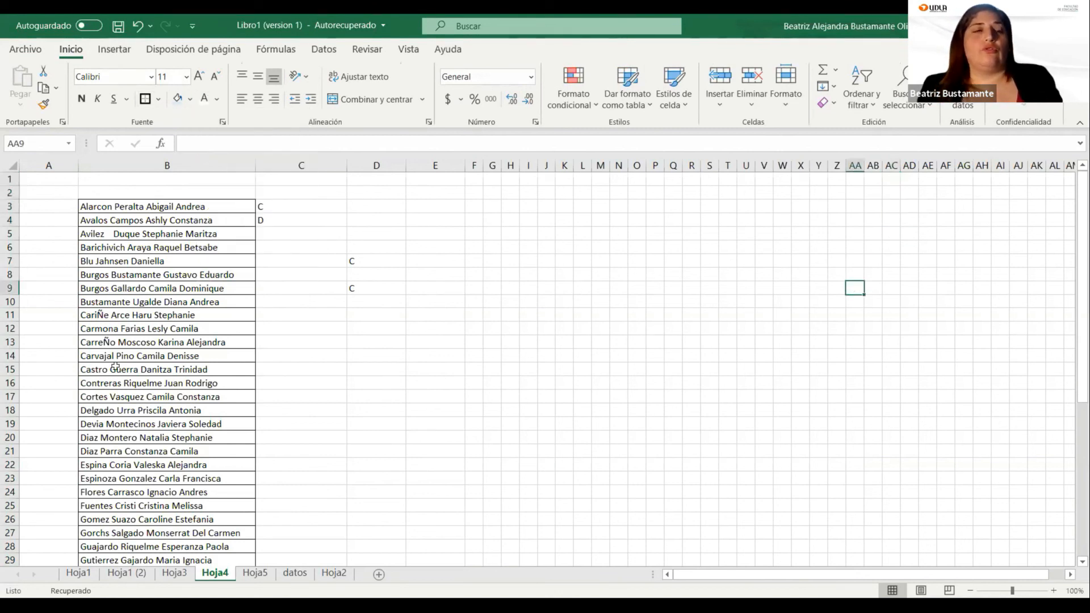
scroll(79, 436, down, 11)
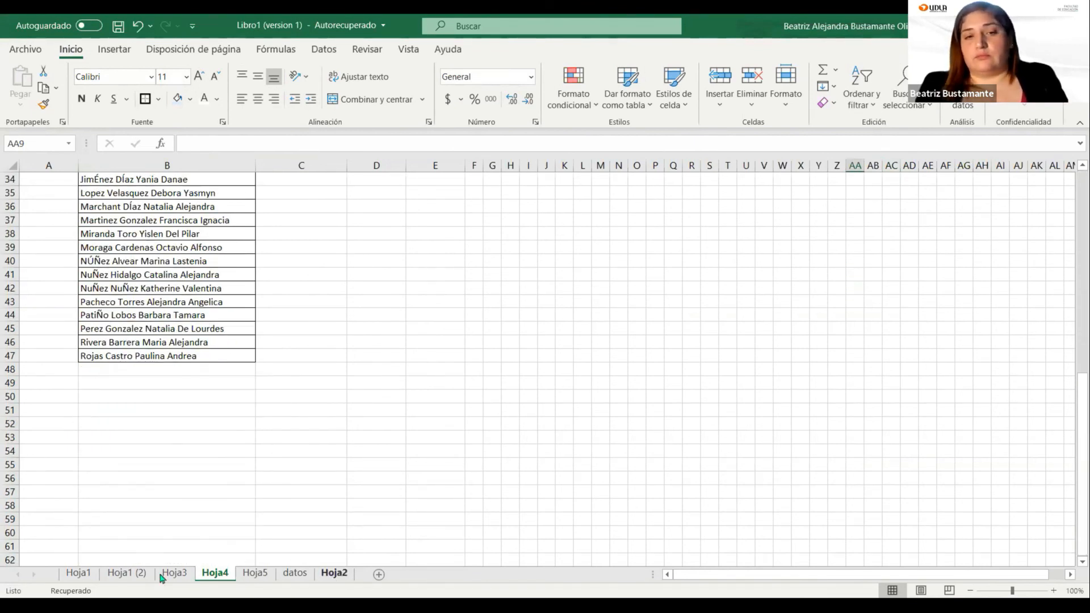
drag(71, 534, 138, 549)
drag(220, 548, 220, 549)
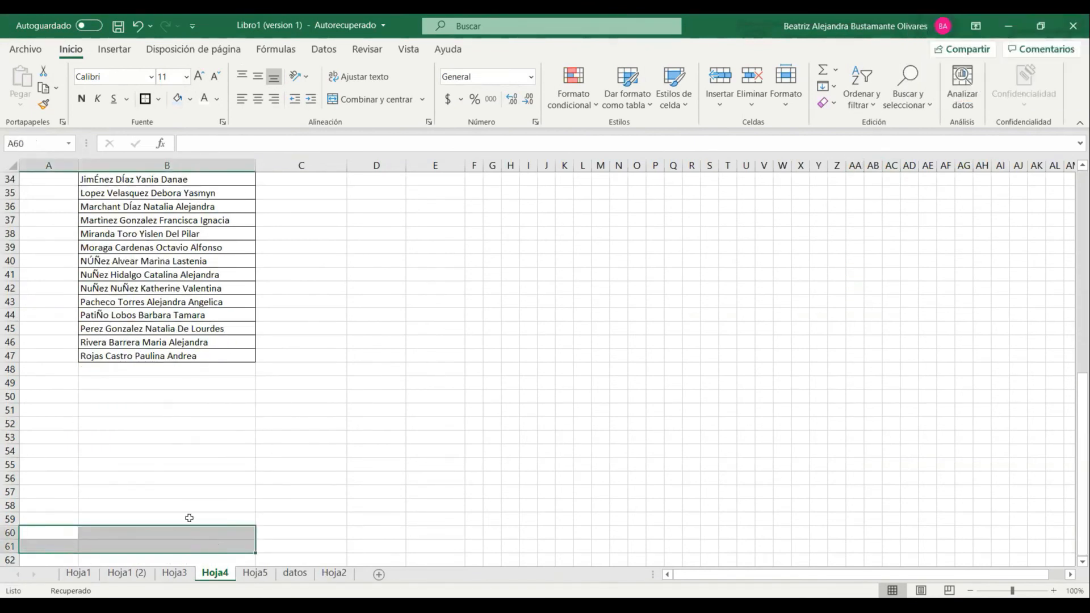
scroll(637, 275, up, 7)
click(637, 300)
scroll(637, 299, up, 4)
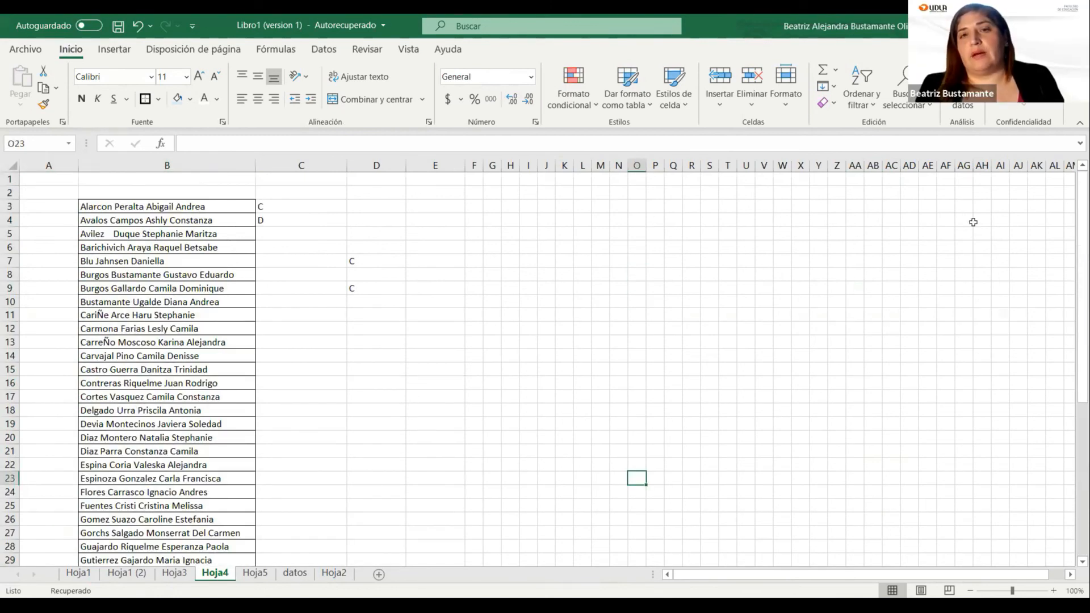
Restore the black font color of the white A–D options in AC1:AC4
drag(820, 187, 985, 306)
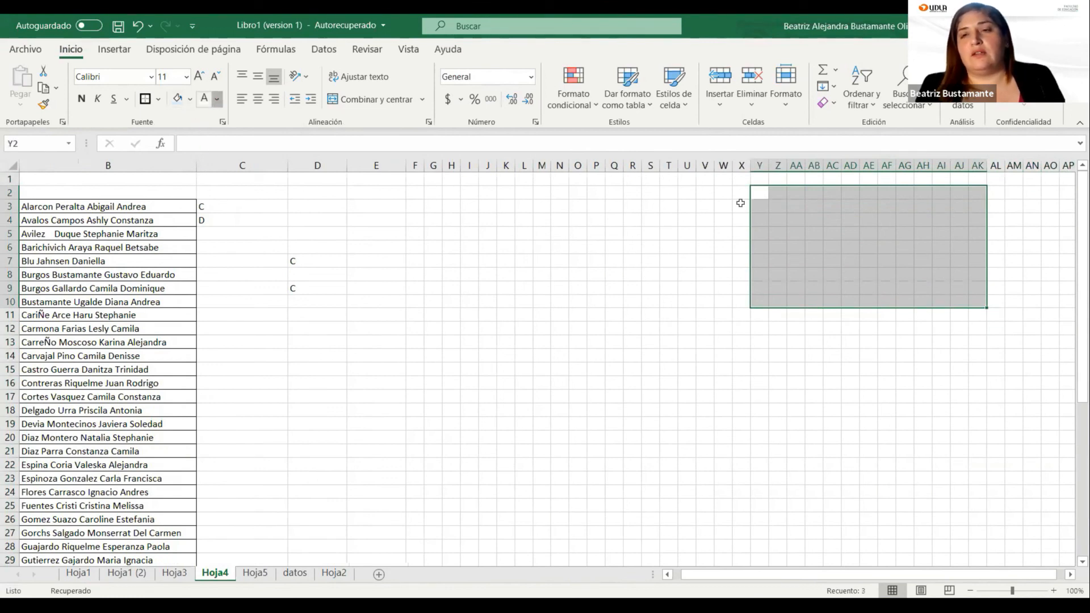
click(826, 191)
click(830, 177)
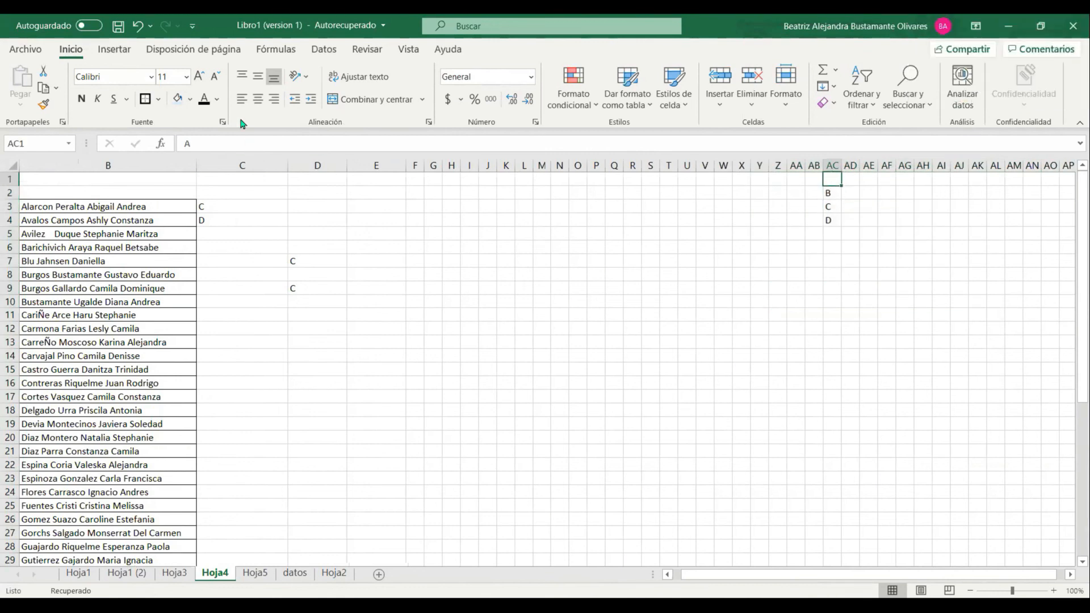
click(206, 100)
click(782, 289)
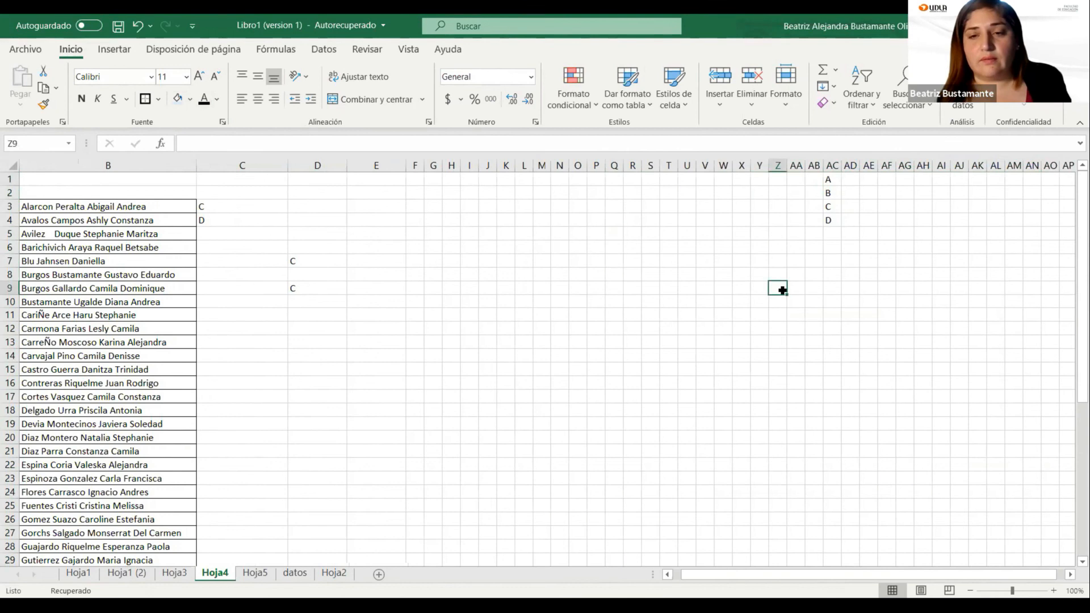
Apply white font color to the A–D options in AC1:AC4 again and undo the change
drag(828, 220, 830, 174)
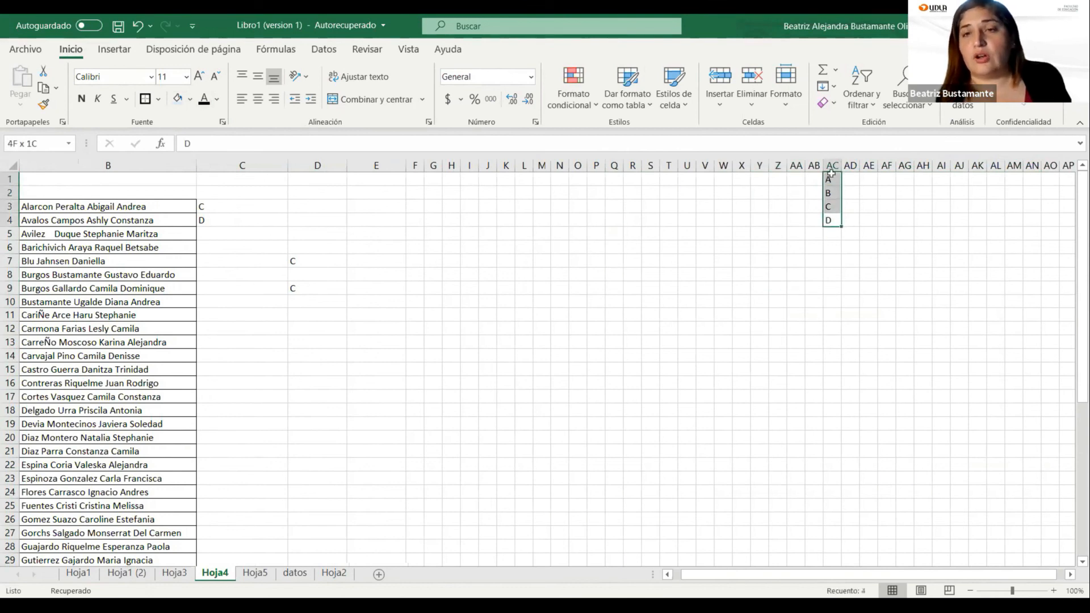
click(217, 100)
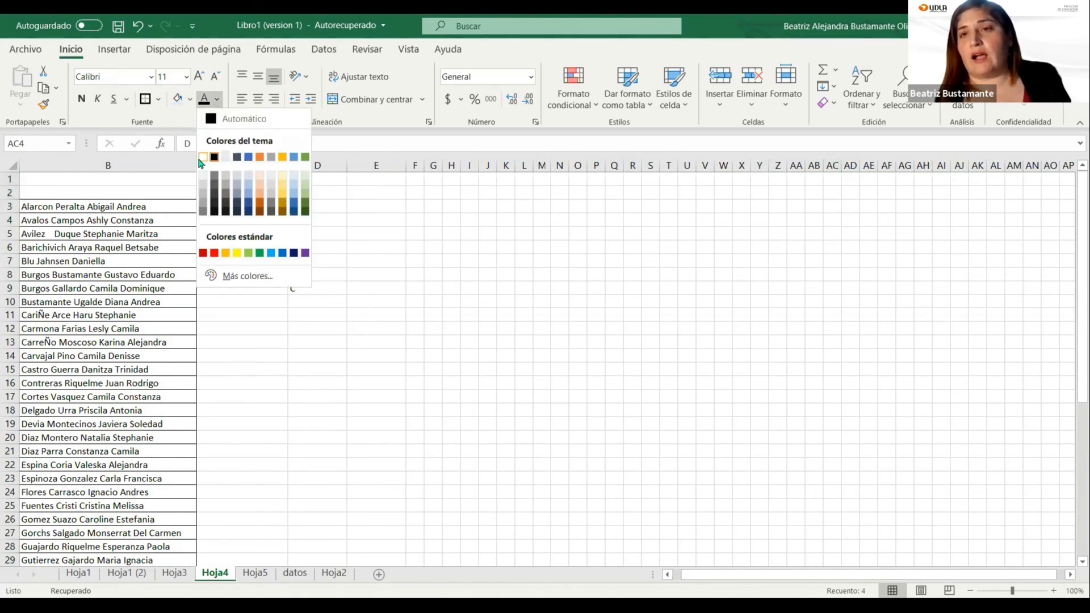
click(724, 248)
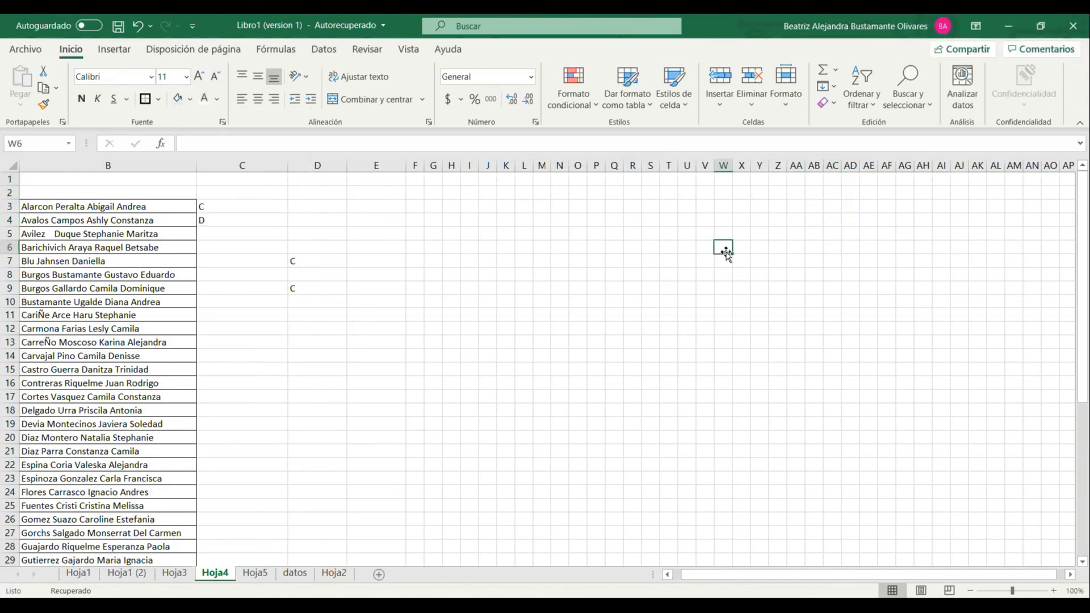
key(ctrl+z)
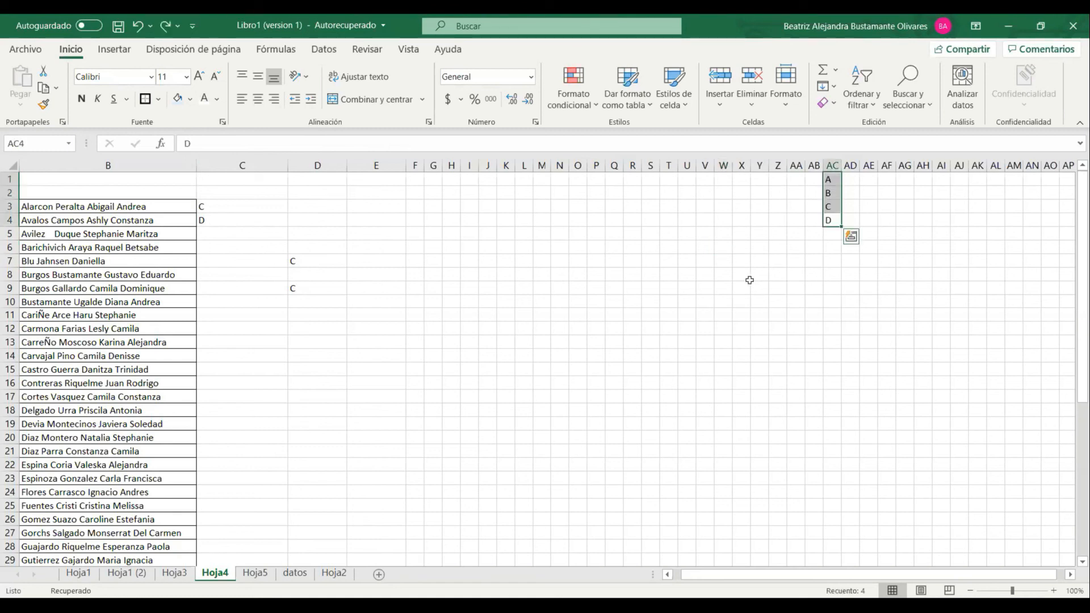
drag(759, 315, 776, 315)
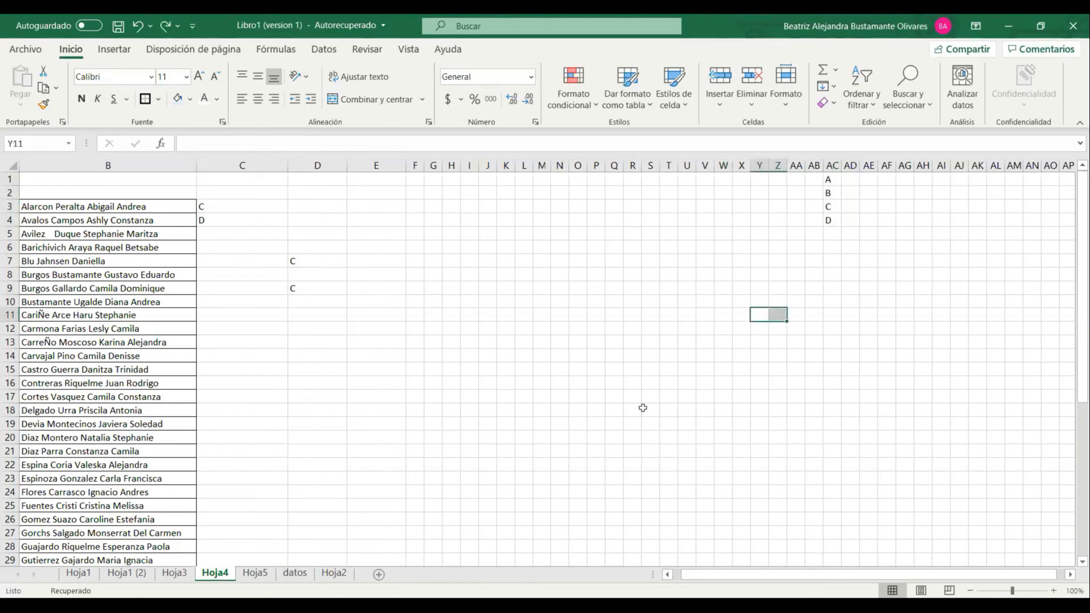
click(444, 256)
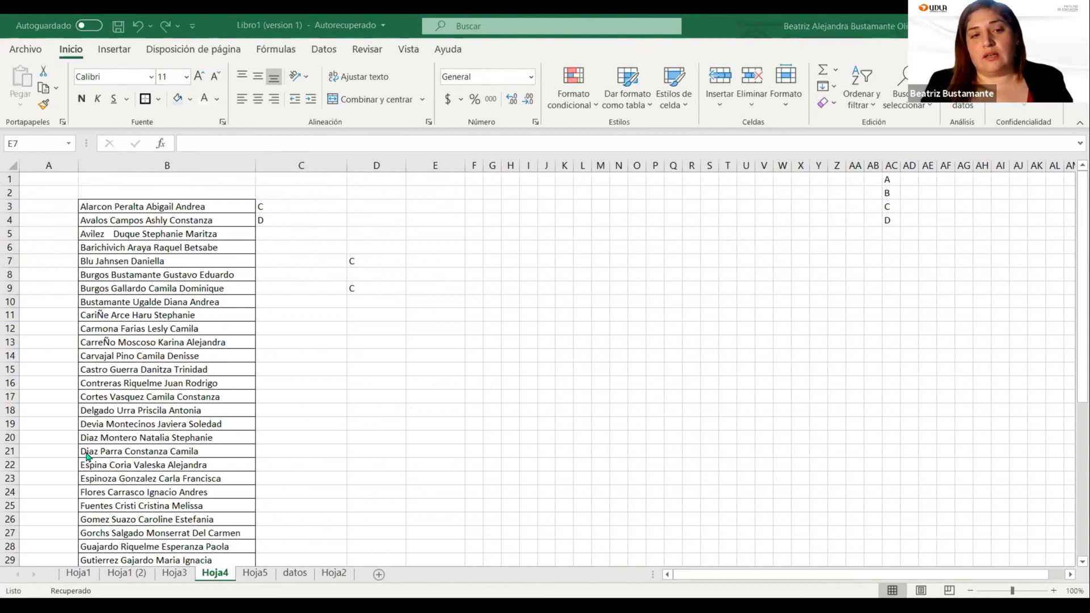
Switch to the attendance table on sheet Hoja1 (2)
click(68, 578)
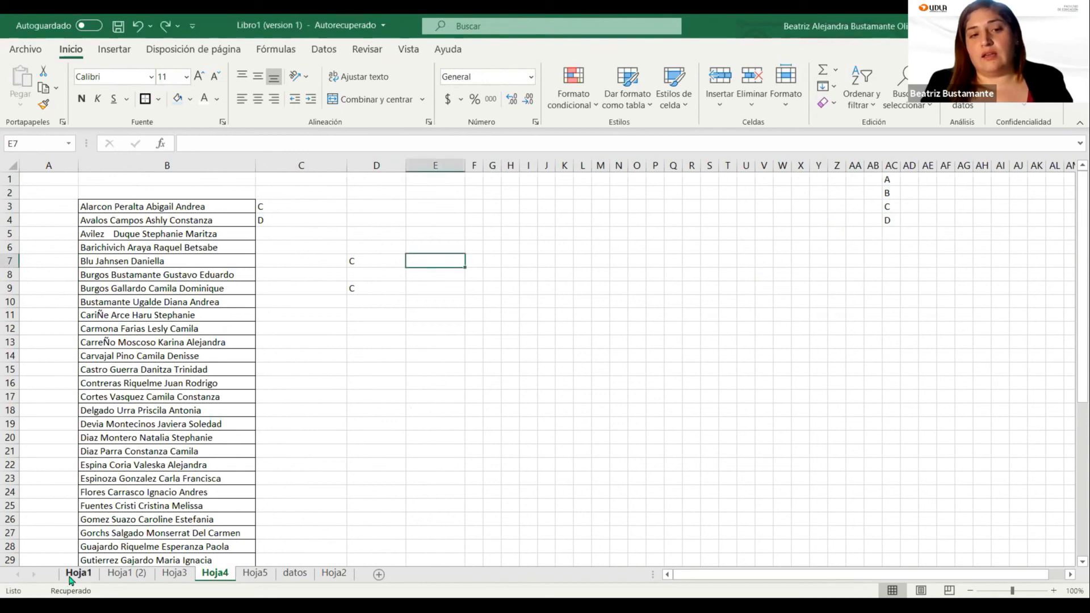
click(105, 575)
click(223, 296)
click(551, 307)
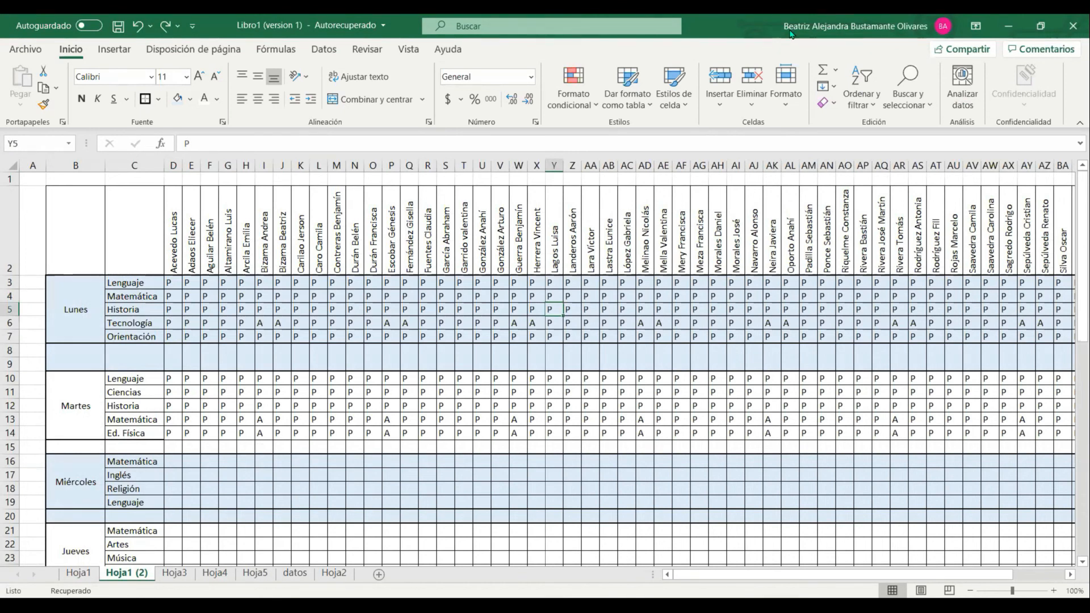